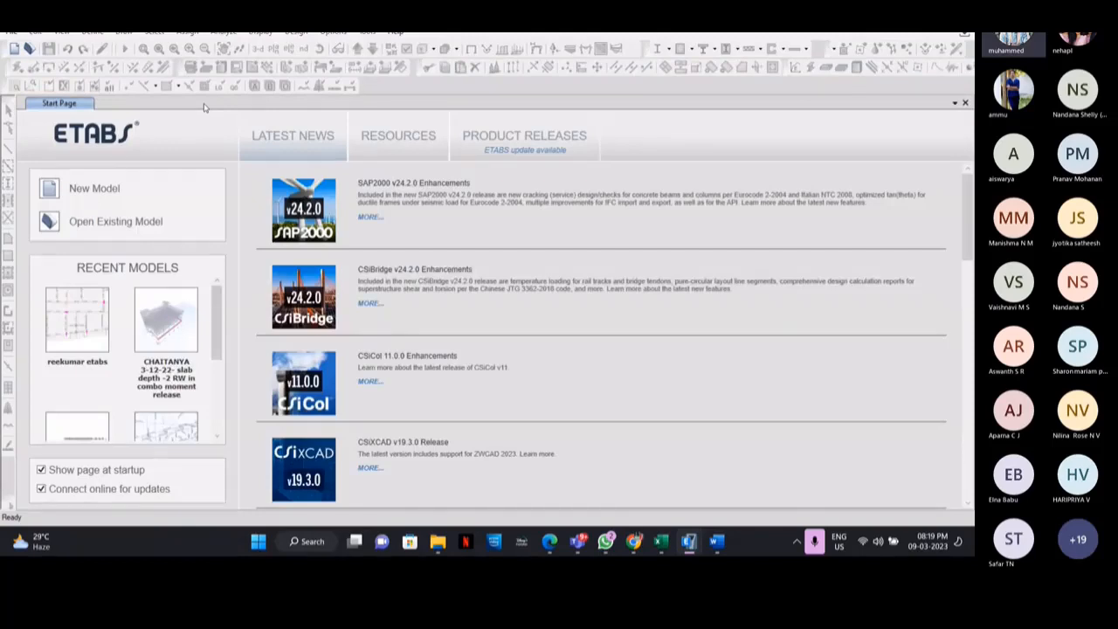
# Step: Start a new model with built-in settings: Metric SI units, India materials, Indian steel sections, IS 800:2007 and IS 456:2000
pyautogui.click(95, 189)
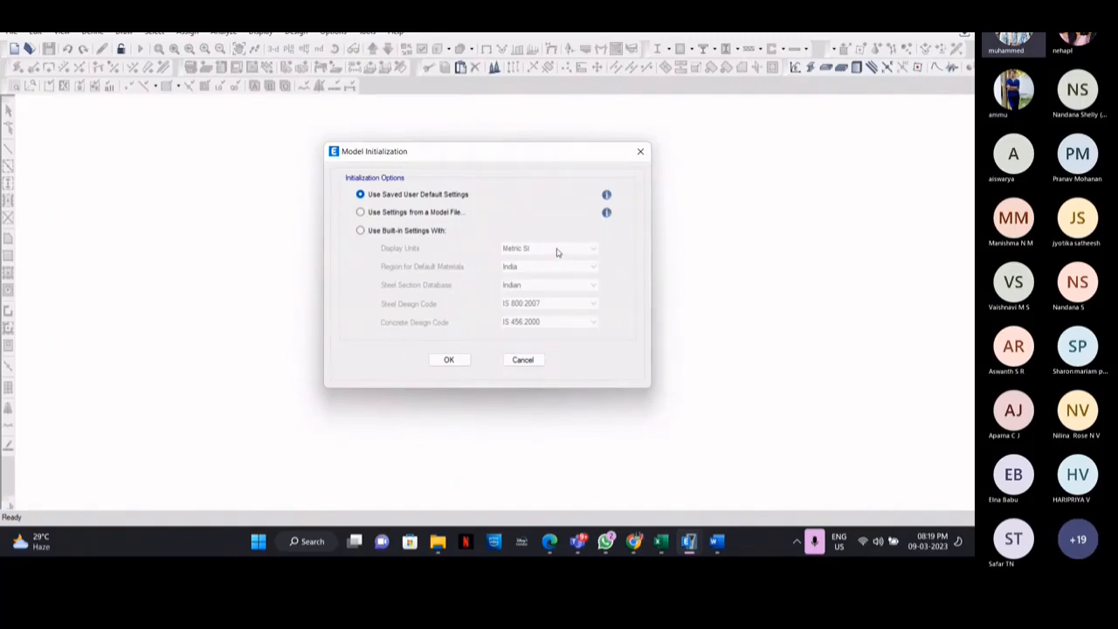
pyautogui.click(433, 231)
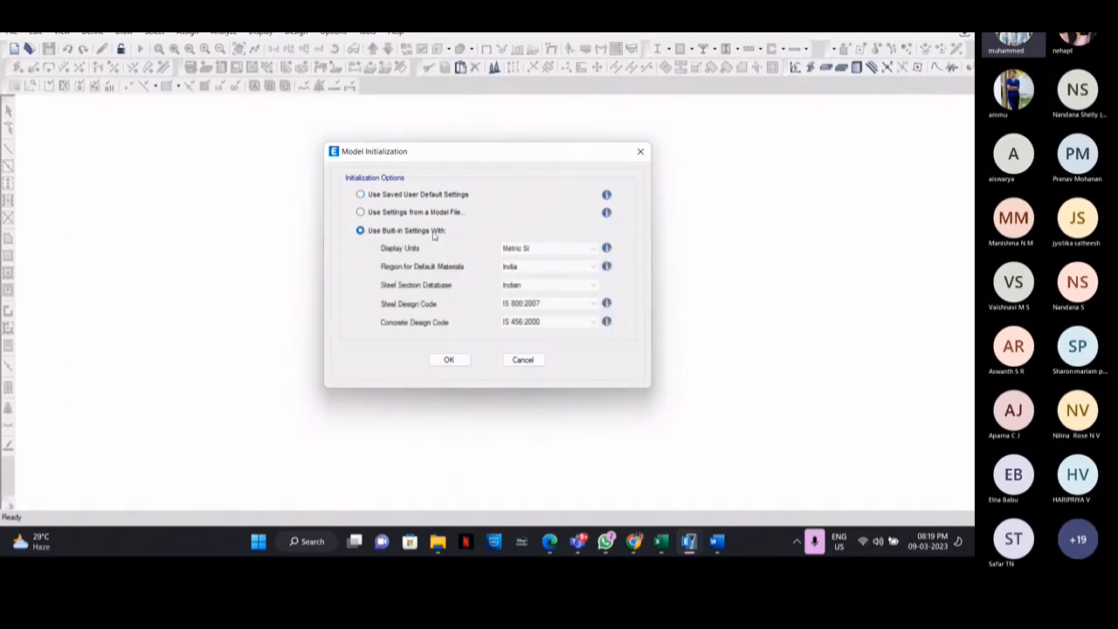
pyautogui.click(537, 273)
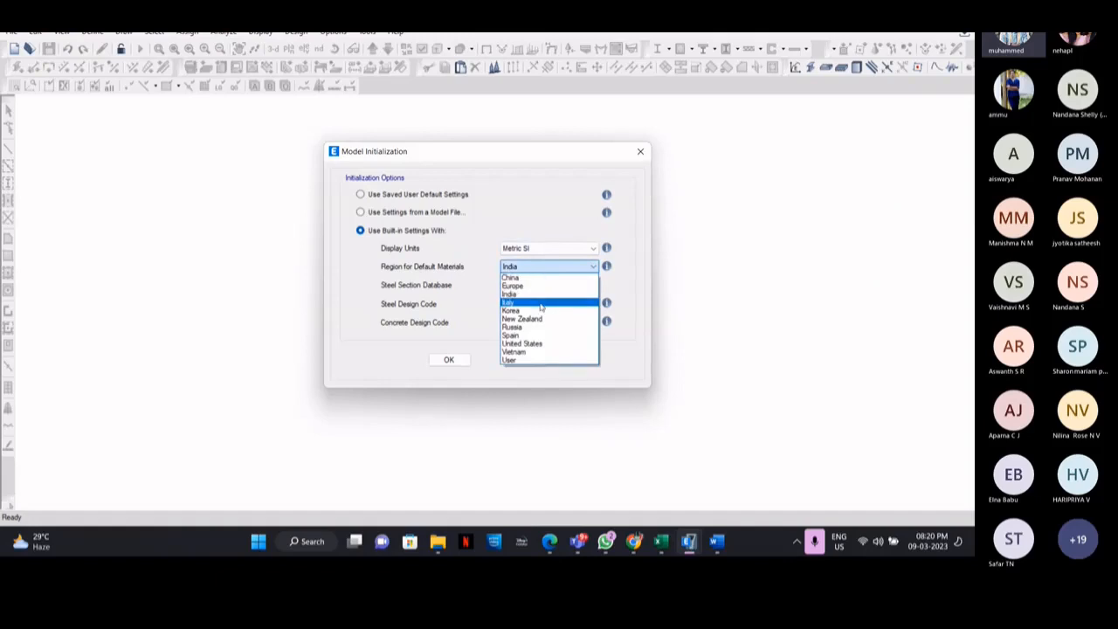
pyautogui.click(568, 220)
pyautogui.click(549, 305)
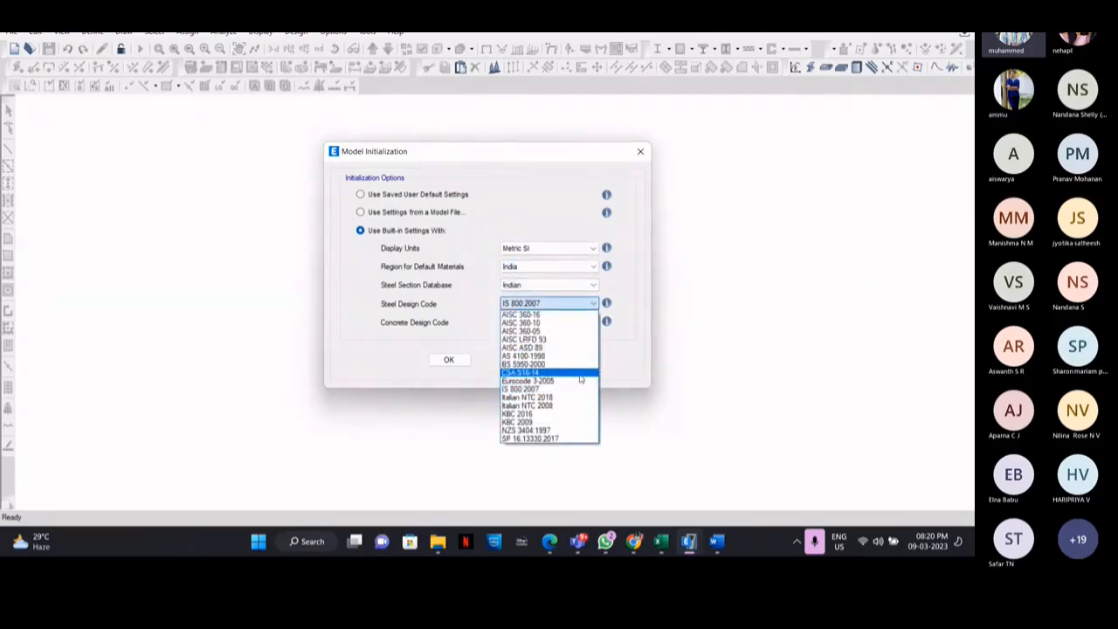
pyautogui.click(449, 359)
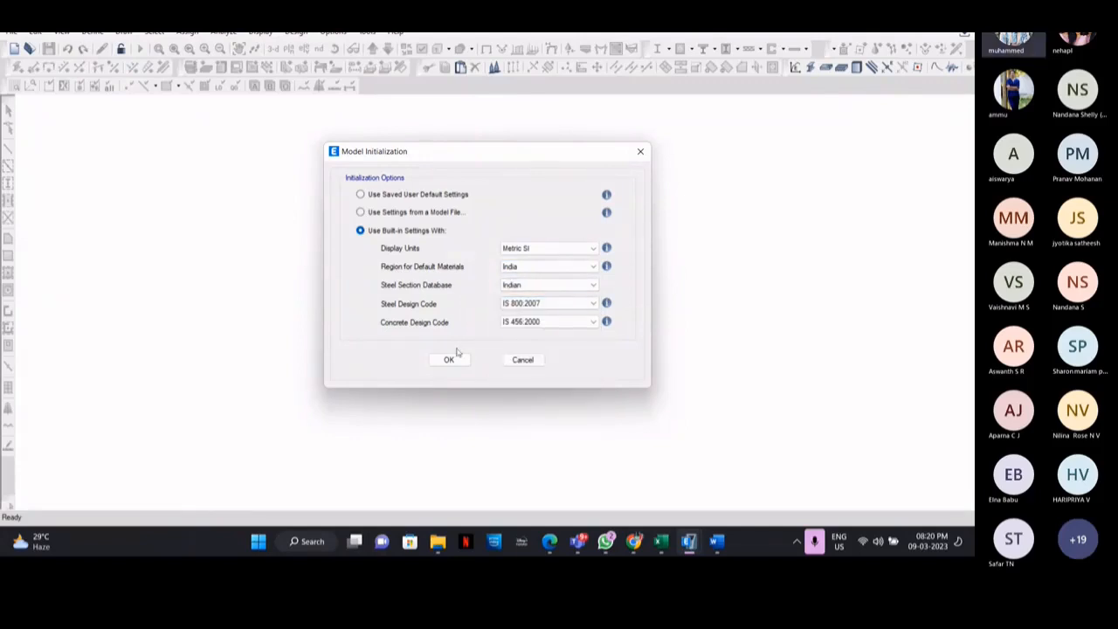
pyautogui.click(449, 360)
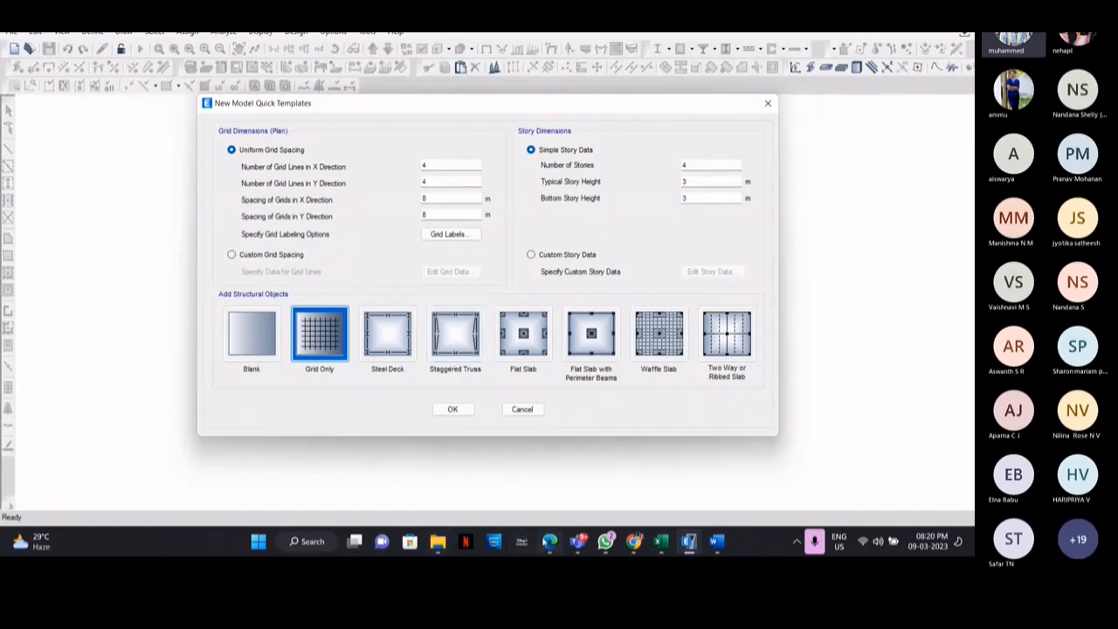
# Step: Switch to the PowerPoint presentation and review the slides on initialization, DXF import and grid spacing, then return to ETABS
pyautogui.click(549, 542)
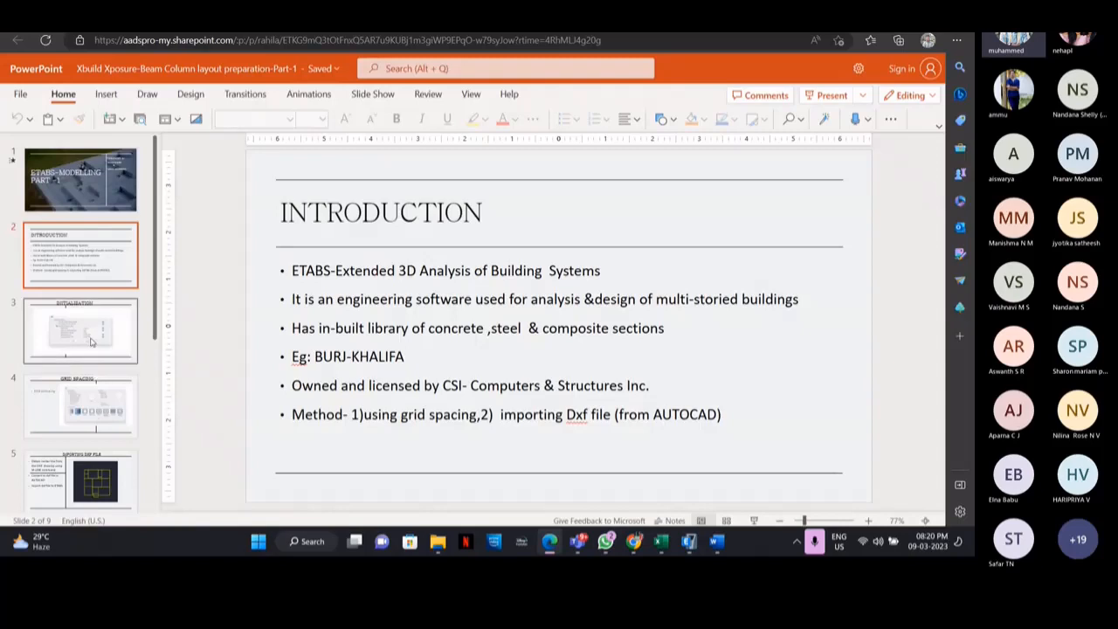
pyautogui.click(91, 342)
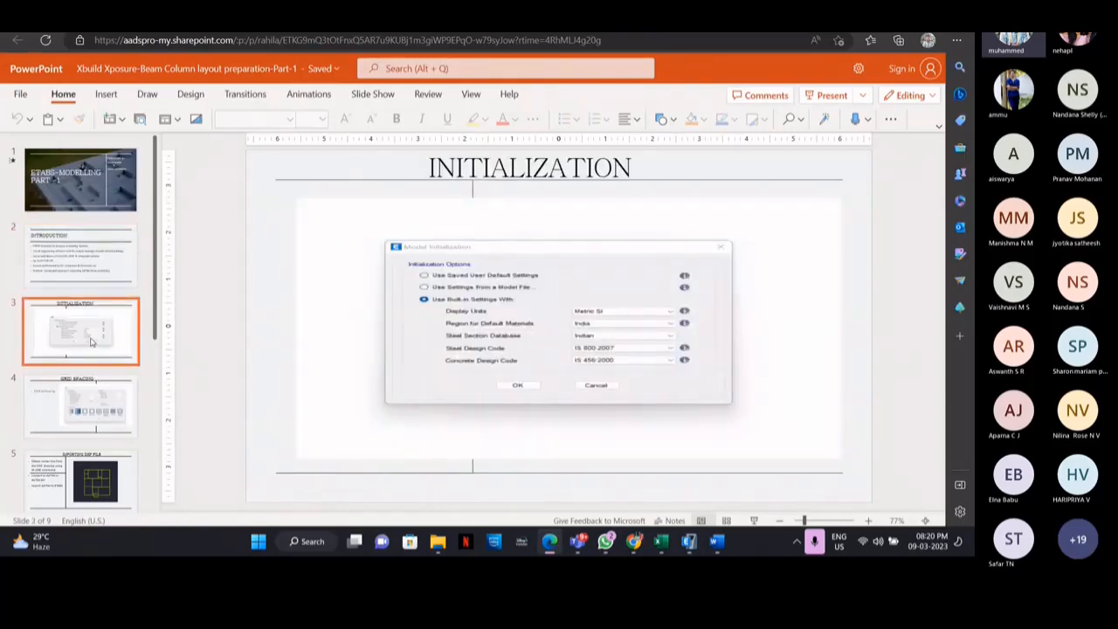
pyautogui.click(56, 390)
pyautogui.scroll(-1, 431, 259)
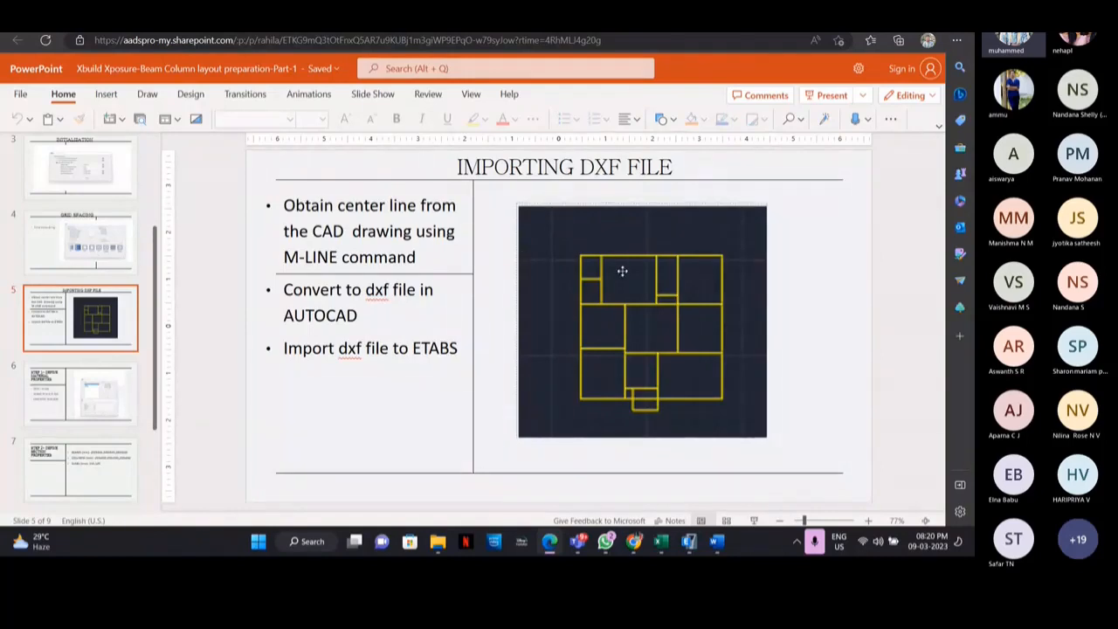
pyautogui.click(76, 238)
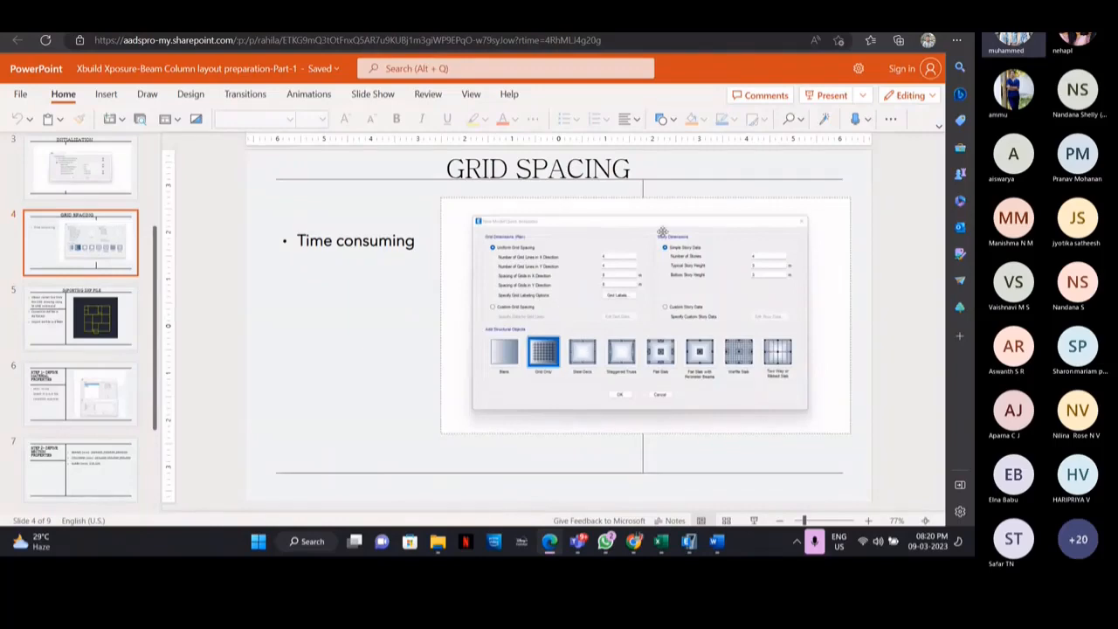
pyautogui.hotkey('alt', 'Tab')
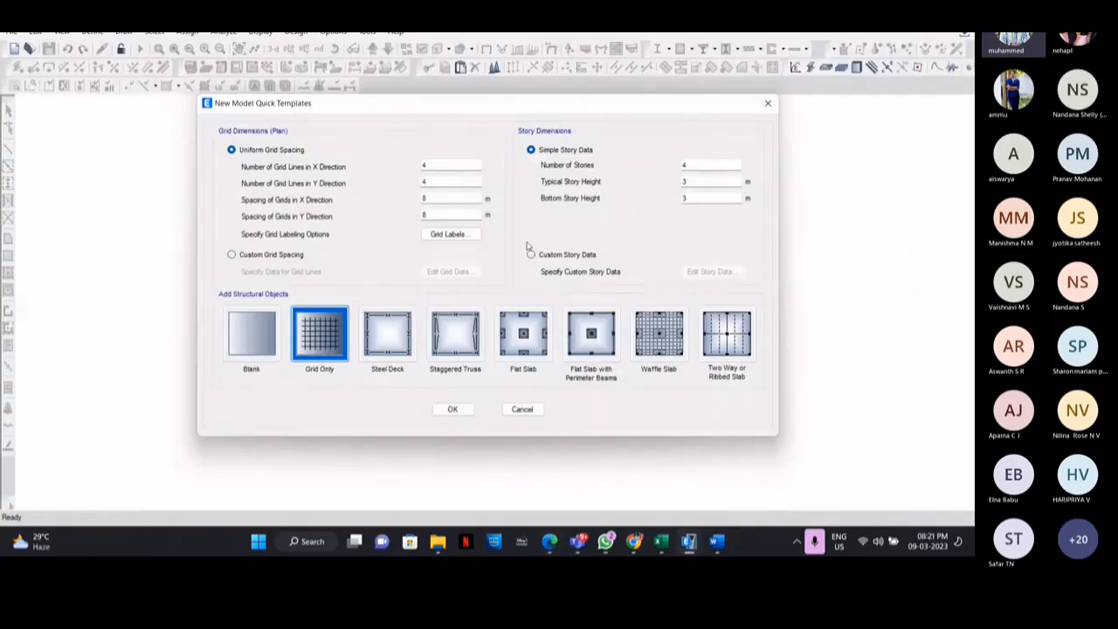
# Step: Choose custom grid spacing and set the X ordinates of grid B to 6 m and grid C to 12 m
pyautogui.click(293, 255)
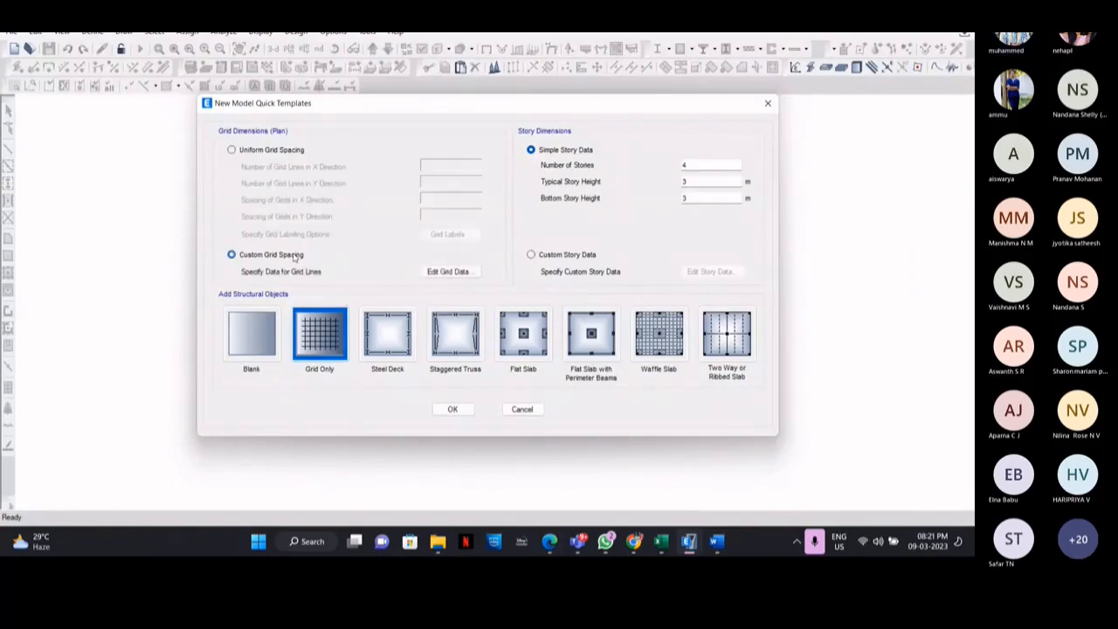
pyautogui.click(449, 272)
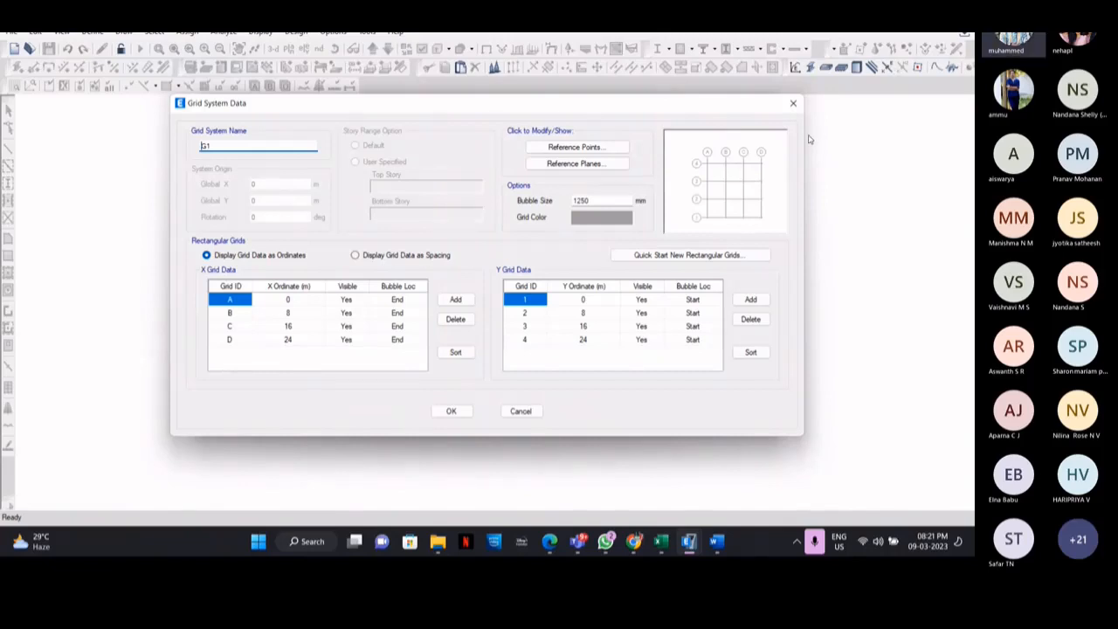
pyautogui.click(308, 318)
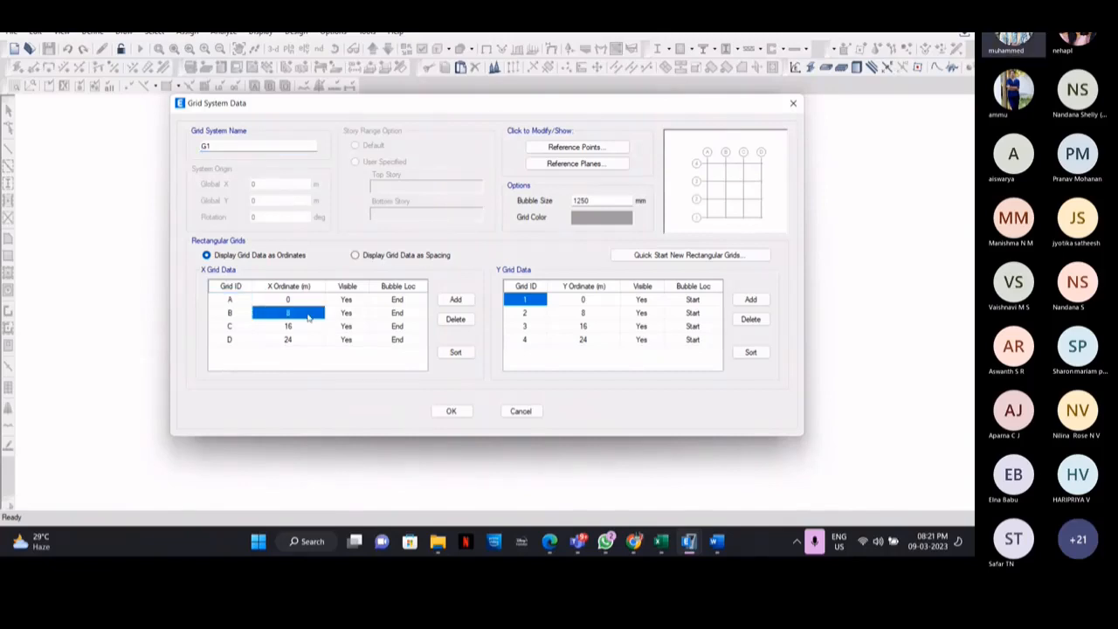
pyautogui.click(307, 314)
pyautogui.click(297, 329)
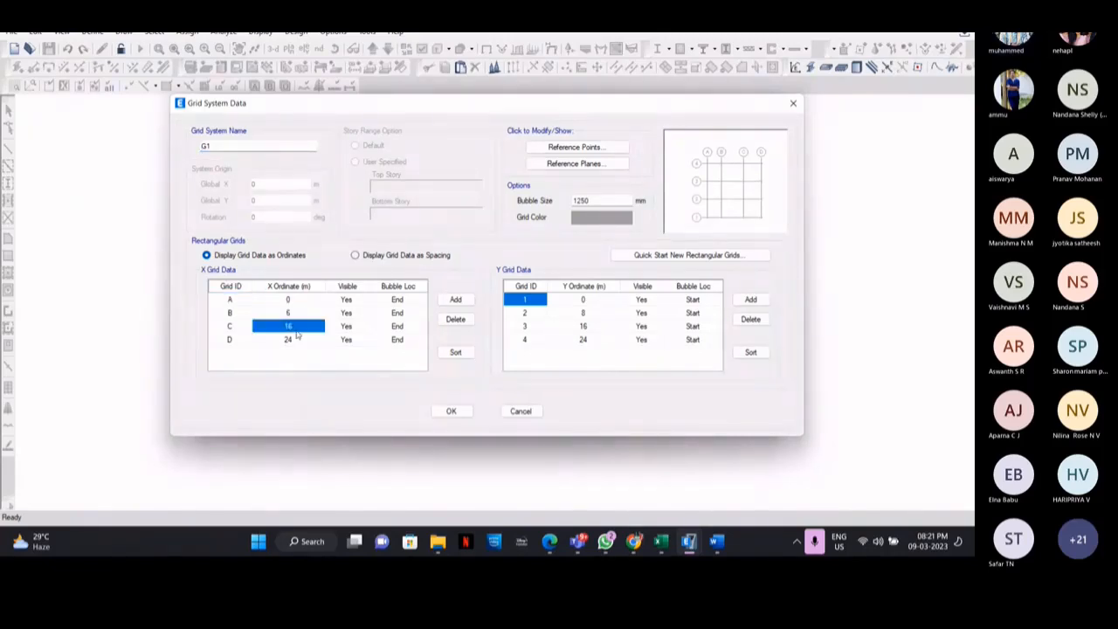
pyautogui.write('12')
# Step: Add X grid line E at an ordinate of 18 m and add a fifth Y grid line
pyautogui.click(456, 300)
pyautogui.click(302, 354)
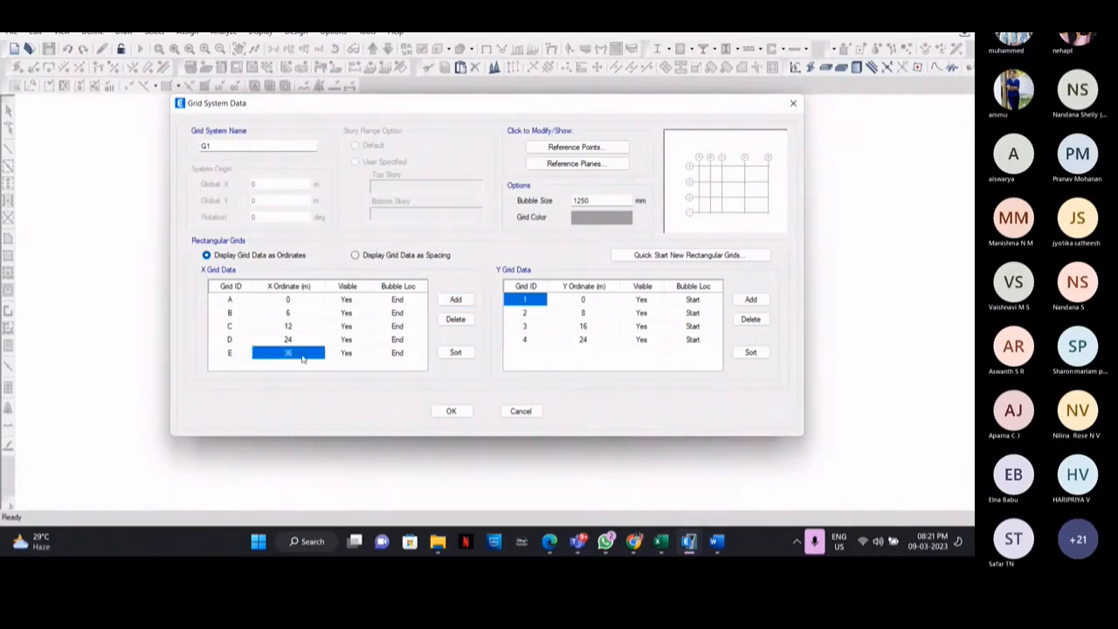
pyautogui.write('18')
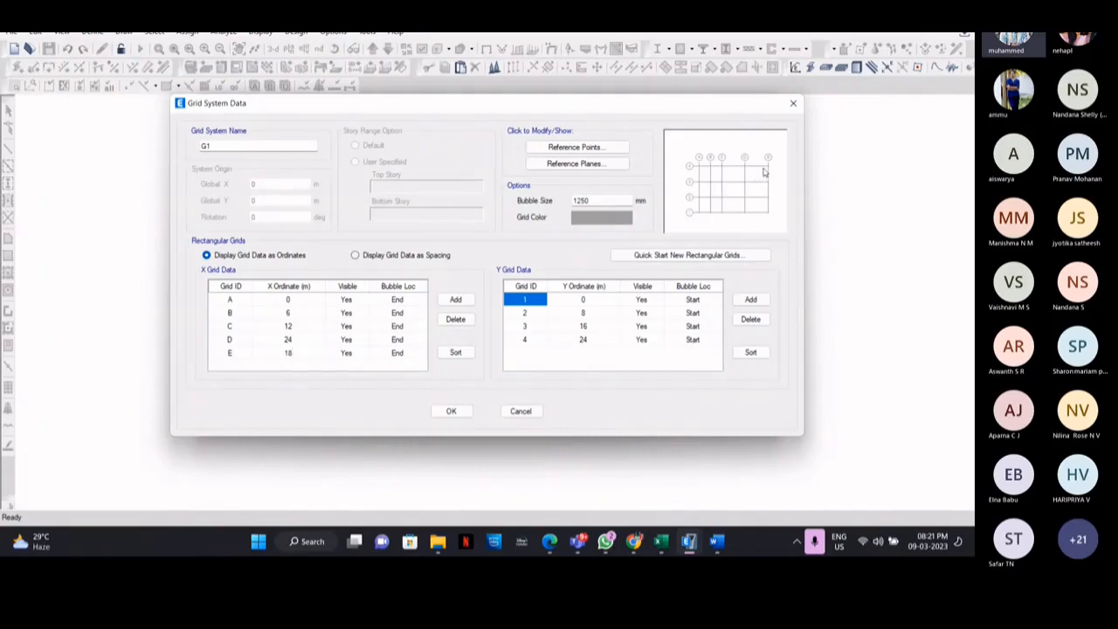
pyautogui.click(751, 299)
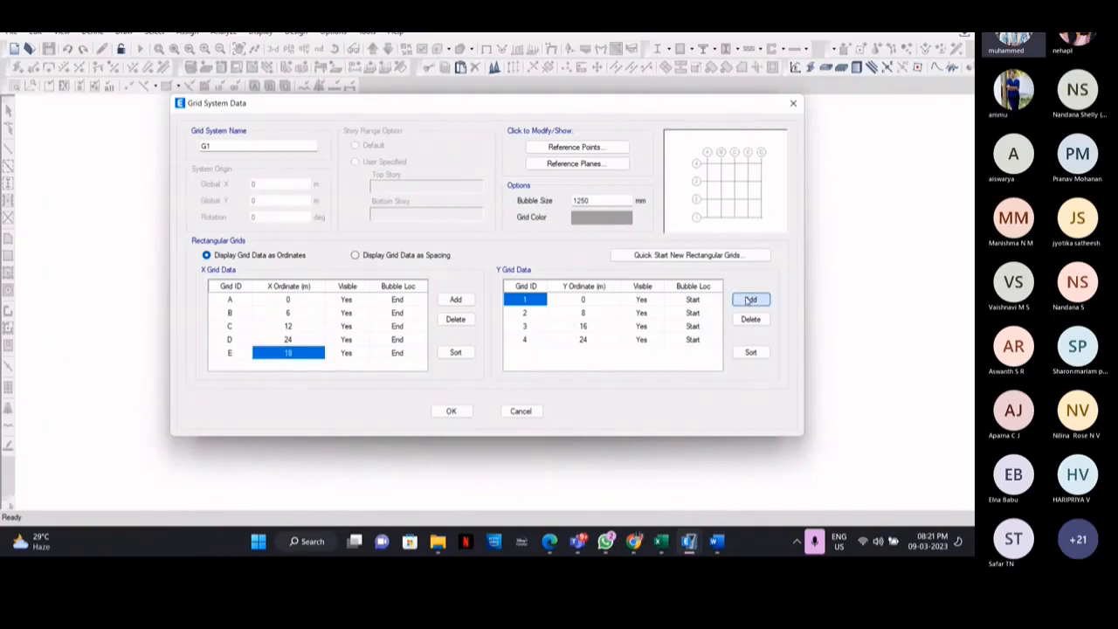
pyautogui.click(750, 299)
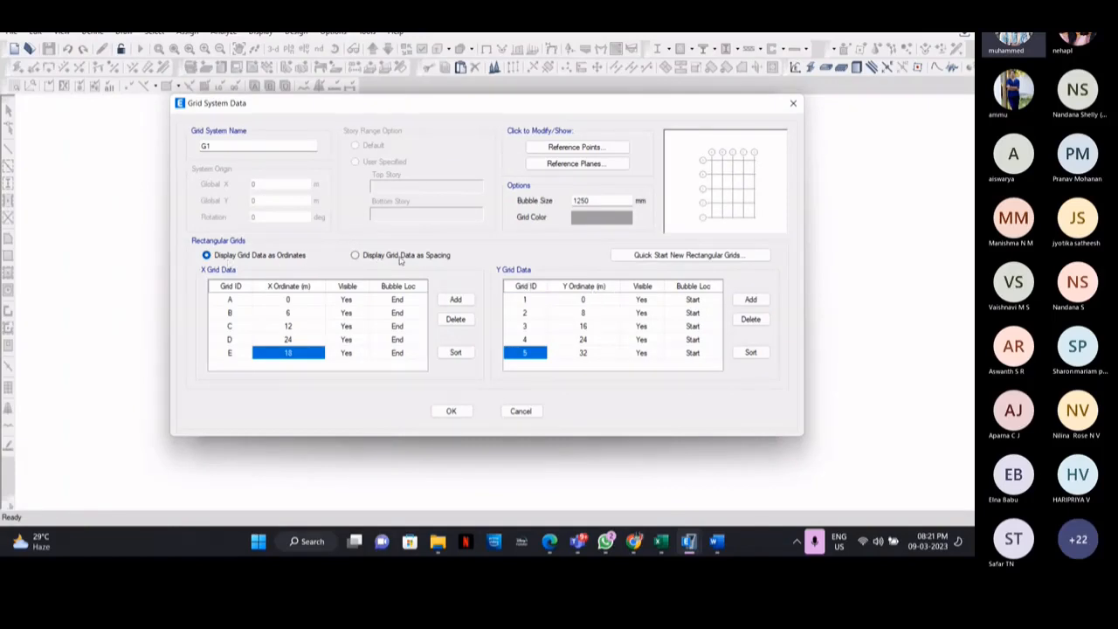
# Step: Display the grid data as spacing and set the X spacing to 4 m for B, 3 m for C and 8 m for E
pyautogui.click(358, 256)
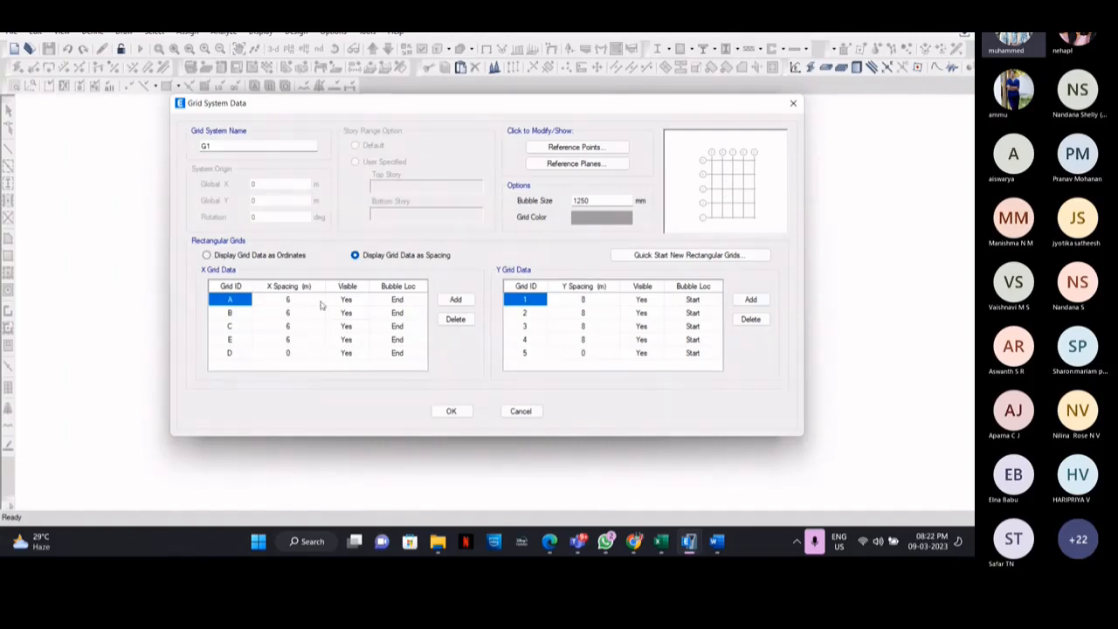
pyautogui.click(293, 315)
pyautogui.write('4')
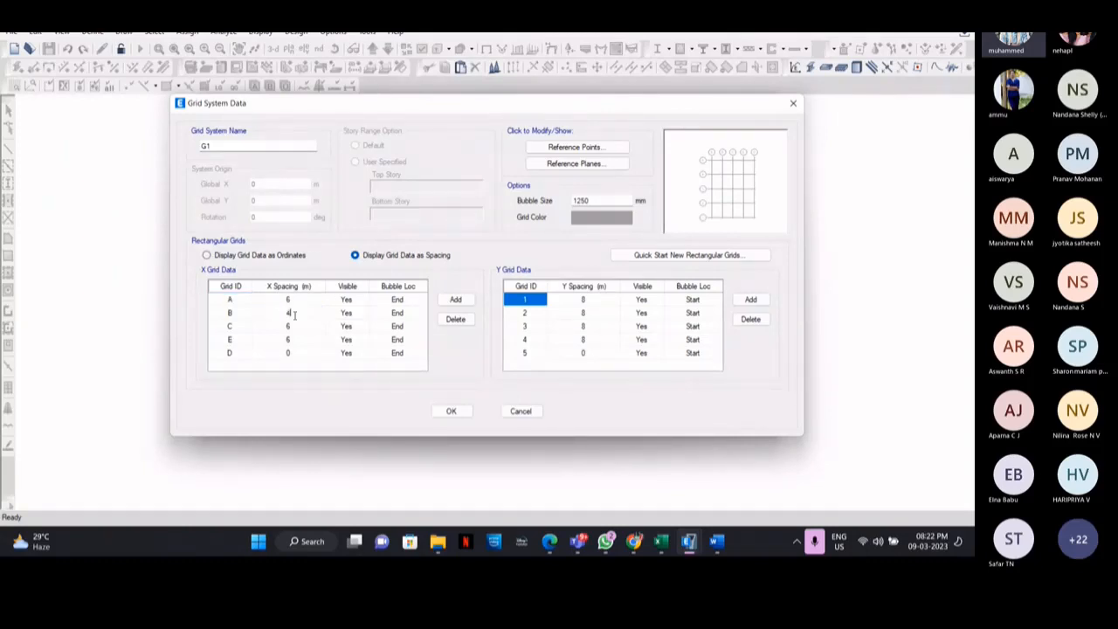
pyautogui.click(297, 327)
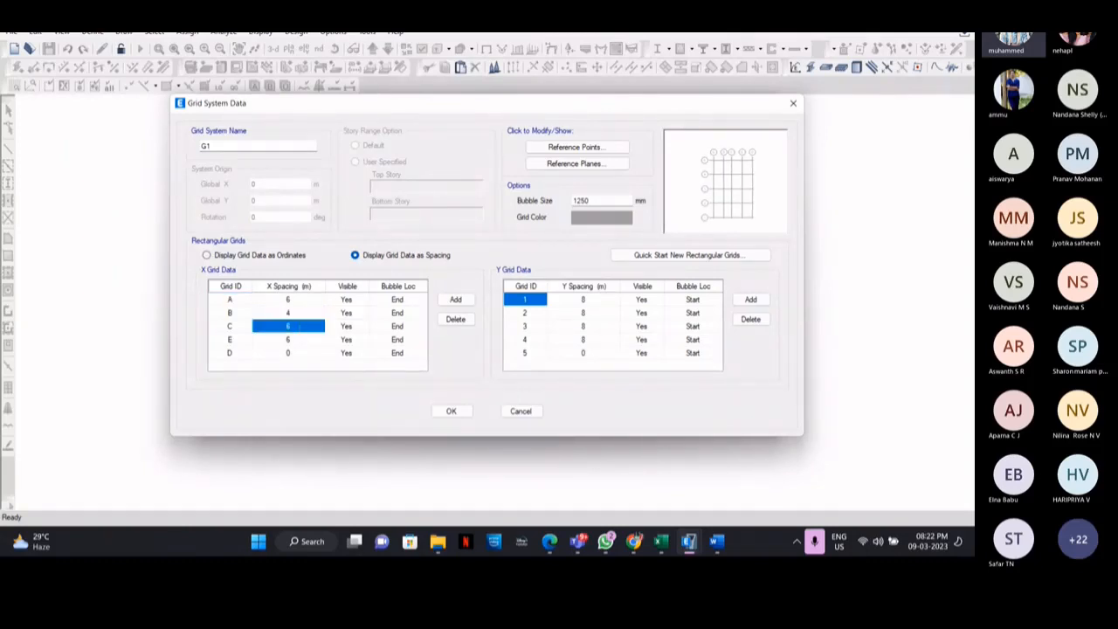
pyautogui.write('3')
pyautogui.click(302, 341)
pyautogui.write('8')
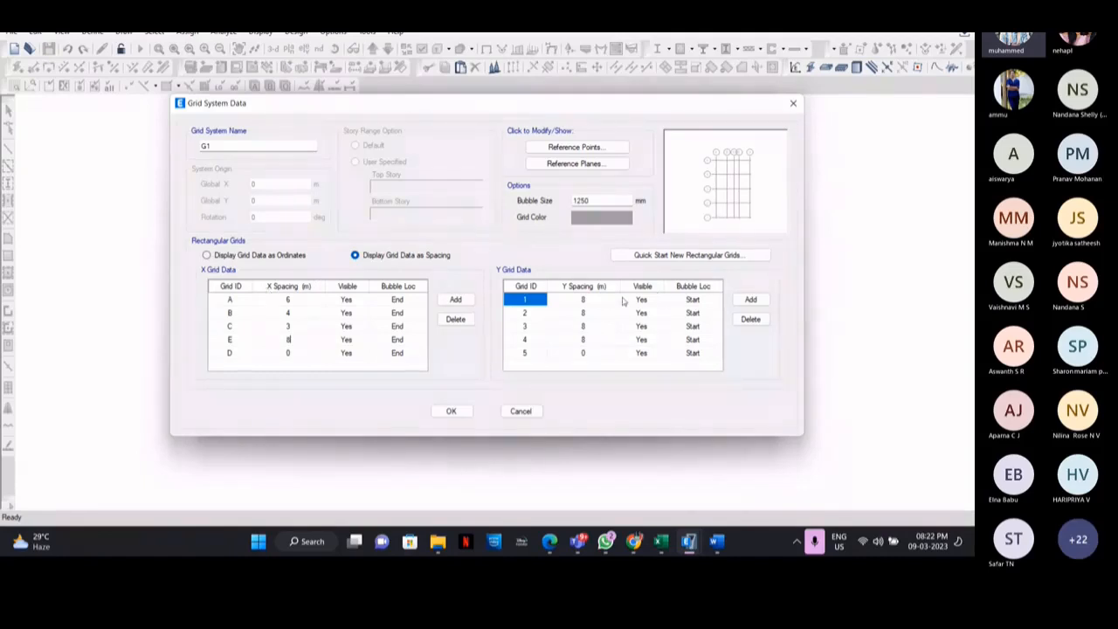
pyautogui.click(451, 411)
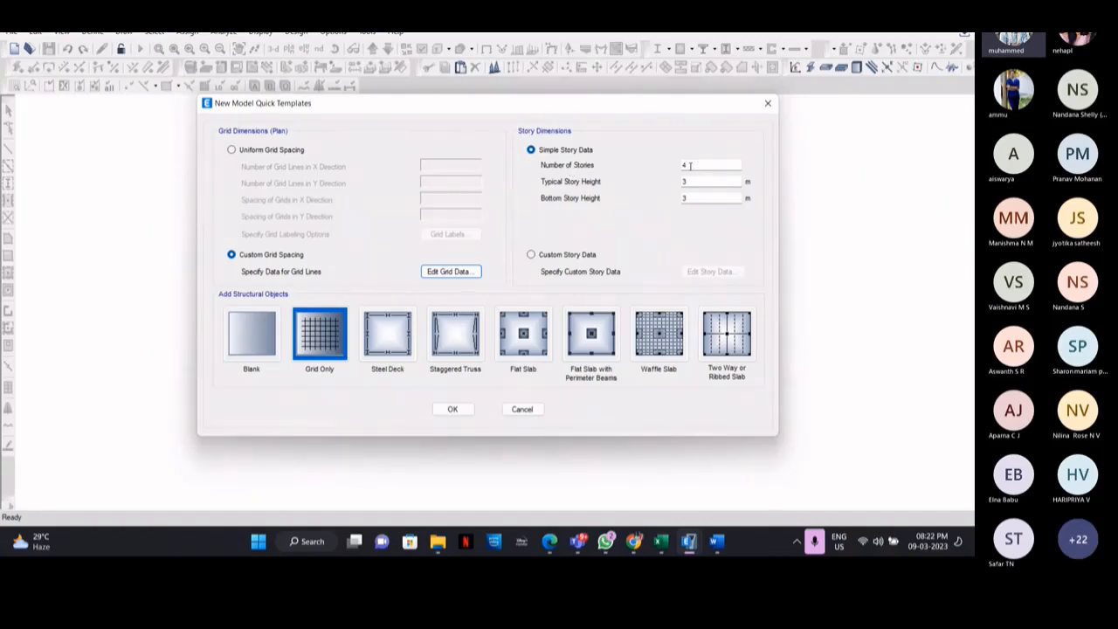
# Step: Set 3 stories with a typical height of 3.1 m and a bottom height of 2 m, and create the grid-only model
pyautogui.click(693, 165)
pyautogui.press('BackSpace')
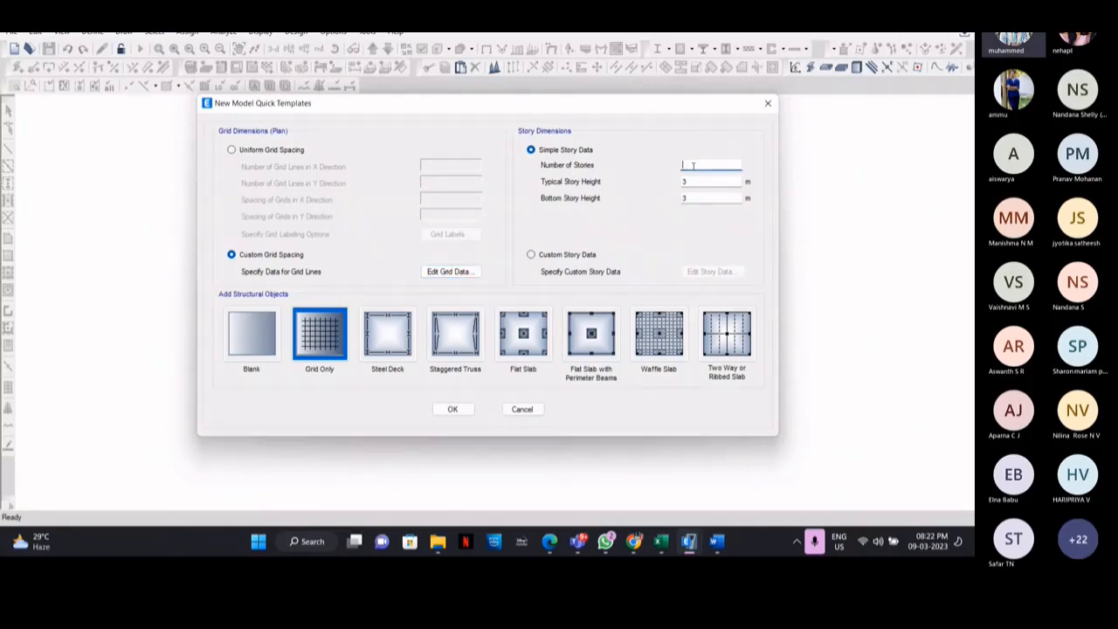
pyautogui.write('3')
pyautogui.click(696, 182)
pyautogui.write('.1')
pyautogui.click(683, 199)
pyautogui.click(455, 410)
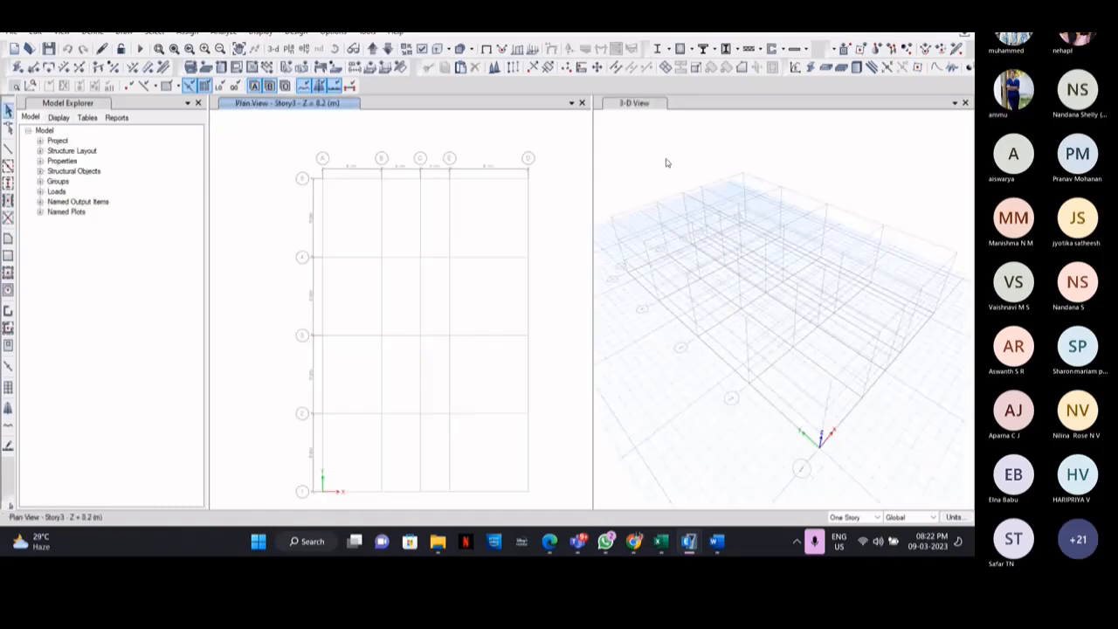
pyautogui.click(665, 162)
pyautogui.click(334, 49)
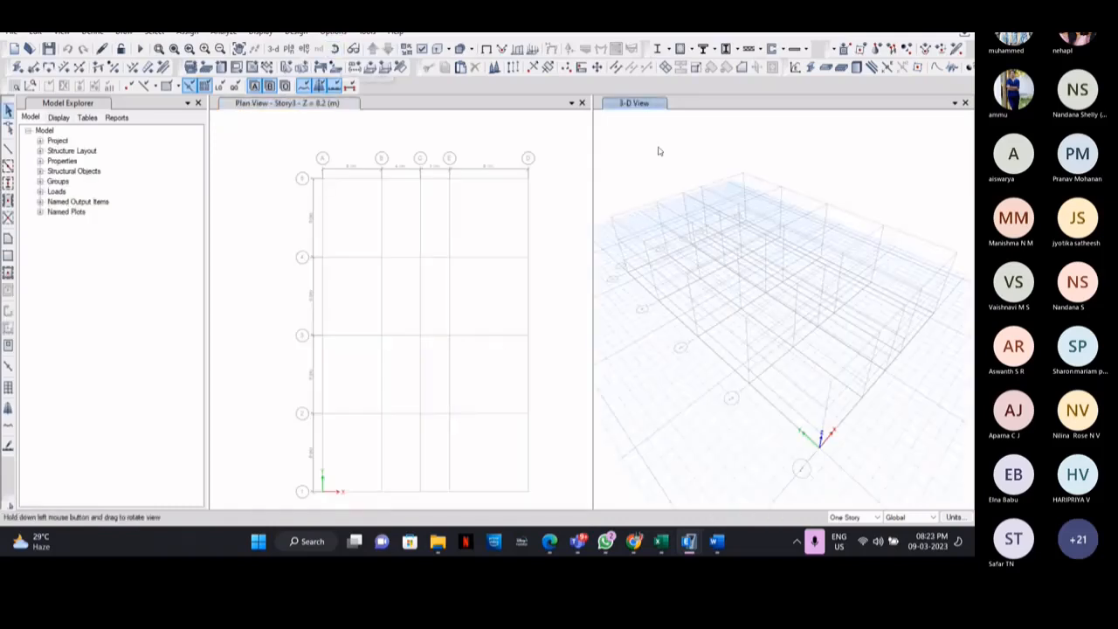
pyautogui.moveTo(674, 161)
pyautogui.mouseDown()
pyautogui.moveTo(687, 126)
pyautogui.moveTo(671, 87)
pyautogui.moveTo(681, 115)
pyautogui.moveTo(717, 139)
pyautogui.moveTo(672, 144)
pyautogui.mouseUp()
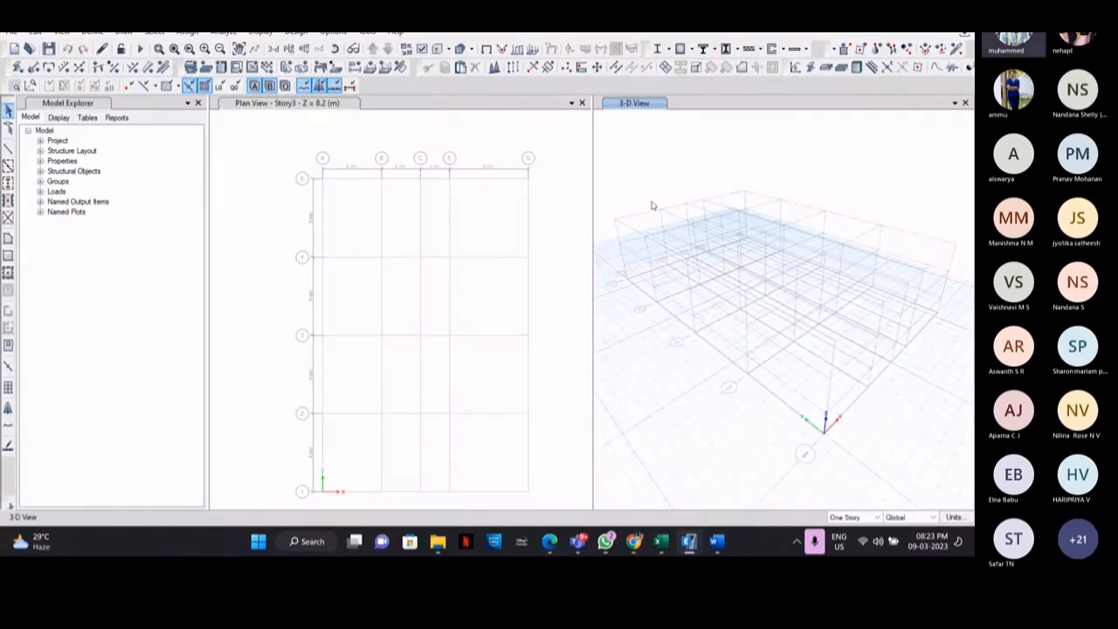
# Step: Rename Story1 to gf, Story2 to ff and Story3 to terrace in the story data
pyautogui.rightClick(540, 192)
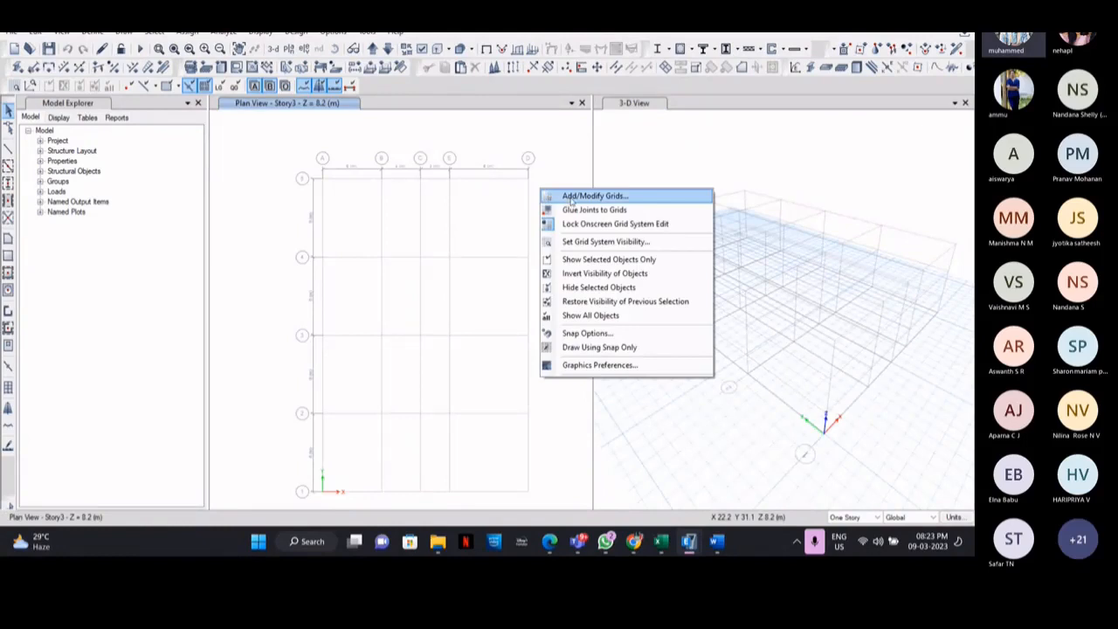
pyautogui.click(617, 198)
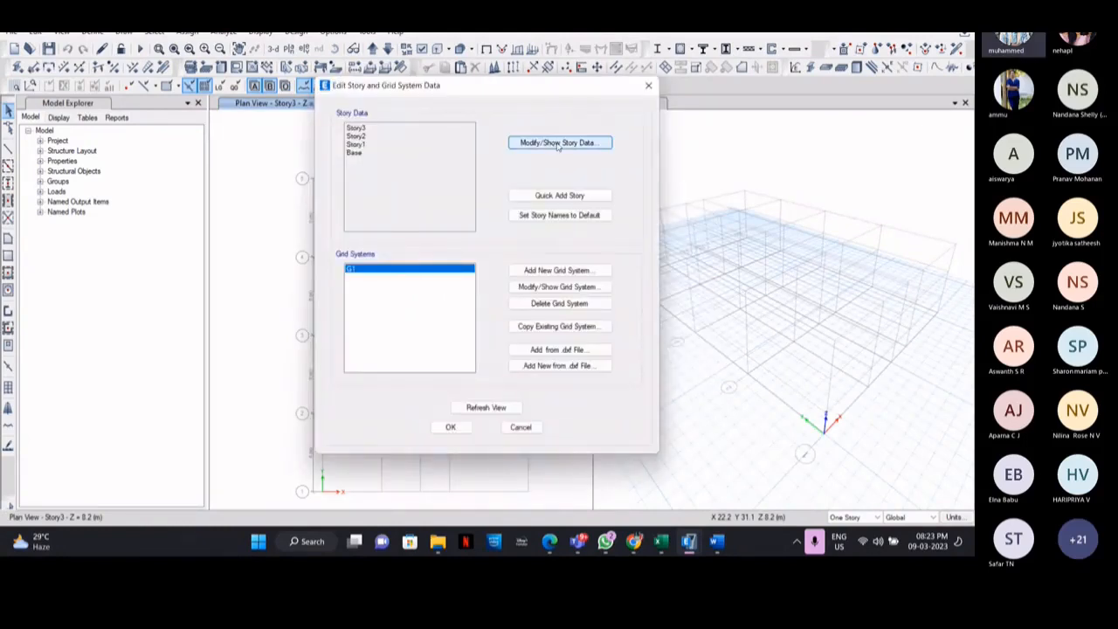
pyautogui.click(558, 144)
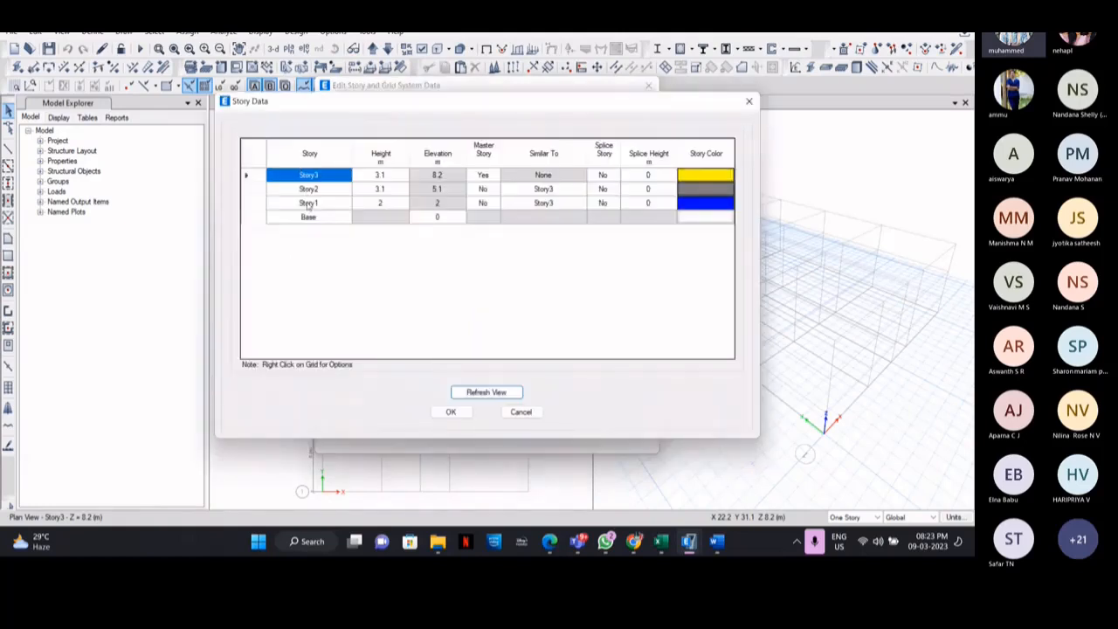
pyautogui.doubleClick(307, 202)
pyautogui.write('GF')
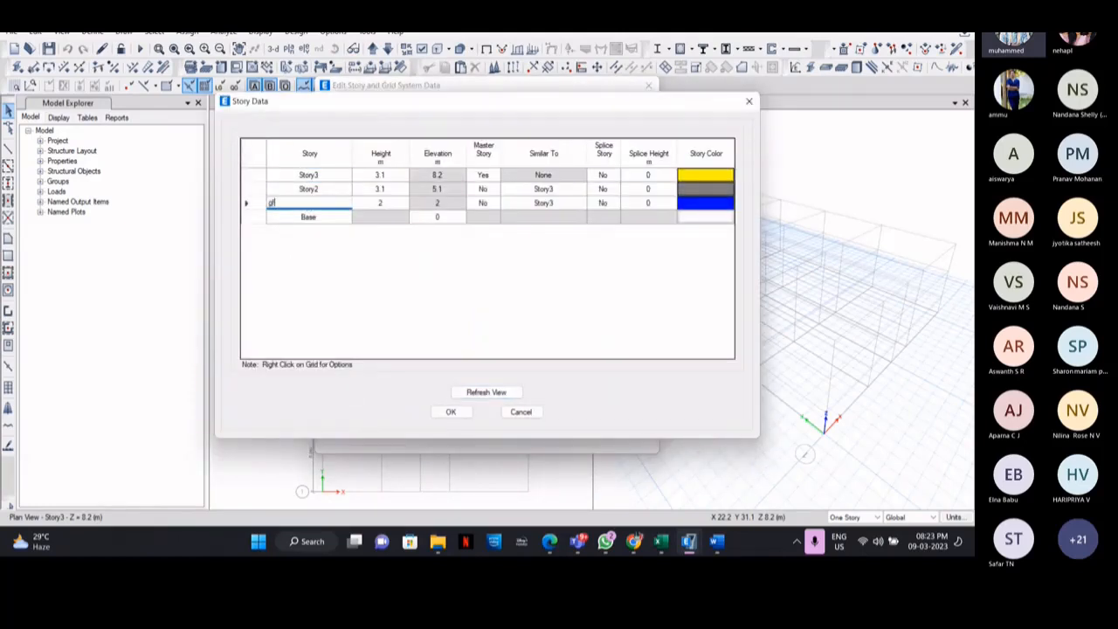
pyautogui.doubleClick(333, 188)
pyautogui.write('ff')
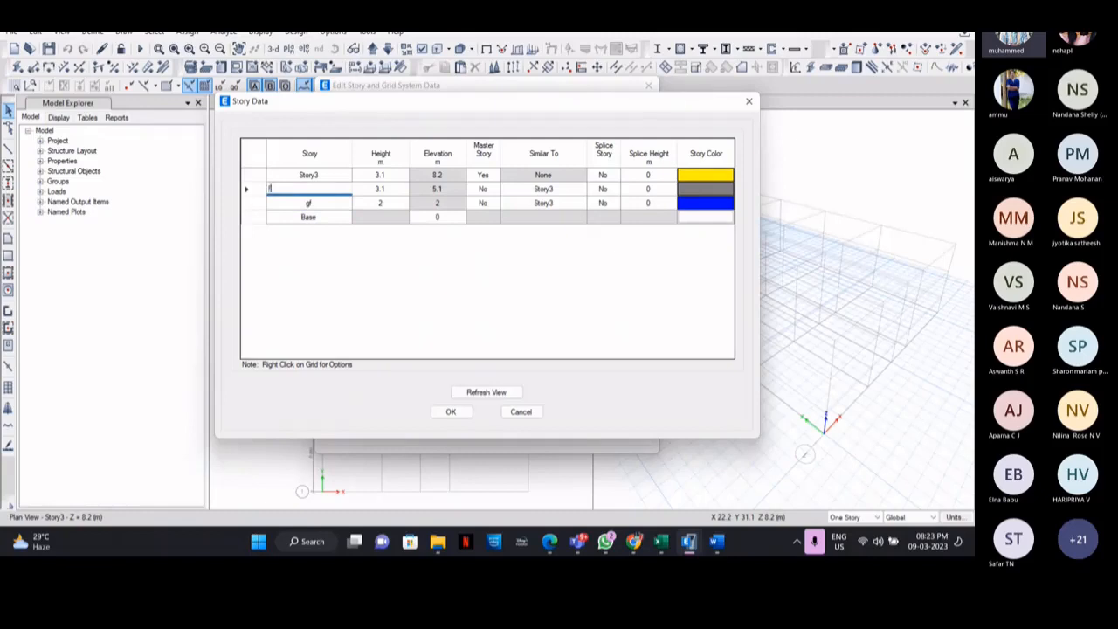
pyautogui.doubleClick(337, 176)
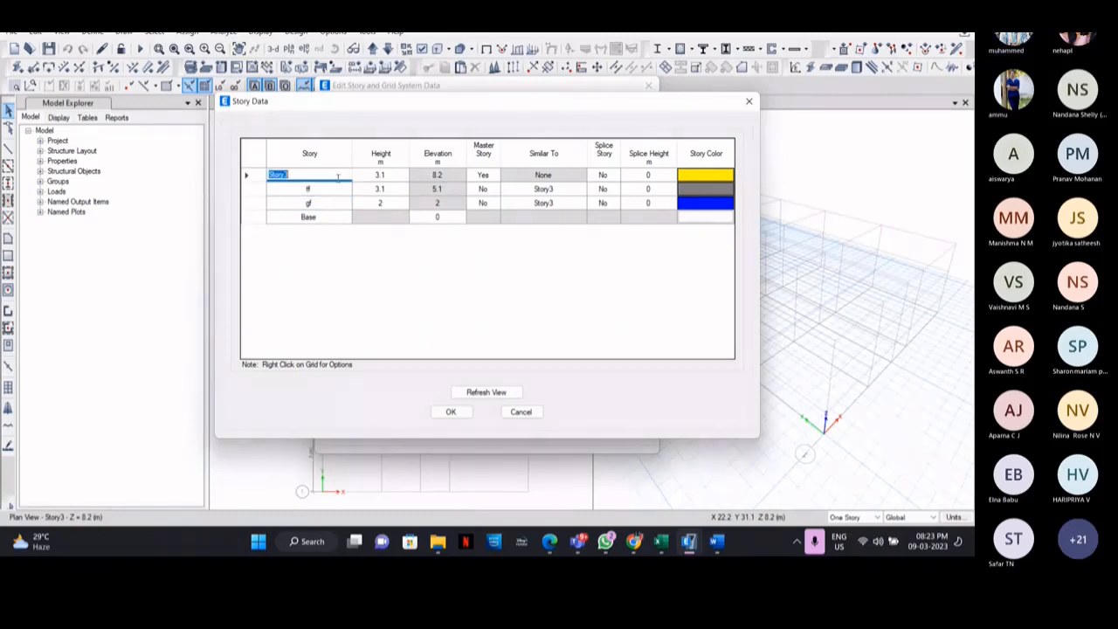
pyautogui.write('terrace')
pyautogui.click(459, 413)
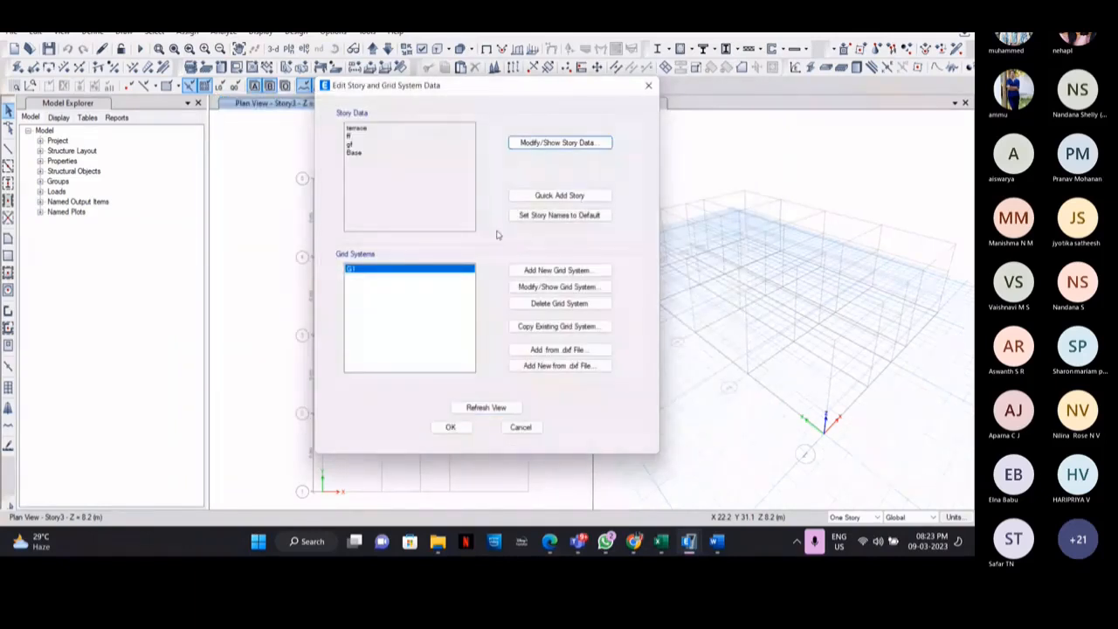
# Step: Review the settings for a new grid system and the data of grid system G1, and accept the edited story and grid data
pyautogui.click(570, 273)
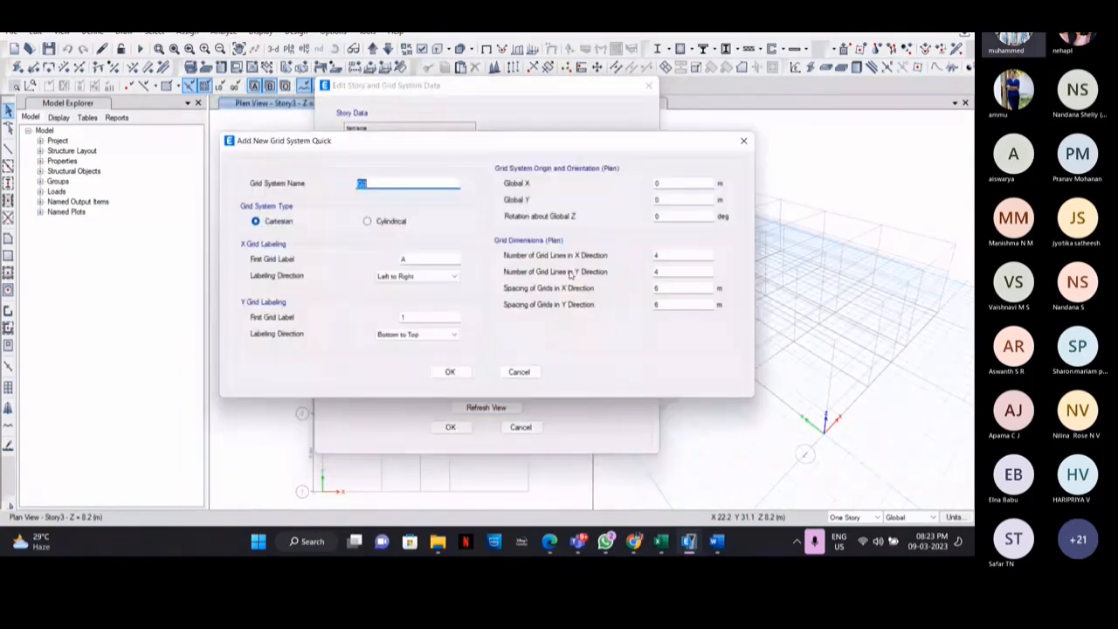
pyautogui.click(746, 145)
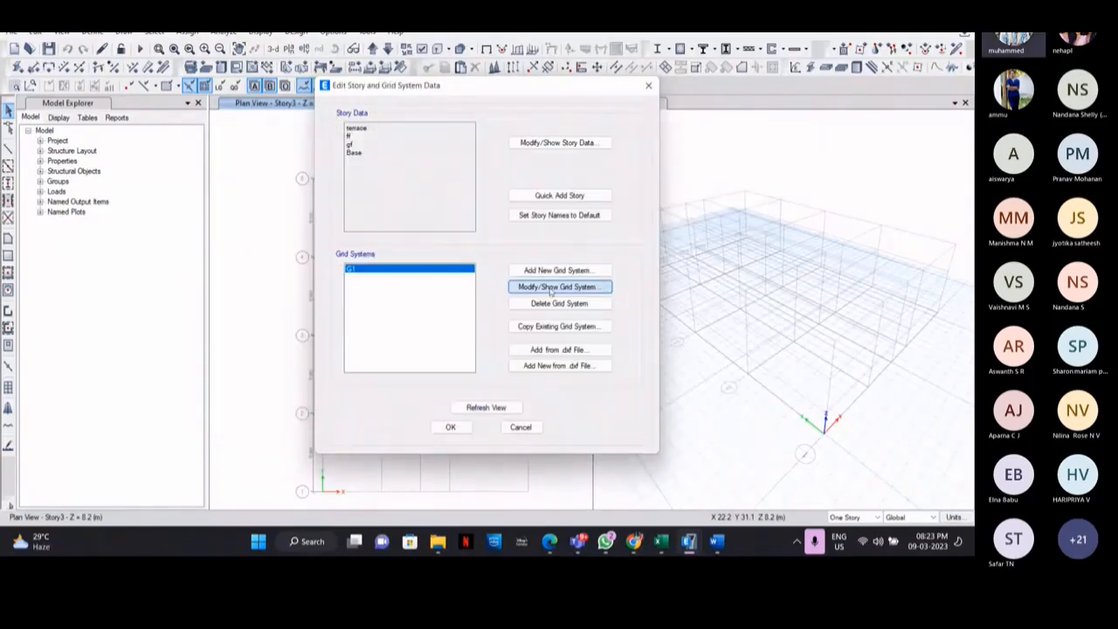
pyautogui.click(551, 287)
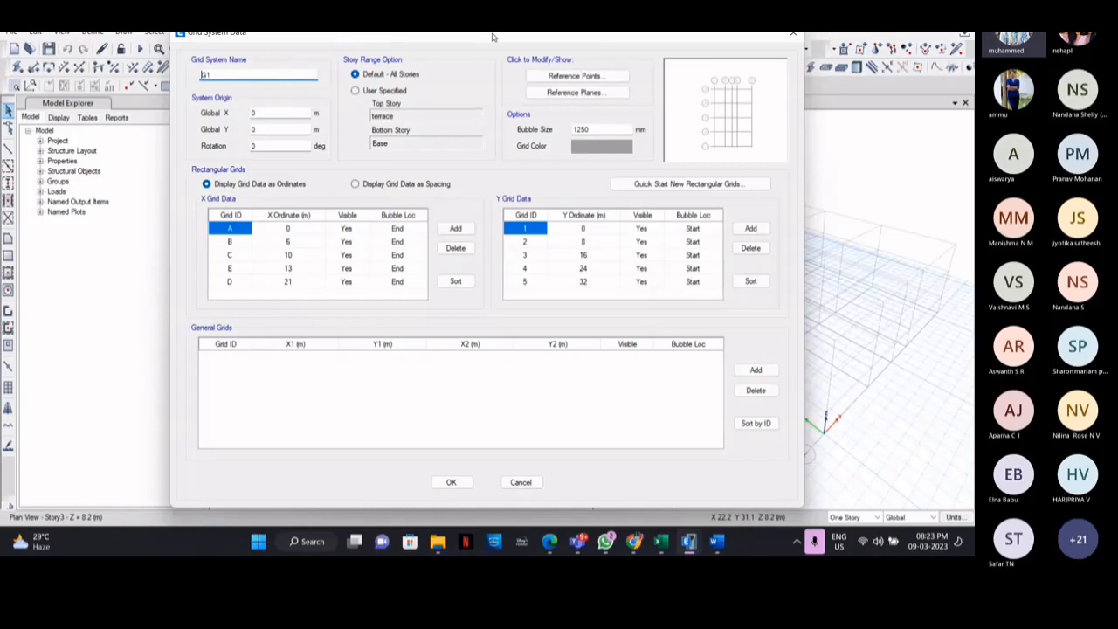
pyautogui.moveTo(492, 37); pyautogui.dragTo(444, 57)
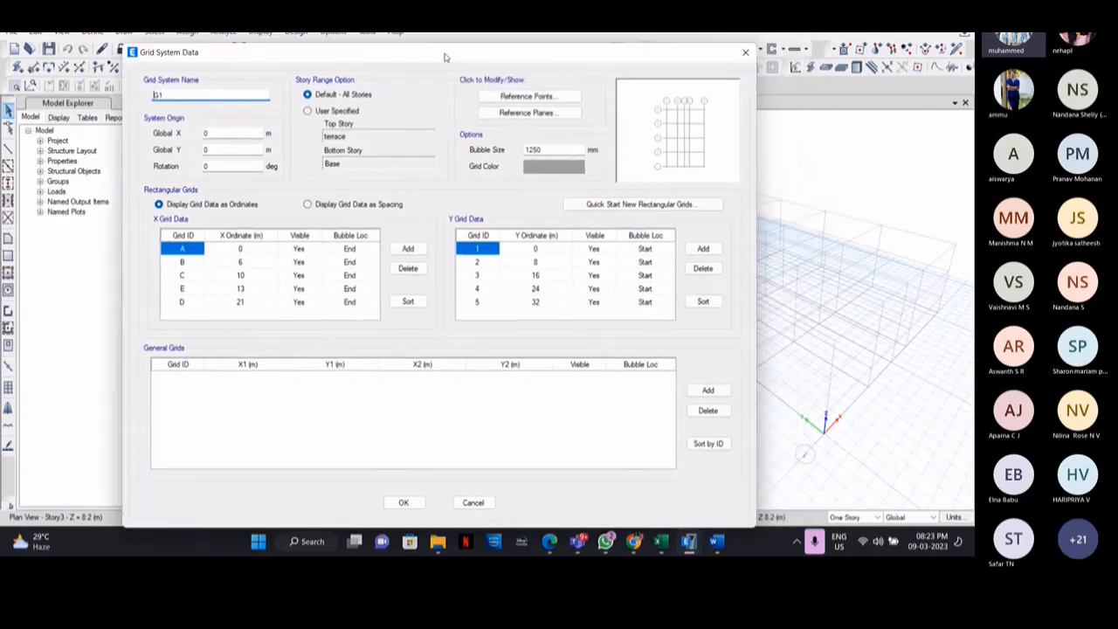
pyautogui.click(742, 54)
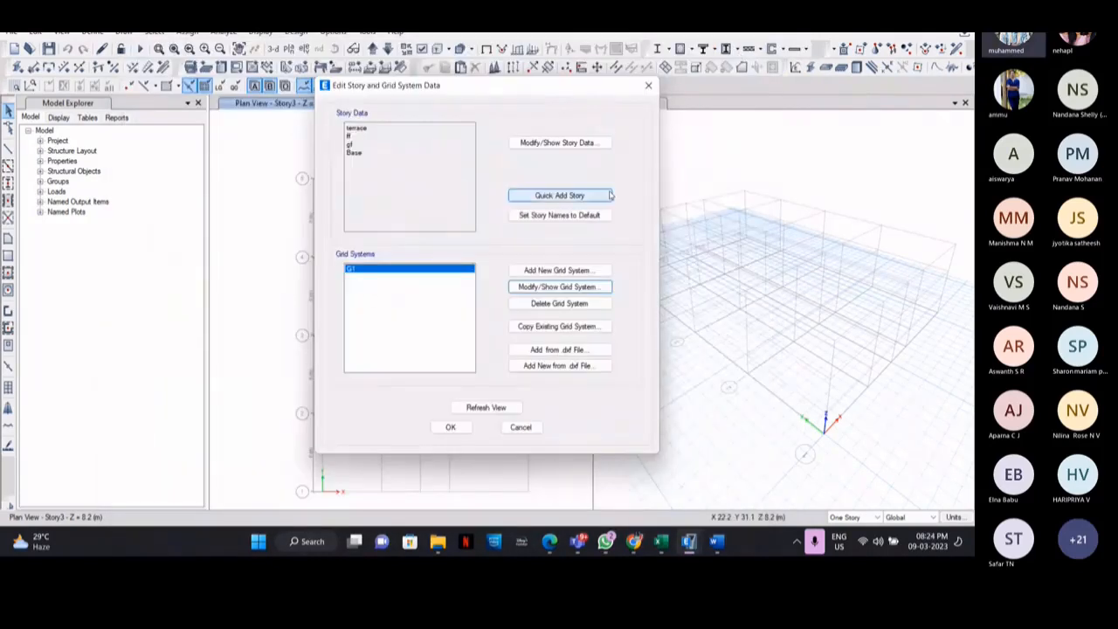
pyautogui.click(451, 428)
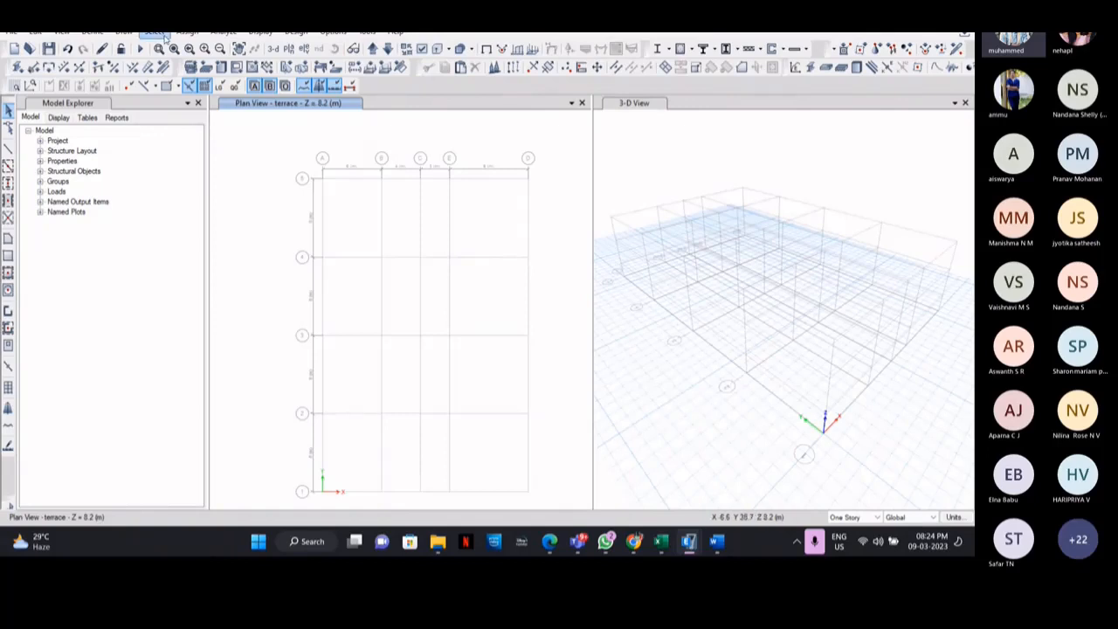
# Step: Define a new concrete material for region India with the Indian standard and grade M25, keeping its default properties
pyautogui.click(93, 32)
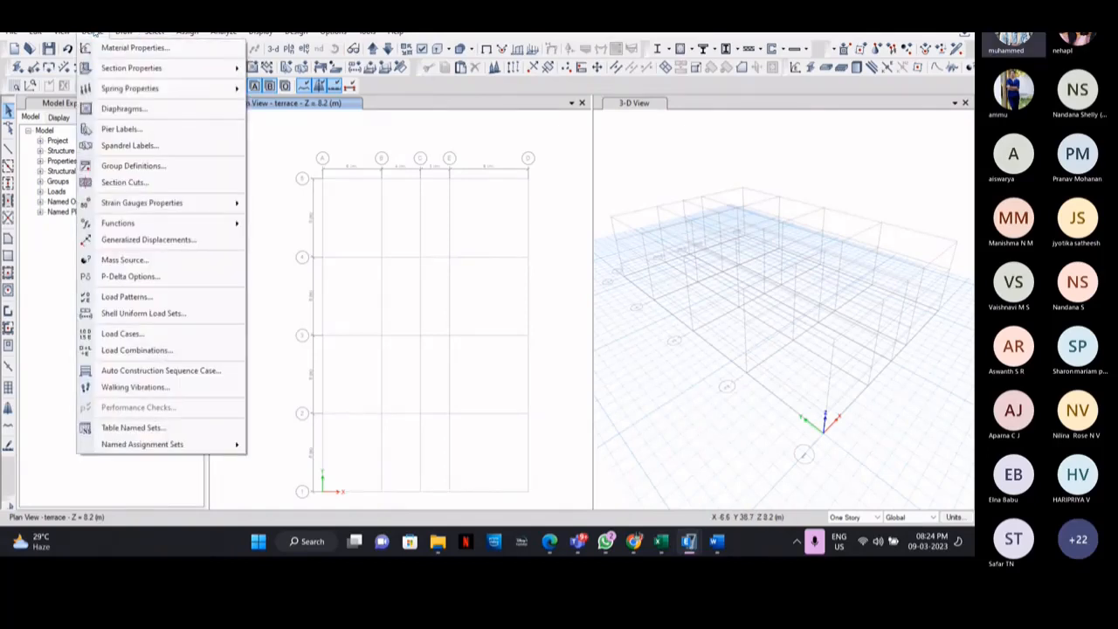
pyautogui.click(96, 32)
pyautogui.click(100, 34)
pyautogui.click(105, 37)
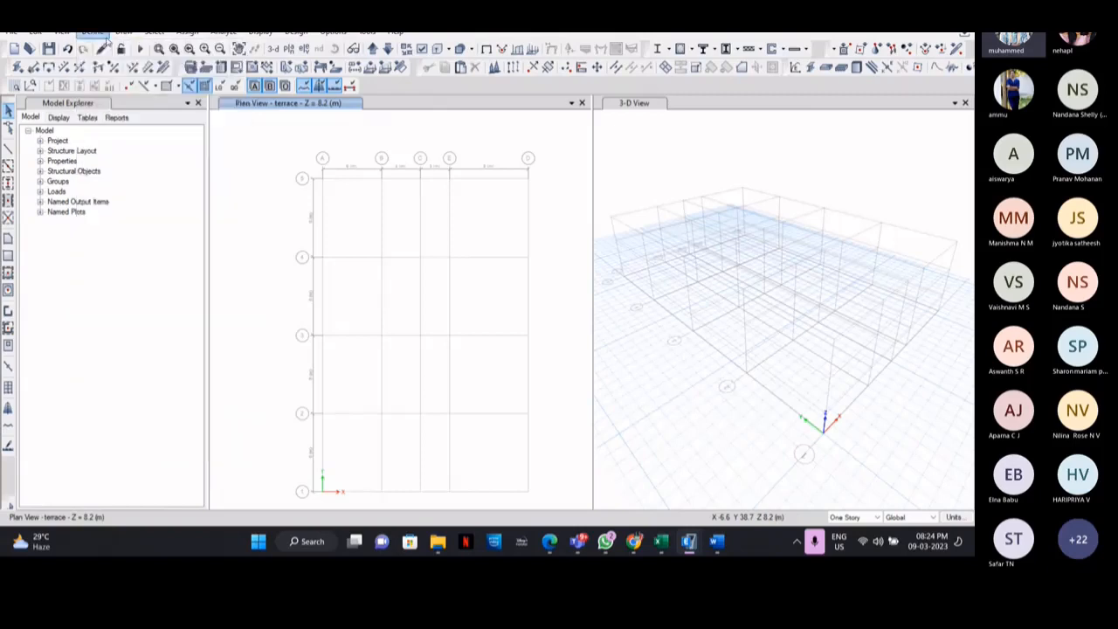
pyautogui.click(105, 37)
pyautogui.click(114, 48)
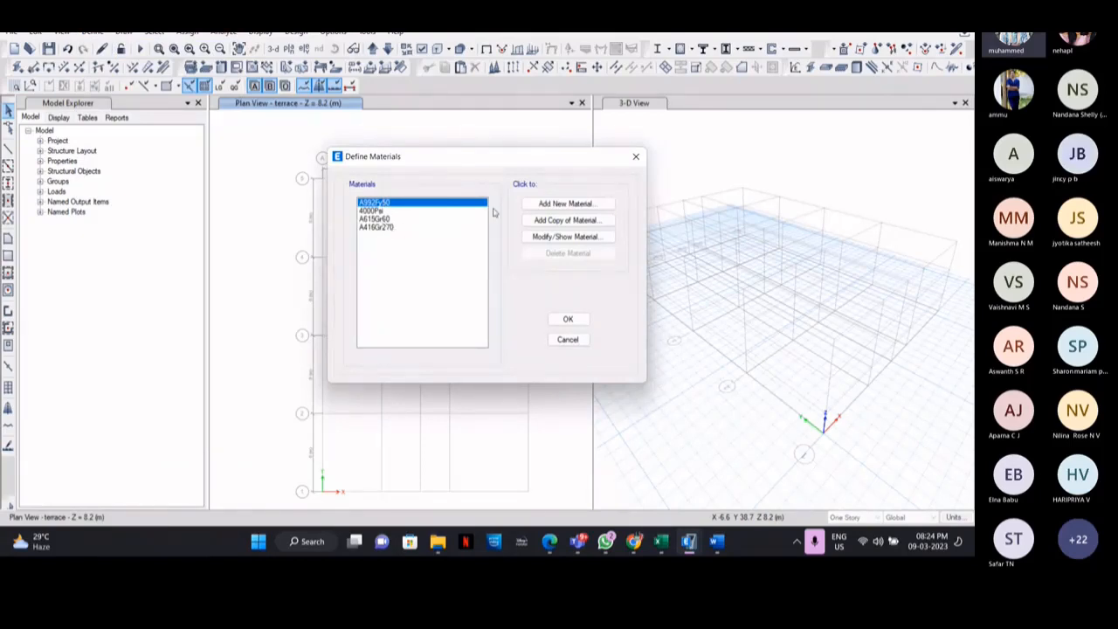
pyautogui.click(573, 206)
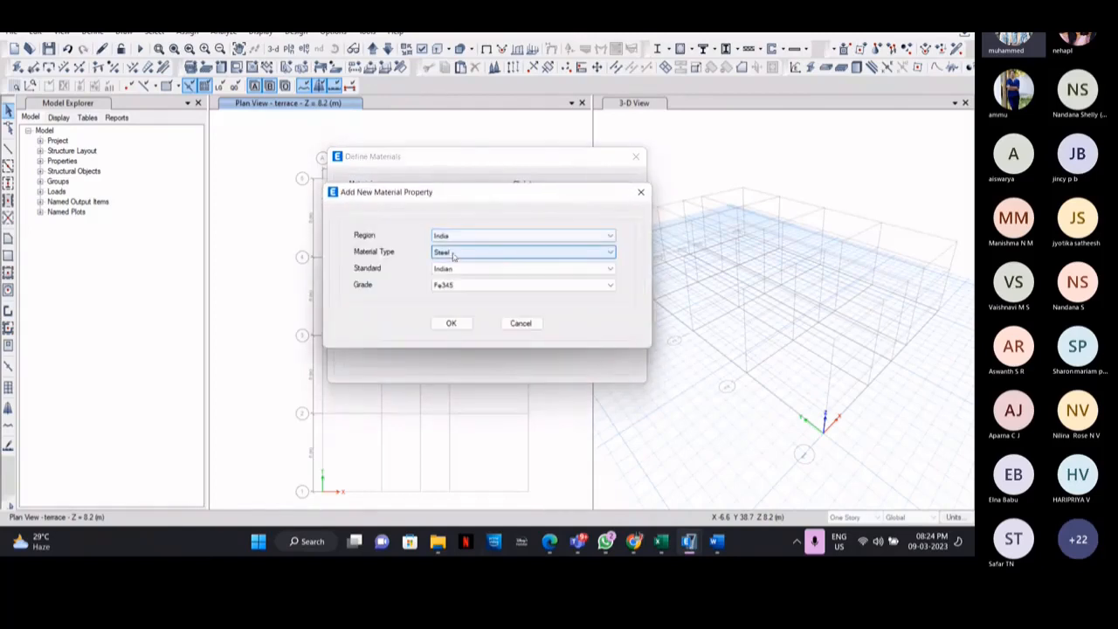
pyautogui.click(454, 253)
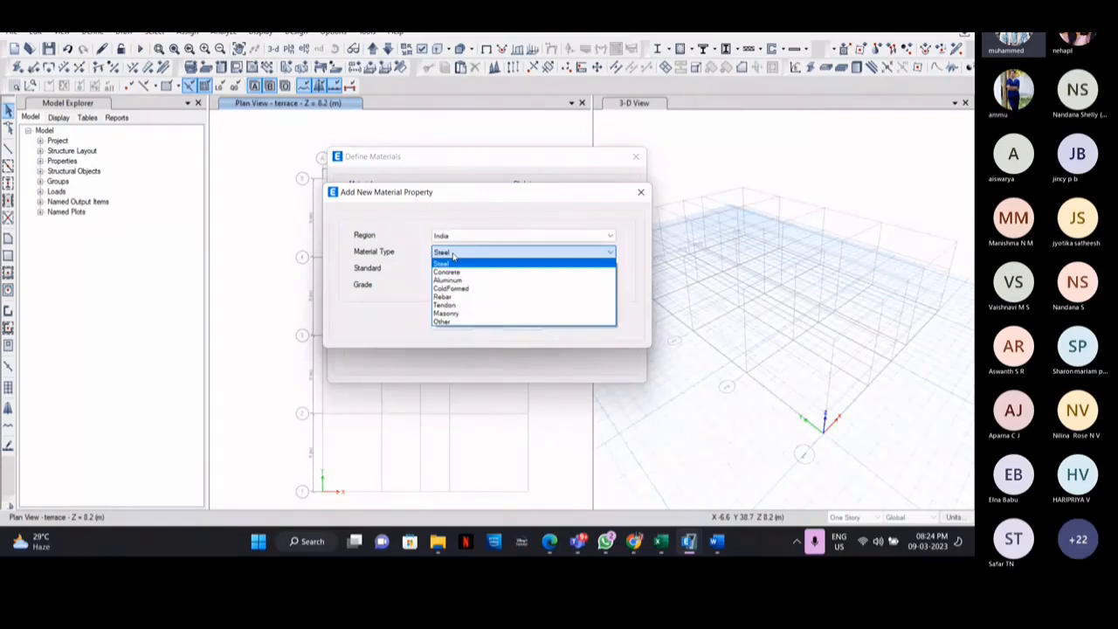
pyautogui.click(450, 271)
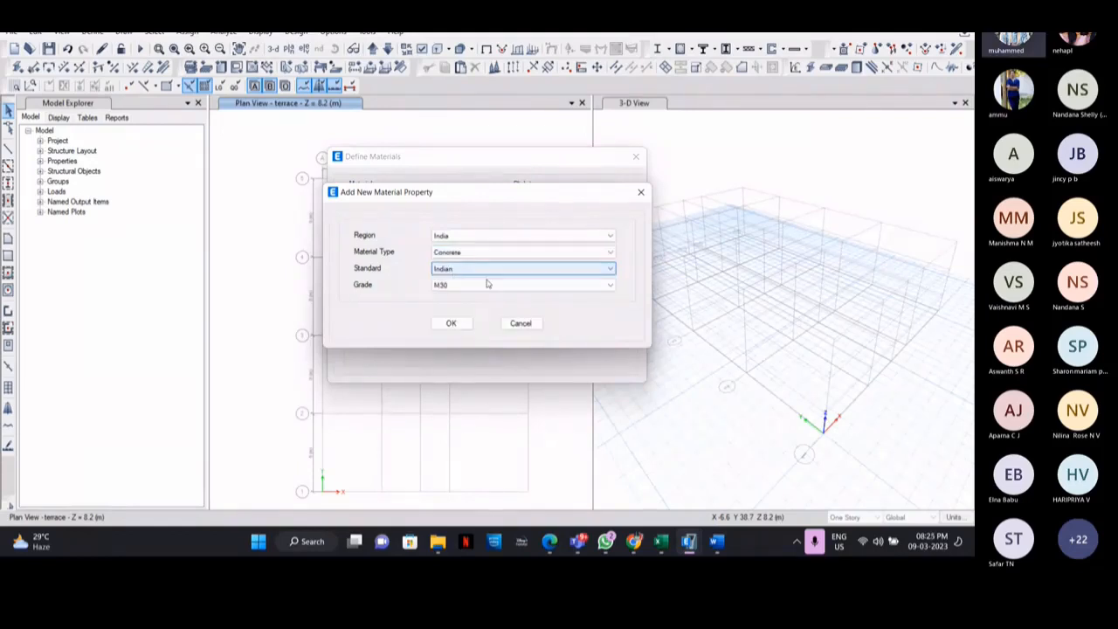
pyautogui.click(480, 285)
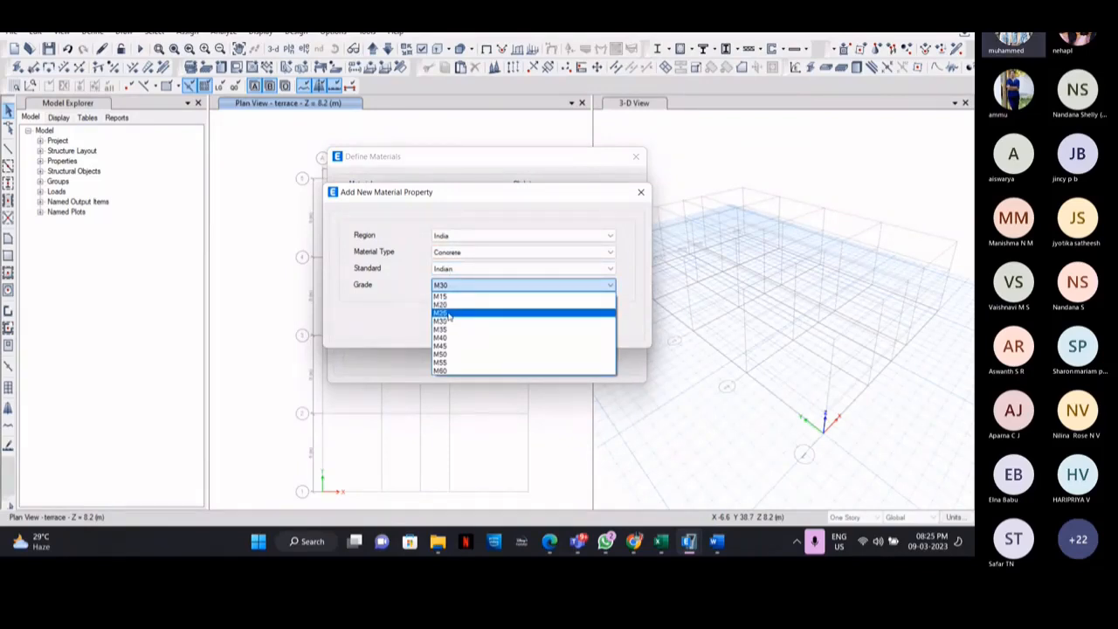
pyautogui.click(448, 314)
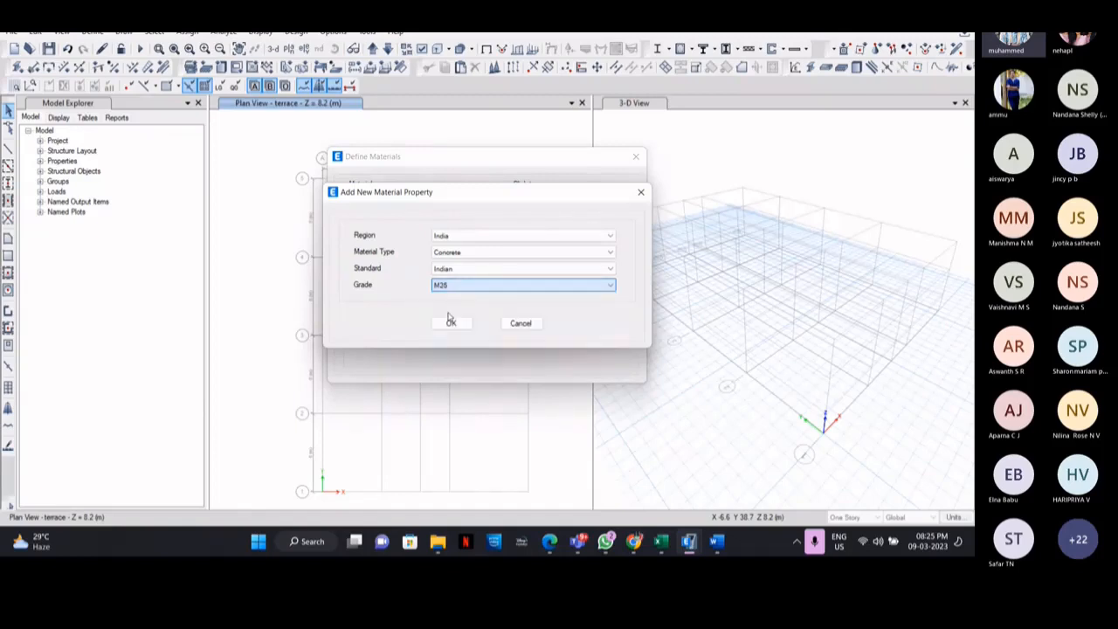
pyautogui.click(451, 321)
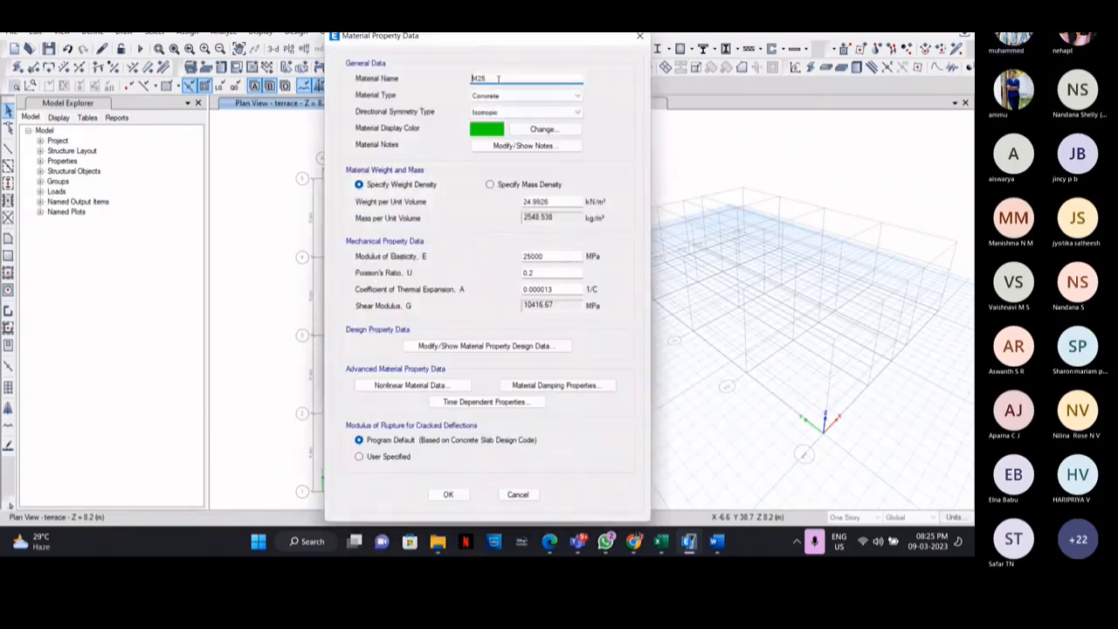
pyautogui.click(448, 496)
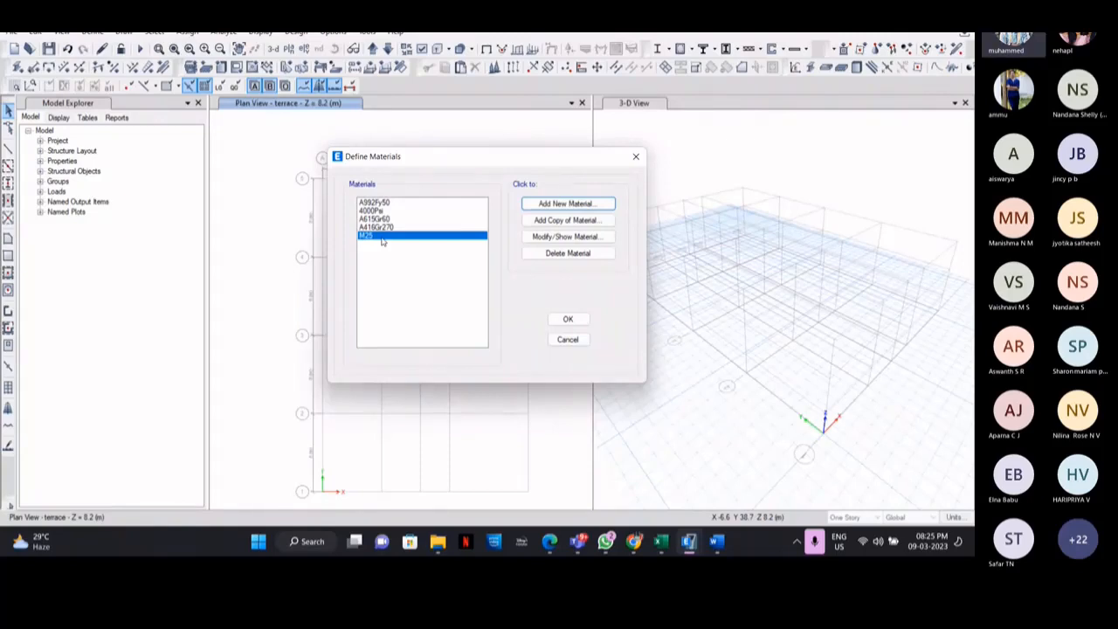
# Step: Add a rebar material for region India with the Indian standard and grade HYSD Grade 415, keeping its default properties
pyautogui.click(569, 203)
pyautogui.click(482, 253)
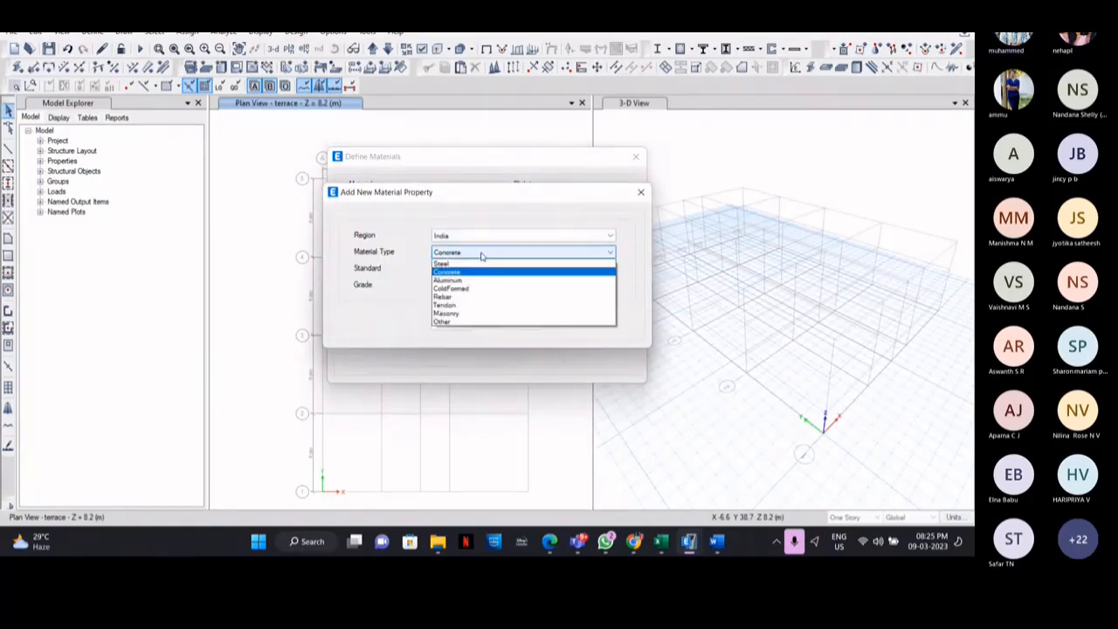
pyautogui.click(478, 298)
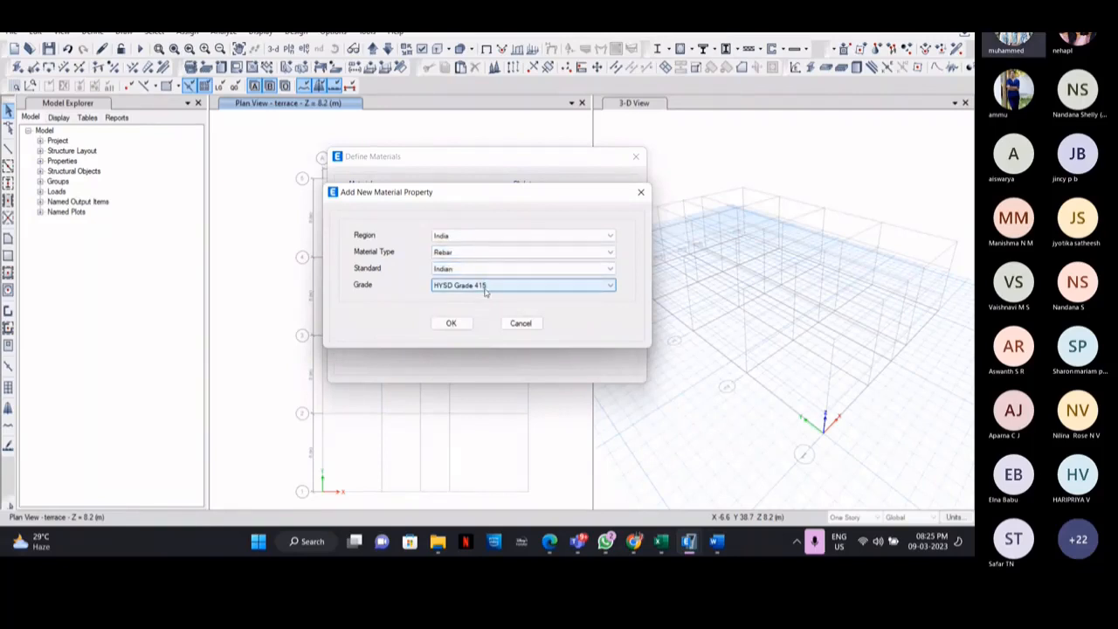
pyautogui.click(485, 289)
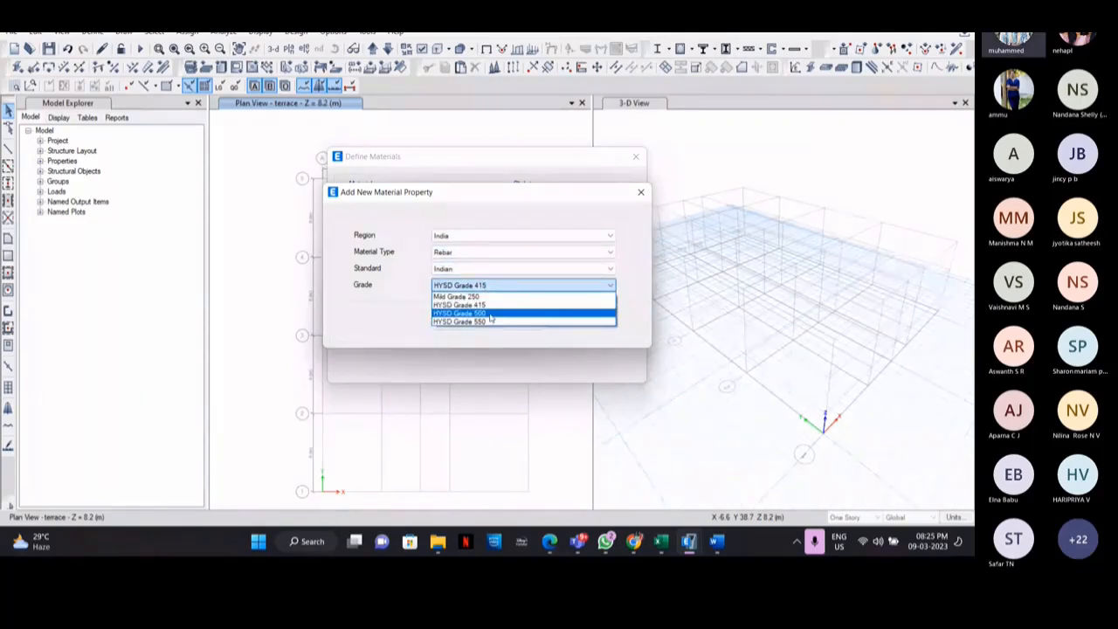
pyautogui.click(588, 201)
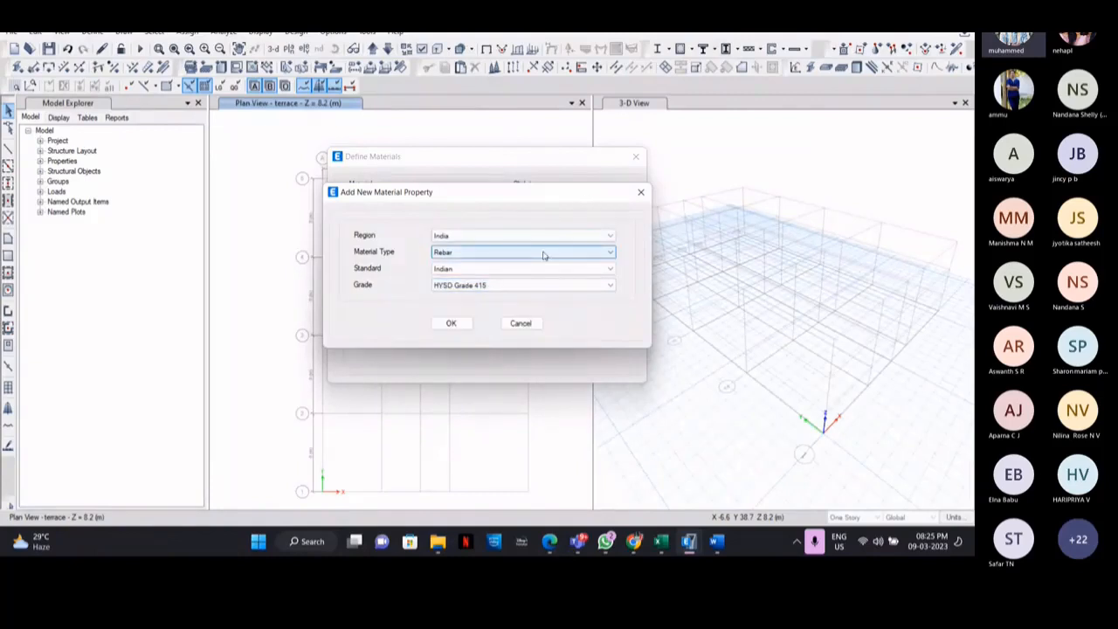
pyautogui.click(451, 323)
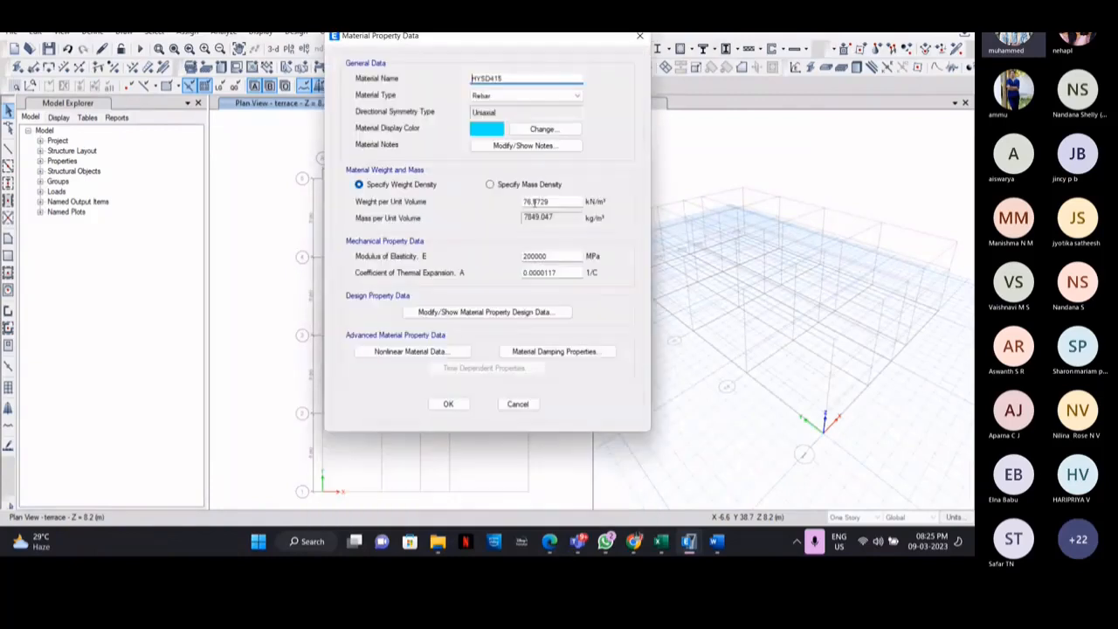
pyautogui.click(448, 405)
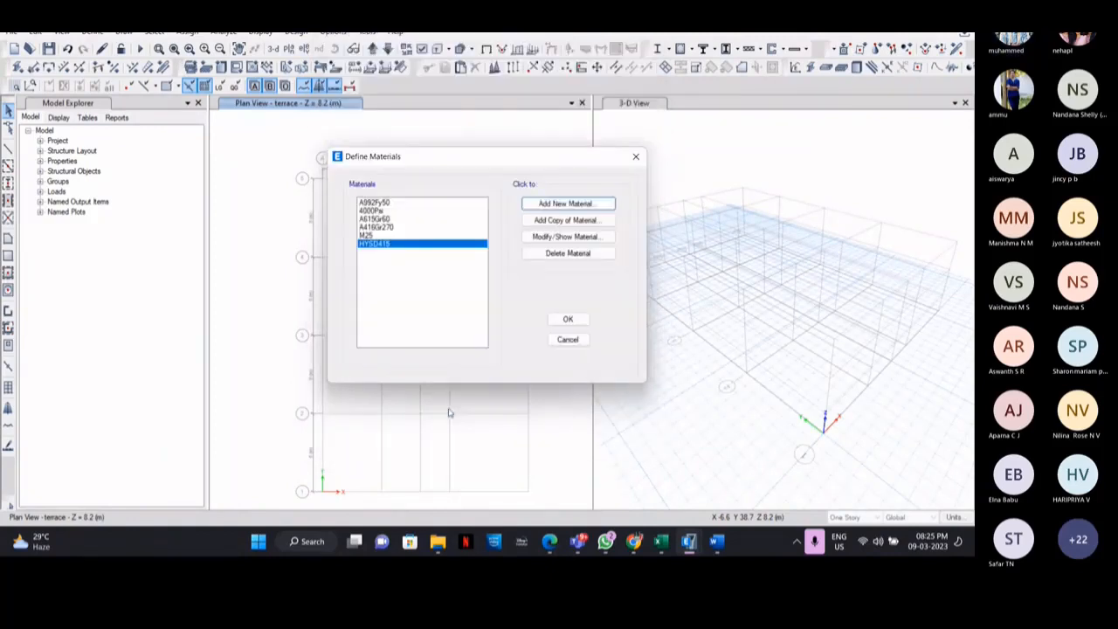
# Step: Add a second Indian rebar material of grade HYSD Grade 500 with default properties, and accept the material definitions
pyautogui.click(566, 205)
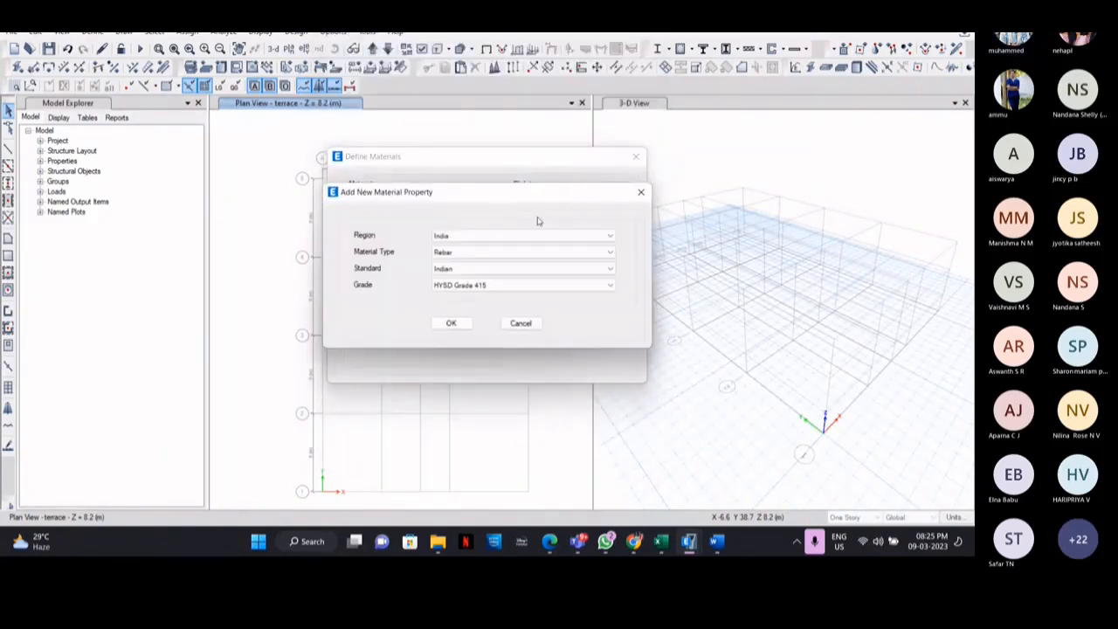
pyautogui.click(492, 286)
pyautogui.click(482, 310)
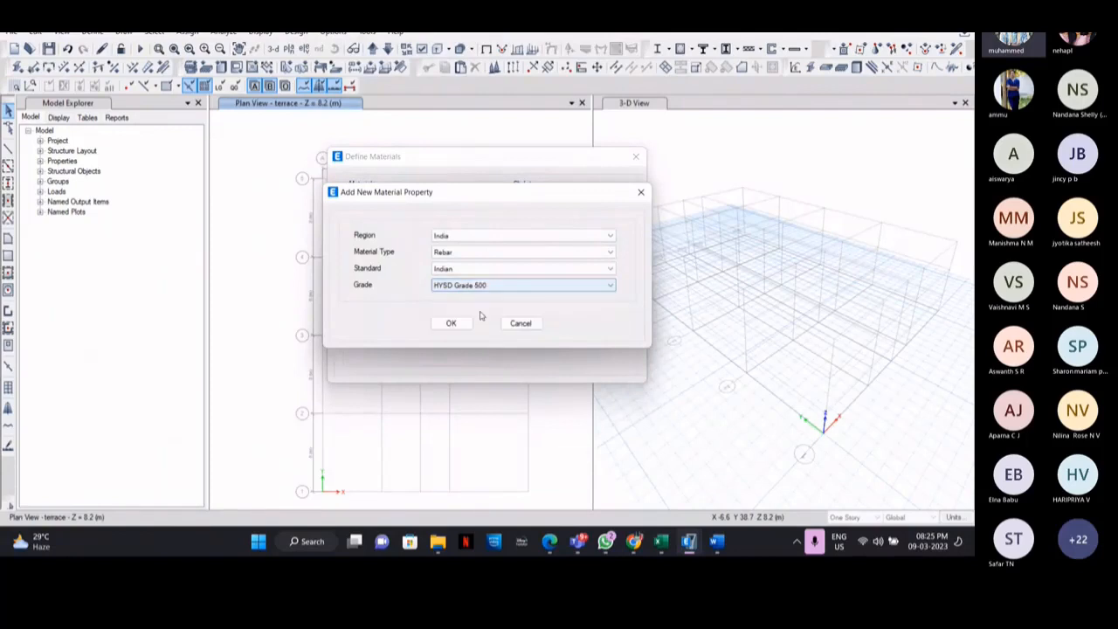
pyautogui.click(453, 324)
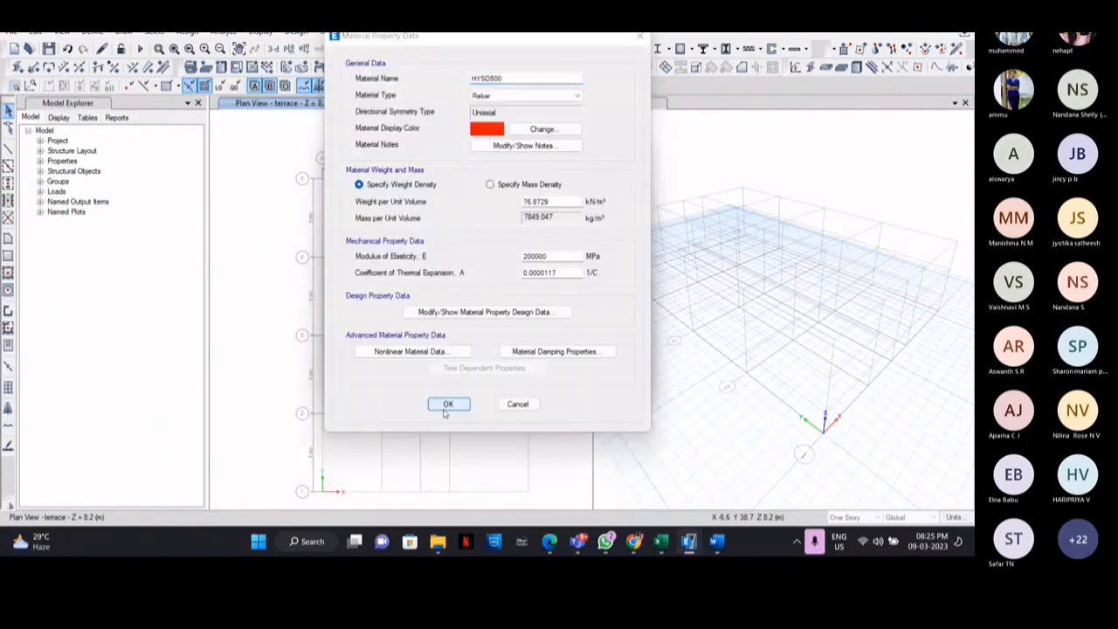
pyautogui.click(448, 405)
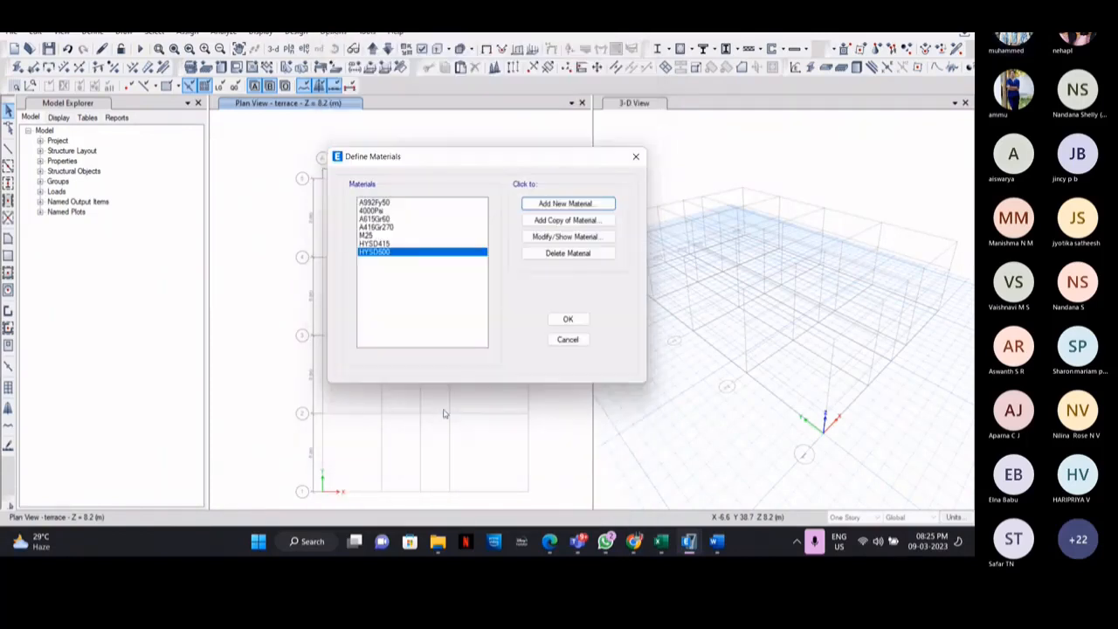
pyautogui.click(552, 321)
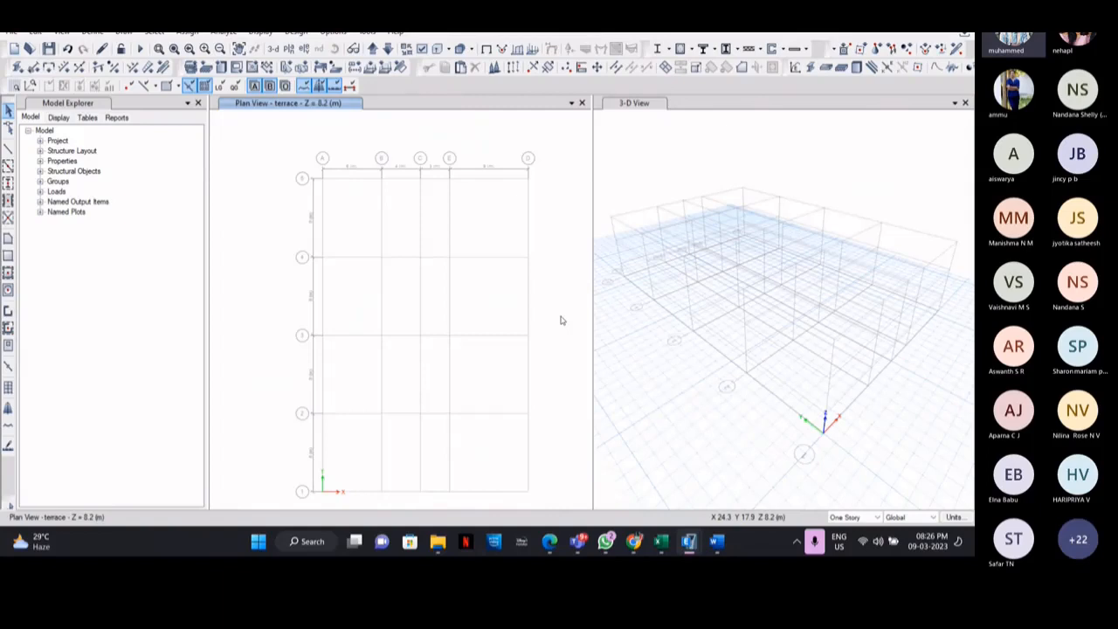
# Step: Start a new rectangular concrete frame section and name it Beam 200 x 300
pyautogui.click(100, 32)
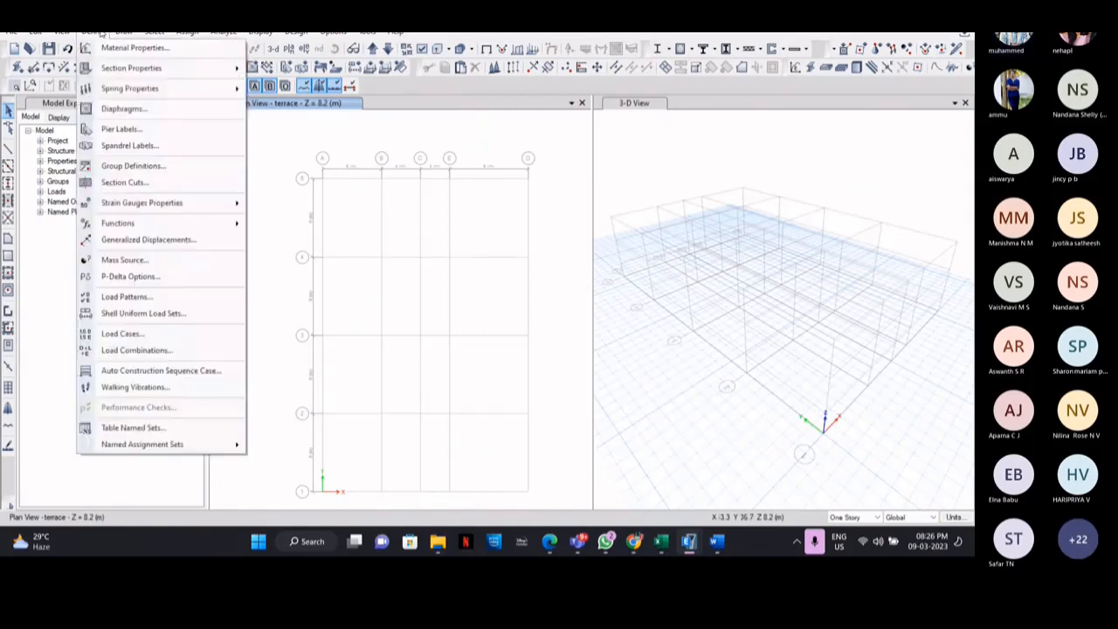
pyautogui.moveTo(184, 75)
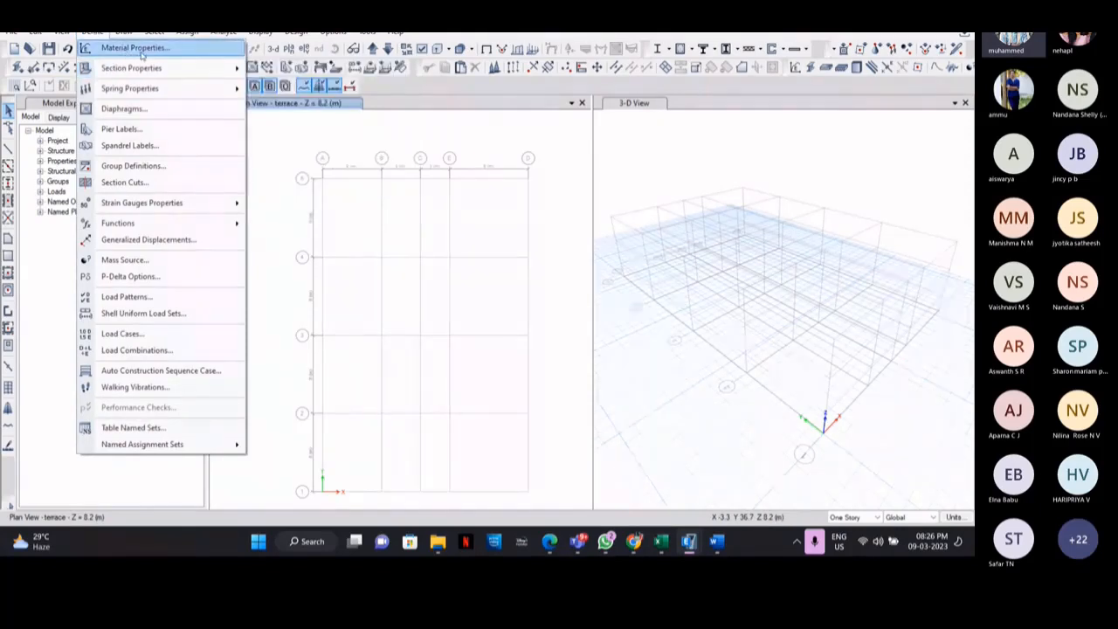
pyautogui.moveTo(129, 70)
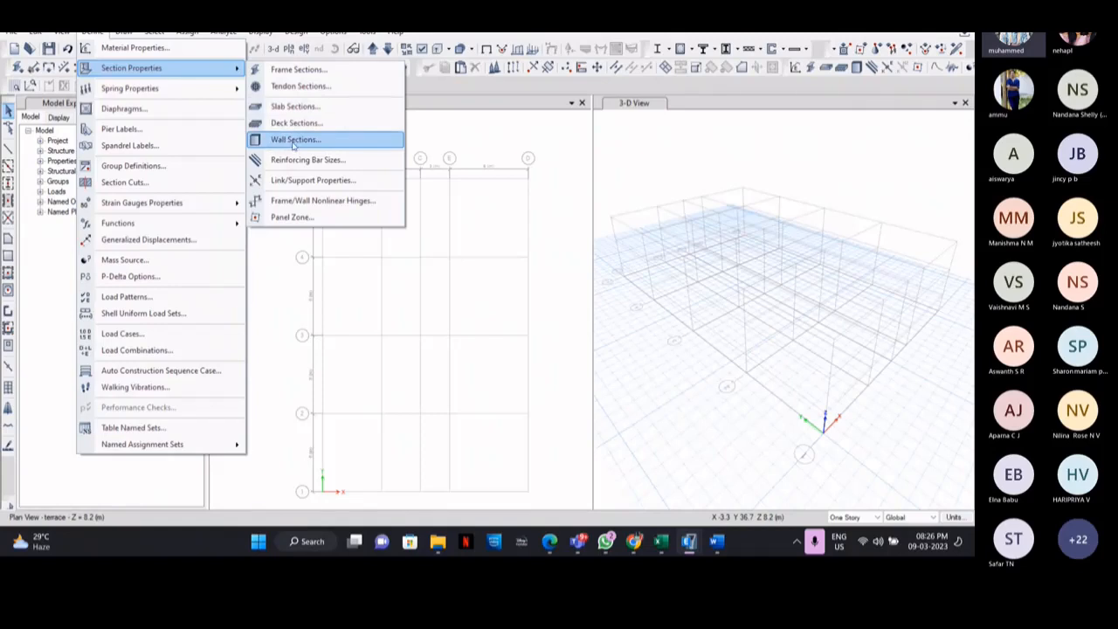
pyautogui.click(305, 70)
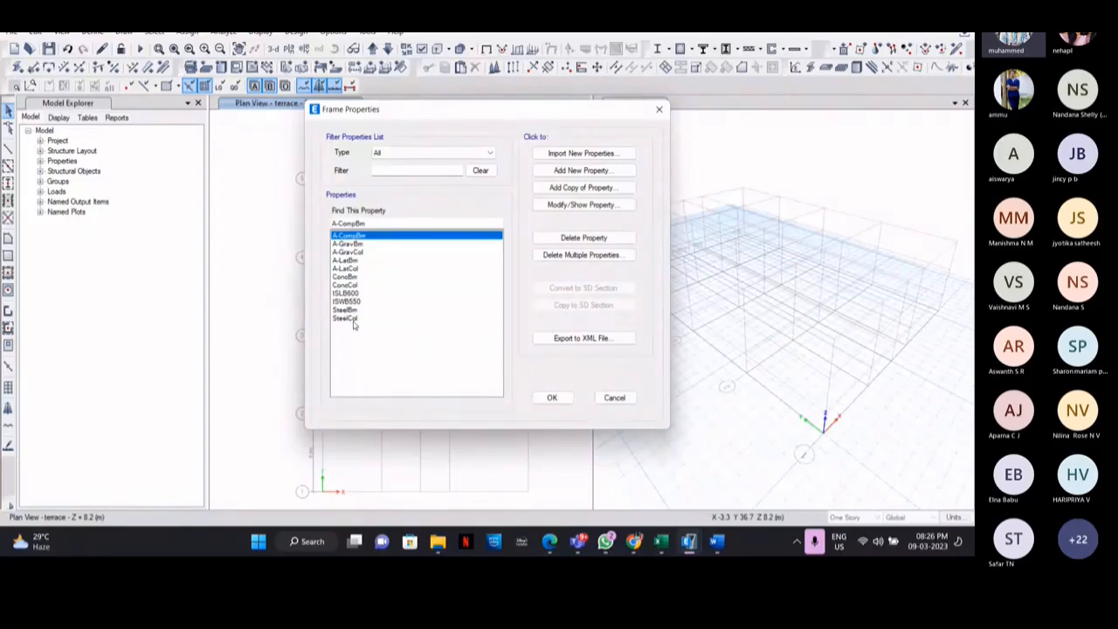
pyautogui.click(589, 171)
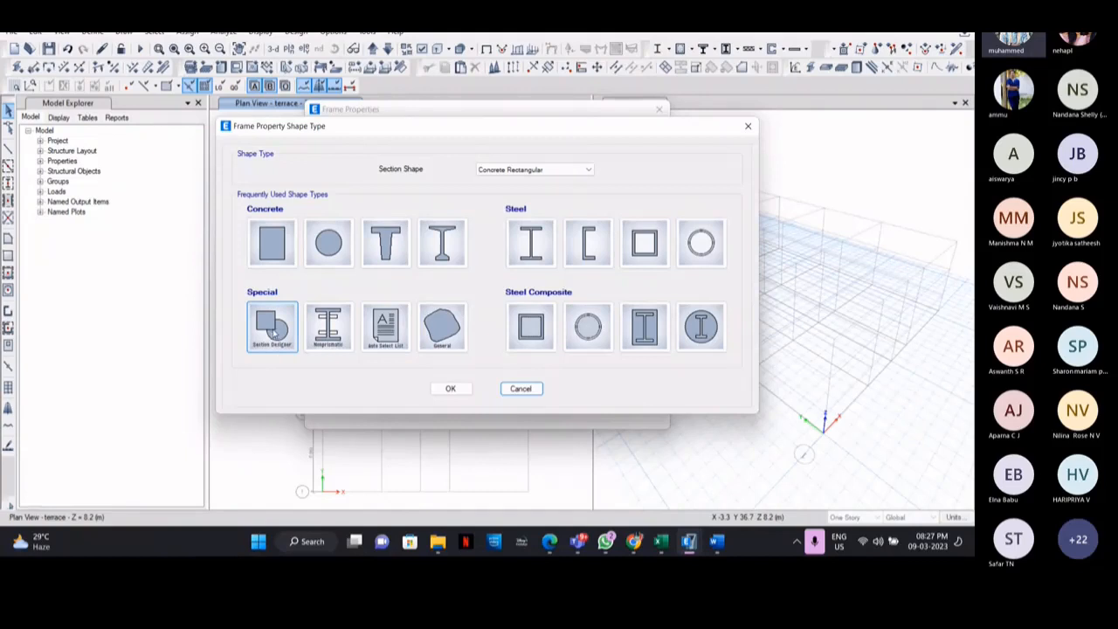
pyautogui.click(272, 245)
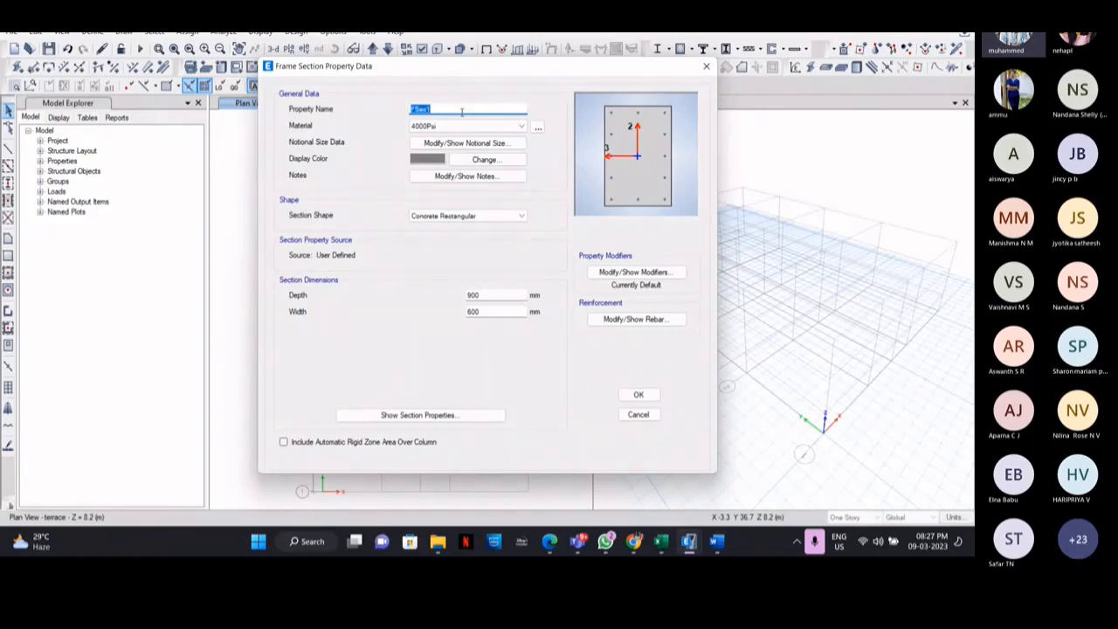
pyautogui.write('Beam 200')
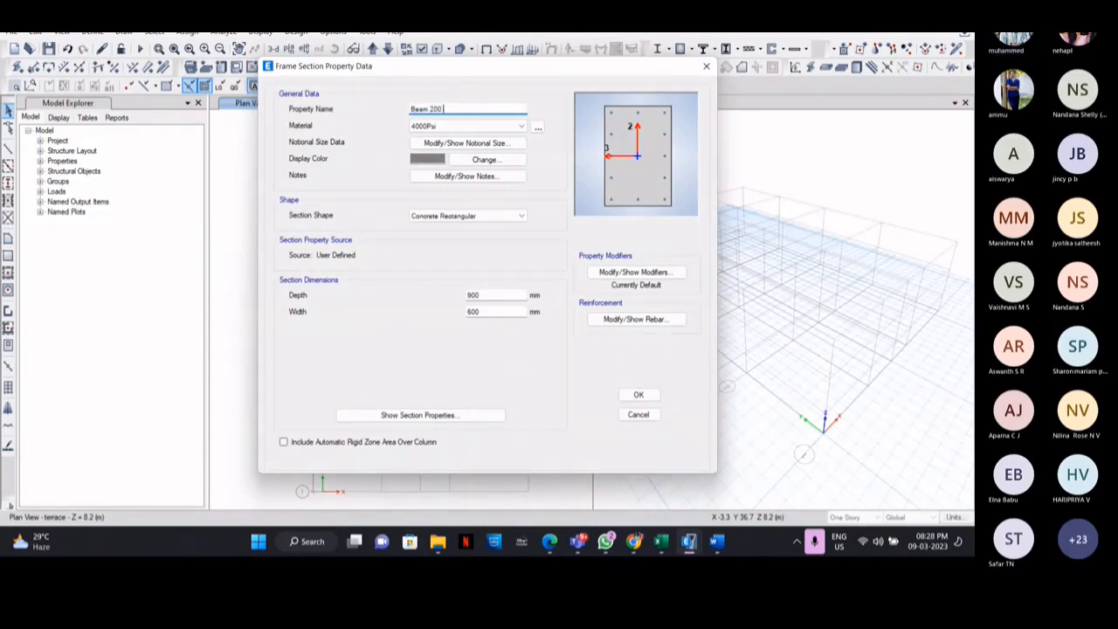
pyautogui.write(' x 3')
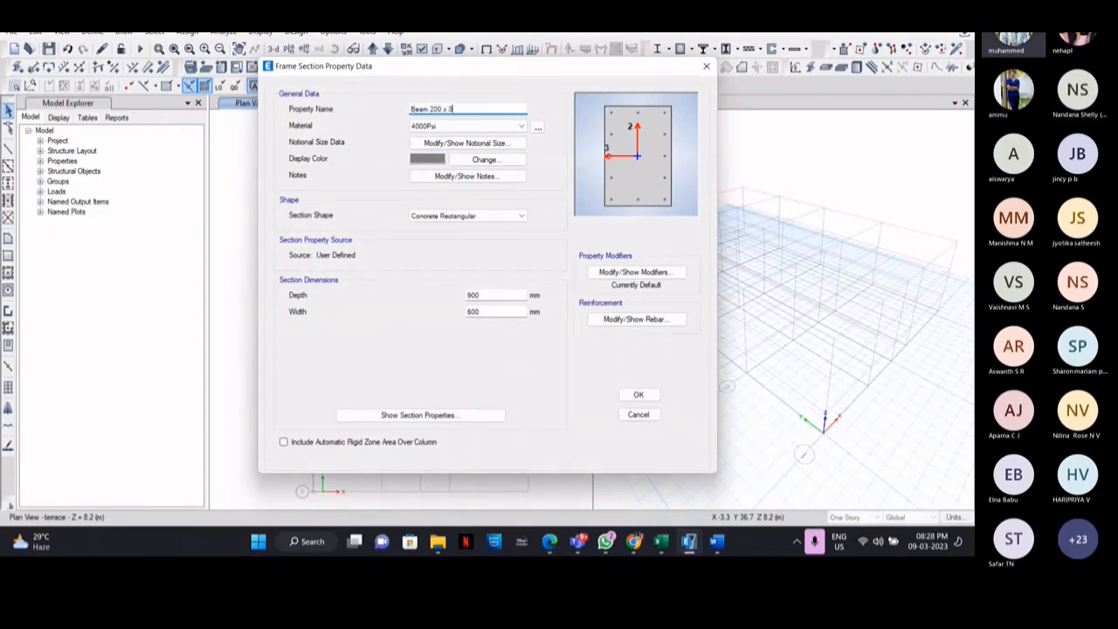
pyautogui.write('00')
# Step: Assign material M25 to the beam section and set its depth to 300 mm and width to 200 mm
pyautogui.click(446, 126)
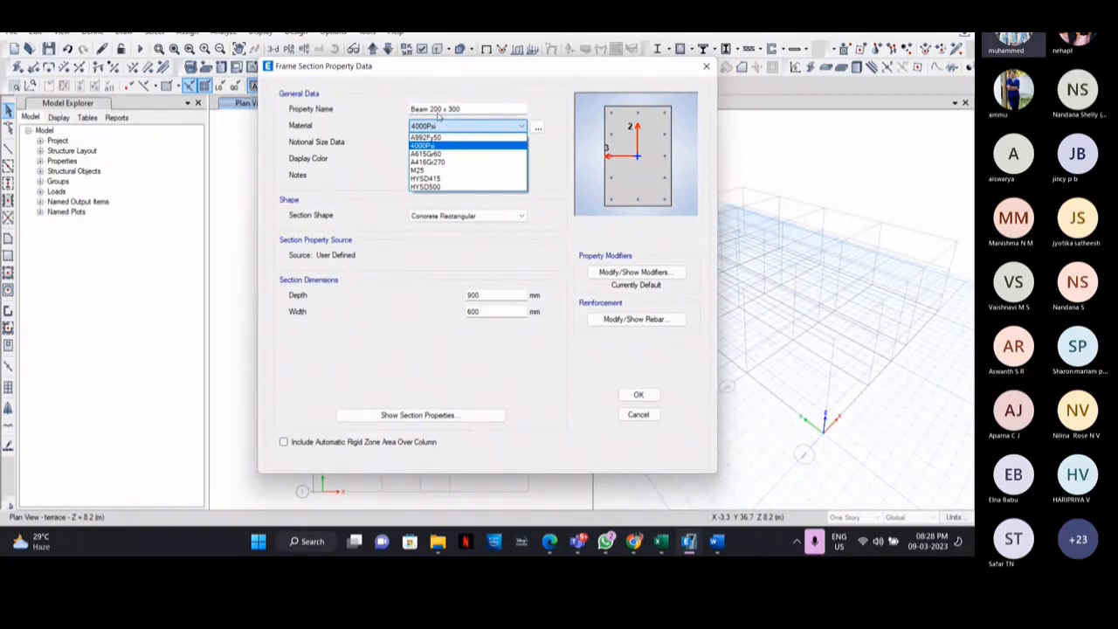
pyautogui.click(439, 172)
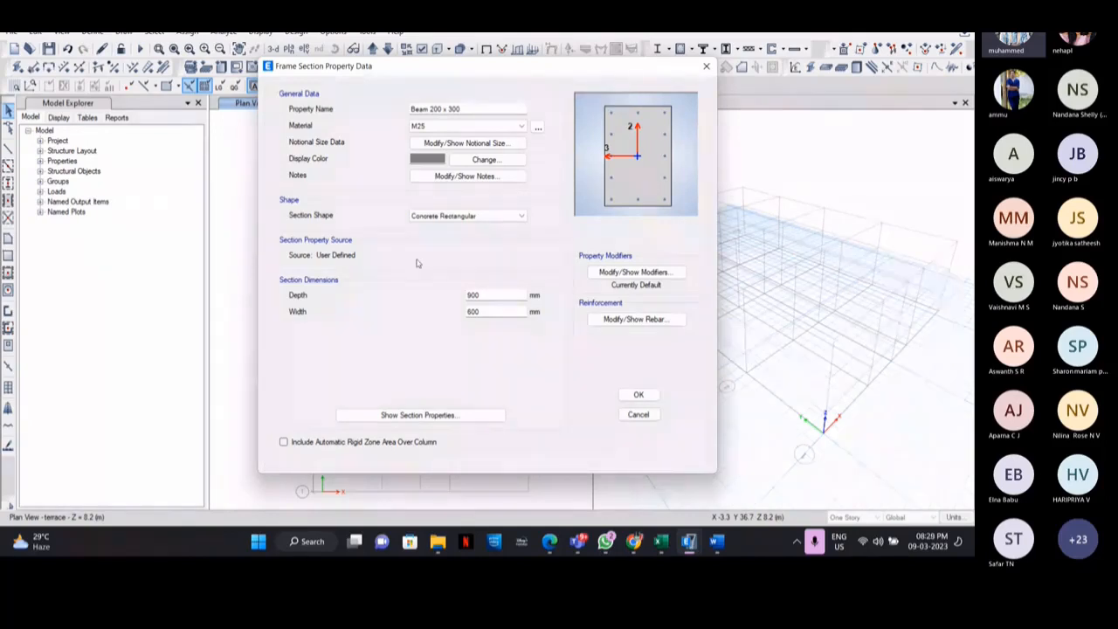
pyautogui.doubleClick(487, 294)
pyautogui.write('300')
pyautogui.press('Tab')
pyautogui.write('200')
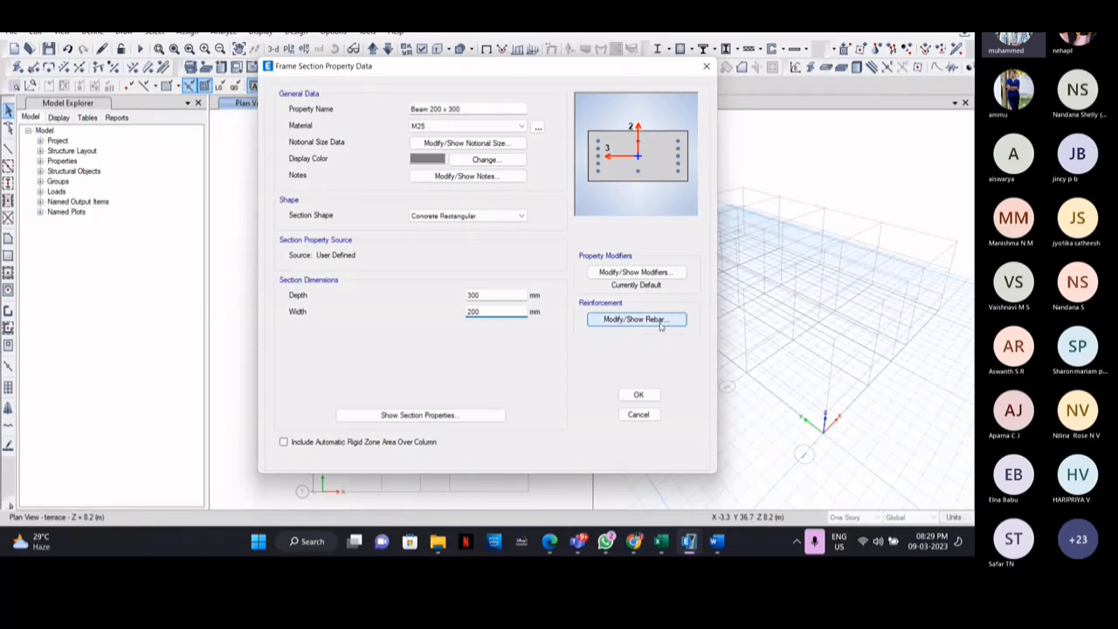
# Step: Set the section's reinforcement to M3 Design Only (Beam), with HYSD500 for both longitudinal bars and confinement ties
pyautogui.click(662, 321)
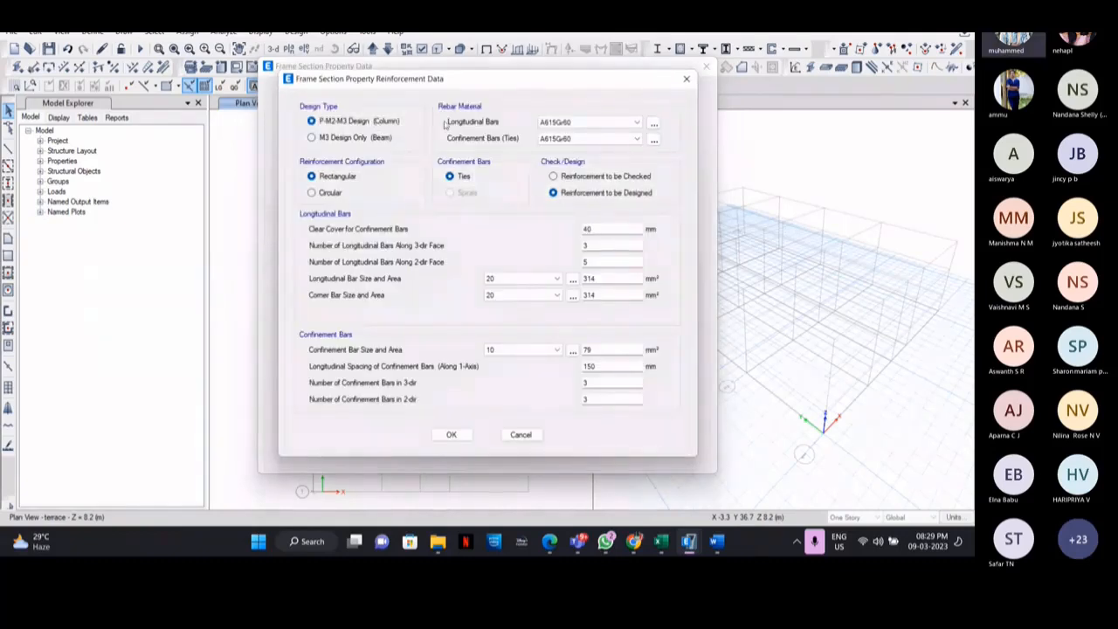
pyautogui.click(376, 120)
pyautogui.click(346, 138)
pyautogui.click(568, 124)
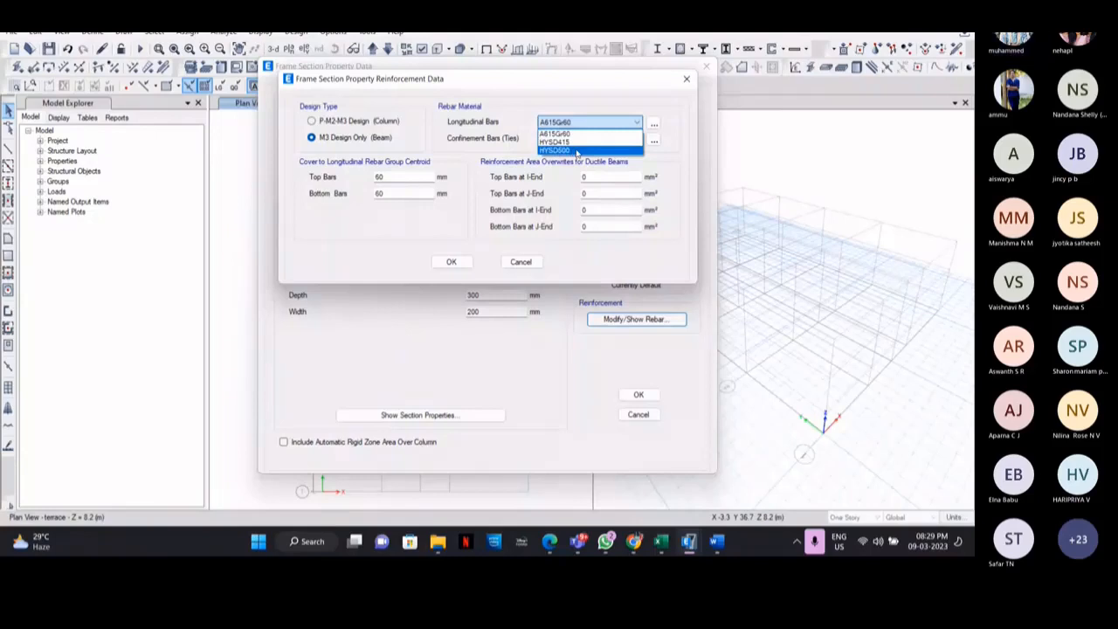
pyautogui.click(577, 151)
pyautogui.click(587, 139)
pyautogui.click(574, 167)
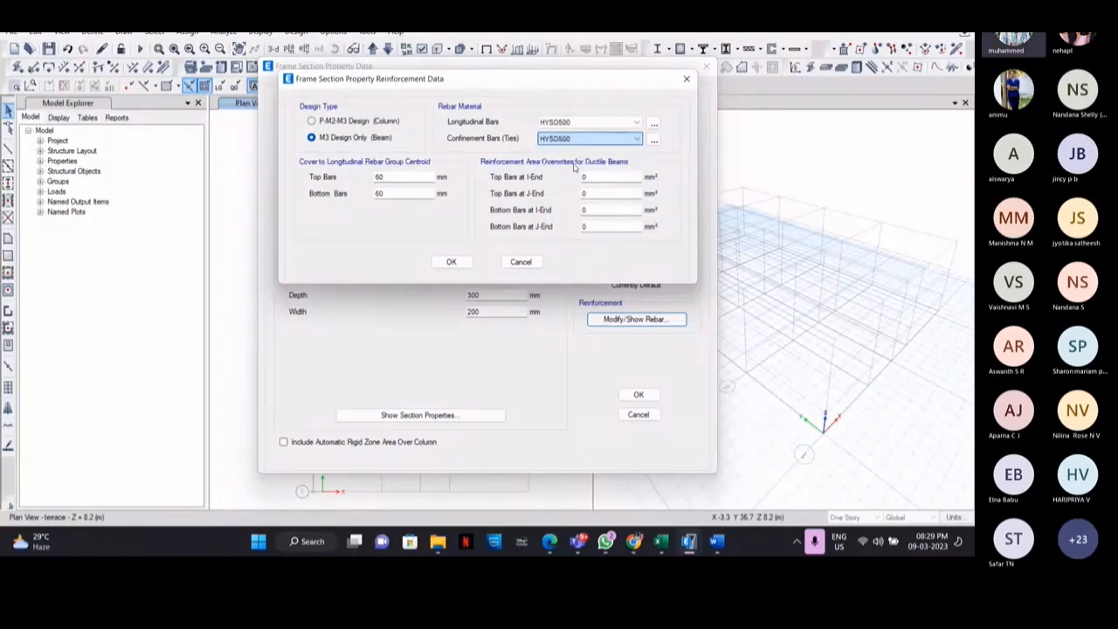
# Step: Set the cover to the top and bottom bars to 48 mm and accept the Beam 200 x 300 section
pyautogui.doubleClick(405, 176)
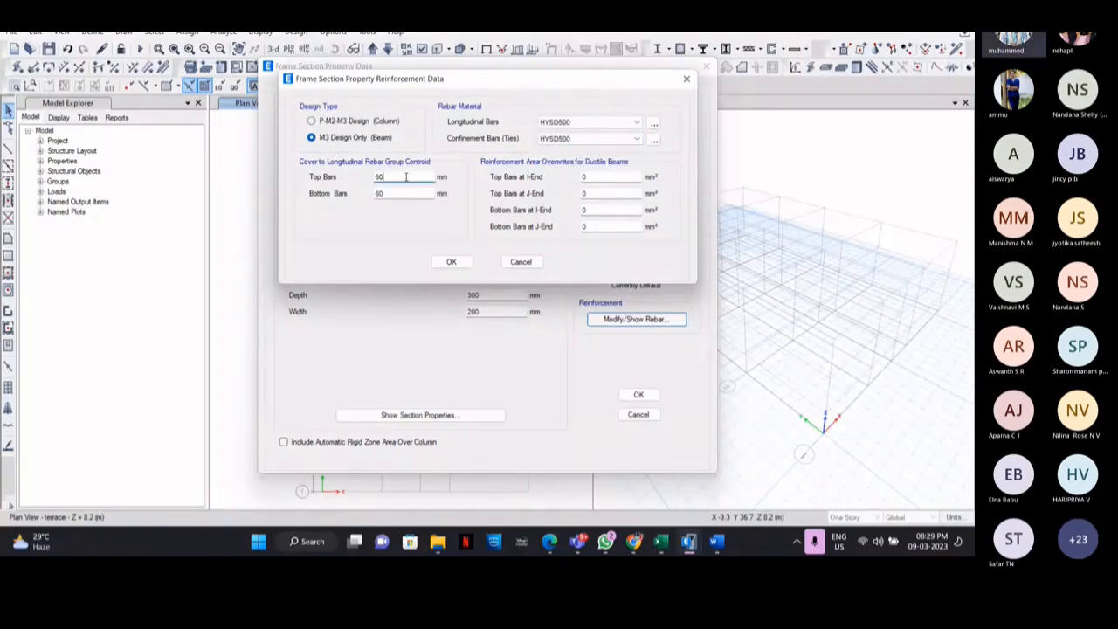
pyautogui.write('40')
pyautogui.doubleClick(387, 193)
pyautogui.write('48')
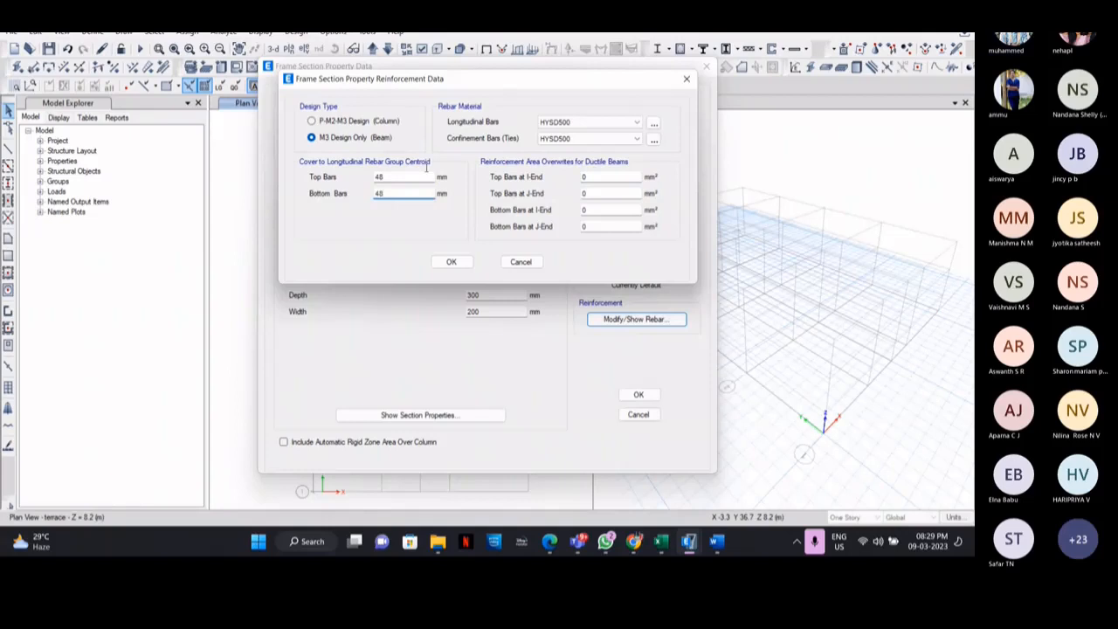
pyautogui.click(450, 261)
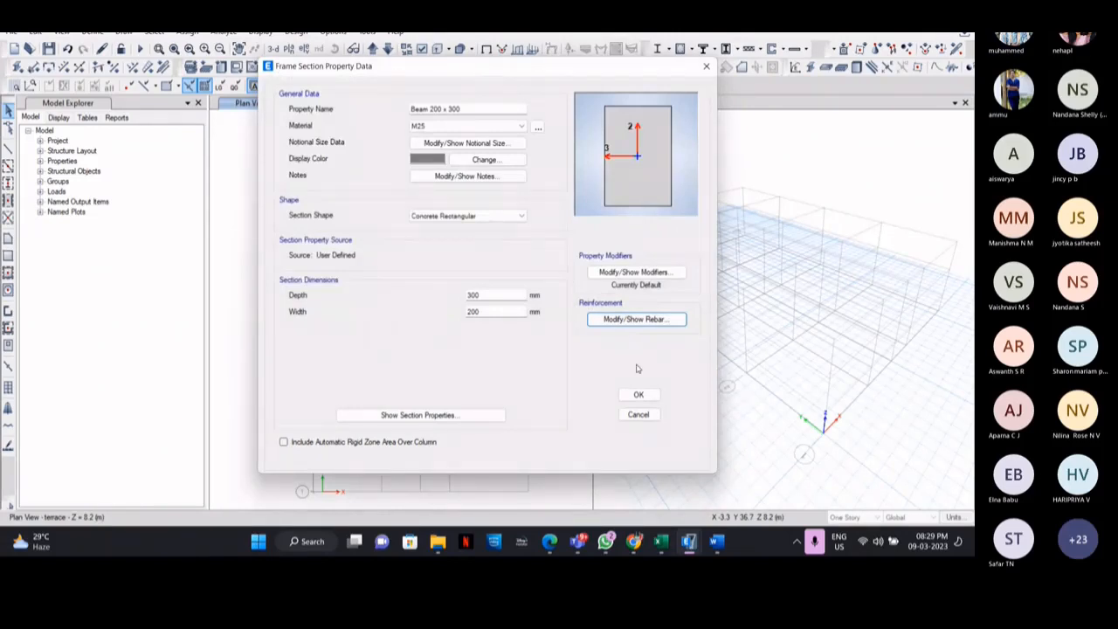
pyautogui.click(635, 396)
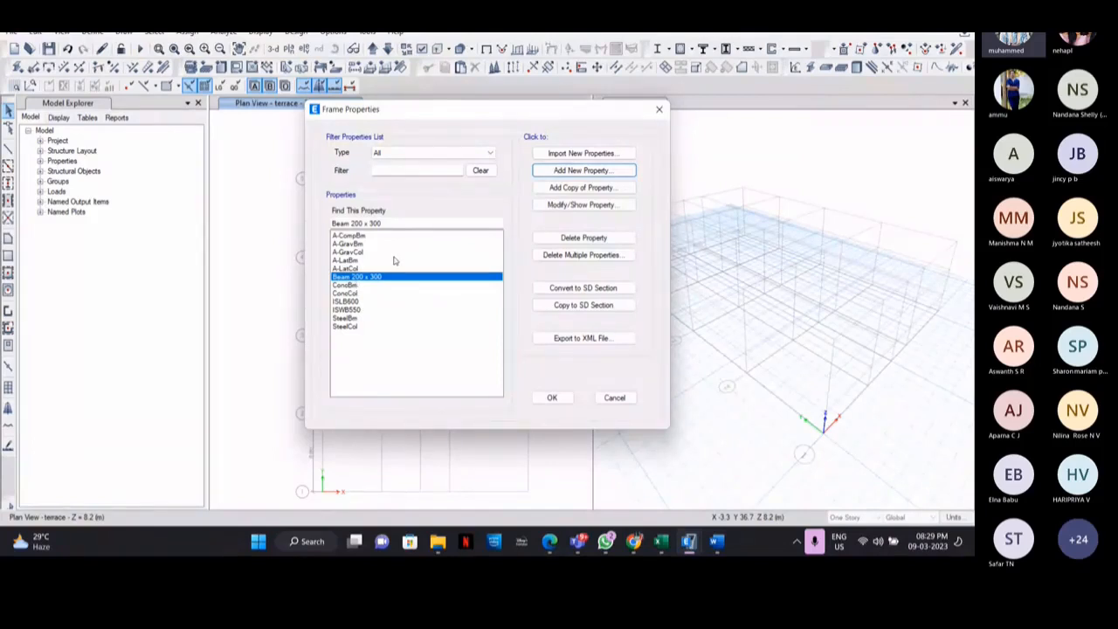
# Step: Add a copy of the Beam 200 x 300 section, name it Beam 200 x 400, and set its depth to 400 mm
pyautogui.click(565, 188)
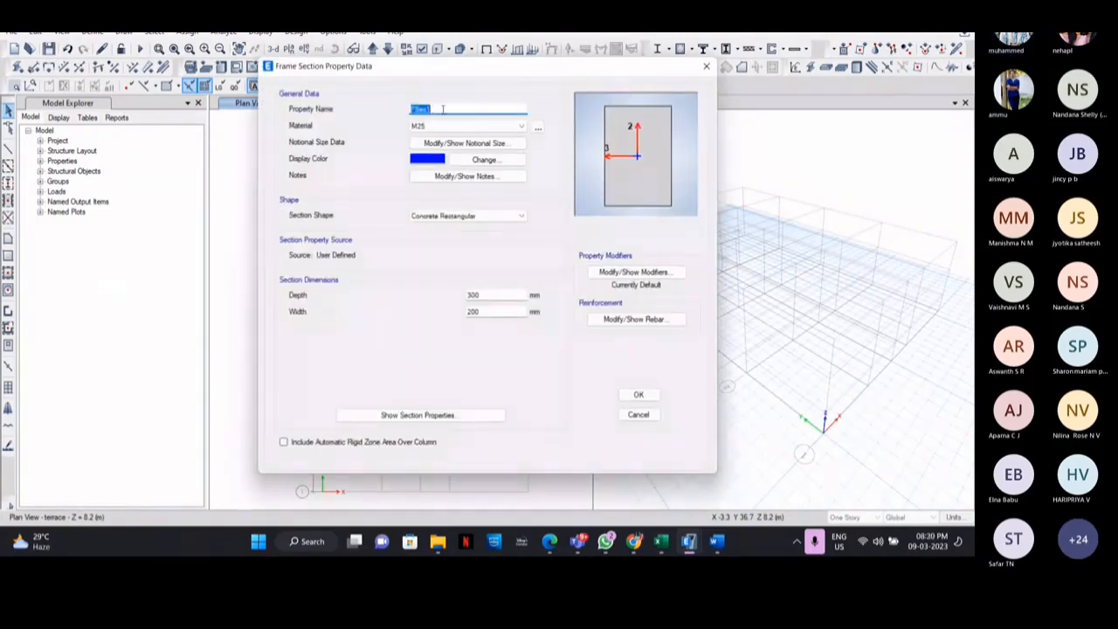
pyautogui.write('Beam 200 x')
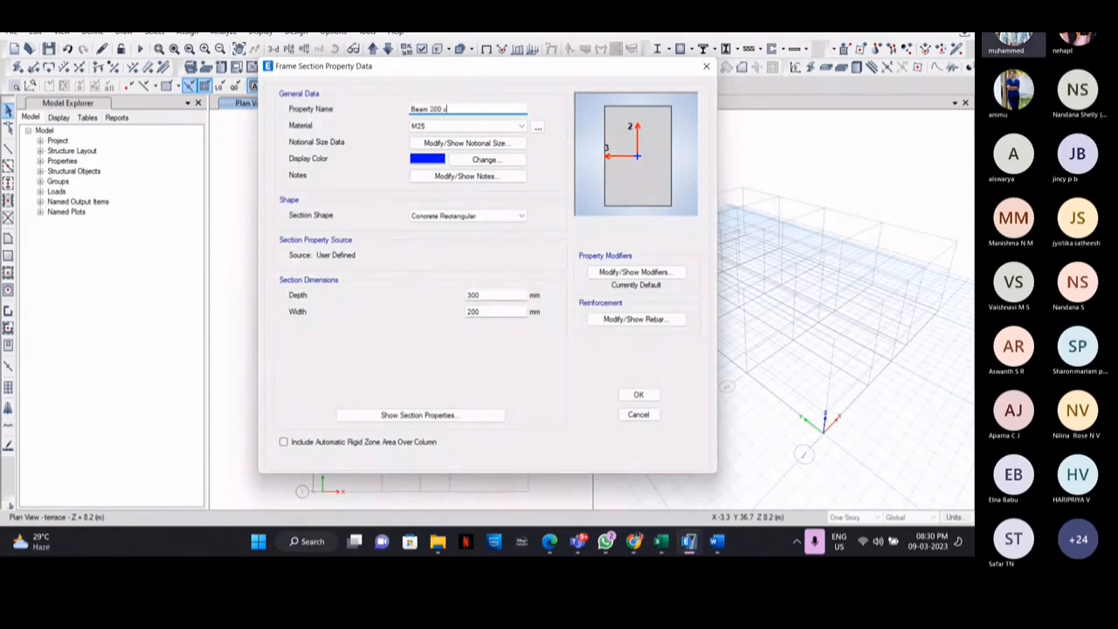
pyautogui.write(' 50')
pyautogui.press('BackSpace')
pyautogui.press('BackSpace')
pyautogui.write('400')
pyautogui.moveTo(496, 297); pyautogui.dragTo(433, 302)
pyautogui.write('400')
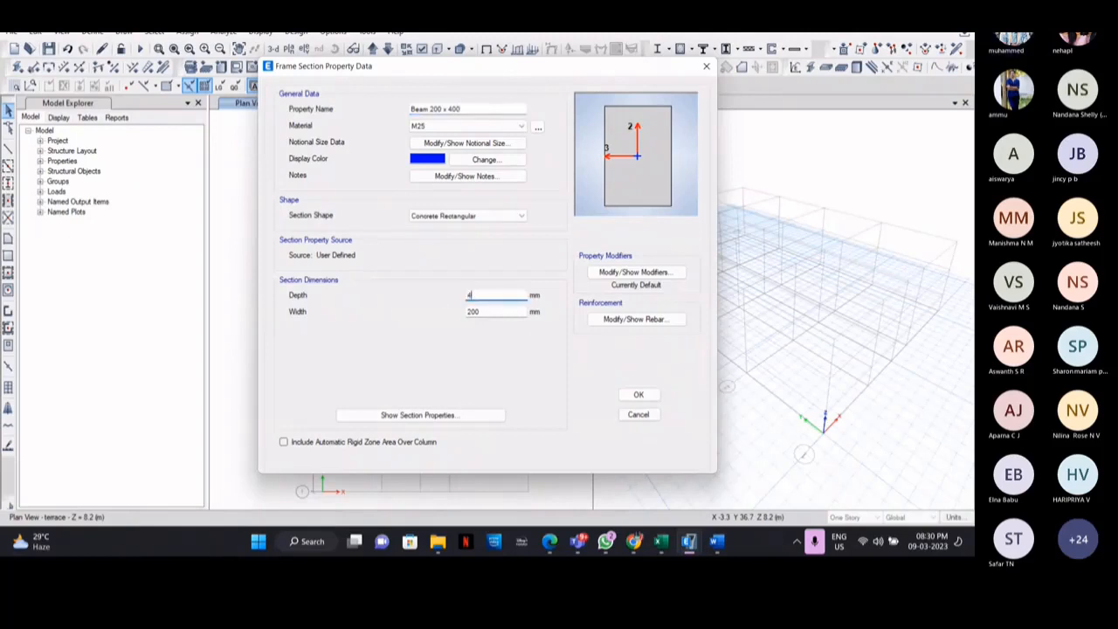
# Step: Check the reinforcement data of Beam 200 x 400 and accept the copied section
pyautogui.click(637, 320)
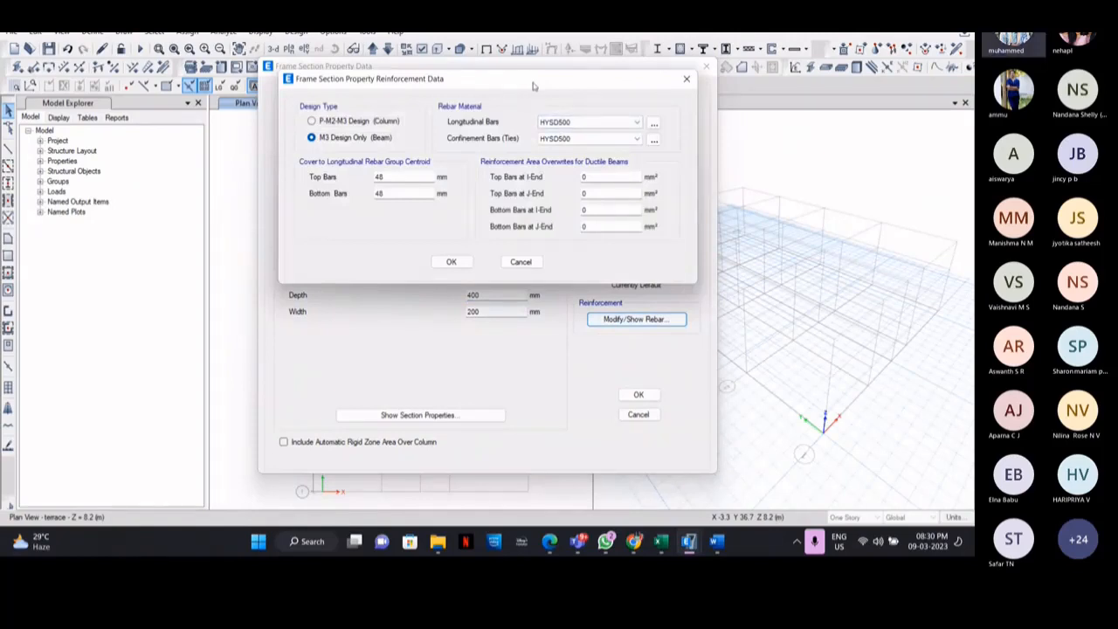
pyautogui.moveTo(533, 85); pyautogui.dragTo(576, 132)
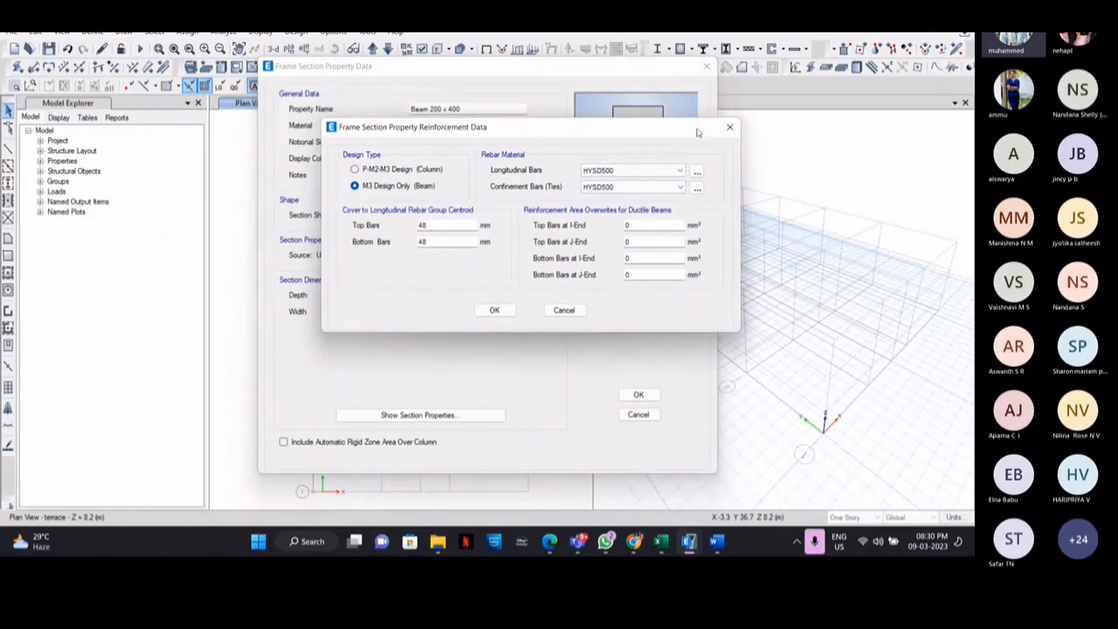
pyautogui.moveTo(686, 133); pyautogui.dragTo(644, 128)
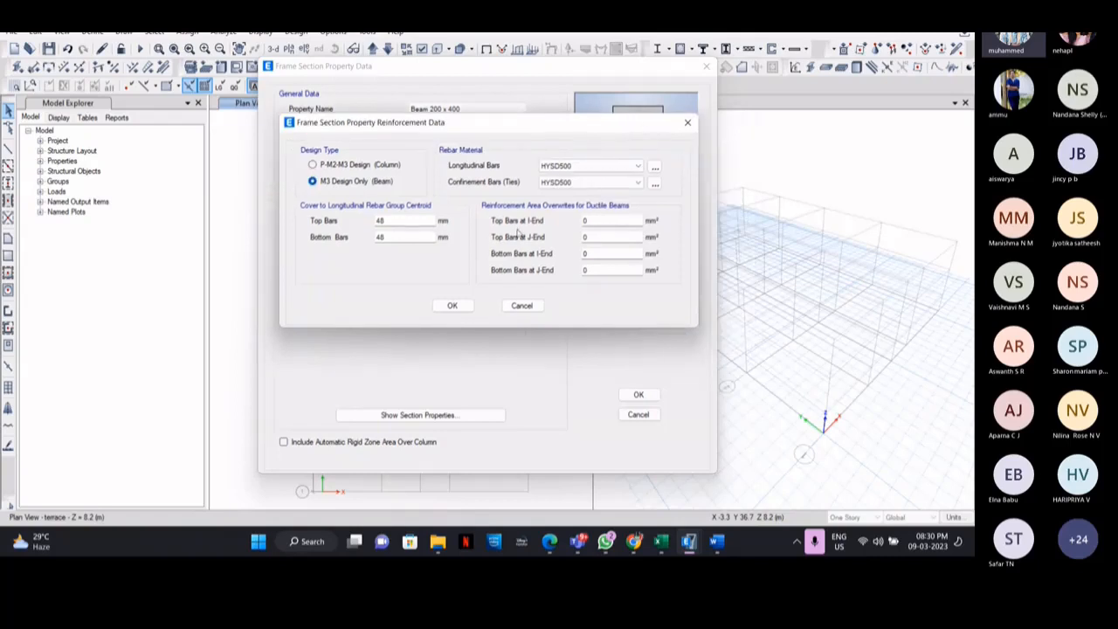
pyautogui.click(453, 306)
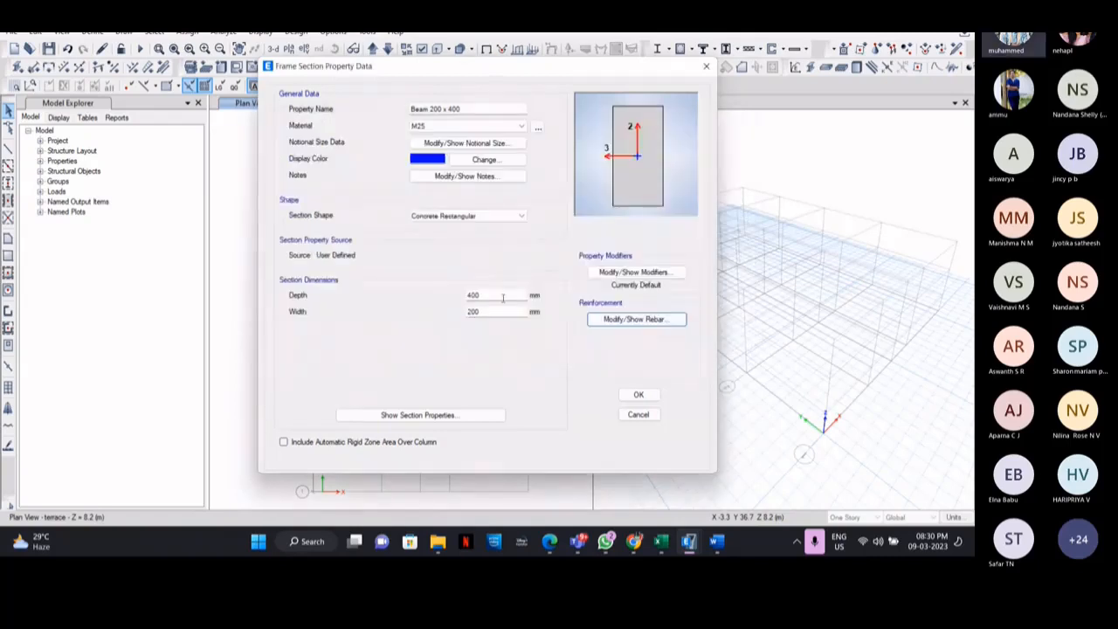
pyautogui.click(630, 398)
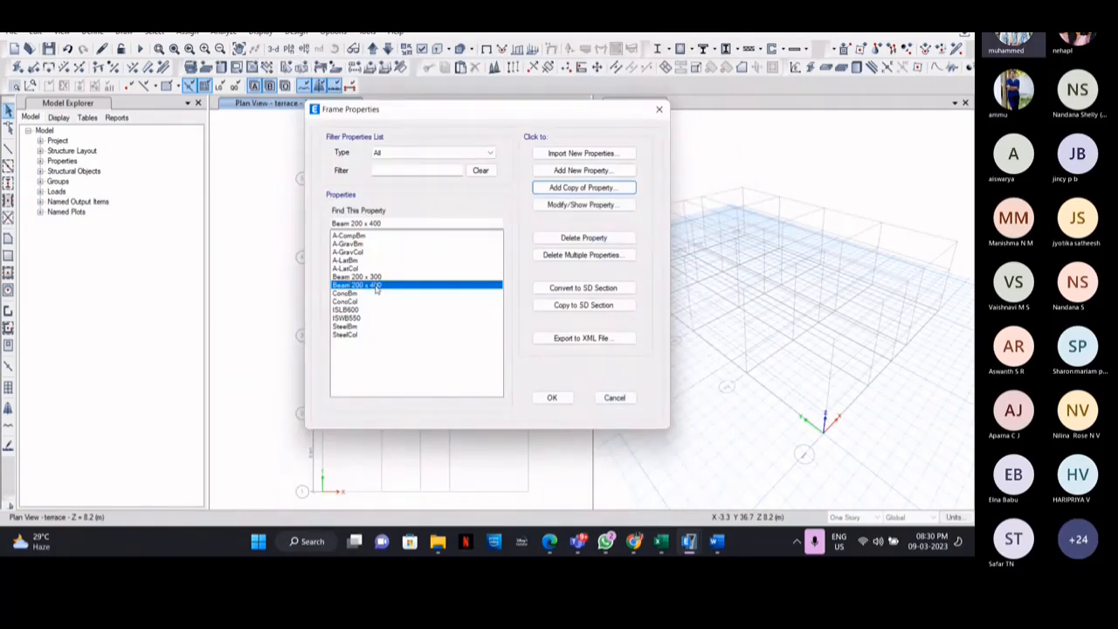
# Step: Add a rectangular concrete frame section named Col 200 x 300 with material M25, depth 300 mm and width 200 mm
pyautogui.click(573, 171)
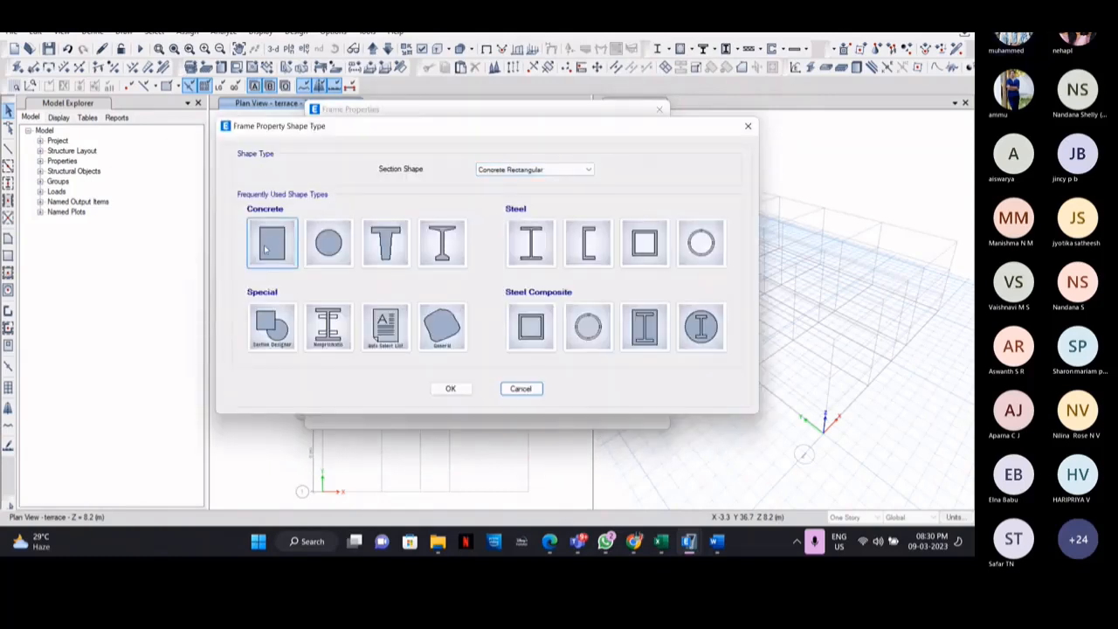
pyautogui.click(268, 249)
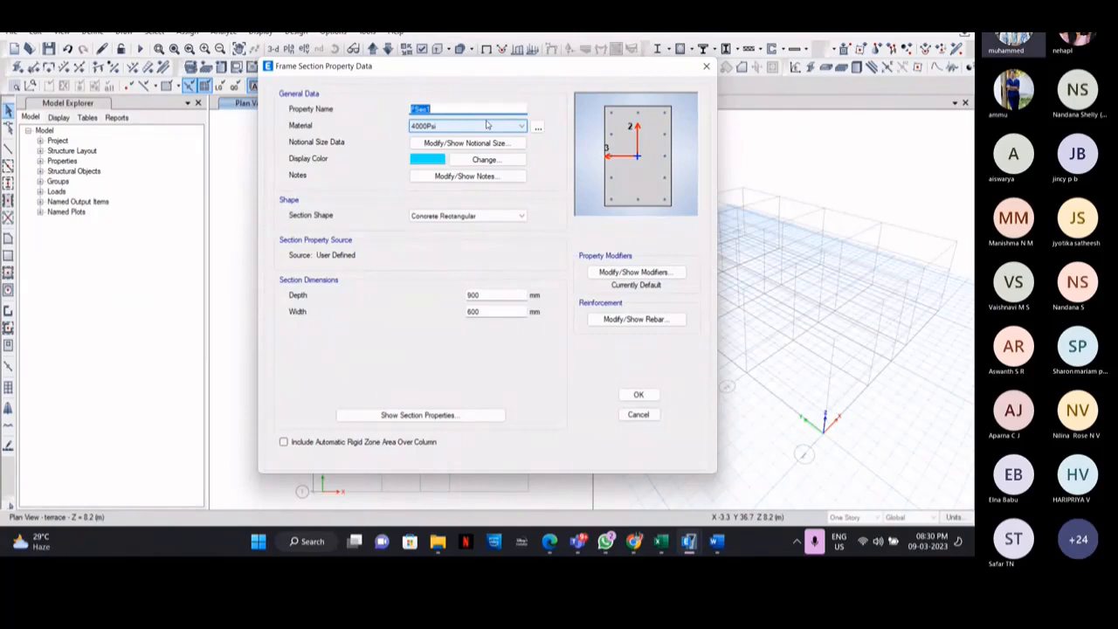
pyautogui.write('Col 200 x 4300')
pyautogui.click(517, 126)
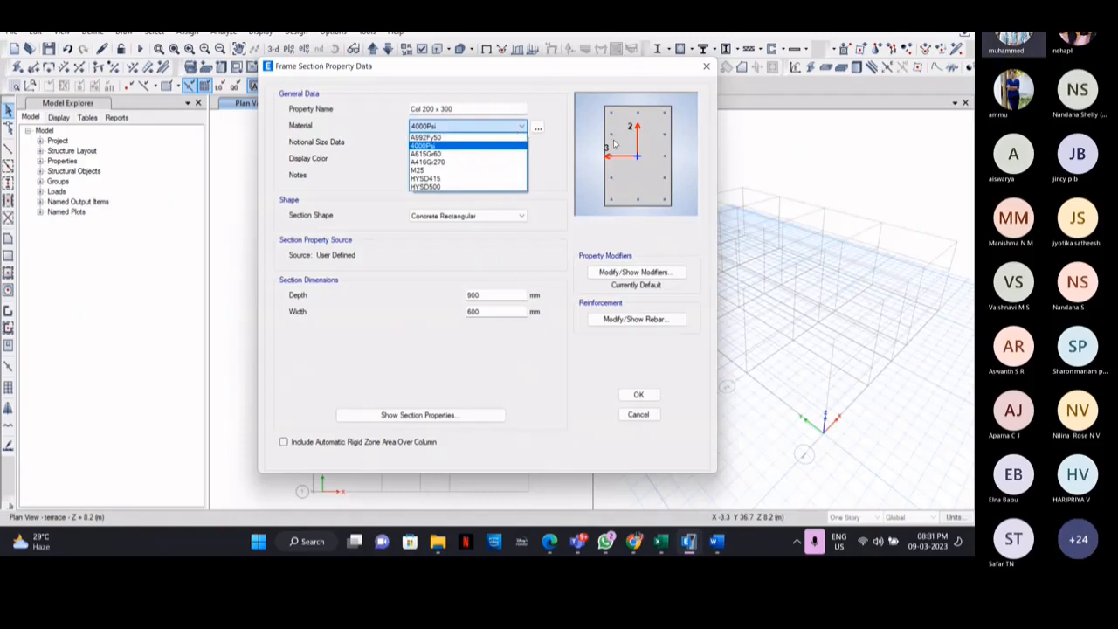
pyautogui.click(466, 170)
pyautogui.moveTo(516, 296); pyautogui.dragTo(418, 309)
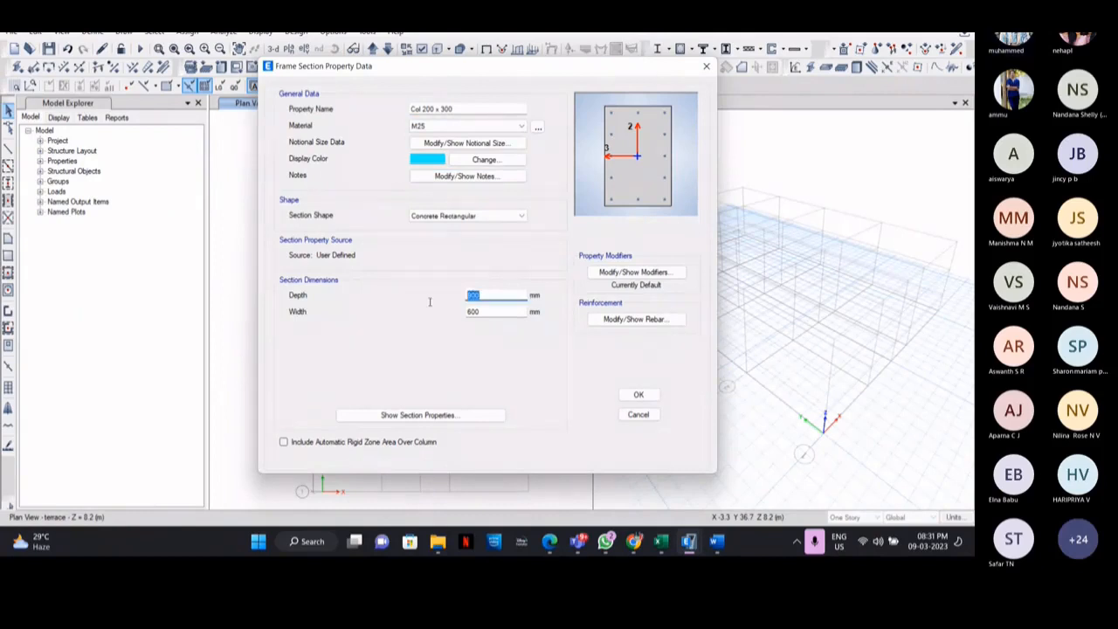
pyautogui.write('300')
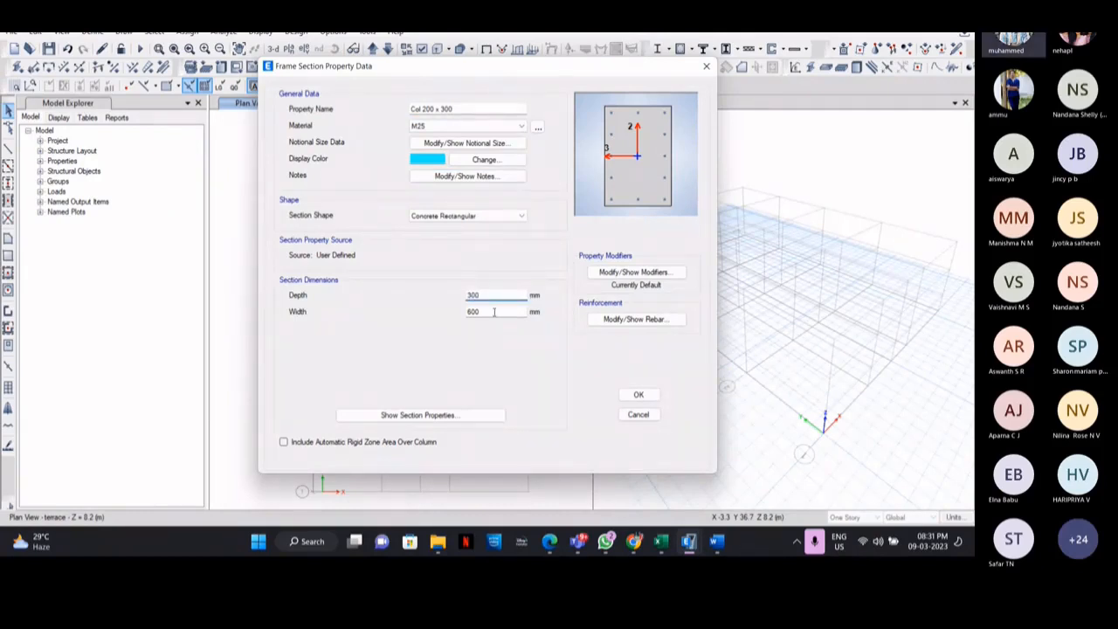
pyautogui.press('Tab')
pyautogui.write('200')
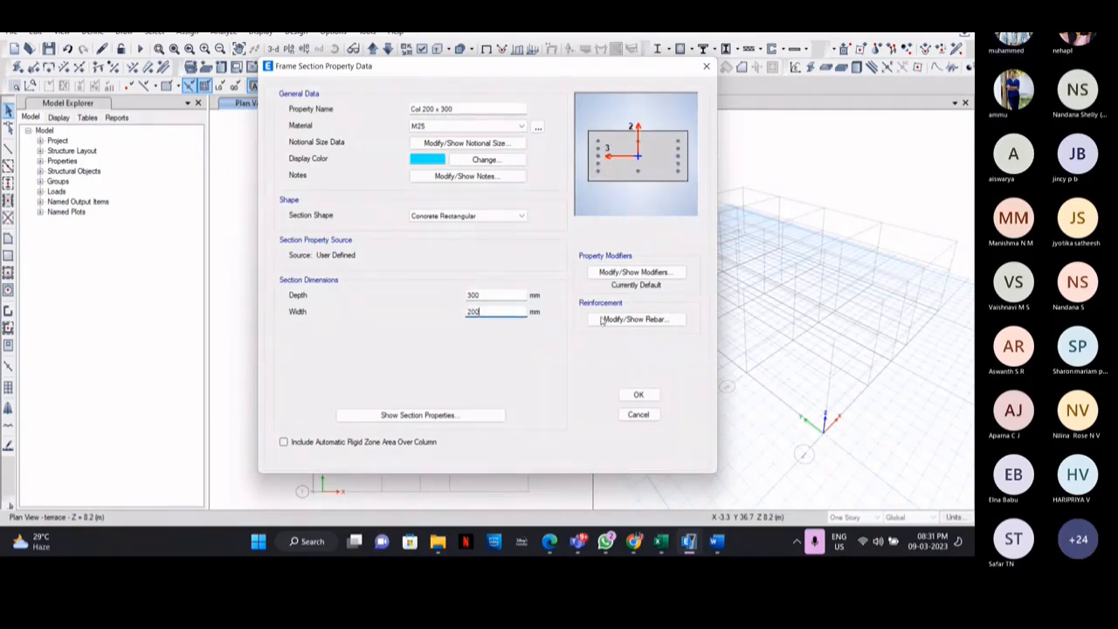
# Step: Set the rebar materials of Col 200 x 300 to HYSD415 for the longitudinal bars and HYSD500 for the ties
pyautogui.click(635, 320)
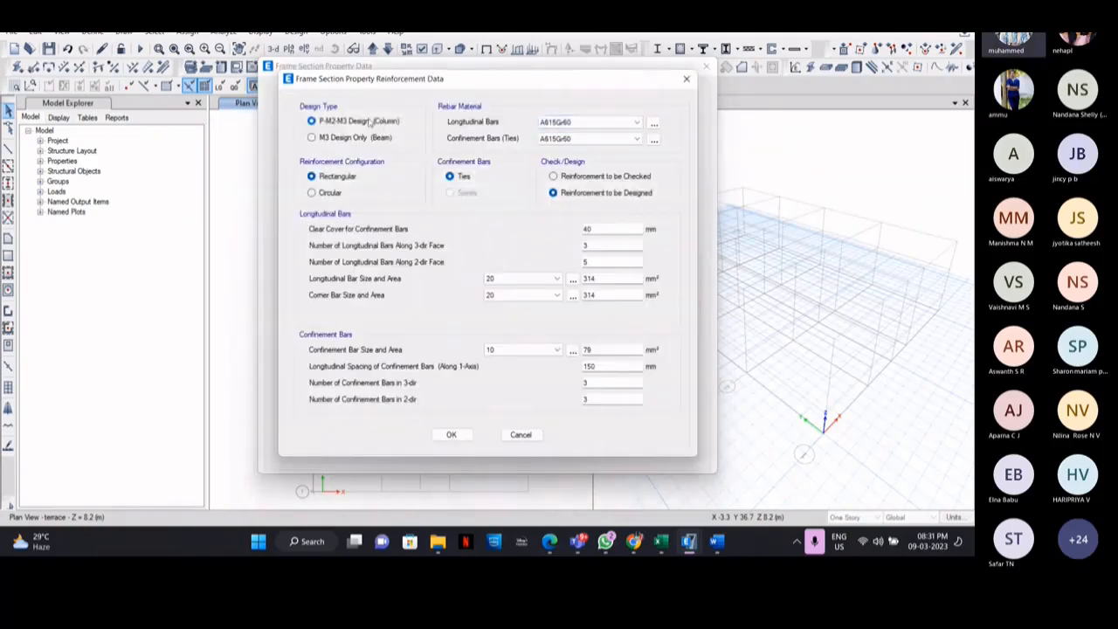
pyautogui.click(617, 124)
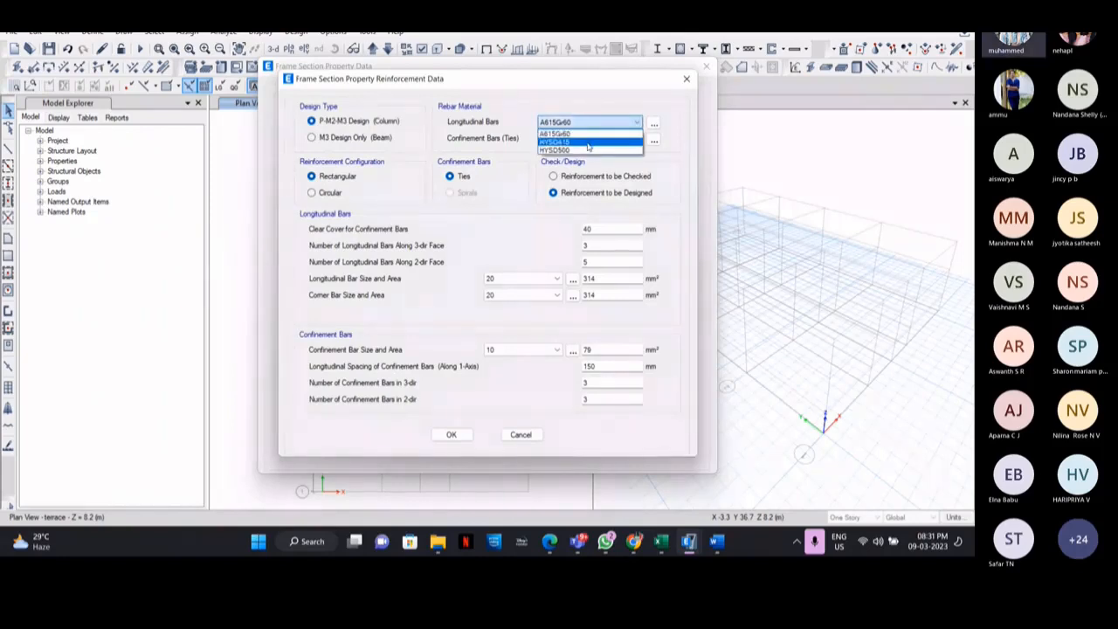
pyautogui.click(589, 142)
pyautogui.click(583, 140)
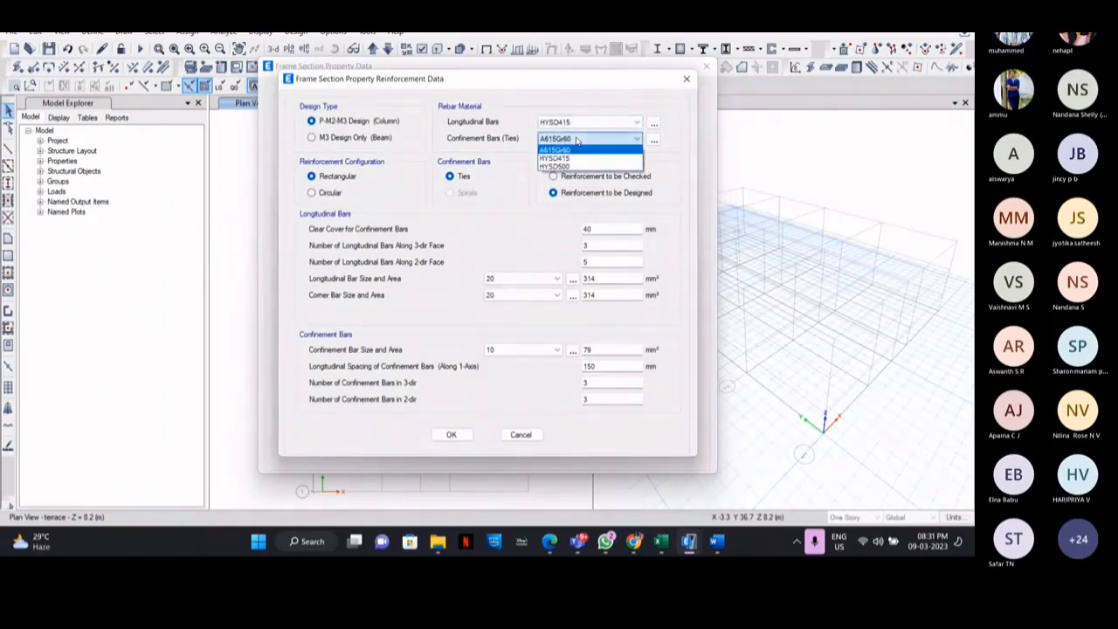
pyautogui.click(574, 167)
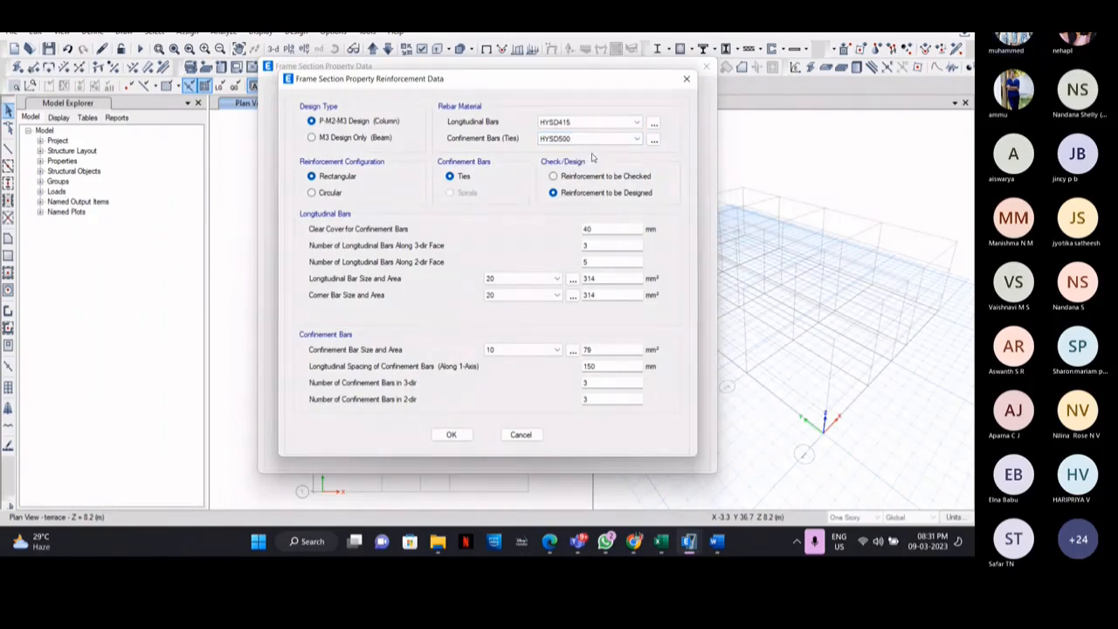
# Step: Set the column's longitudinal bar size to 16 and confinement bar size to 8, and accept the section and the frame properties
pyautogui.click(505, 280)
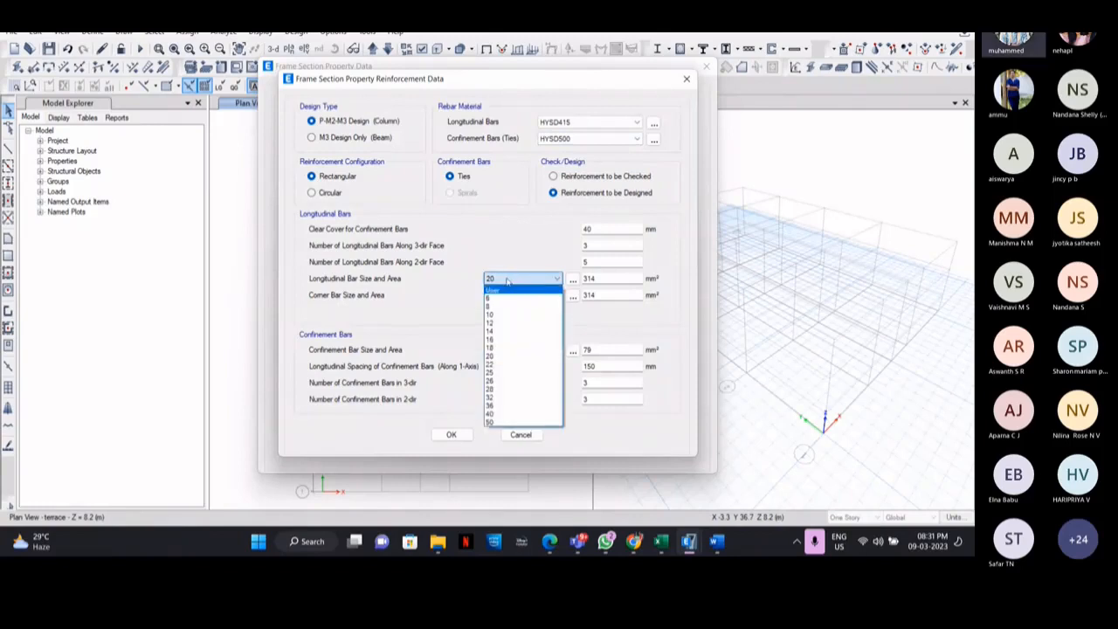
pyautogui.click(407, 295)
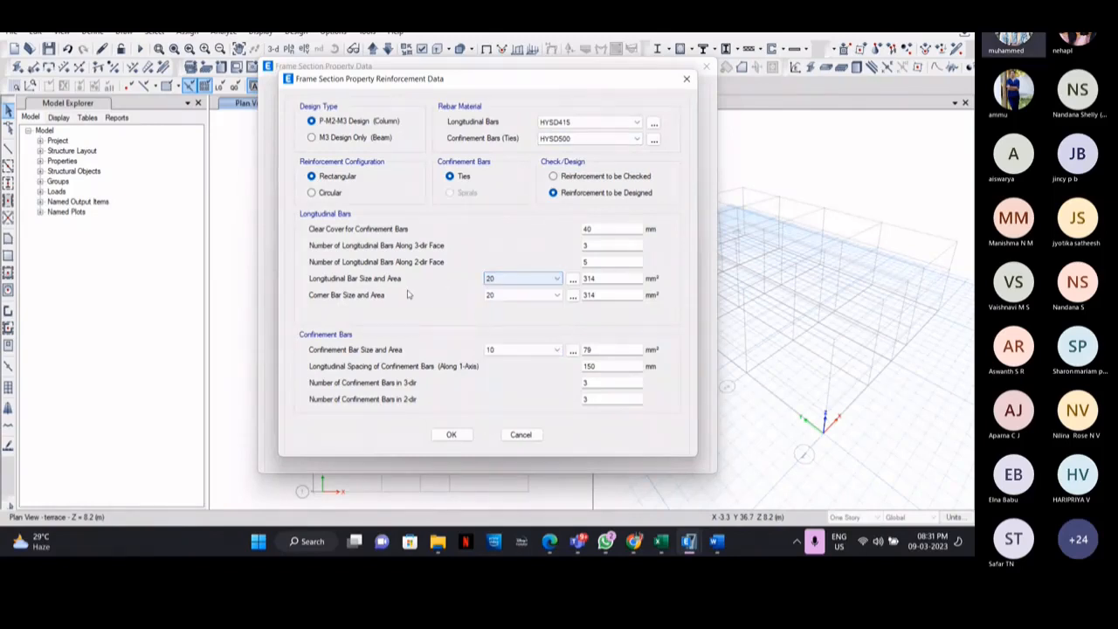
pyautogui.click(523, 280)
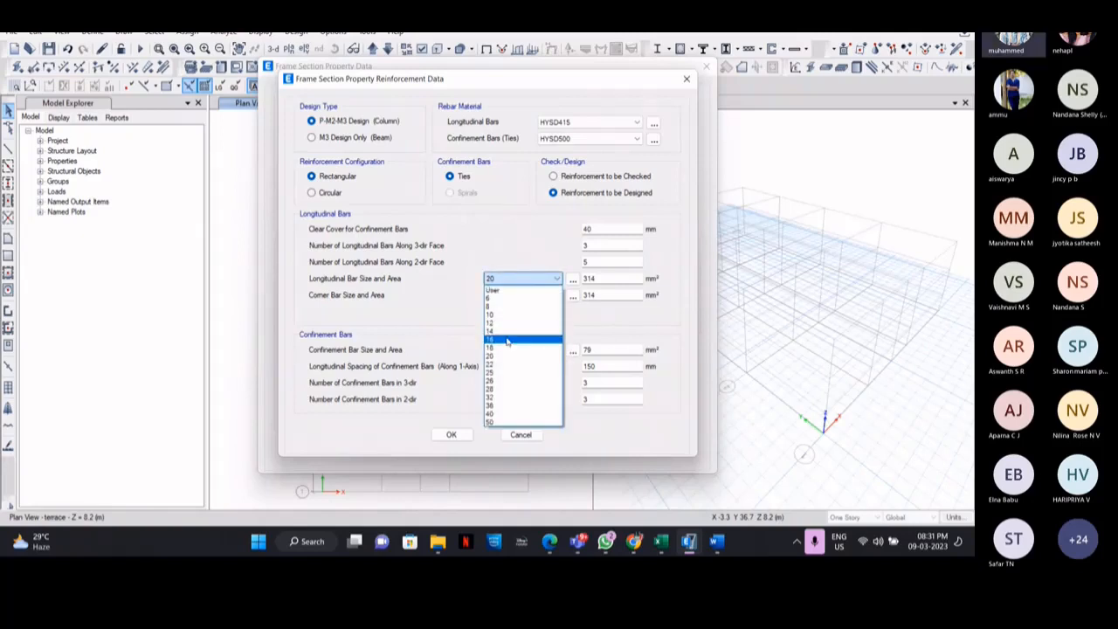
pyautogui.click(507, 341)
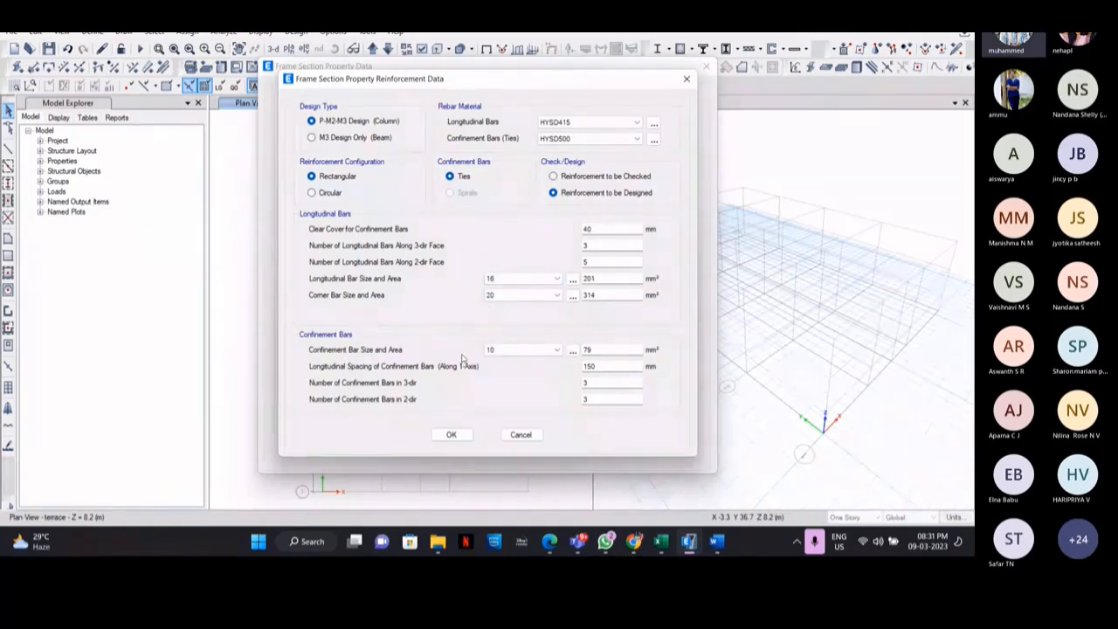
pyautogui.click(520, 358)
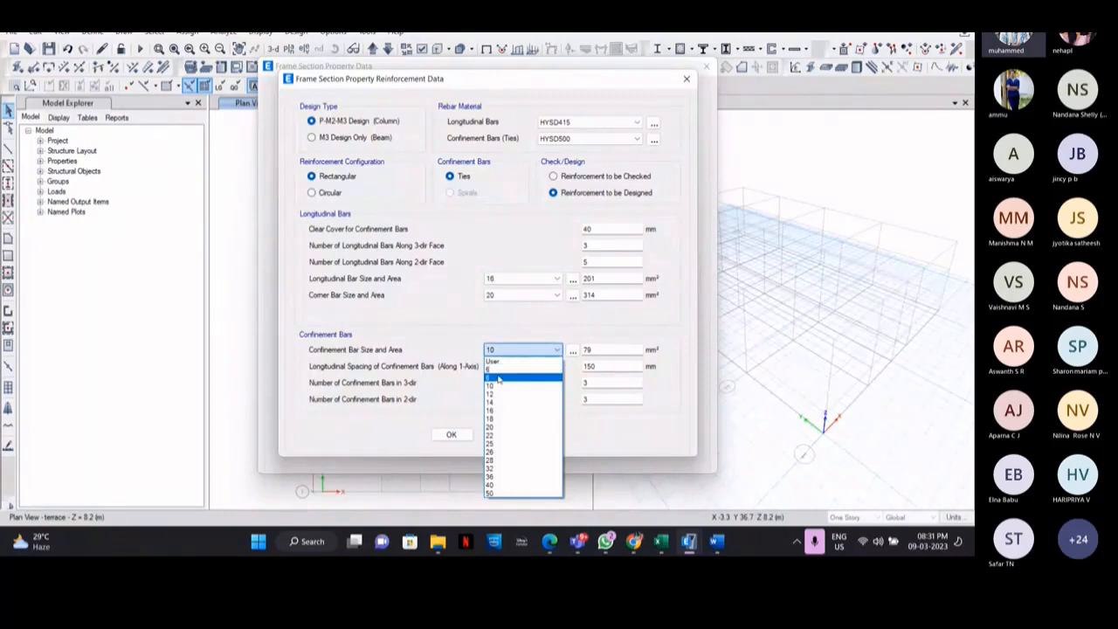
pyautogui.click(520, 371)
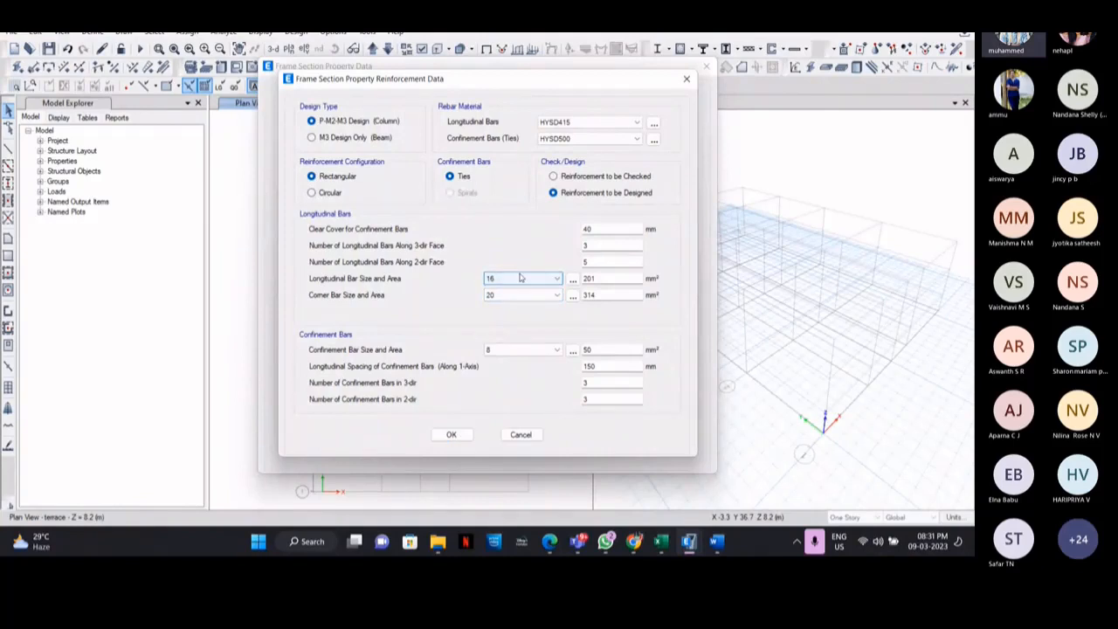
pyautogui.click(451, 434)
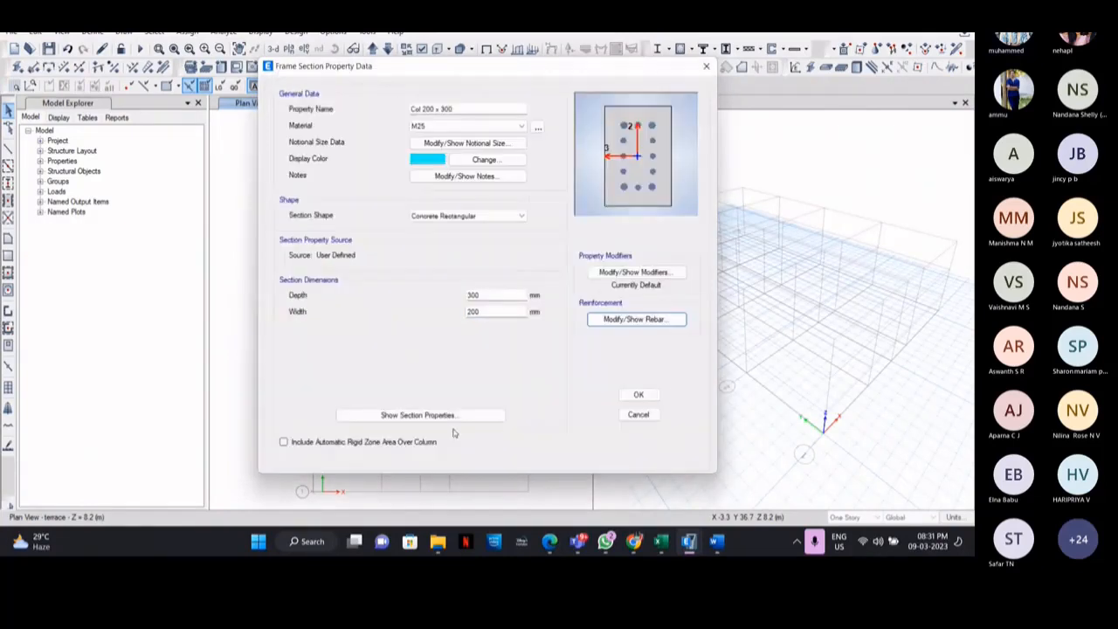
pyautogui.click(639, 395)
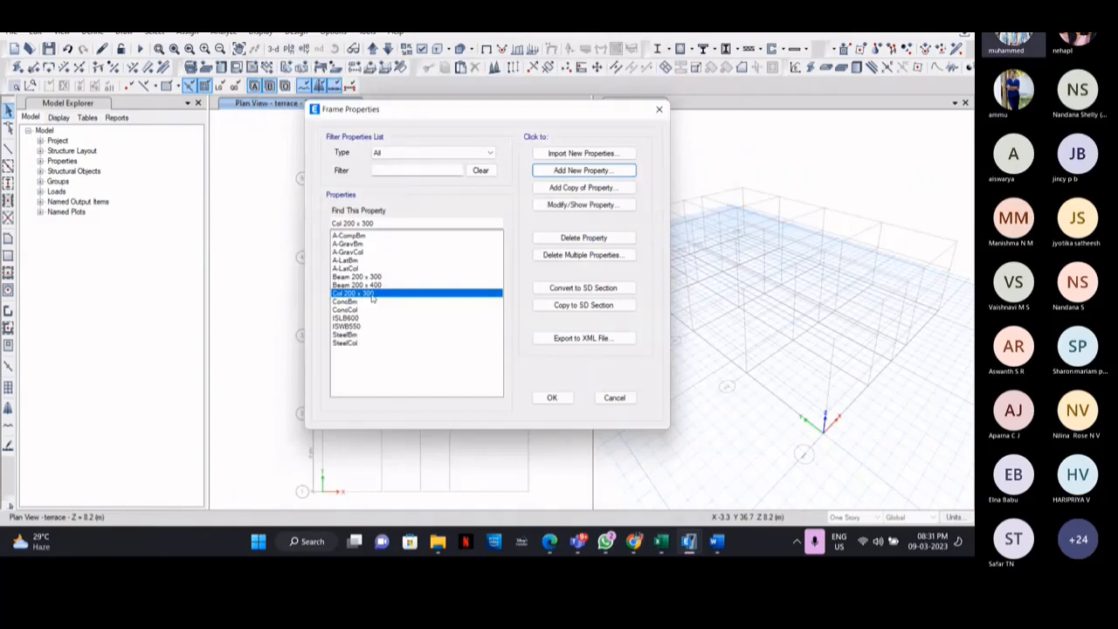
pyautogui.click(552, 398)
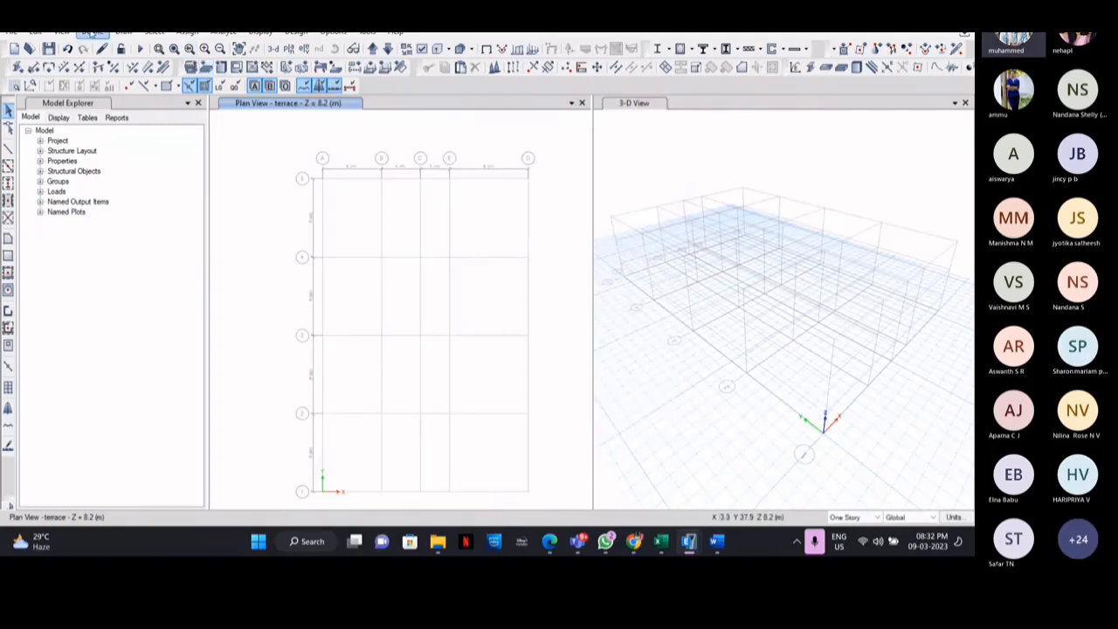
# Step: Add a new slab section property named Slab110 with M25 as its slab material
pyautogui.click(91, 33)
pyautogui.moveTo(182, 70)
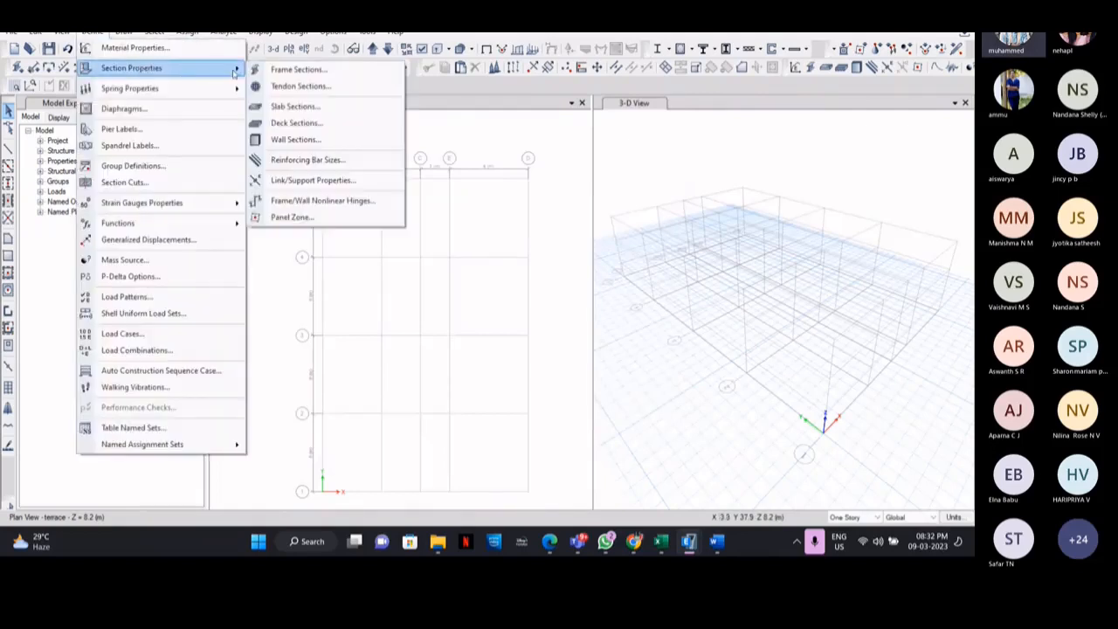
pyautogui.click(318, 107)
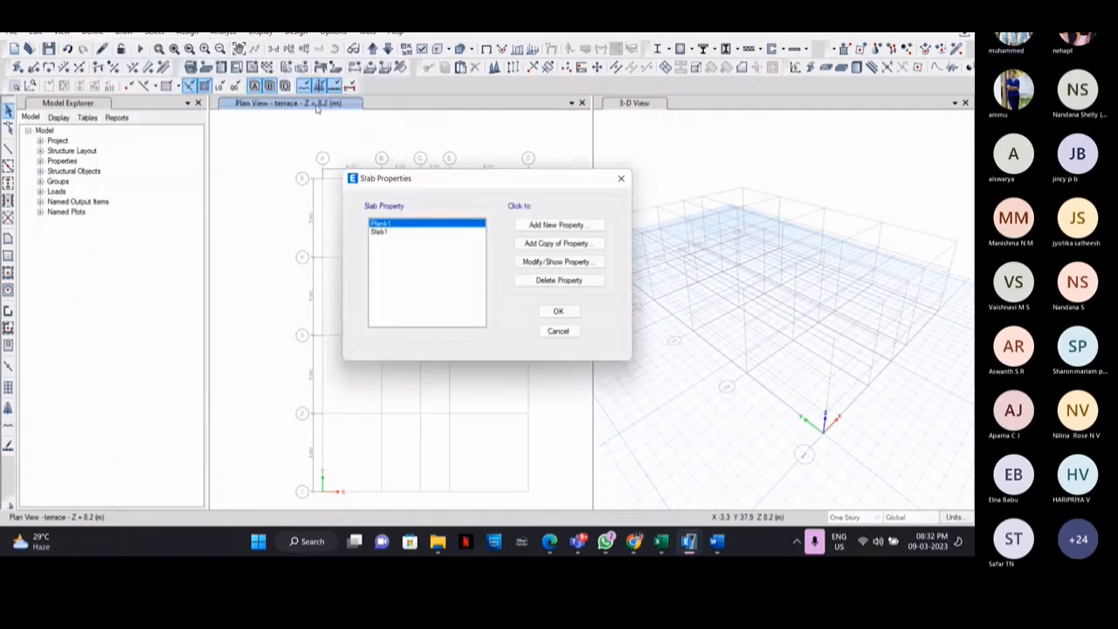
pyautogui.click(558, 225)
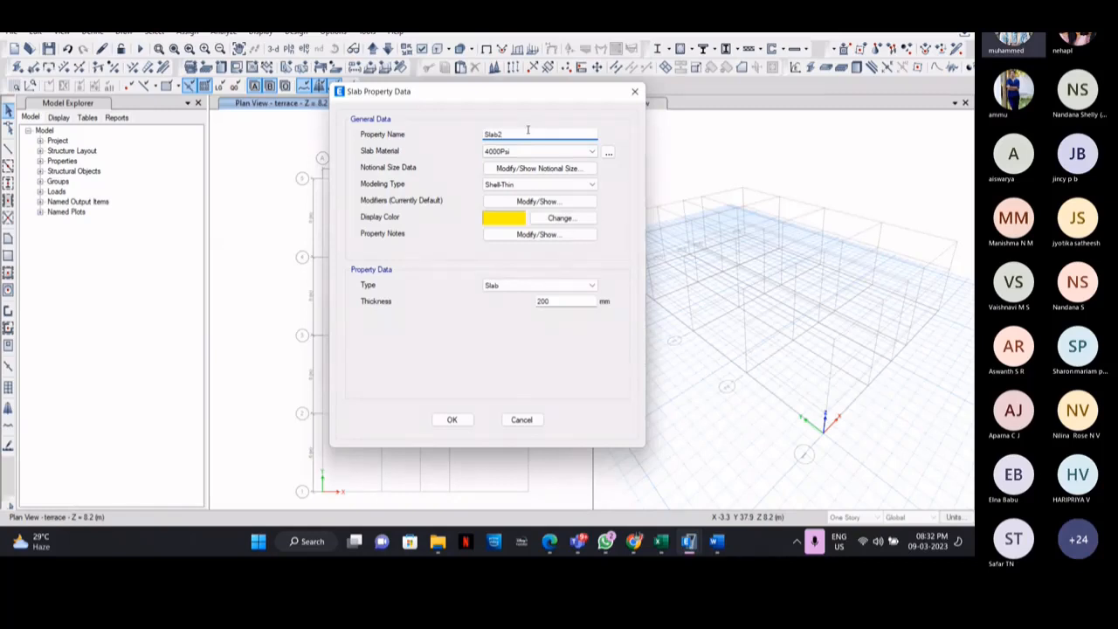
pyautogui.press('BackSpace')
pyautogui.write('110')
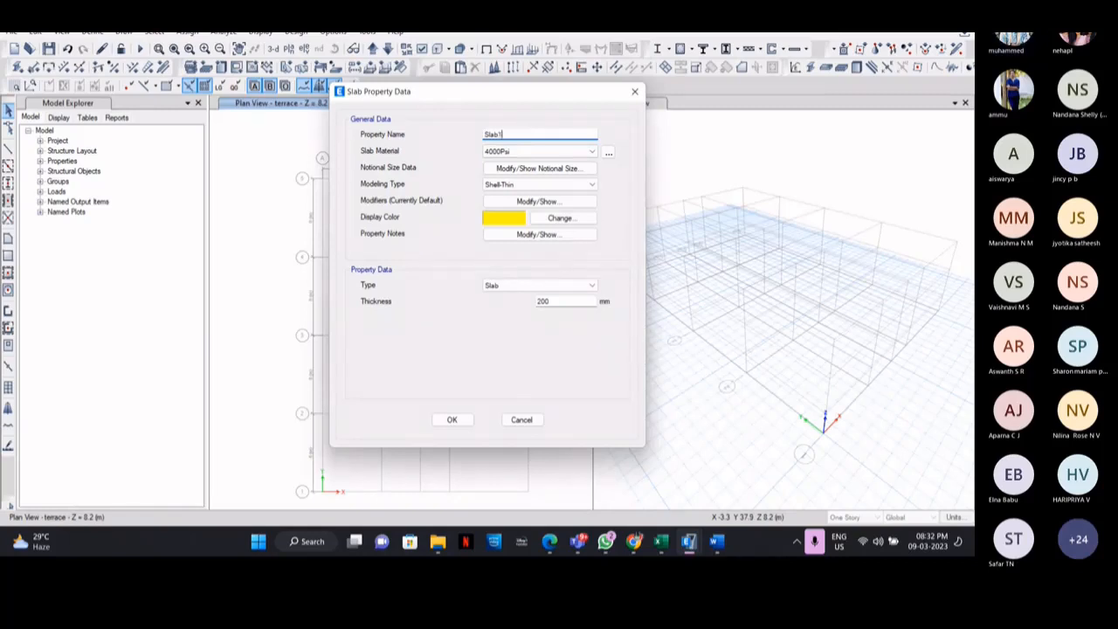
pyautogui.click(521, 152)
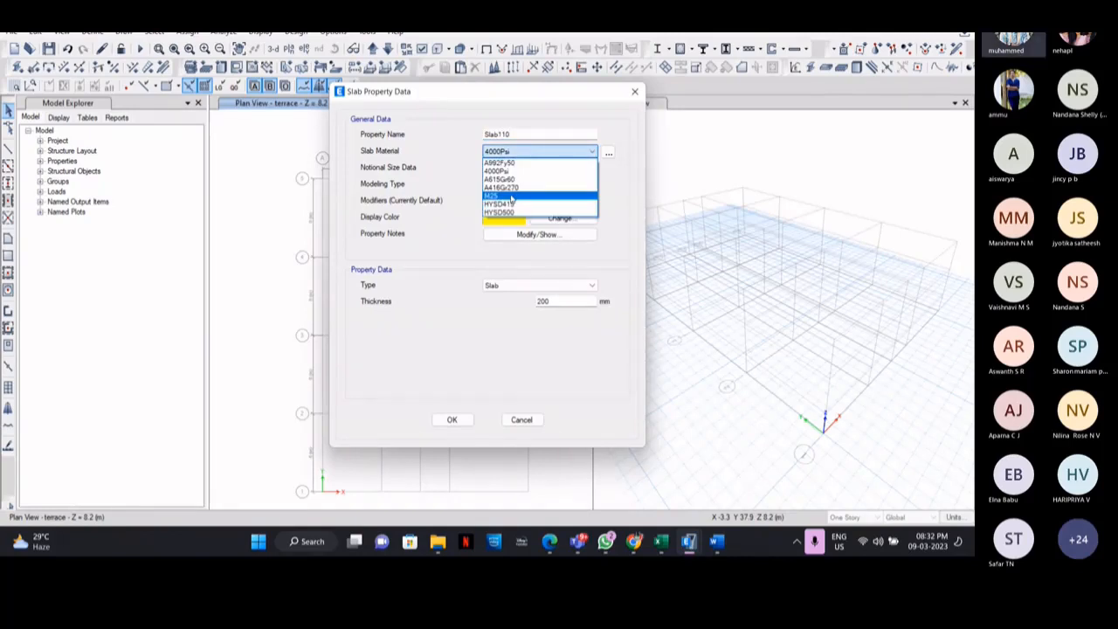
pyautogui.click(513, 197)
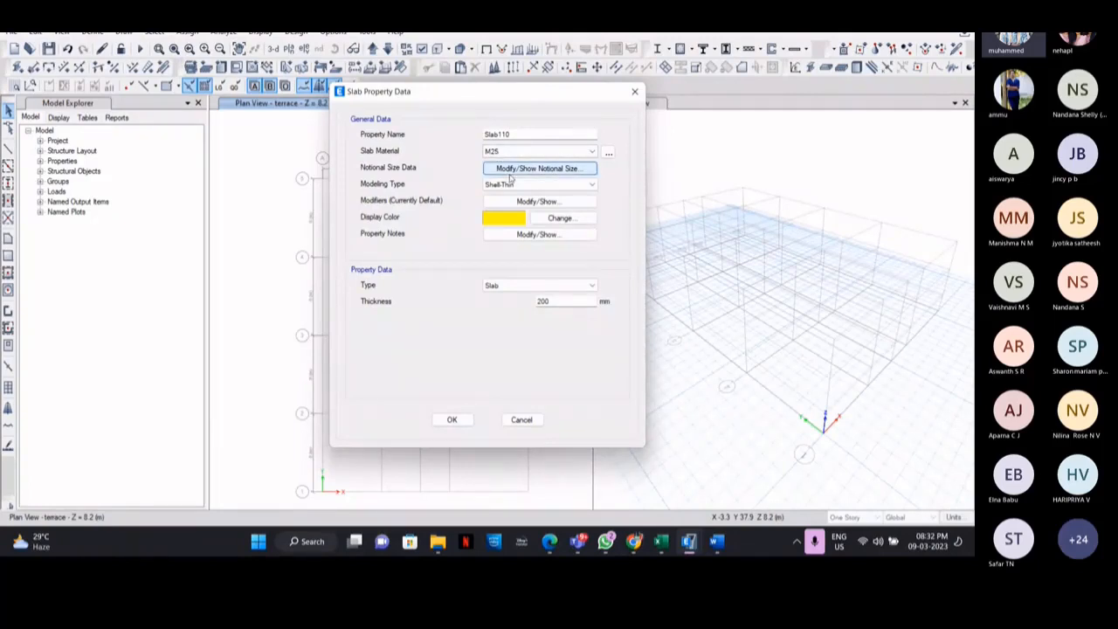
# Step: Set the Slab110 thickness to 110 mm and accept the slab properties
pyautogui.doubleClick(560, 303)
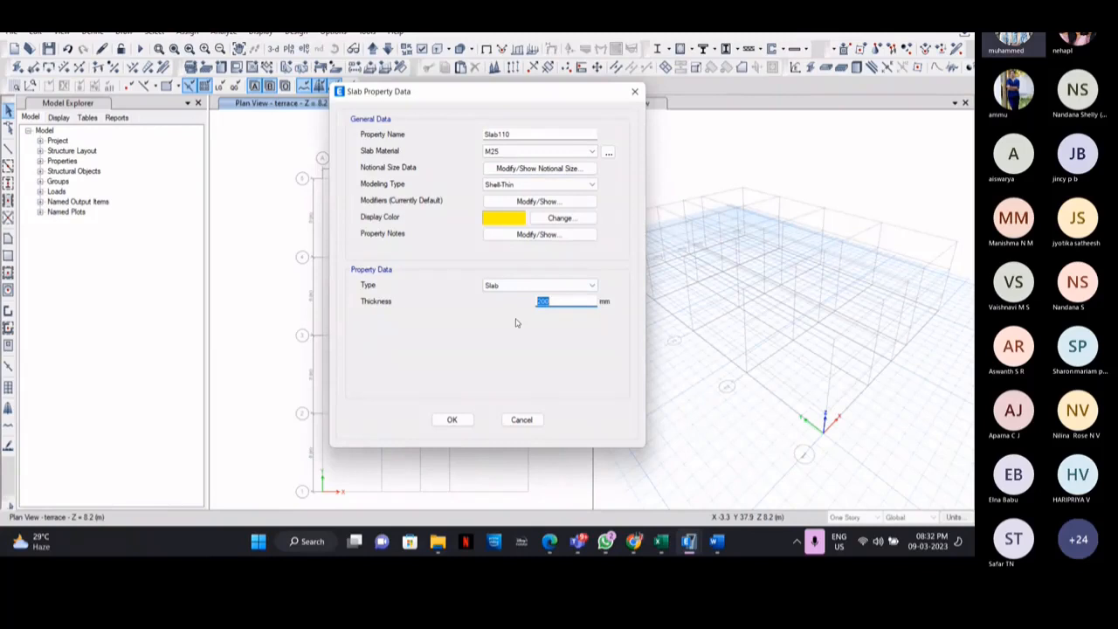
pyautogui.write('110')
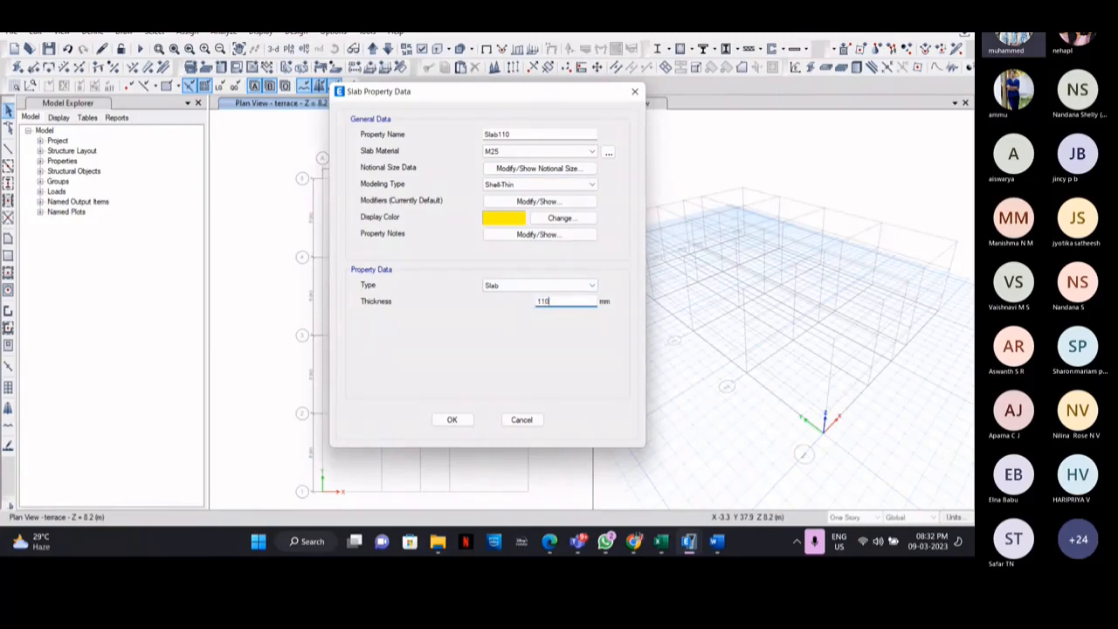
pyautogui.click(466, 421)
pyautogui.click(563, 311)
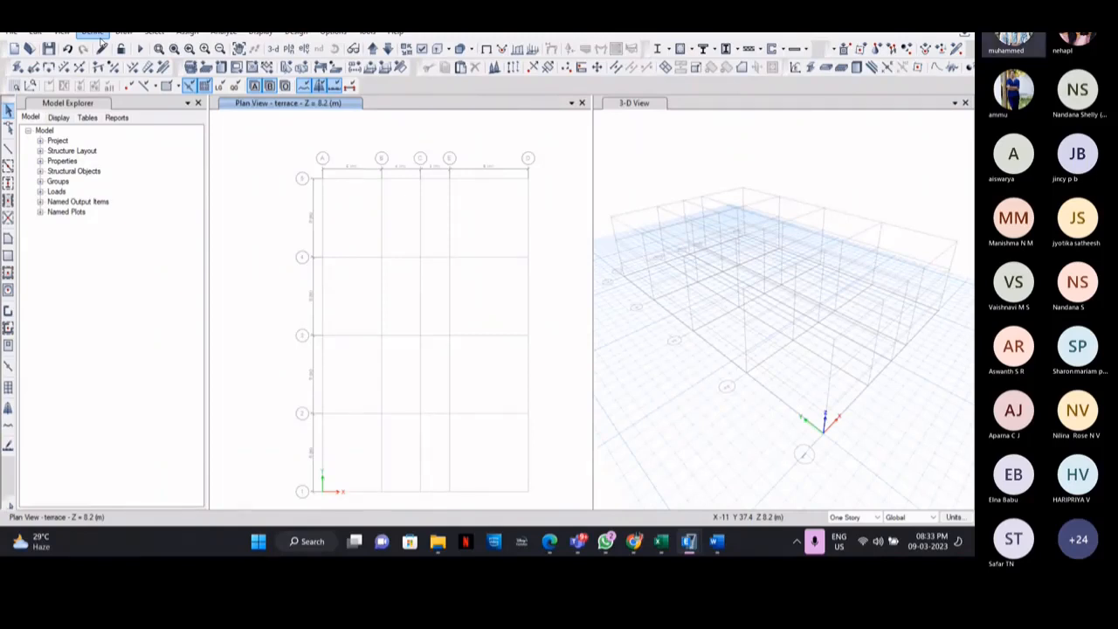
# Step: Add a load pattern named Wall Load of type Dead with a self weight multiplier of 0
pyautogui.click(98, 34)
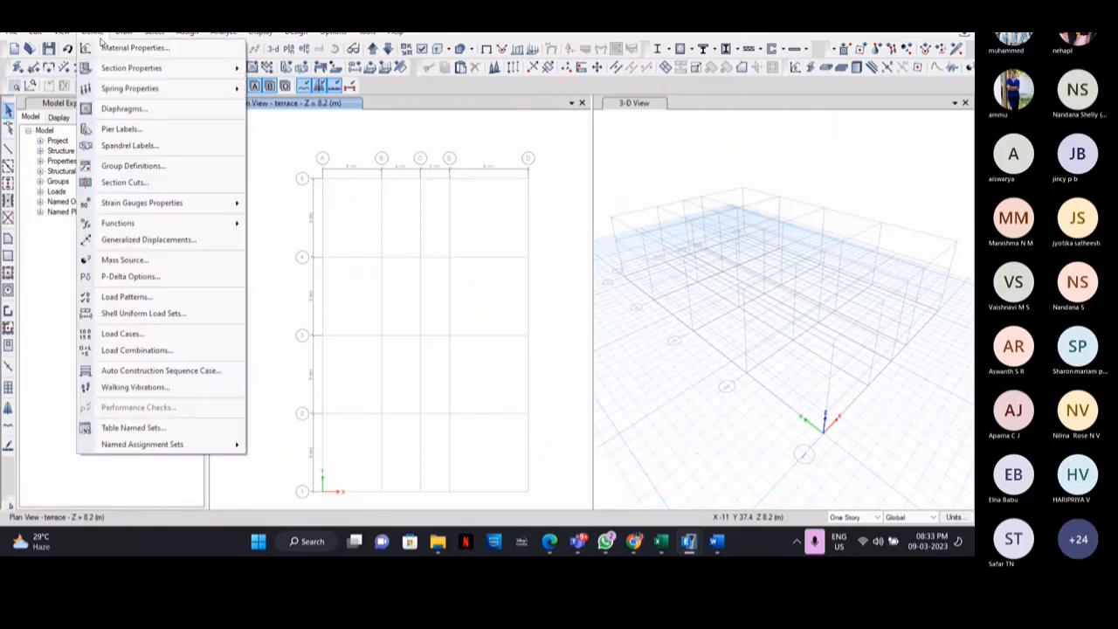
pyautogui.click(127, 297)
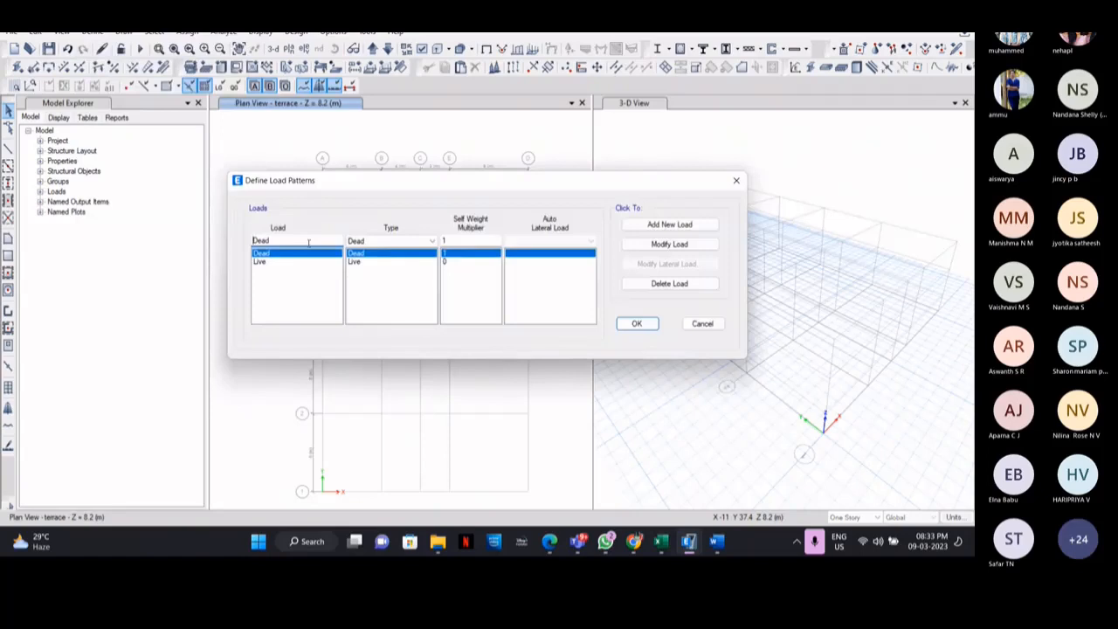
pyautogui.moveTo(309, 243); pyautogui.dragTo(230, 249)
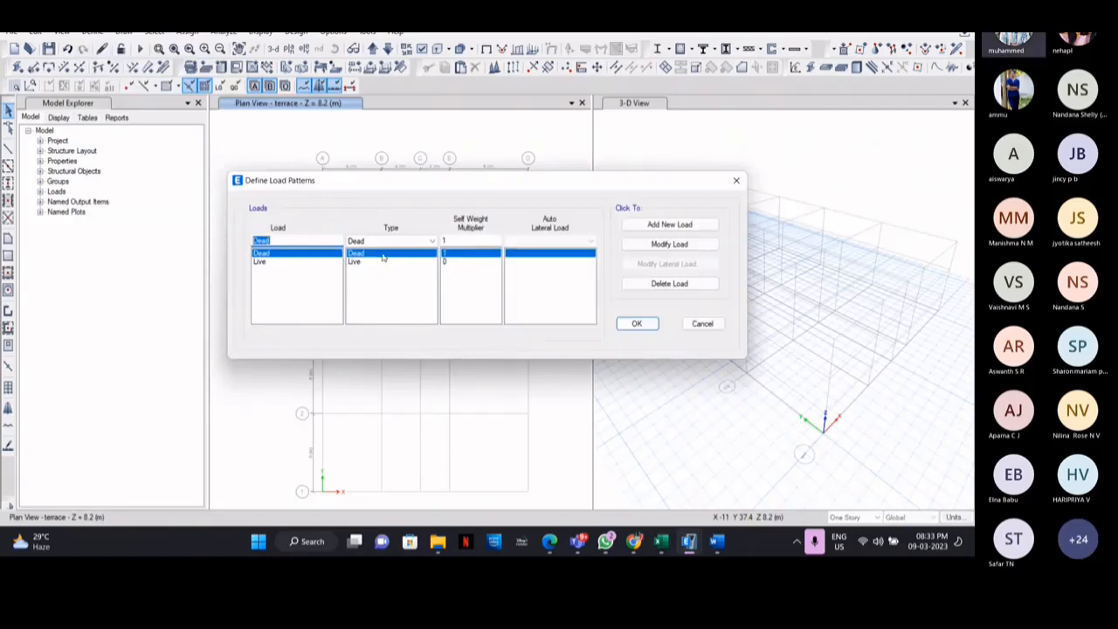
pyautogui.write('Wall Load')
pyautogui.click(461, 241)
pyautogui.press('BackSpace')
pyautogui.write('0')
pyautogui.click(695, 225)
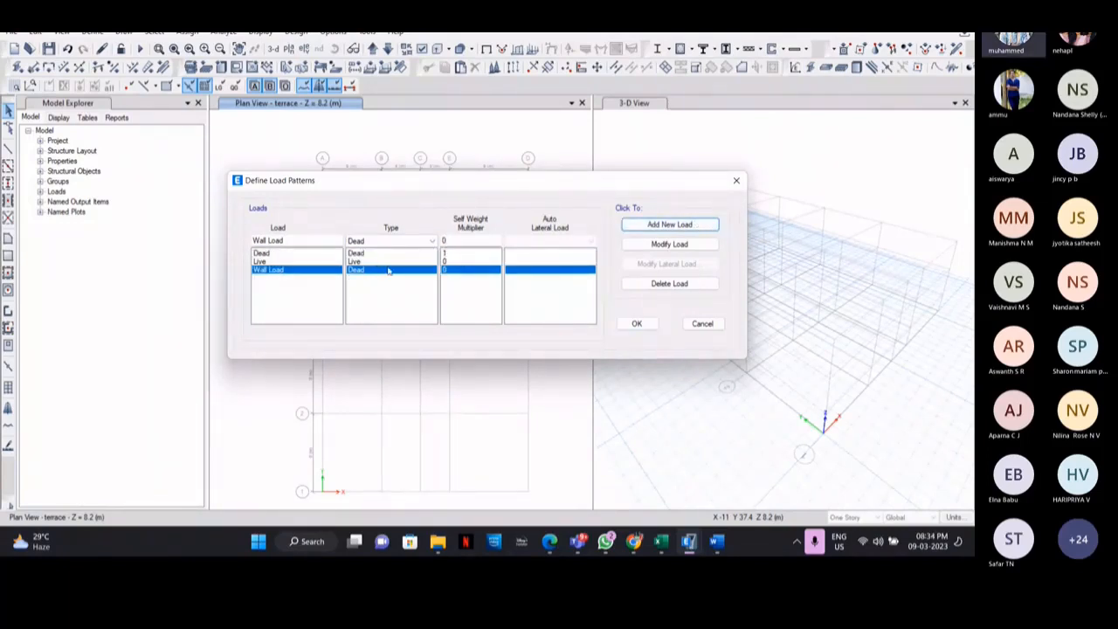
# Step: Add a load pattern named Parapet of type Dead with a self weight multiplier of 0
pyautogui.doubleClick(295, 241)
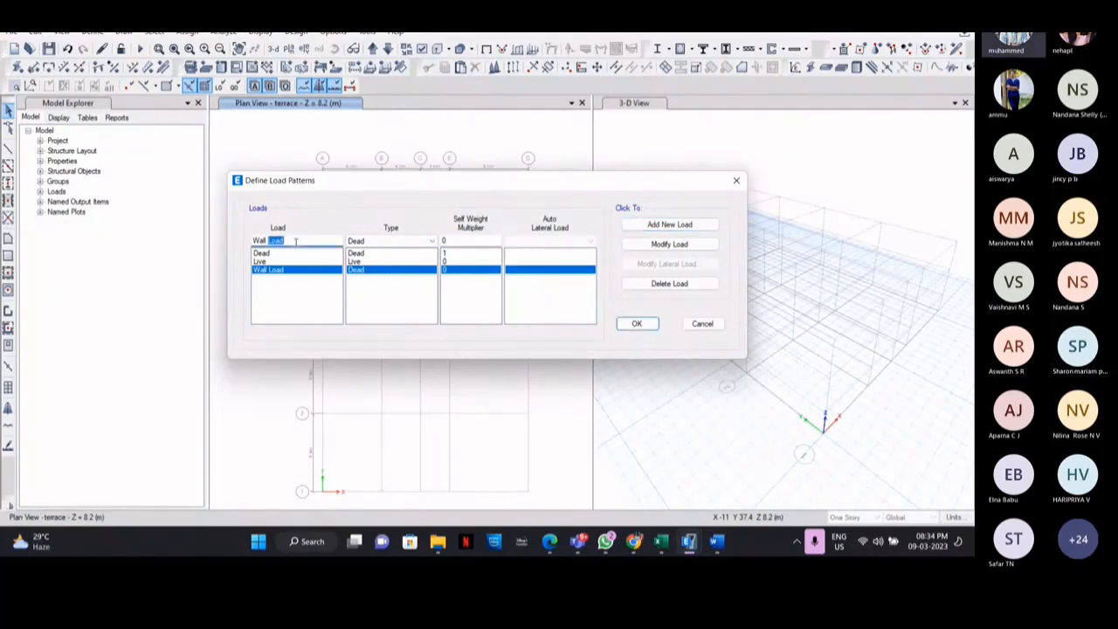
pyautogui.press('BackSpace')
pyautogui.press('BackSpace')
pyautogui.press('BackSpace')
pyautogui.press('BackSpace')
pyautogui.press('BackSpace')
pyautogui.press('BackSpace')
pyautogui.write('Parapet')
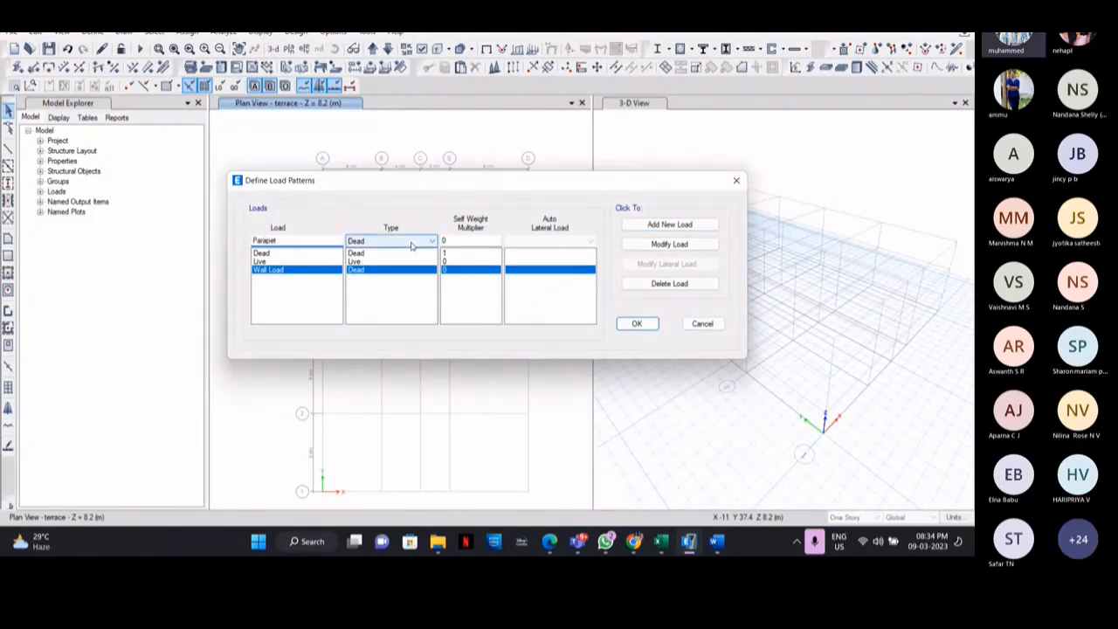
pyautogui.click(664, 225)
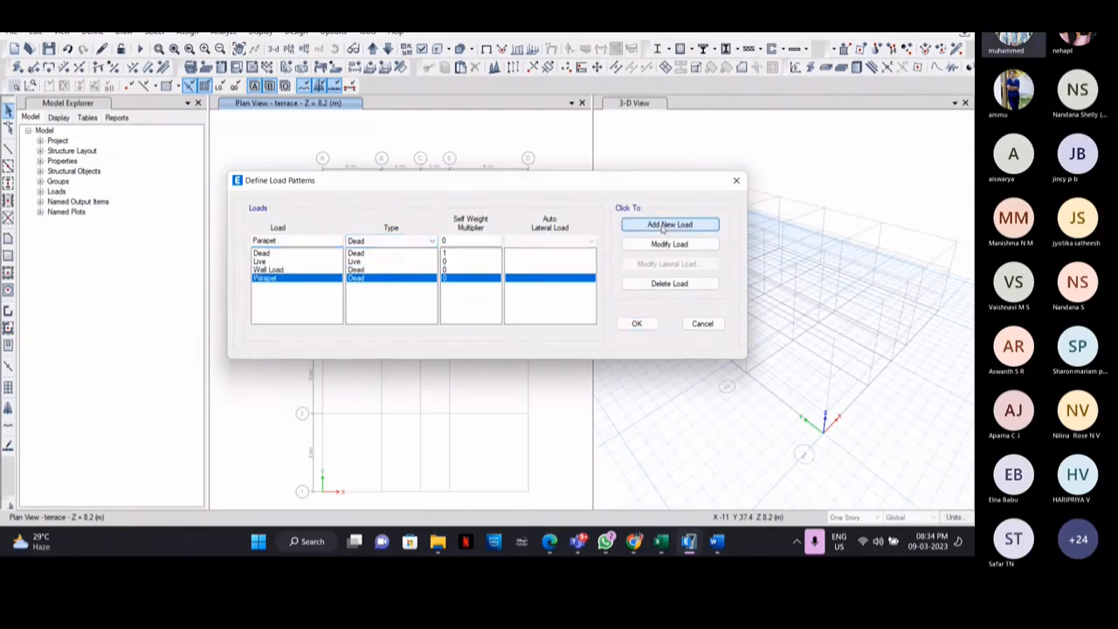
# Step: Add a load pattern named FF of type Dead with a self weight multiplier of 0
pyautogui.moveTo(288, 241); pyautogui.dragTo(227, 240)
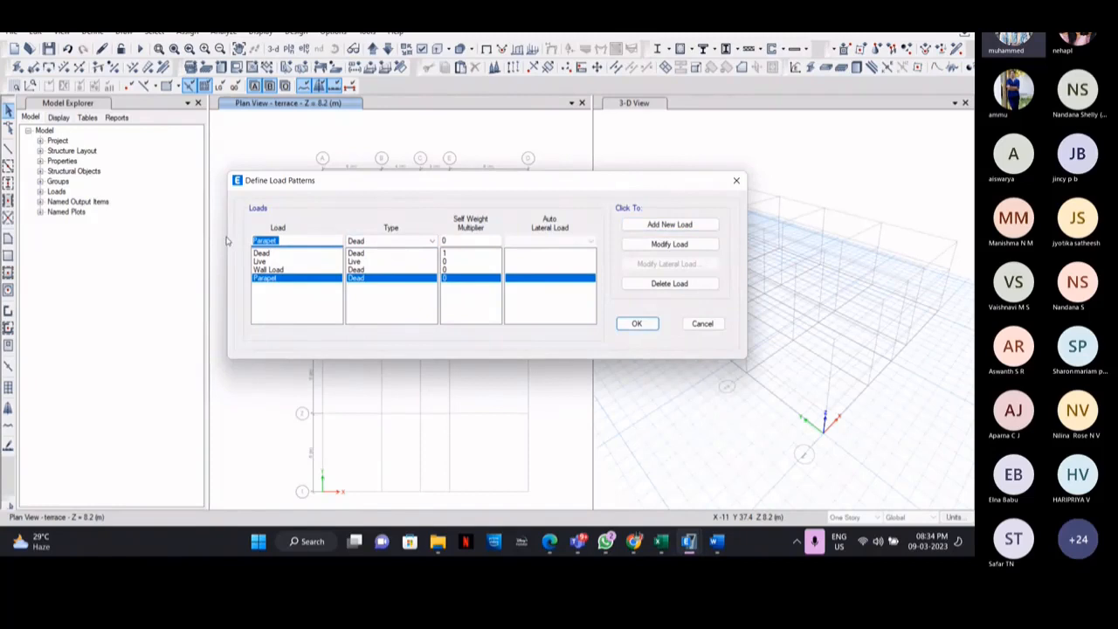
pyautogui.write('FF')
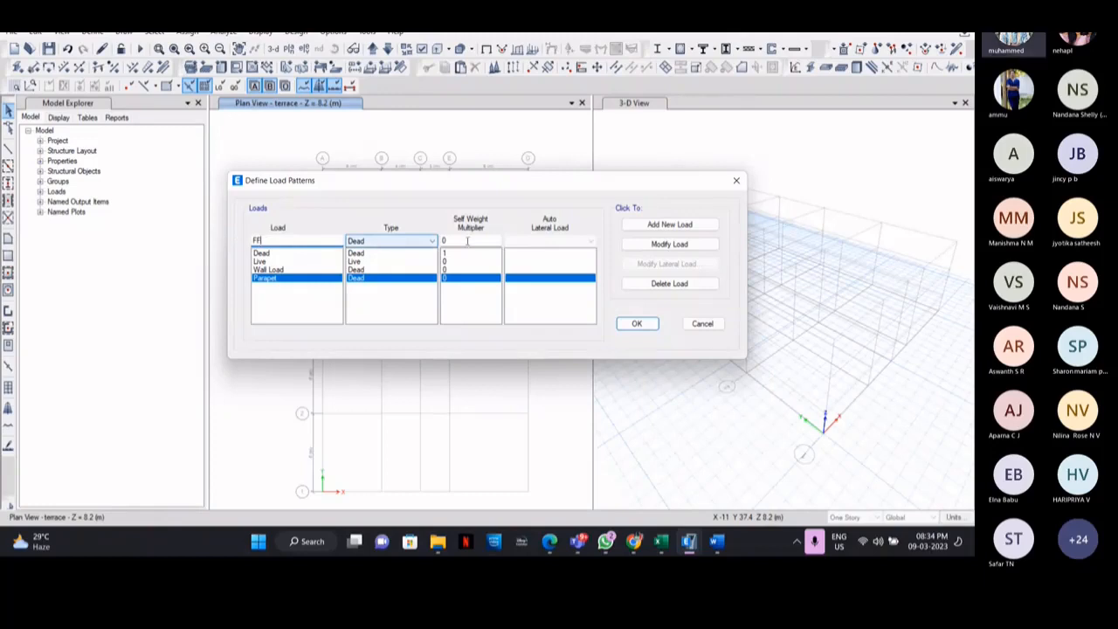
pyautogui.click(669, 225)
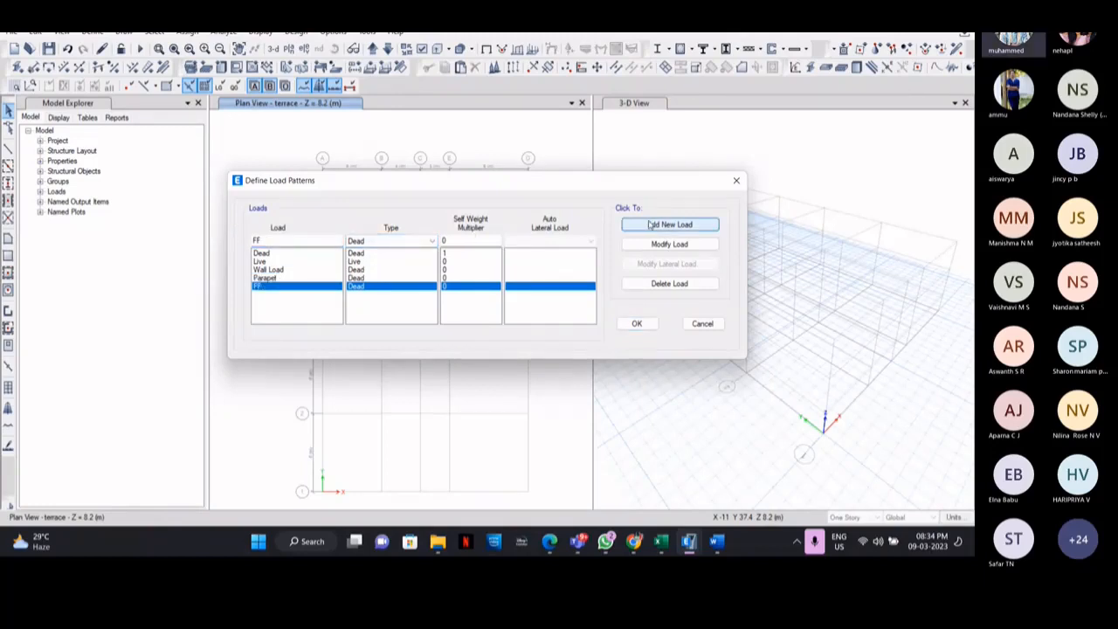
# Step: Add a load pattern named WT of type Live
pyautogui.doubleClick(291, 241)
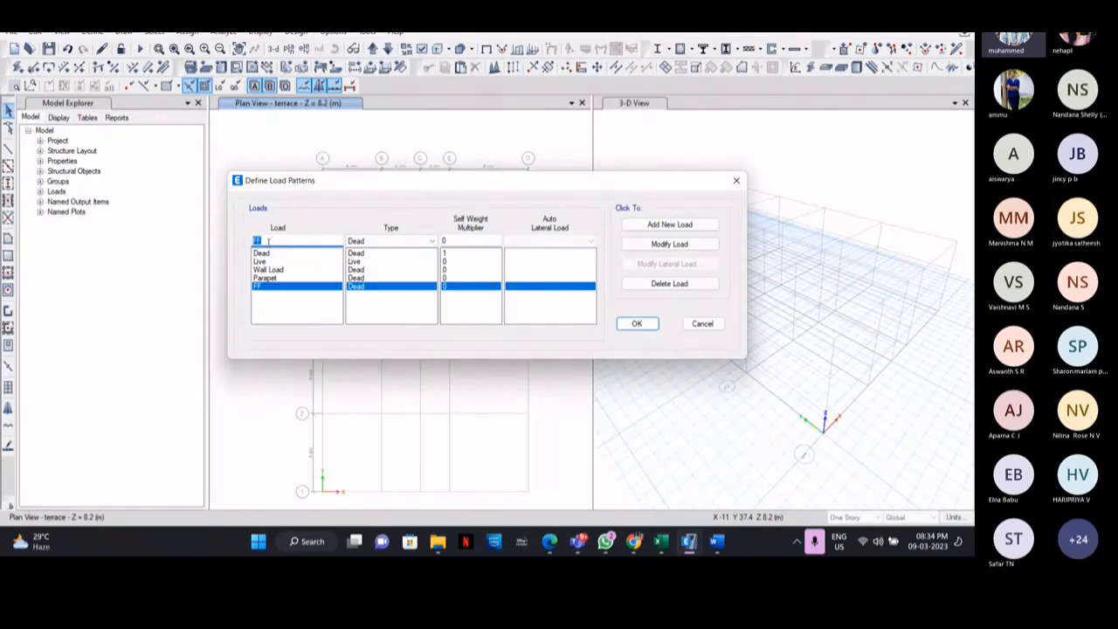
pyautogui.write('WT')
pyautogui.click(393, 241)
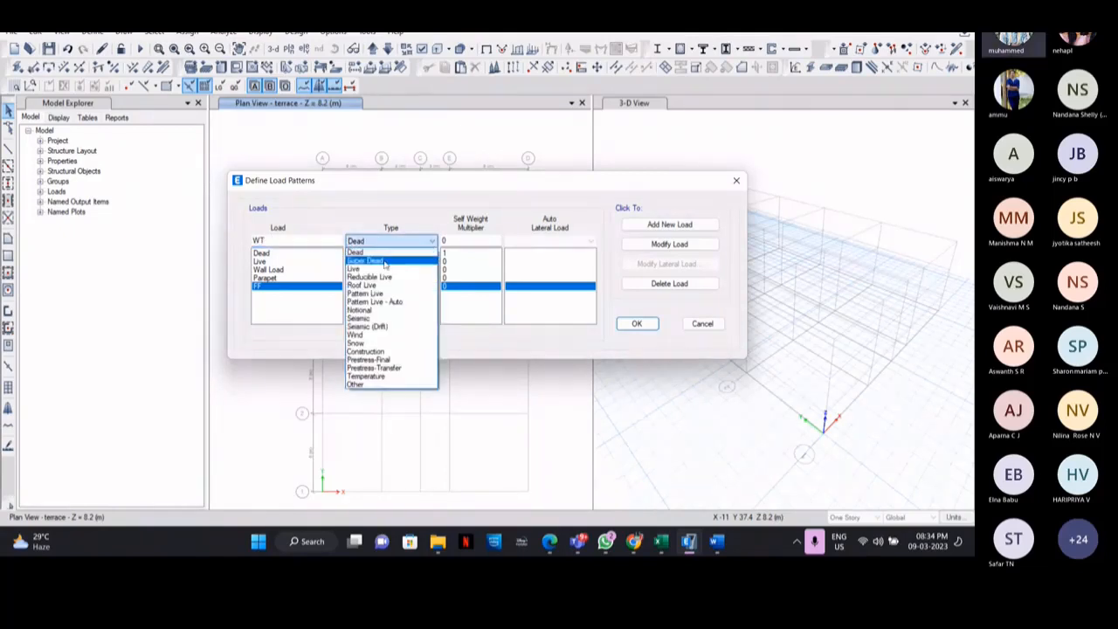
pyautogui.click(382, 269)
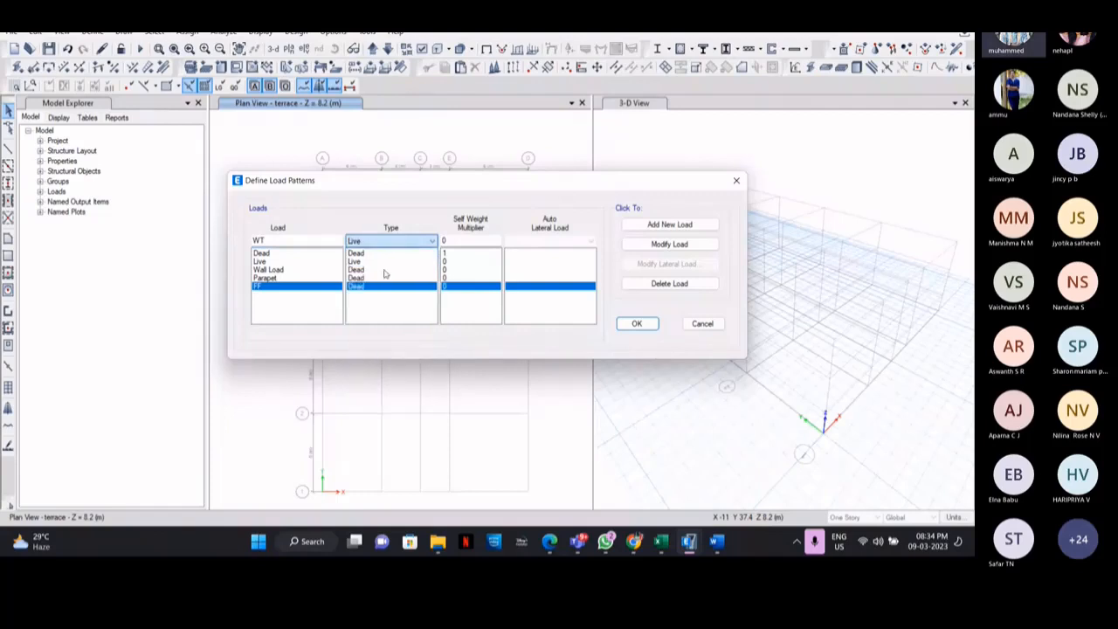
pyautogui.click(686, 226)
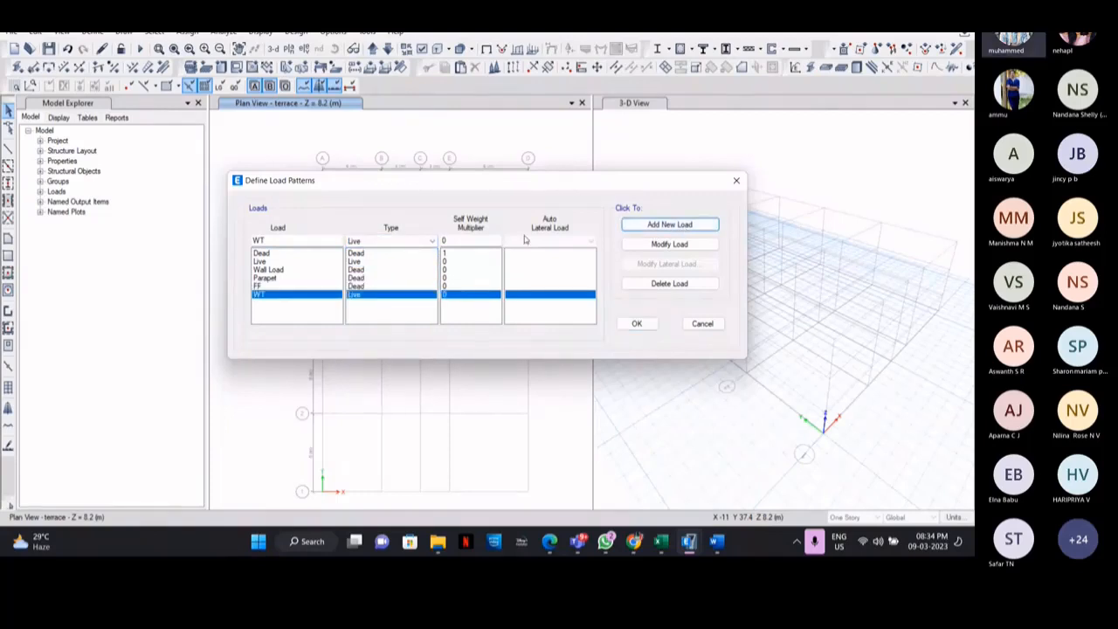
# Step: Add a load pattern named Lift of type Live
pyautogui.doubleClick(285, 240)
pyautogui.press('BackSpace')
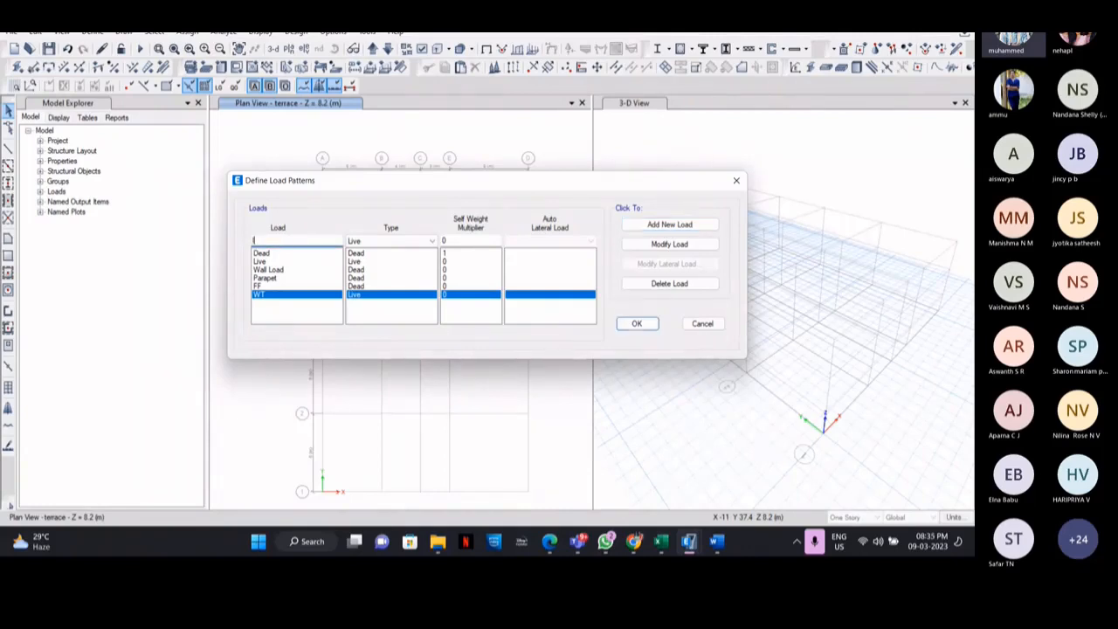
pyautogui.write('LIFT')
pyautogui.press('BackSpace')
pyautogui.press('BackSpace')
pyautogui.press('BackSpace')
pyautogui.press('BackSpace')
pyautogui.write('Lif')
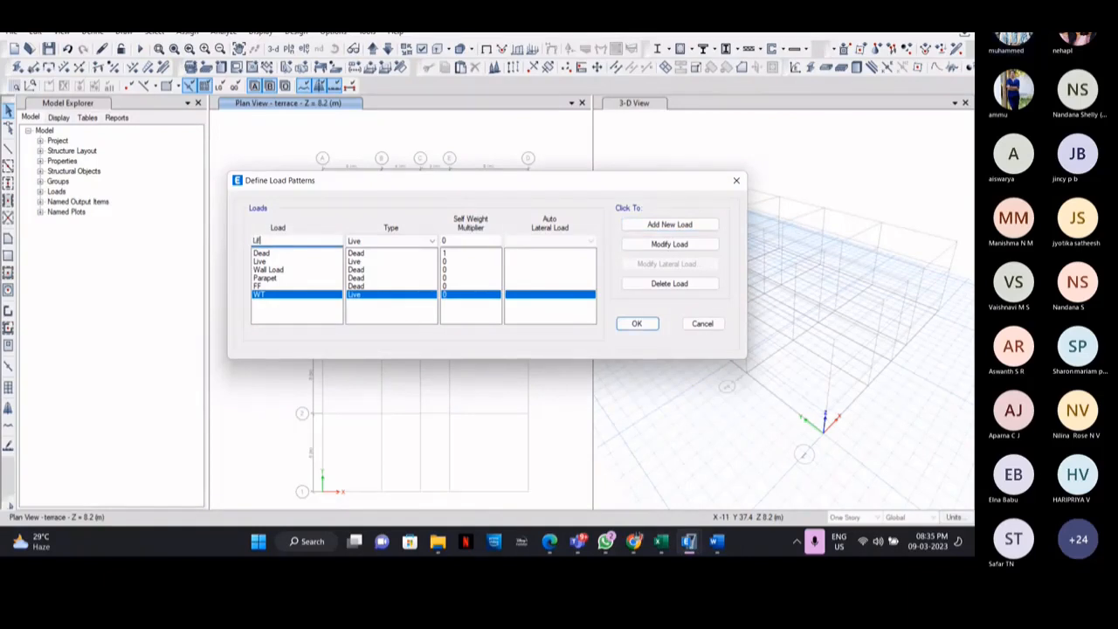
pyautogui.write('t')
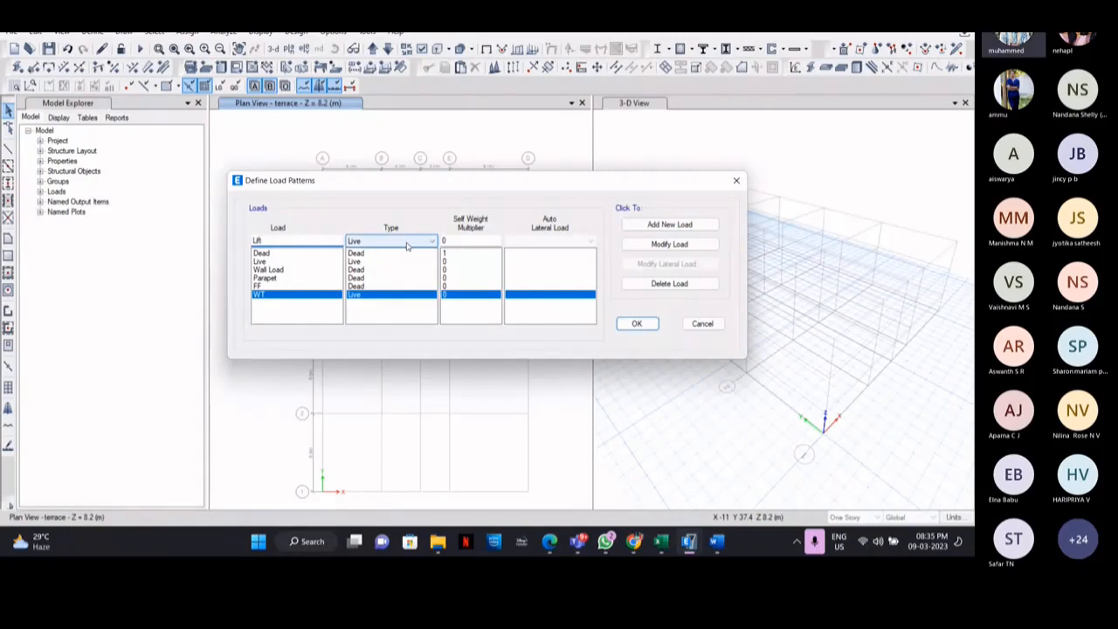
pyautogui.click(657, 226)
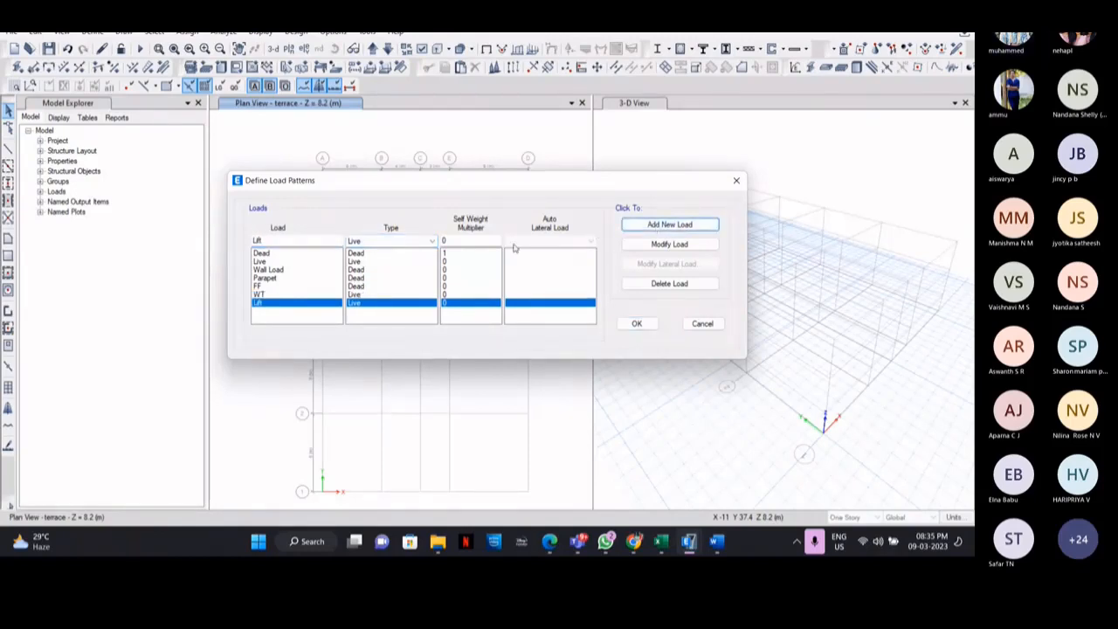
# Step: Rename the existing Live load pattern as Live<3
pyautogui.click(266, 262)
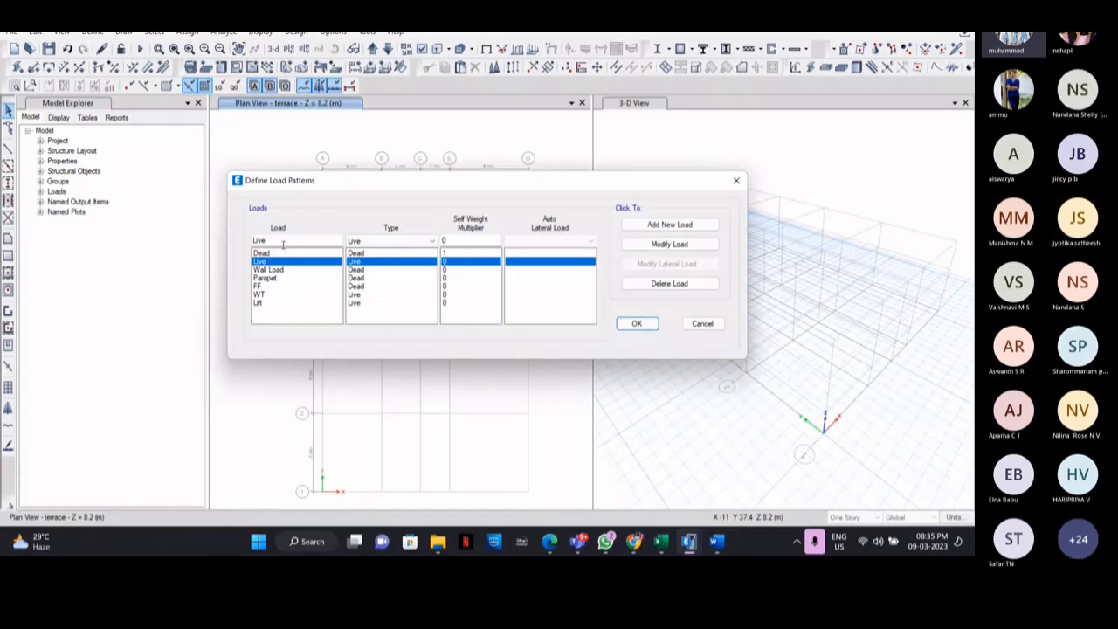
pyautogui.click(300, 240)
pyautogui.write('.')
pyautogui.write('<3')
pyautogui.click(669, 244)
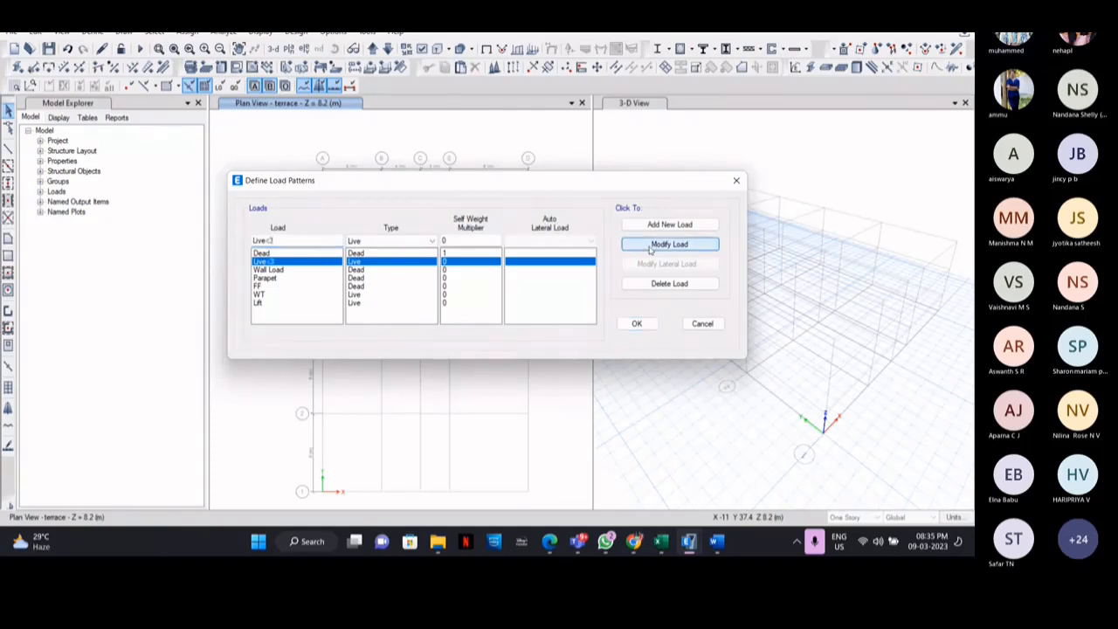
# Step: Add a load pattern named Live>3 of type Live
pyautogui.click(302, 242)
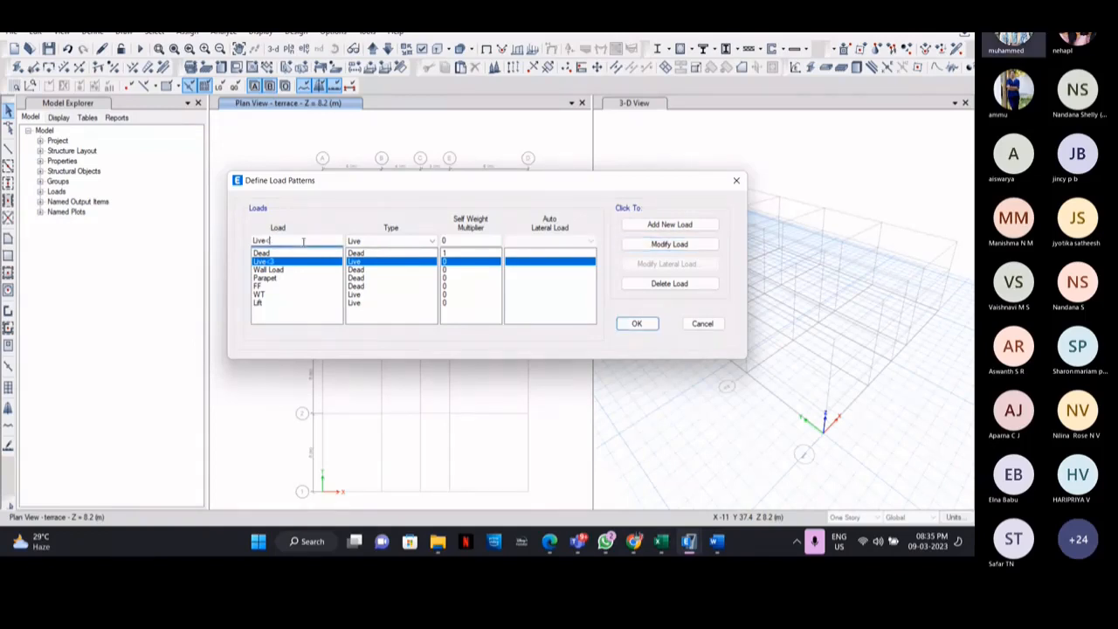
pyautogui.press('BackSpace')
pyautogui.press('BackSpace')
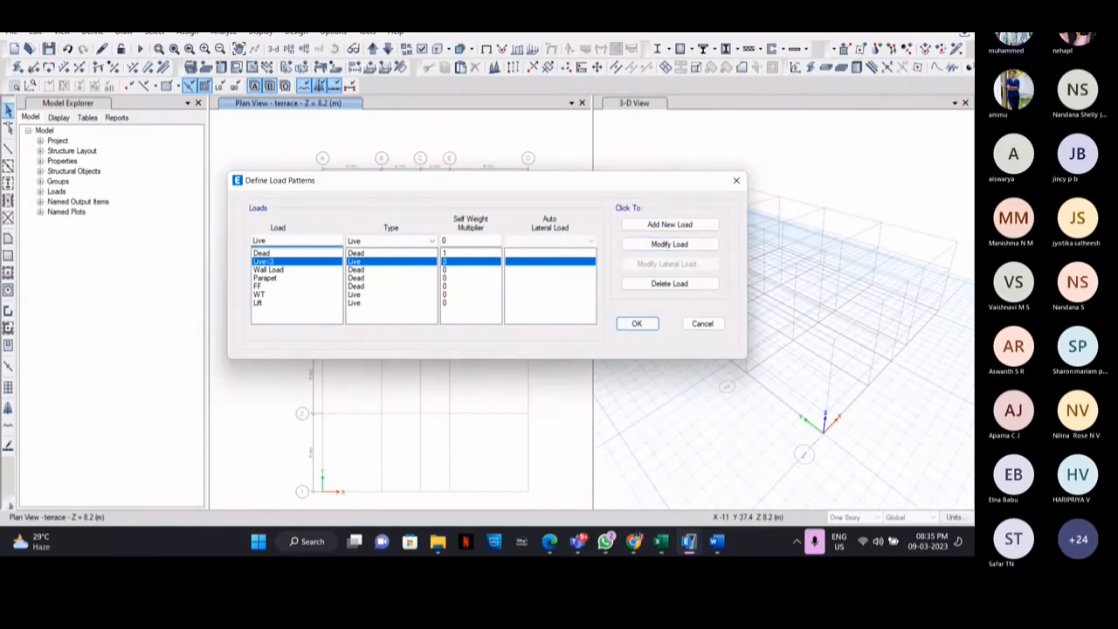
pyautogui.write('>3')
pyautogui.click(666, 225)
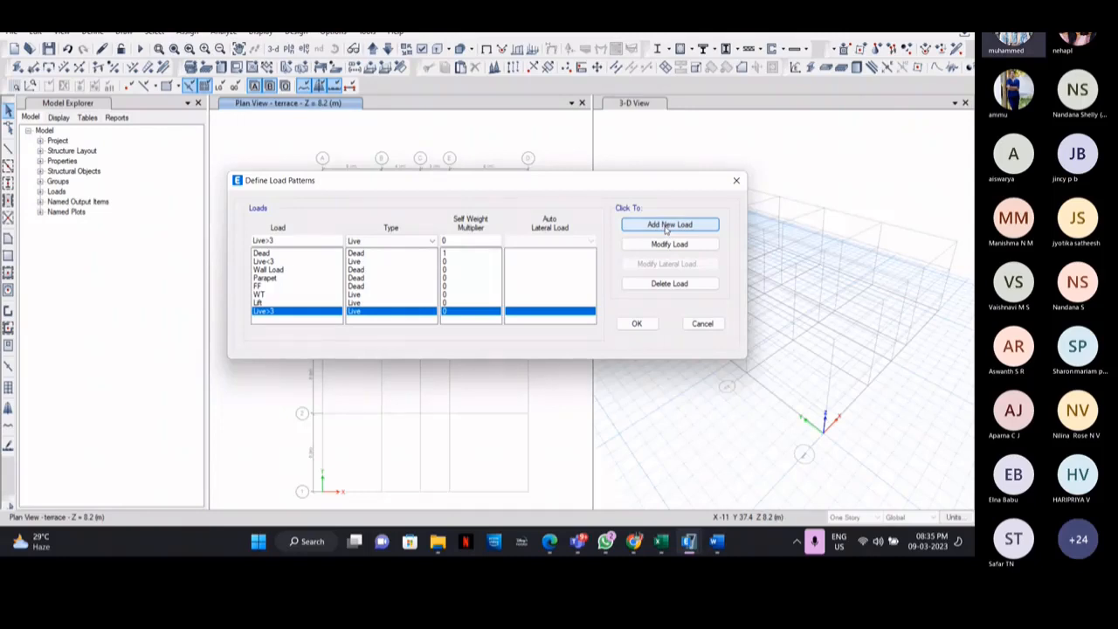
# Step: Add a load pattern named Sunken of type Dead with a self weight multiplier of 0
pyautogui.moveTo(279, 242); pyautogui.dragTo(211, 241)
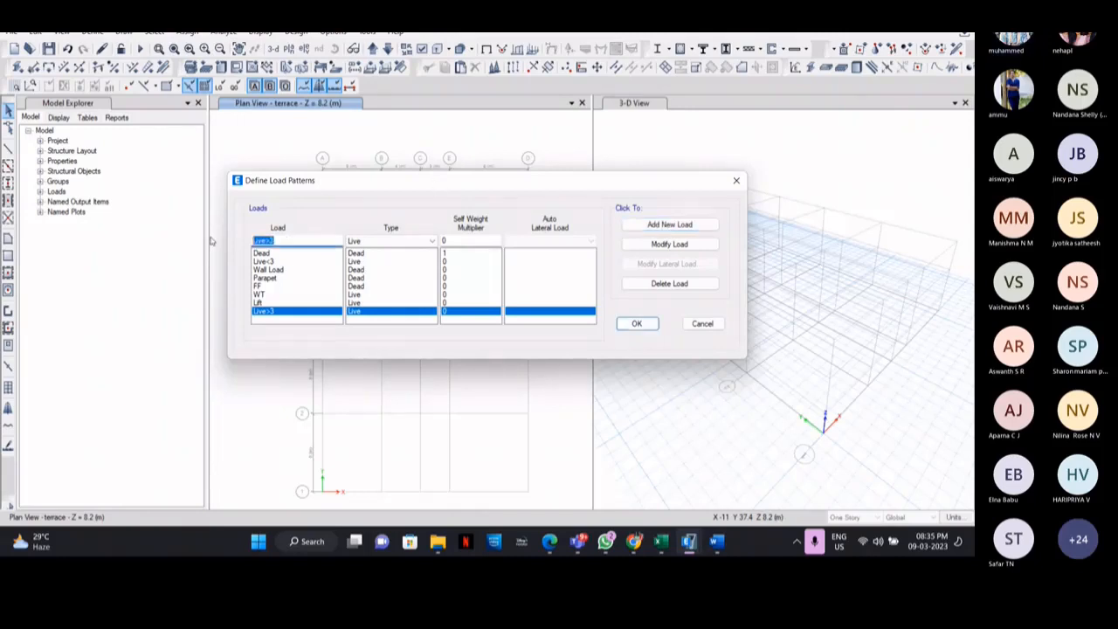
pyautogui.write('Sy')
pyautogui.write('n')
pyautogui.write('ken')
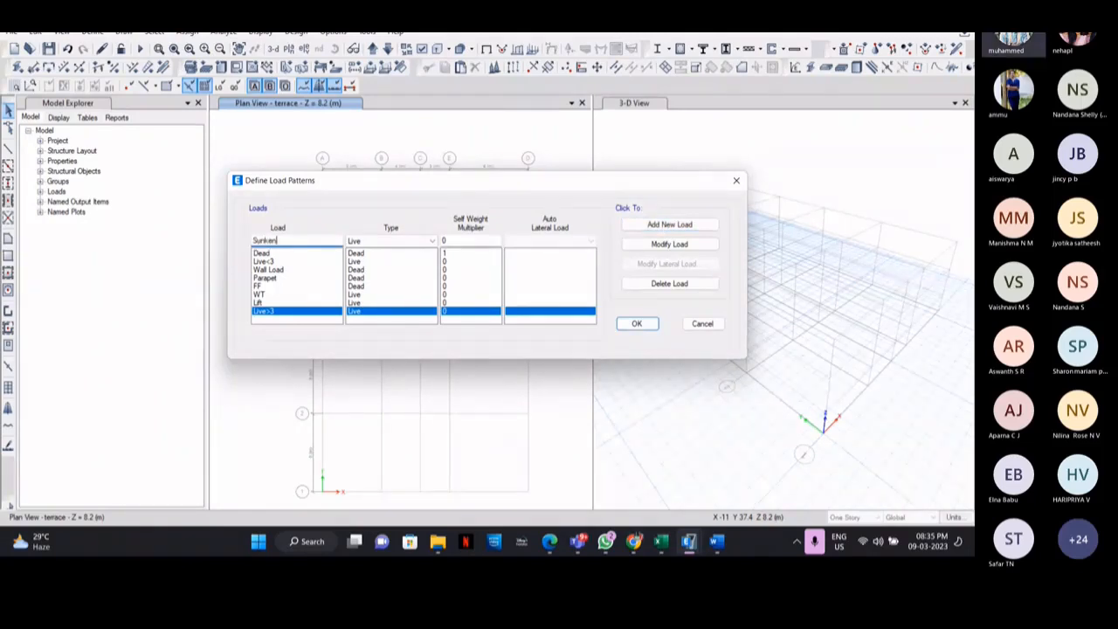
pyautogui.click(378, 246)
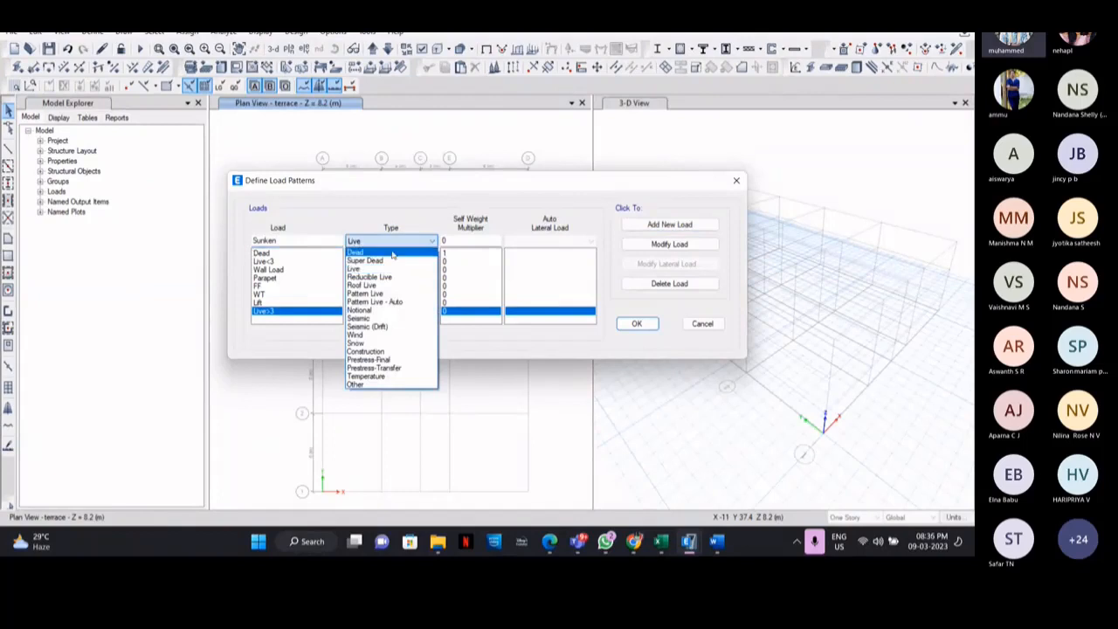
pyautogui.click(392, 255)
pyautogui.doubleClick(445, 242)
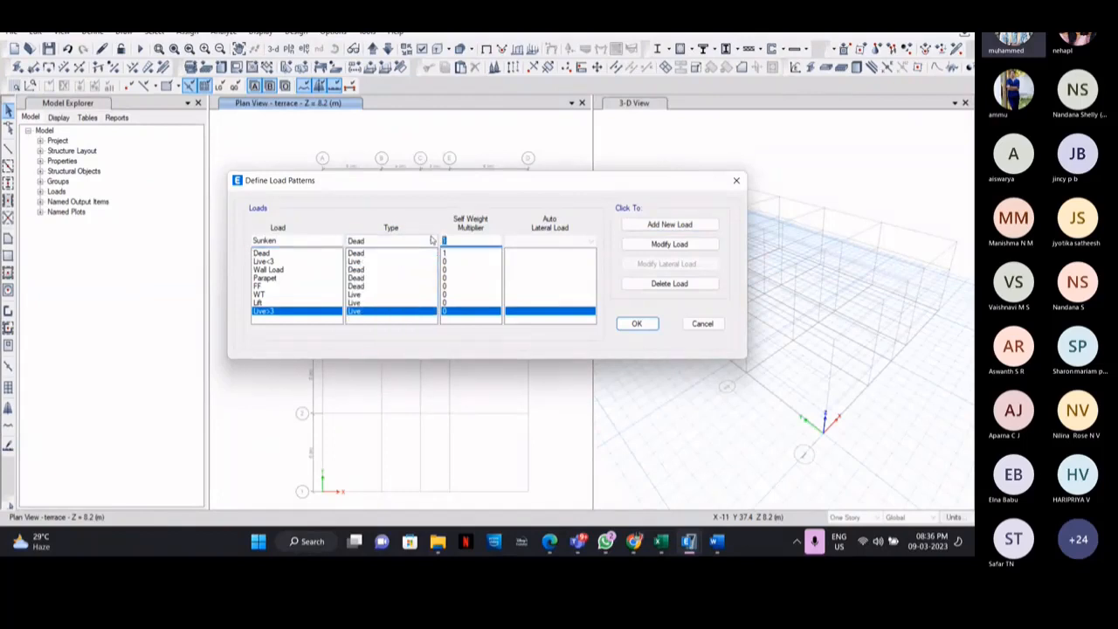
pyautogui.write('0')
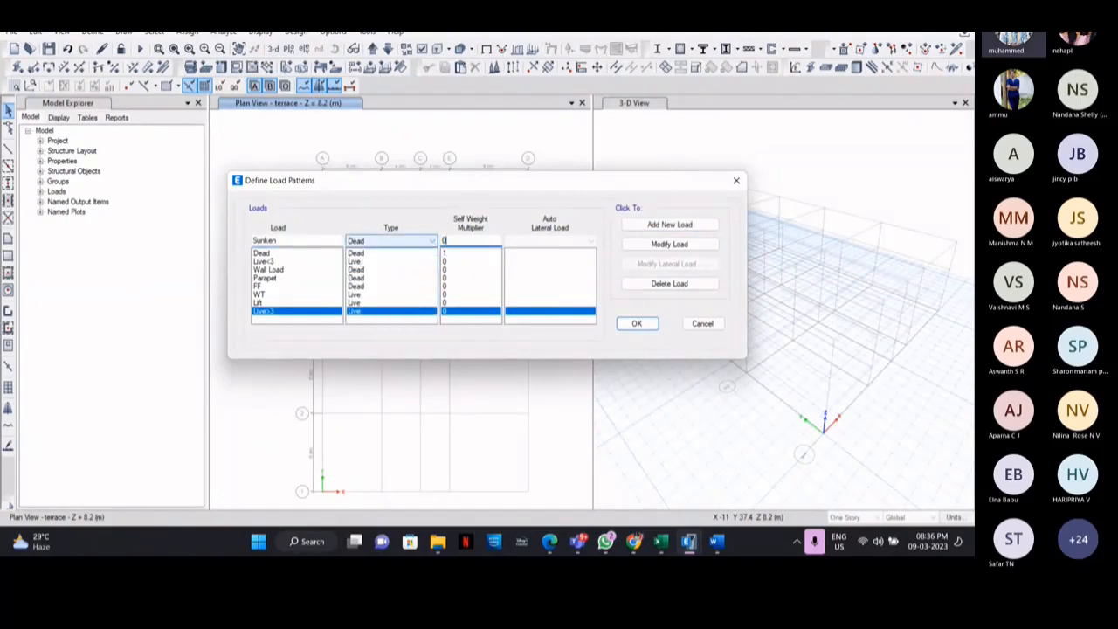
pyautogui.click(686, 225)
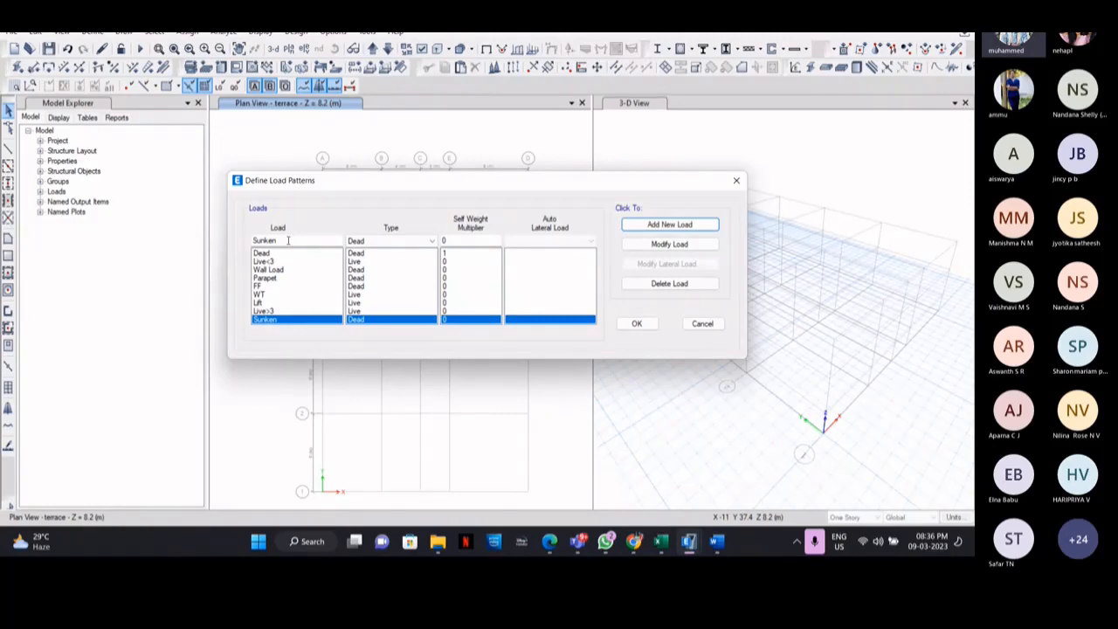
# Step: Add a load pattern named Eqx of type Seismic with the IS 1893:2016 auto lateral load
pyautogui.moveTo(287, 240); pyautogui.dragTo(225, 236)
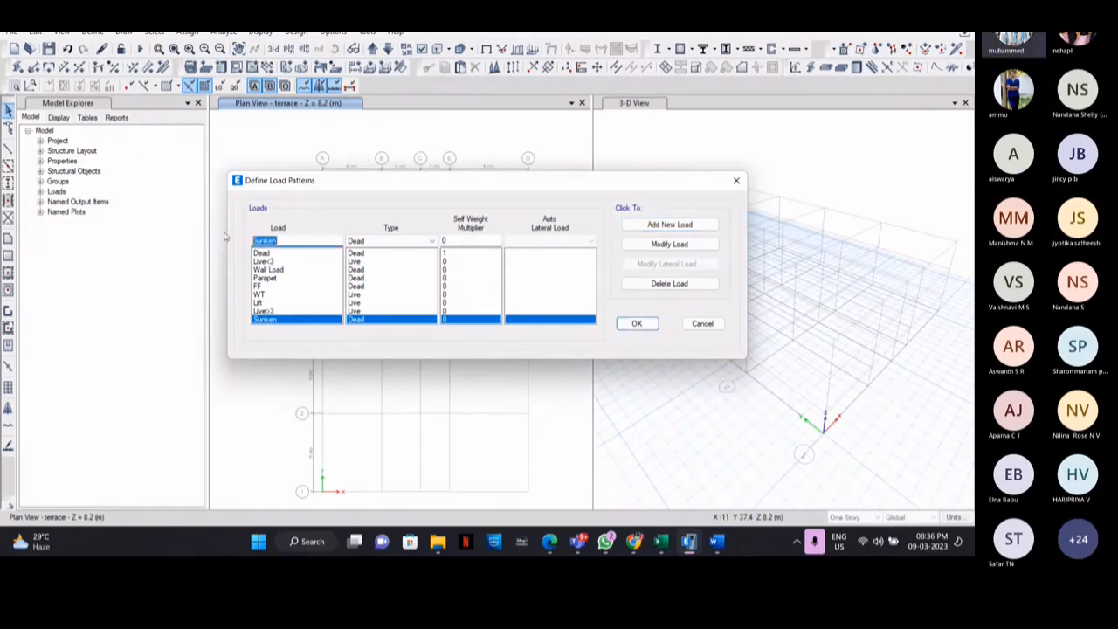
pyautogui.write('Eqx')
pyautogui.click(390, 241)
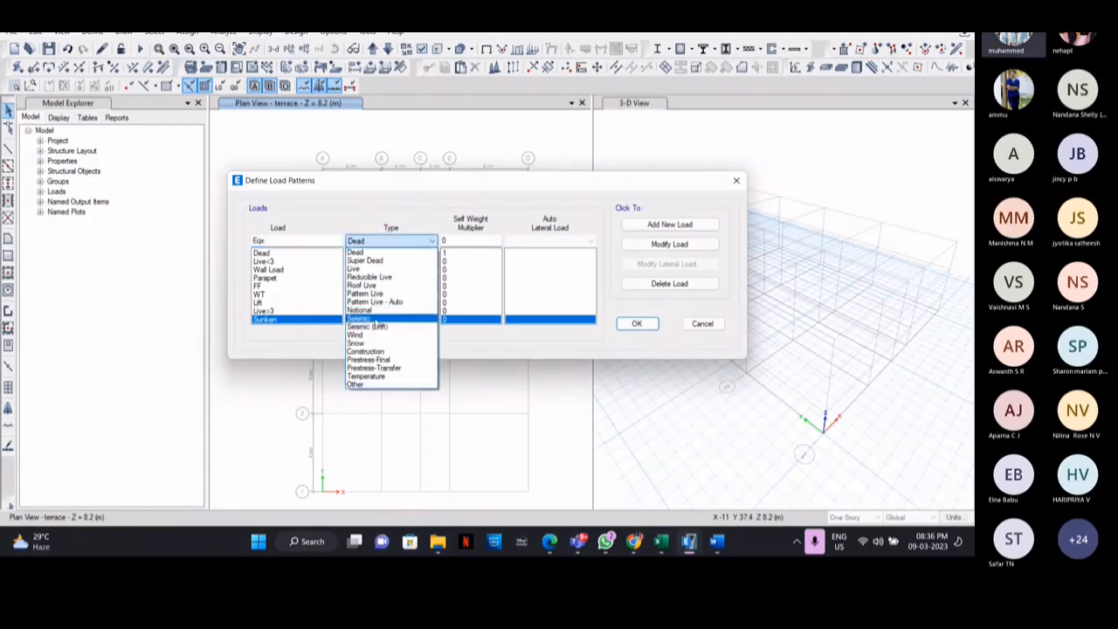
pyautogui.click(374, 319)
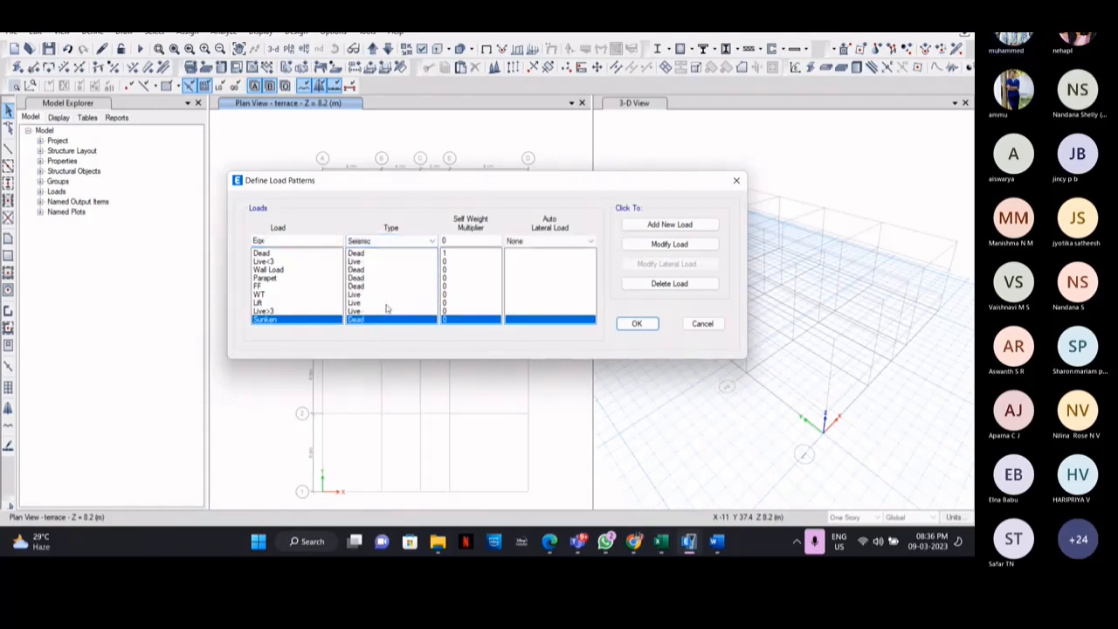
pyautogui.click(543, 242)
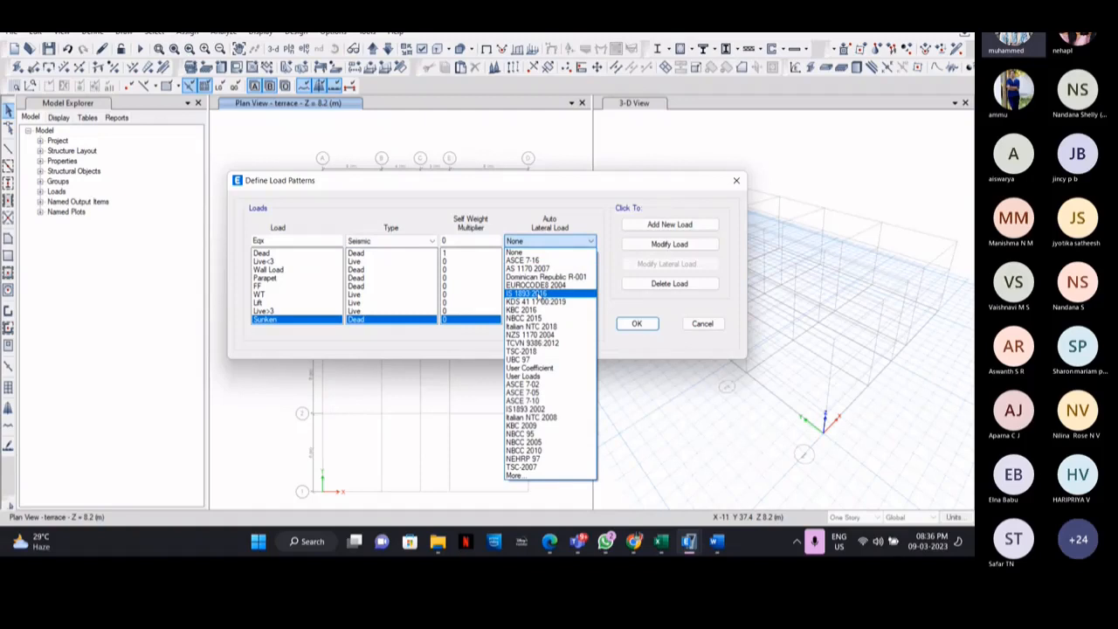
pyautogui.click(540, 295)
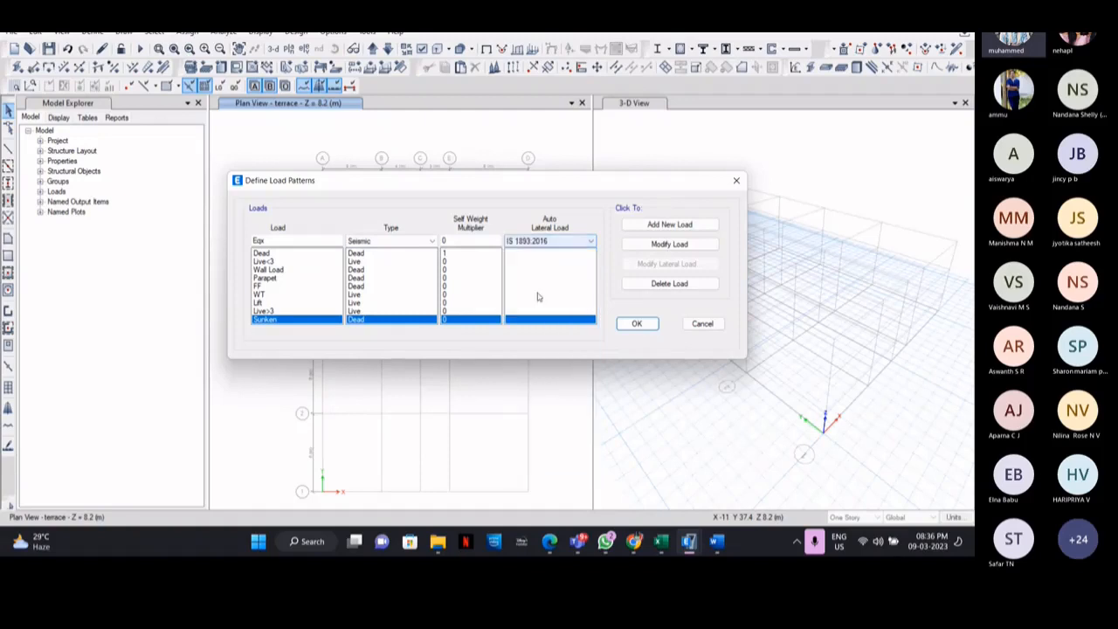
pyautogui.click(680, 227)
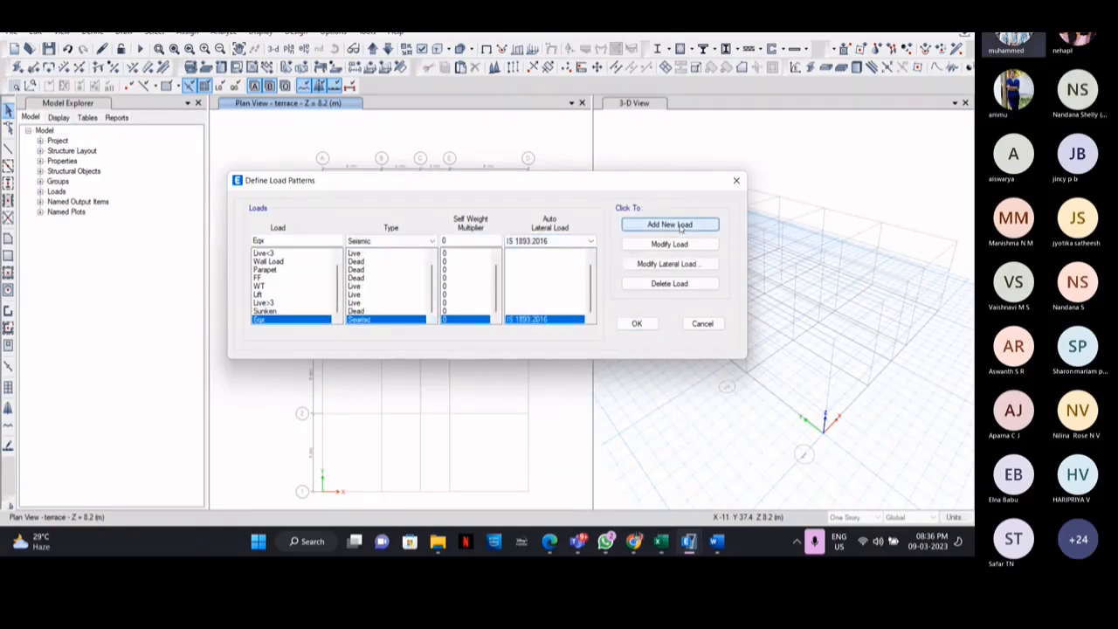
# Step: Add a load pattern named Eqy of type Seismic with the IS 1893:2016 auto lateral load
pyautogui.click(274, 237)
pyautogui.press('BackSpace')
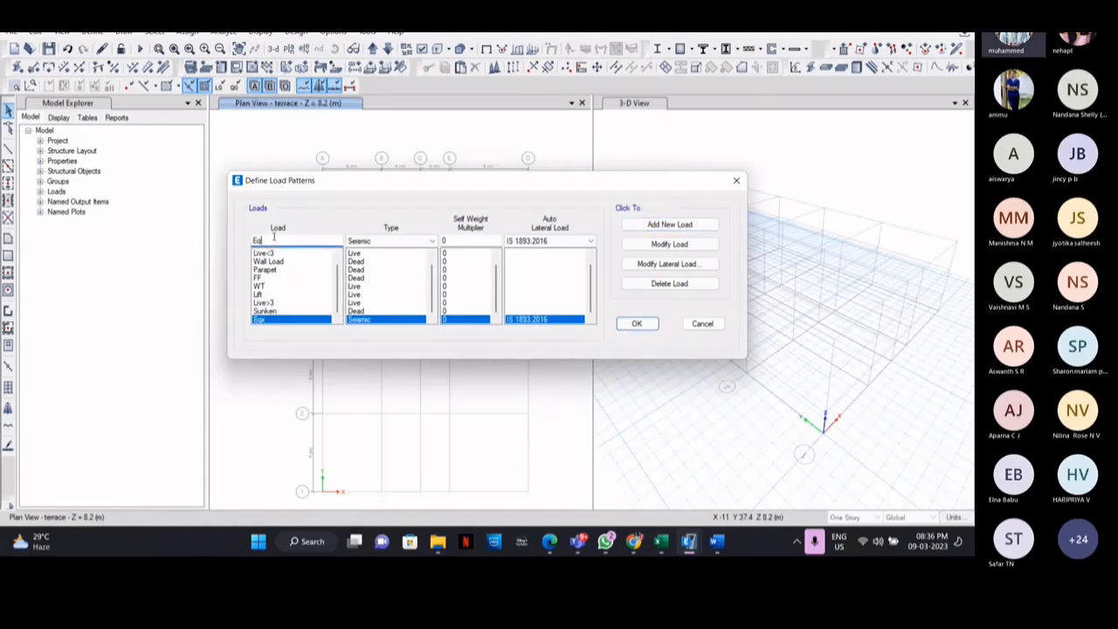
pyautogui.write('y')
pyautogui.click(686, 227)
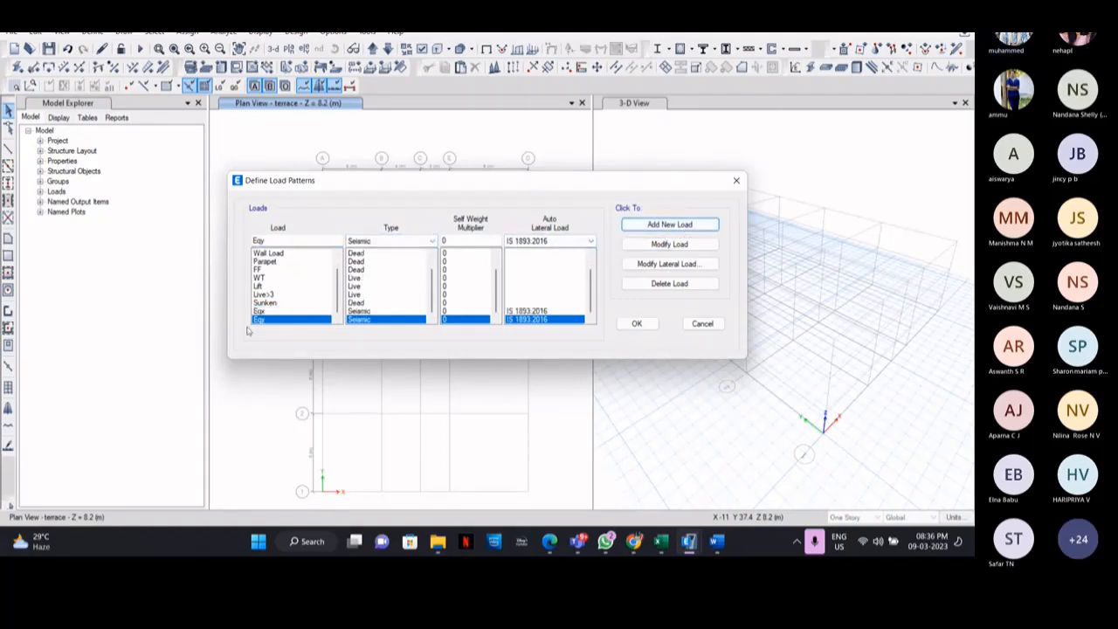
# Step: Add a load pattern named Wlx of type Wind with the Indian IS 875:2015 auto lateral load
pyautogui.click(277, 239)
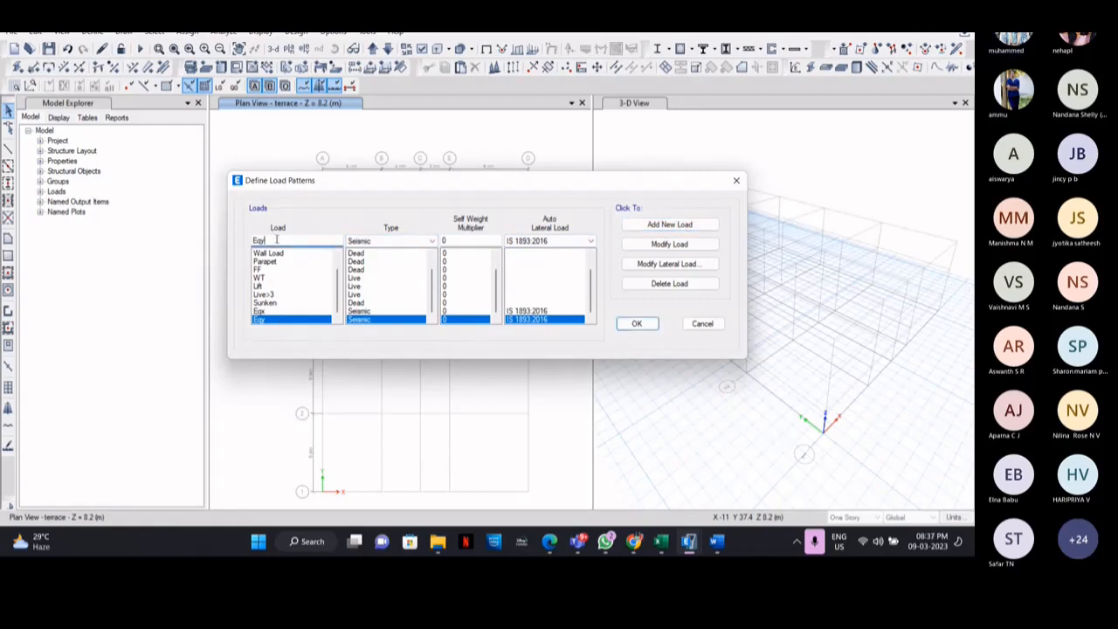
pyautogui.press('BackSpace')
pyautogui.press('BackSpace')
pyautogui.press('BackSpace')
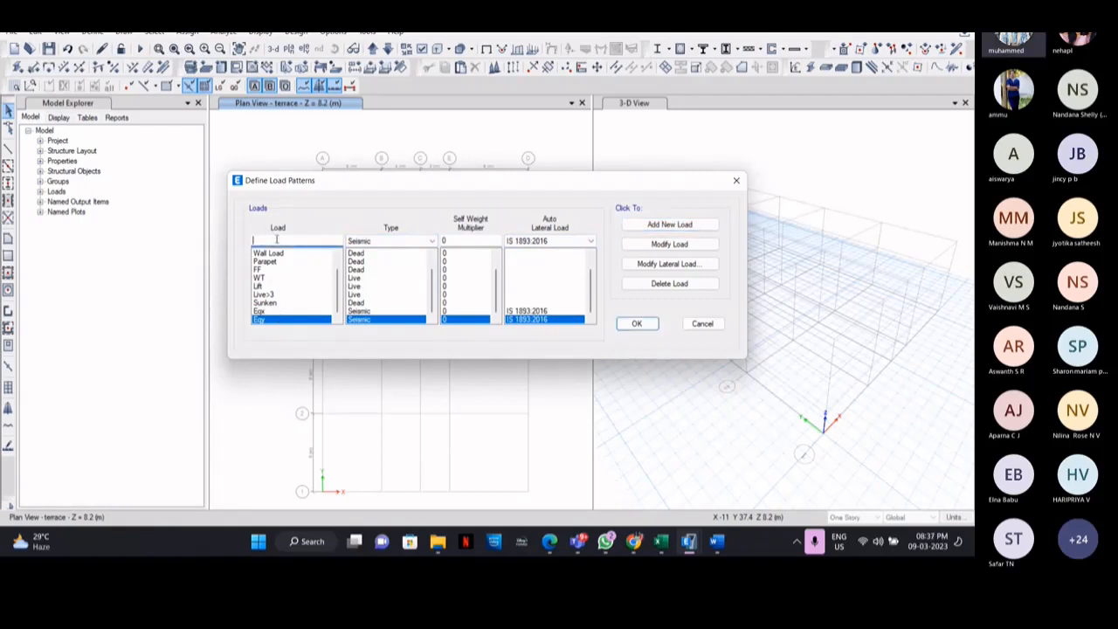
pyautogui.write('WL')
pyautogui.write('x')
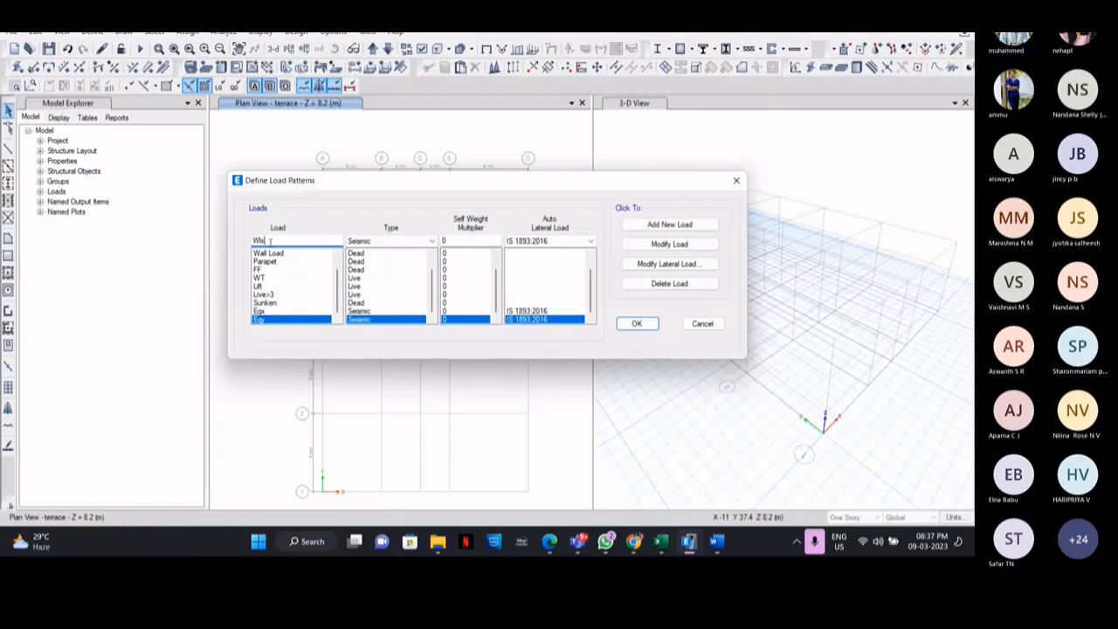
pyautogui.click(374, 244)
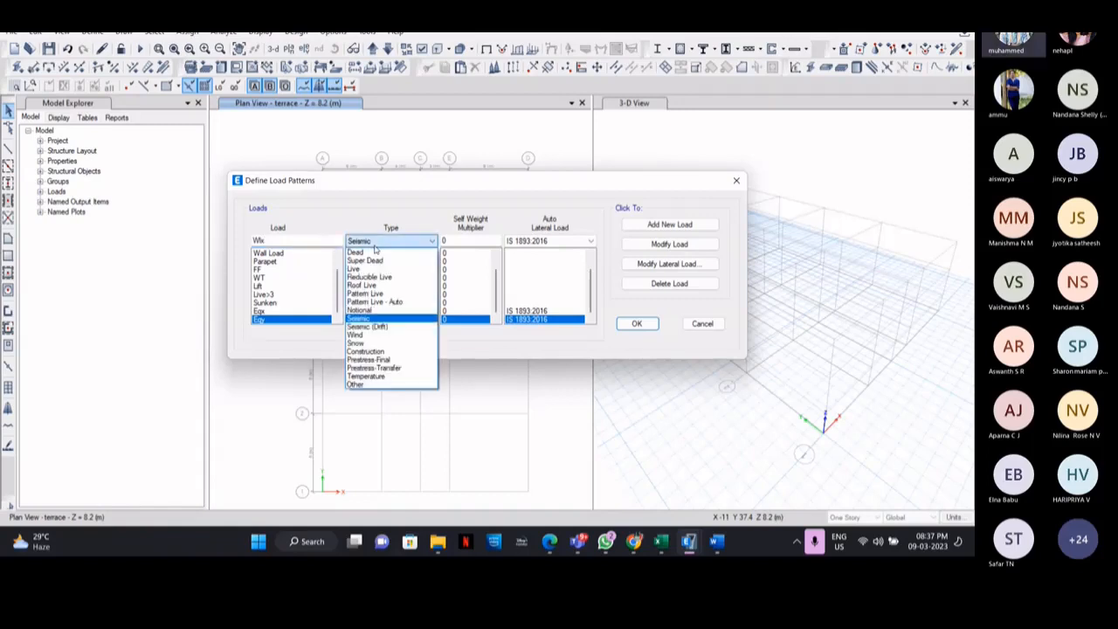
pyautogui.click(361, 336)
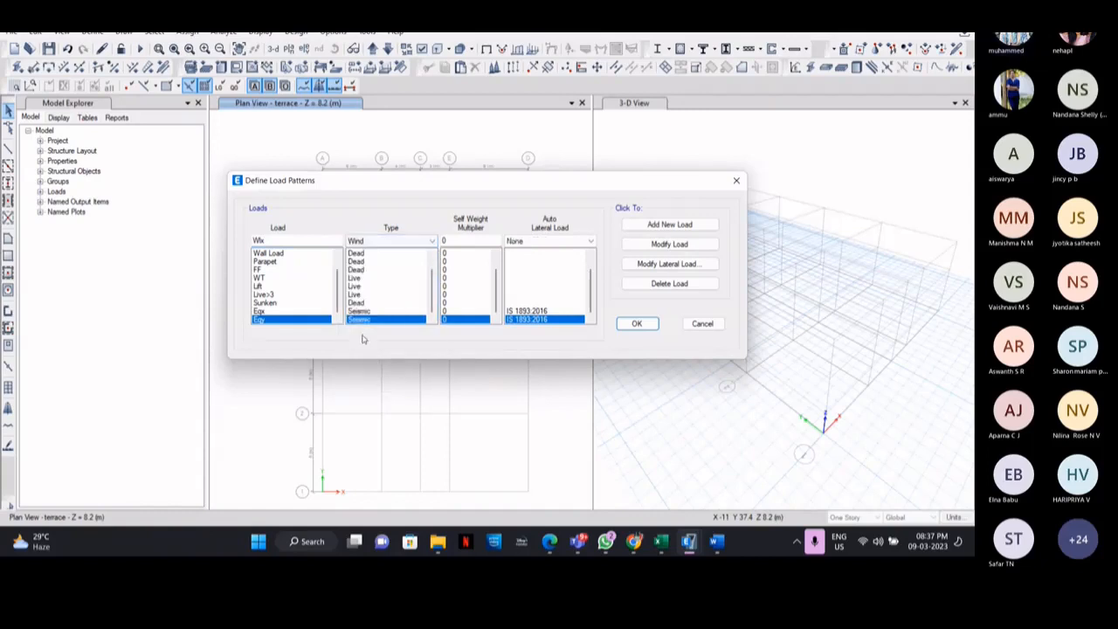
pyautogui.click(389, 241)
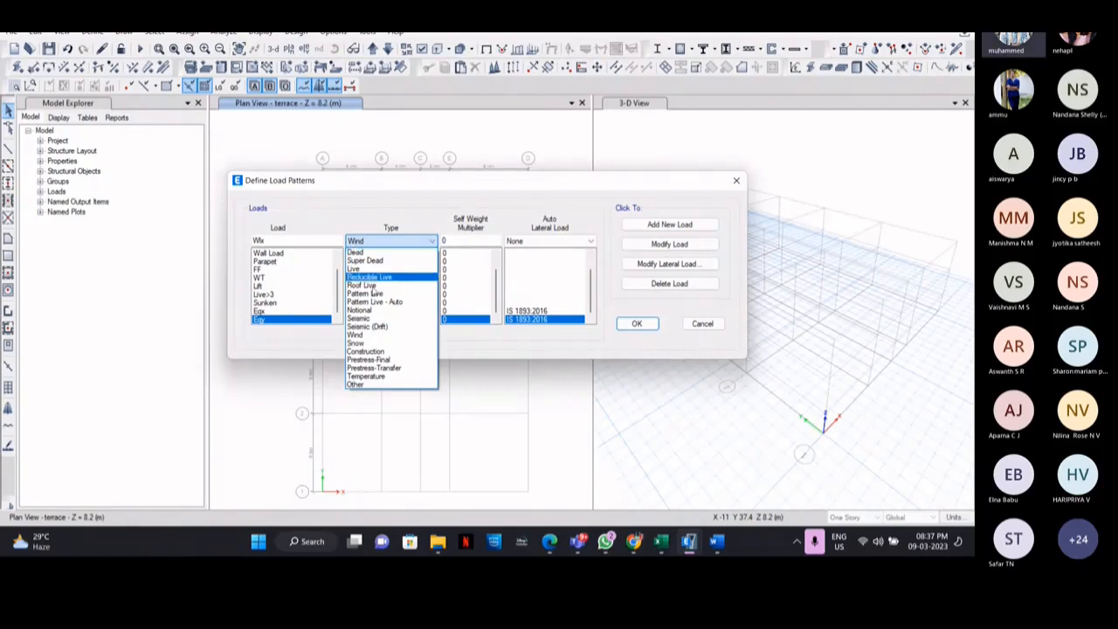
pyautogui.click(368, 337)
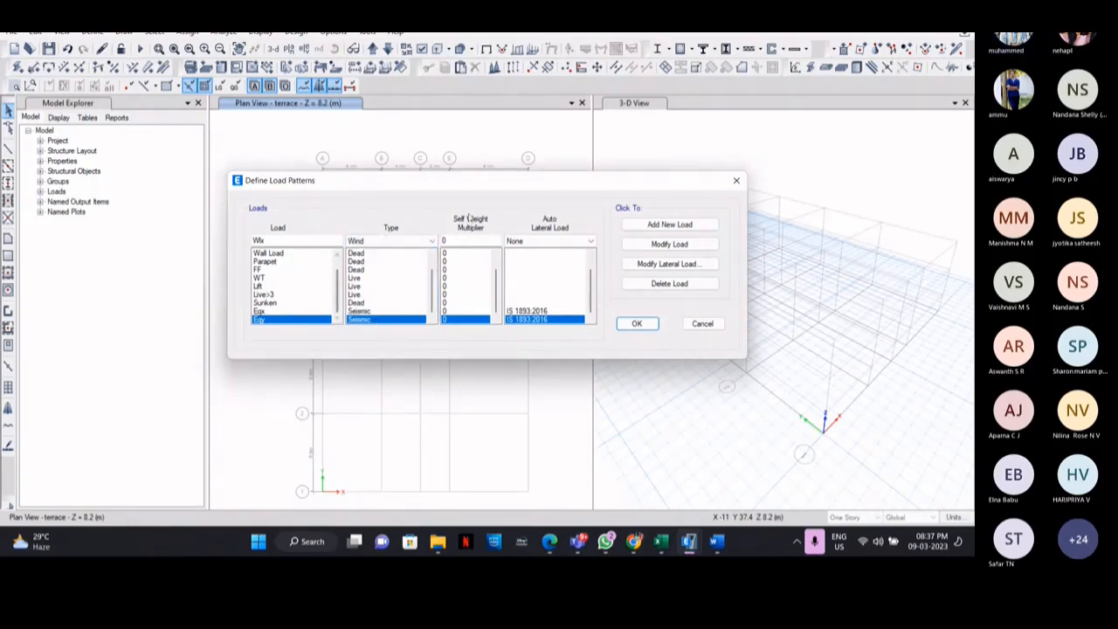
pyautogui.click(534, 243)
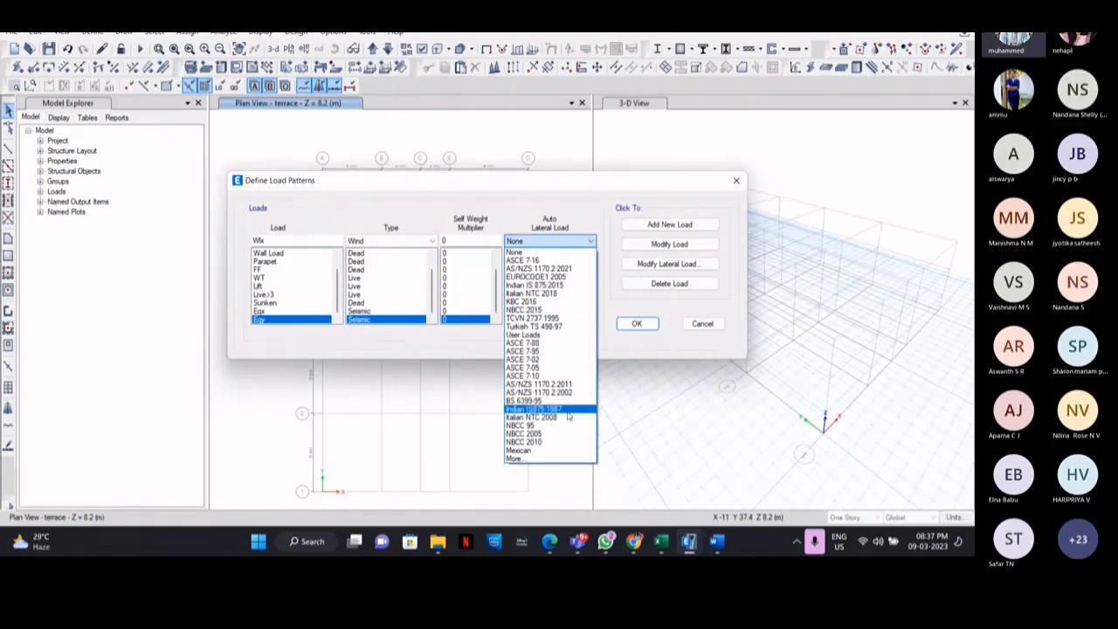
pyautogui.click(566, 286)
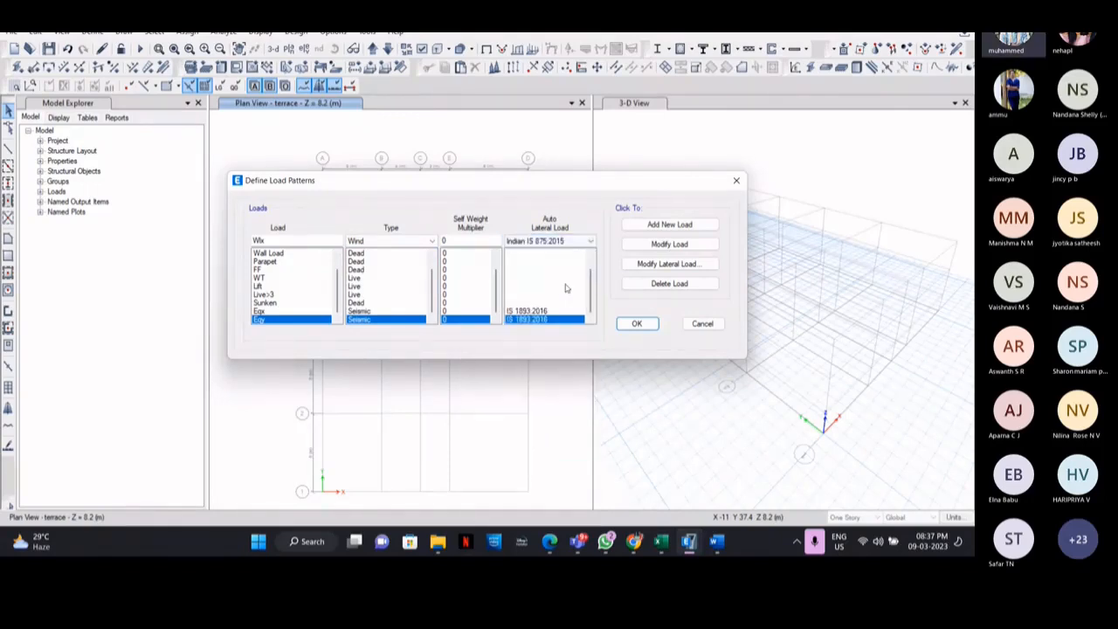
pyautogui.click(669, 225)
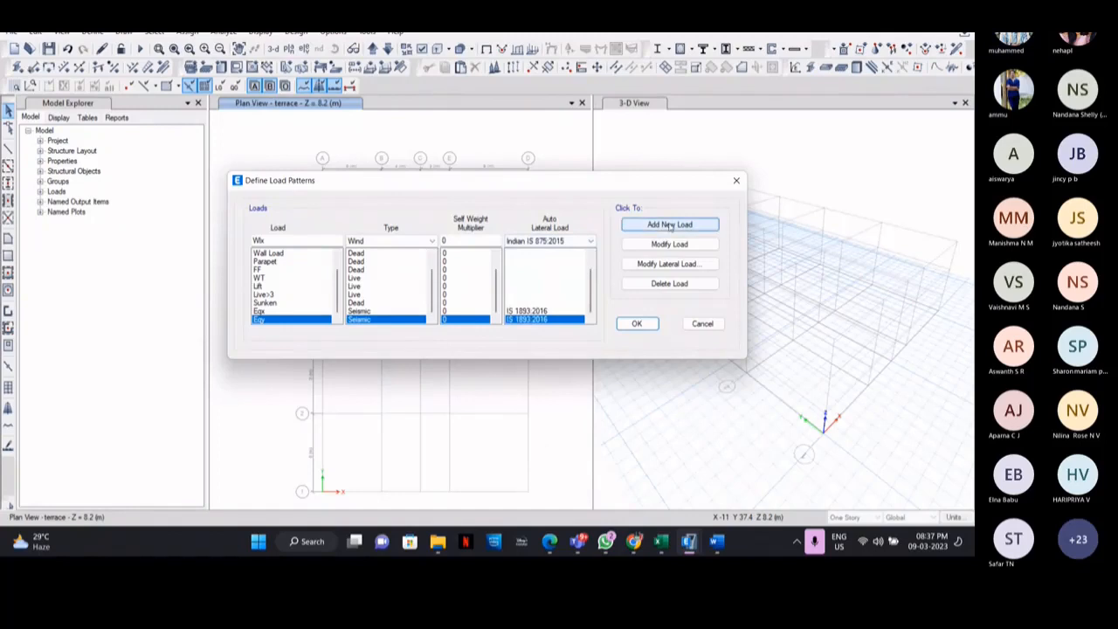
# Step: Add a load pattern named Wly of type Wind with the Indian IS 875:2015 auto lateral load
pyautogui.click(279, 242)
pyautogui.press('BackSpace')
pyautogui.write('y')
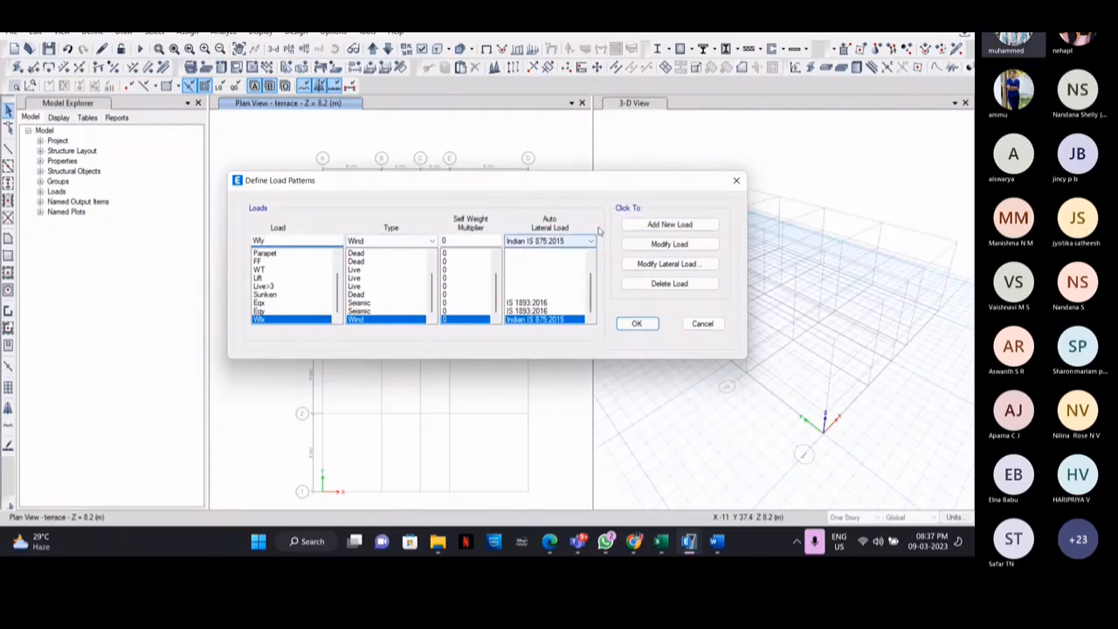
pyautogui.click(670, 225)
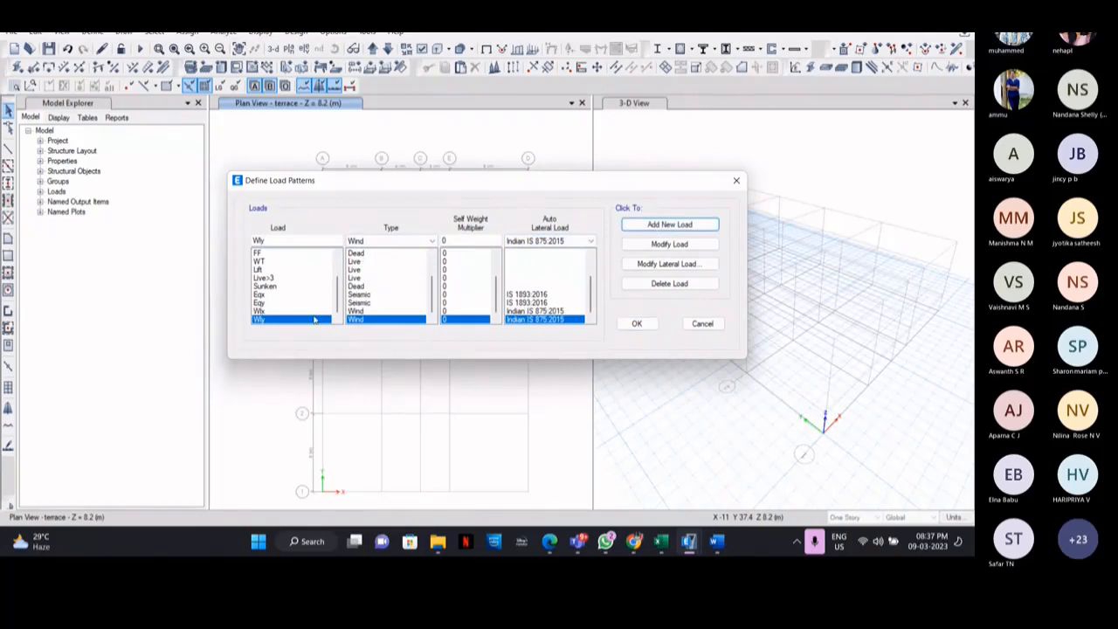
# Step: Restrict the Eqx pattern's IS 1893:2016 seismic loading to X Dir only, with all eccentricity and Y direction options off
pyautogui.click(278, 296)
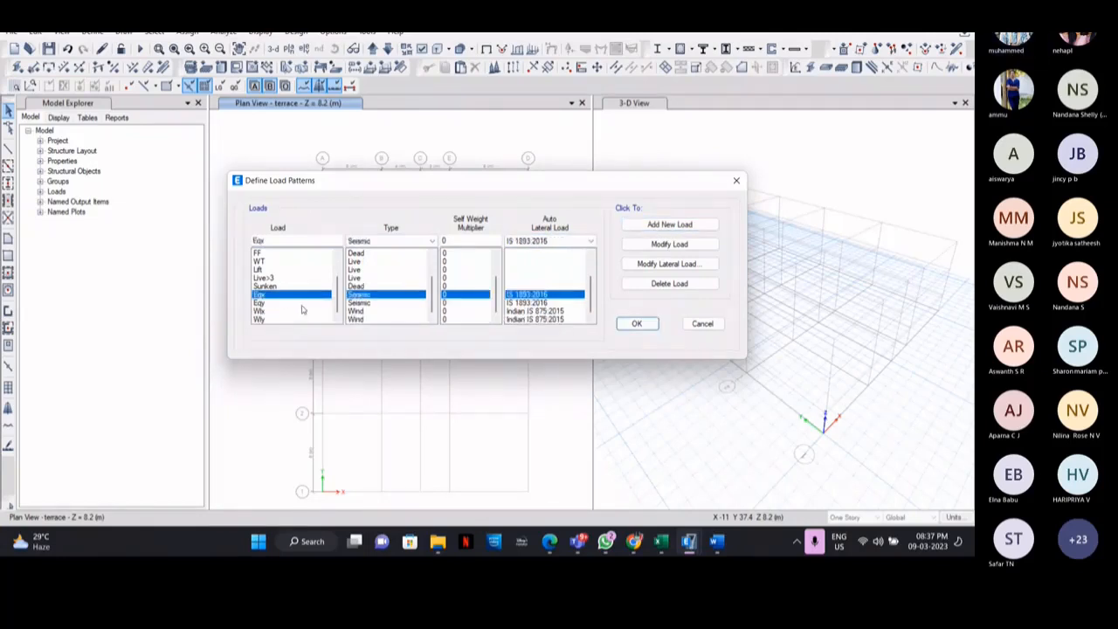
pyautogui.click(302, 304)
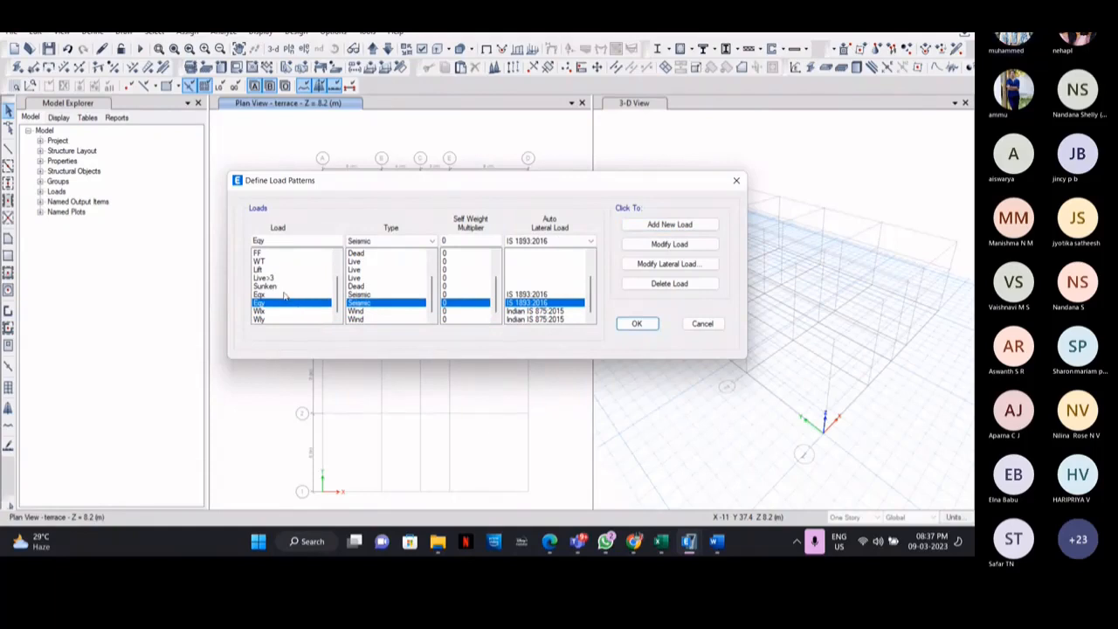
pyautogui.click(285, 297)
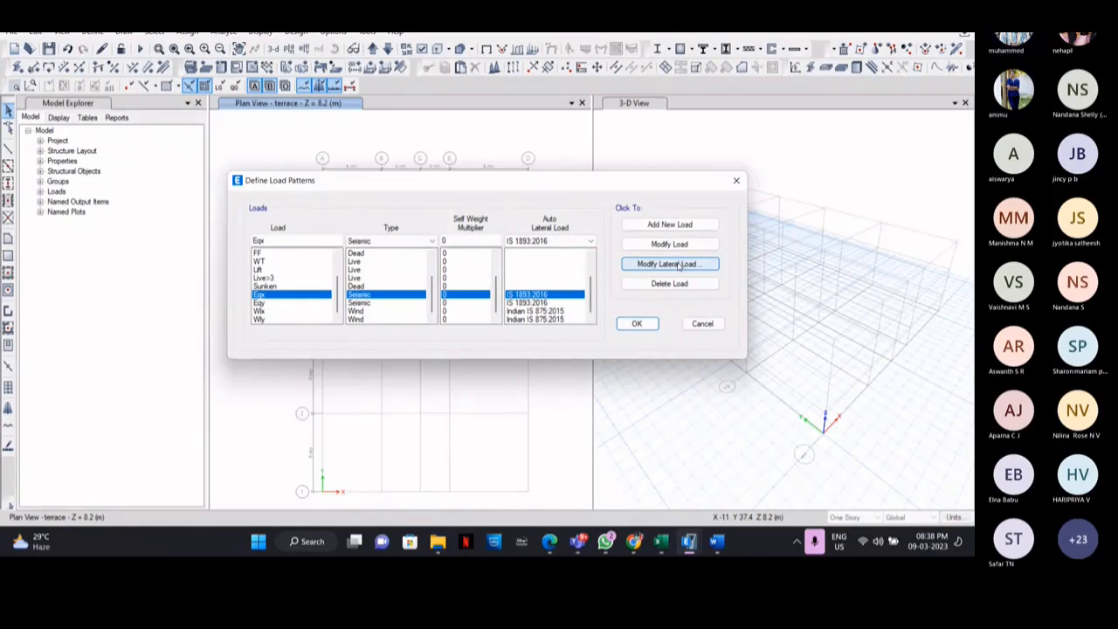
pyautogui.click(682, 265)
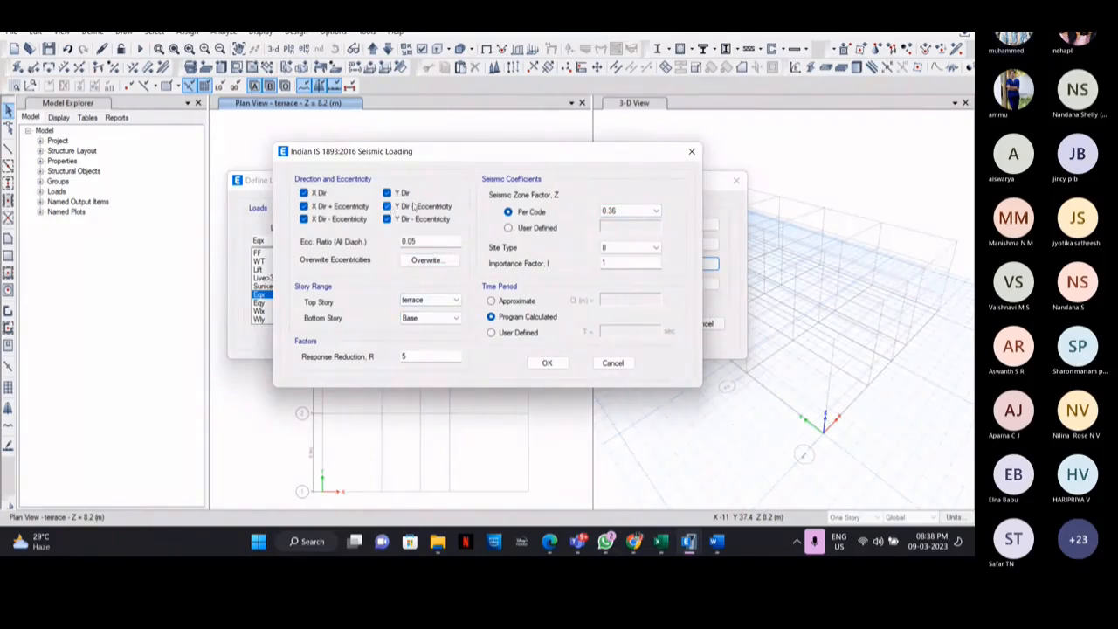
pyautogui.click(304, 206)
pyautogui.moveTo(387, 151)
pyautogui.mouseDown()
pyautogui.moveTo(627, 123)
pyautogui.moveTo(370, 141)
pyautogui.mouseUp()
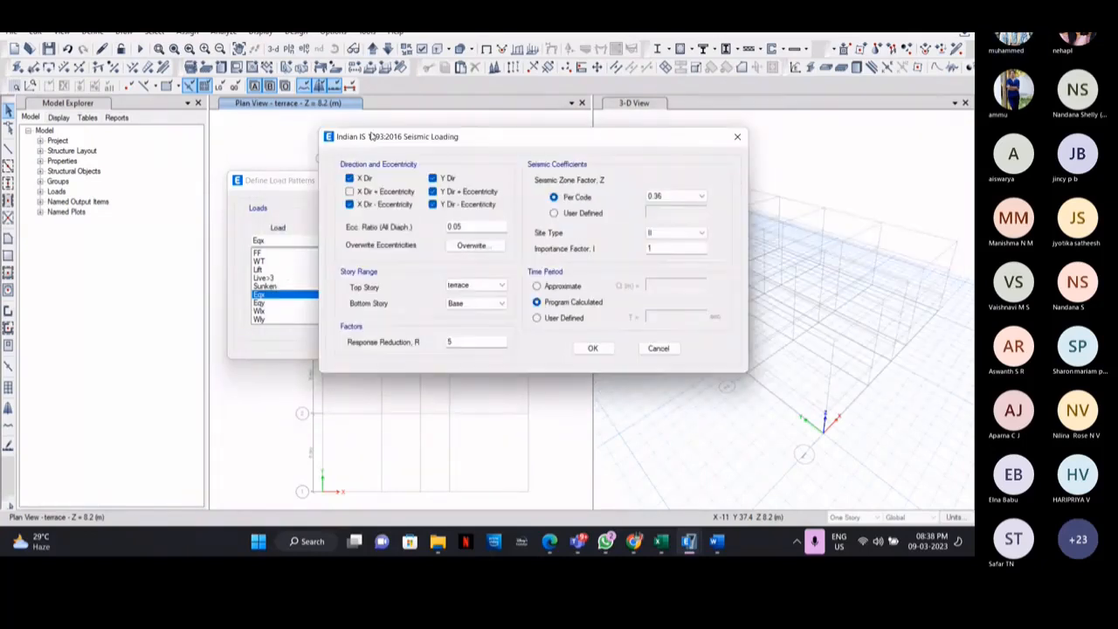
pyautogui.click(432, 178)
pyautogui.click(432, 192)
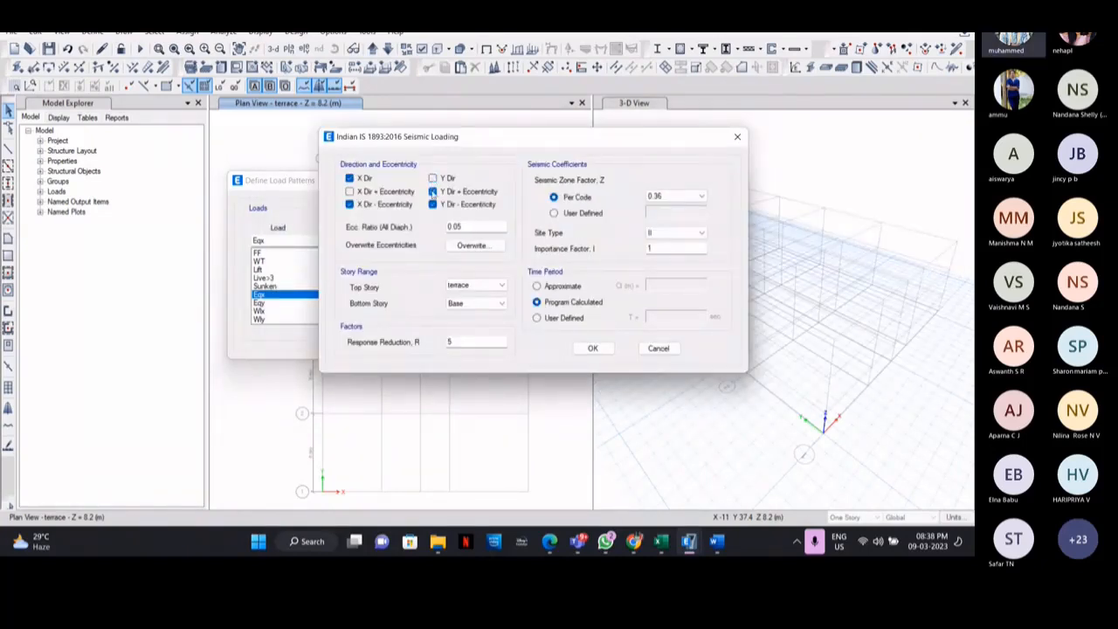
pyautogui.click(433, 204)
pyautogui.click(349, 204)
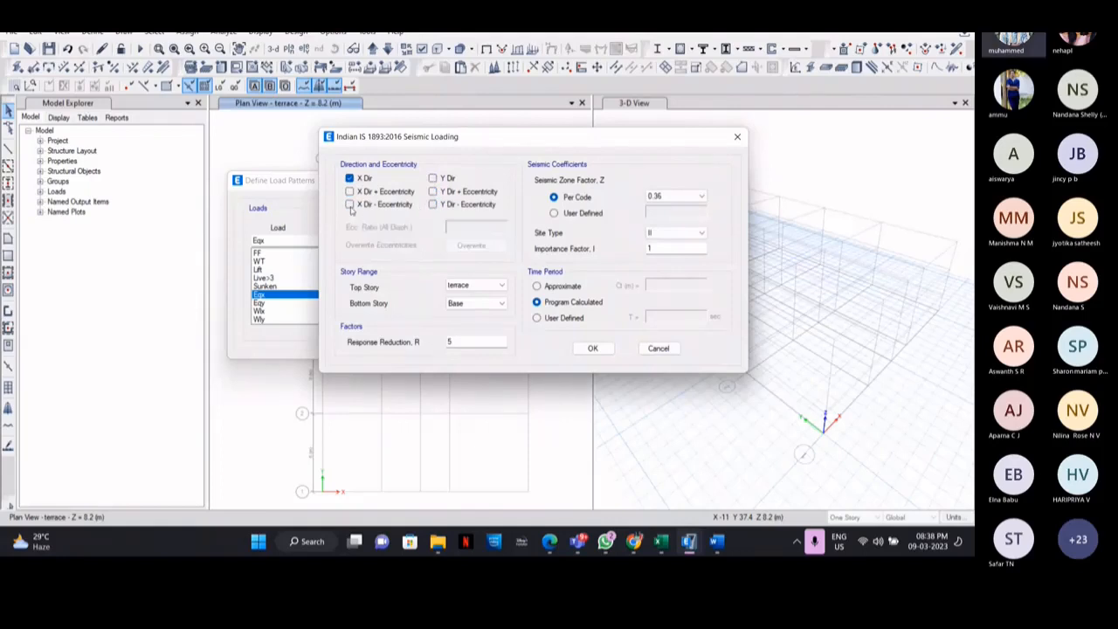
pyautogui.click(610, 350)
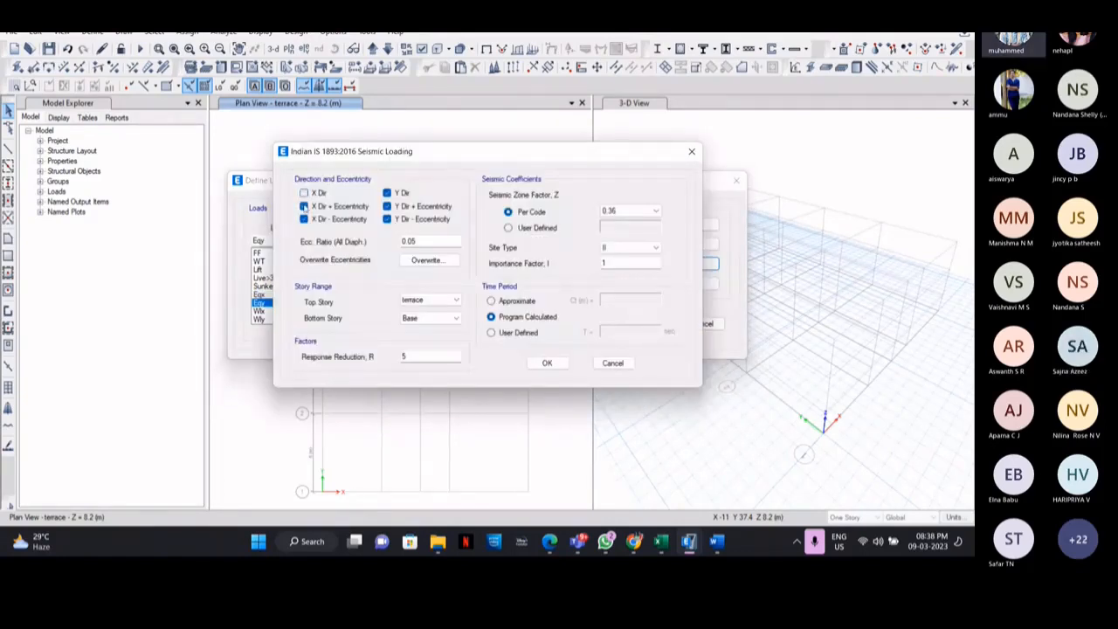
# Step: Restrict the Eqy pattern's IS 1893:2016 seismic loading to Y Dir only, with all eccentricity and X direction options off
pyautogui.click(304, 206)
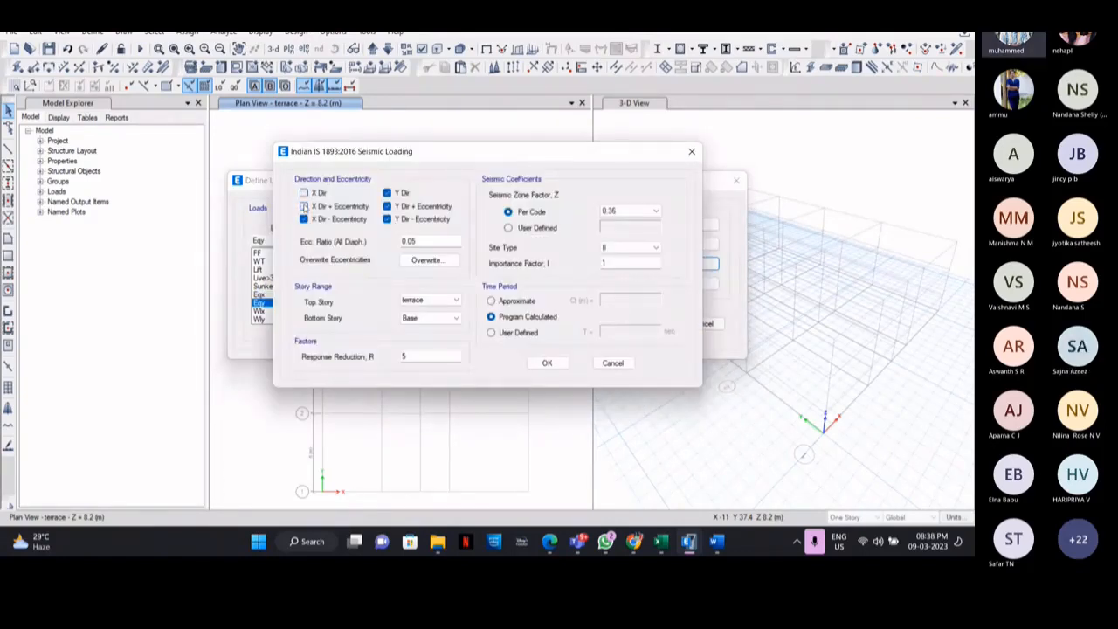
pyautogui.click(387, 206)
pyautogui.click(387, 220)
pyautogui.click(320, 219)
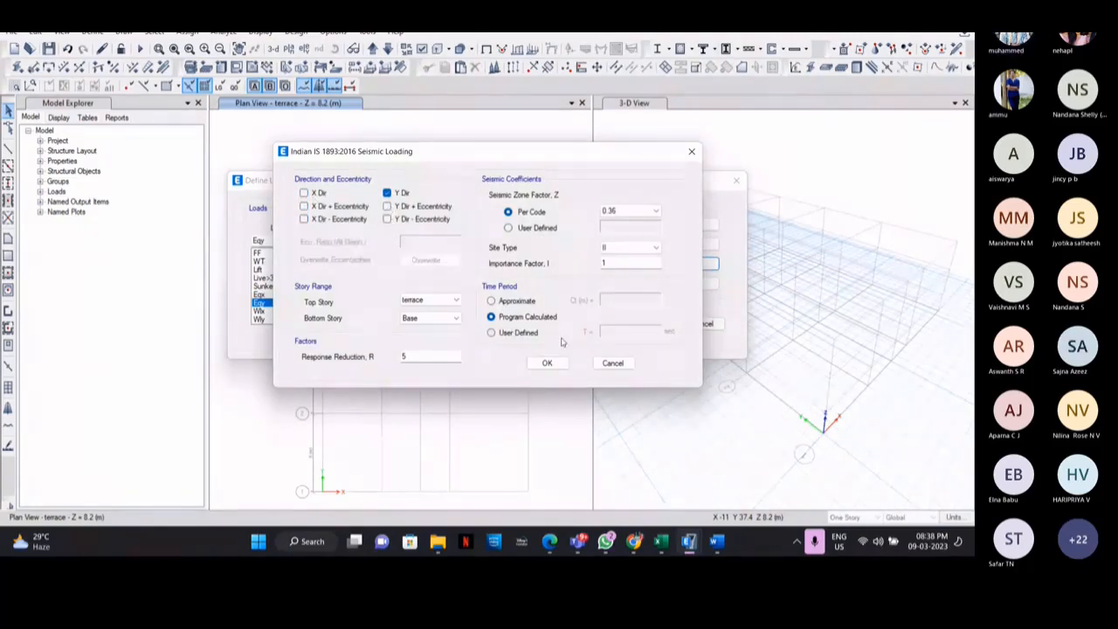
pyautogui.click(547, 363)
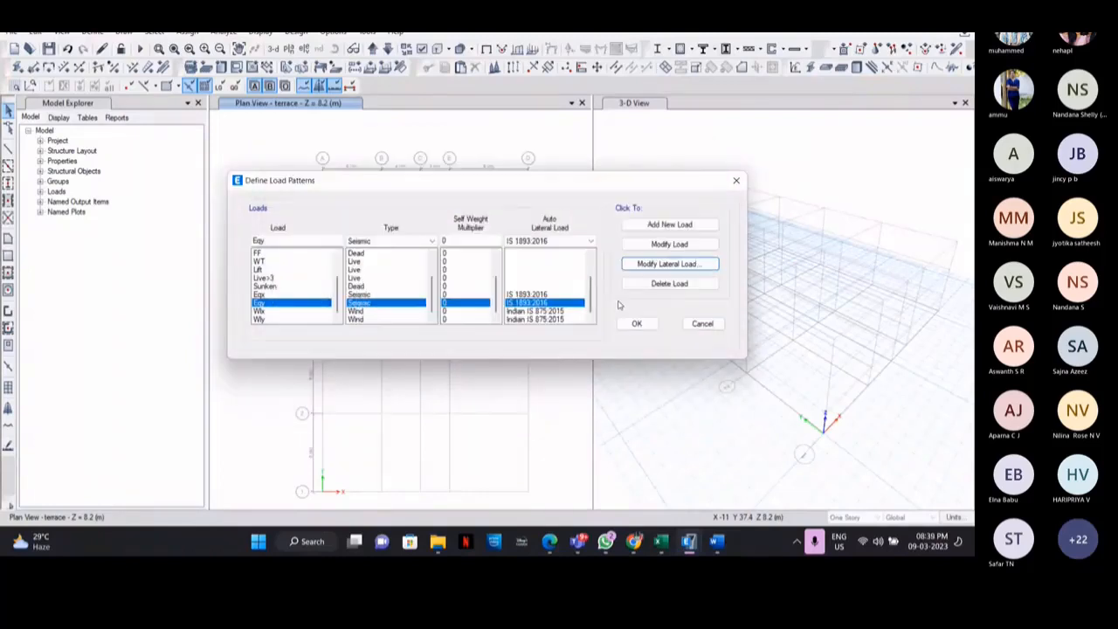
# Step: Try the User Defined time period in the Eqy seismic loading, and return it to Program Calculated
pyautogui.click(669, 264)
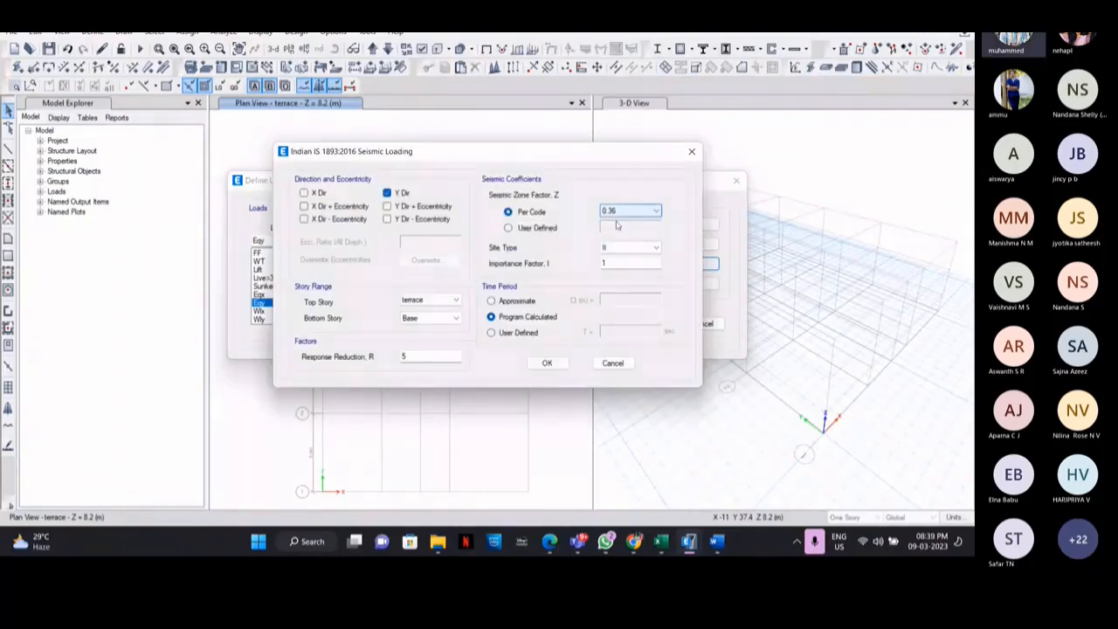
pyautogui.click(511, 332)
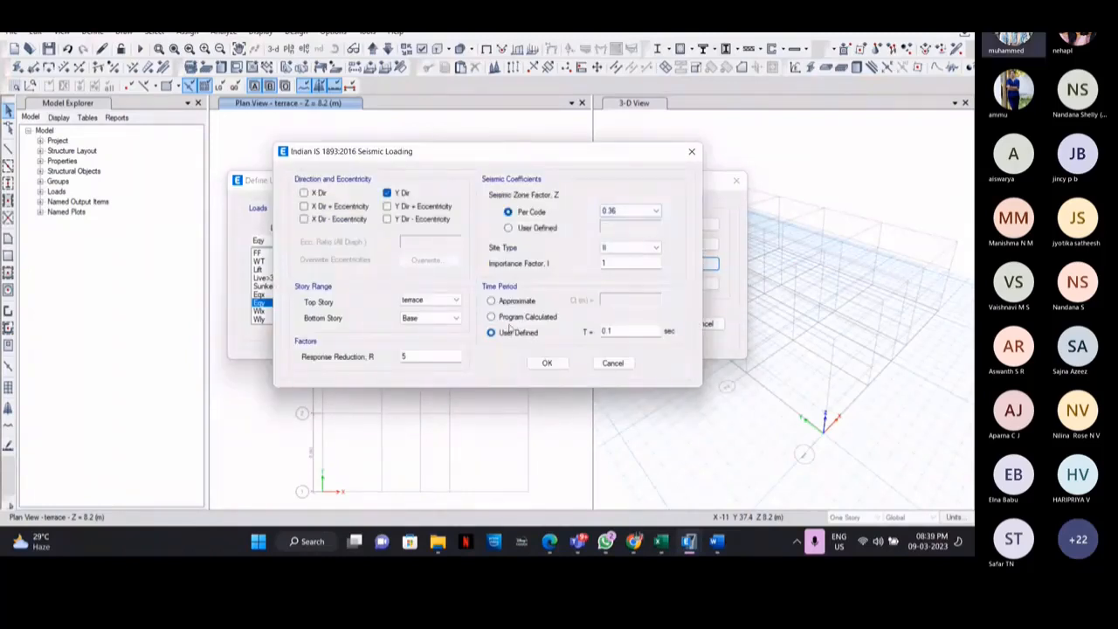
pyautogui.click(517, 317)
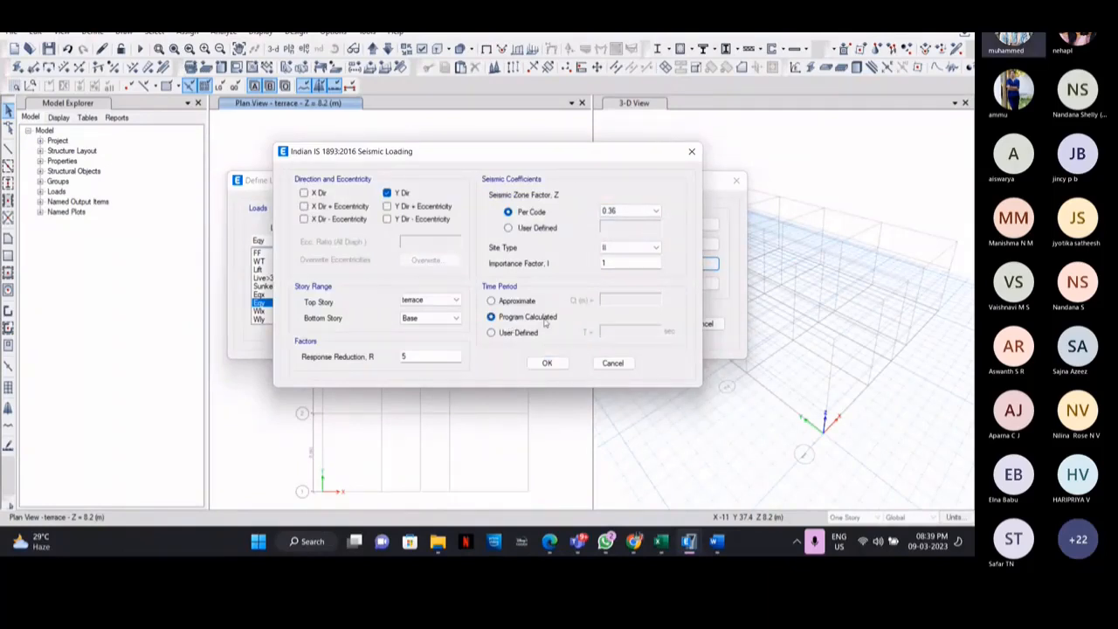
pyautogui.click(547, 363)
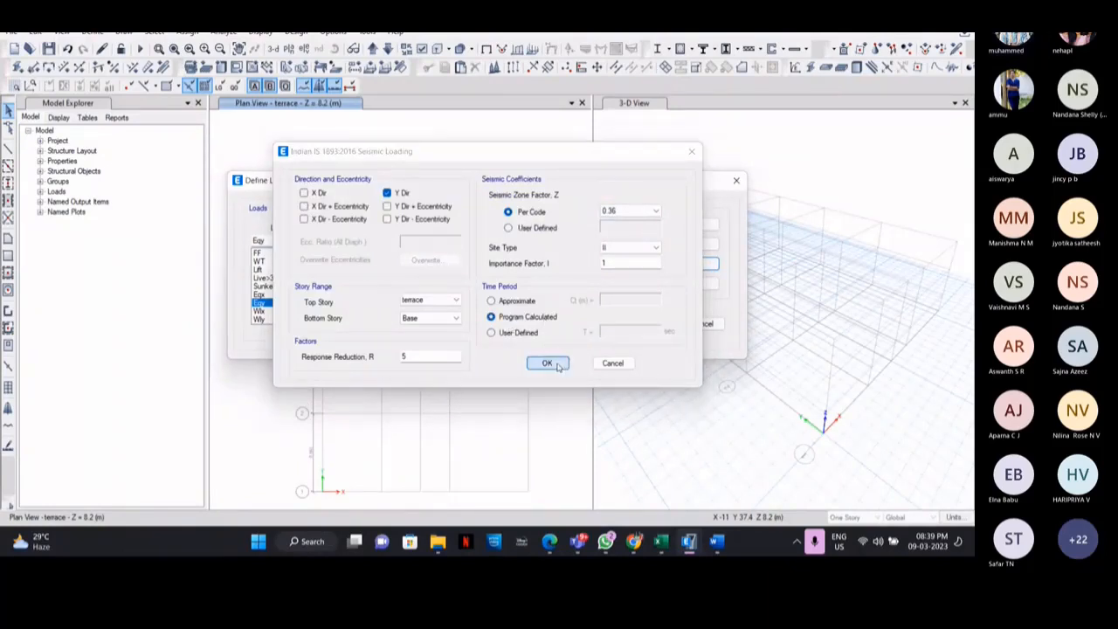
# Step: Examine the Indian IS 875:2015 wind load settings of the Wly pattern, and close the load pattern definitions
pyautogui.click(468, 320)
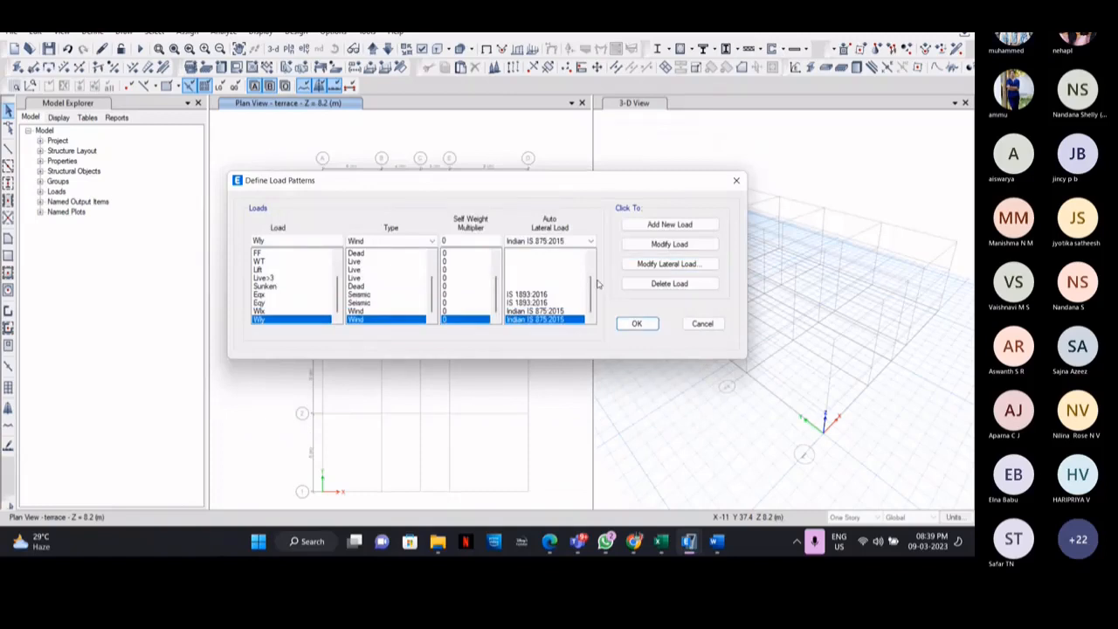
pyautogui.click(666, 264)
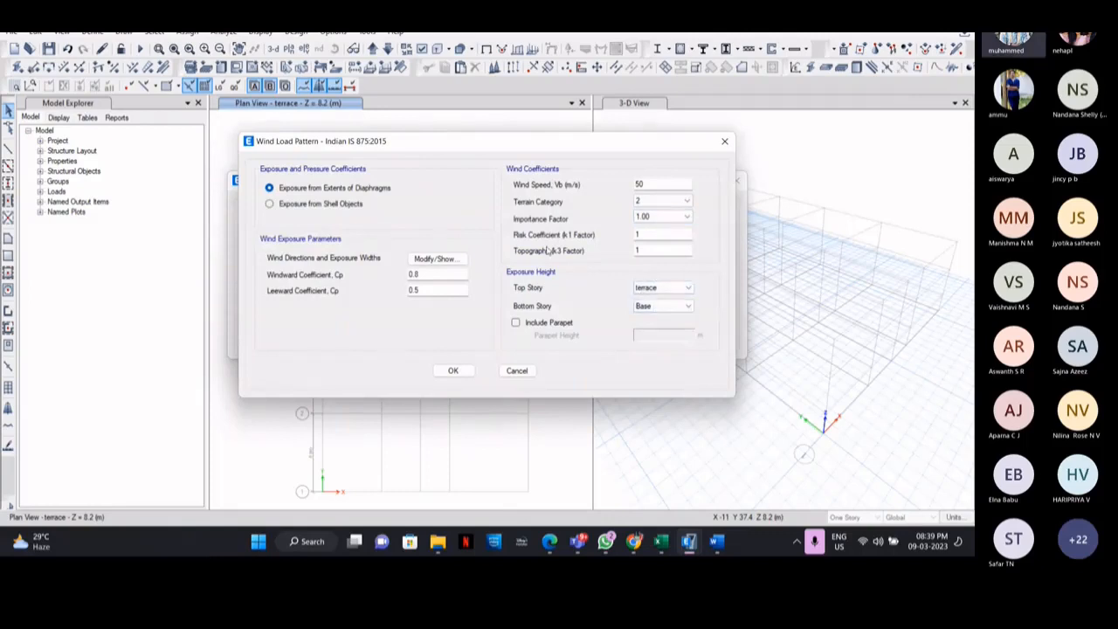
pyautogui.click(724, 142)
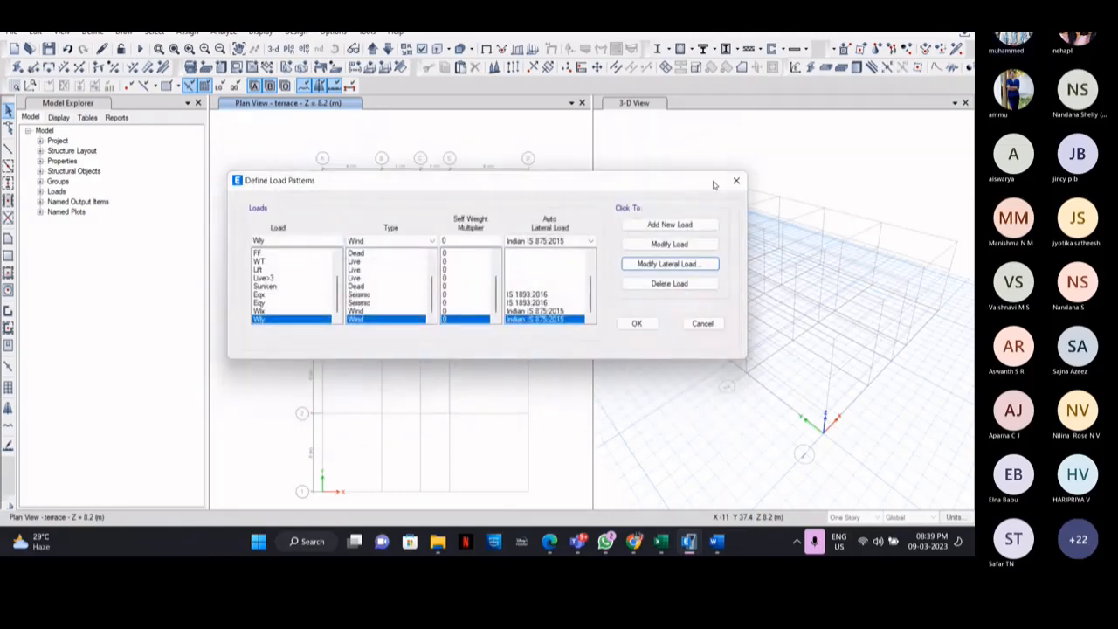
pyautogui.click(736, 182)
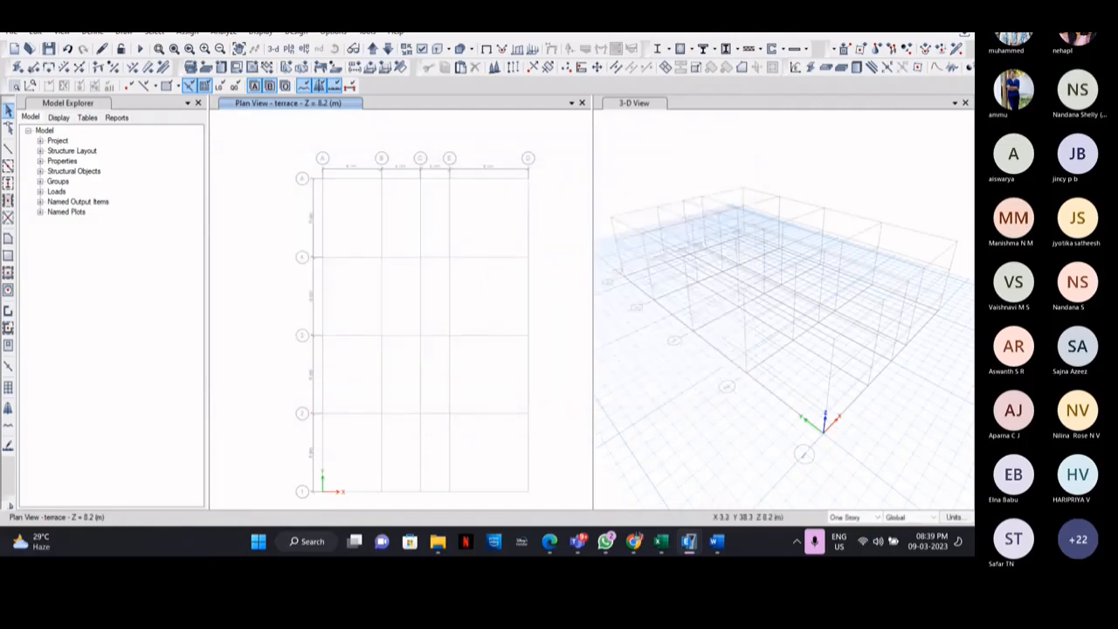
pyautogui.click(92, 32)
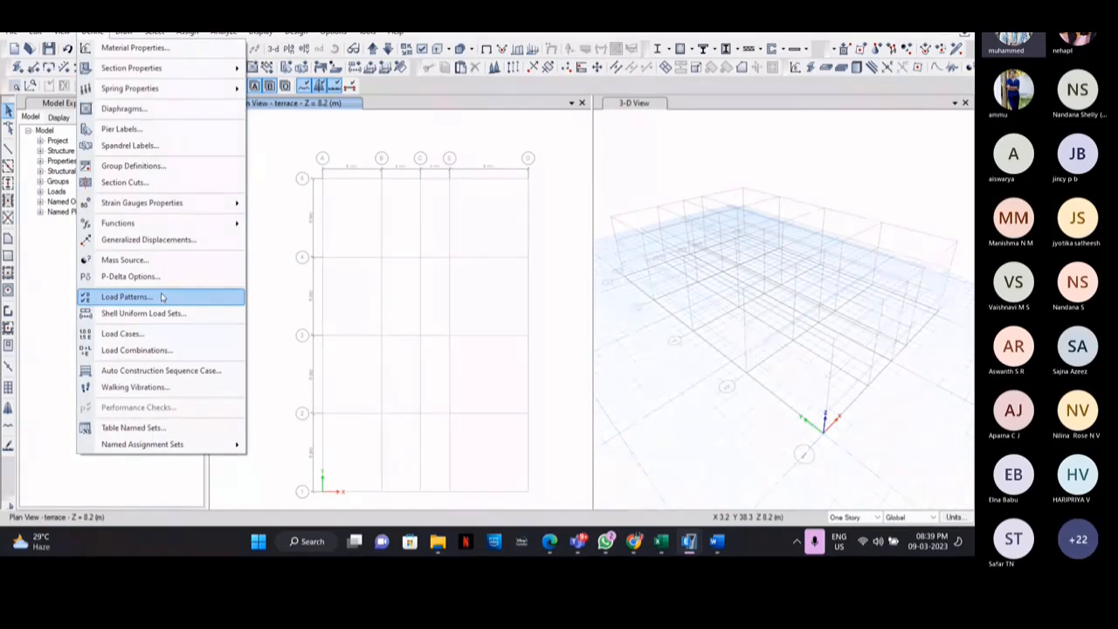
pyautogui.click(137, 351)
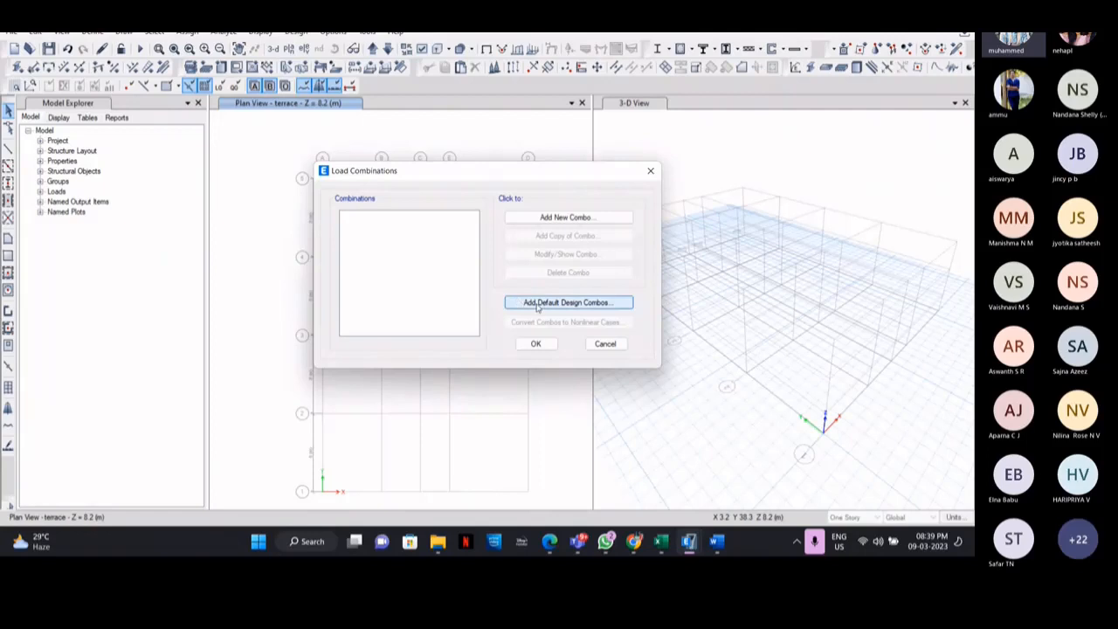
pyautogui.click(650, 171)
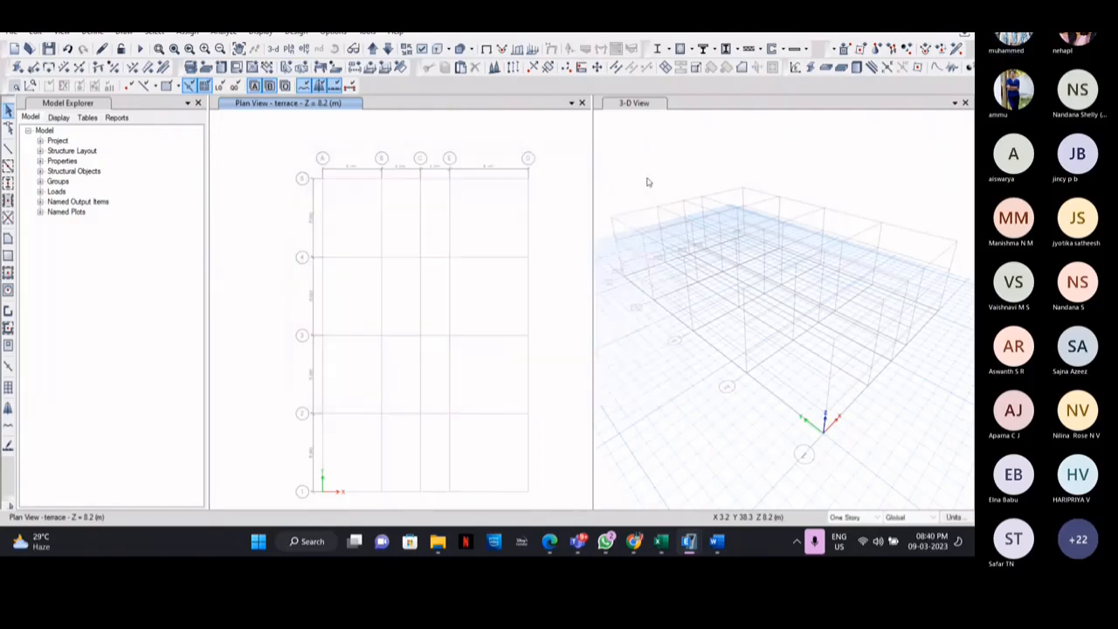
# Step: Try adding default Concrete Frame Design load combinations converted to editable user combinations, and close the load combinations without saving
pyautogui.click(96, 33)
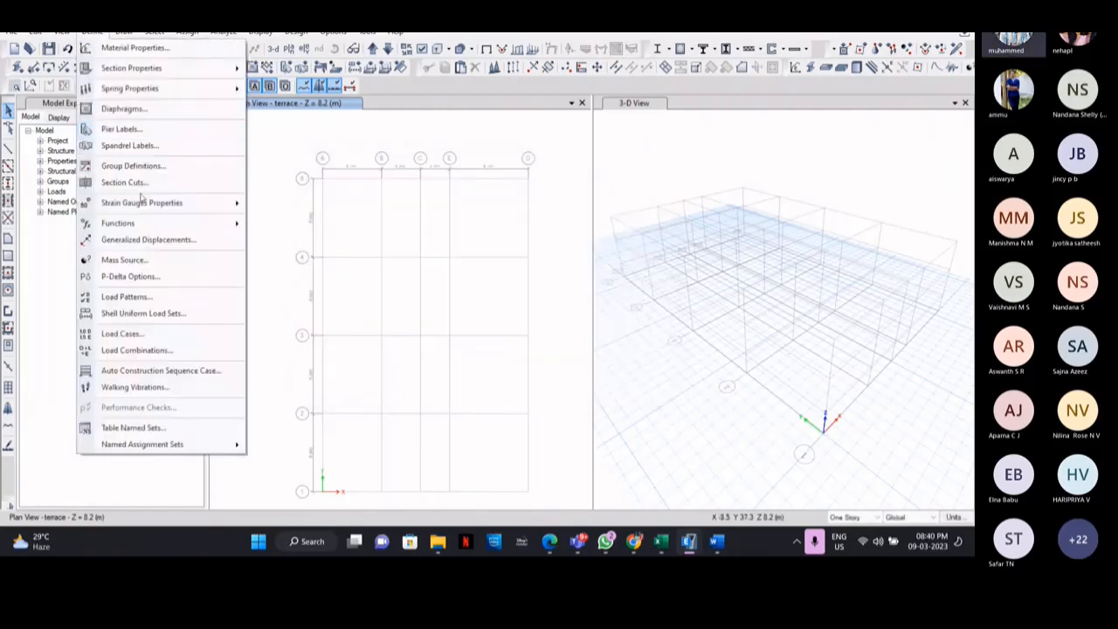
pyautogui.click(136, 351)
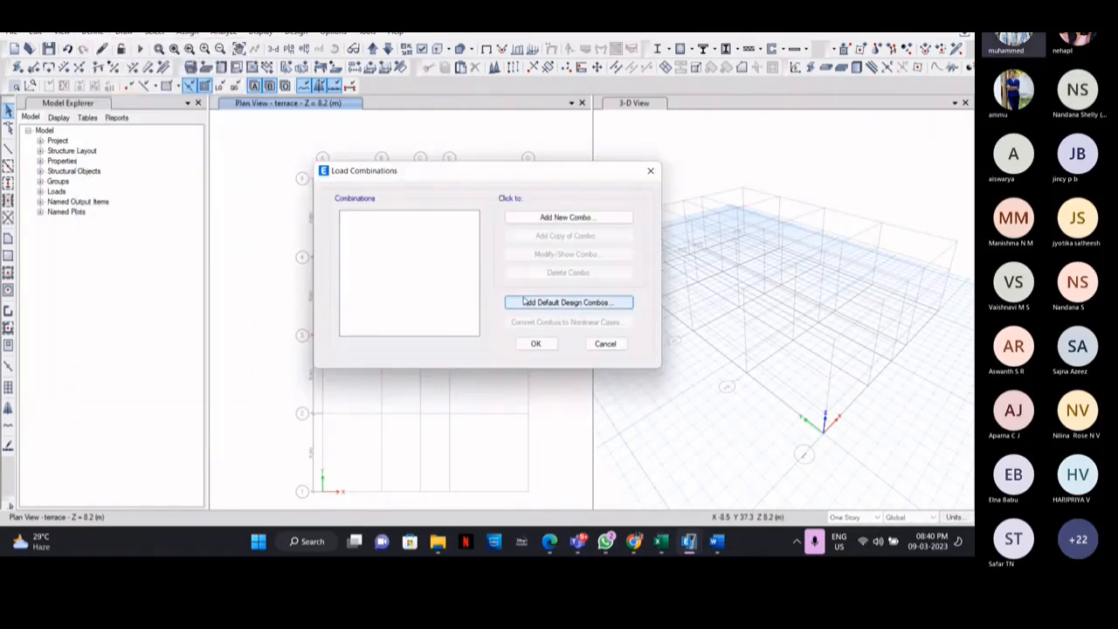
pyautogui.click(525, 303)
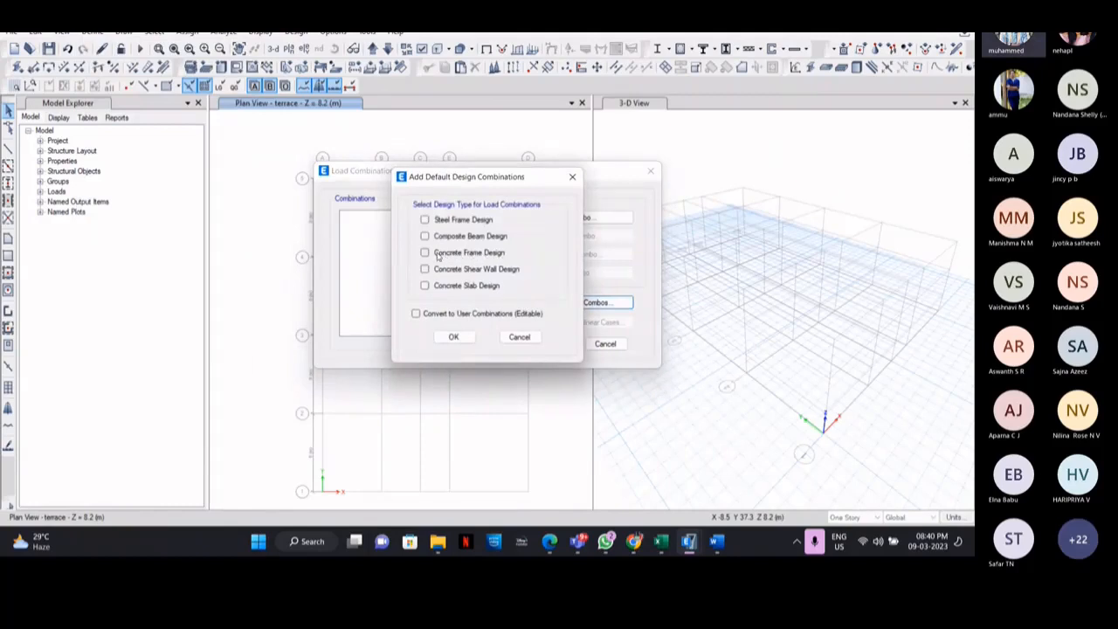
pyautogui.click(426, 253)
pyautogui.click(415, 315)
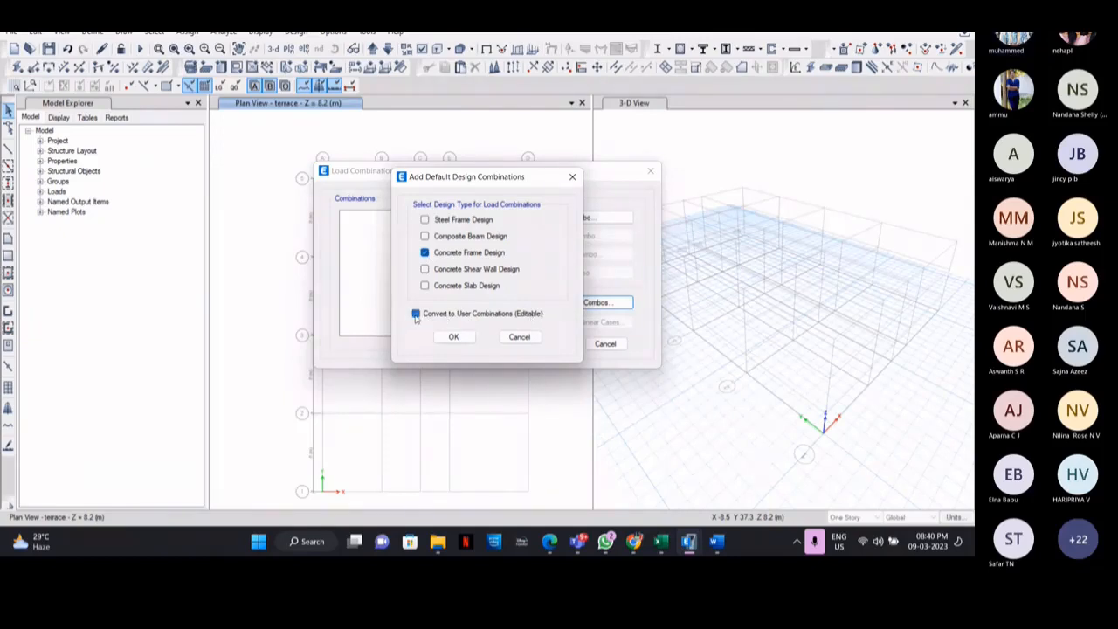
pyautogui.click(453, 337)
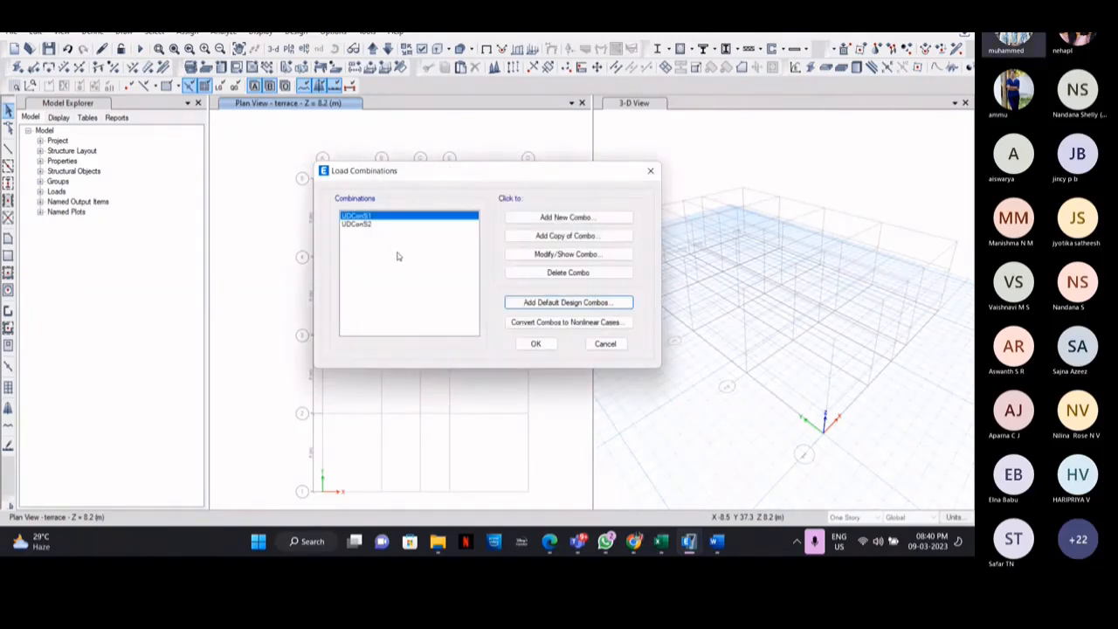
pyautogui.click(650, 171)
# Step: Add a load pattern wlx of type Wind with Indian IS 875:2015 as its auto lateral load
pyautogui.click(95, 32)
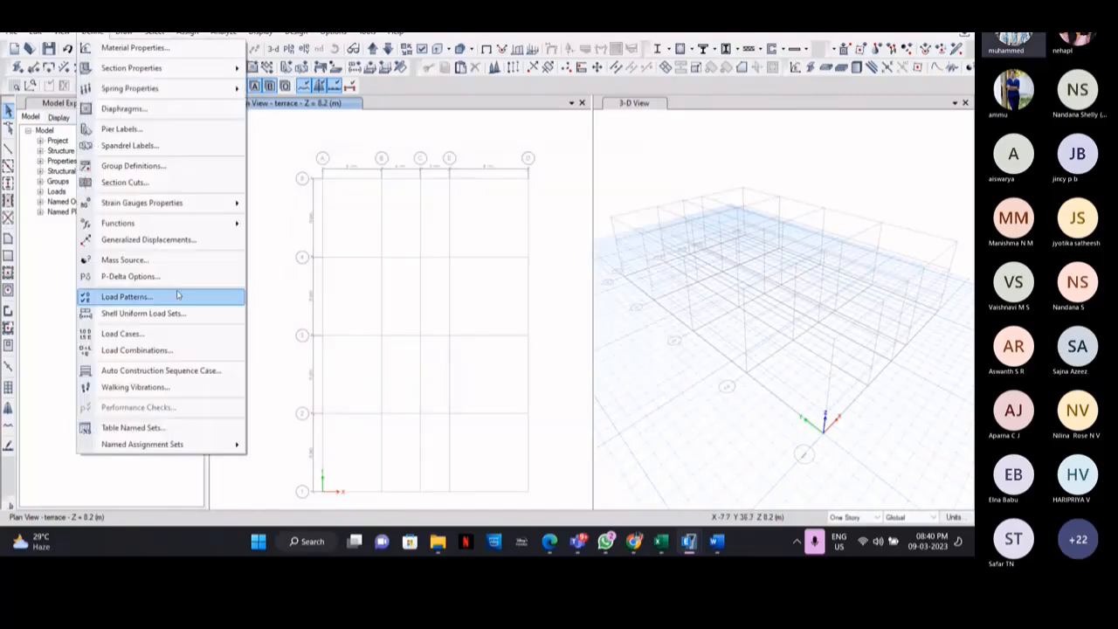
pyautogui.click(126, 296)
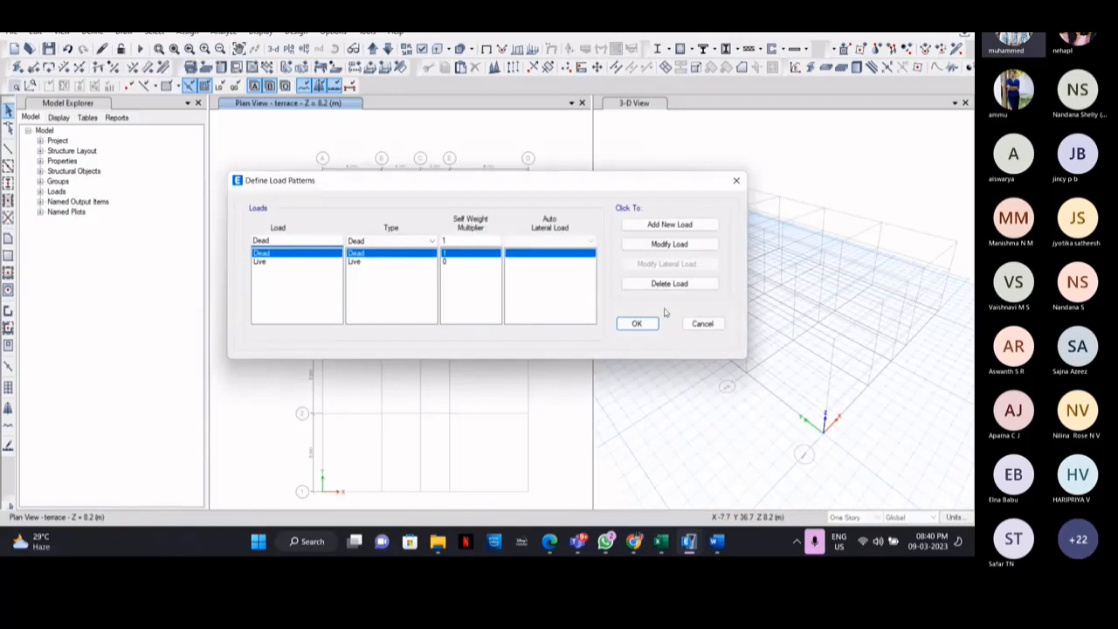
pyautogui.click(293, 255)
pyautogui.write('wlx')
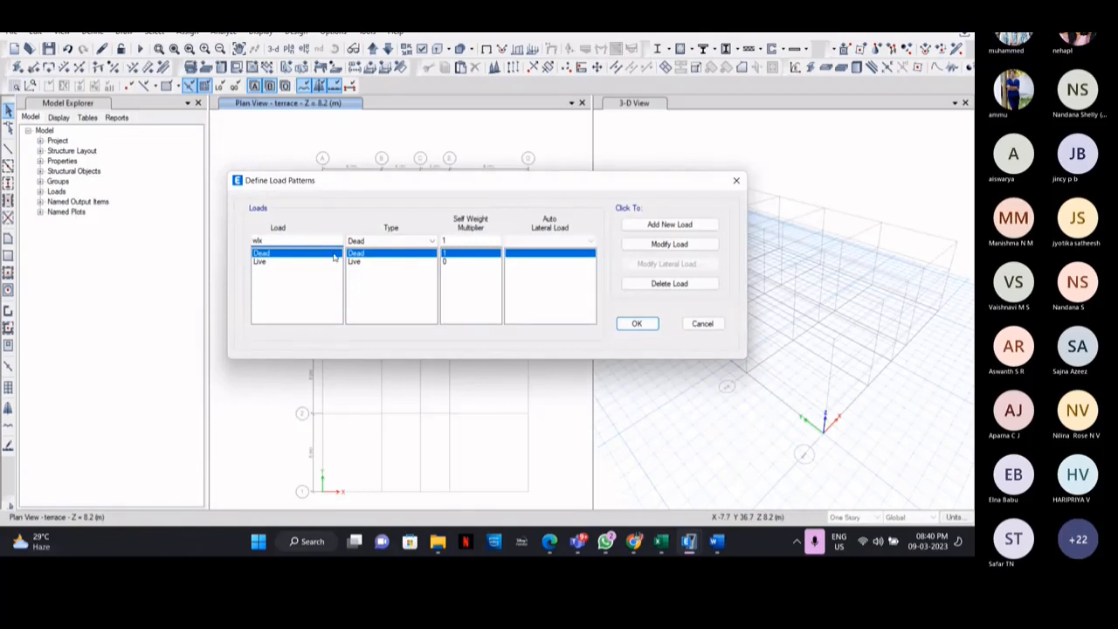
pyautogui.click(390, 242)
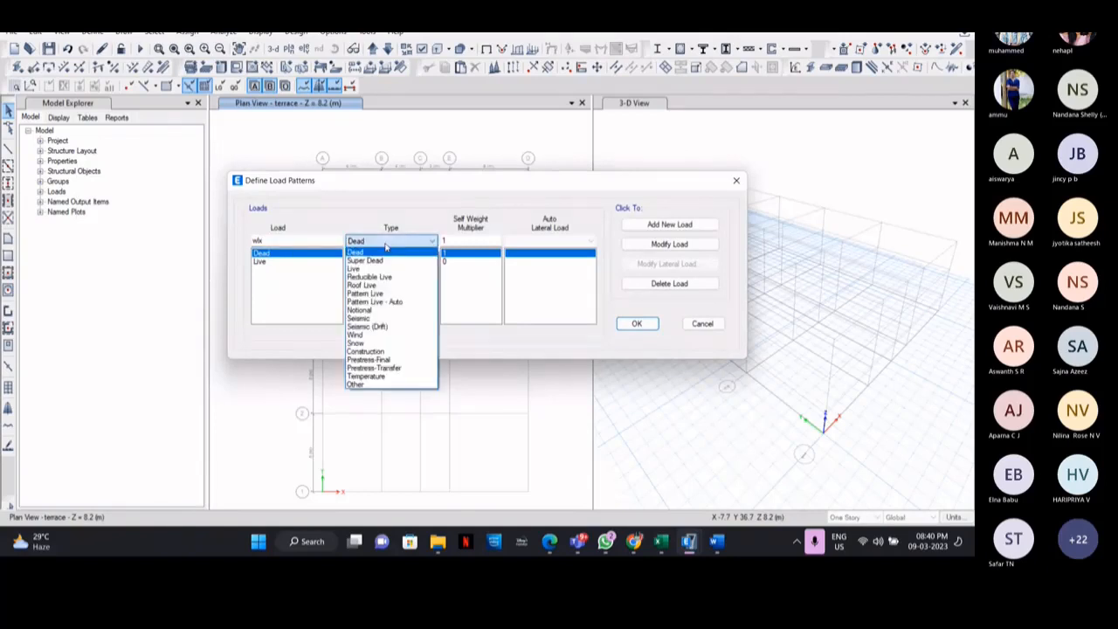
pyautogui.click(390, 336)
pyautogui.click(545, 242)
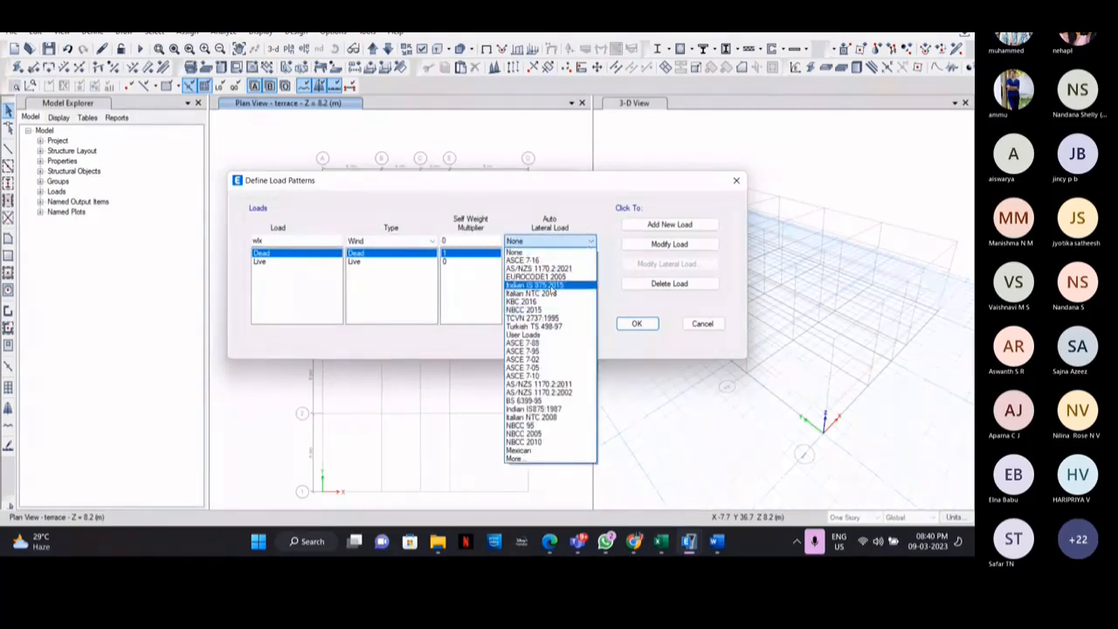
pyautogui.click(551, 285)
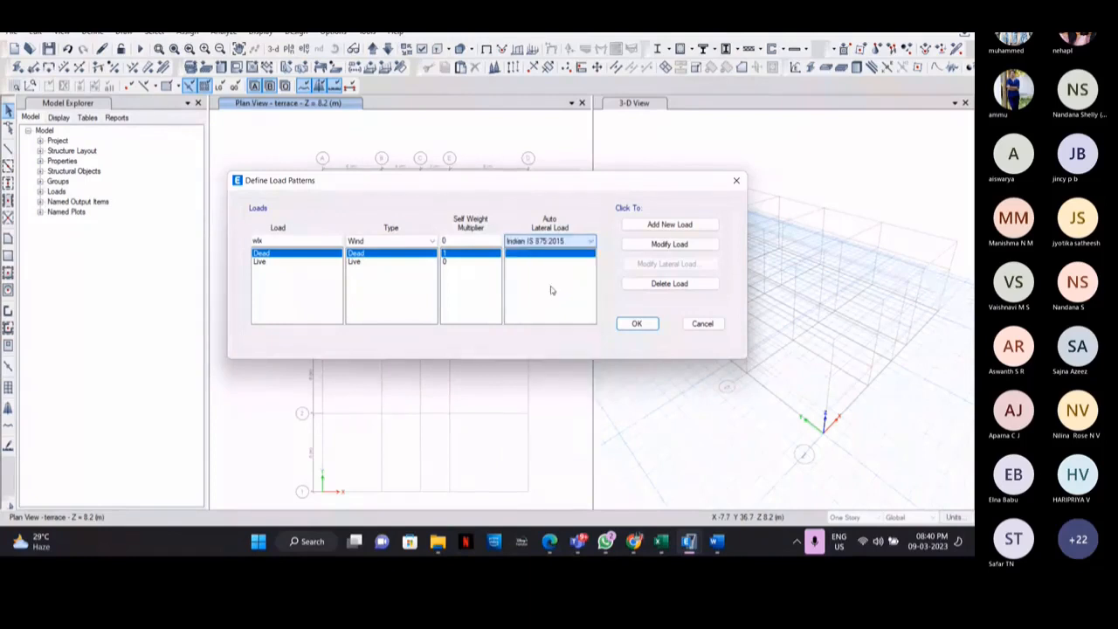
pyautogui.click(669, 224)
# Step: Add a second Wind load pattern named wly, also using Indian IS 875:2015
pyautogui.click(272, 240)
pyautogui.press('BackSpace')
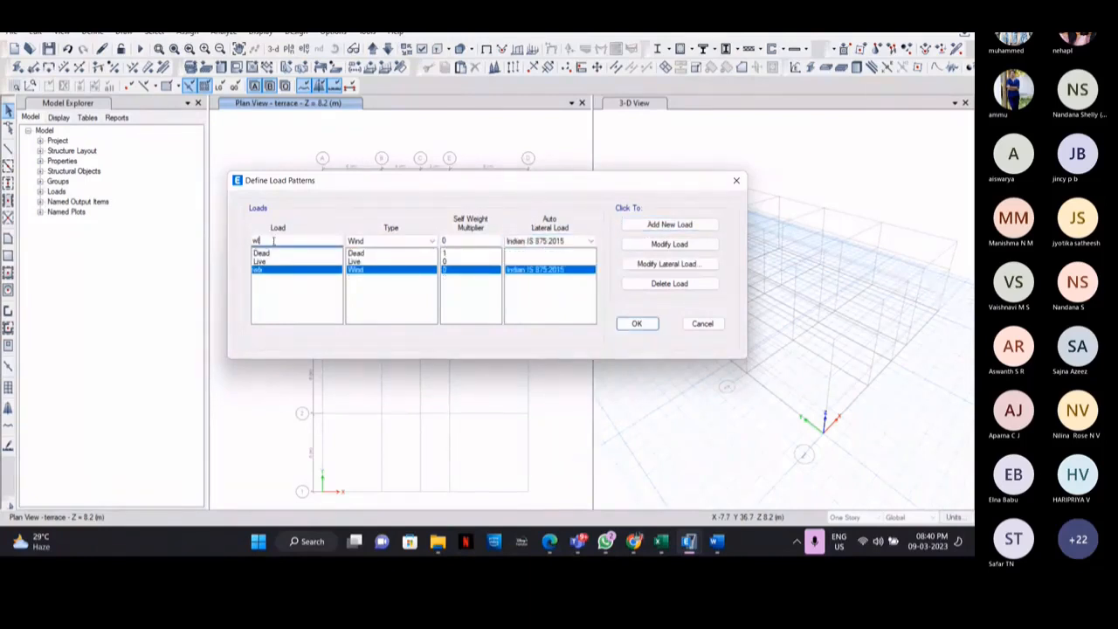
pyautogui.write('y')
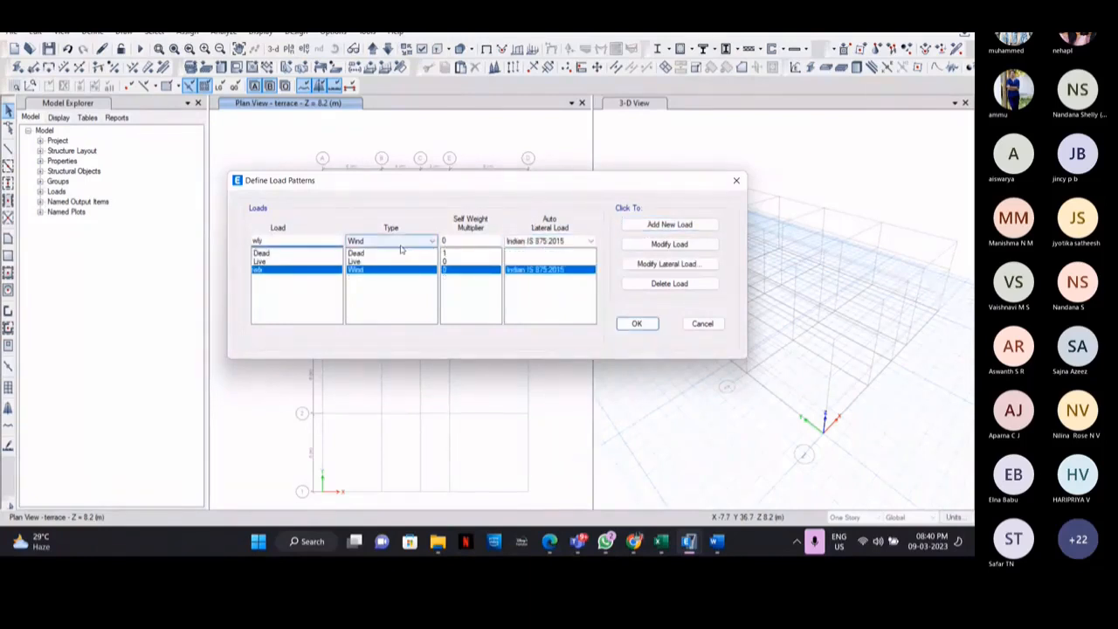
pyautogui.click(639, 225)
# Step: Add a load pattern Eqx of type Seismic with IS 1893:2016 as its auto lateral load
pyautogui.moveTo(289, 239); pyautogui.dragTo(205, 232)
pyautogui.write('Eqx')
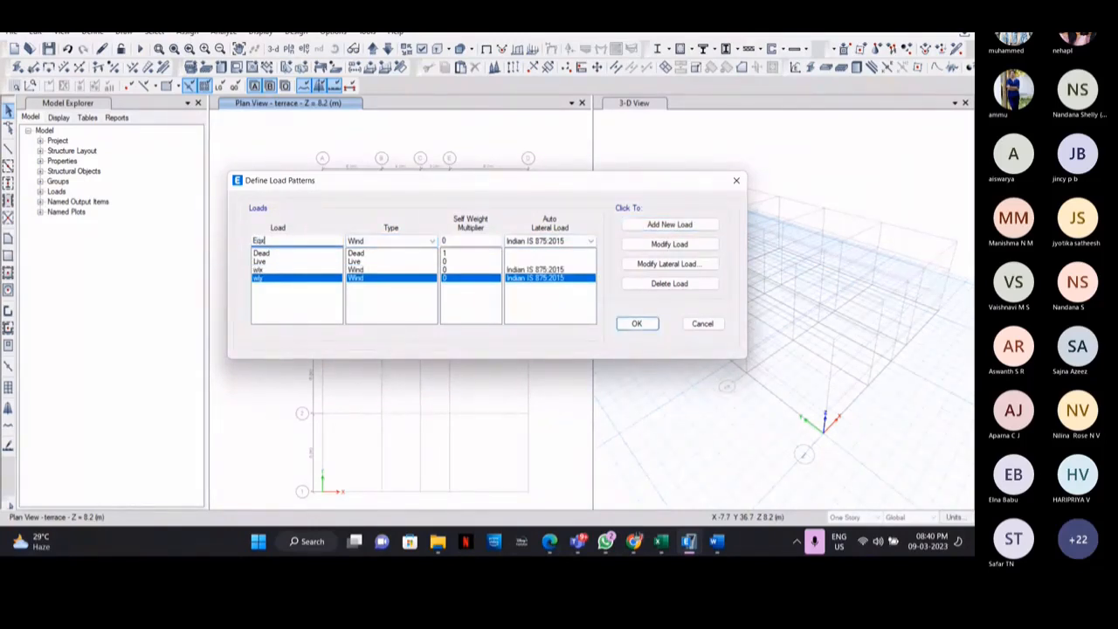
pyautogui.click(391, 240)
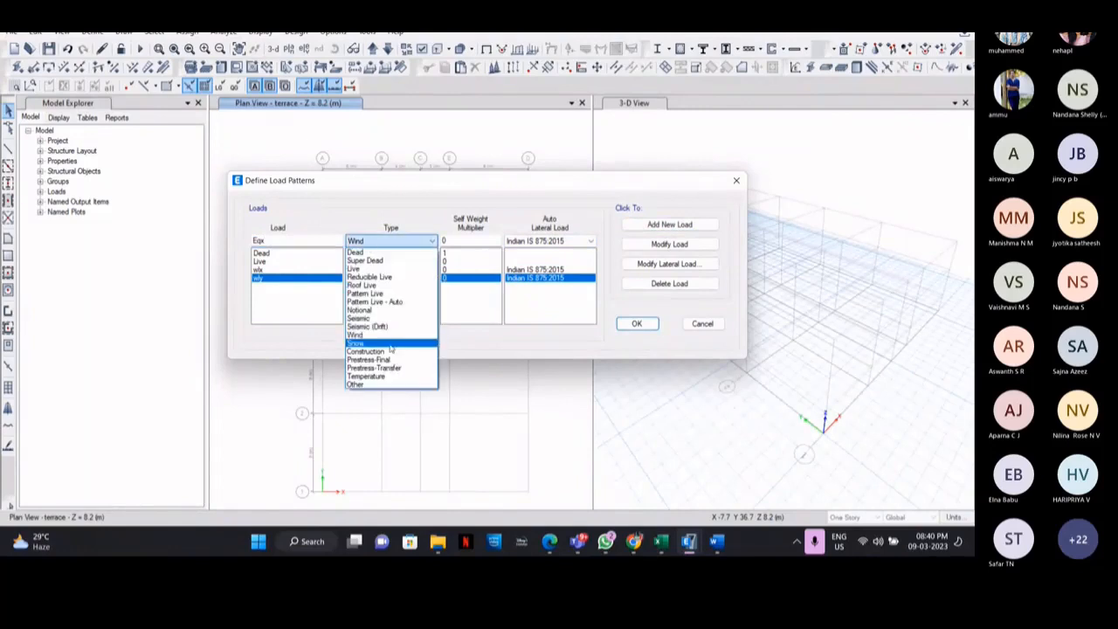
pyautogui.click(367, 318)
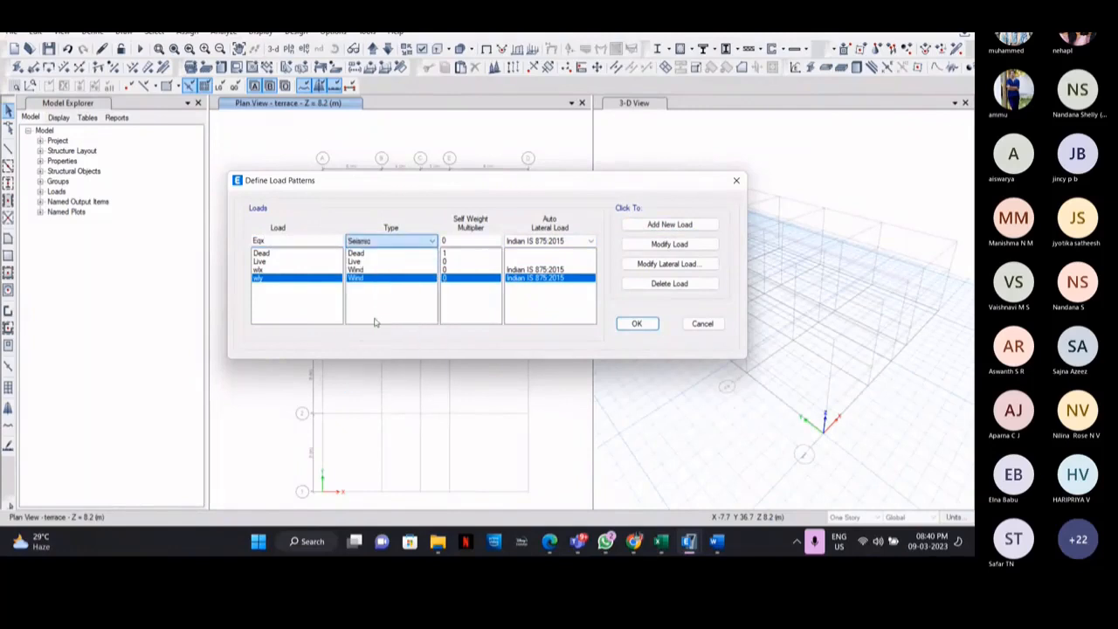
pyautogui.click(552, 241)
pyautogui.click(546, 290)
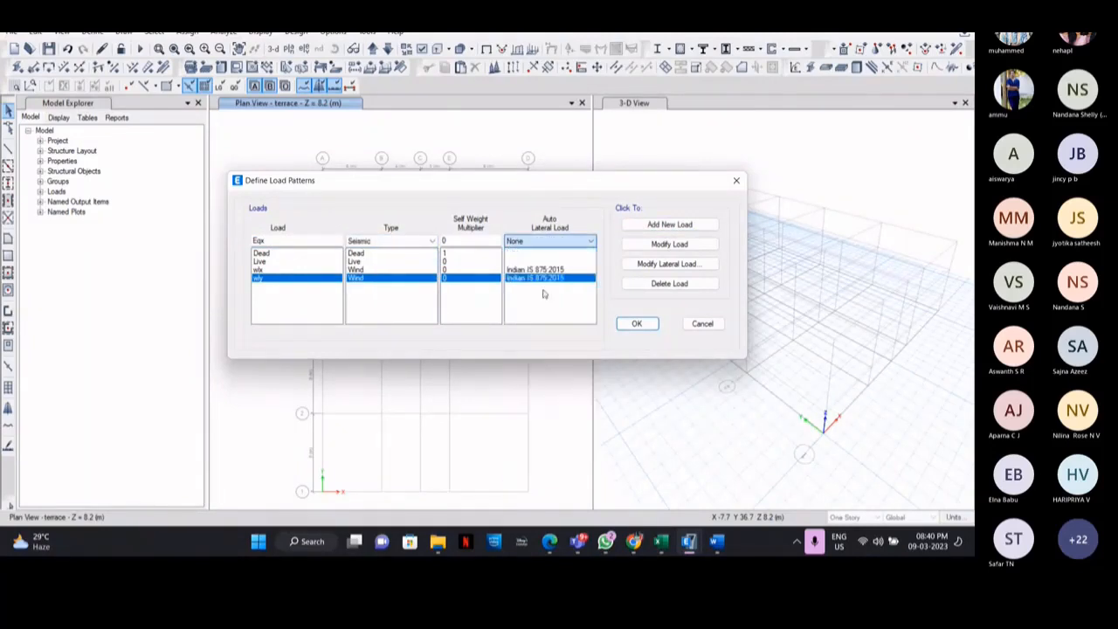
pyautogui.click(669, 225)
# Step: Add a second Seismic load pattern named Eqy, also using IS 1893:2016
pyautogui.click(312, 241)
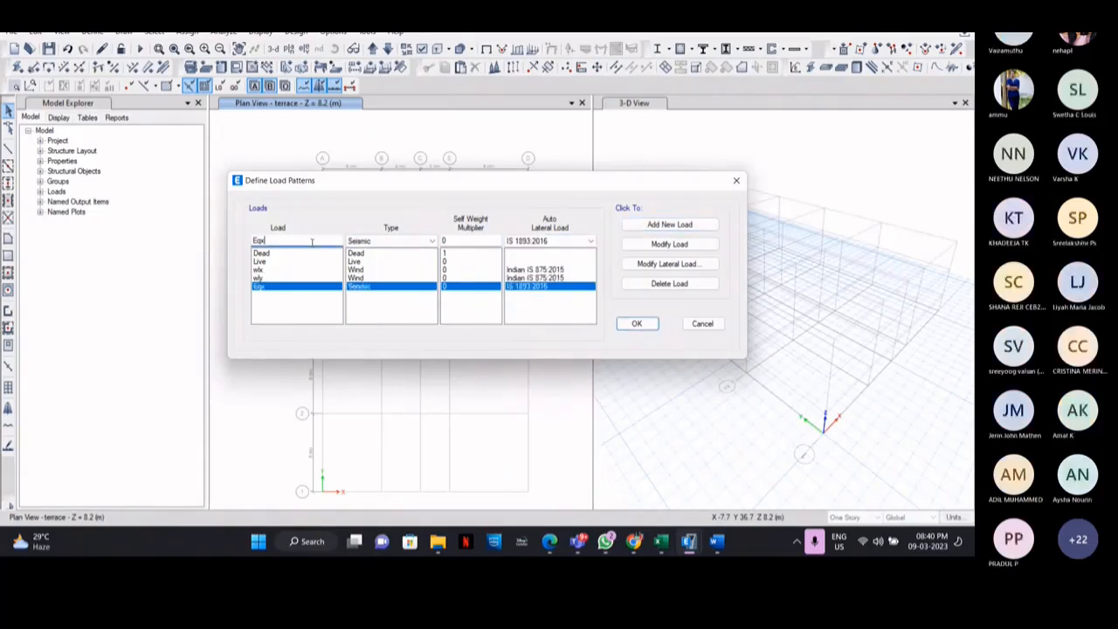
pyautogui.write('y')
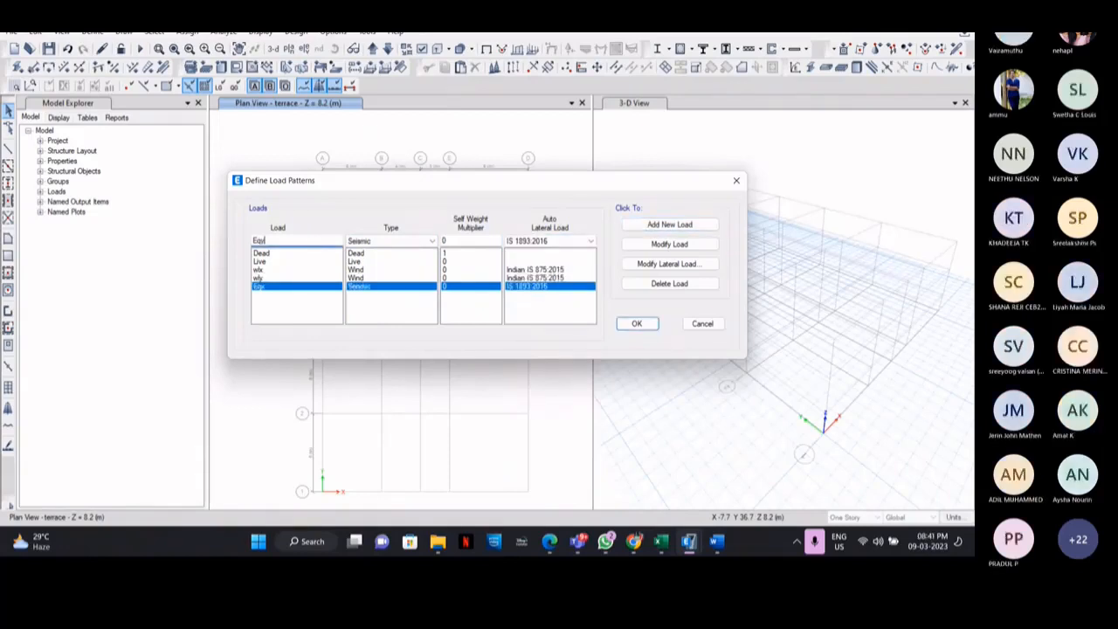
pyautogui.click(657, 225)
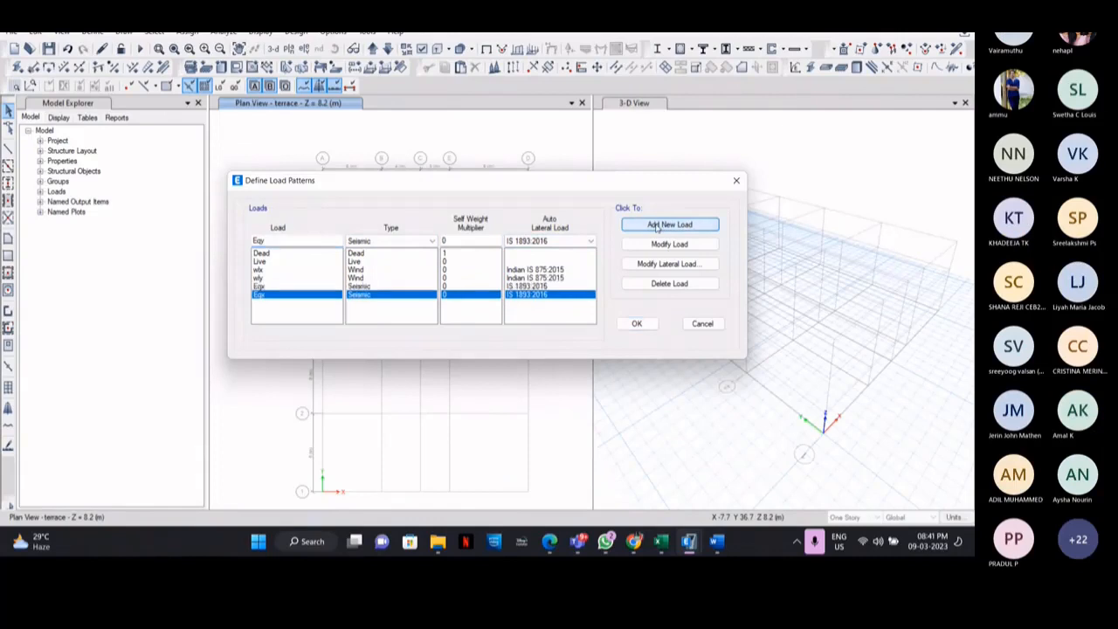
# Step: Add a load pattern ff of type Dead with a self weight multiplier of 0
pyautogui.doubleClick(281, 241)
pyautogui.write('ff')
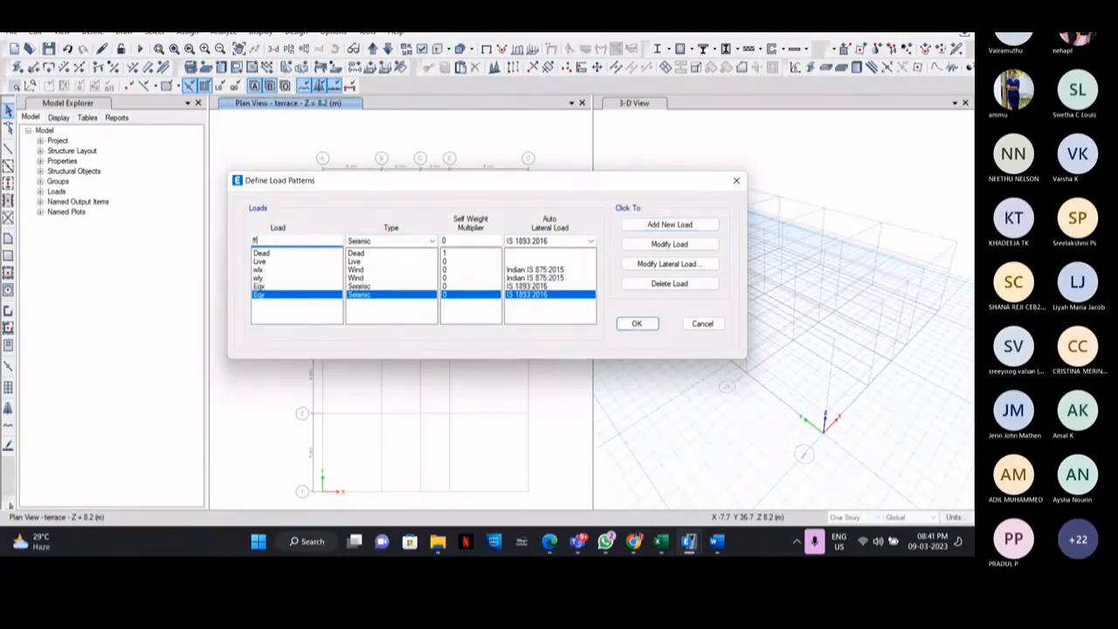
pyautogui.click(393, 242)
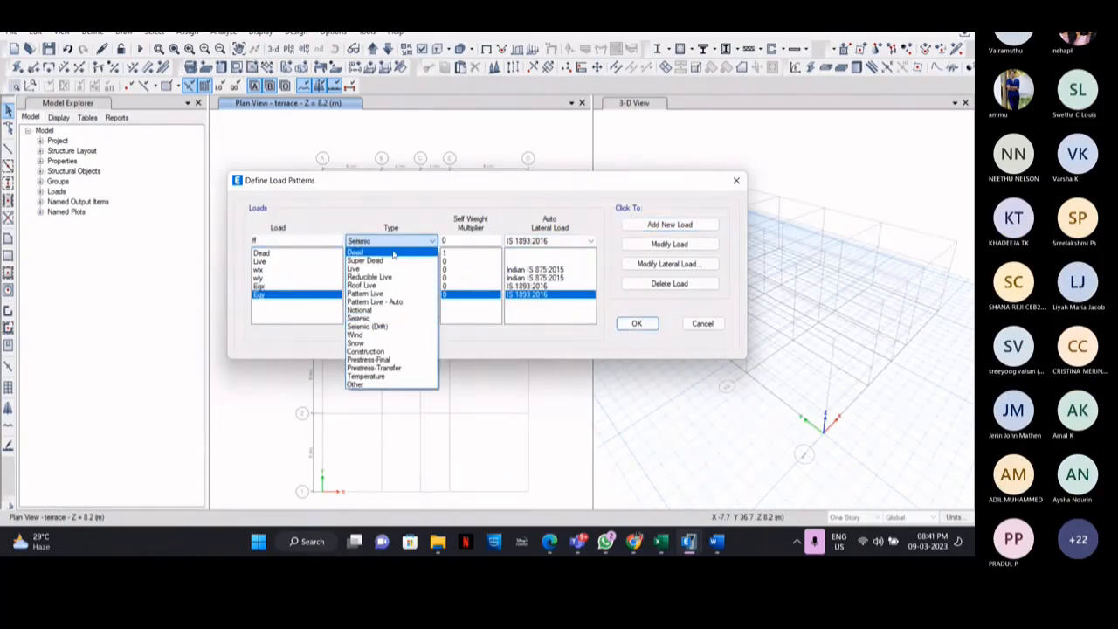
pyautogui.click(392, 253)
pyautogui.click(478, 243)
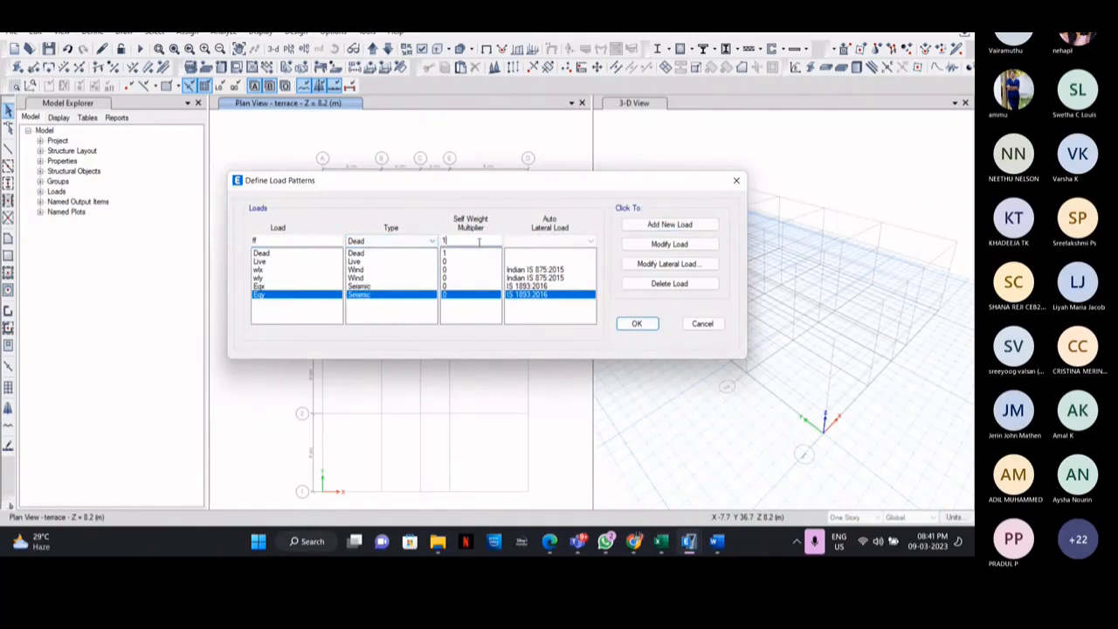
pyautogui.write('0')
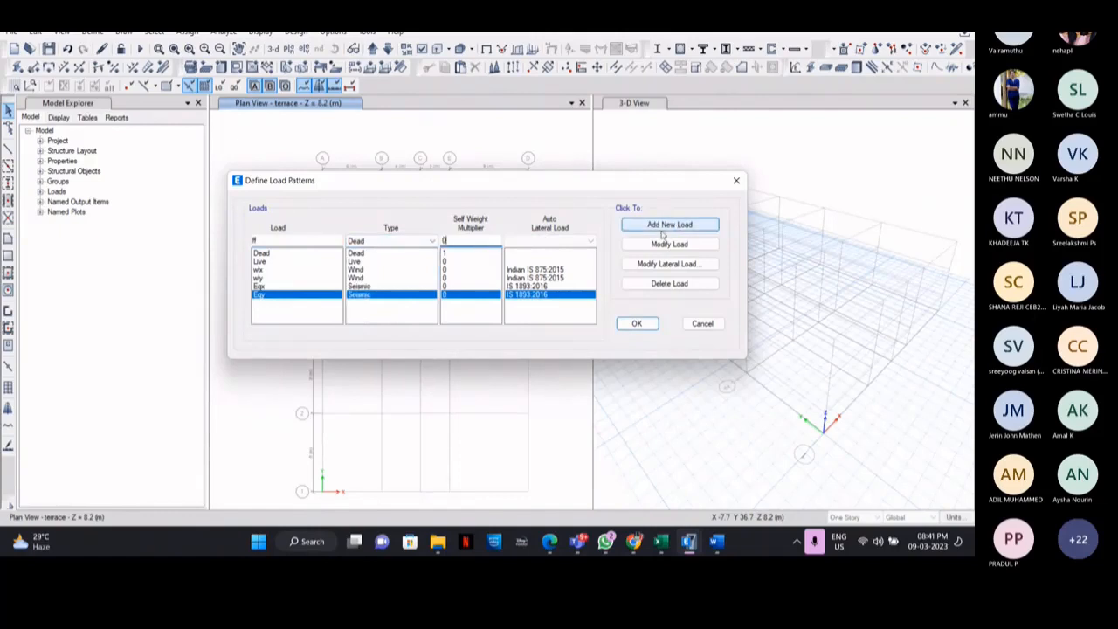
pyautogui.click(669, 224)
# Step: Add a Dead load pattern named wall load with self weight multiplier 0, and accept the load pattern definitions
pyautogui.doubleClick(259, 240)
pyautogui.write('w')
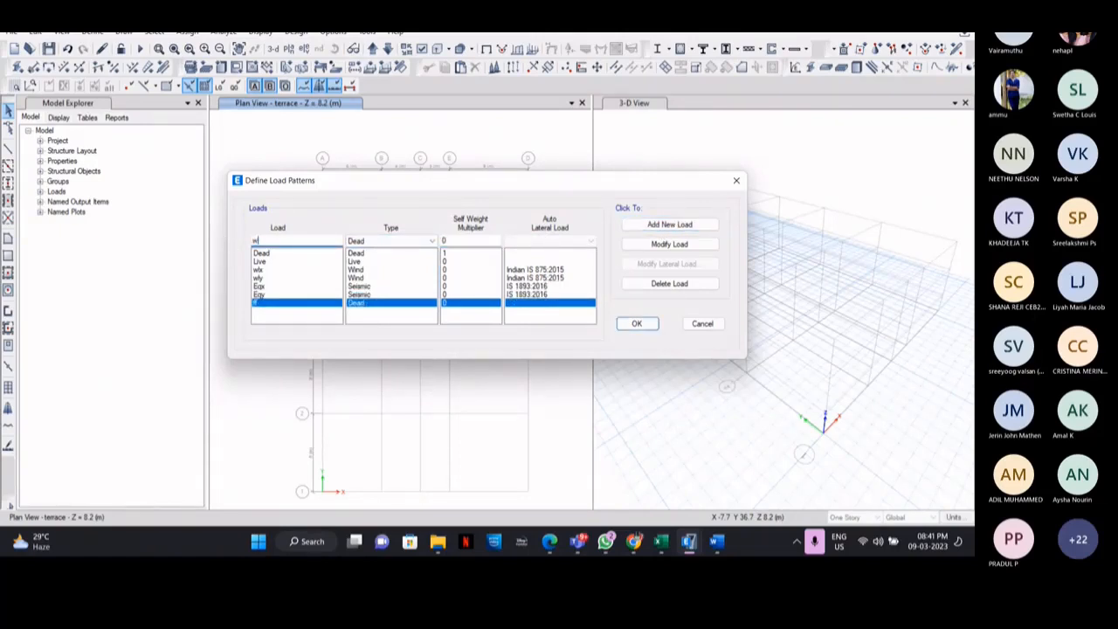
pyautogui.write('all load')
pyautogui.click(652, 229)
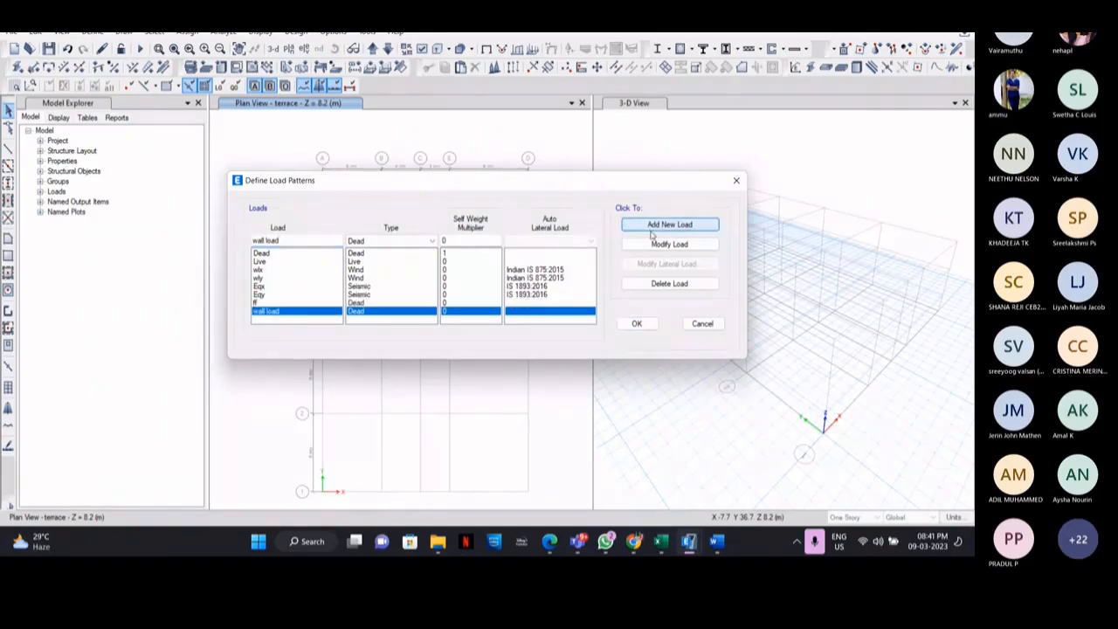
pyautogui.click(637, 323)
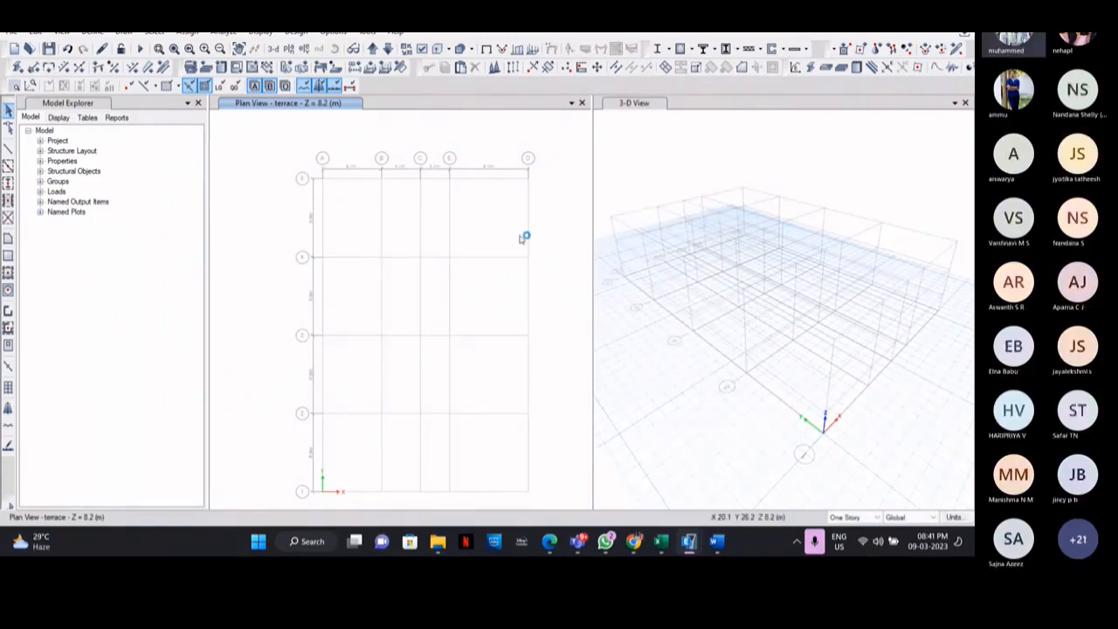
# Step: Add the default Concrete Frame Design load combinations, converted to editable user combinations, and look through the resulting list
pyautogui.click(92, 33)
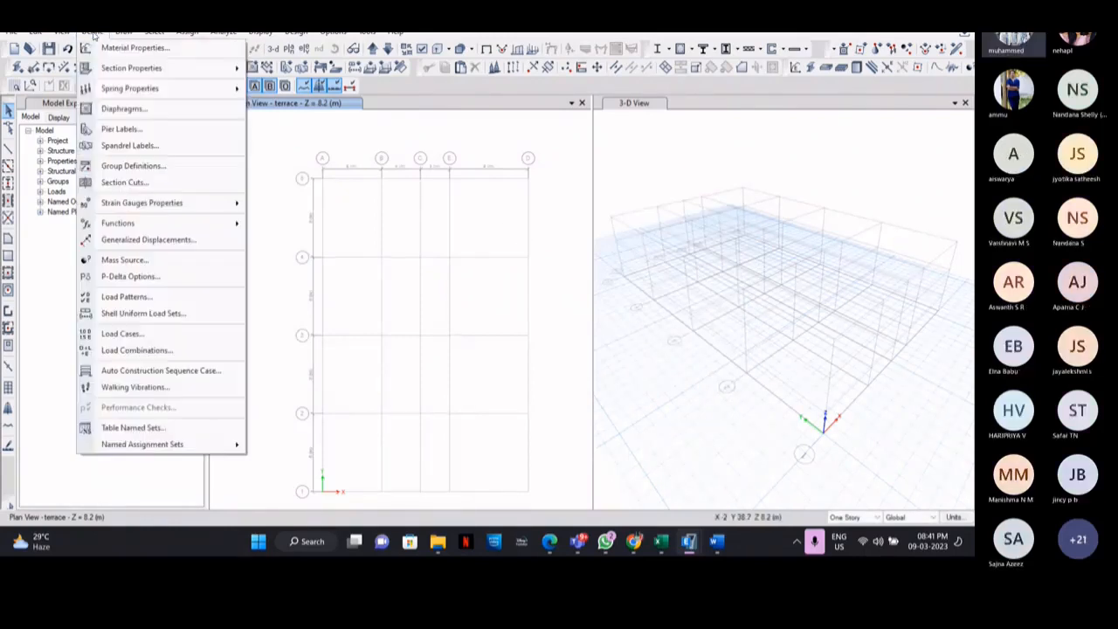
pyautogui.click(172, 354)
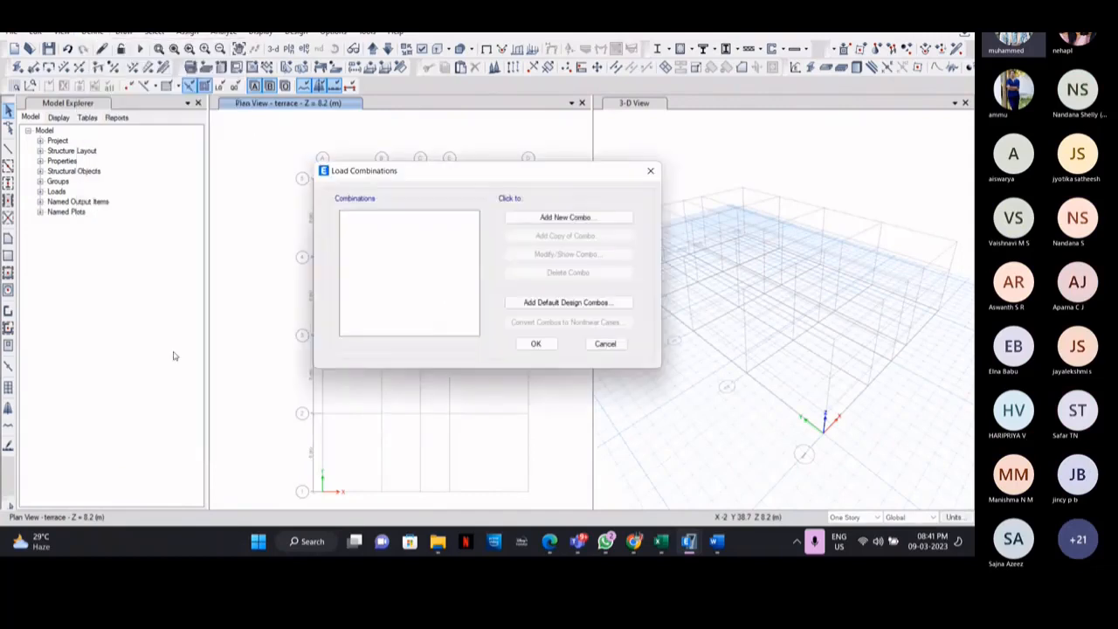
pyautogui.click(564, 303)
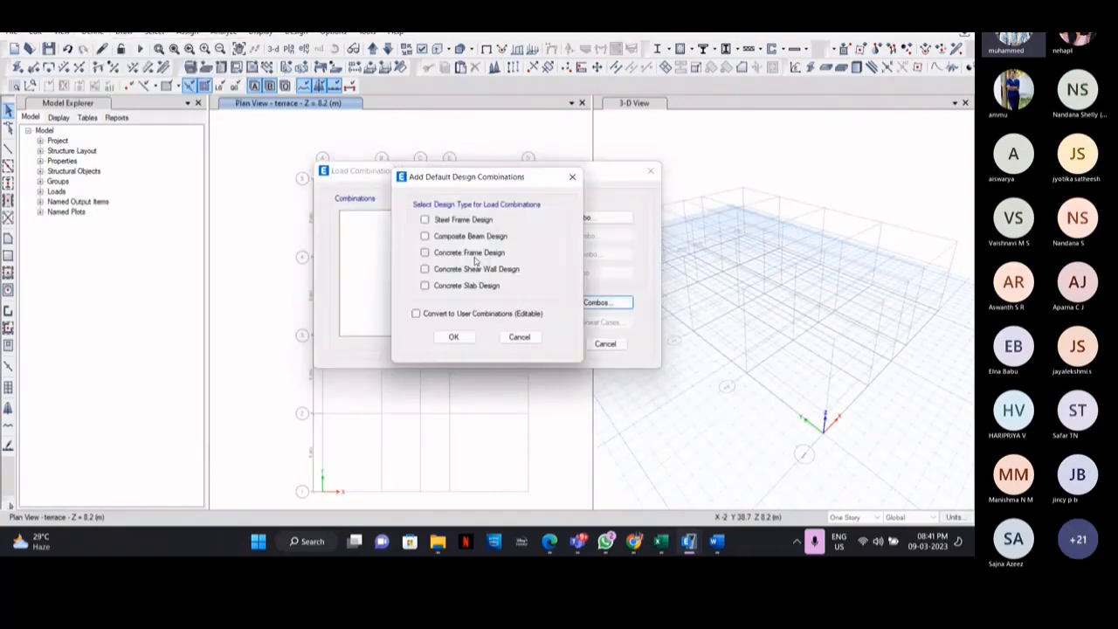
pyautogui.click(424, 253)
pyautogui.click(418, 314)
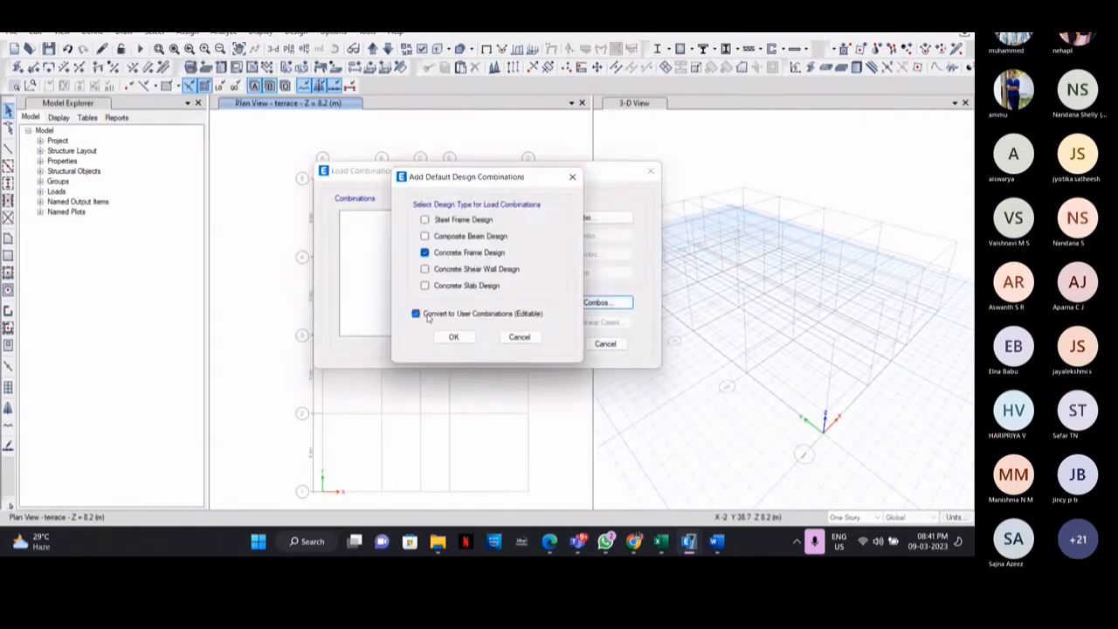
pyautogui.click(453, 337)
pyautogui.scroll(-4, 373, 329)
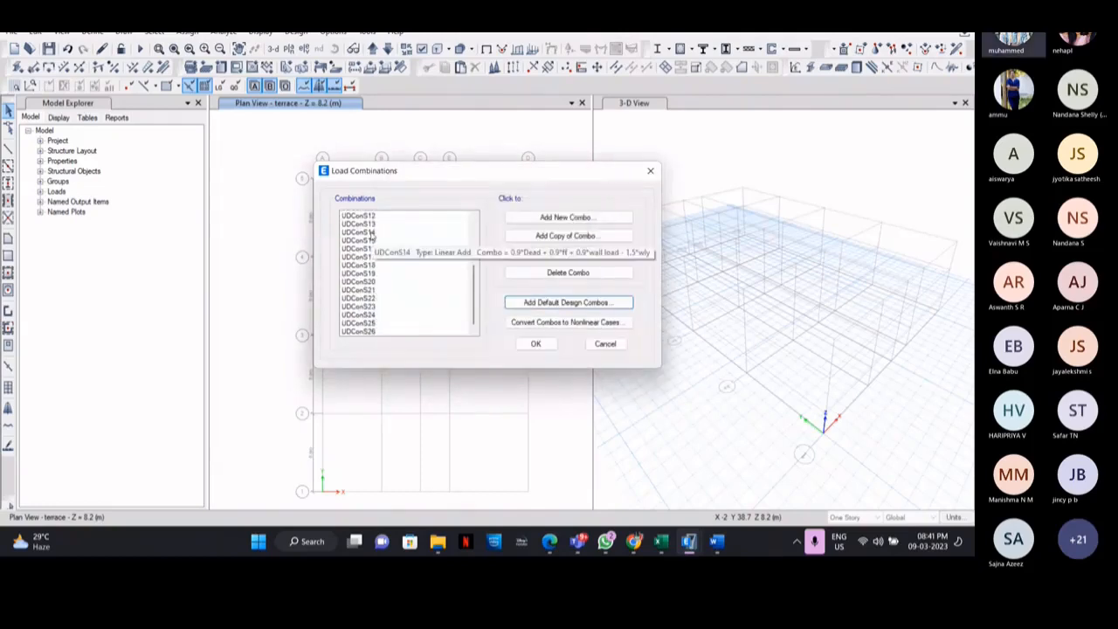
# Step: Review the start of the generated load combination list and accept the load combinations
pyautogui.scroll(4, 380, 252)
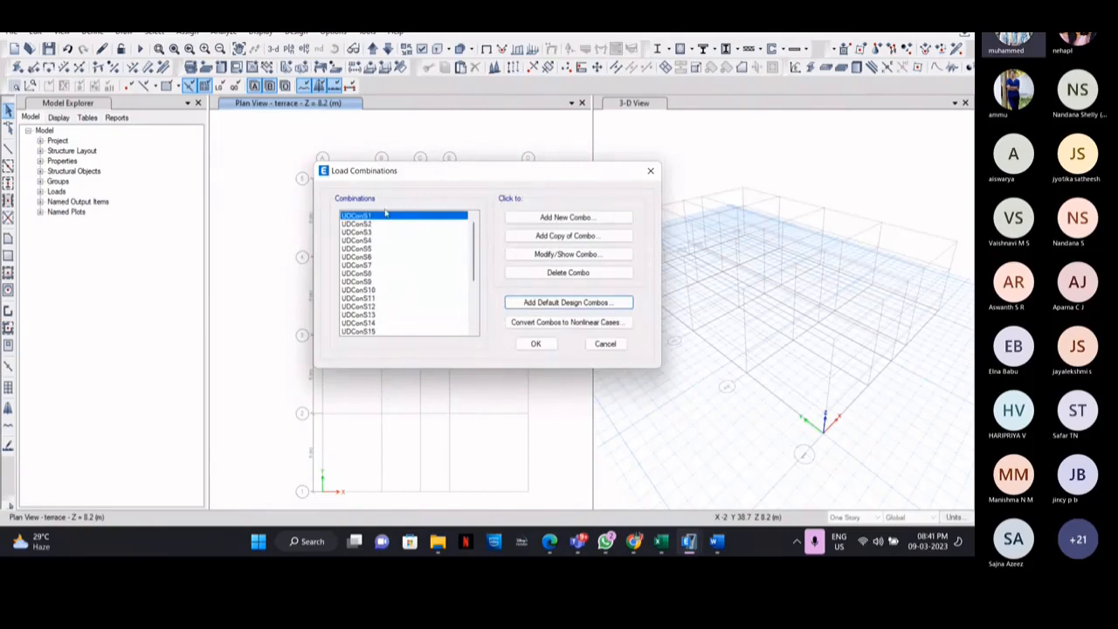
pyautogui.click(538, 347)
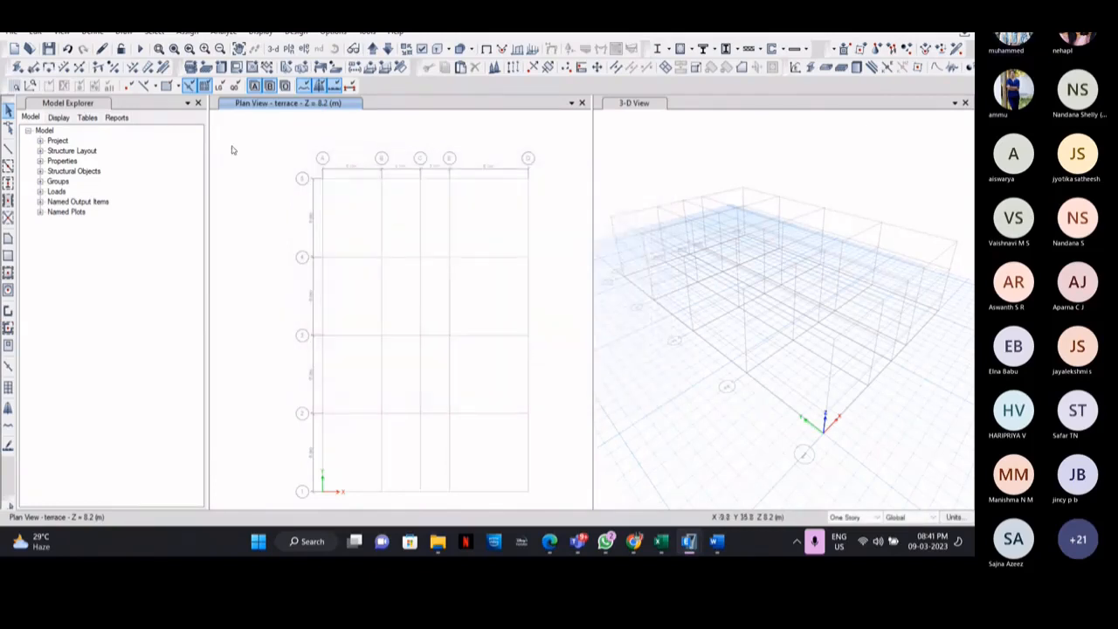
# Step: Switch to the PowerPoint presentation in Edge and show the slide on importing a DXF file
pyautogui.click(550, 542)
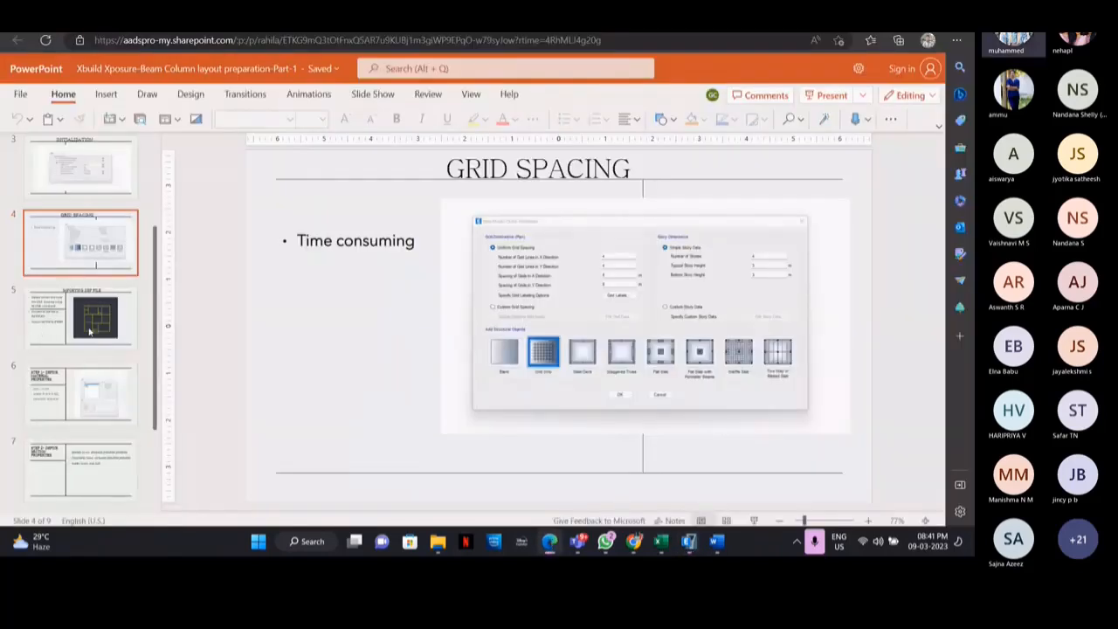
pyautogui.click(90, 328)
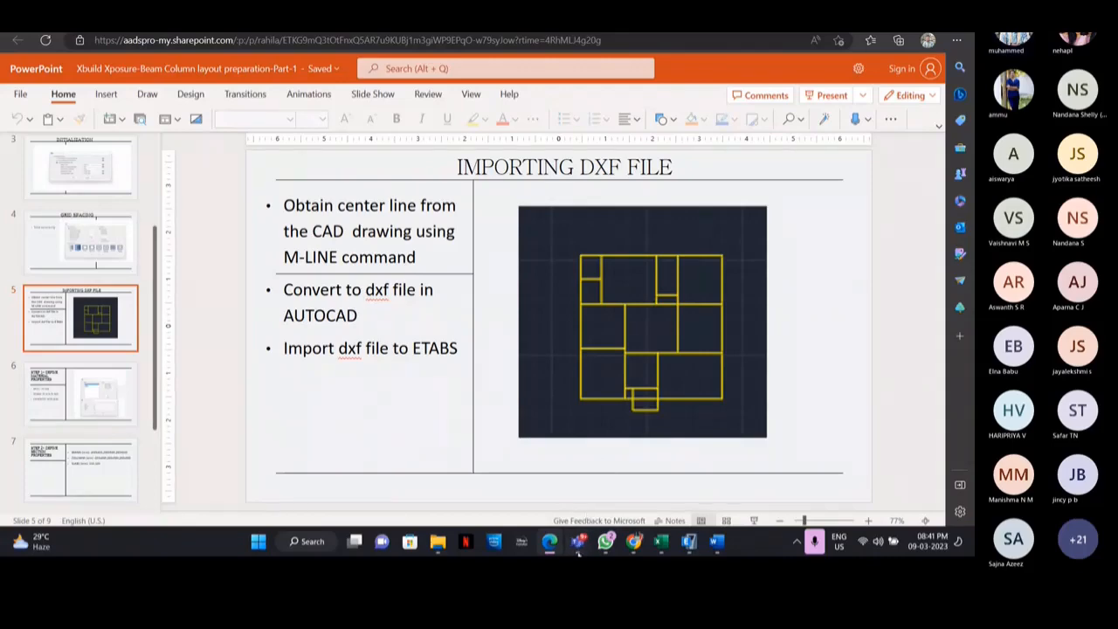
# Step: Switch to the Teams meeting, mute the microphone and stop sharing the screen
pyautogui.moveTo(577, 540)
pyautogui.click(594, 425)
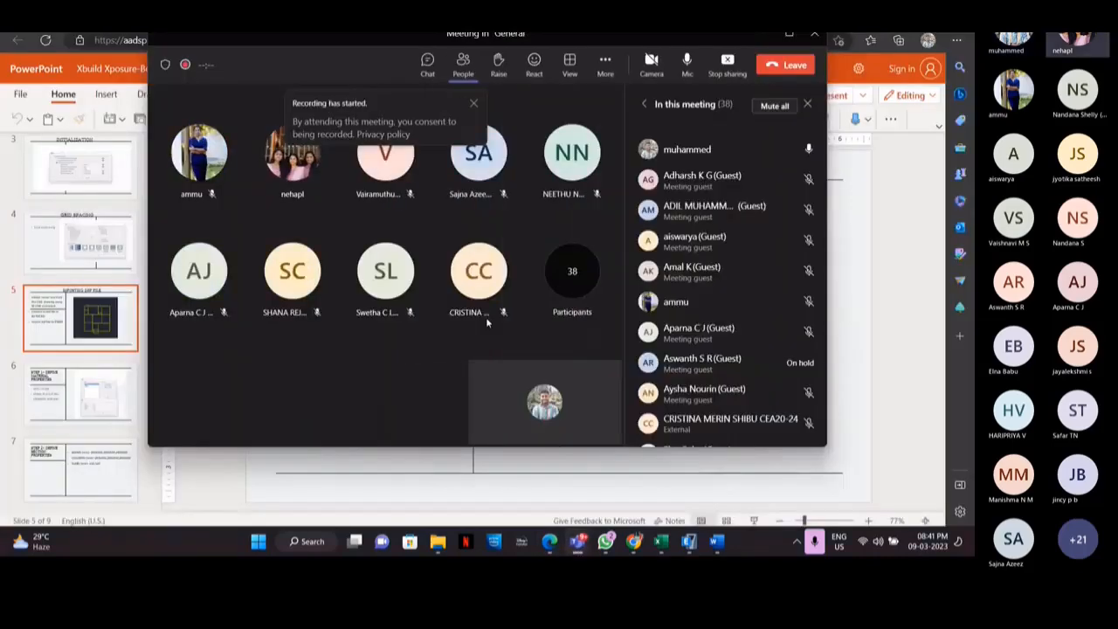
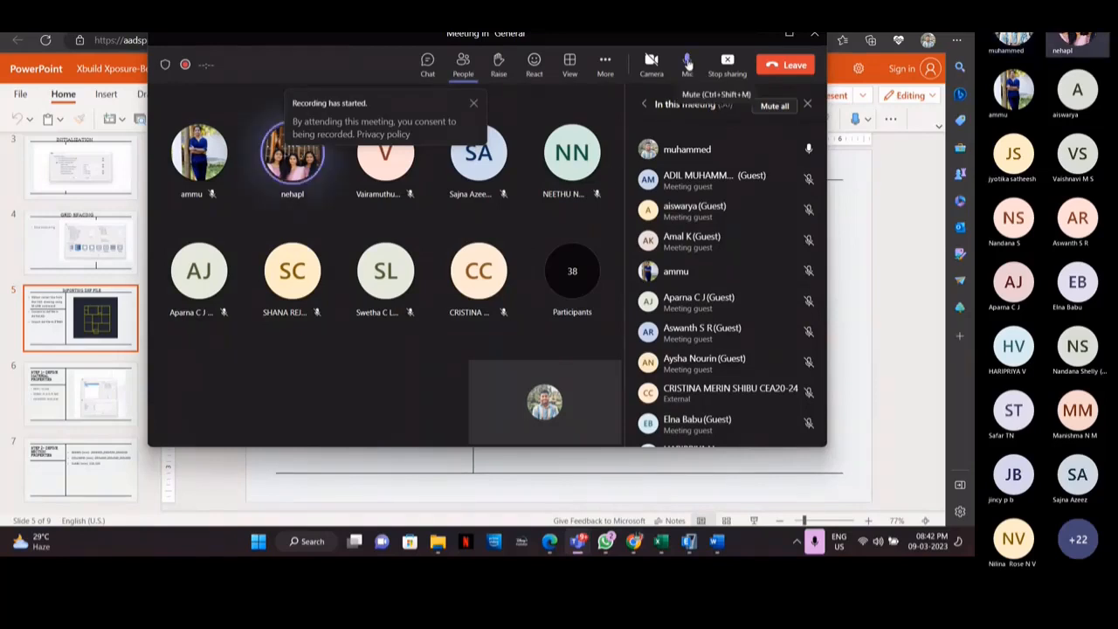
pyautogui.click(687, 61)
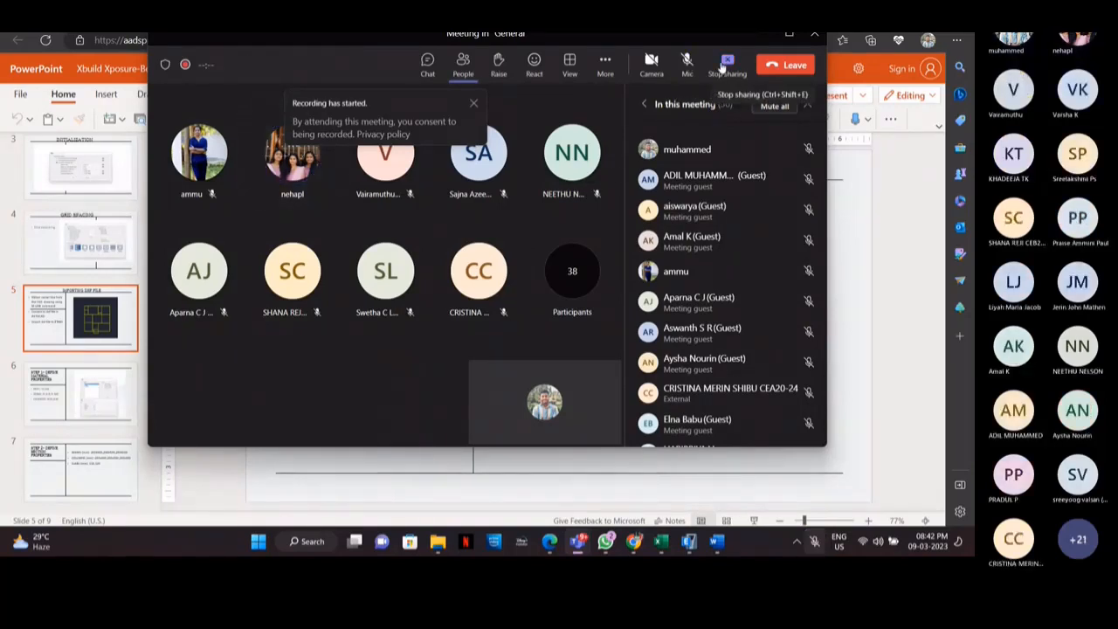
pyautogui.click(726, 63)
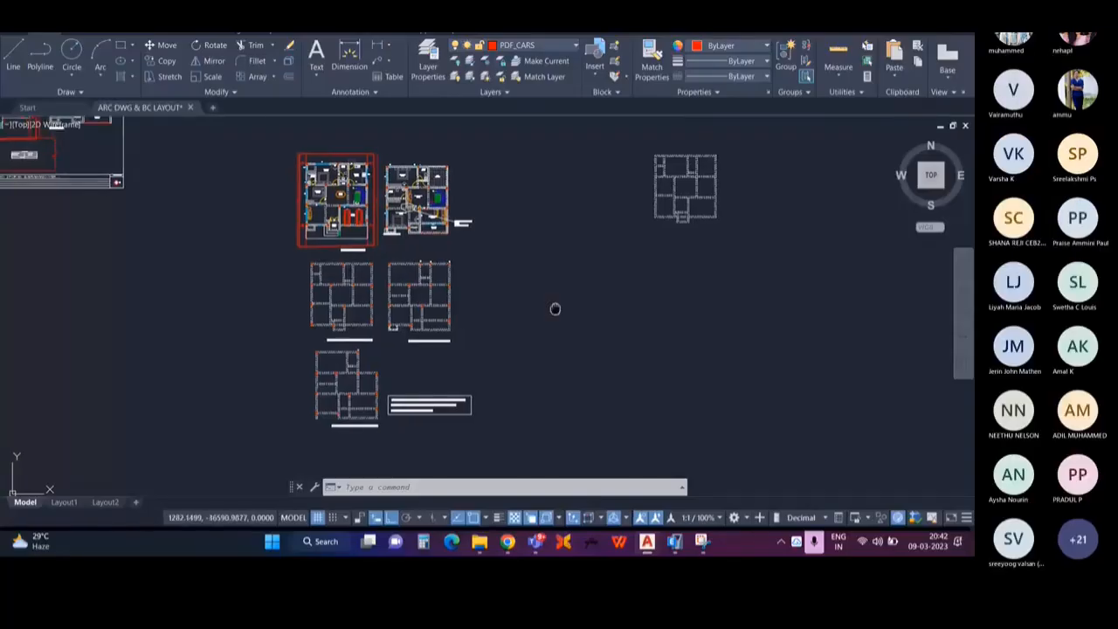
# Step: In AutoCAD, examine the floor plans and beam-column layouts, including the separate dashed beam layout beside them
pyautogui.moveTo(526, 320); pyautogui.dragTo(540, 333, button='middle')
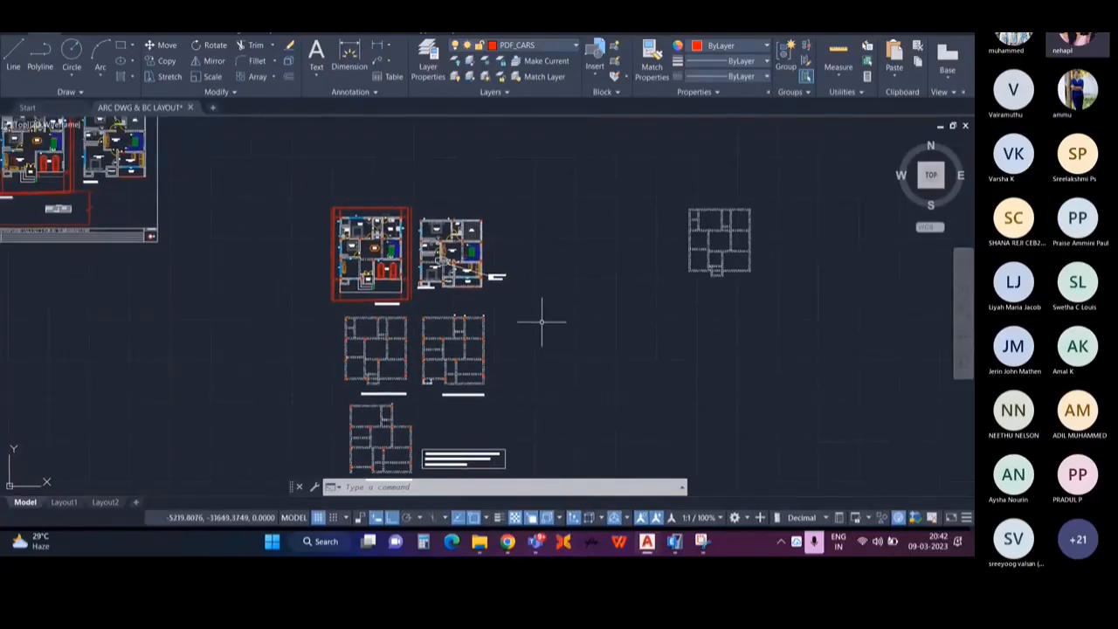
pyautogui.moveTo(549, 314); pyautogui.dragTo(594, 332, button='middle')
pyautogui.scroll(2, 594, 332)
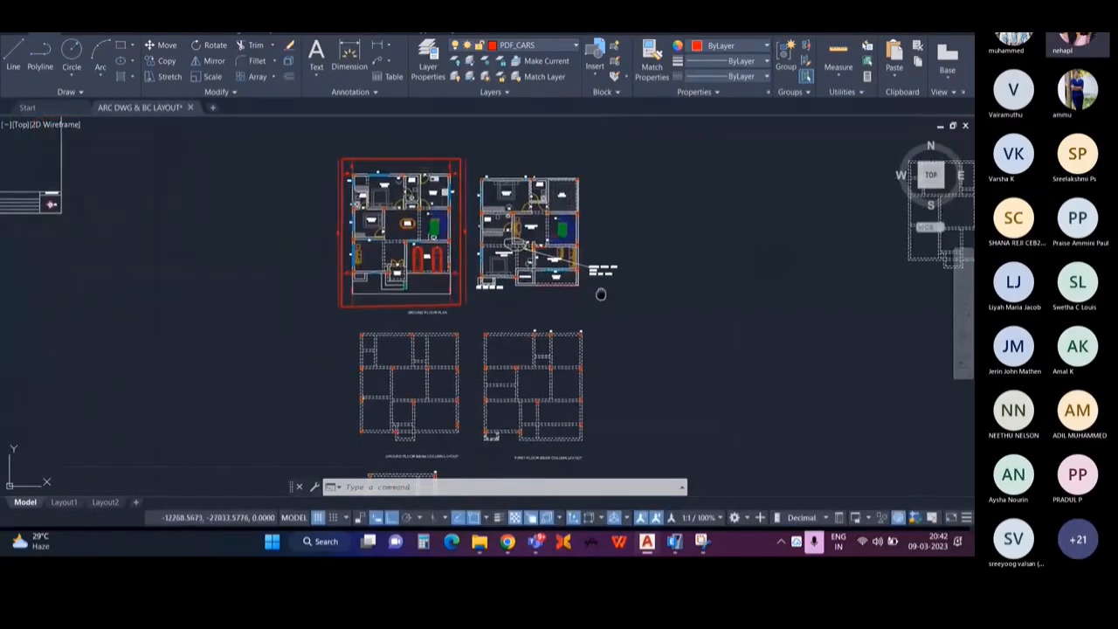
pyautogui.moveTo(601, 294); pyautogui.dragTo(598, 299, button='middle')
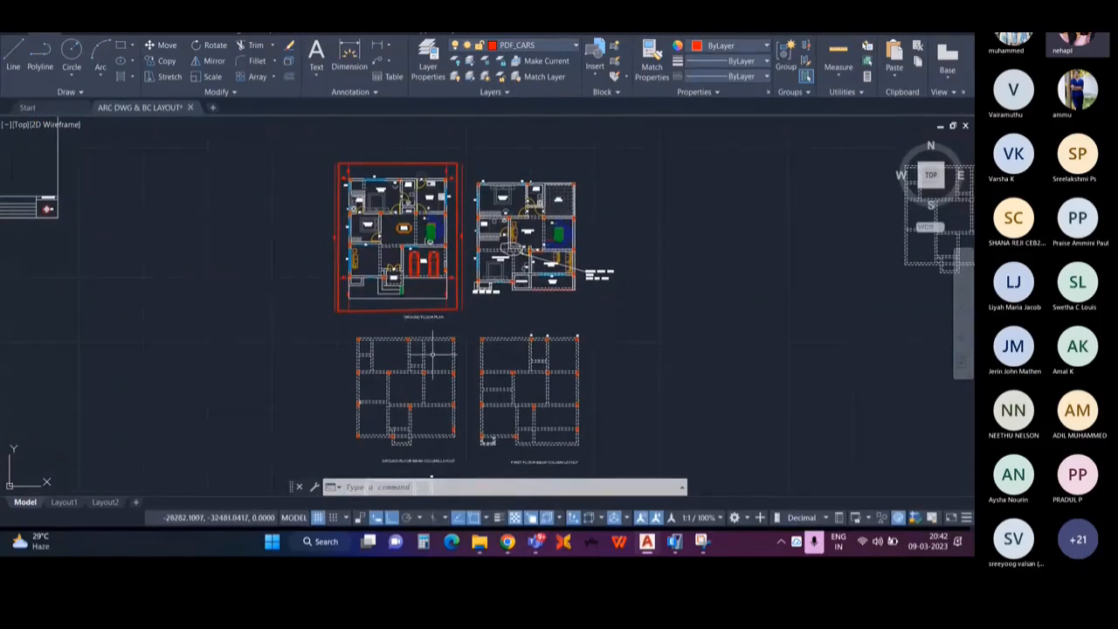
pyautogui.moveTo(431, 350); pyautogui.dragTo(426, 330, button='middle')
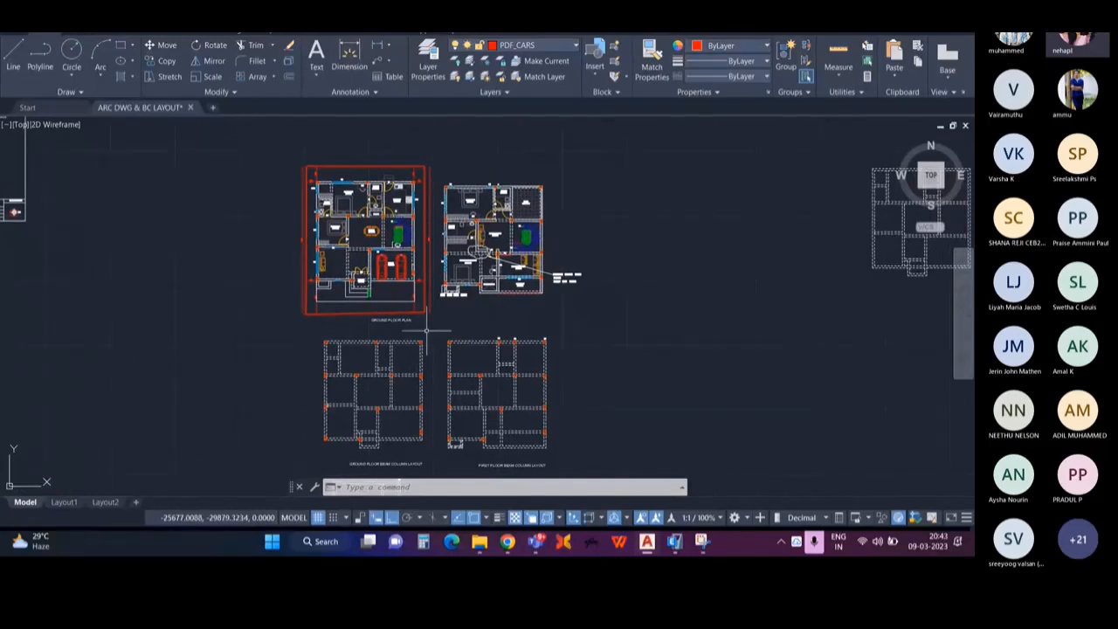
pyautogui.moveTo(426, 330); pyautogui.dragTo(421, 332, button='middle')
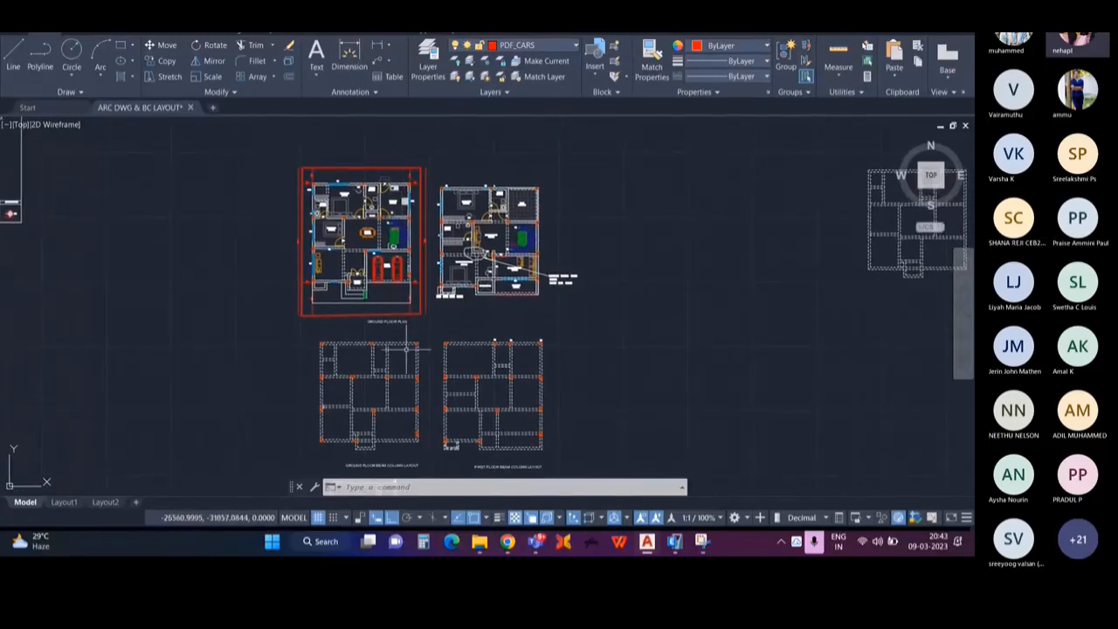
pyautogui.scroll(4, 406, 347)
pyautogui.scroll(-4, 400, 345)
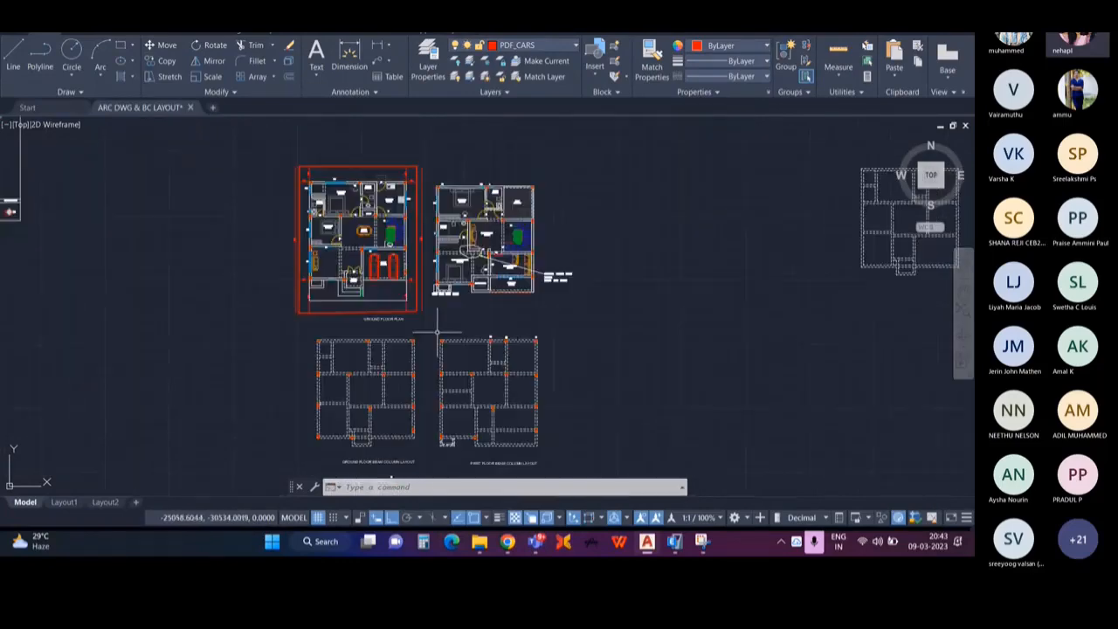
pyautogui.moveTo(437, 334); pyautogui.dragTo(353, 332, button='middle')
pyautogui.moveTo(765, 244); pyautogui.dragTo(442, 292, button='middle')
pyautogui.scroll(2, 563, 236)
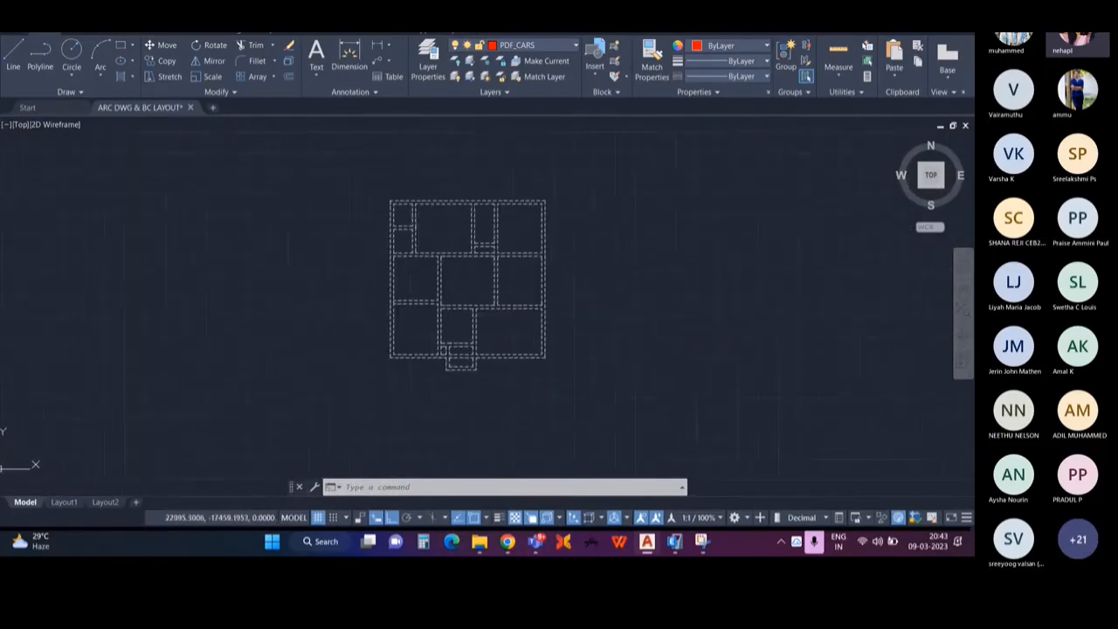
pyautogui.moveTo(519, 328); pyautogui.dragTo(531, 328, button='middle')
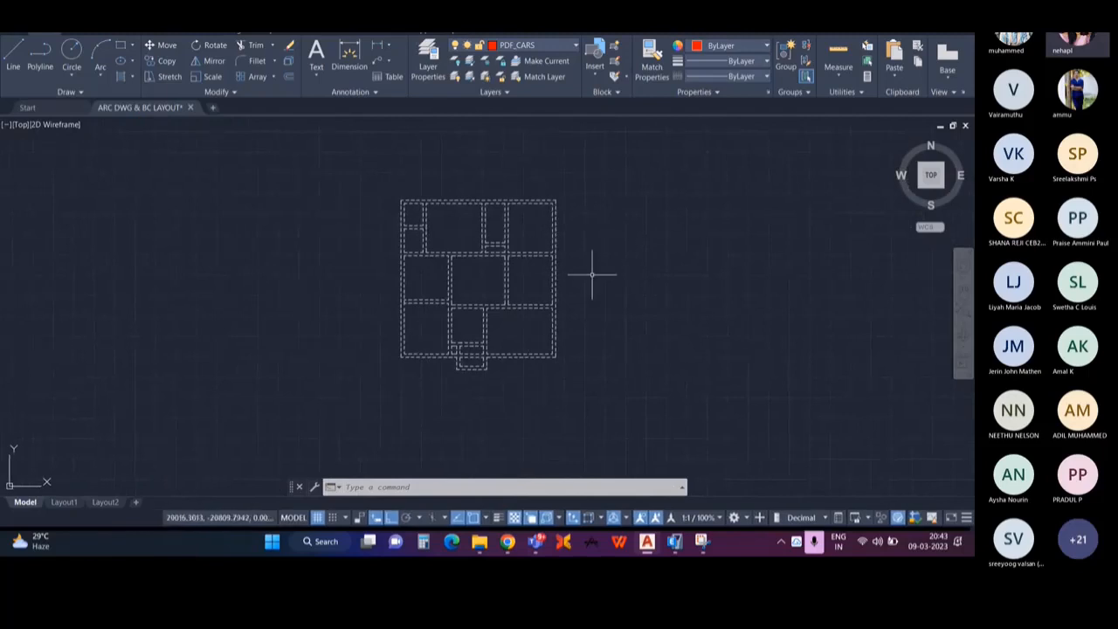
pyautogui.moveTo(544, 422); pyautogui.dragTo(517, 430, button='middle')
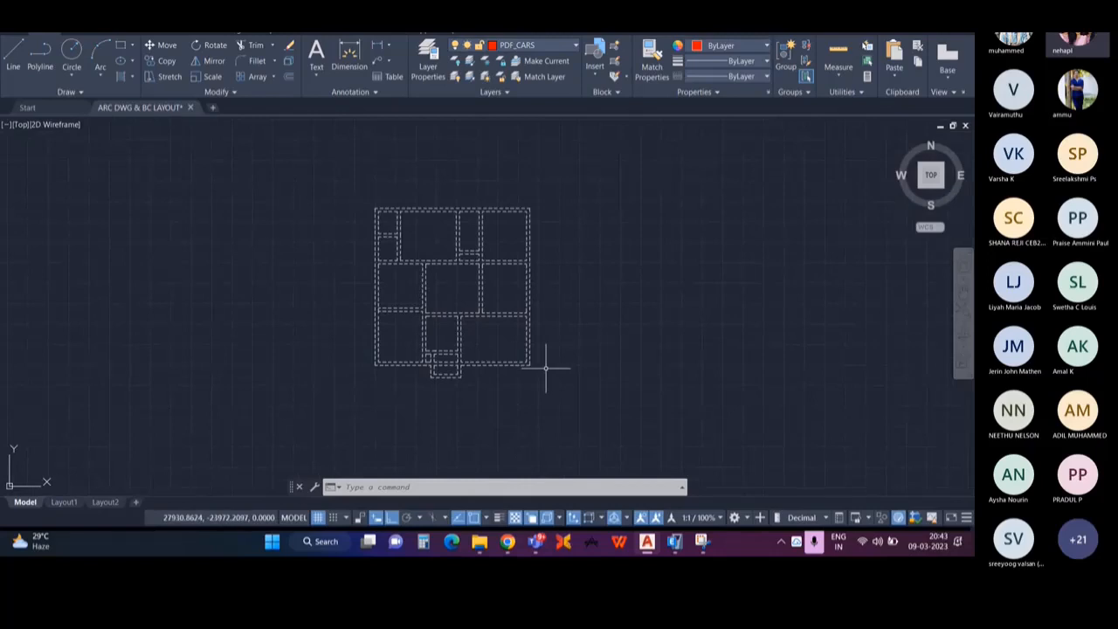
# Step: Trace the outer perimeter beams of the separate dashed layout with a multiline, clockwise from the lower-left corner back to it
pyautogui.write('M')
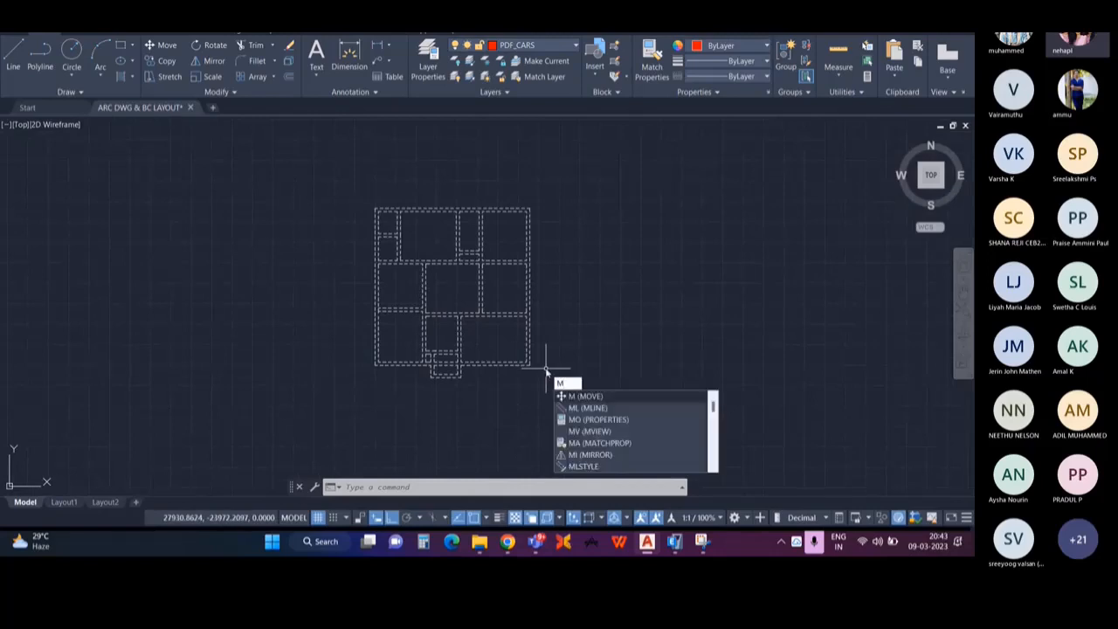
pyautogui.write('L')
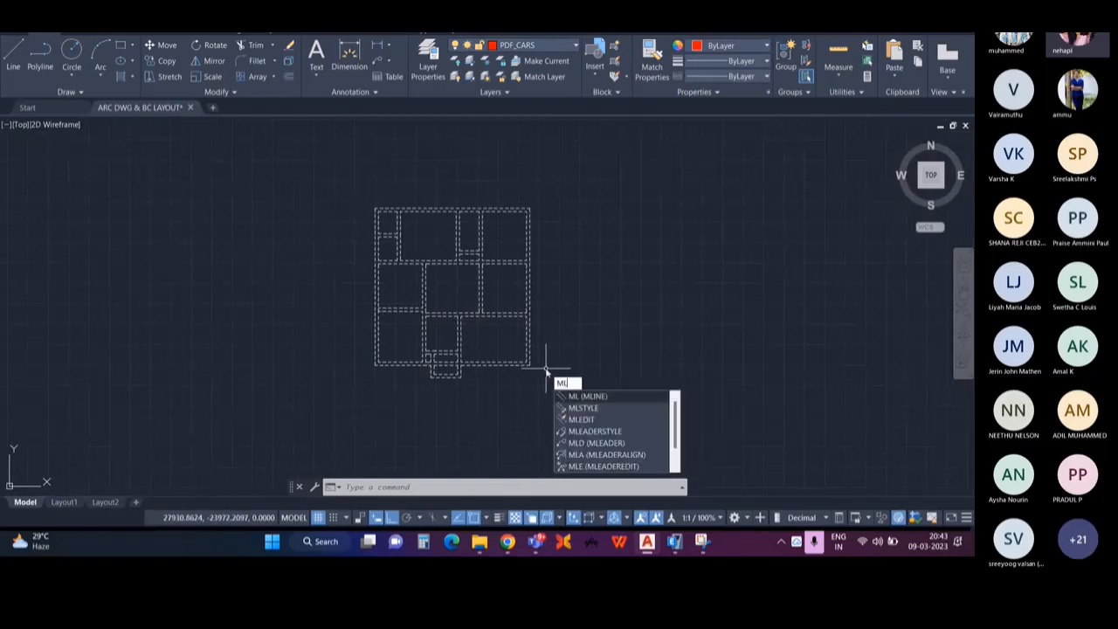
pyautogui.press('Return')
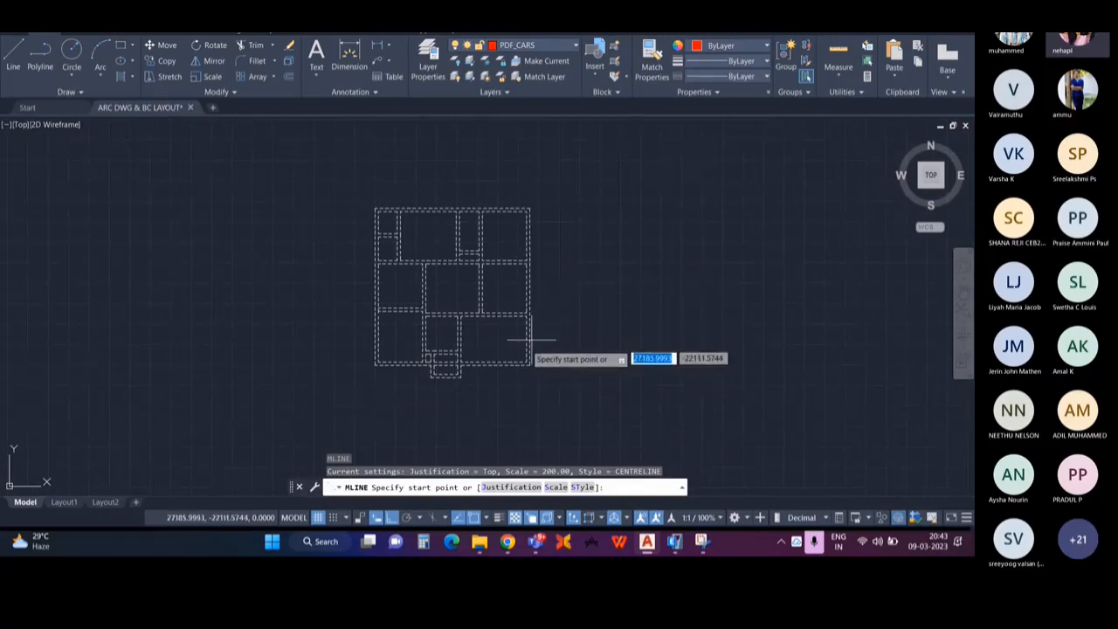
pyautogui.moveTo(386, 379); pyautogui.dragTo(386, 387, button='middle')
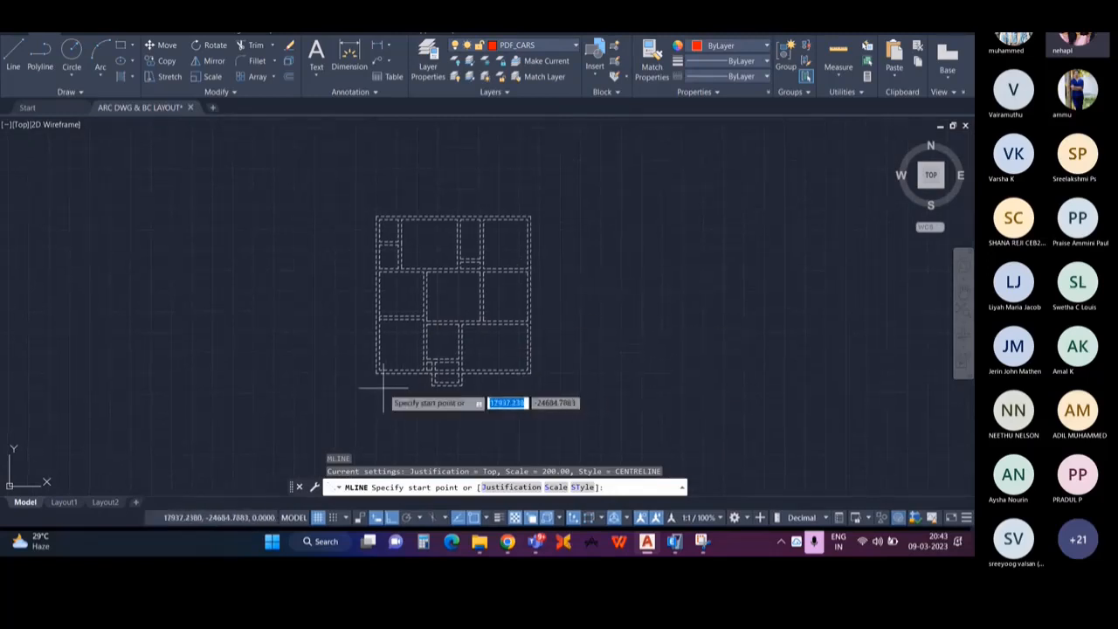
pyautogui.scroll(2, 386, 393)
pyautogui.click(374, 367)
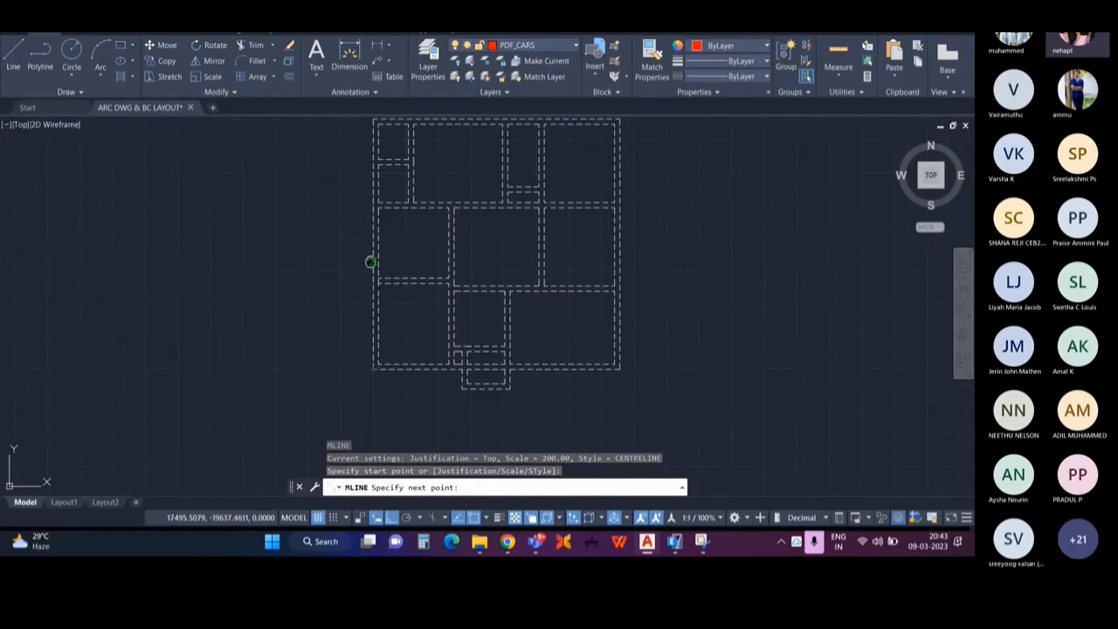
pyautogui.moveTo(370, 262); pyautogui.dragTo(364, 355, button='middle')
pyautogui.scroll(5, 360, 199)
pyautogui.click(369, 230)
pyautogui.scroll(-5, 443, 243)
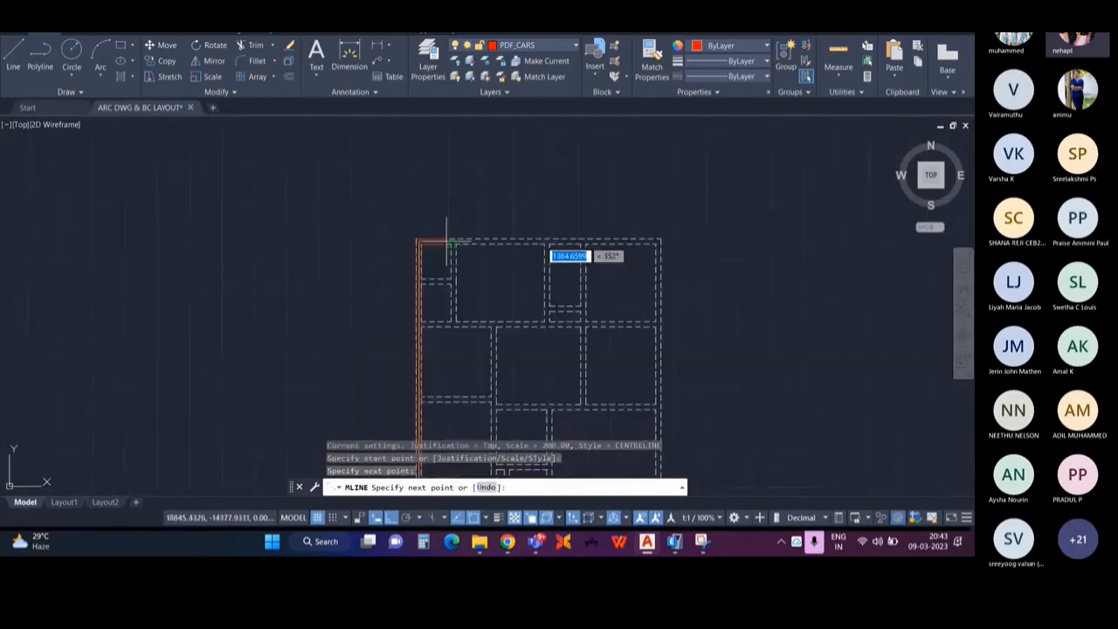
pyautogui.moveTo(447, 241); pyautogui.dragTo(301, 175, button='middle')
pyautogui.click(517, 178)
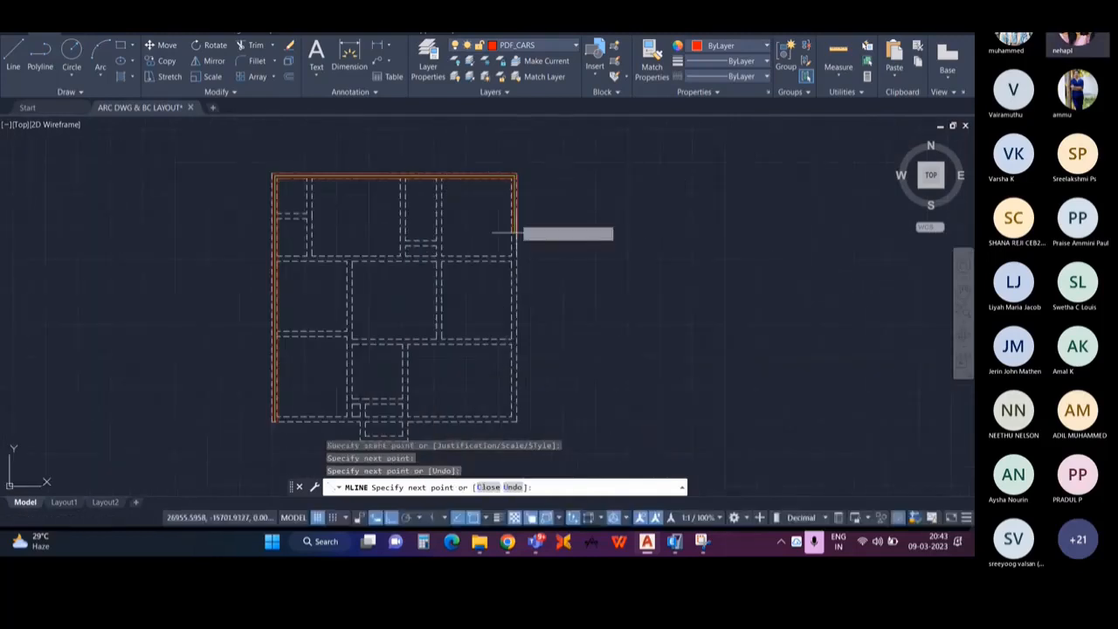
pyautogui.moveTo(524, 386); pyautogui.dragTo(564, 280, button='middle')
pyautogui.click(554, 317)
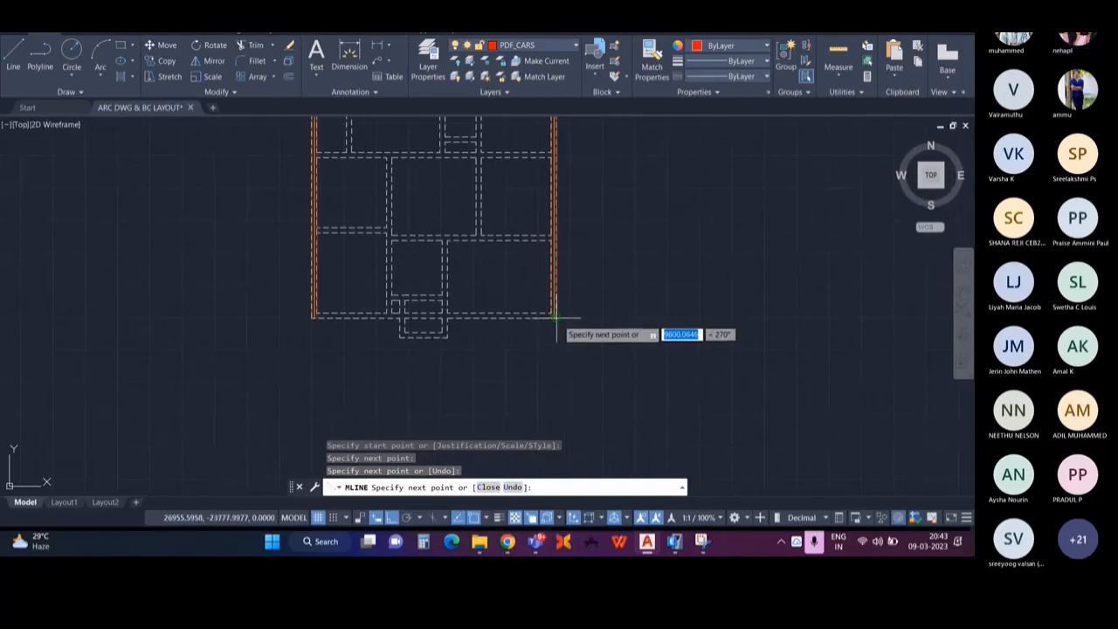
pyautogui.scroll(4, 319, 316)
pyautogui.click(310, 316)
pyautogui.press('Return')
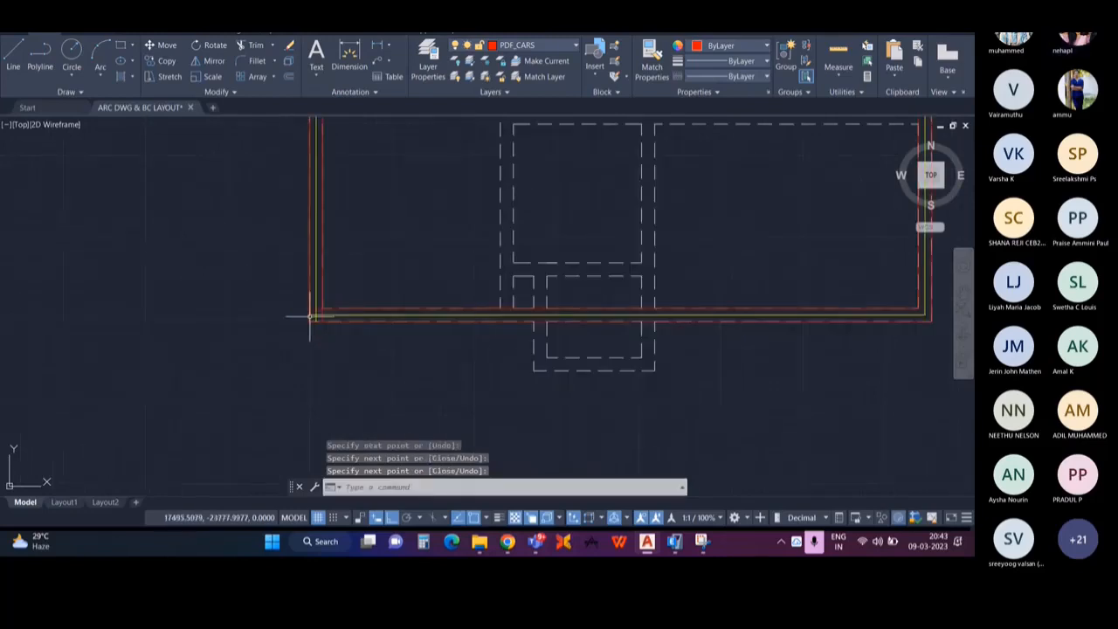
# Step: Trace the lower, right and upper beams of the middle room on the west side with a multiline ending at the outer beam
pyautogui.scroll(-3, 310, 317)
pyautogui.press('Return')
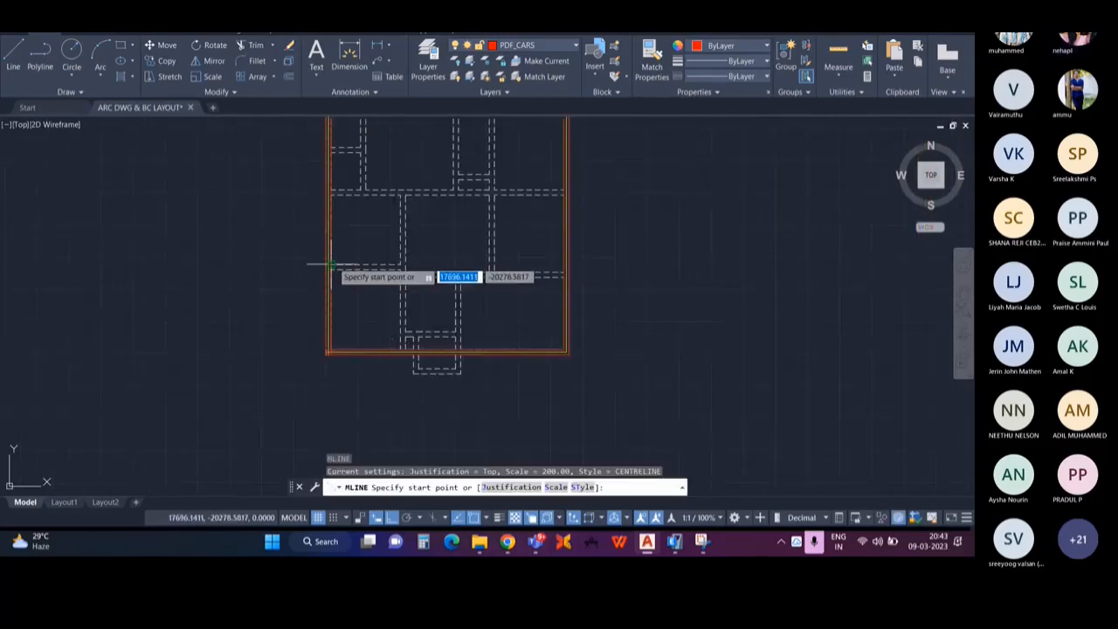
pyautogui.click(332, 265)
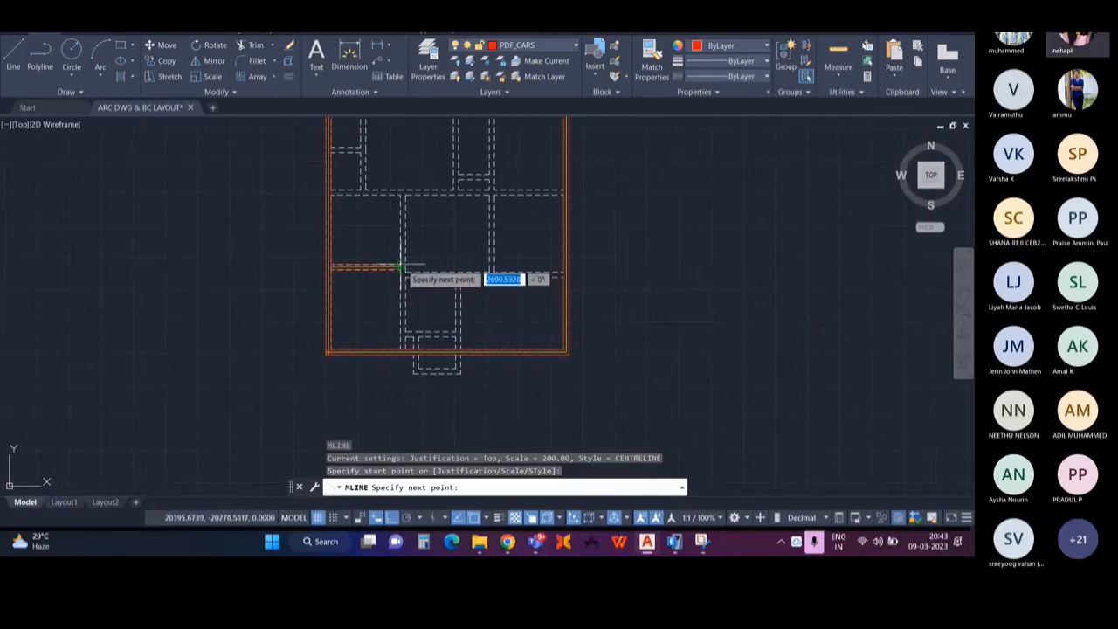
pyautogui.click(401, 266)
pyautogui.click(401, 192)
pyautogui.click(330, 191)
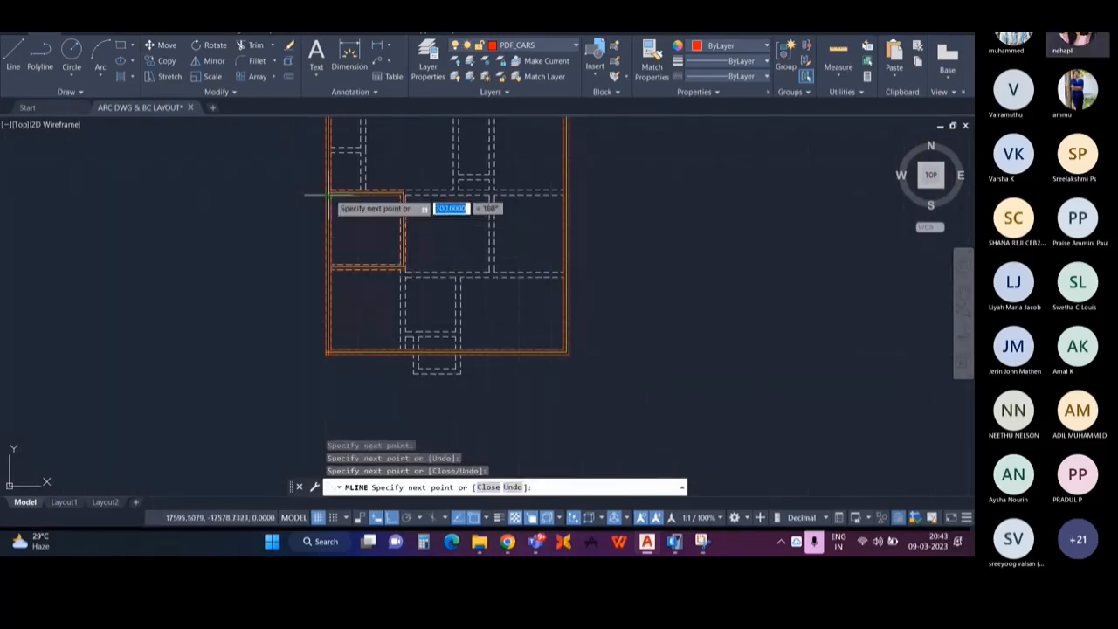
pyautogui.press('Return')
# Step: Trace the lower and right beams of the small north-west corner room with a multiline up to the north perimeter beam
pyautogui.moveTo(370, 150); pyautogui.dragTo(372, 250, button='middle')
pyautogui.press('Return')
pyautogui.click(332, 252)
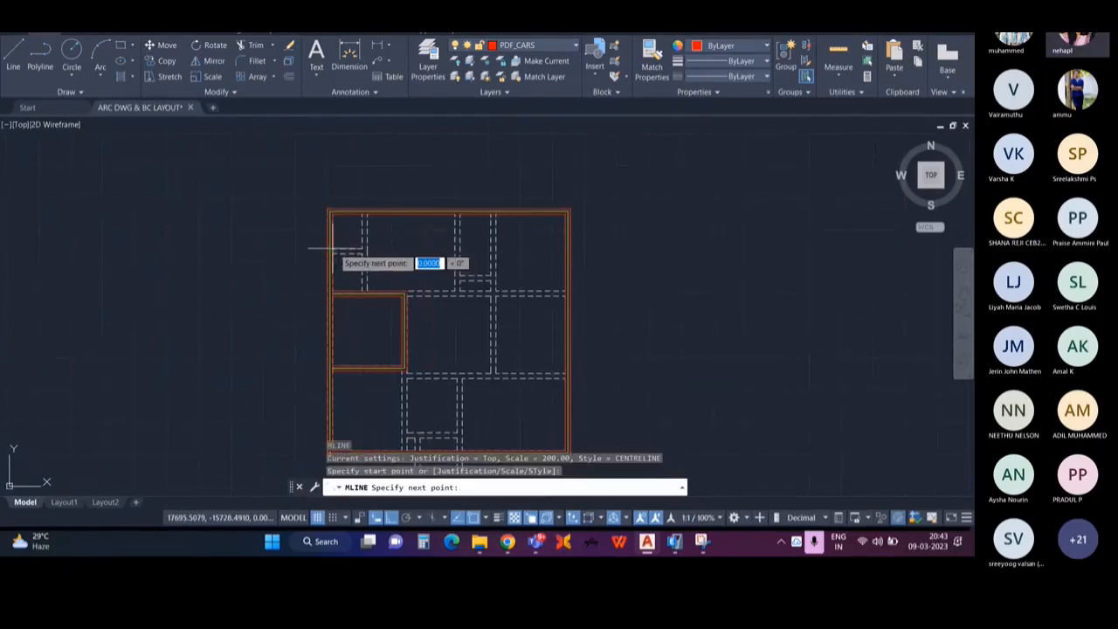
pyautogui.click(363, 214)
pyautogui.press('Return')
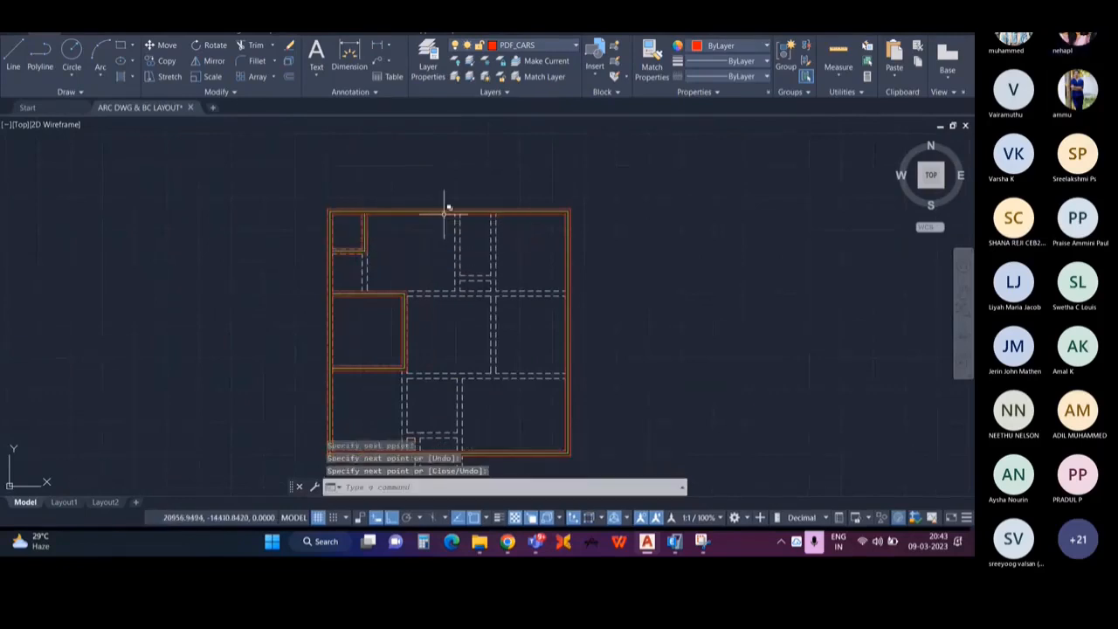
# Step: Trace the beam running south from the north perimeter to the middle east-west beam, continuing east to the east perimeter, with a multiline
pyautogui.press('Return')
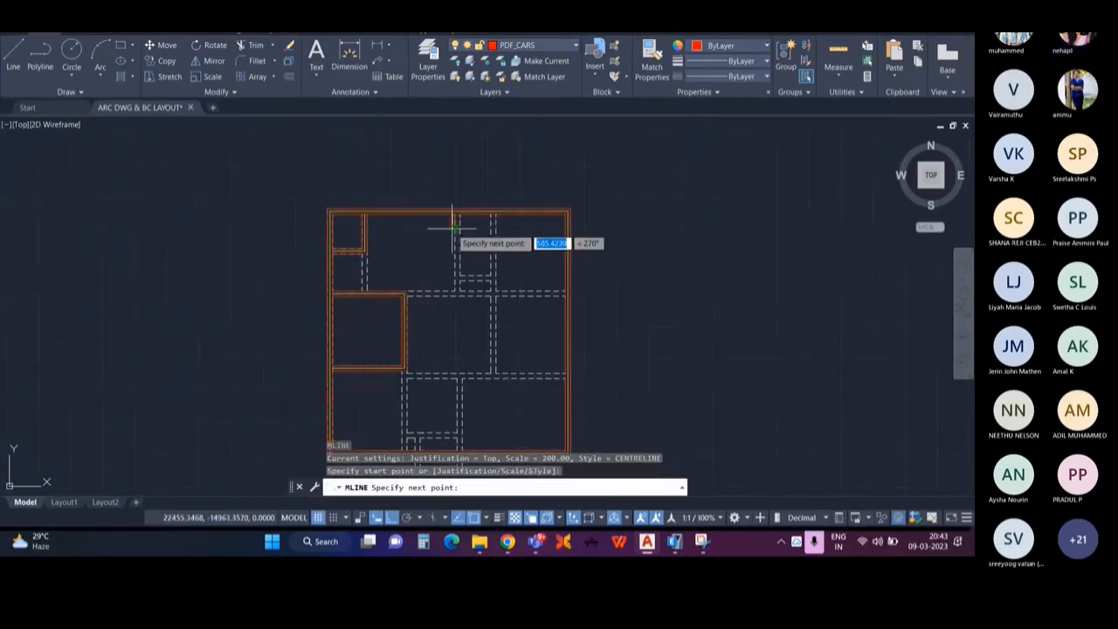
pyautogui.scroll(4, 455, 214)
pyautogui.click(456, 204)
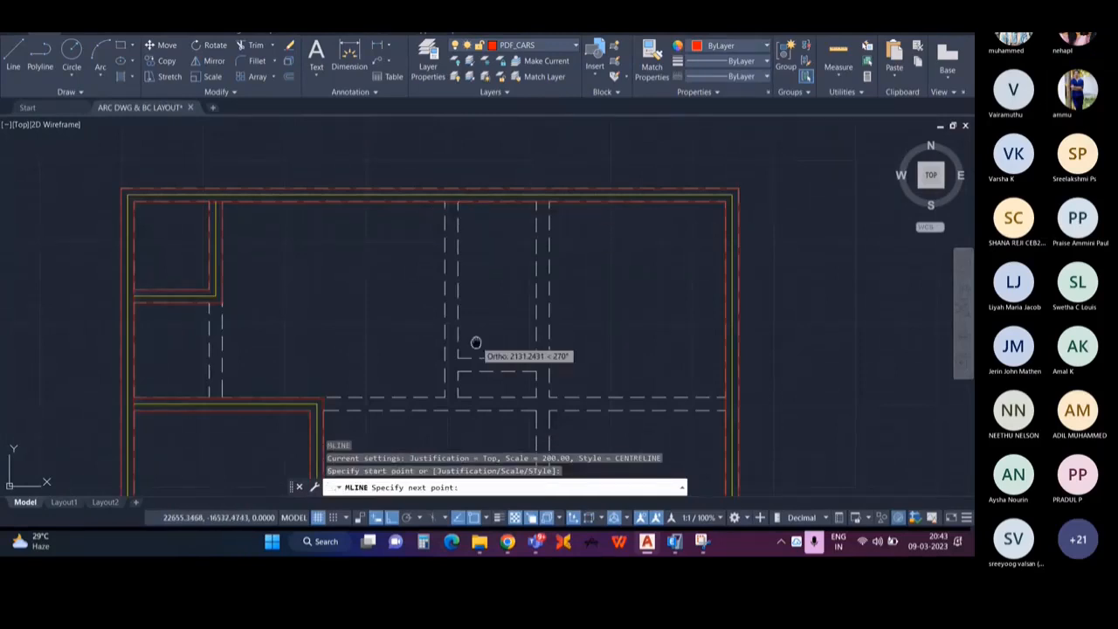
pyautogui.moveTo(474, 342); pyautogui.dragTo(433, 221, button='middle')
pyautogui.click(416, 281)
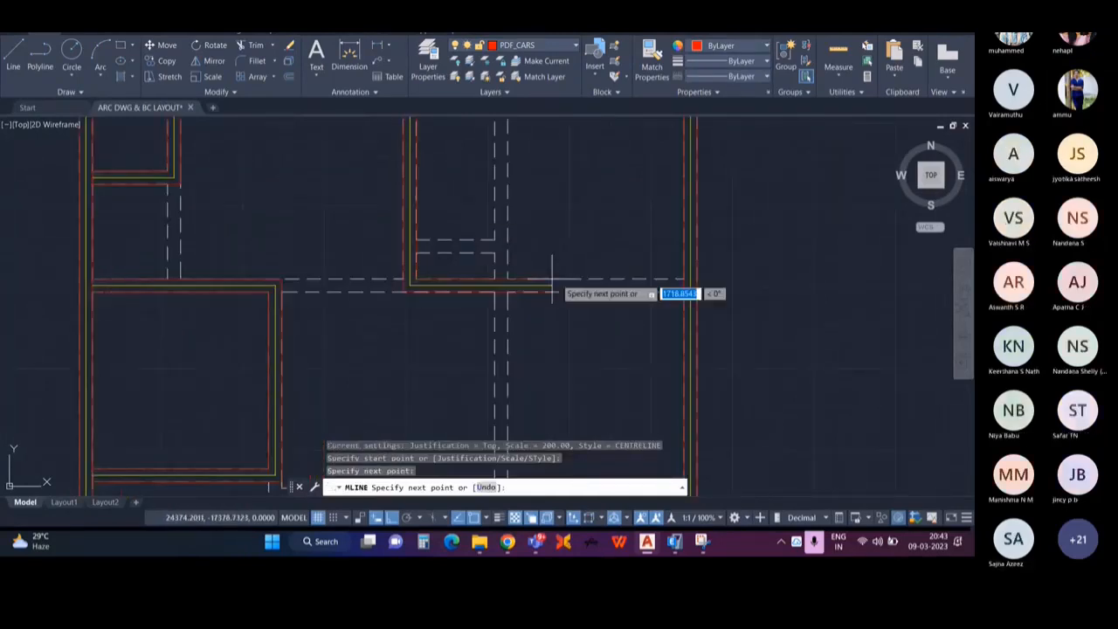
pyautogui.click(687, 281)
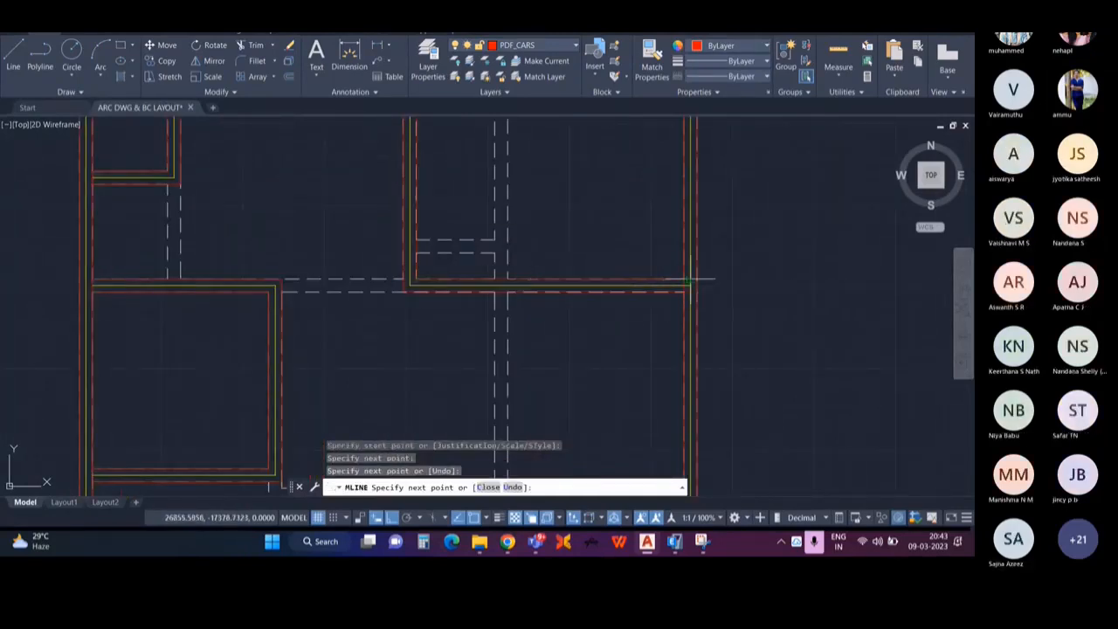
pyautogui.press('Return')
# Step: Trace the lower and east beams of the narrow north room with a multiline ending at the north perimeter beam
pyautogui.press('Return')
pyautogui.click(416, 239)
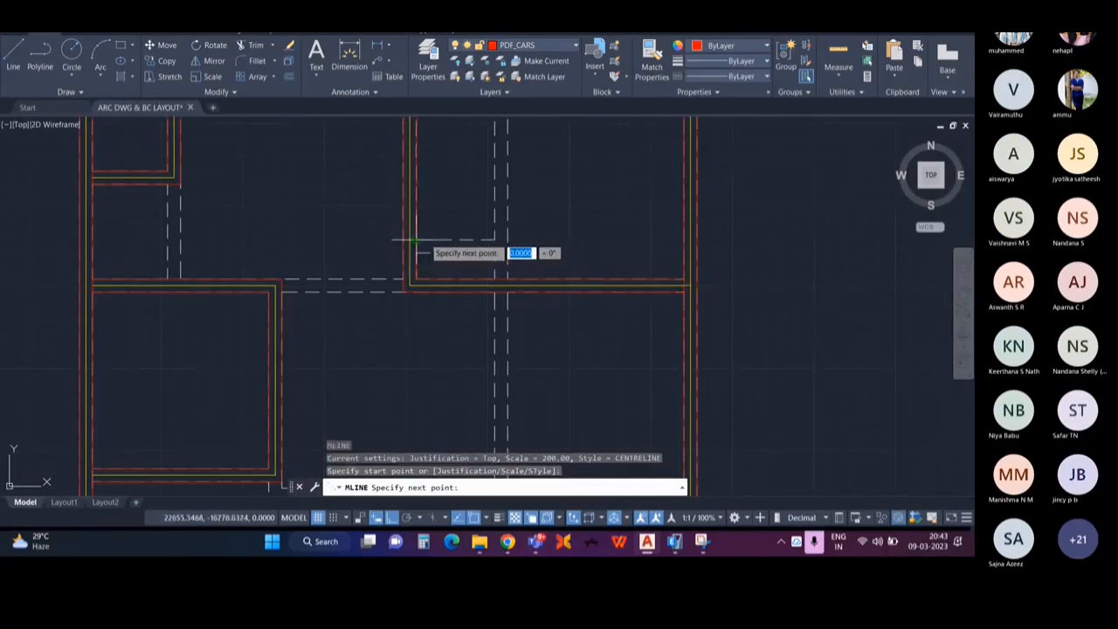
pyautogui.click(494, 239)
pyautogui.moveTo(492, 252); pyautogui.dragTo(491, 352, button='middle')
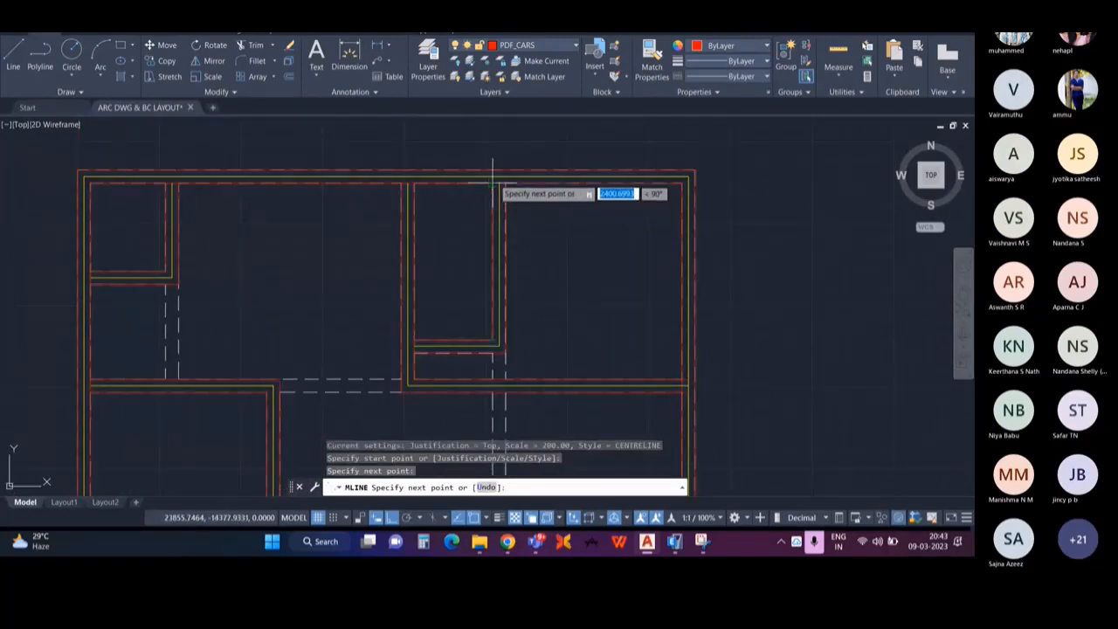
pyautogui.click(493, 183)
pyautogui.press('Return')
# Step: Trace the gap in the middle east-west beam, from the west room's north-east corner to the narrow room's west beam, with a multiline
pyautogui.scroll(-2, 507, 302)
pyautogui.moveTo(506, 304); pyautogui.dragTo(512, 202, button='middle')
pyautogui.press('Return')
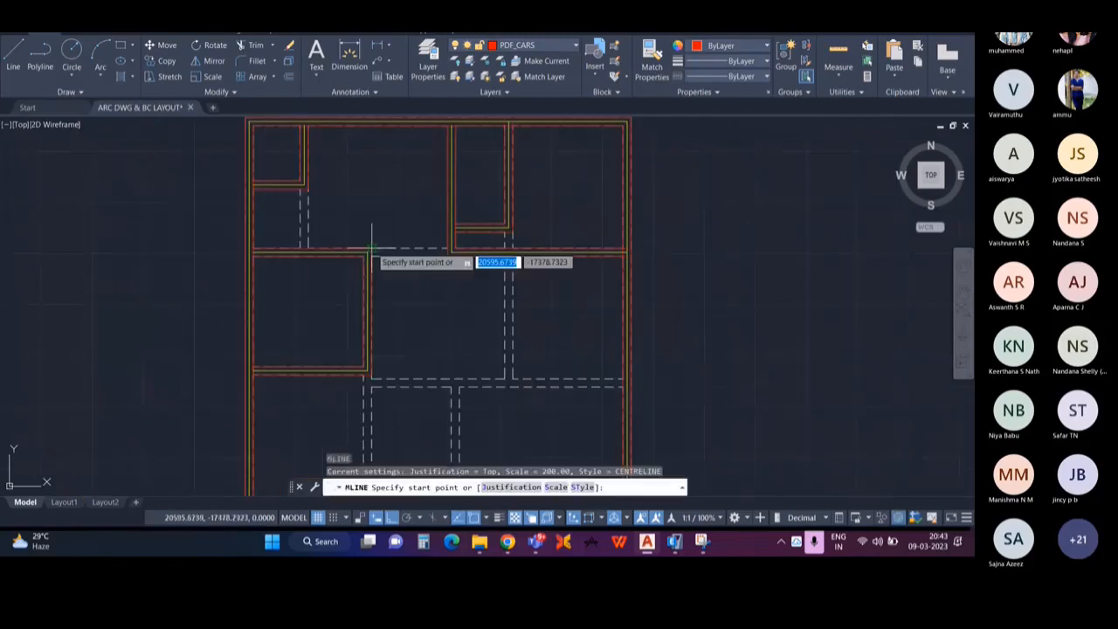
pyautogui.click(371, 249)
pyautogui.click(450, 249)
pyautogui.press('Return')
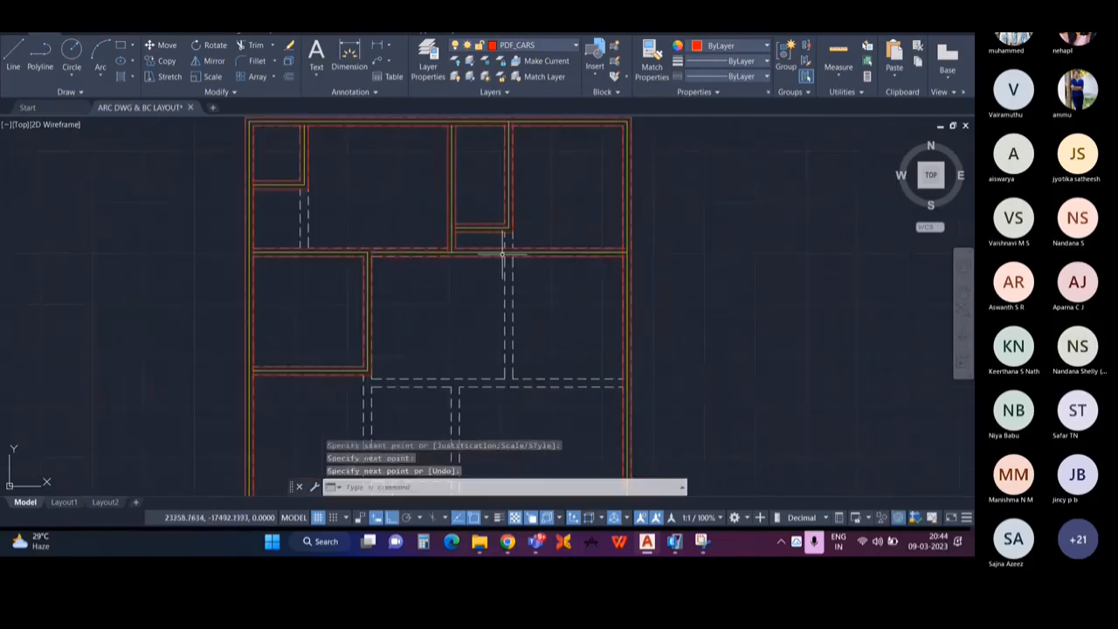
# Step: Trace the north-south beam on the east side of the central room, from the middle east-west beam down to the lower one
pyautogui.press('Return')
pyautogui.click(510, 254)
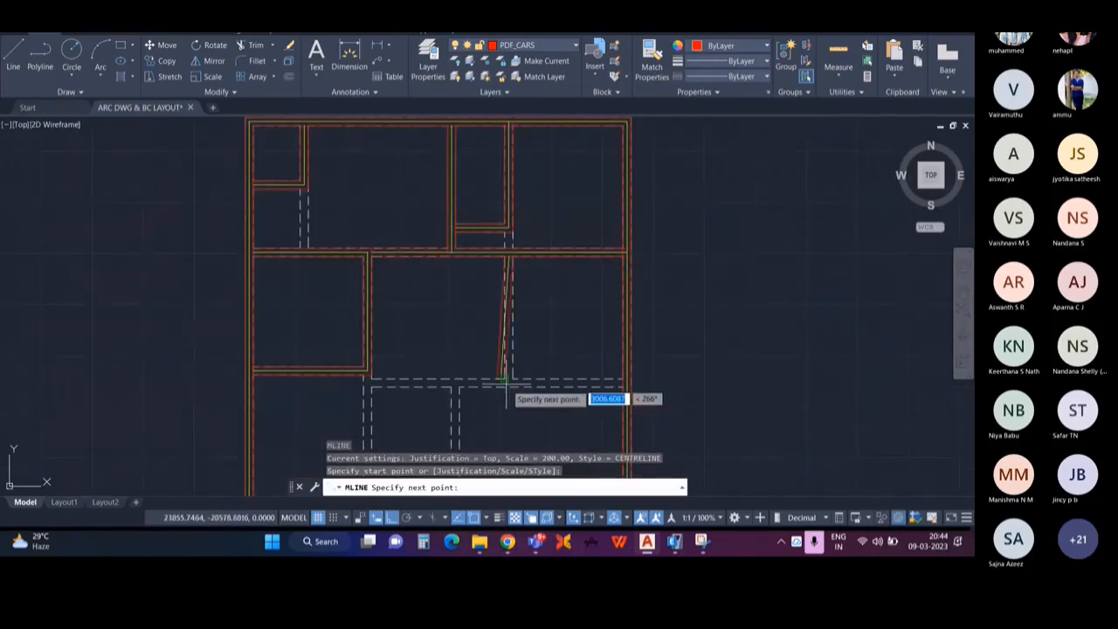
pyautogui.click(505, 380)
pyautogui.press('Return')
# Step: Trace the lower east-west beam with a multiline from the west room's south-east corner to the east perimeter beam
pyautogui.press('Return')
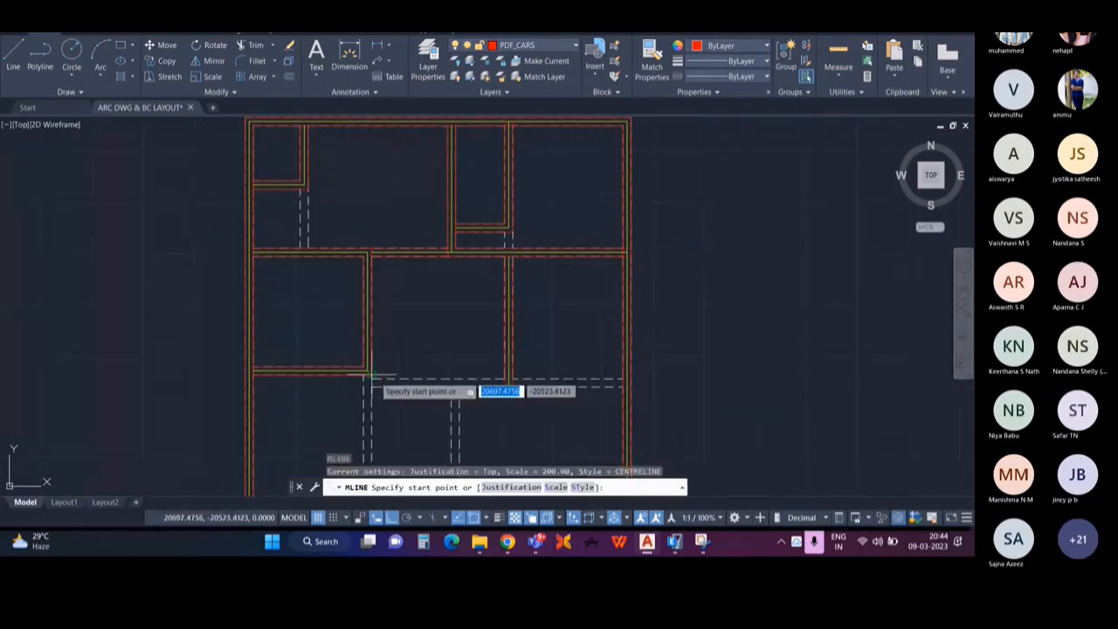
pyautogui.click(371, 376)
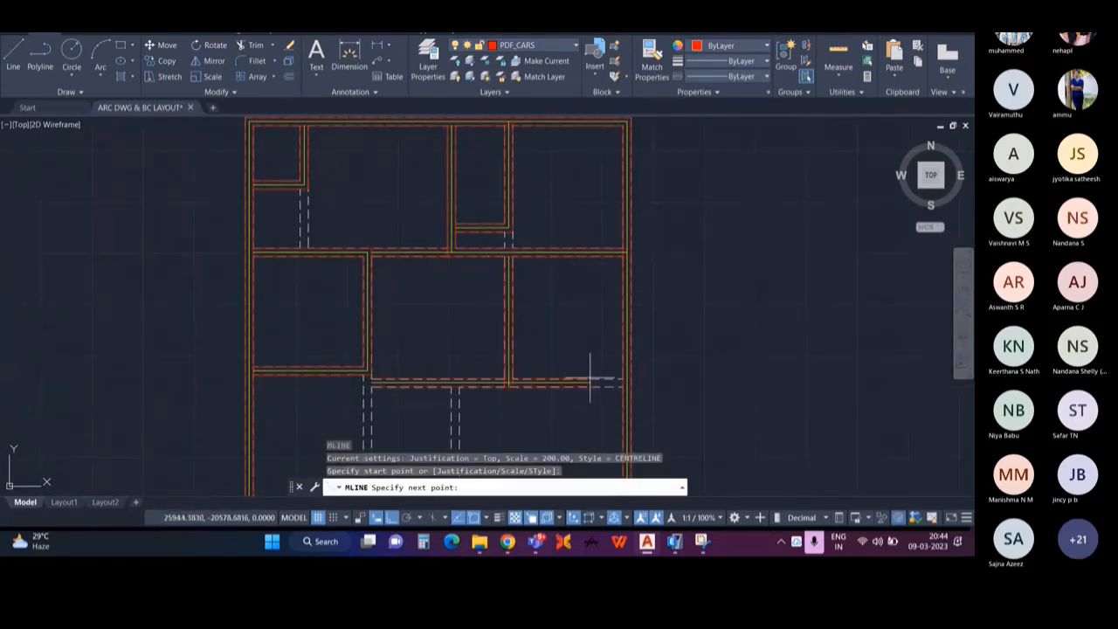
pyautogui.click(623, 378)
pyautogui.press('Return')
# Step: Trace the short north-south beams below the narrow north room and the north-west corner room, each down to the middle east-west beam
pyautogui.press('Return')
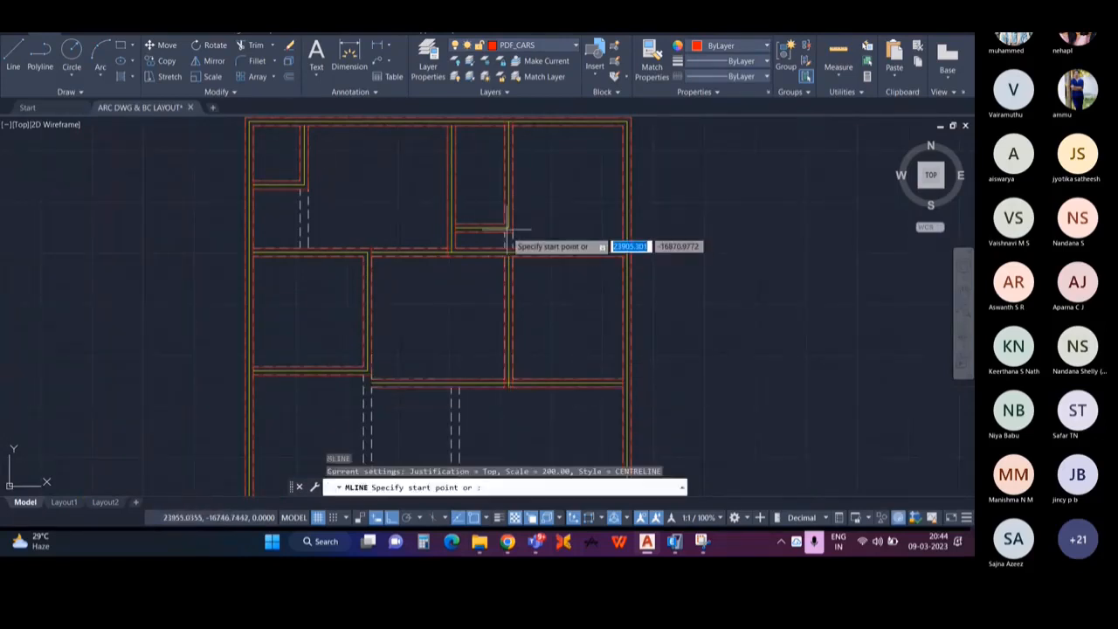
pyautogui.click(509, 235)
pyautogui.click(513, 248)
pyautogui.press('Return')
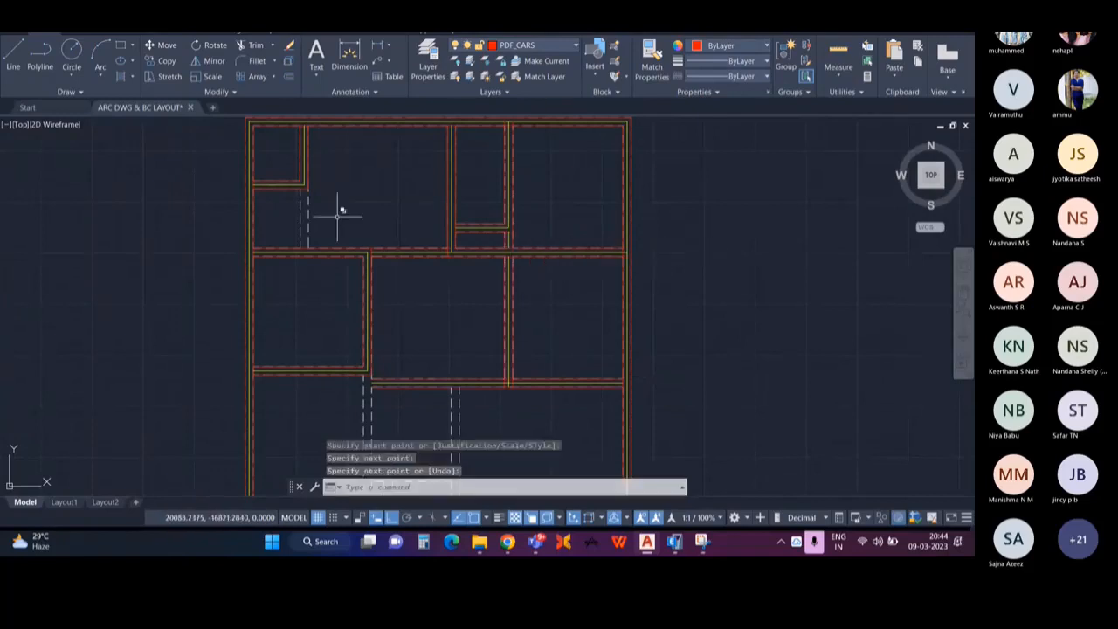
pyautogui.press('Return')
pyautogui.click(308, 188)
pyautogui.click(310, 252)
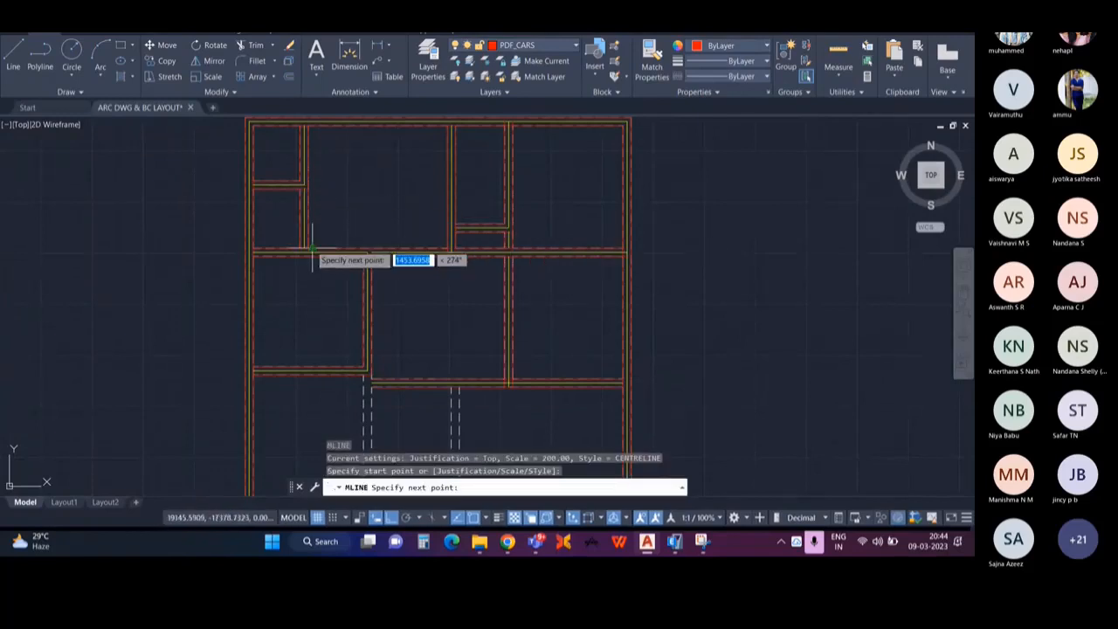
pyautogui.press('Return')
# Step: Trace the north-south beam from the west room's south-east corner down to the south perimeter beam with a multiline
pyautogui.scroll(-2, 380, 334)
pyautogui.scroll(2, 380, 335)
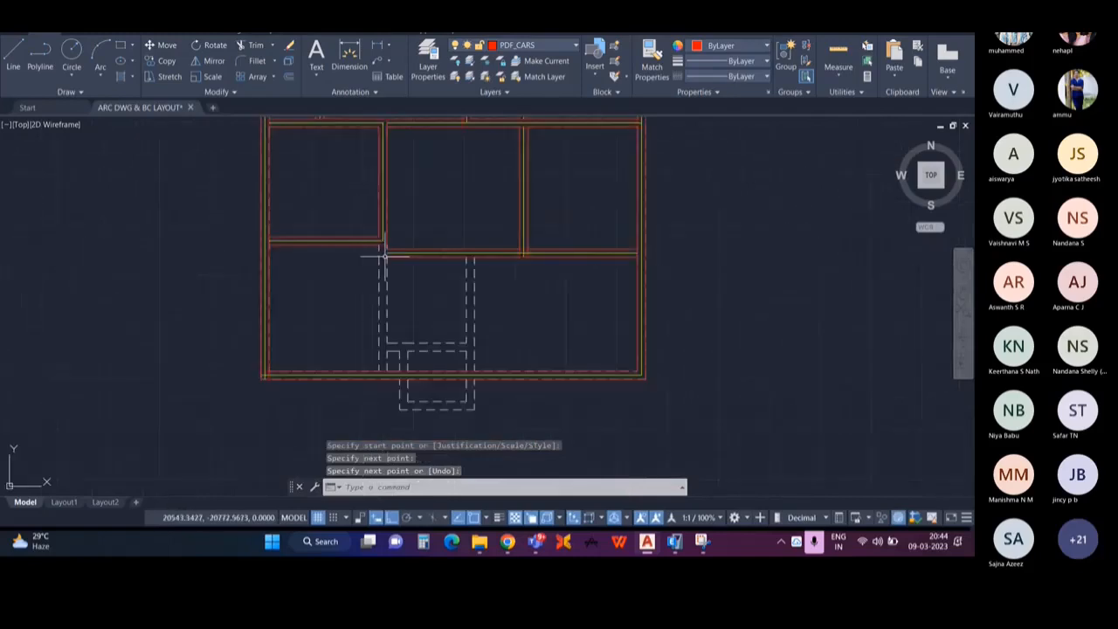
pyautogui.press('Return')
pyautogui.click(382, 260)
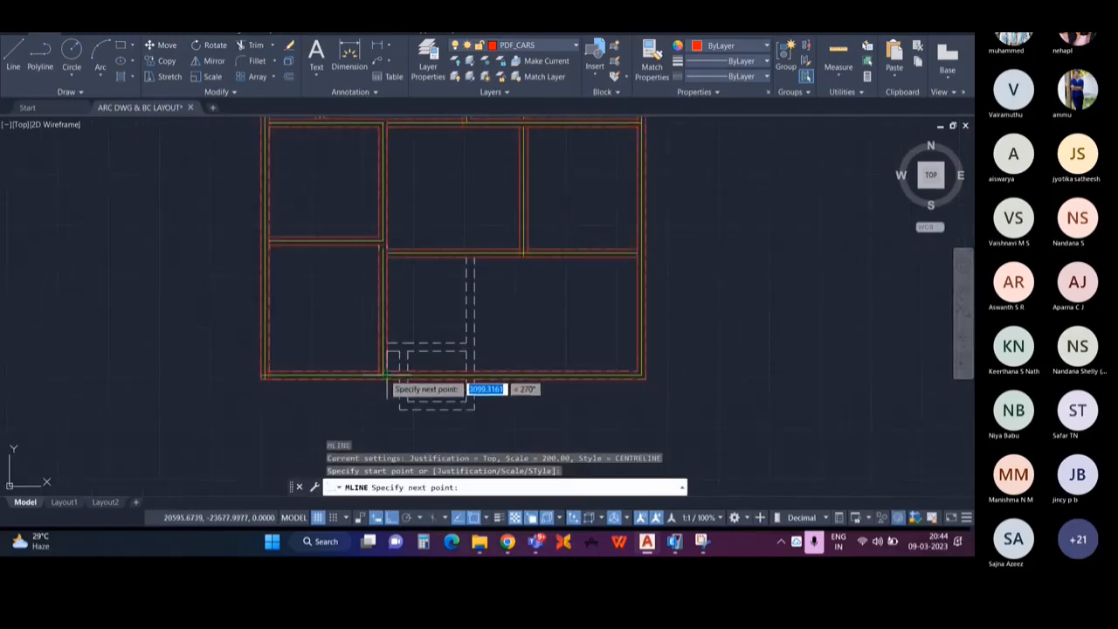
# Step: Trace the lower and east beams of the small south-central room with a multiline up to the lower east-west beam
pyautogui.click(384, 345)
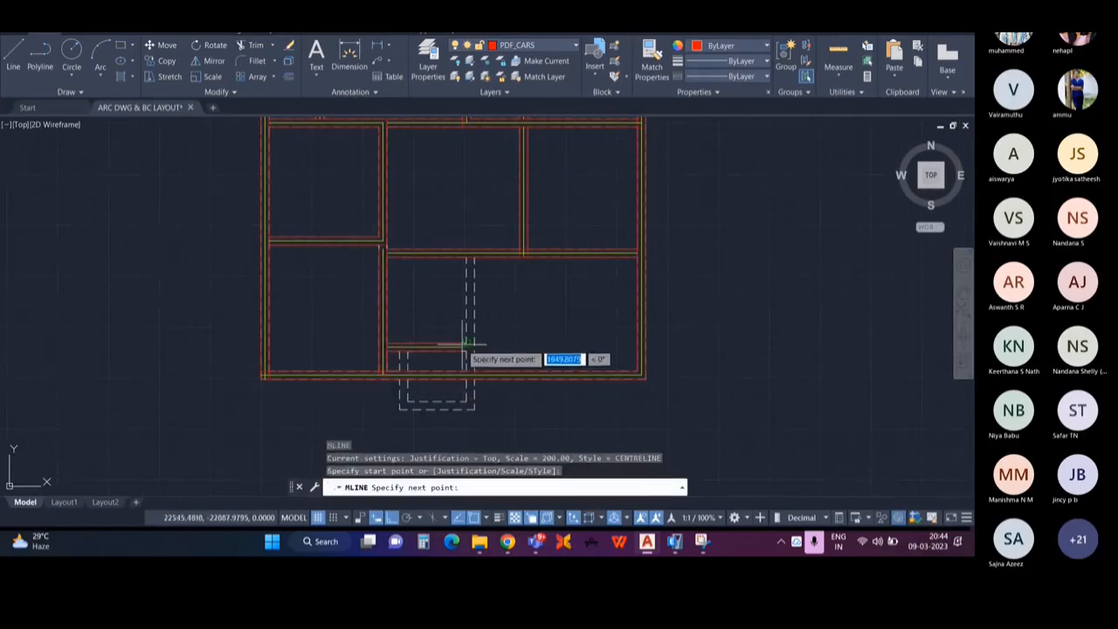
pyautogui.click(469, 255)
pyautogui.press('Return')
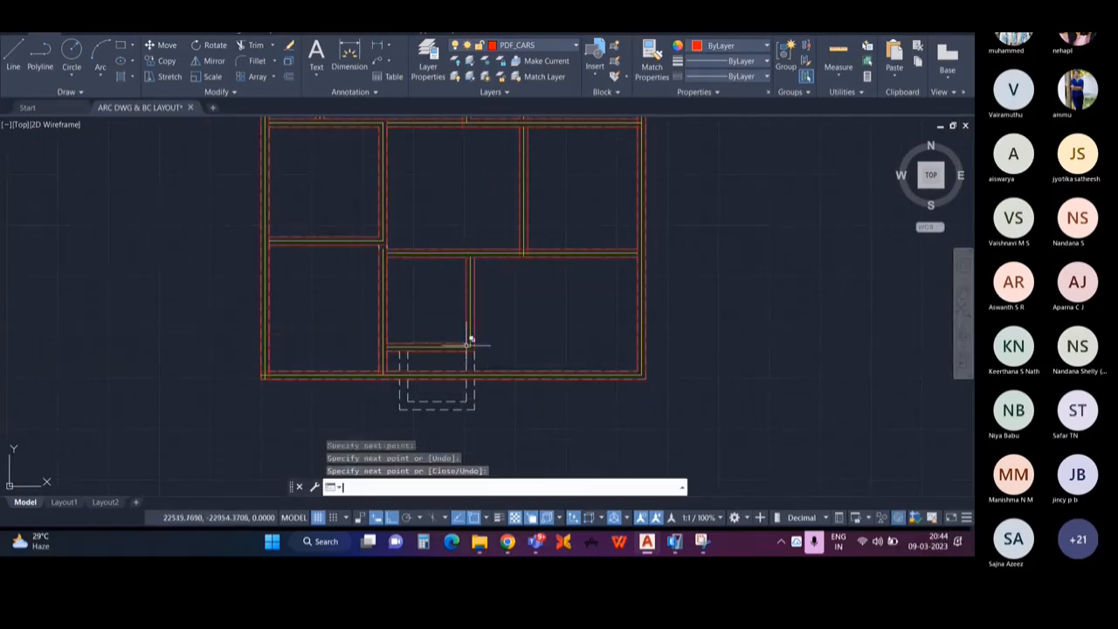
# Step: Trace the projecting bay beyond the south perimeter with a multiline around its east, south and west sides up to the small room's lower beam
pyautogui.press('Return')
pyautogui.click(469, 349)
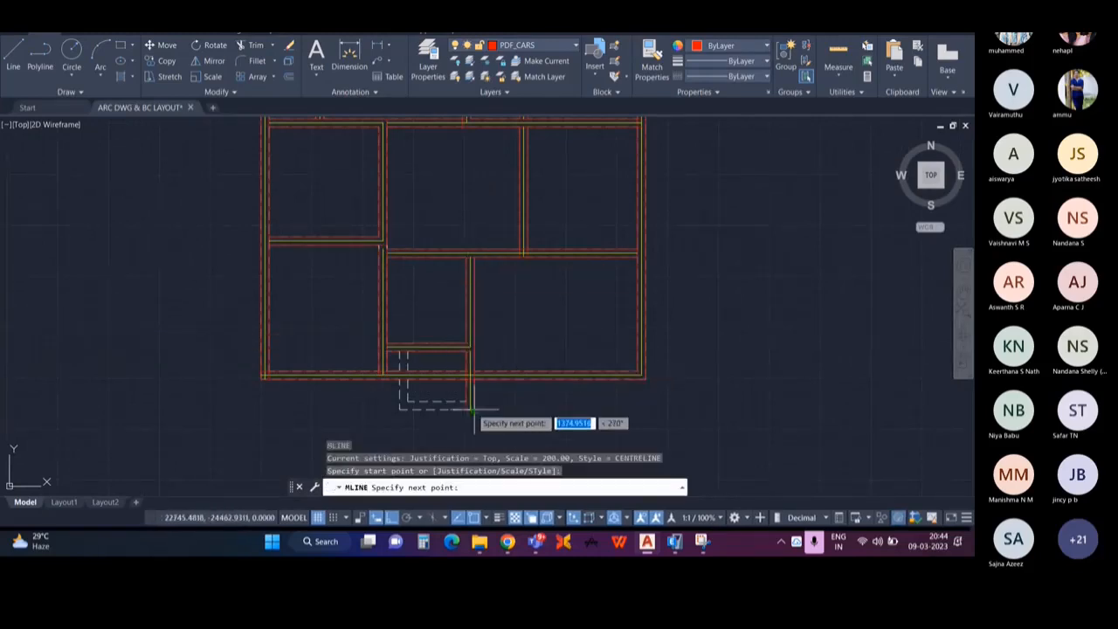
pyautogui.click(472, 409)
pyautogui.click(399, 409)
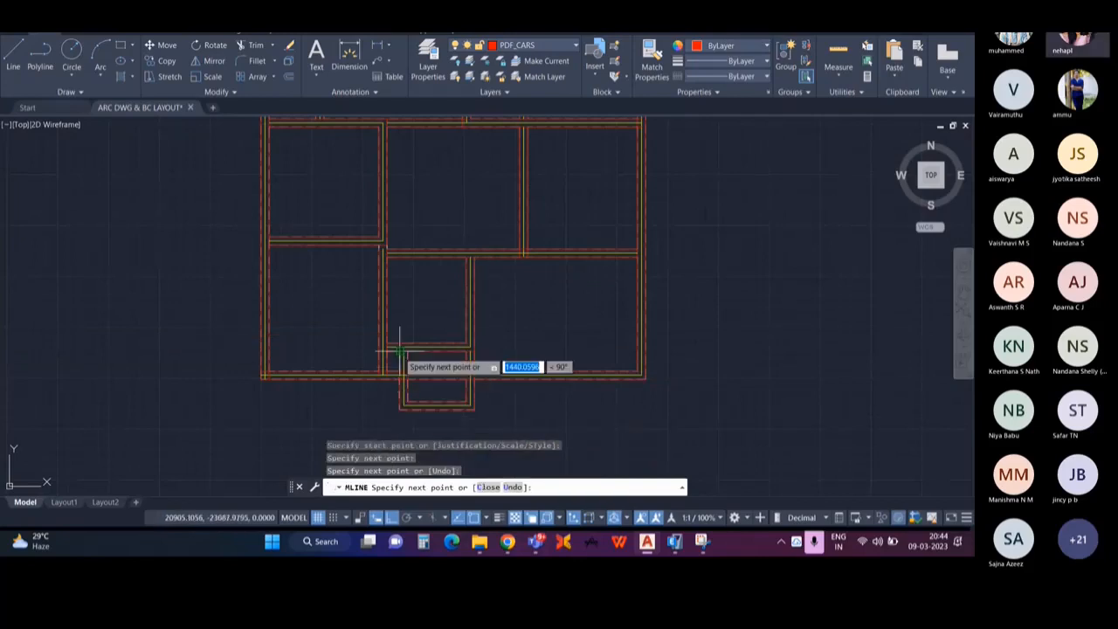
pyautogui.click(401, 350)
pyautogui.press('Escape')
# Step: Examine the traced beam layout and the centre-line junctions along the middle east-west beam for gaps
pyautogui.scroll(-3, 401, 325)
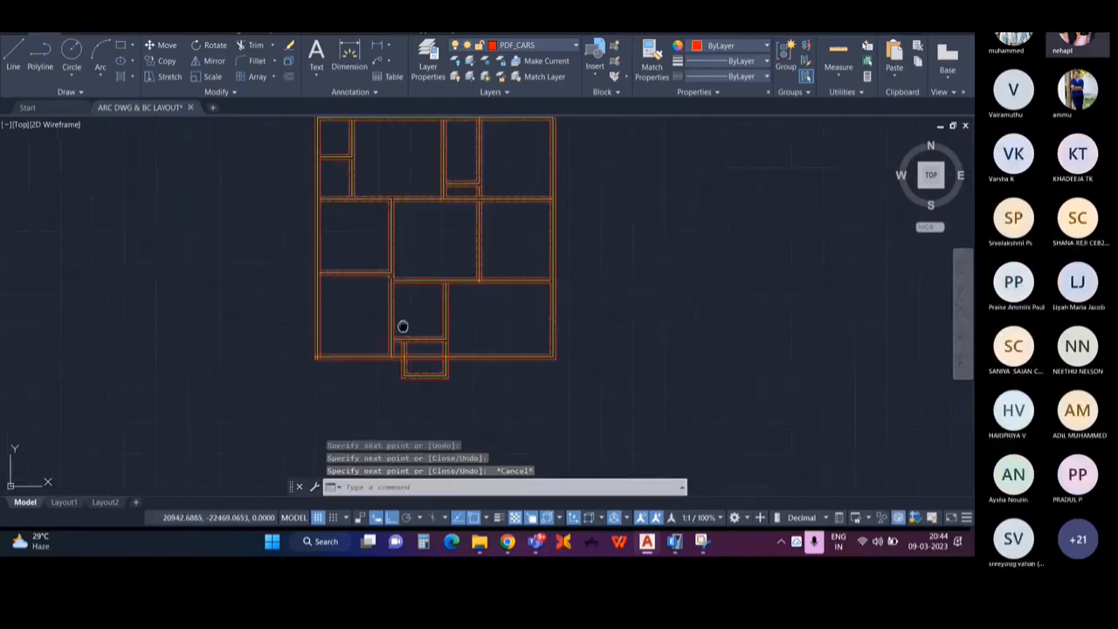
pyautogui.scroll(2, 390, 235)
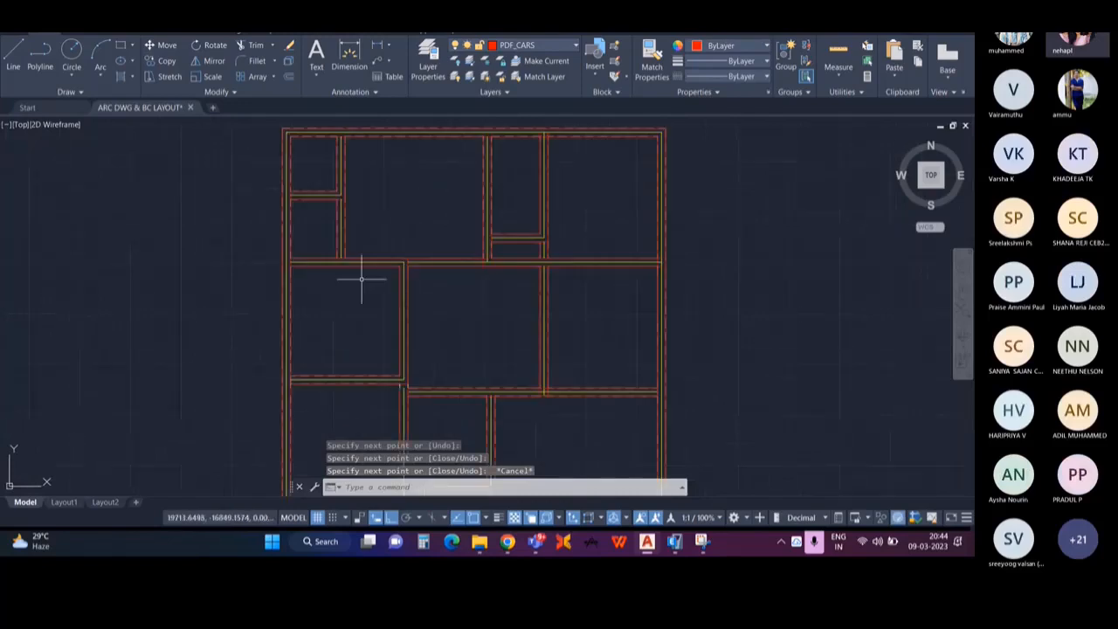
pyautogui.scroll(1, 487, 312)
pyautogui.scroll(2, 512, 270)
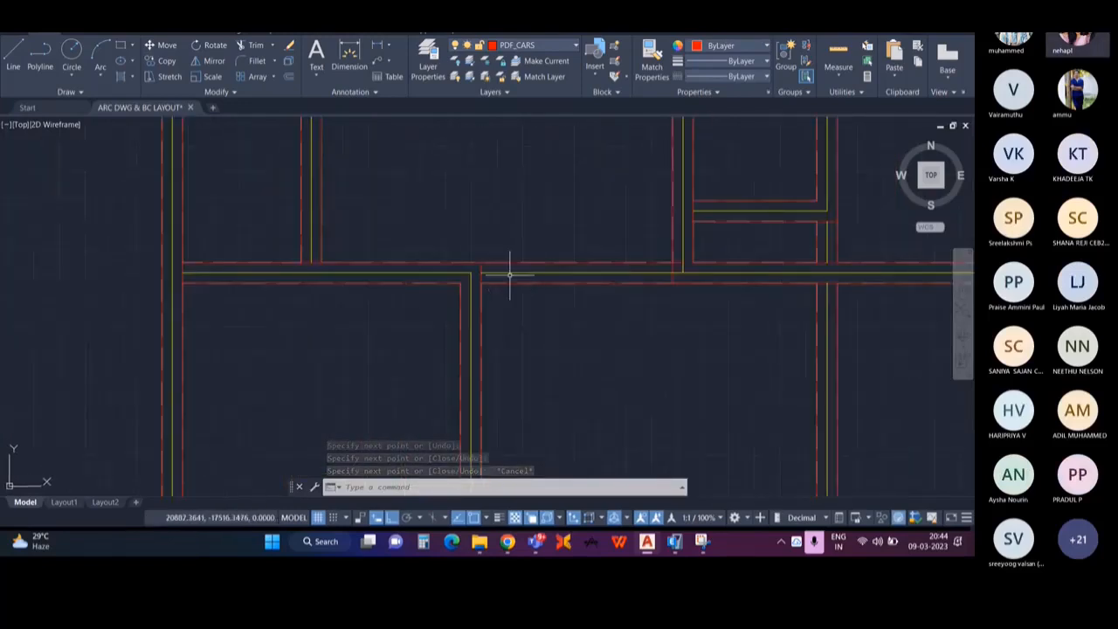
pyautogui.moveTo(482, 274); pyautogui.dragTo(462, 290, button='middle')
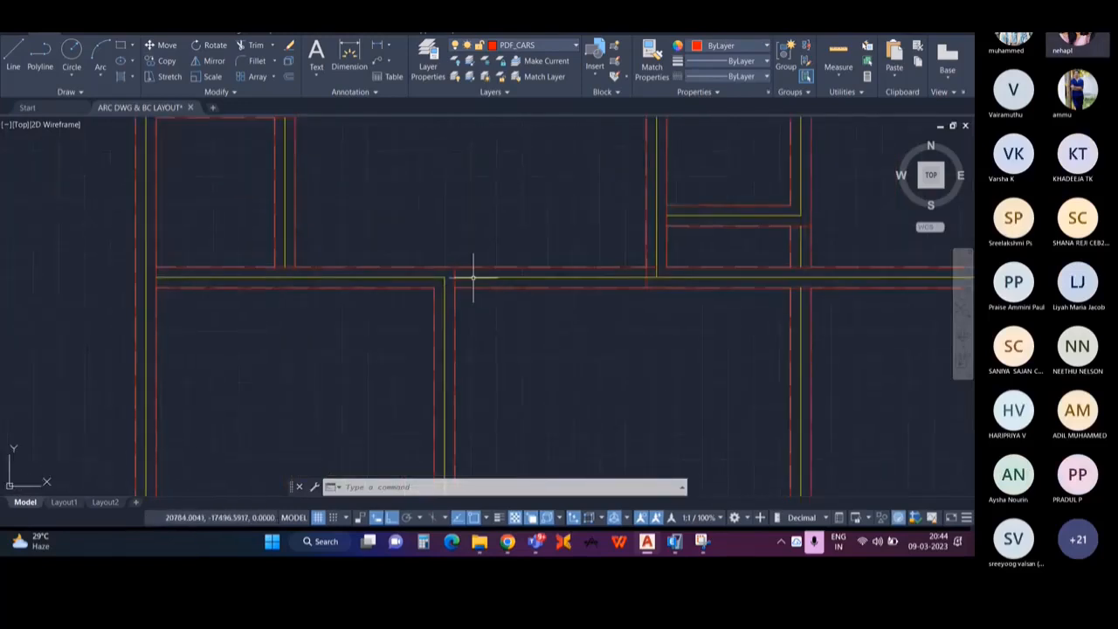
pyautogui.scroll(2, 473, 278)
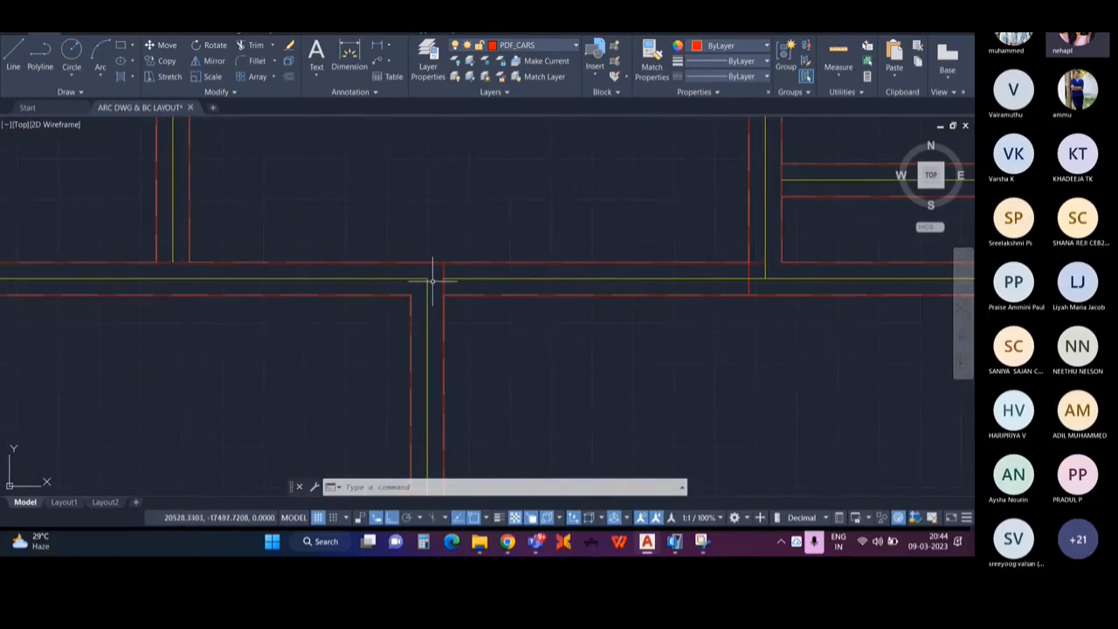
pyautogui.scroll(-5, 449, 319)
pyautogui.scroll(5, 509, 229)
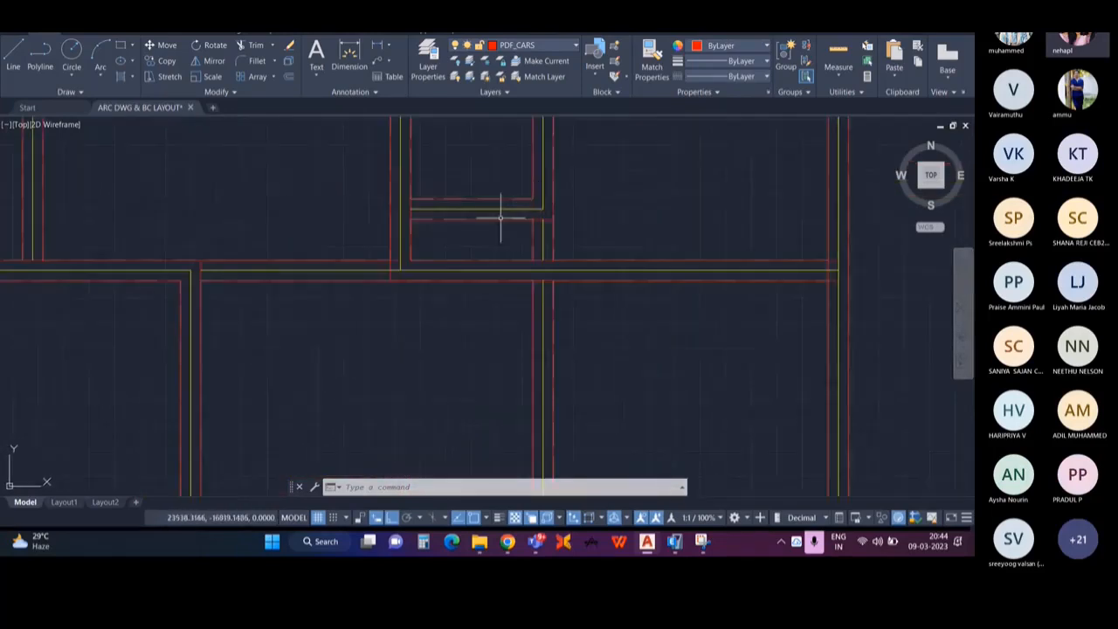
# Step: Examine the wall junctions and the southwest corner of the floor plan
pyautogui.moveTo(503, 367); pyautogui.dragTo(510, 193, button='middle')
pyautogui.scroll(-1, 521, 266)
pyautogui.scroll(-1, 472, 291)
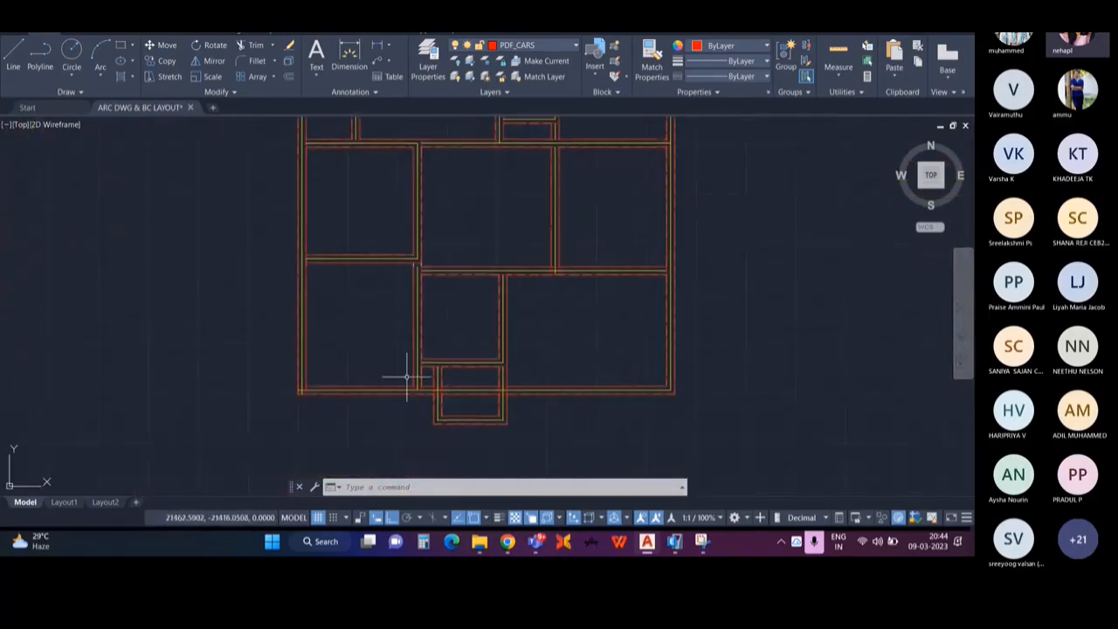
pyautogui.moveTo(317, 392); pyautogui.dragTo(385, 302, button='middle')
pyautogui.scroll(6, 385, 302)
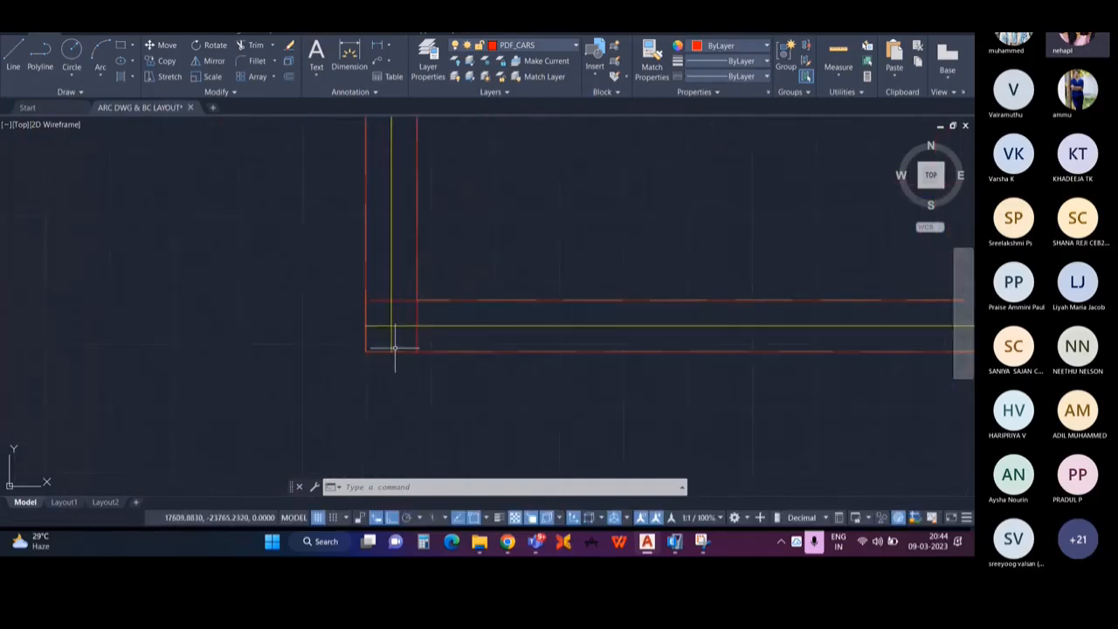
pyautogui.moveTo(383, 335); pyautogui.dragTo(322, 352, button='middle')
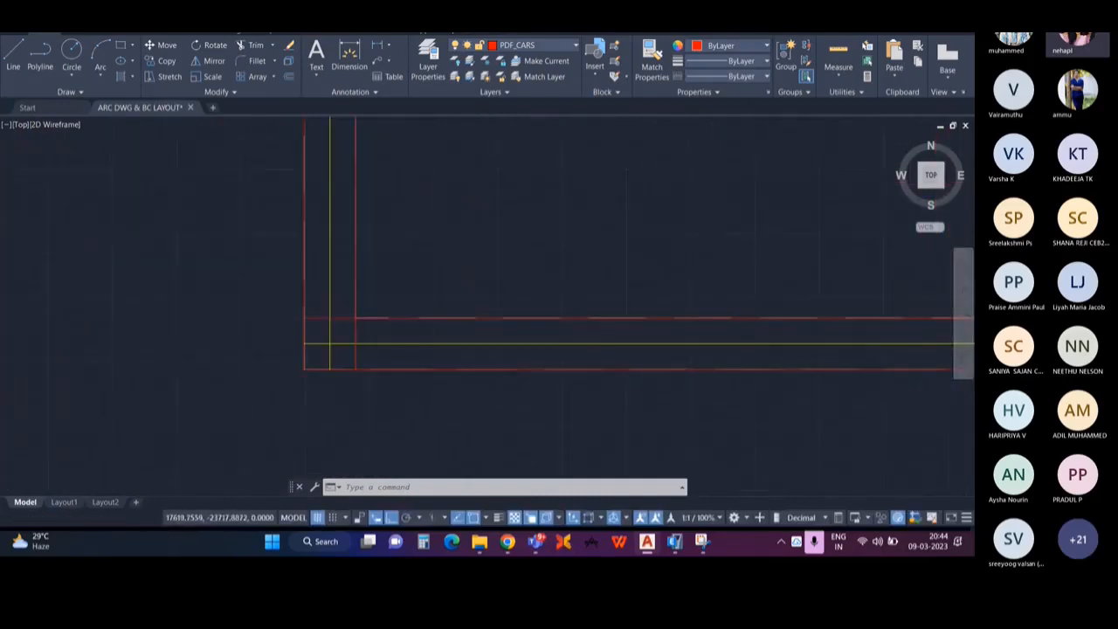
pyautogui.scroll(-5, 329, 343)
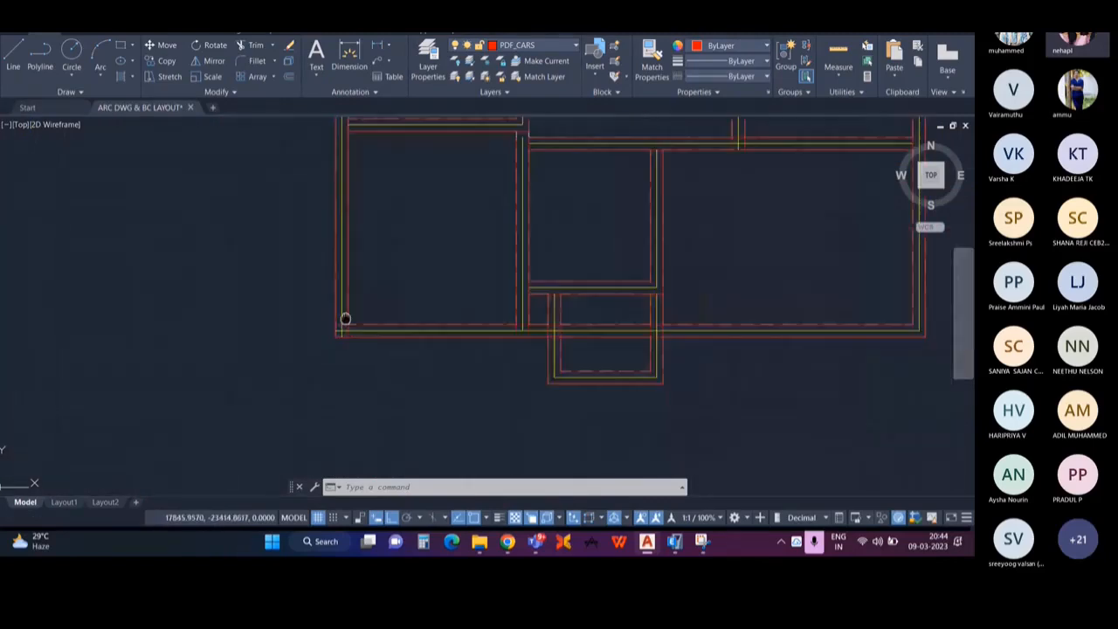
pyautogui.moveTo(335, 317); pyautogui.dragTo(270, 360, button='middle')
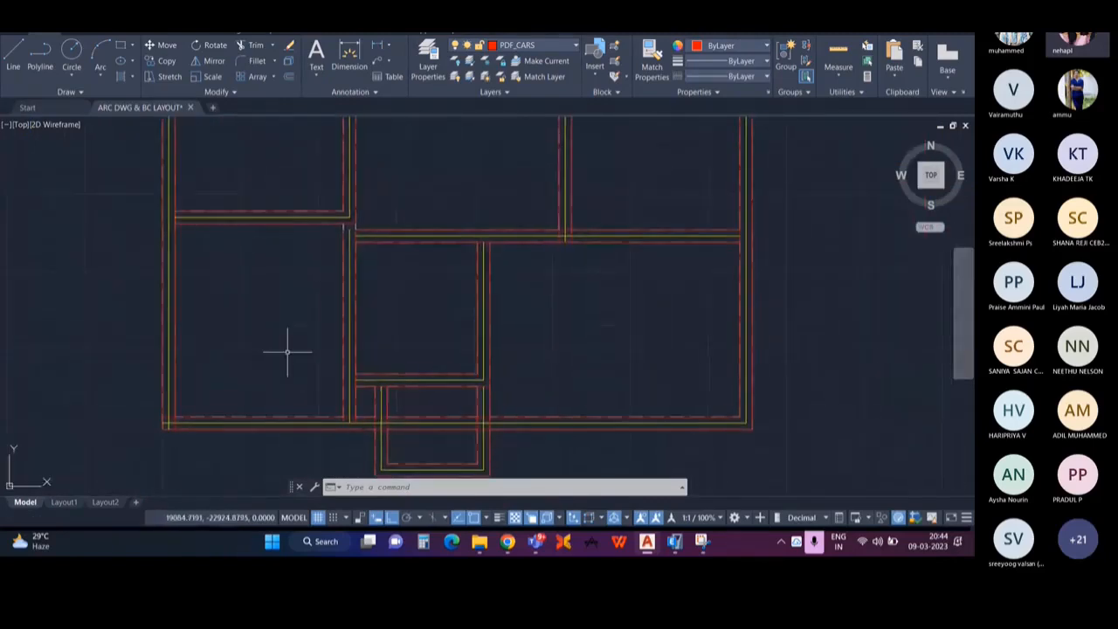
pyautogui.scroll(-3, 282, 363)
pyautogui.moveTo(318, 308); pyautogui.dragTo(318, 346, button='middle')
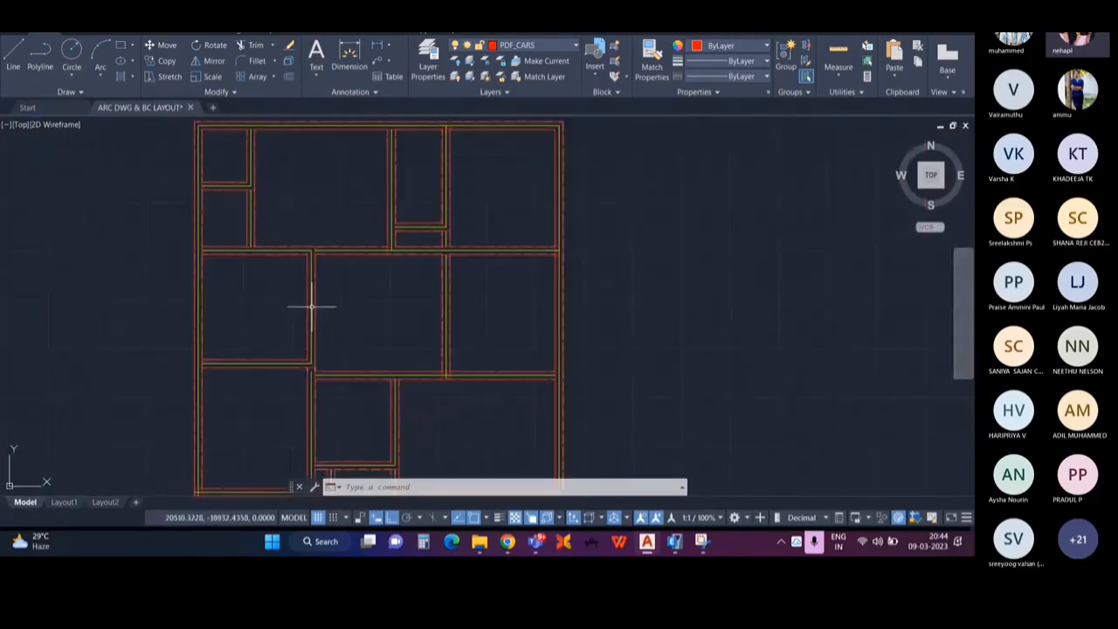
# Step: Select all wall multilines similar to the middle-left room's wall and copy them horizontally about 14,750 units to the east
pyautogui.click(311, 295)
pyautogui.rightClick(394, 322)
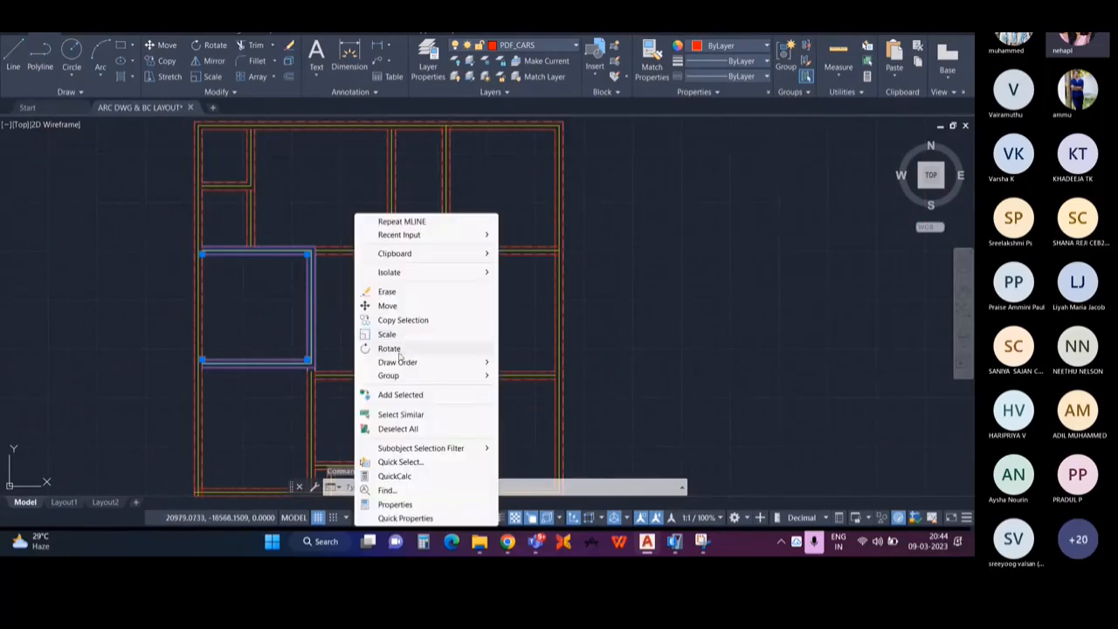
pyautogui.click(400, 414)
pyautogui.scroll(-2, 350, 304)
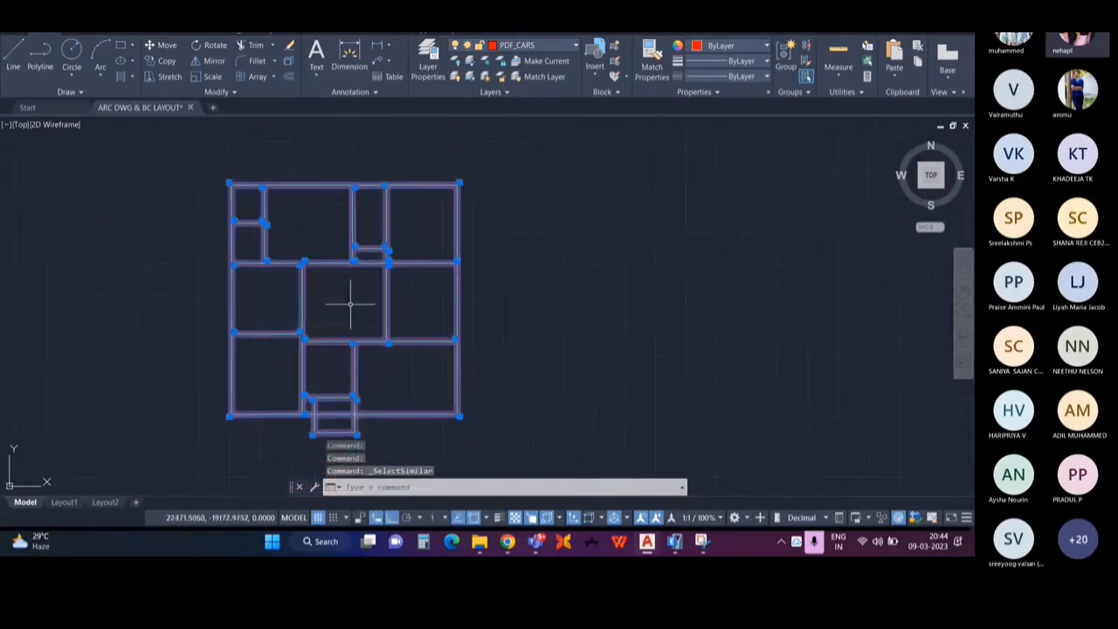
pyautogui.click(179, 65)
pyautogui.click(474, 357)
pyautogui.scroll(-2, 537, 347)
pyautogui.moveTo(644, 348); pyautogui.dragTo(502, 348, button='middle')
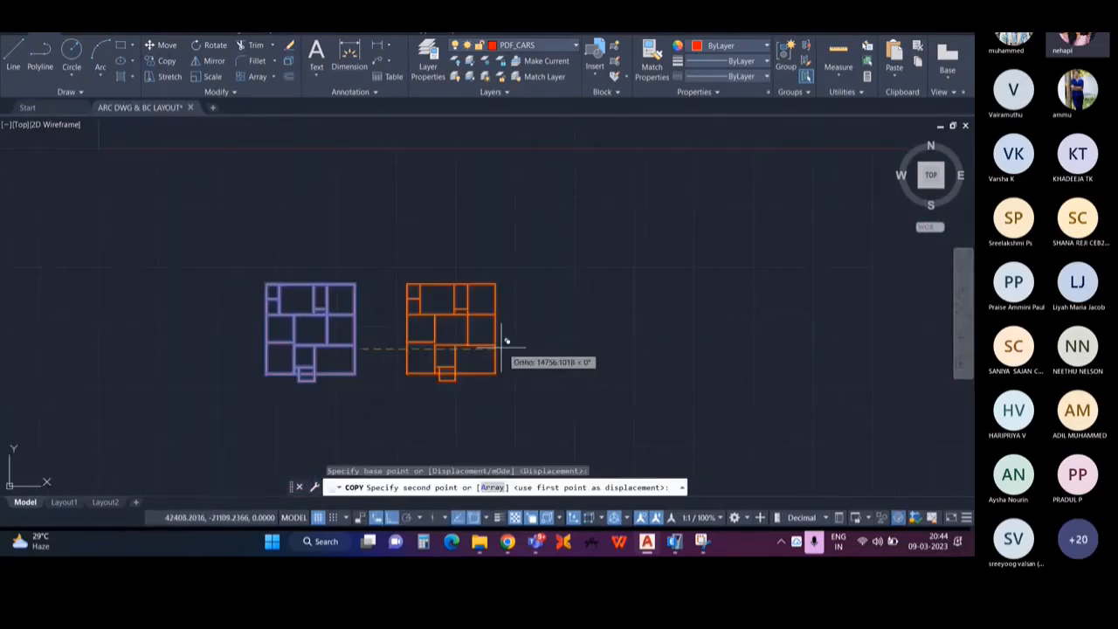
pyautogui.click(505, 341)
pyautogui.scroll(5, 457, 358)
pyautogui.press('Escape')
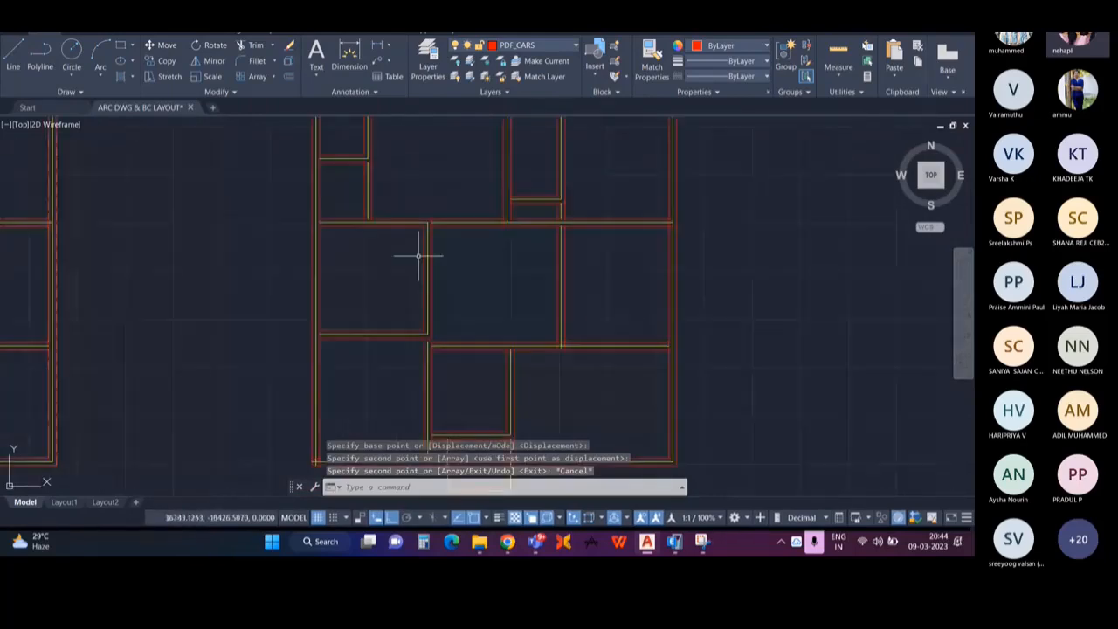
# Step: Explode all the wall multilines of the copied plan into separate lines
pyautogui.scroll(-2, 426, 258)
pyautogui.moveTo(475, 287); pyautogui.dragTo(442, 287, button='middle')
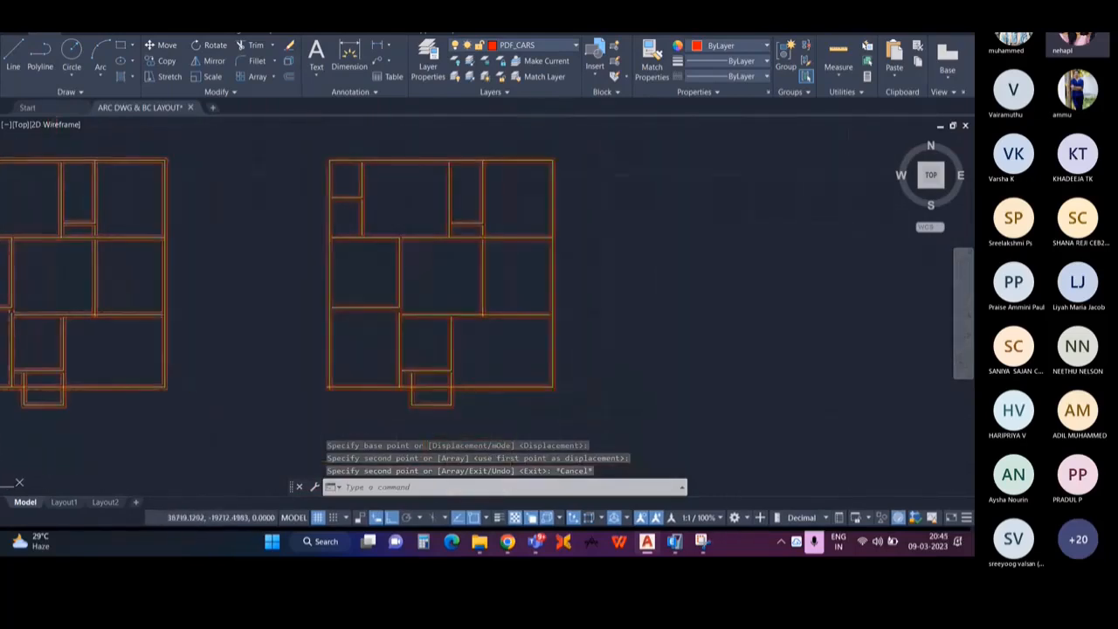
pyautogui.click(287, 152)
pyautogui.click(620, 378)
pyautogui.write('x')
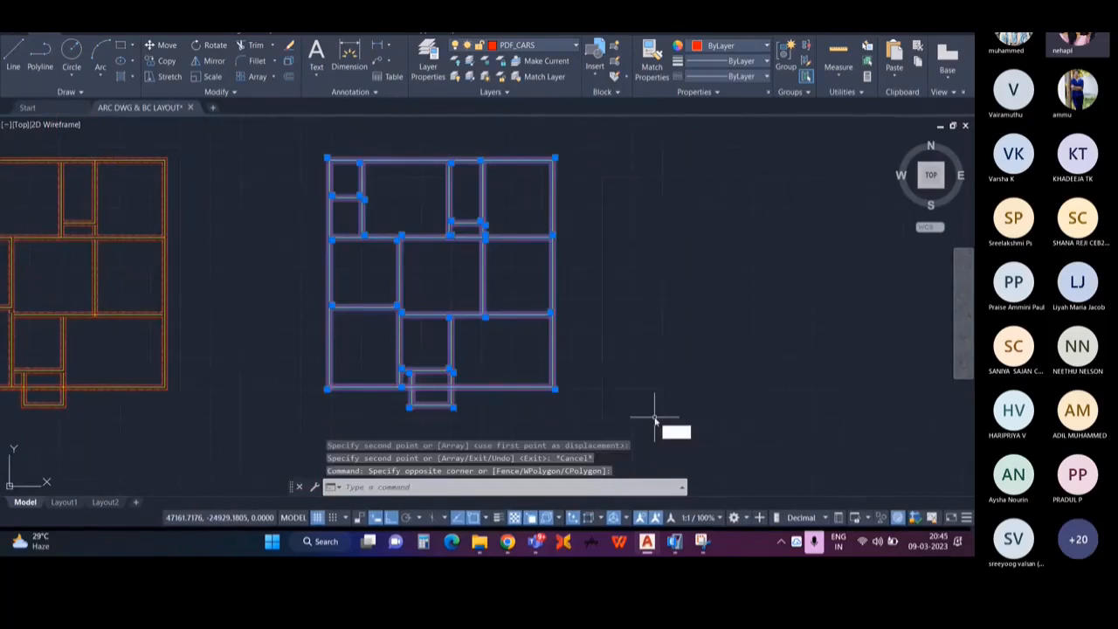
pyautogui.press('Return')
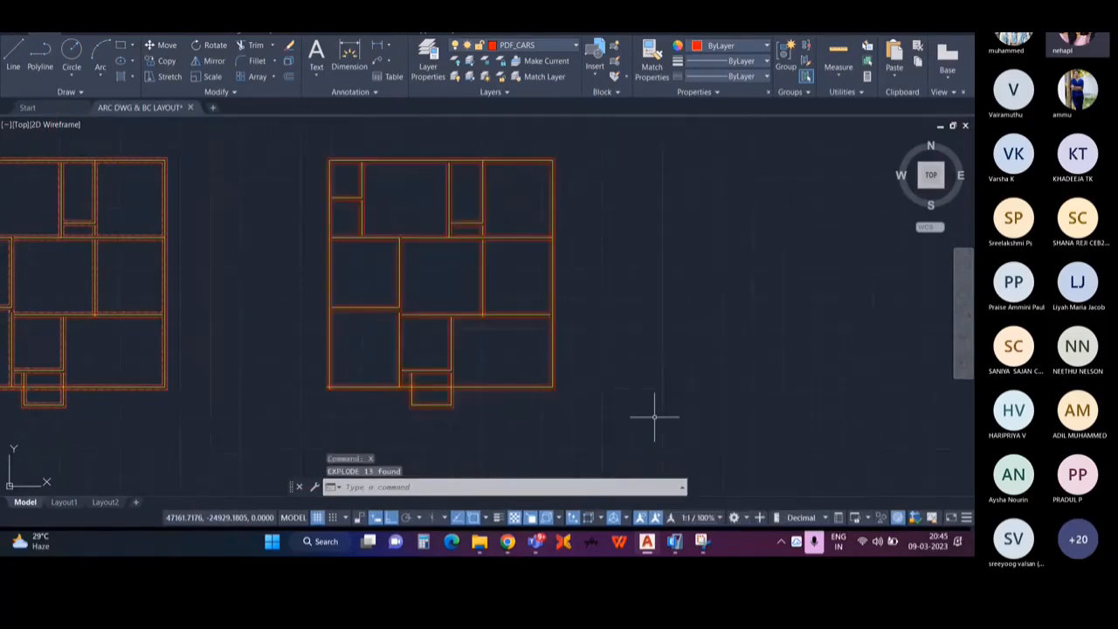
# Step: Extend the upper horizontal wall's yellow centrelines to the adjoining vertical centreline and to the west outer wall's centreline
pyautogui.scroll(5, 476, 288)
pyautogui.scroll(2, 477, 305)
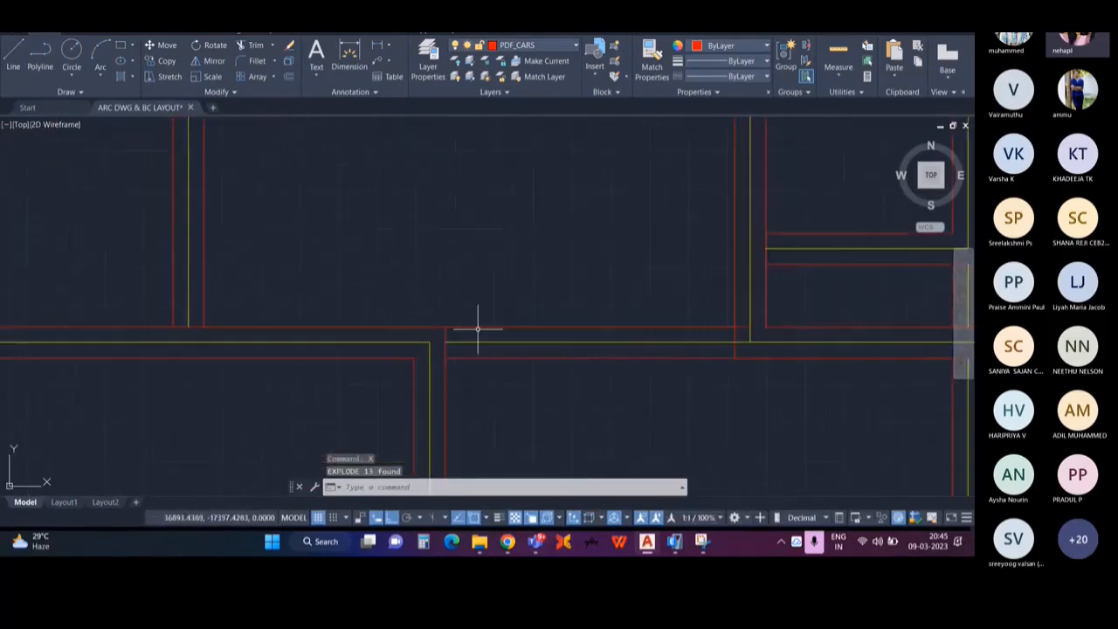
pyautogui.scroll(-2, 477, 328)
pyautogui.moveTo(492, 379); pyautogui.dragTo(474, 345, button='middle')
pyautogui.write('e')
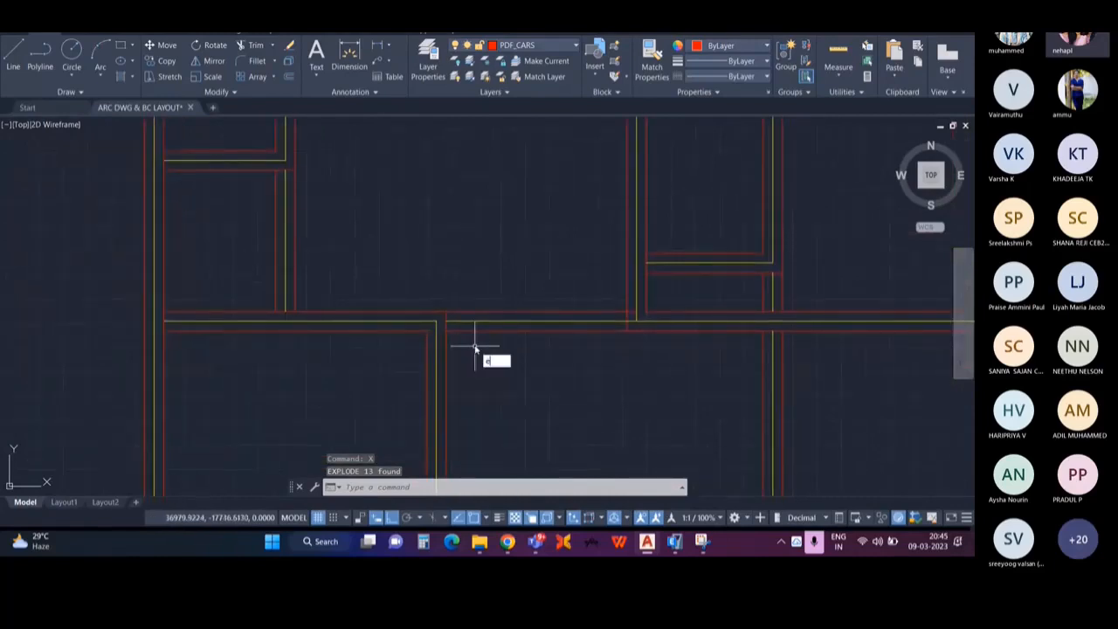
pyautogui.write('x')
pyautogui.press('Return')
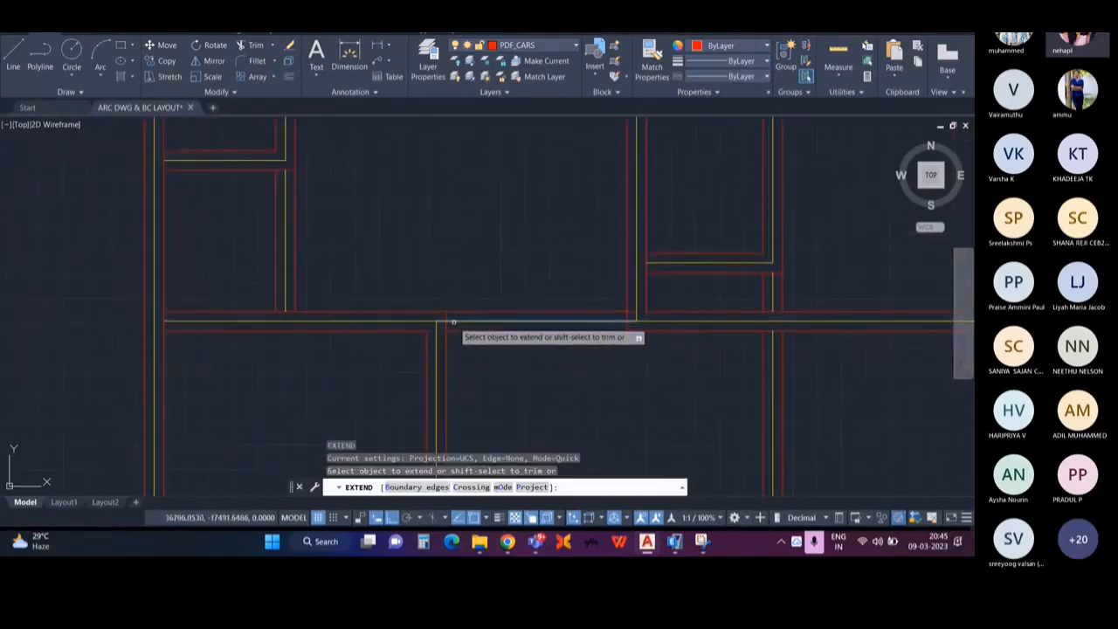
pyautogui.click(453, 323)
pyautogui.scroll(-3, 460, 392)
pyautogui.scroll(3, 295, 350)
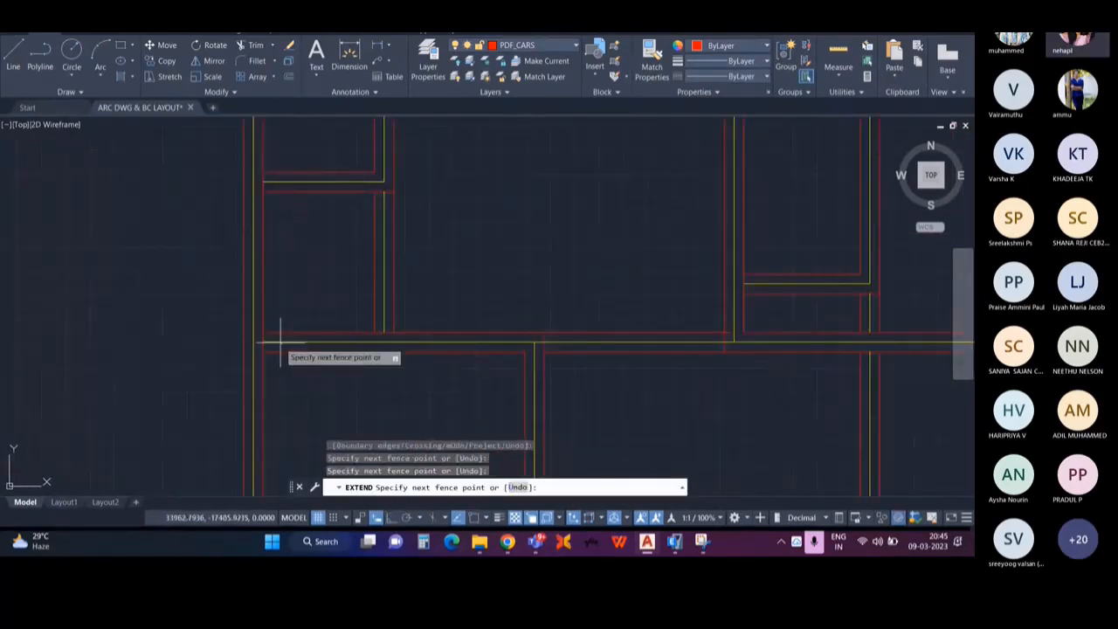
pyautogui.click(276, 339)
# Step: Extend the centrelines at the short partition between the two small northwest rooms until they meet the adjoining centrelines
pyautogui.moveTo(315, 218); pyautogui.dragTo(314, 299, button='middle')
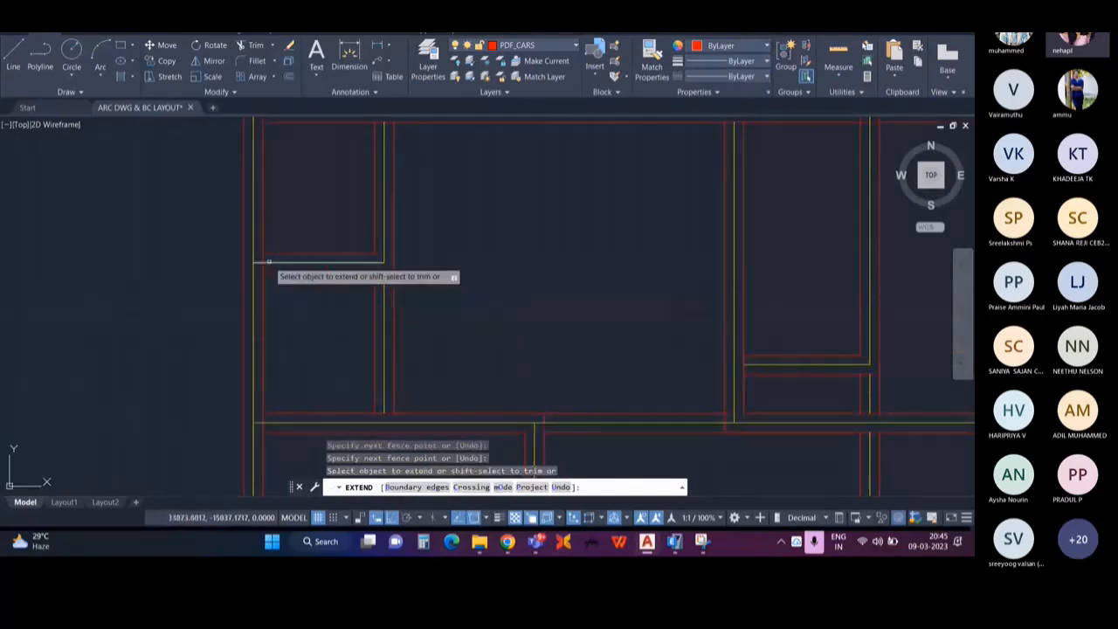
pyautogui.click(380, 261)
pyautogui.moveTo(397, 283); pyautogui.dragTo(405, 376, button='middle')
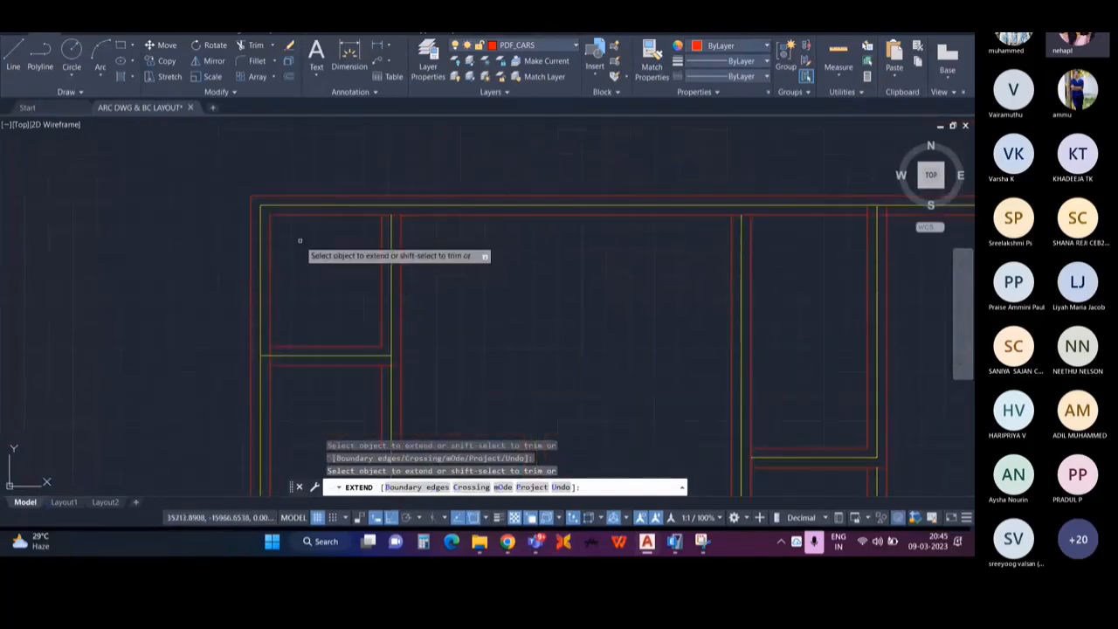
# Step: Extend the centrelines of the upper vertical partitions to the north outer wall's centreline
pyautogui.click(392, 226)
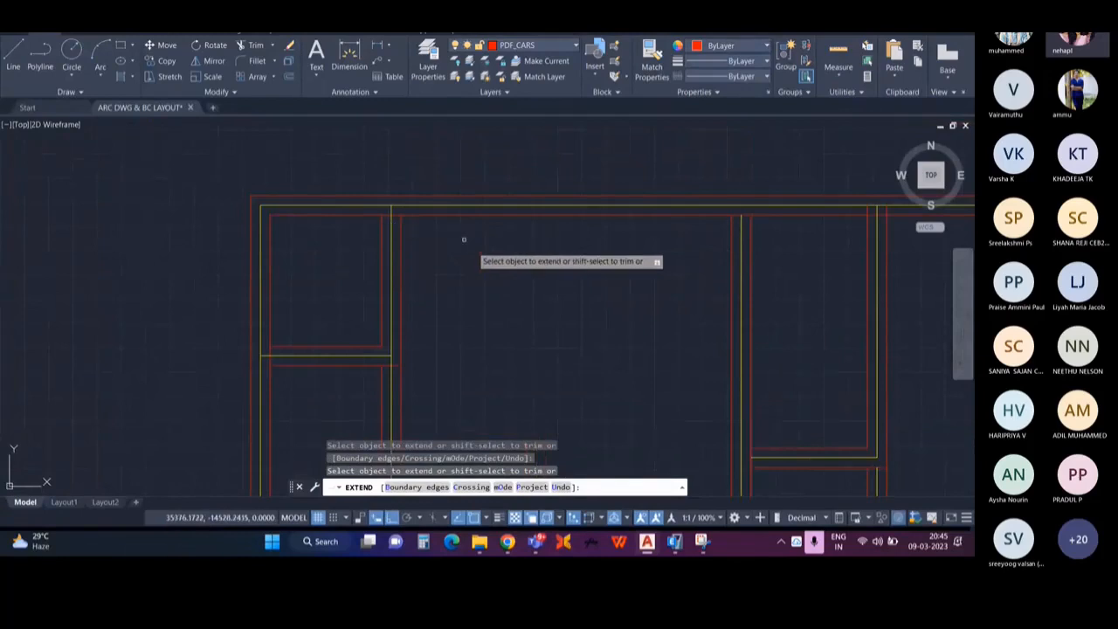
pyautogui.moveTo(753, 253); pyautogui.dragTo(527, 245, button='middle')
pyautogui.click(517, 221)
pyautogui.scroll(-1, 615, 295)
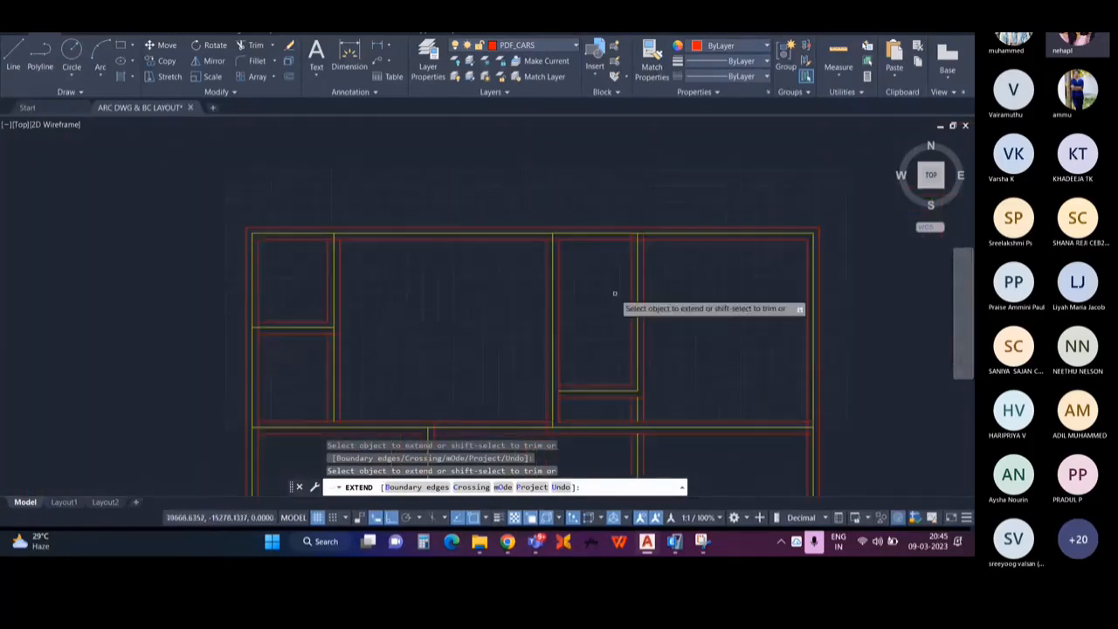
# Step: Extend the short cross partition's centreline west and close the centreline gaps in the vertical wall running south from it
pyautogui.moveTo(777, 283); pyautogui.dragTo(539, 213, button='middle')
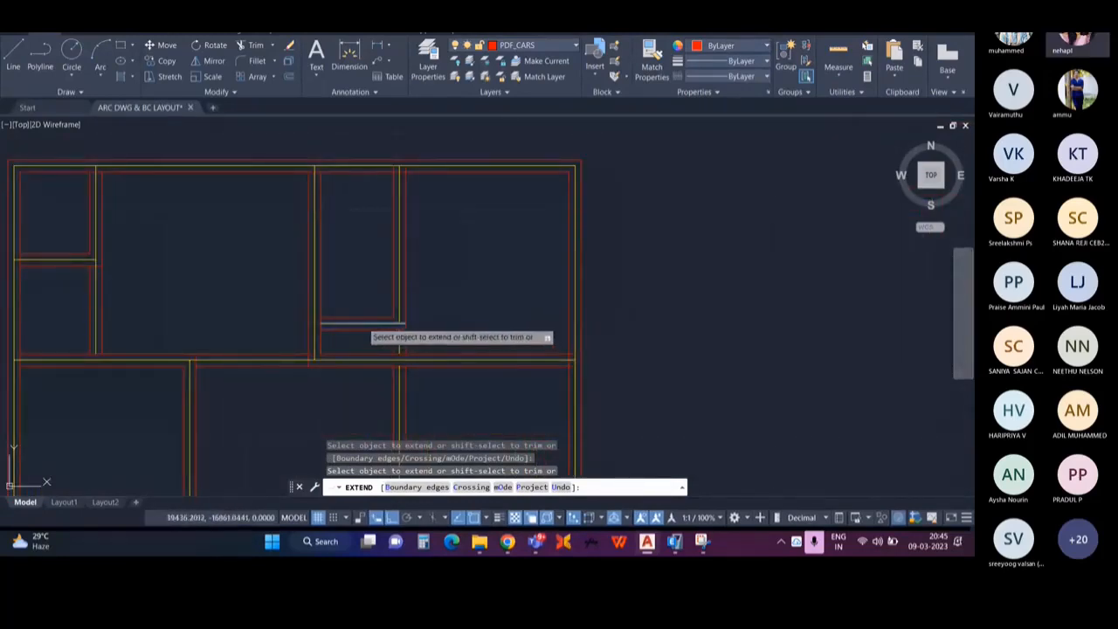
pyautogui.scroll(5, 341, 324)
pyautogui.click(341, 324)
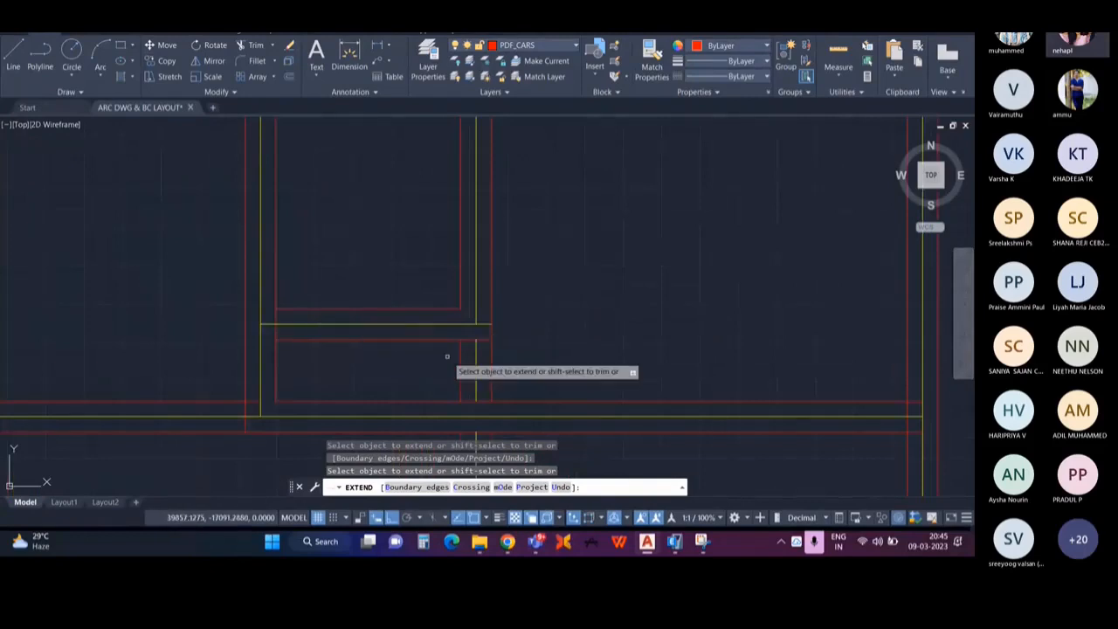
pyautogui.moveTo(476, 345); pyautogui.dragTo(451, 247, button='middle')
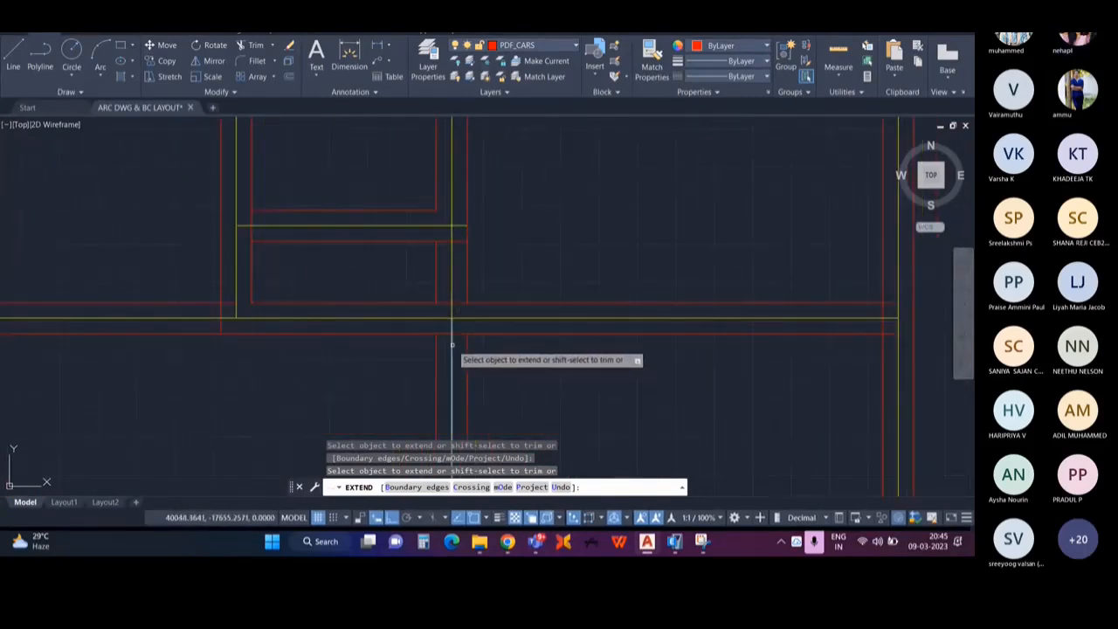
pyautogui.moveTo(477, 292); pyautogui.dragTo(464, 339, button='middle')
pyautogui.press('Escape')
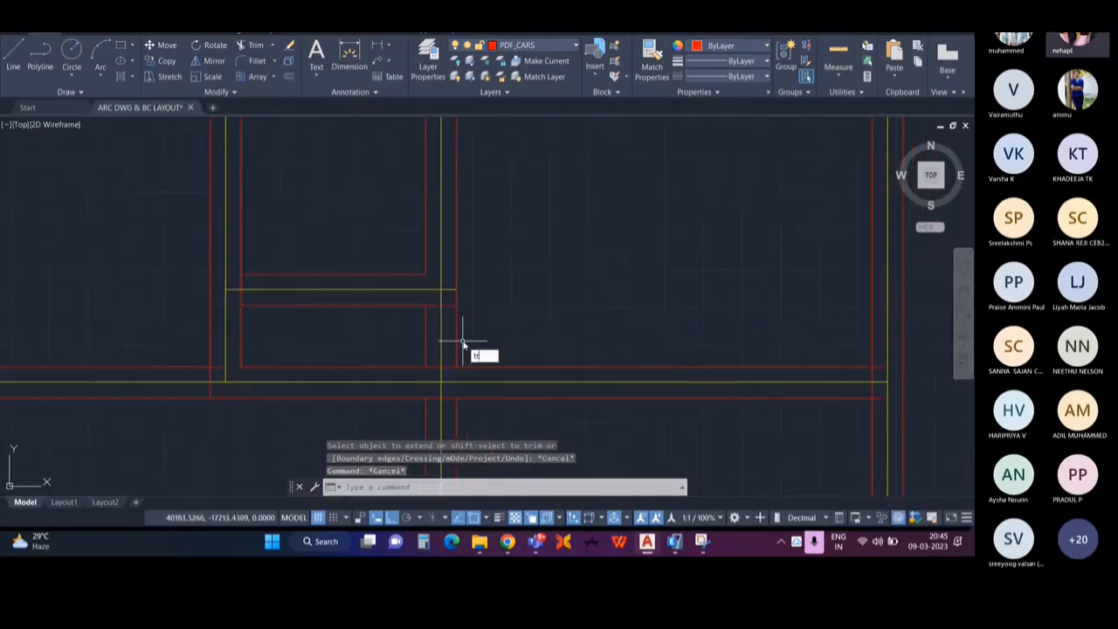
# Step: Trim the end of the short cross partition's centreline that overshoots the vertical wall's centreline
pyautogui.write('tr')
pyautogui.press('Return')
pyautogui.scroll(2, 451, 301)
pyautogui.click(449, 298)
pyautogui.click(443, 260)
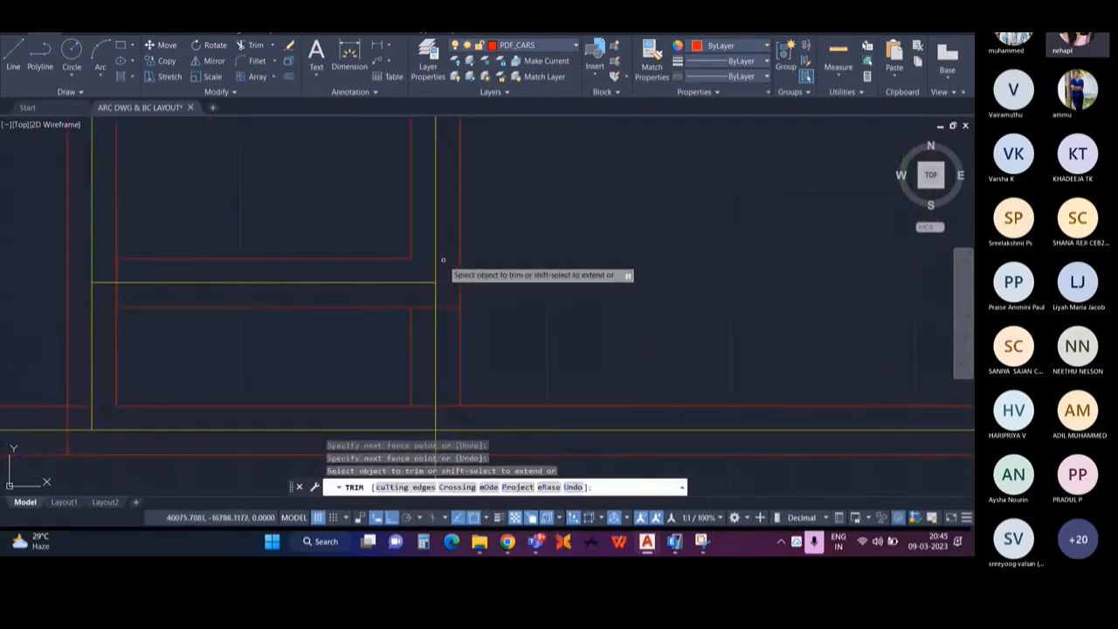
pyautogui.scroll(-4, 506, 289)
pyautogui.press('Escape')
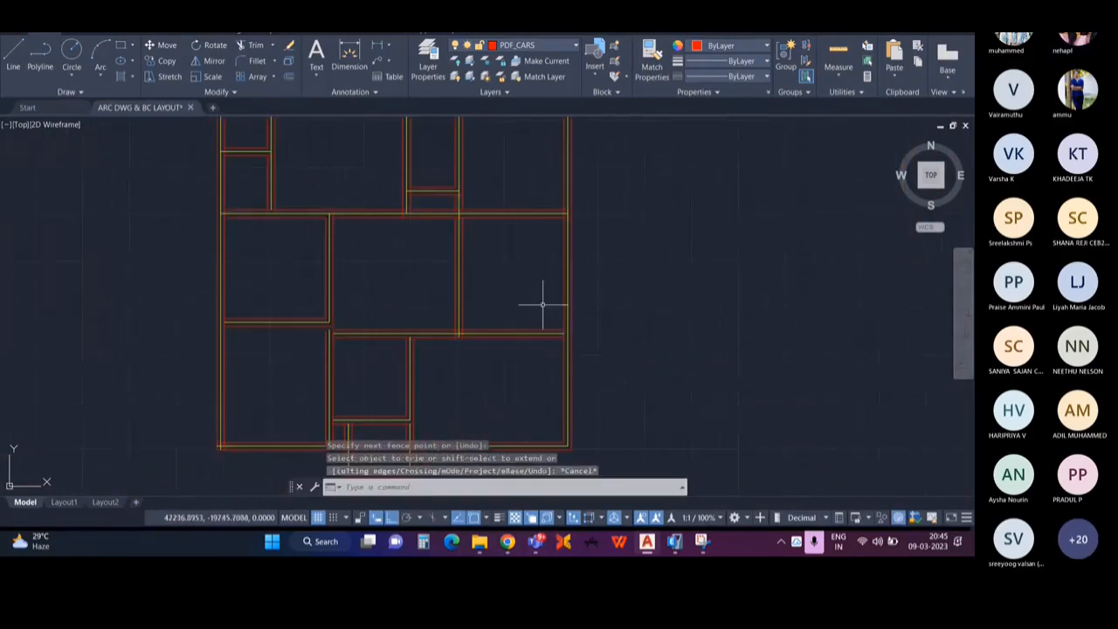
# Step: Extend the lower horizontal wall's centreline to the east outer wall's centreline
pyautogui.scroll(2, 559, 332)
pyautogui.moveTo(564, 343); pyautogui.dragTo(502, 342, button='middle')
pyautogui.scroll(2, 505, 336)
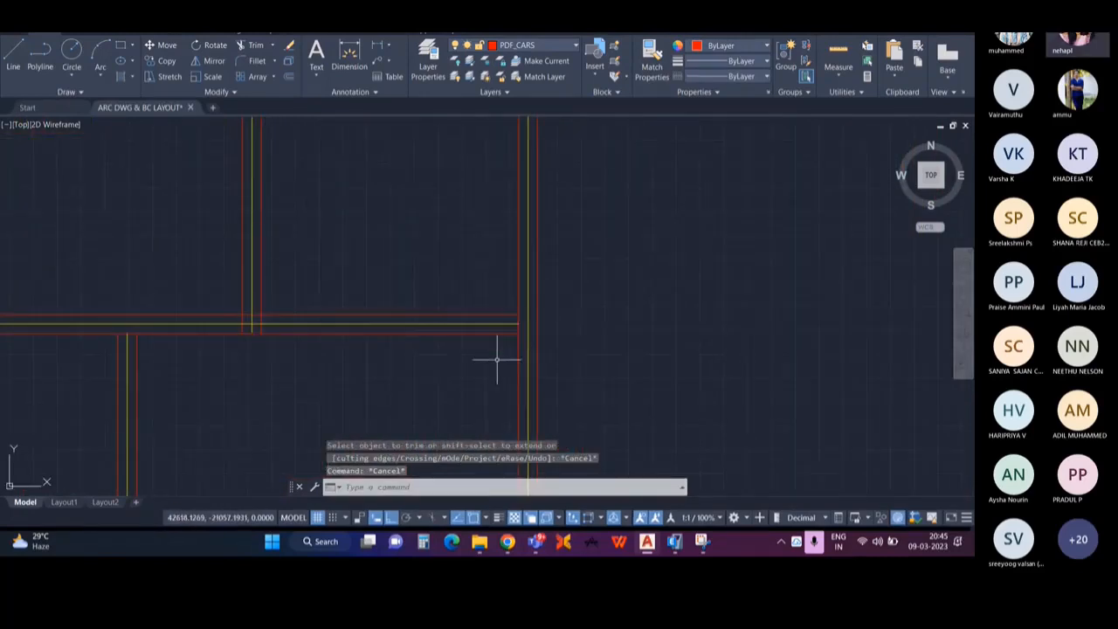
pyautogui.write('ex')
pyautogui.press('Return')
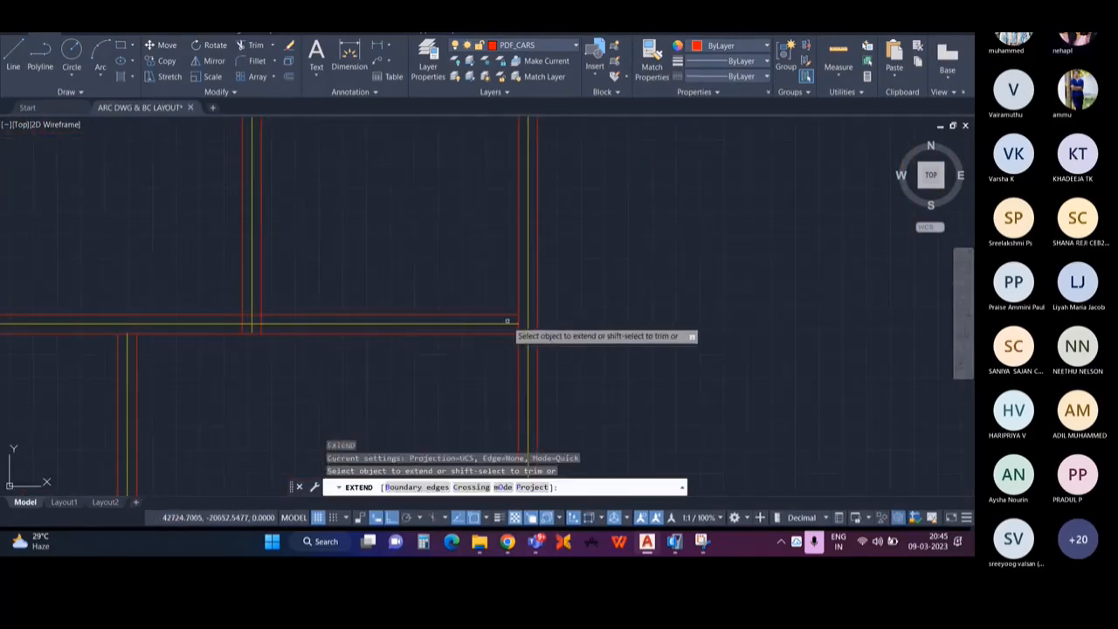
pyautogui.click(507, 322)
# Step: Extend the west centreline of the small projecting room at the south side up to the horizontal centreline above it
pyautogui.moveTo(503, 399); pyautogui.dragTo(543, 253, button='middle')
pyautogui.scroll(-2, 555, 356)
pyautogui.moveTo(555, 357); pyautogui.dragTo(579, 243, button='middle')
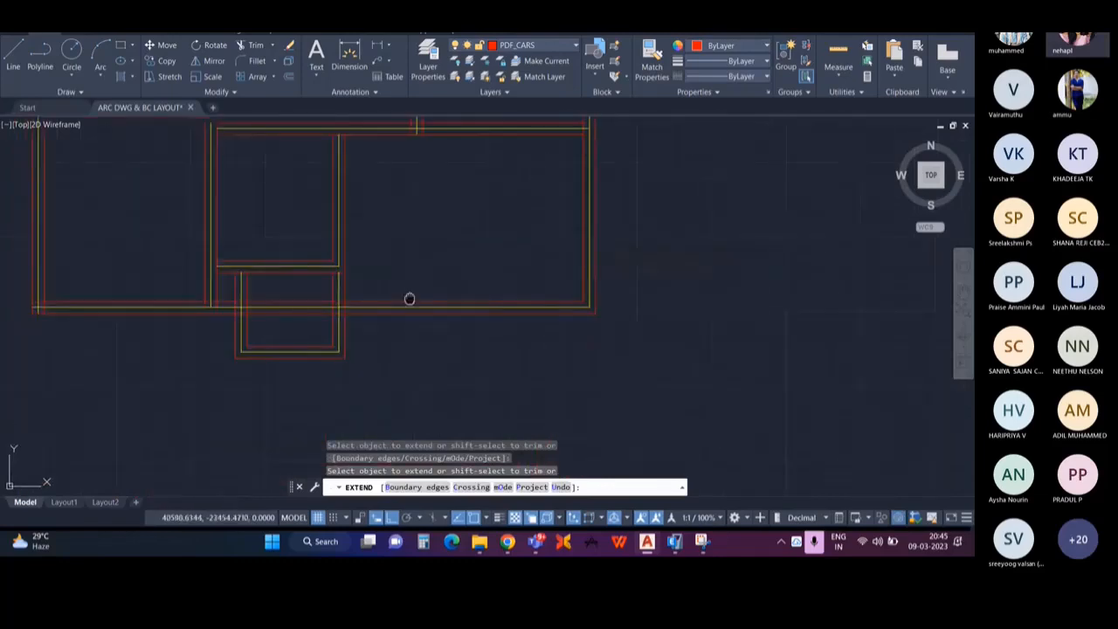
pyautogui.moveTo(409, 299); pyautogui.dragTo(619, 318, button='middle')
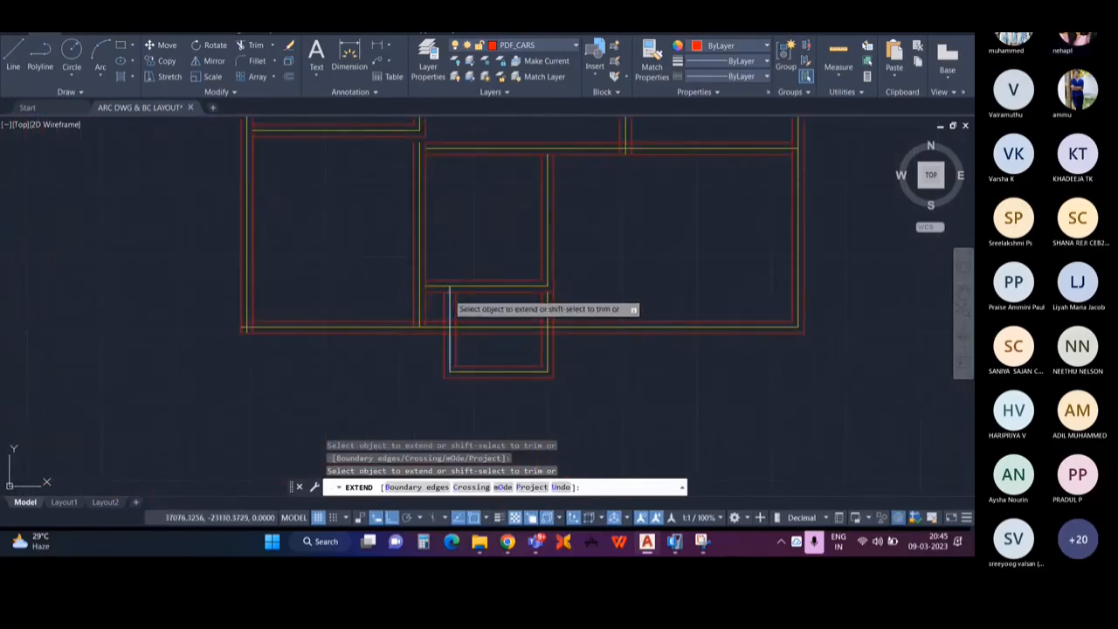
pyautogui.click(449, 292)
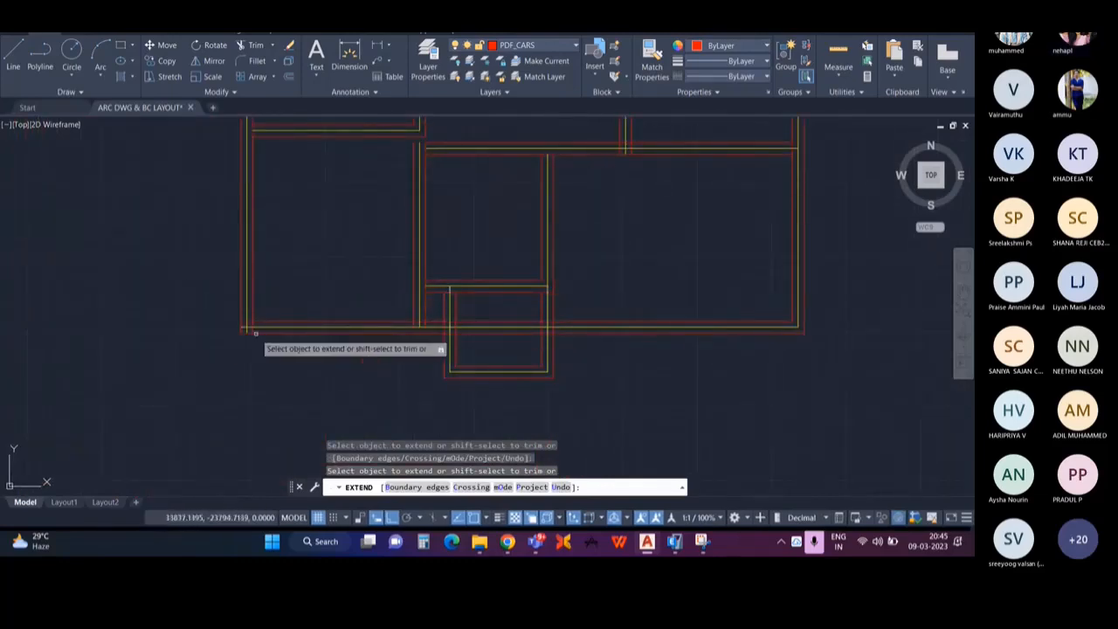
# Step: Extend the centrelines around the southwest room to the west outer wall and to each other at the room's northeast junction
pyautogui.moveTo(302, 251); pyautogui.dragTo(309, 389, button='middle')
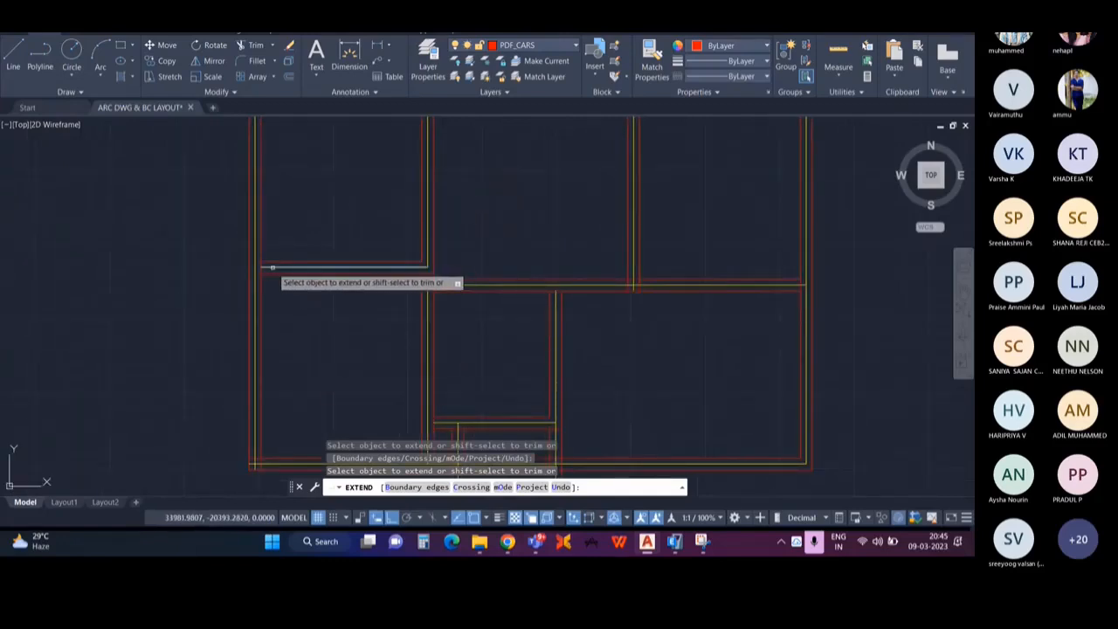
pyautogui.click(272, 266)
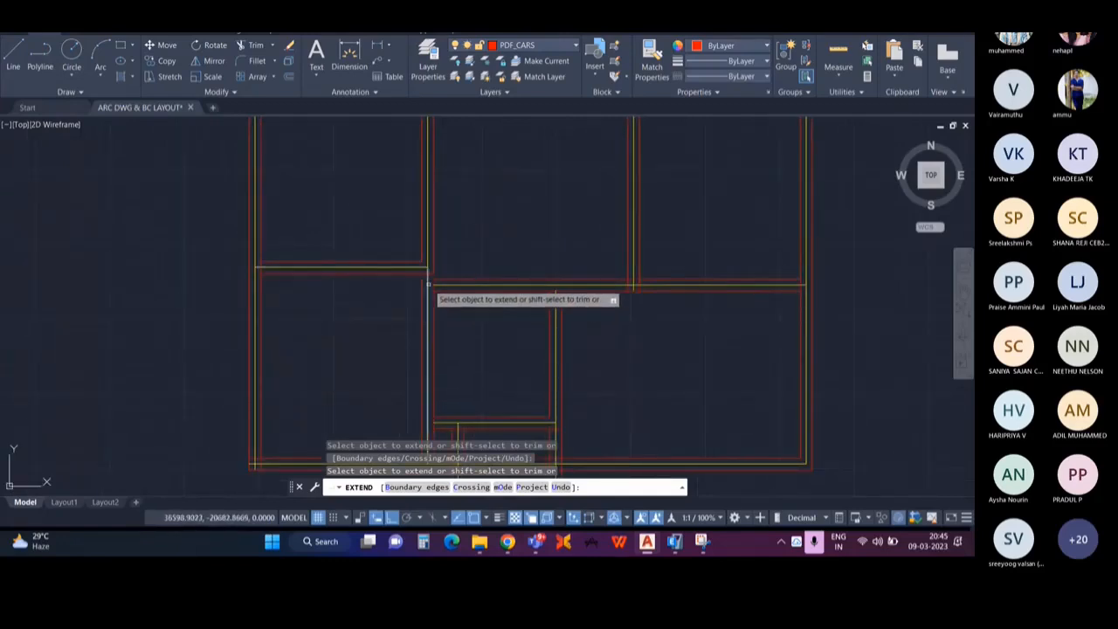
pyautogui.click(427, 284)
pyautogui.click(441, 285)
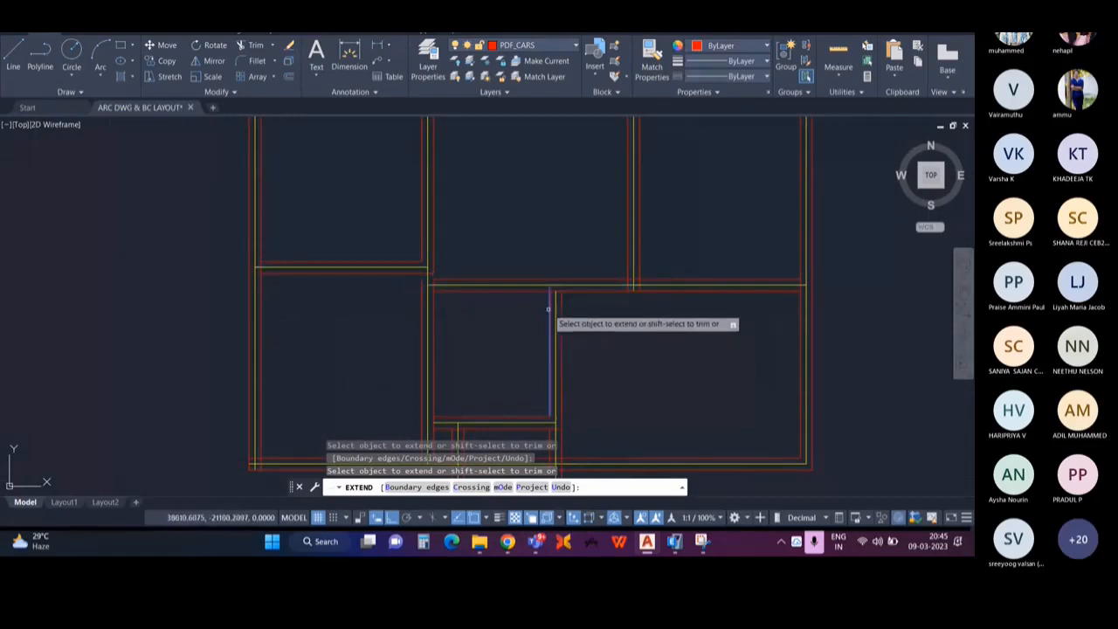
# Step: Extend the vertical centreline east of the small south-central room up to the horizontal wall centreline above it
pyautogui.click(553, 301)
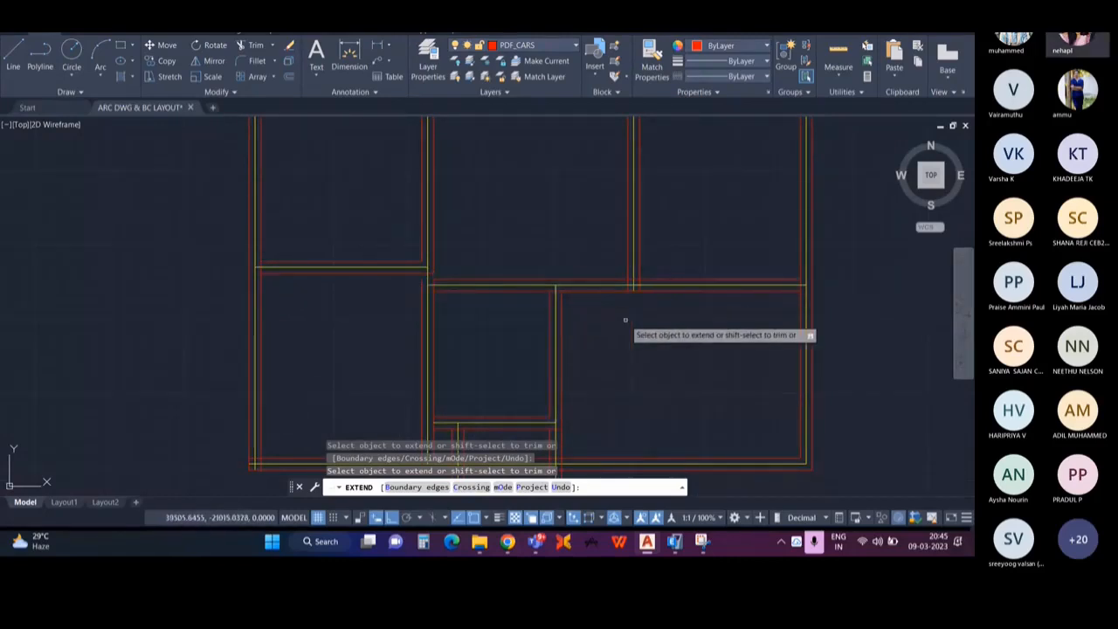
pyautogui.scroll(-2, 626, 320)
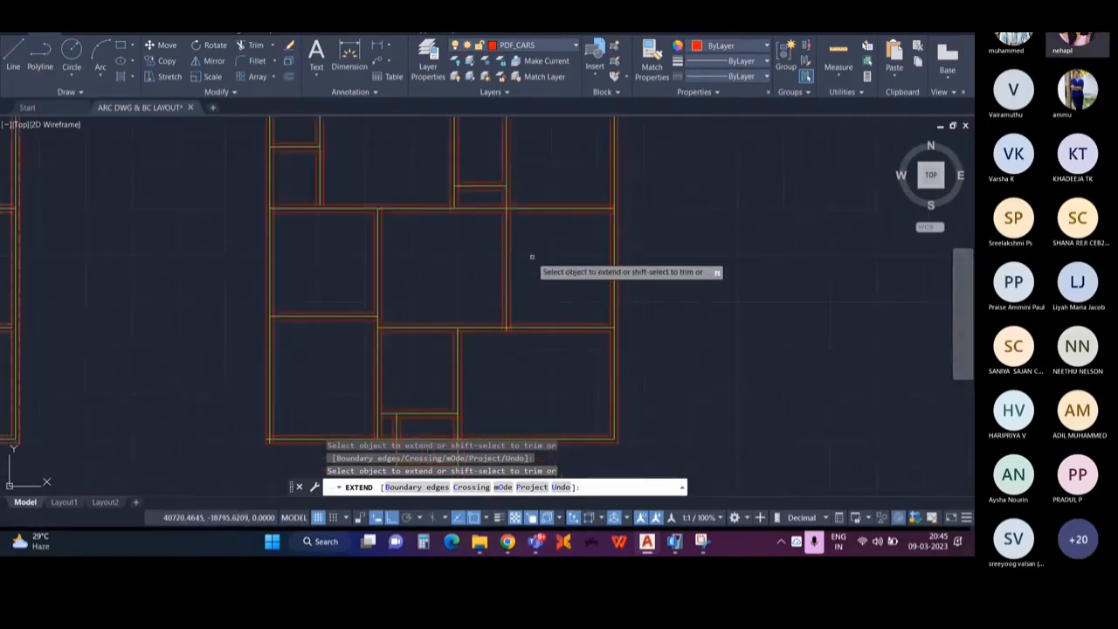
pyautogui.press('Escape')
# Step: Trim the end of the vertical centreline between the central and east rooms where it overshoots the horizontal centreline below
pyautogui.write('tr')
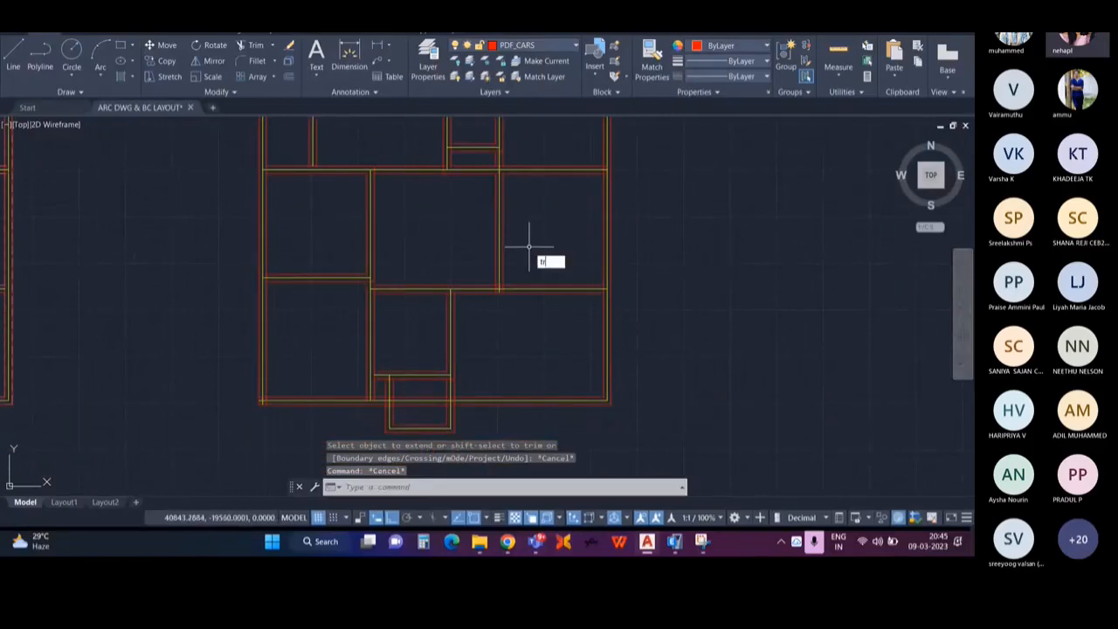
pyautogui.press('Return')
pyautogui.scroll(3, 510, 290)
pyautogui.scroll(2, 475, 289)
pyautogui.click(495, 292)
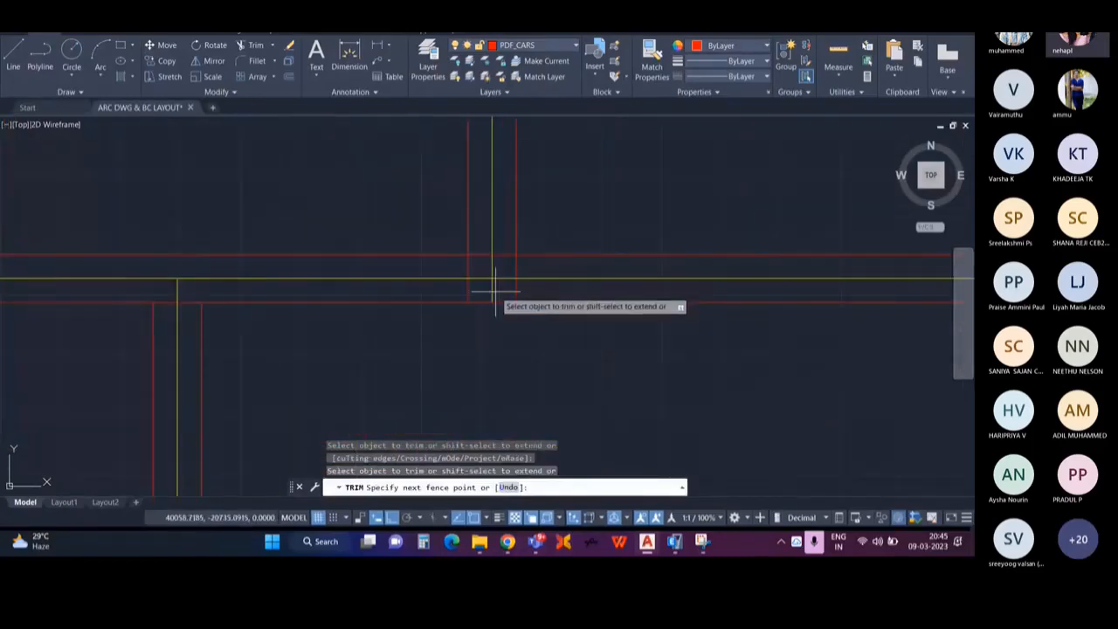
pyautogui.click(489, 291)
# Step: Trim the west outer wall's centreline where it overshoots the south wall's centreline at the southwest corner
pyautogui.scroll(-2, 484, 342)
pyautogui.moveTo(484, 342); pyautogui.dragTo(572, 203, button='middle')
pyautogui.scroll(-1, 559, 278)
pyautogui.moveTo(205, 384); pyautogui.dragTo(325, 304, button='middle')
pyautogui.scroll(4, 325, 303)
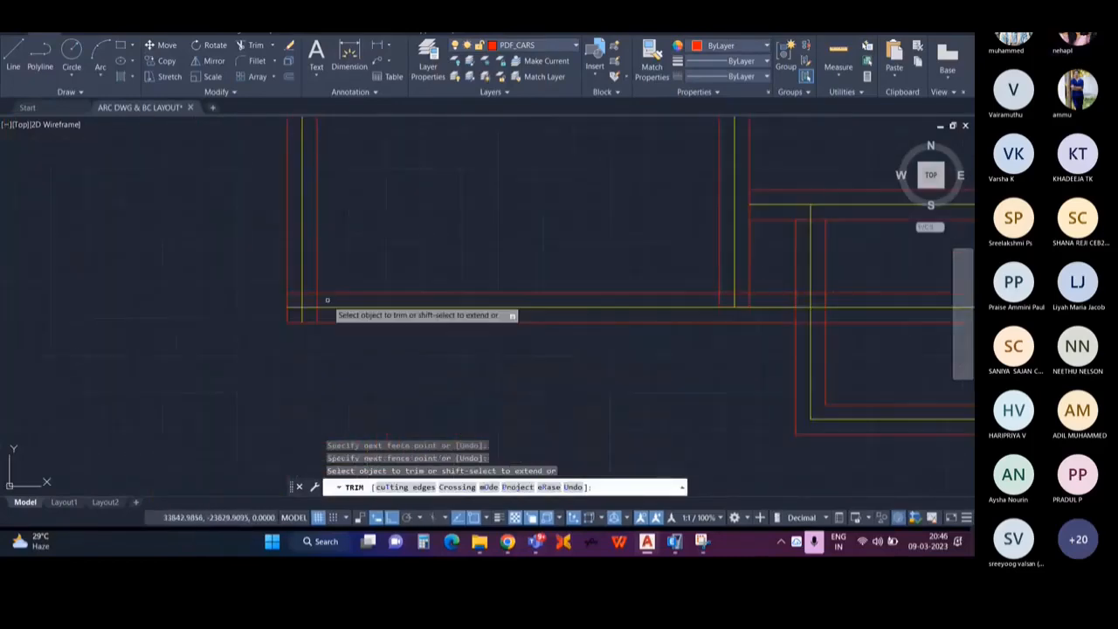
pyautogui.click(305, 303)
pyautogui.press('Return')
pyautogui.scroll(-4, 419, 318)
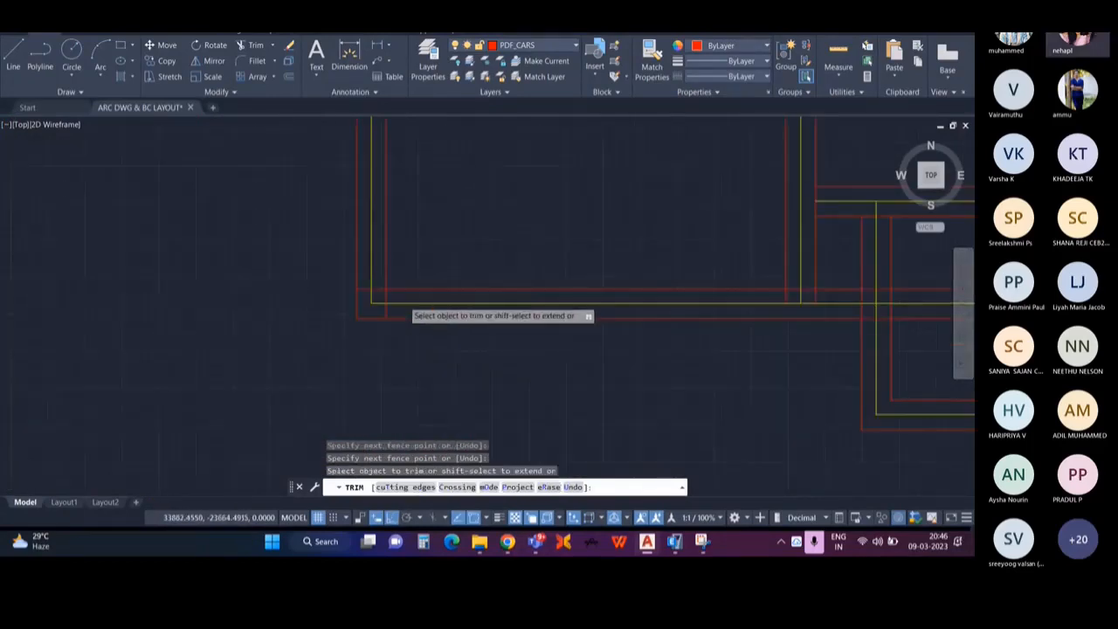
pyautogui.press('Escape')
# Step: Examine the centreline junctions throughout the copied plan for remaining gaps and overshoots
pyautogui.scroll(-3, 430, 329)
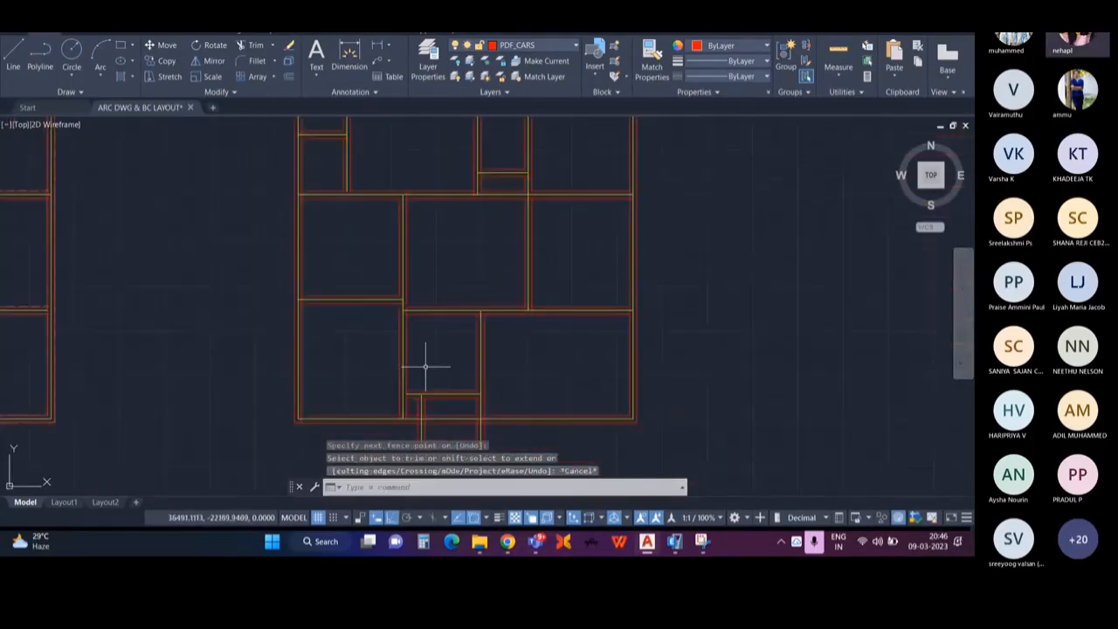
pyautogui.scroll(2, 403, 294)
pyautogui.scroll(-3, 372, 207)
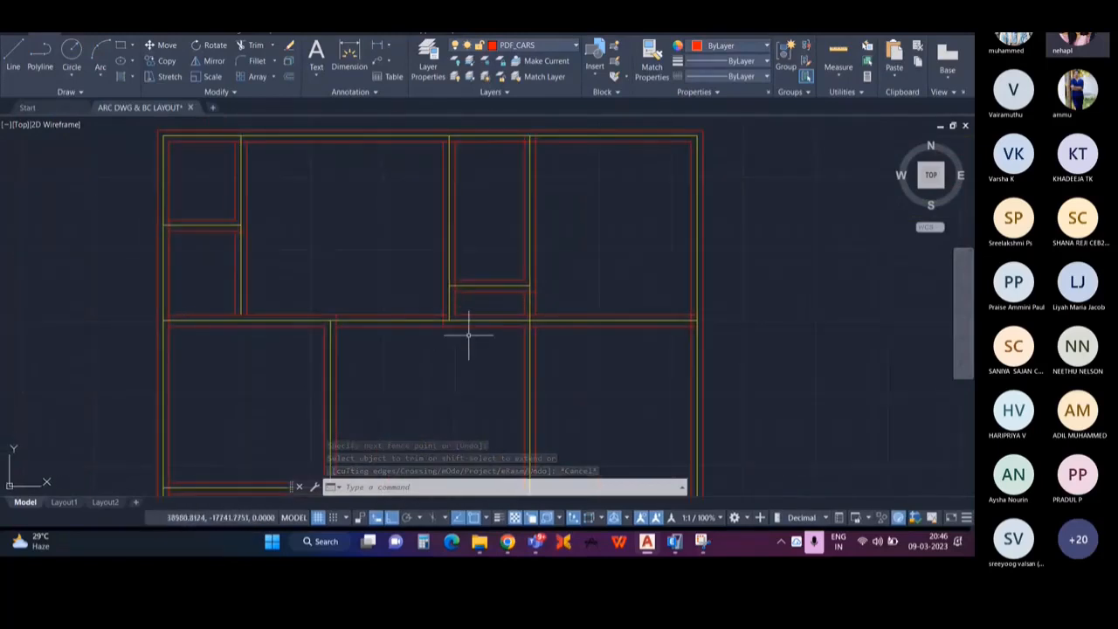
pyautogui.scroll(3, 429, 282)
pyautogui.scroll(-3, 501, 312)
pyautogui.moveTo(525, 301); pyautogui.dragTo(464, 368, button='middle')
pyautogui.scroll(-2, 298, 265)
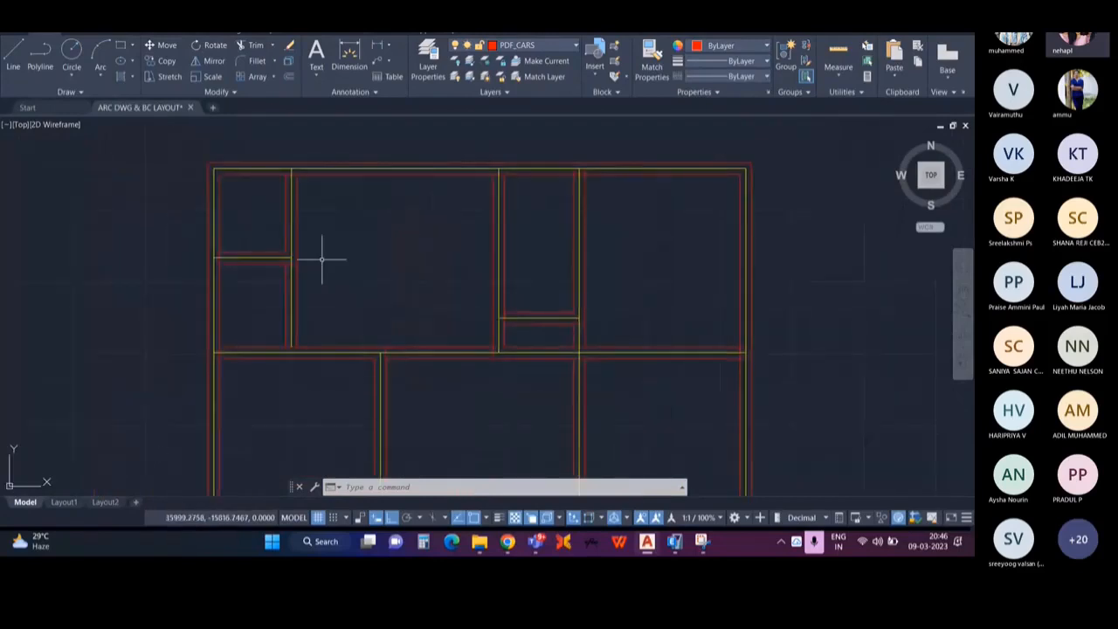
pyautogui.scroll(-2, 378, 264)
pyautogui.moveTo(442, 348)
pyautogui.mouseDown(button='middle')
pyautogui.moveTo(425, 283)
pyautogui.moveTo(439, 309)
pyautogui.moveTo(427, 308)
pyautogui.mouseUp(button='middle')
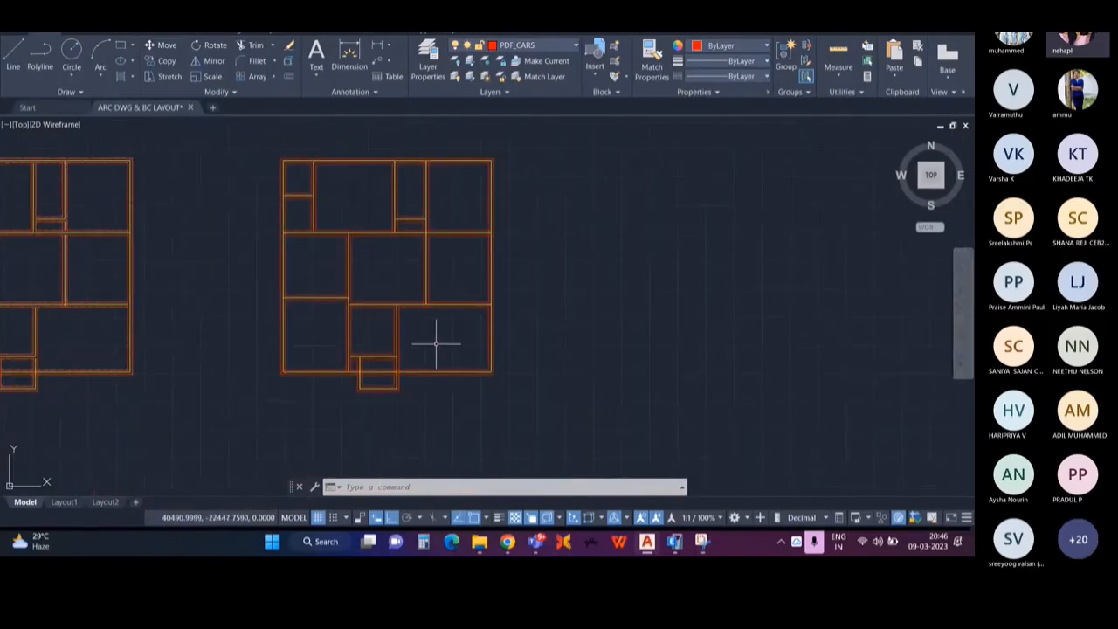
pyautogui.moveTo(420, 347); pyautogui.dragTo(368, 358, button='middle')
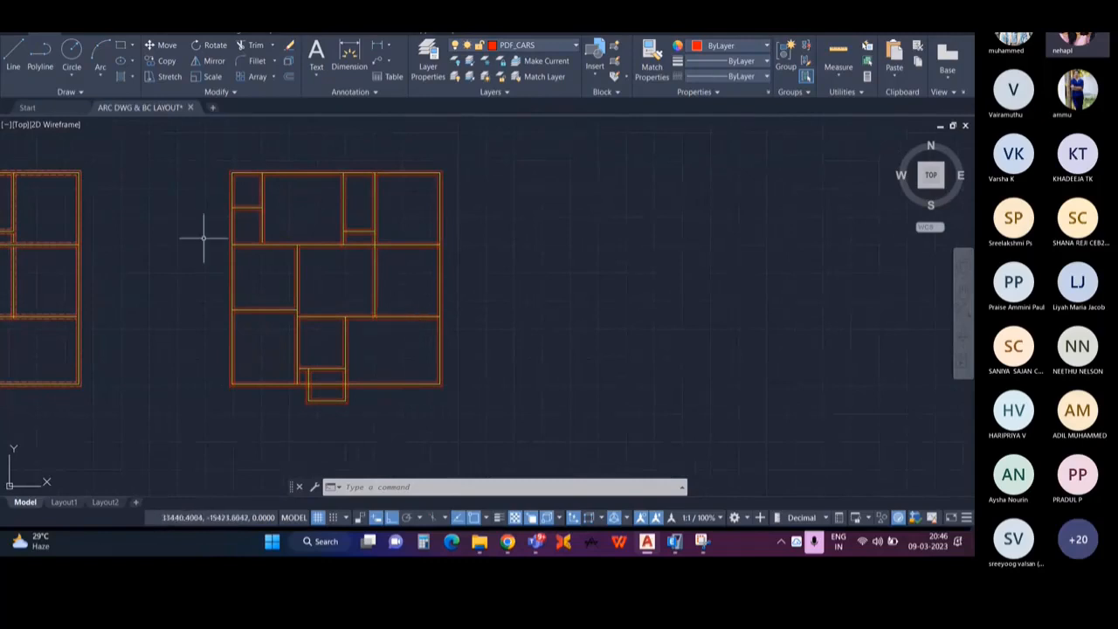
pyautogui.moveTo(289, 262); pyautogui.dragTo(270, 262, button='middle')
# Step: Quick-select all objects in the entire drawing whose color equals Yellow, as a new selection set
pyautogui.rightClick(495, 273)
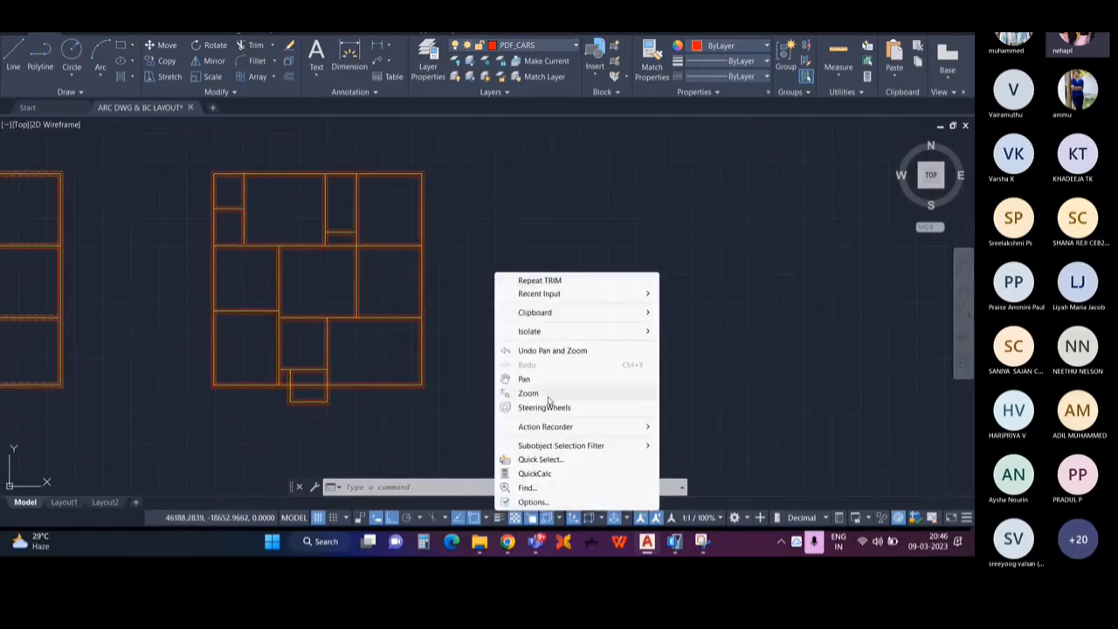
pyautogui.click(534, 460)
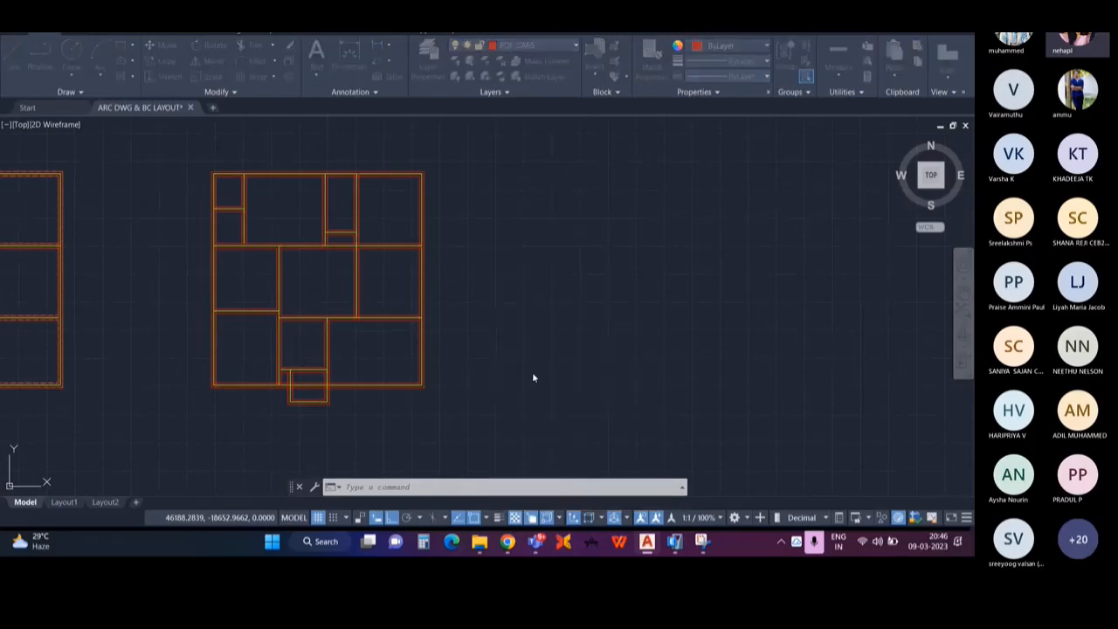
pyautogui.click(826, 307)
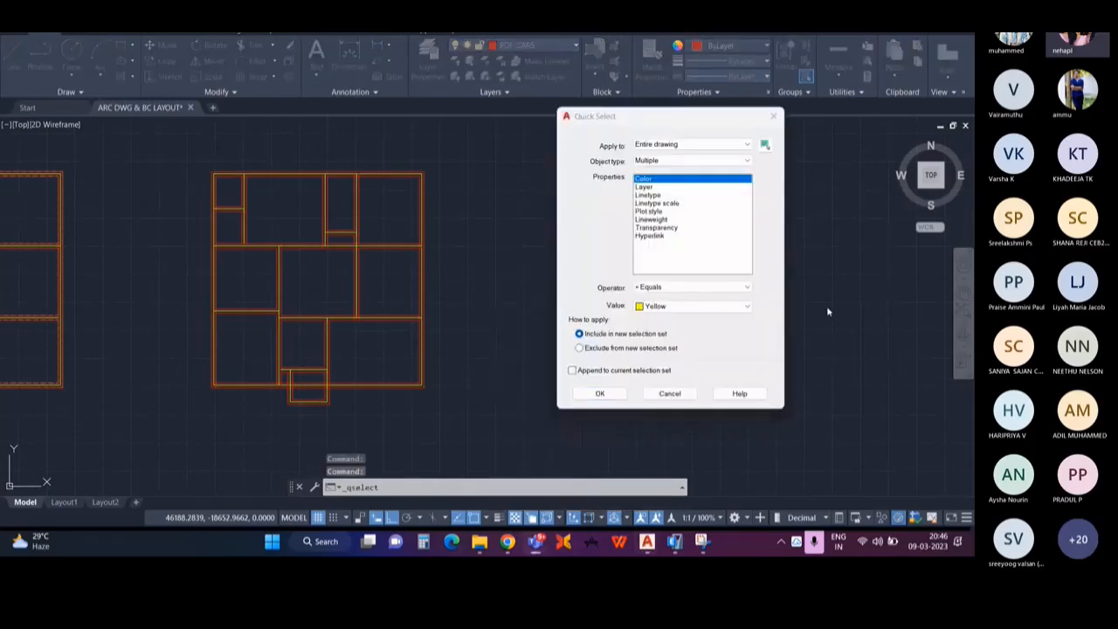
pyautogui.moveTo(602, 116); pyautogui.dragTo(555, 122)
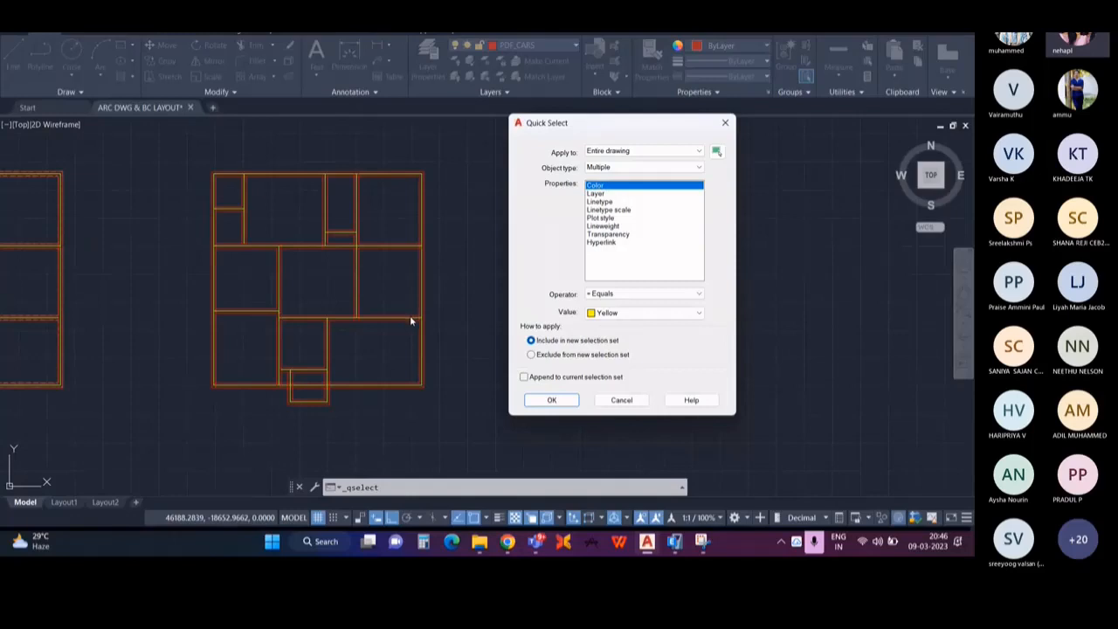
pyautogui.click(562, 401)
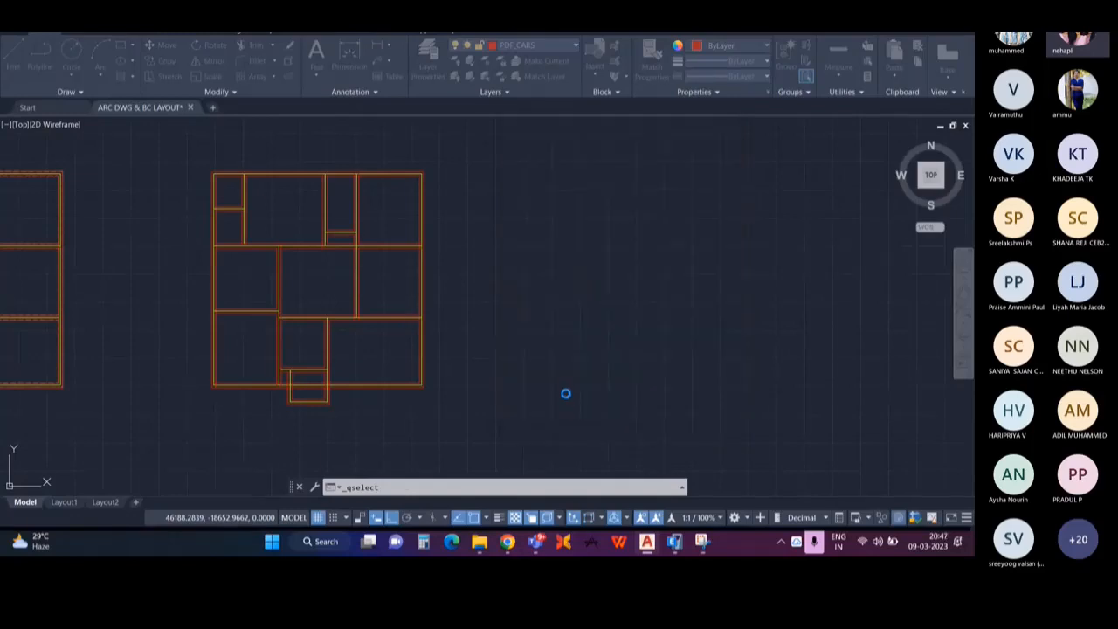
pyautogui.scroll(-2, 569, 387)
pyautogui.scroll(2, 476, 366)
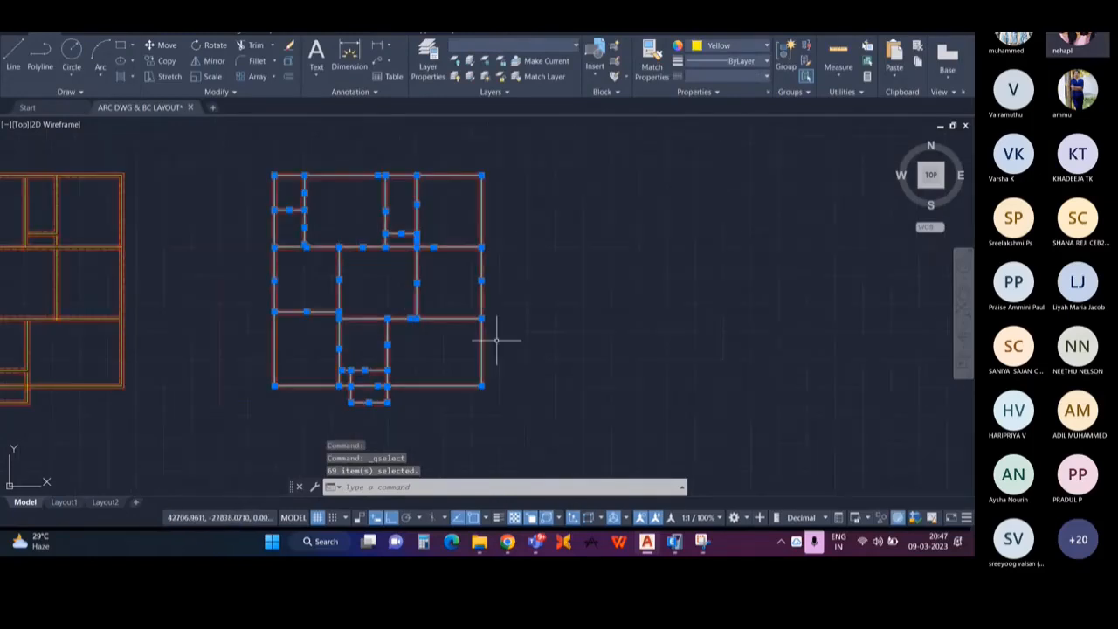
# Step: Examine the original wall plan beside the copied plan to check which lines the yellow selection covers
pyautogui.moveTo(347, 225); pyautogui.dragTo(435, 208, button='middle')
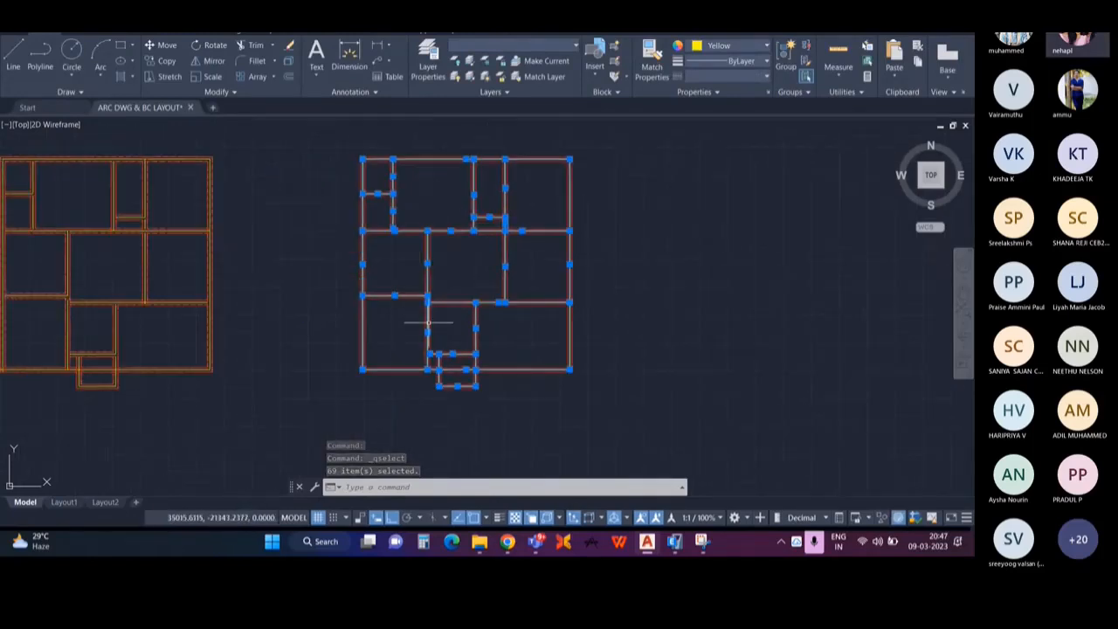
pyautogui.moveTo(437, 323); pyautogui.dragTo(510, 309, button='middle')
pyautogui.scroll(-2, 511, 309)
pyautogui.scroll(5, 325, 295)
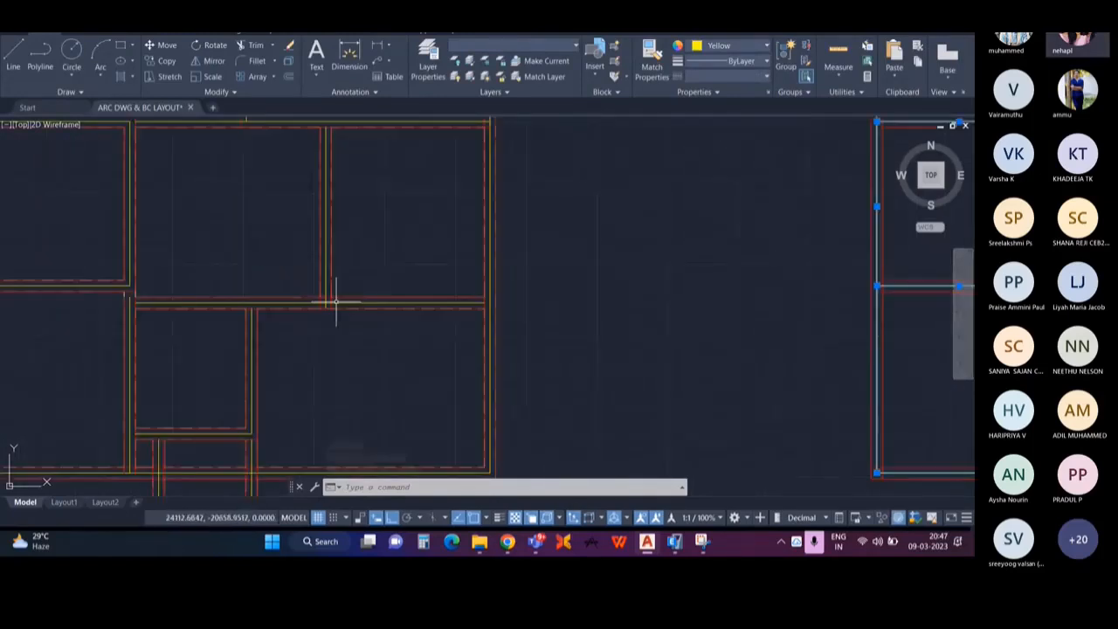
pyautogui.scroll(-2, 360, 304)
pyautogui.scroll(-2, 367, 304)
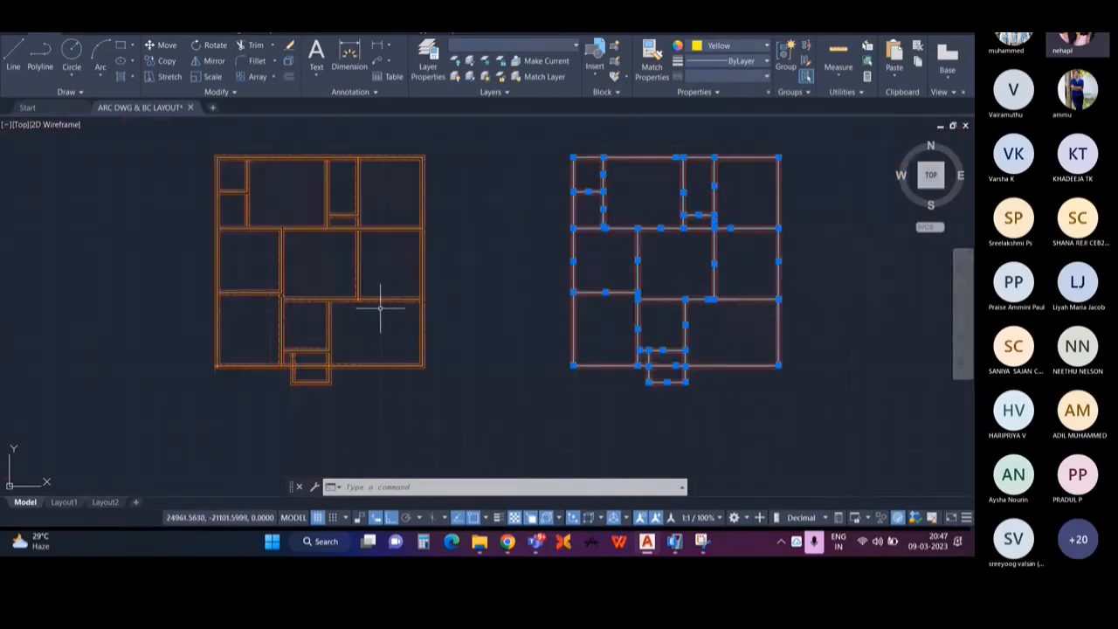
pyautogui.moveTo(381, 306); pyautogui.dragTo(364, 308, button='middle')
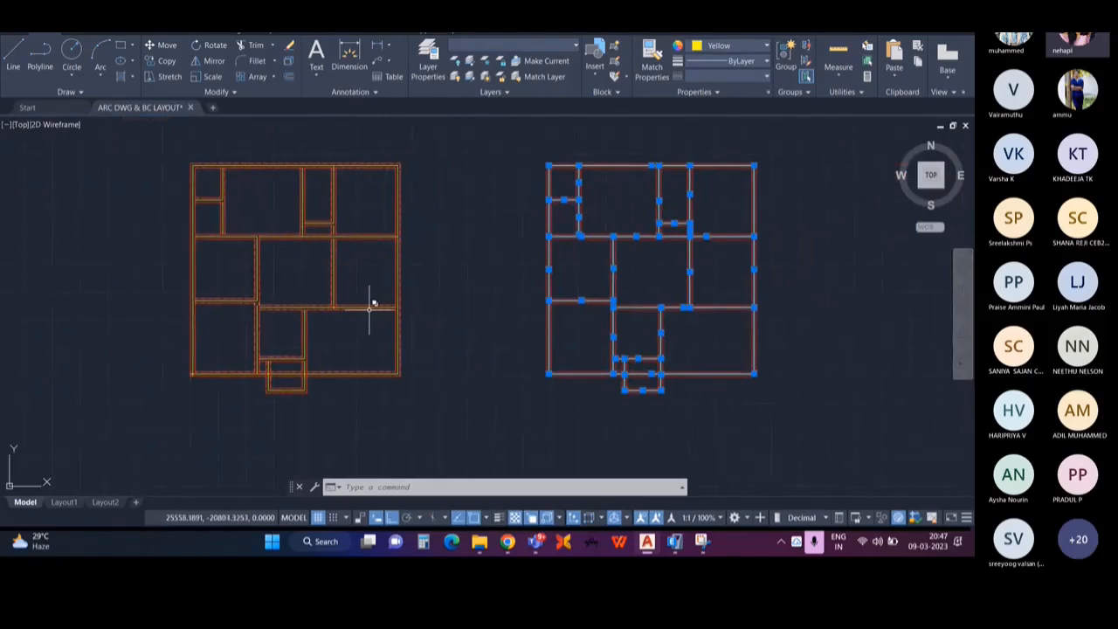
pyautogui.scroll(-4, 389, 358)
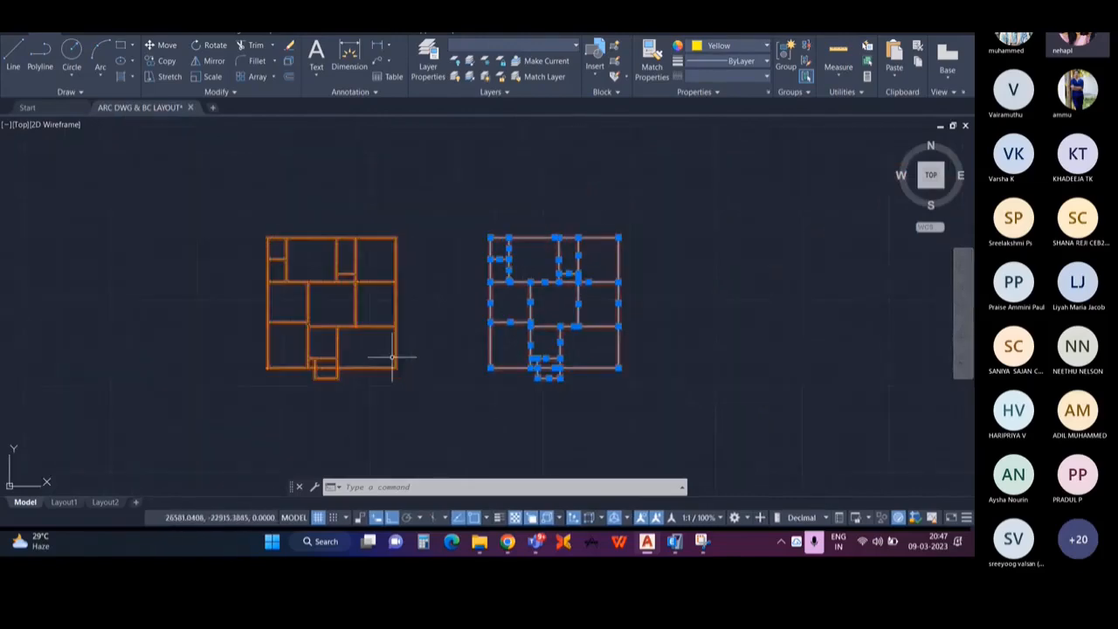
pyautogui.scroll(5, 393, 349)
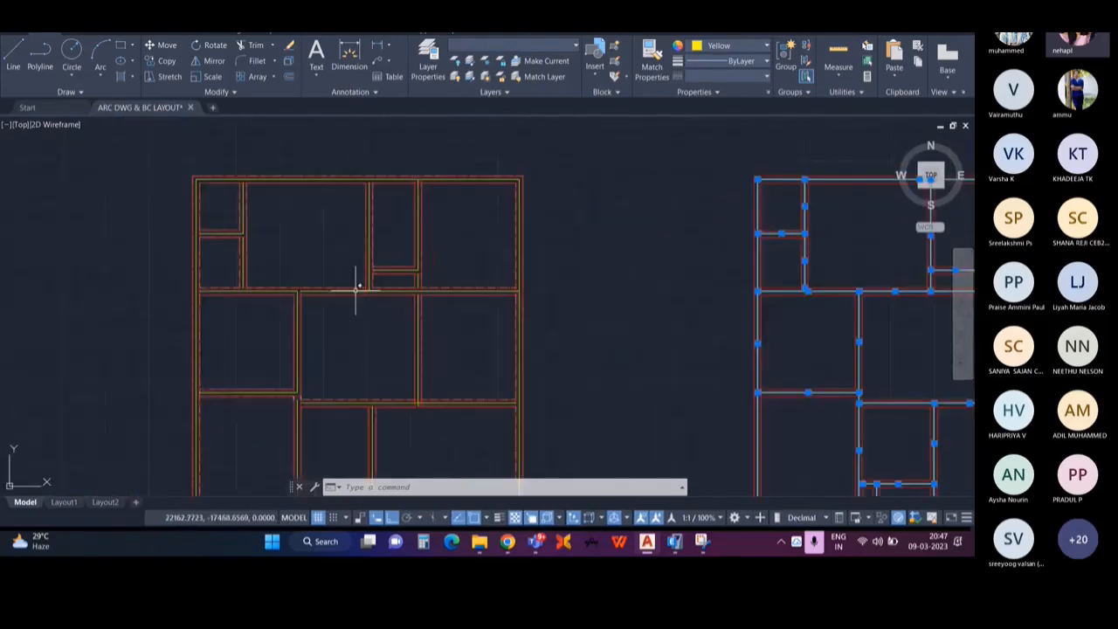
pyautogui.scroll(-6, 367, 301)
# Step: Remove the architectural and beam-column drawings west of the wall plans from the selection, keeping the copied plan's centrelines selected
pyautogui.moveTo(301, 312); pyautogui.dragTo(462, 260, button='middle')
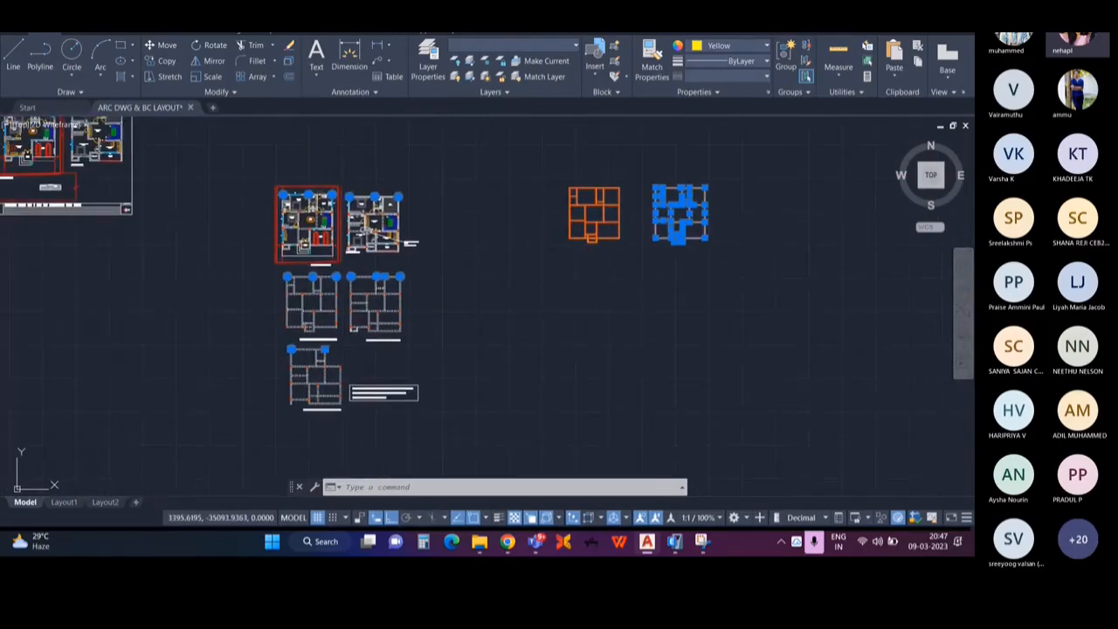
pyautogui.scroll(-4, 536, 317)
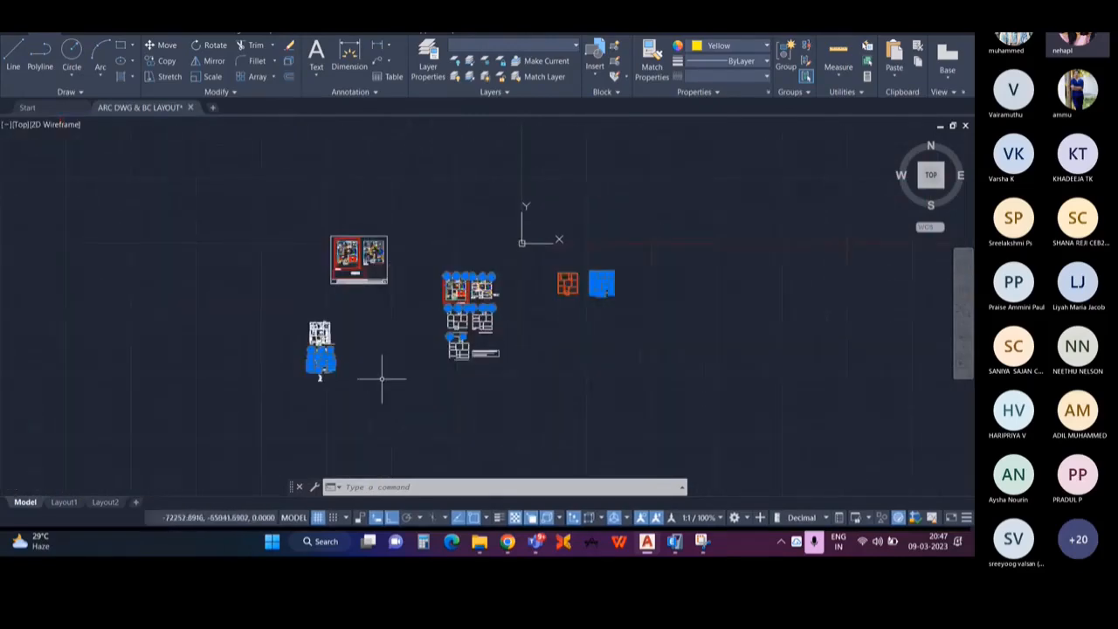
pyautogui.scroll(2, 453, 328)
pyautogui.scroll(4, 459, 345)
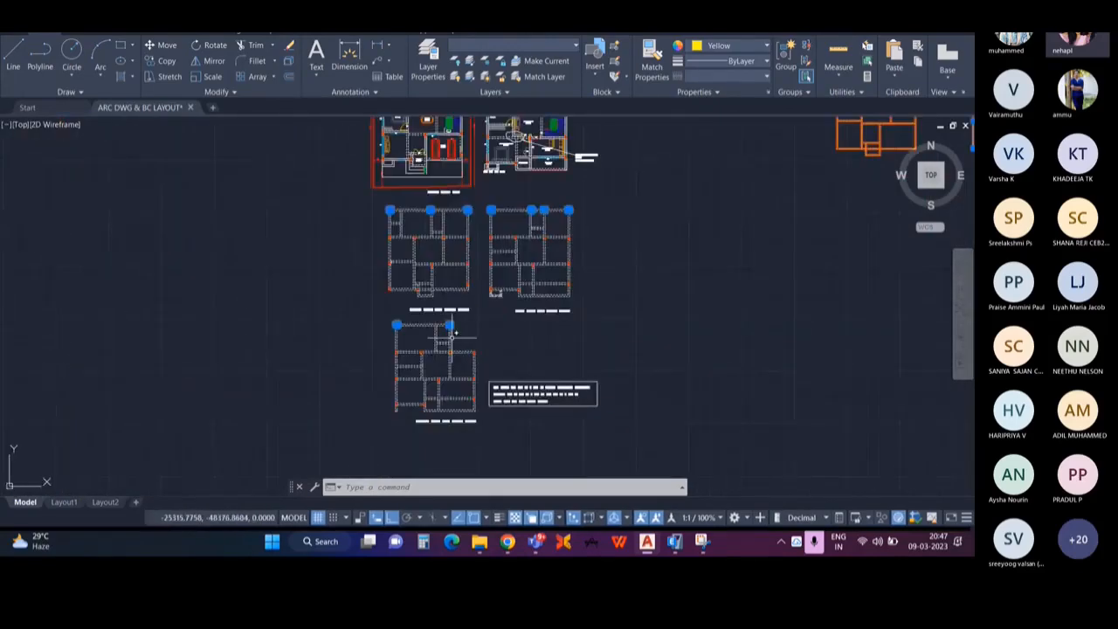
pyautogui.scroll(-5, 485, 332)
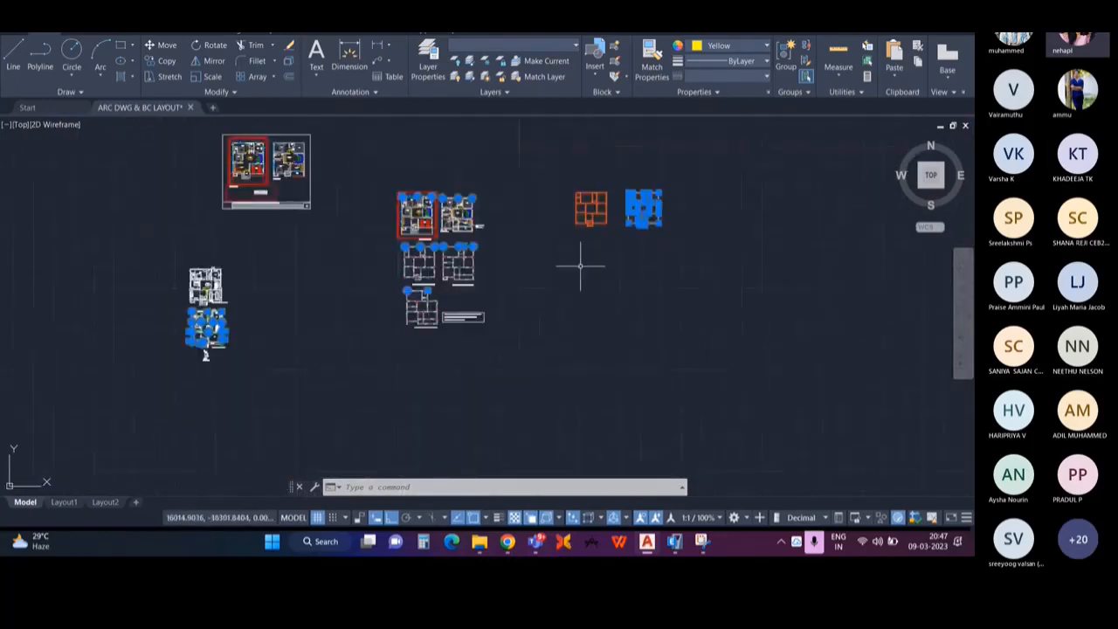
pyautogui.keyDown('shift'); pyautogui.click(538, 378); pyautogui.keyUp('shift')
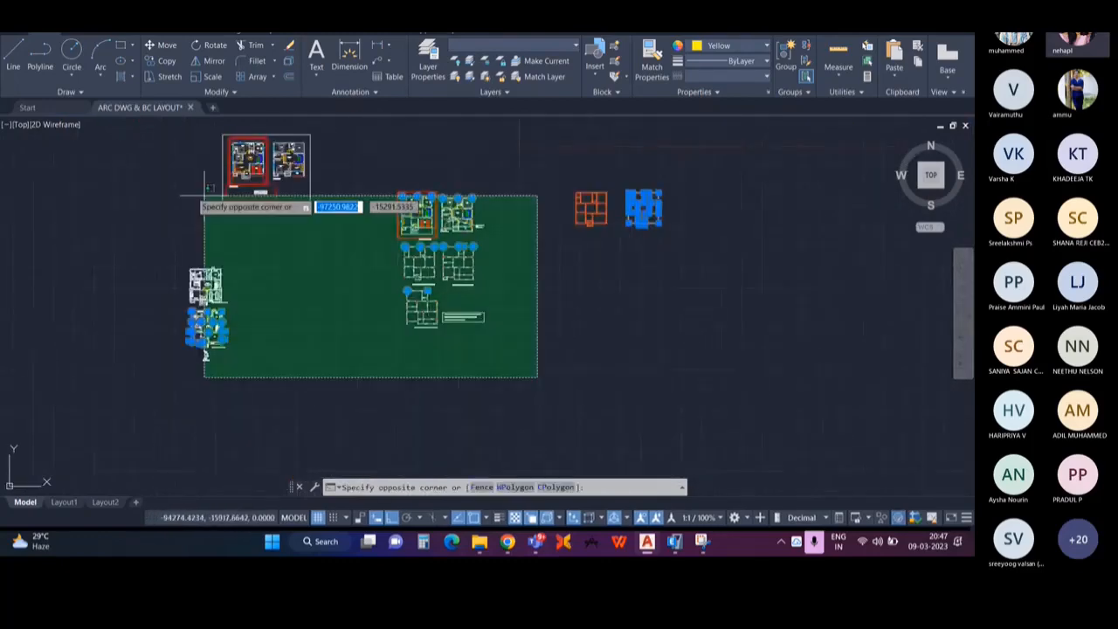
pyautogui.keyDown('shift'); pyautogui.click(117, 137); pyautogui.keyUp('shift')
# Step: Move the selected yellow centrelines east into empty space, clear of the red wall lines
pyautogui.moveTo(581, 312); pyautogui.dragTo(405, 331, button='middle')
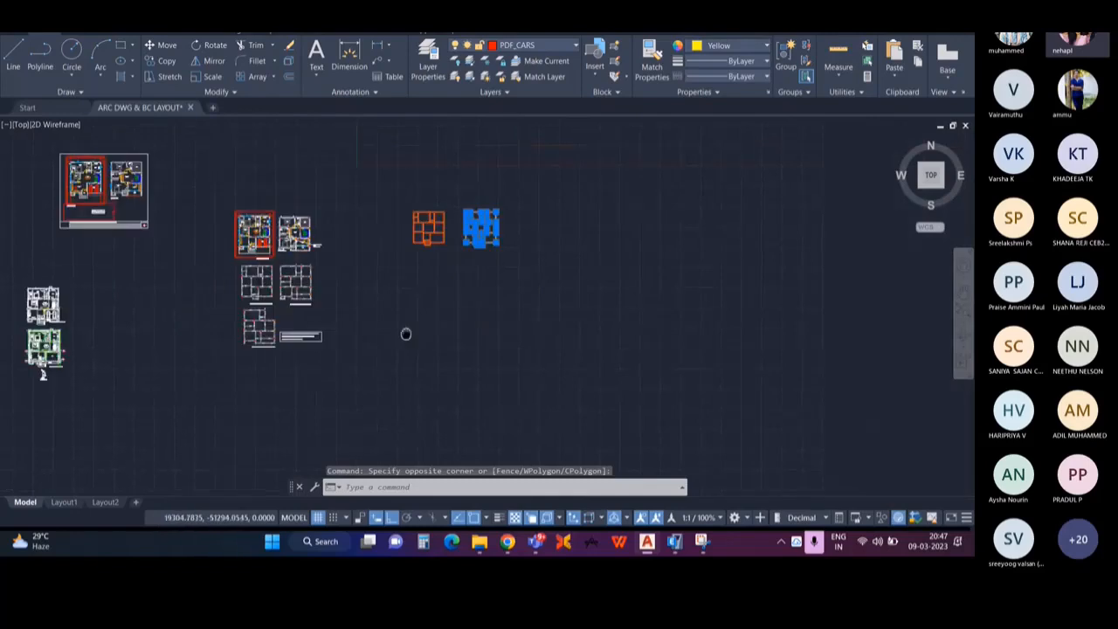
pyautogui.scroll(5, 437, 222)
pyautogui.moveTo(437, 223)
pyautogui.mouseDown(button='middle')
pyautogui.moveTo(356, 271)
pyautogui.moveTo(373, 287)
pyautogui.mouseUp(button='middle')
pyautogui.scroll(1, 357, 271)
pyautogui.click(162, 50)
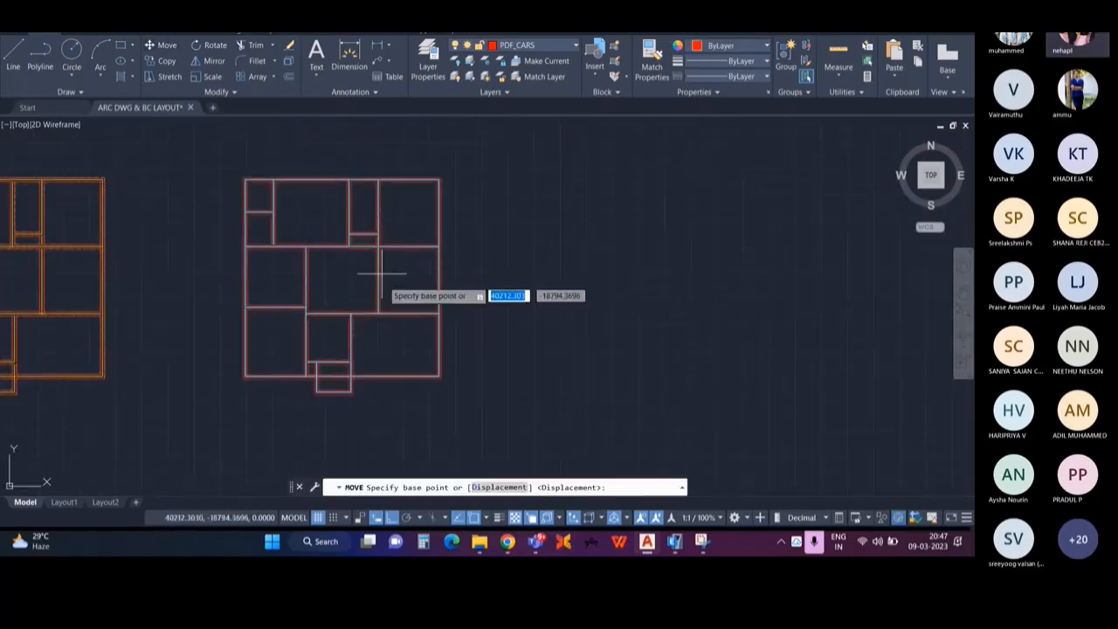
pyautogui.click(375, 273)
pyautogui.scroll(-4, 469, 262)
pyautogui.press('Escape')
# Step: Extend the open-ended northwest partition centreline and the horizontal centreline above the south porch to meet their adjoining centrelines
pyautogui.scroll(2, 469, 262)
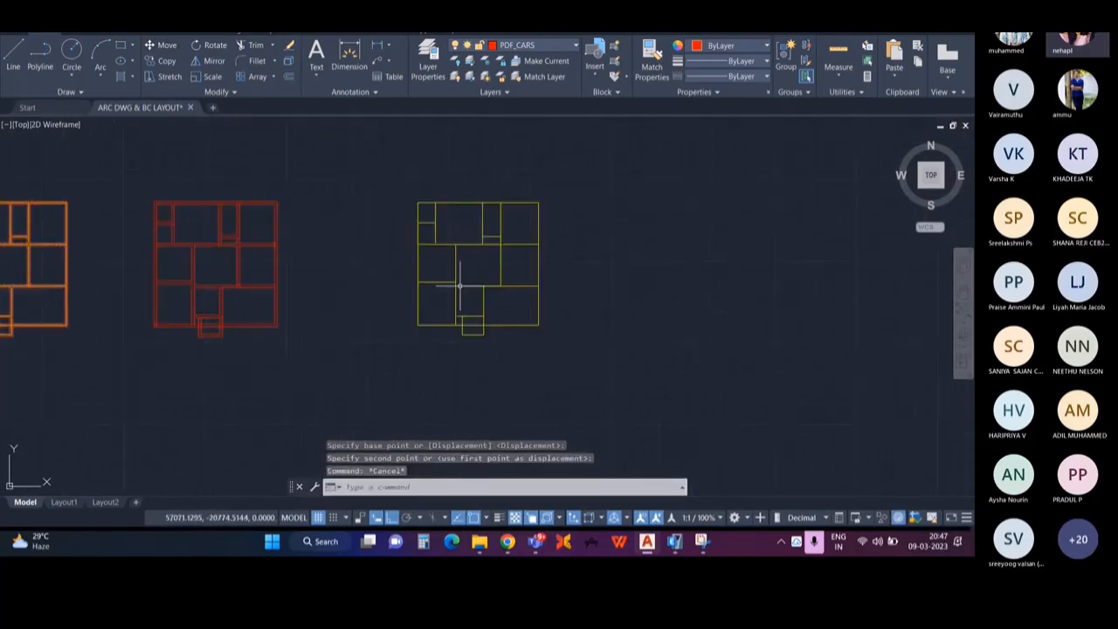
pyautogui.moveTo(512, 241); pyautogui.dragTo(457, 245, button='middle')
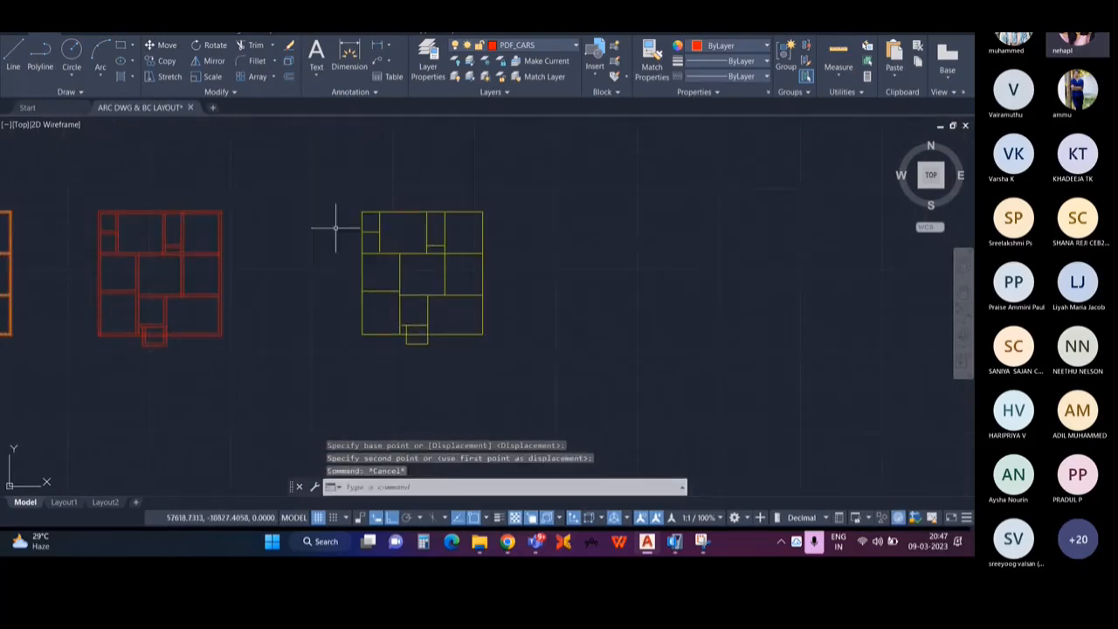
pyautogui.scroll(6, 335, 228)
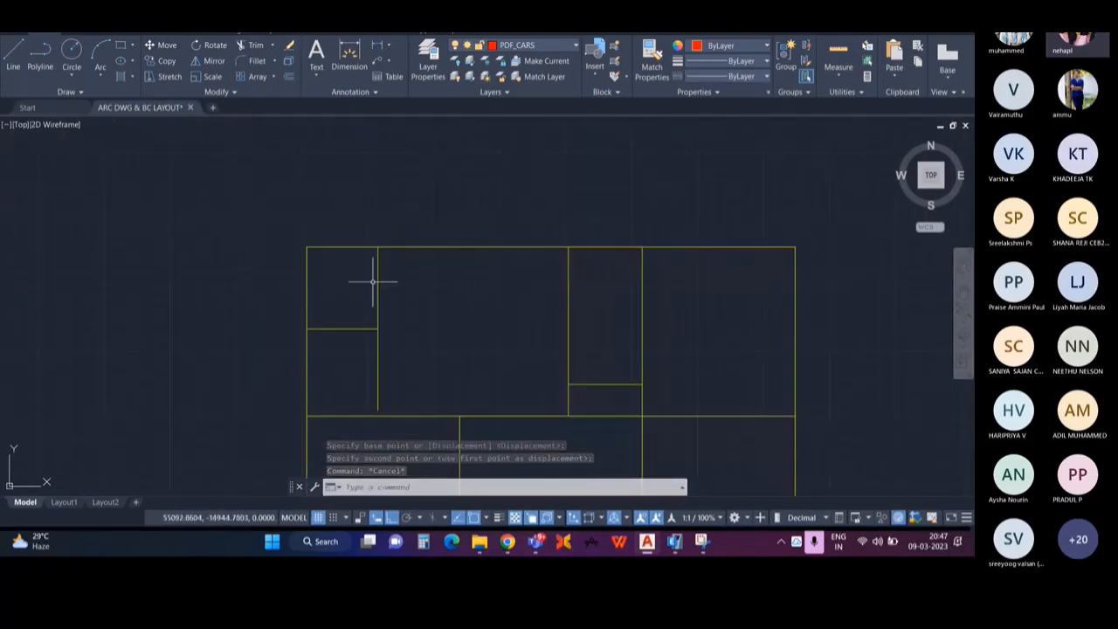
pyautogui.scroll(-1, 291, 281)
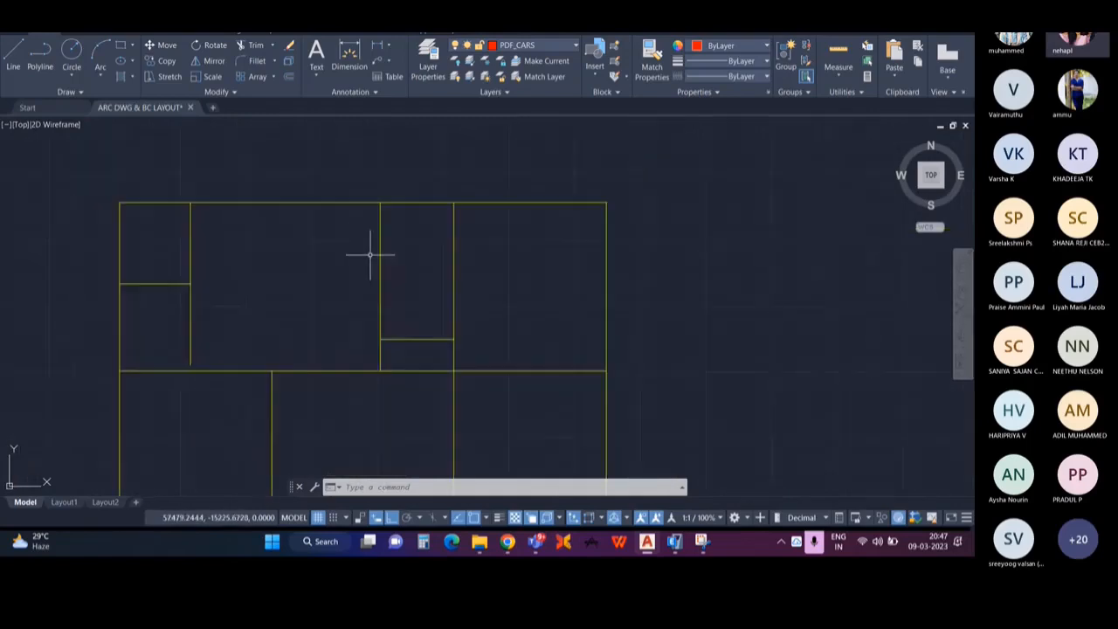
pyautogui.moveTo(520, 317); pyautogui.dragTo(609, 291, button='middle')
pyautogui.moveTo(422, 267); pyautogui.dragTo(507, 263, button='middle')
pyautogui.scroll(2, 411, 249)
pyautogui.write('ex')
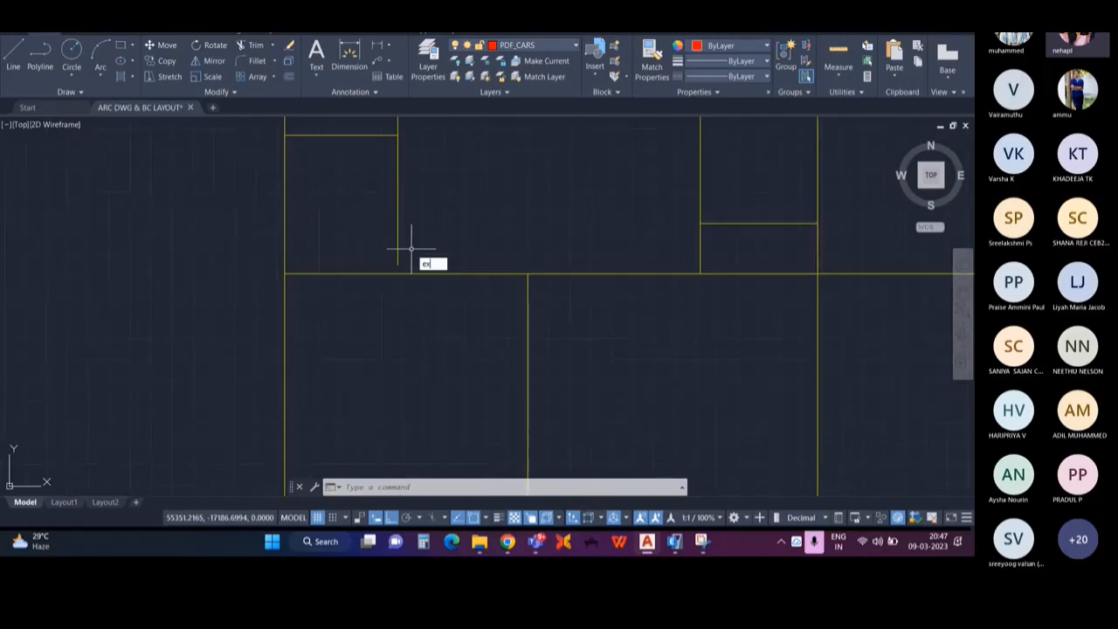
pyautogui.press('Return')
pyautogui.scroll(-2, 428, 264)
pyautogui.moveTo(588, 488); pyautogui.dragTo(506, 229, button='middle')
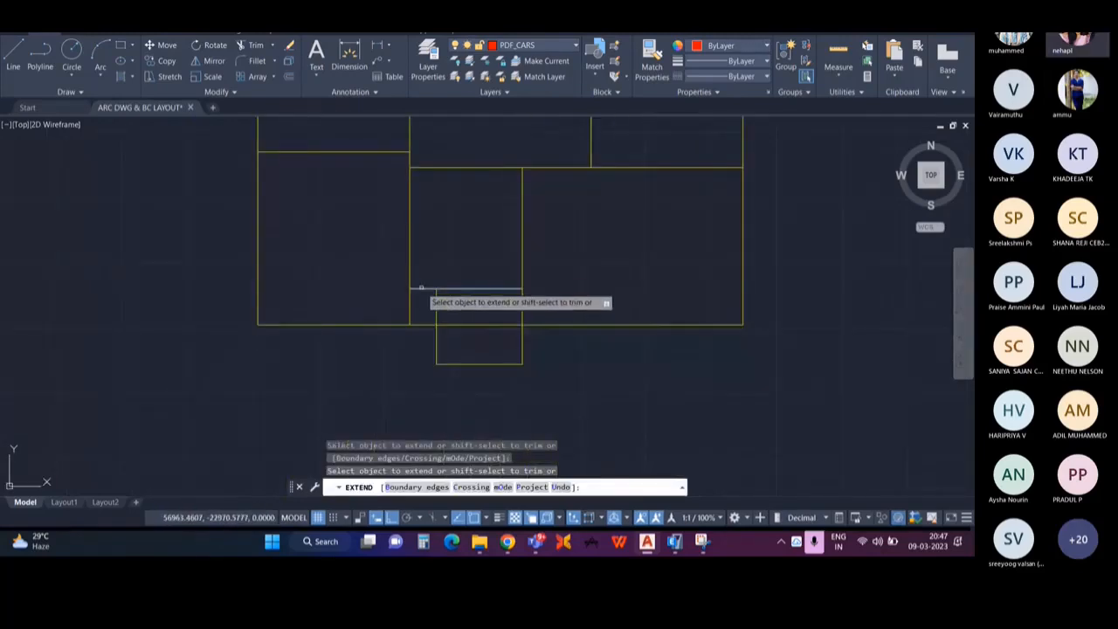
pyautogui.scroll(-2, 453, 269)
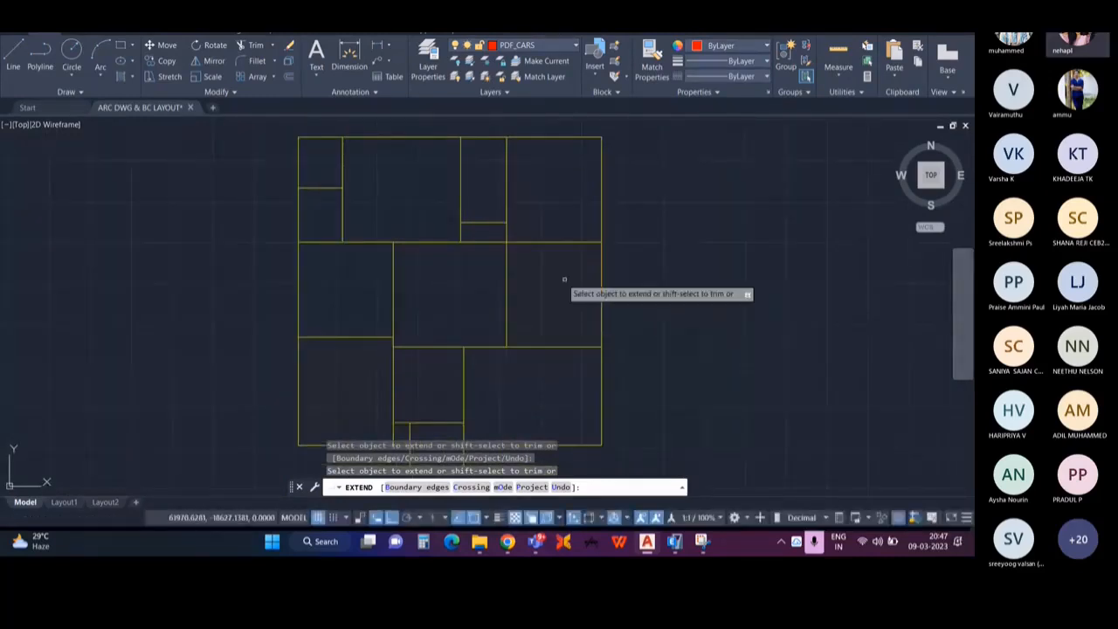
# Step: Examine the remaining junctions of the yellow centreline layout for gaps and leave the Extend command
pyautogui.scroll(2, 302, 198)
pyautogui.moveTo(301, 198); pyautogui.dragTo(230, 349, button='middle')
pyautogui.moveTo(407, 336); pyautogui.dragTo(354, 214, button='middle')
pyautogui.moveTo(573, 434); pyautogui.dragTo(579, 348, button='middle')
pyautogui.scroll(-2, 613, 280)
pyautogui.press('Escape')
pyautogui.scroll(-4, 446, 267)
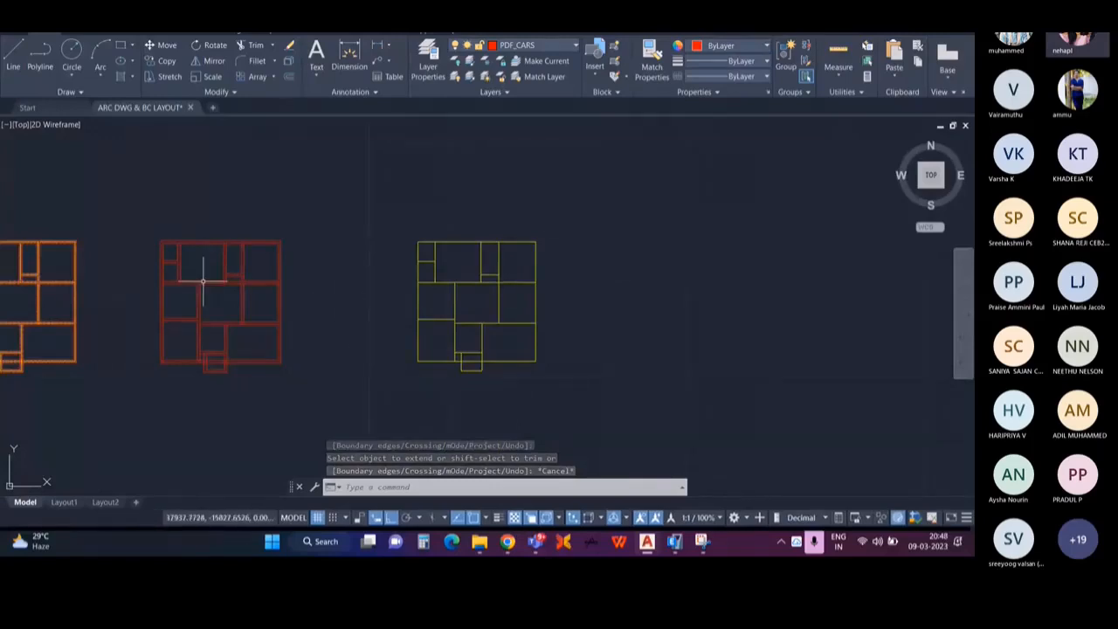
pyautogui.moveTo(383, 348); pyautogui.dragTo(370, 358, button='middle')
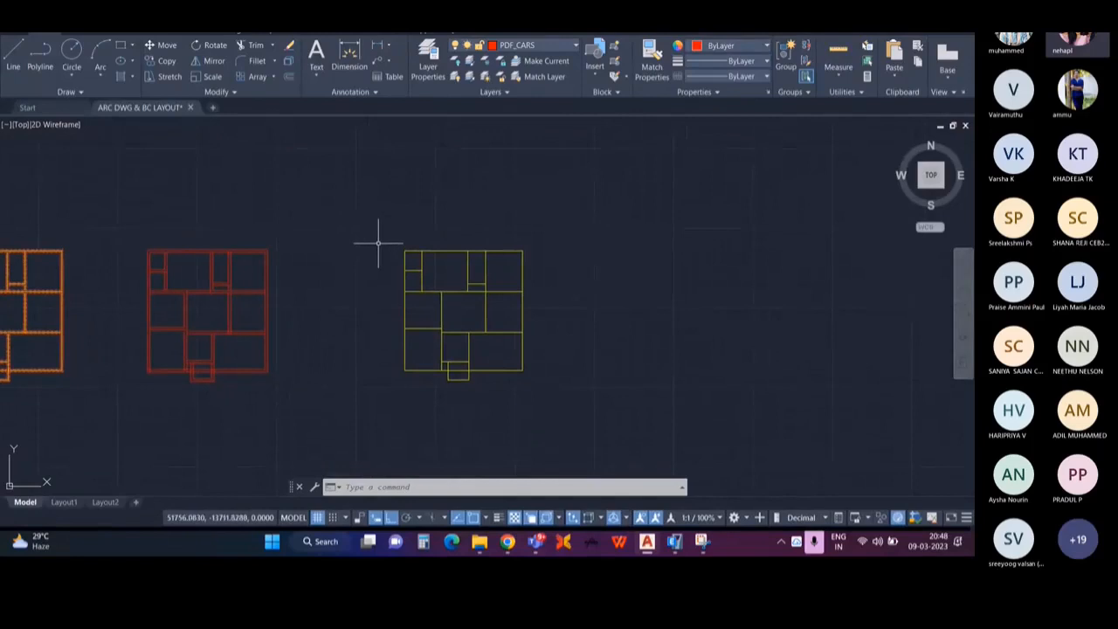
pyautogui.write('PU')
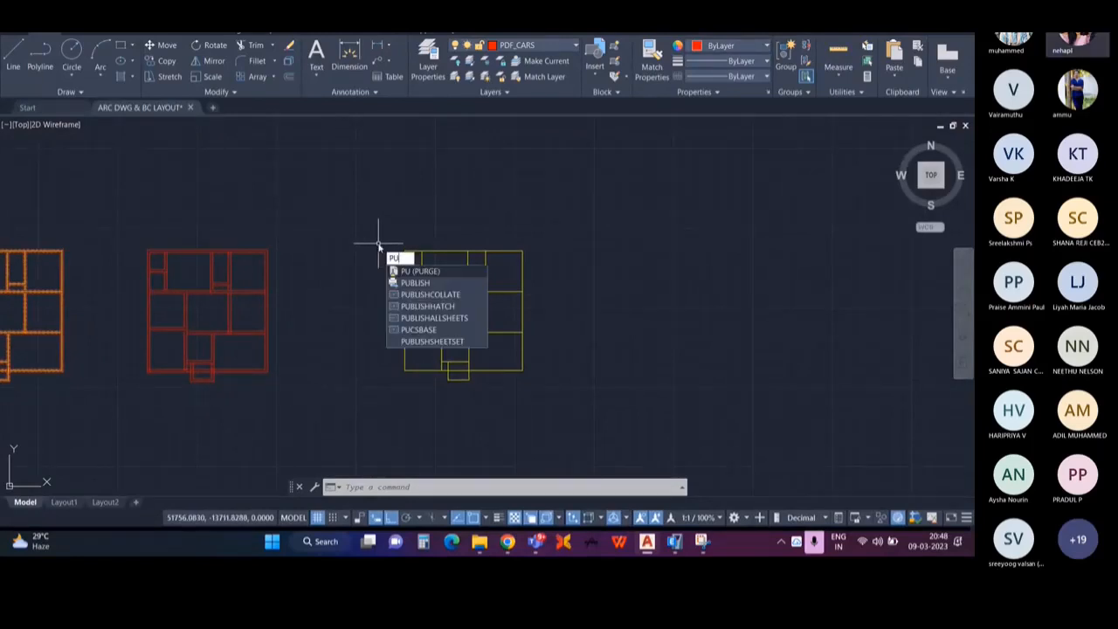
pyautogui.press('Return')
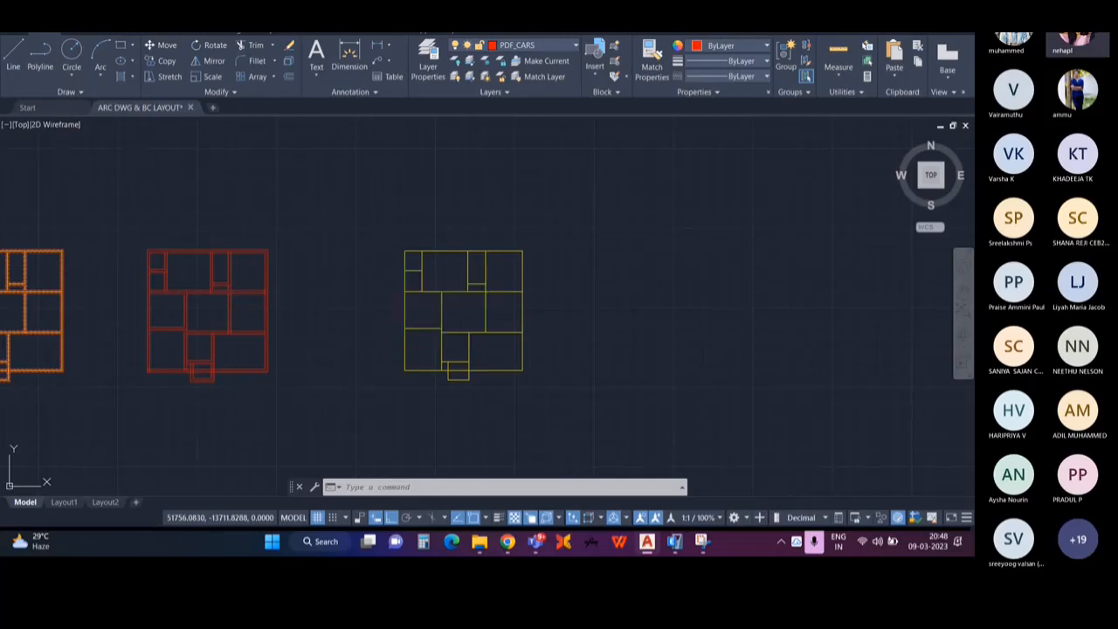
pyautogui.click(758, 124)
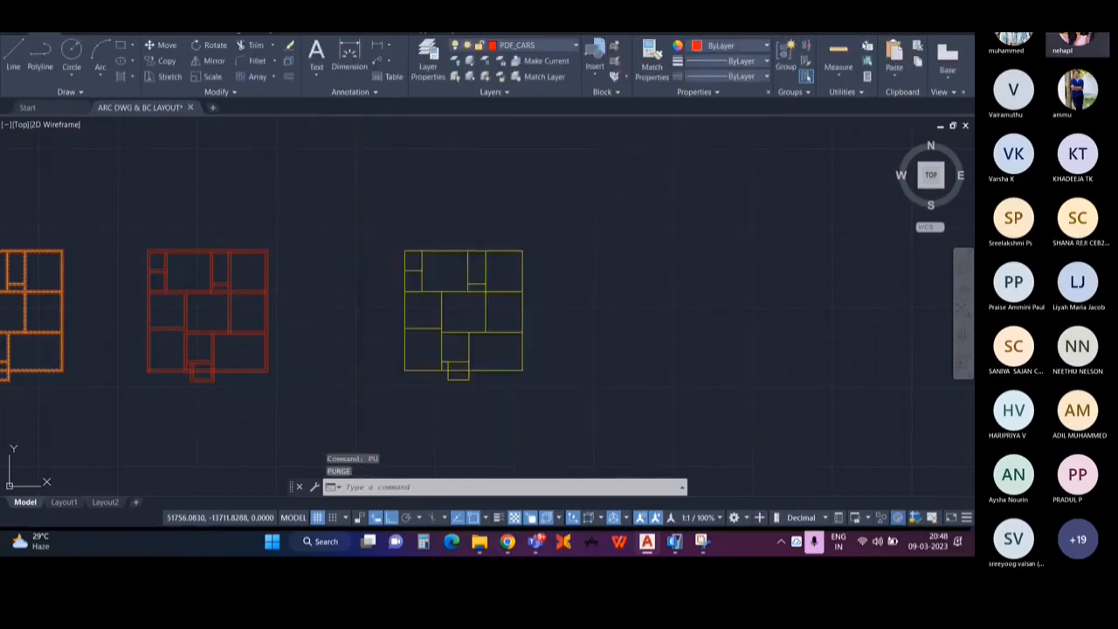
# Step: Purge the unused block *D25 and all other unused named items from the drawing, then close the Purge dialog
pyautogui.moveTo(395, 229); pyautogui.dragTo(568, 387)
pyautogui.write('P')
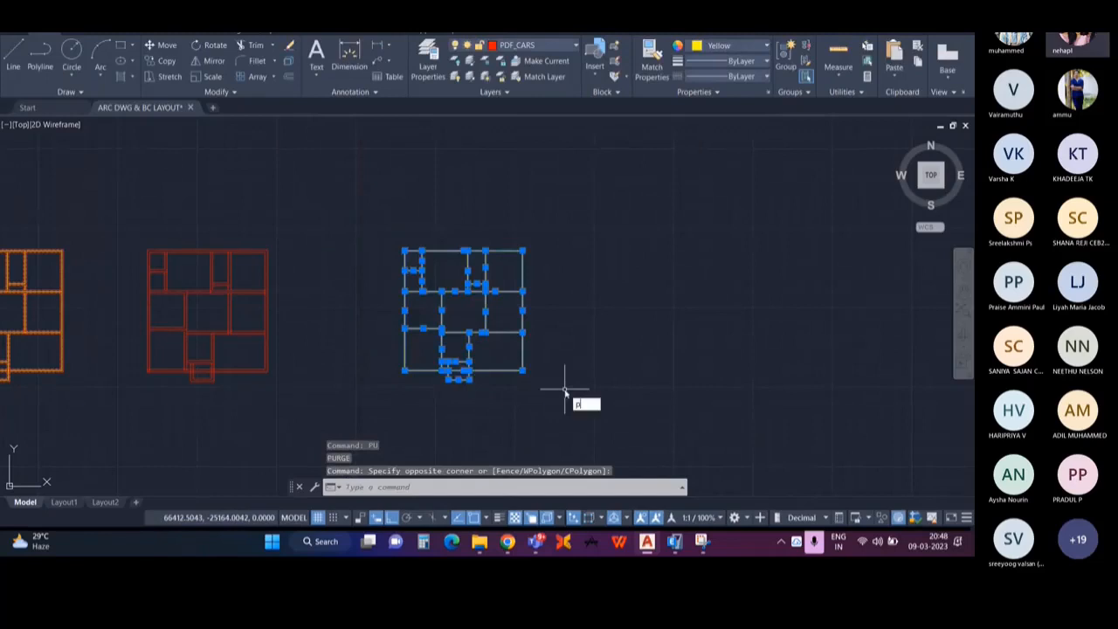
pyautogui.write('URGE')
pyautogui.press('Return')
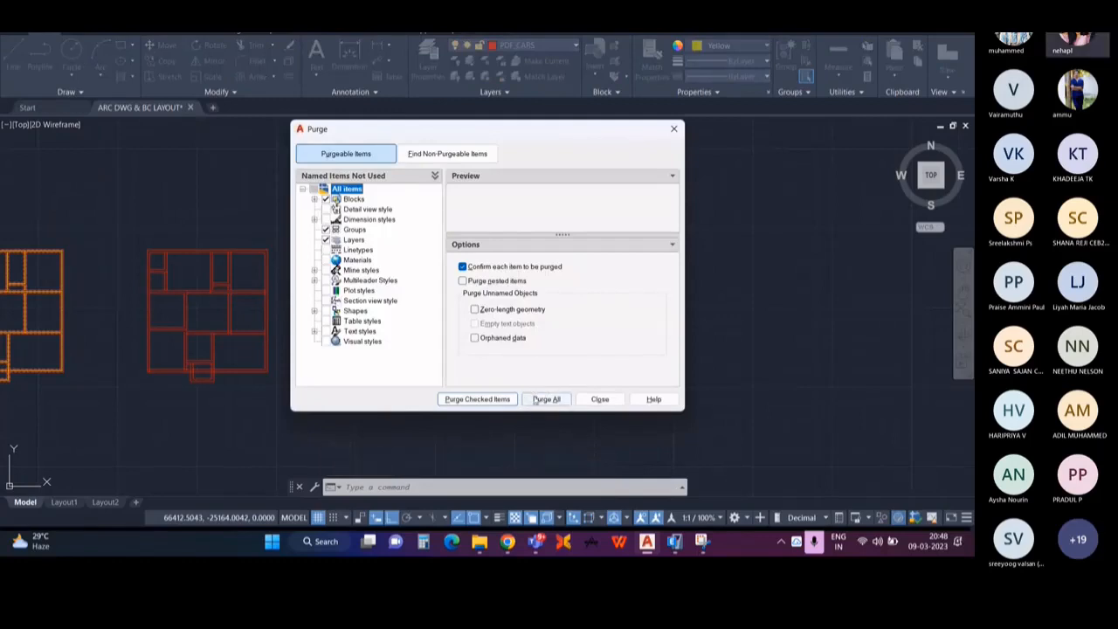
pyautogui.click(490, 401)
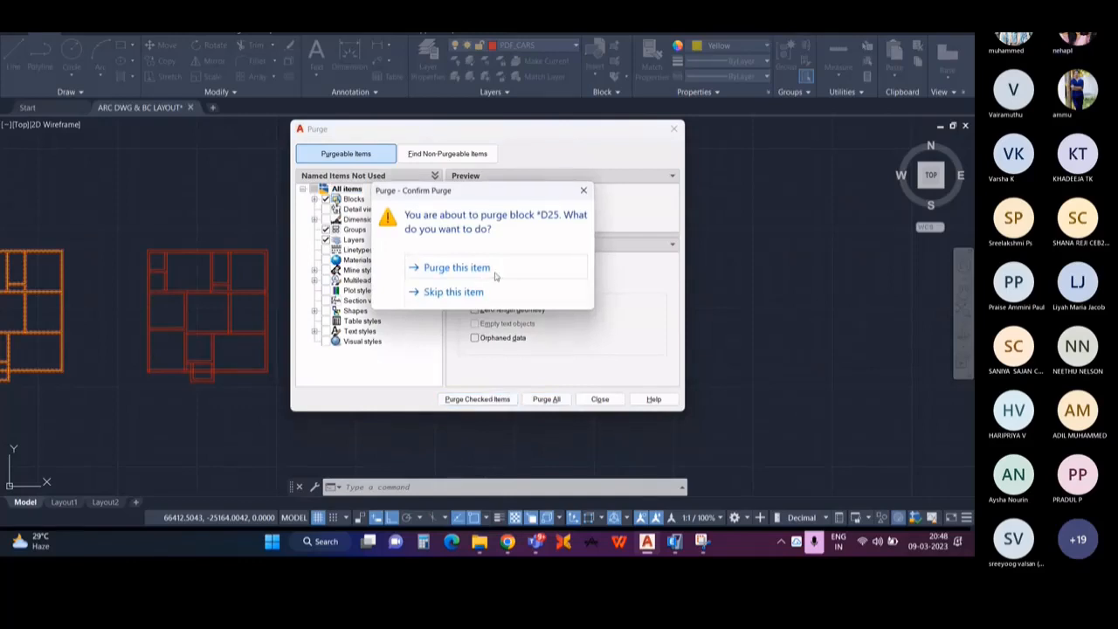
pyautogui.click(457, 268)
pyautogui.moveTo(512, 138); pyautogui.dragTo(597, 136)
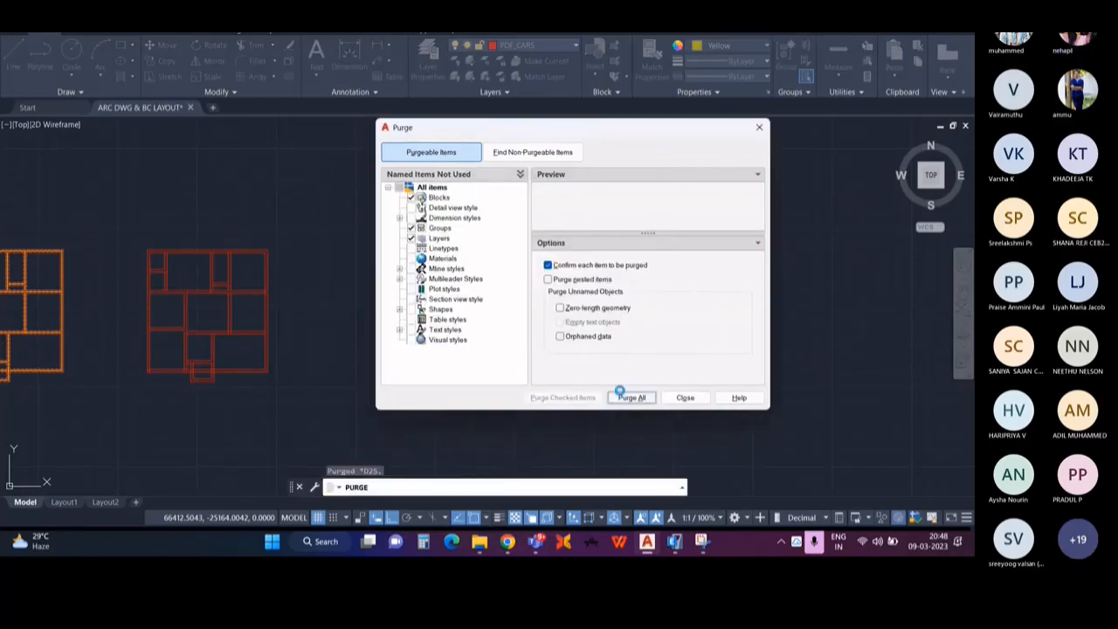
pyautogui.click(631, 397)
pyautogui.click(492, 269)
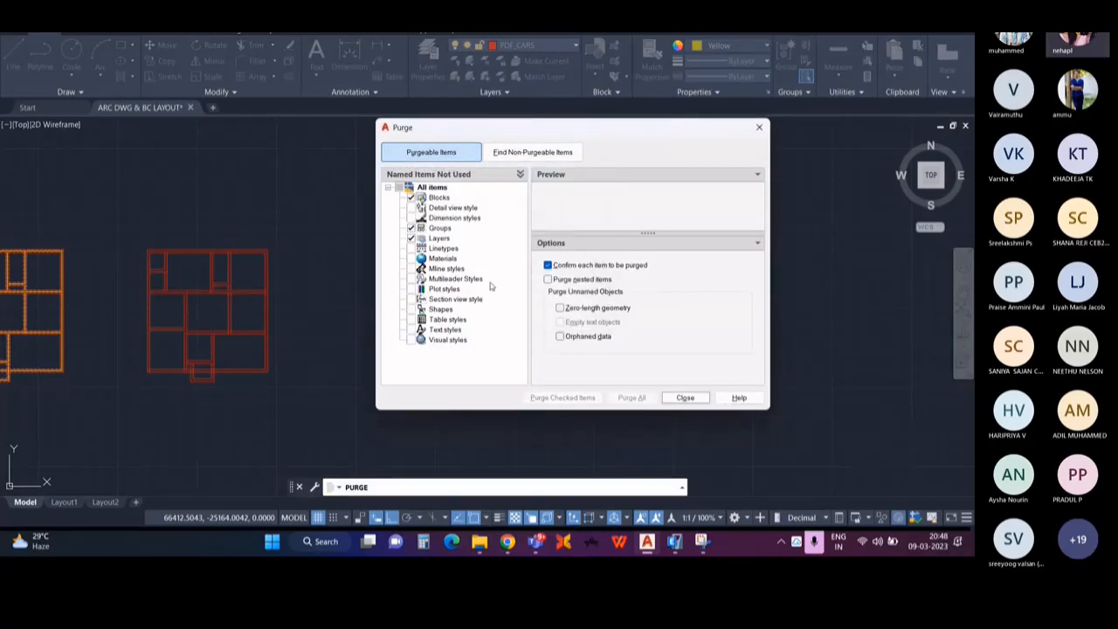
pyautogui.click(759, 126)
# Step: Run Overkill on the whole yellow layout with tolerance 0.000001, combining co-linear objects that partially overlap or align end to end
pyautogui.moveTo(522, 312); pyautogui.dragTo(551, 290, button='middle')
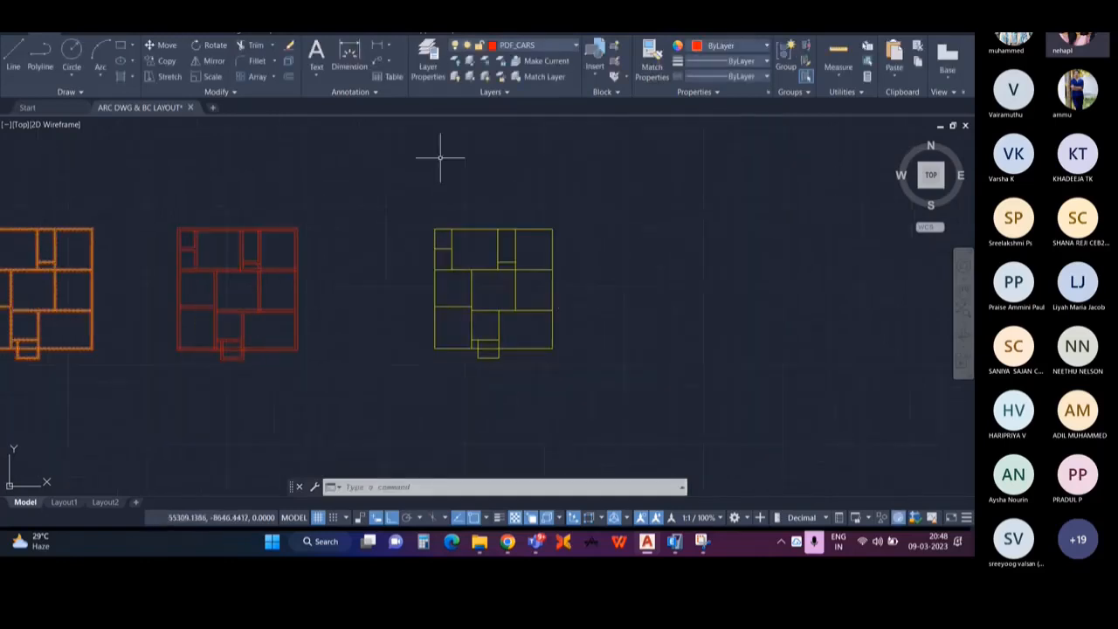
pyautogui.moveTo(542, 394); pyautogui.dragTo(568, 378, button='middle')
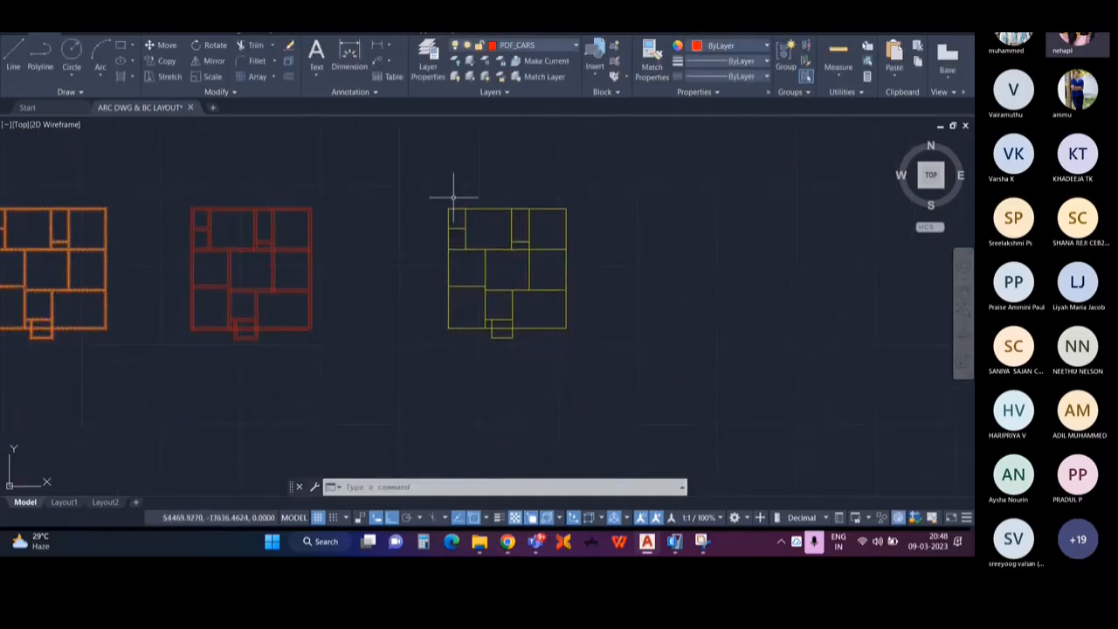
pyautogui.click(407, 162)
pyautogui.click(615, 371)
pyautogui.write('o')
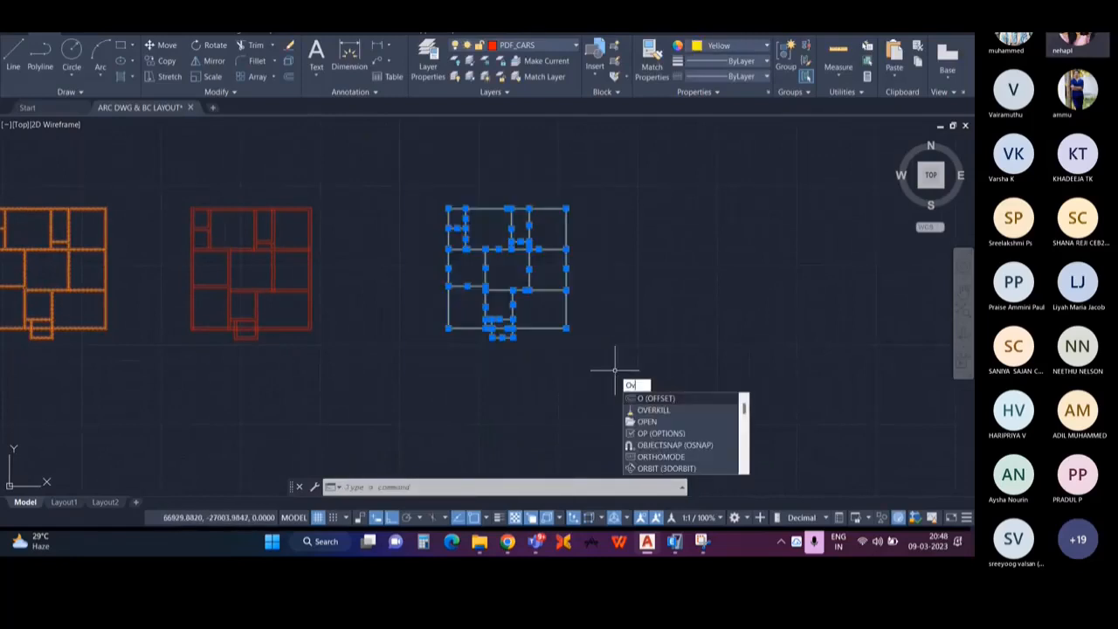
pyautogui.write('v')
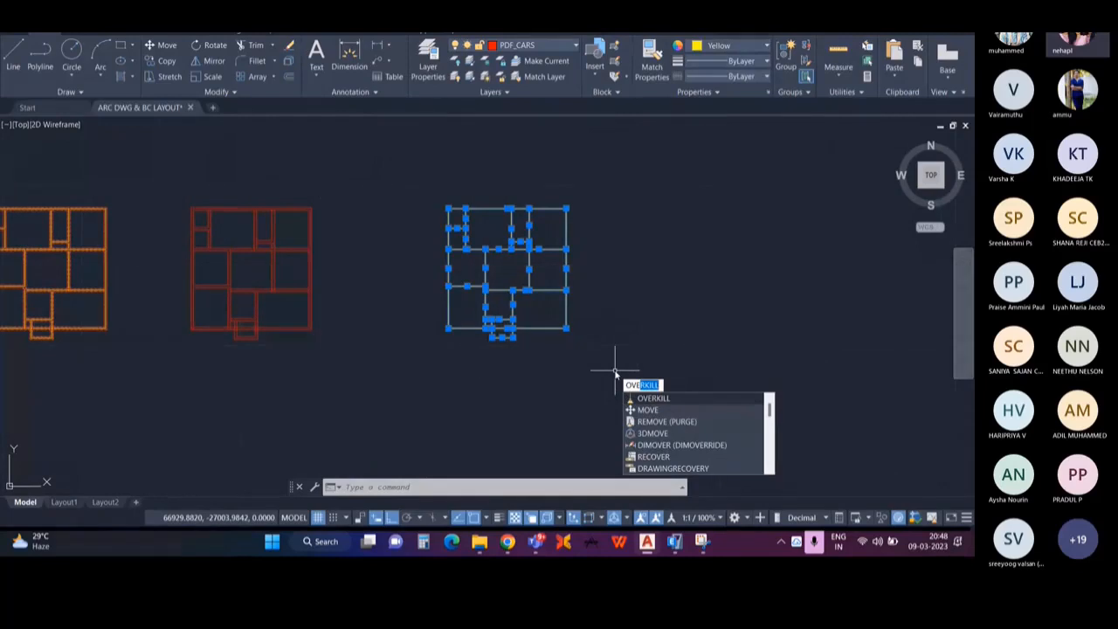
pyautogui.click(653, 399)
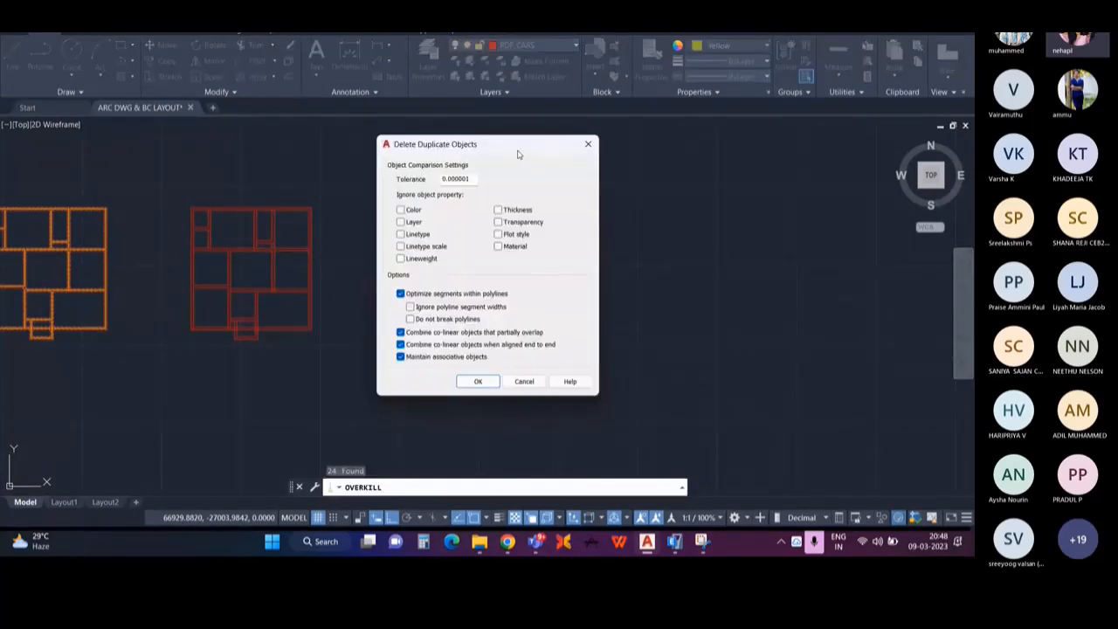
pyautogui.moveTo(518, 154); pyautogui.dragTo(679, 153)
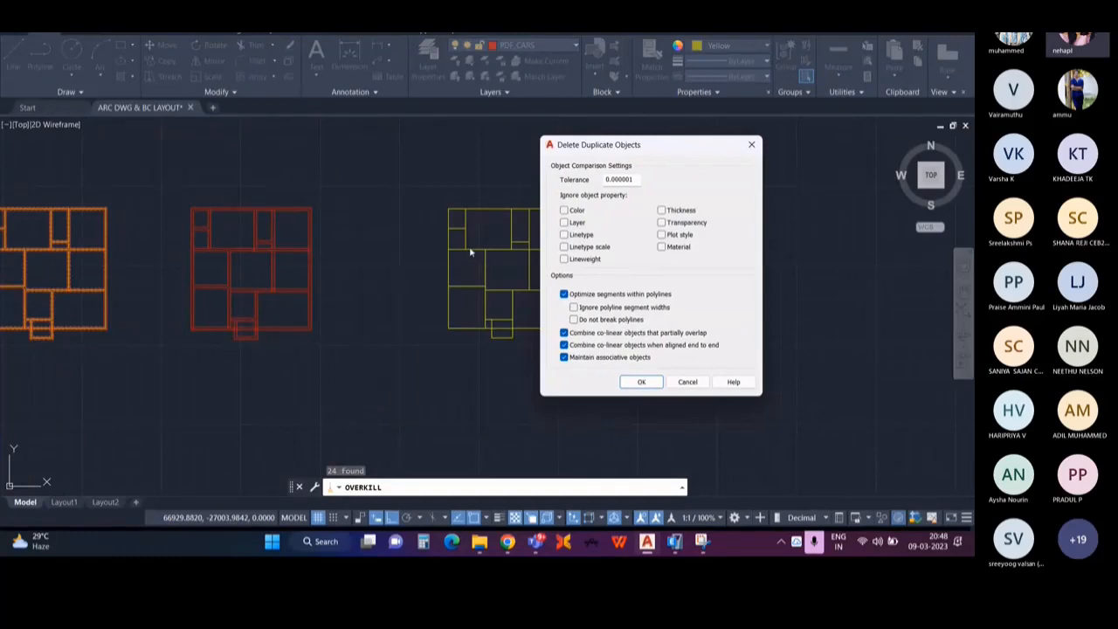
pyautogui.click(641, 382)
pyautogui.moveTo(586, 377); pyautogui.dragTo(548, 375, button='middle')
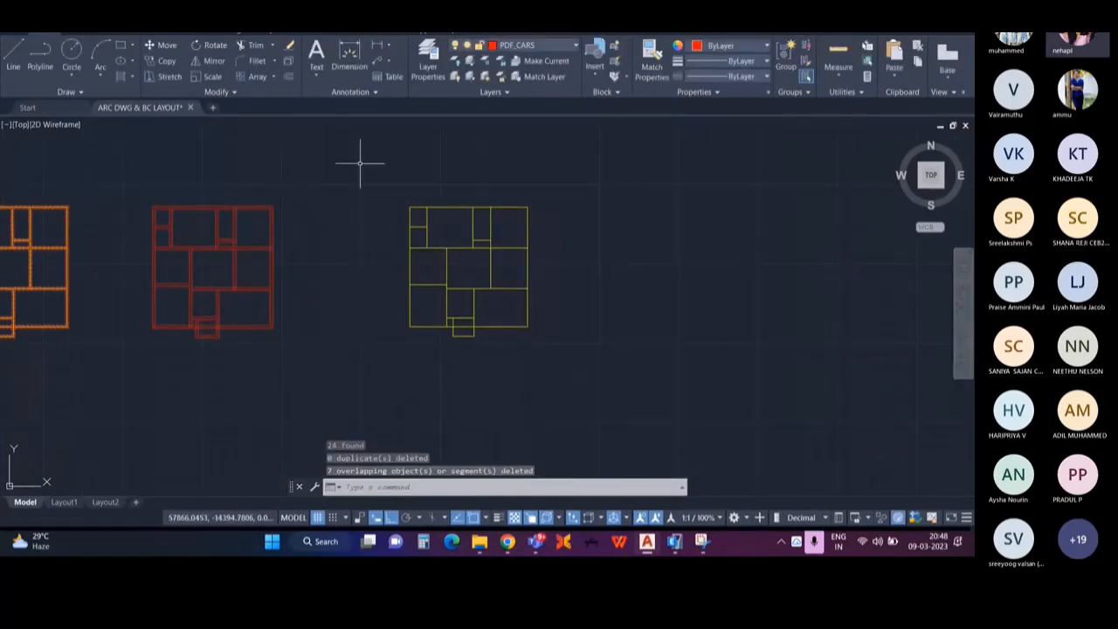
pyautogui.moveTo(474, 340); pyautogui.dragTo(451, 363, button='middle')
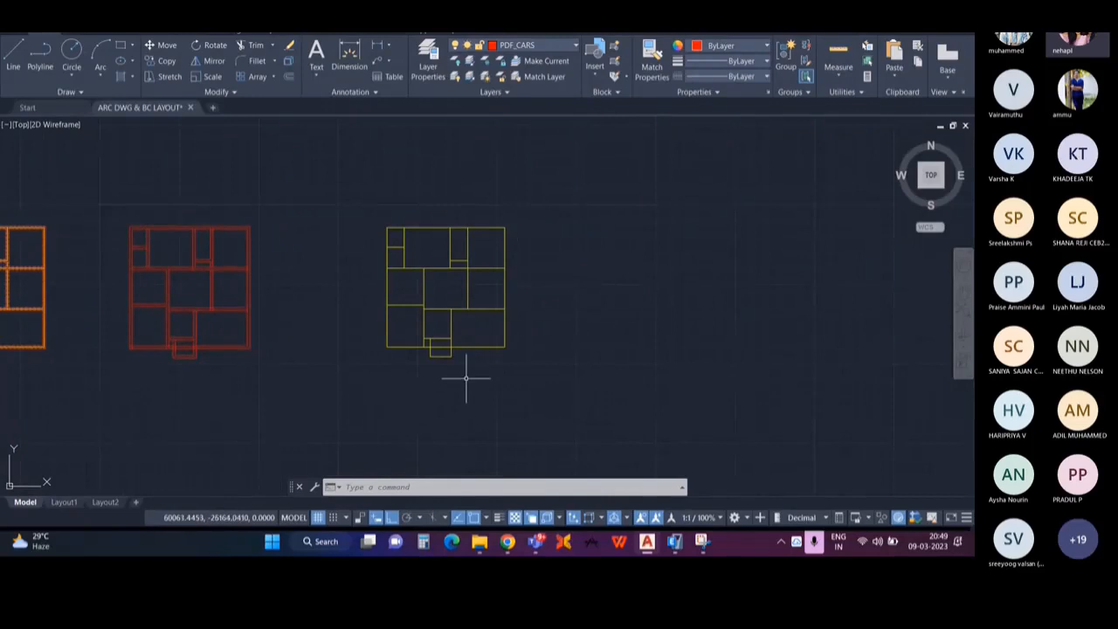
pyautogui.moveTo(465, 378); pyautogui.dragTo(457, 378, button='middle')
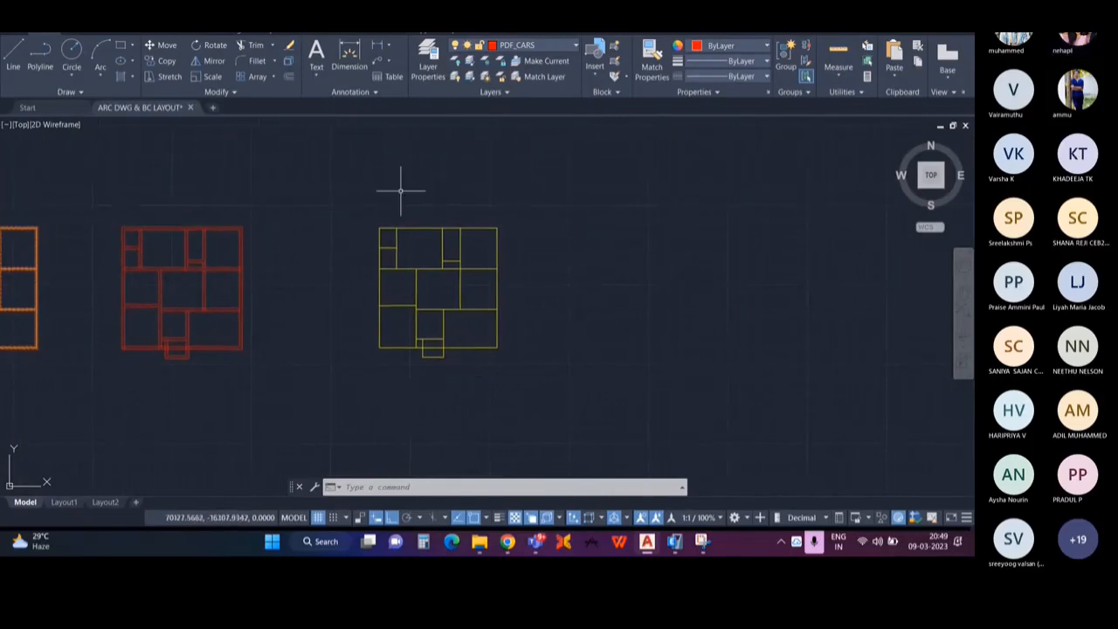
pyautogui.moveTo(387, 329); pyautogui.dragTo(371, 336, button='middle')
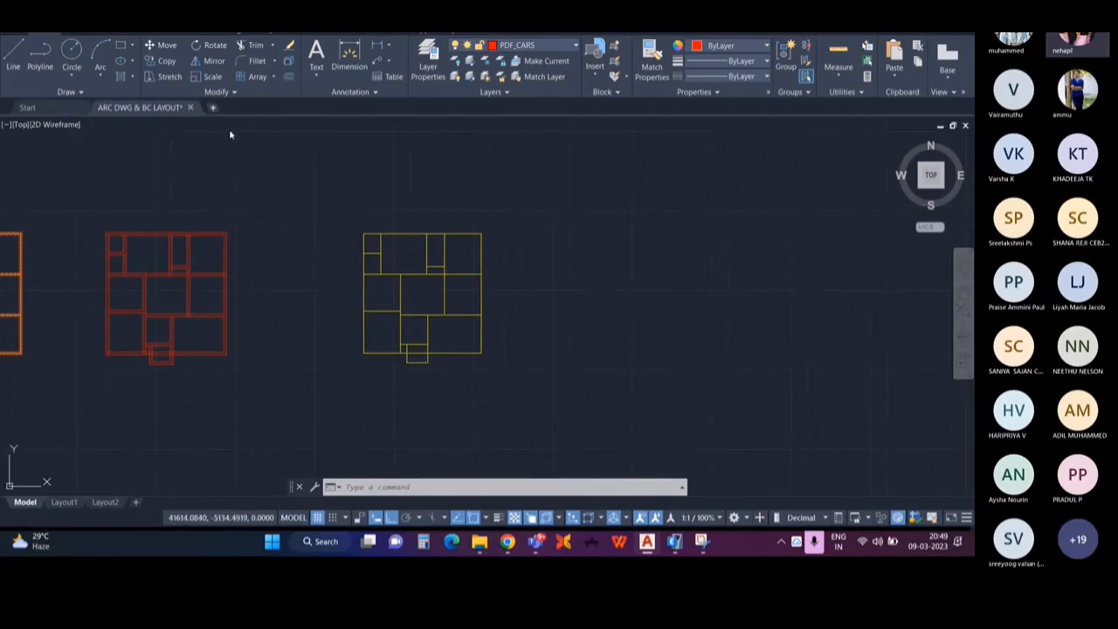
# Step: Create a new blank drawing and copy the complete yellow centreline layout, including the porch lines, from ARC DWG & BC LAYOUT
pyautogui.click(212, 107)
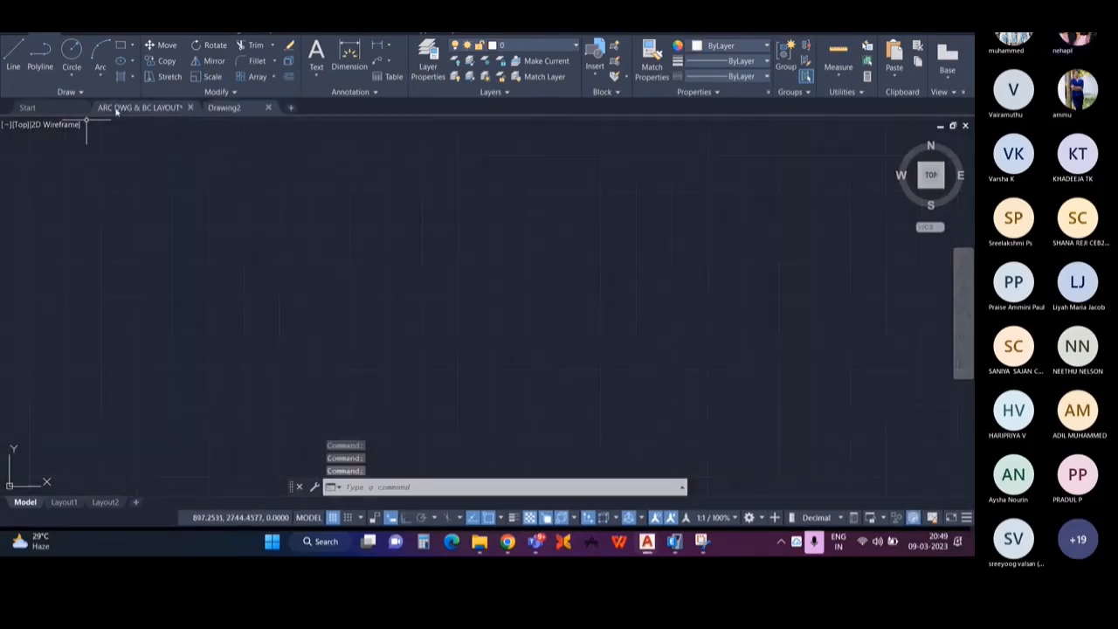
pyautogui.click(341, 207)
pyautogui.click(520, 376)
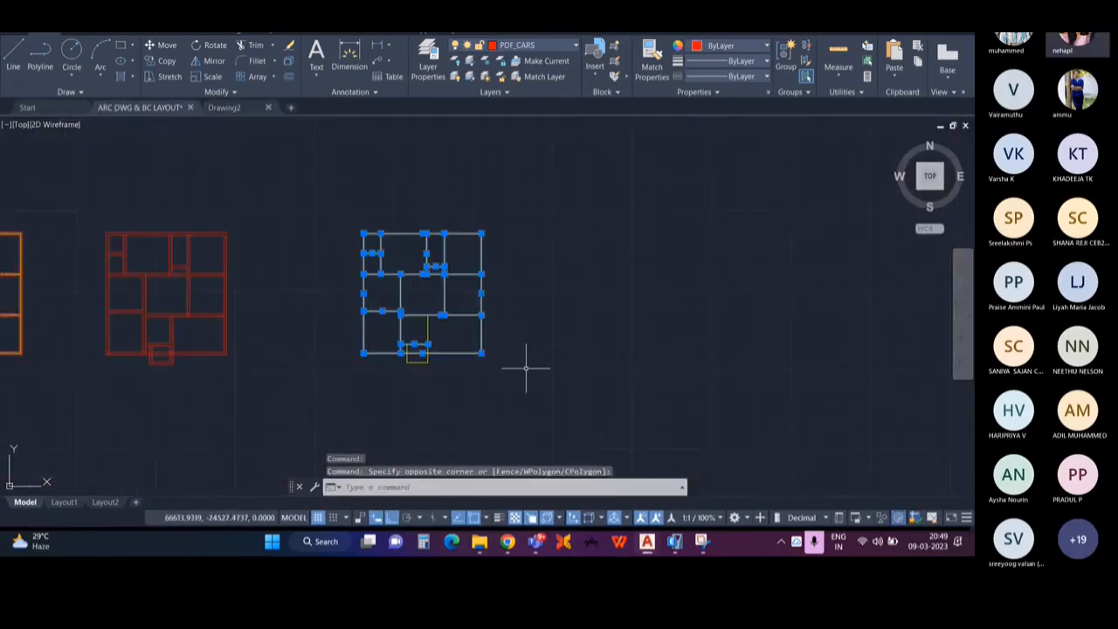
pyautogui.click(458, 393)
pyautogui.click(375, 324)
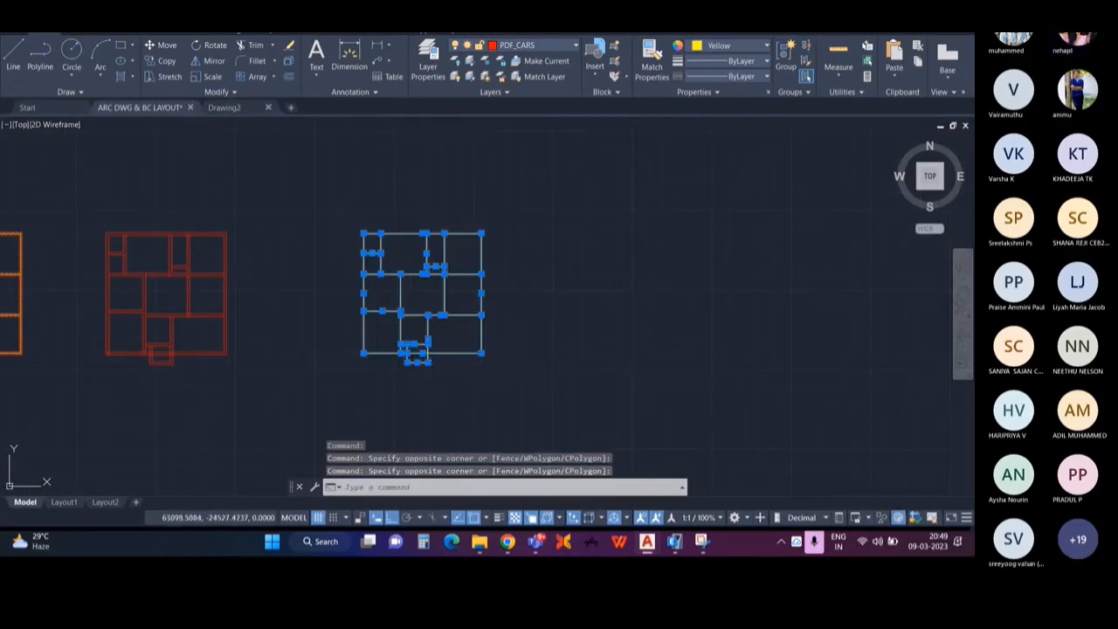
pyautogui.hotkey('ctrl', 'c')
# Step: Paste the copied centreline layout into the new blank drawing, just northeast of the origin
pyautogui.click(221, 106)
pyautogui.hotkey('ctrl', 'v')
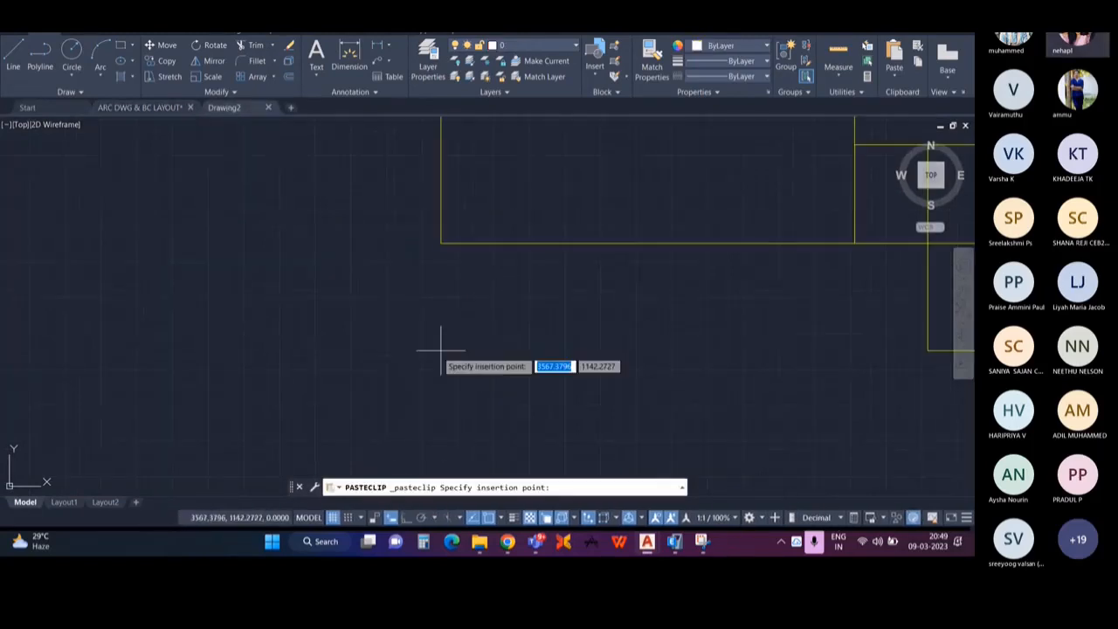
pyautogui.scroll(-4, 441, 349)
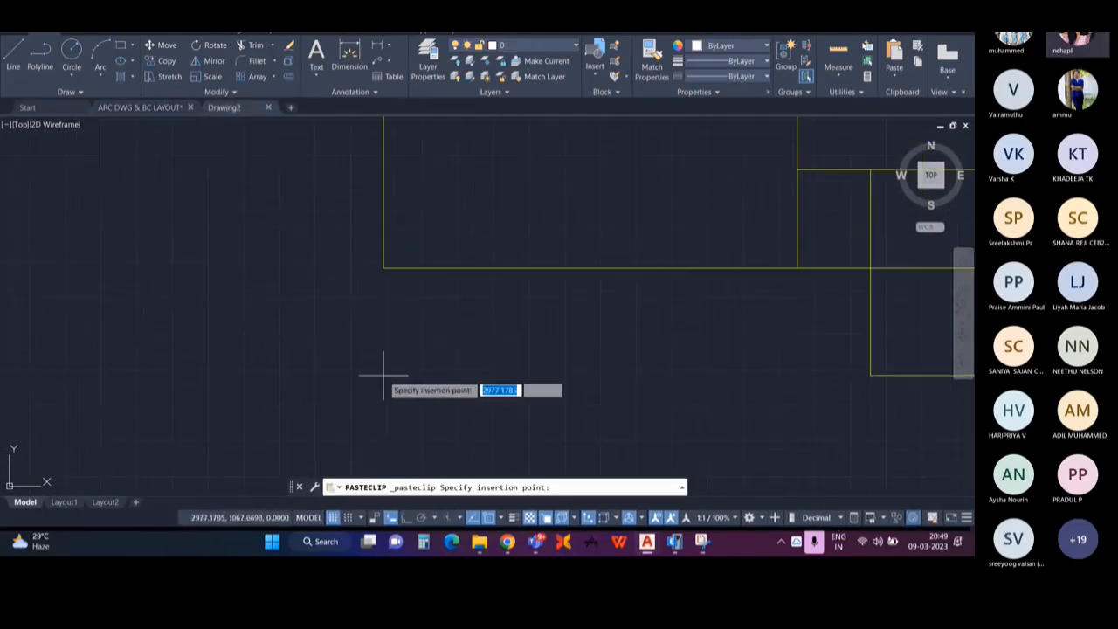
pyautogui.click(323, 401)
pyautogui.scroll(-6, 515, 379)
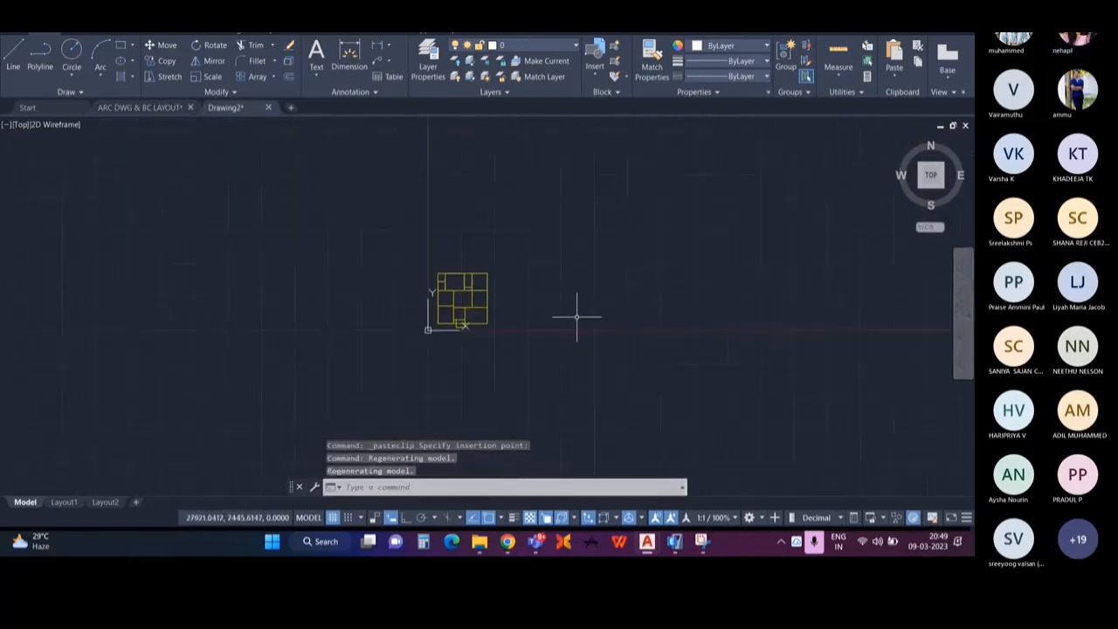
pyautogui.moveTo(577, 317); pyautogui.dragTo(521, 327, button='middle')
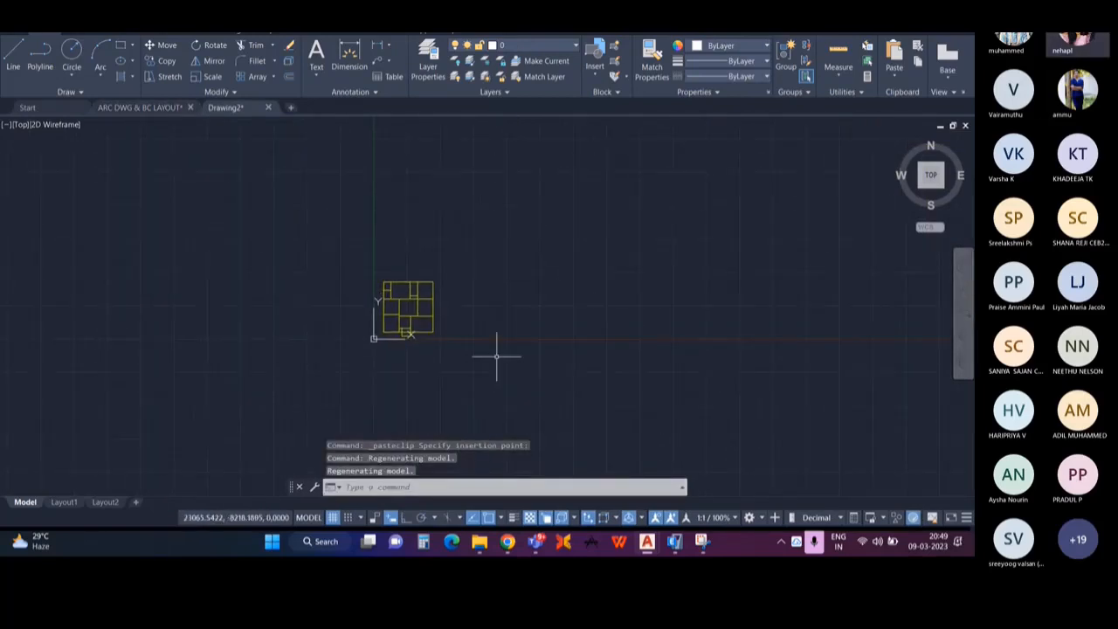
pyautogui.scroll(5, 439, 344)
pyautogui.moveTo(436, 357); pyautogui.dragTo(529, 404, button='middle')
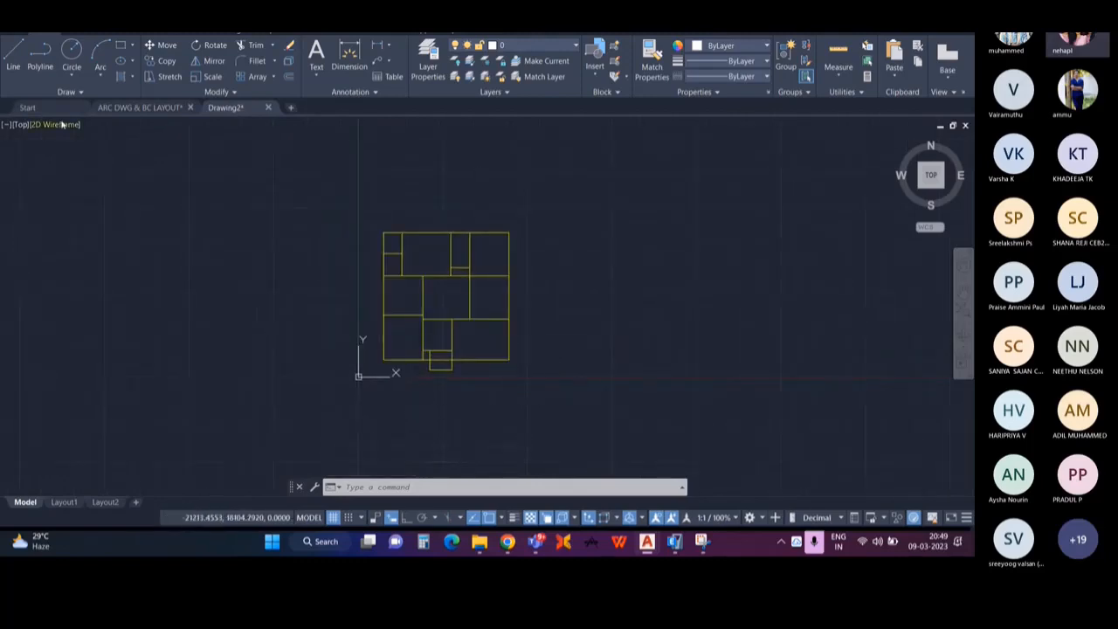
# Step: Save the new drawing as "Dxf file" in AutoCAD 2013/LT2013 DXF format, in the same folder as the architectural drawing
pyautogui.click(12, 33)
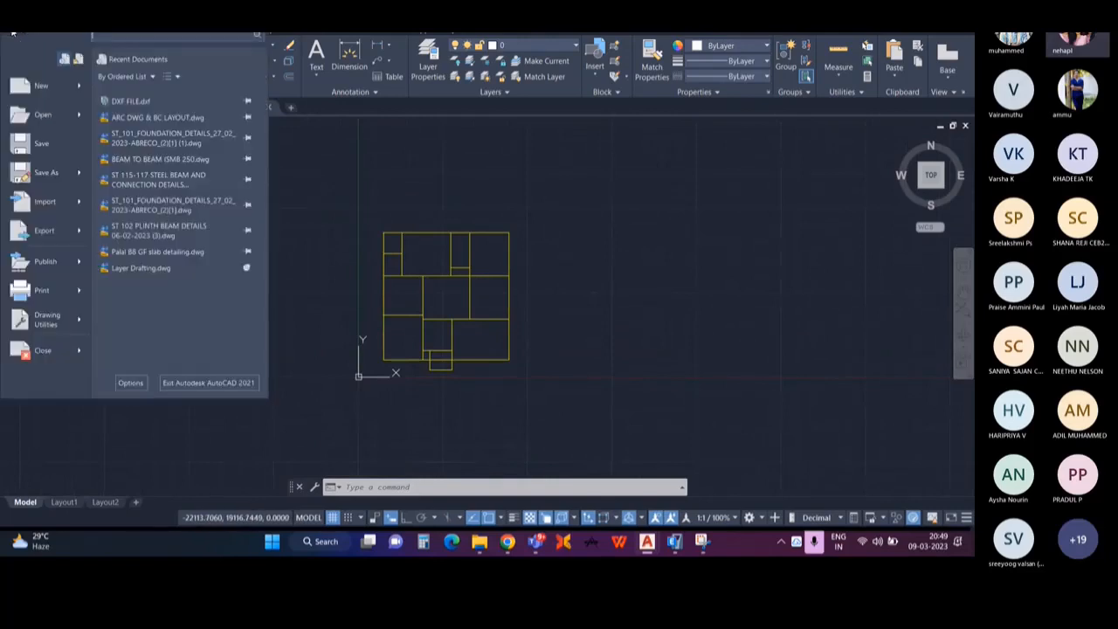
pyautogui.click(33, 181)
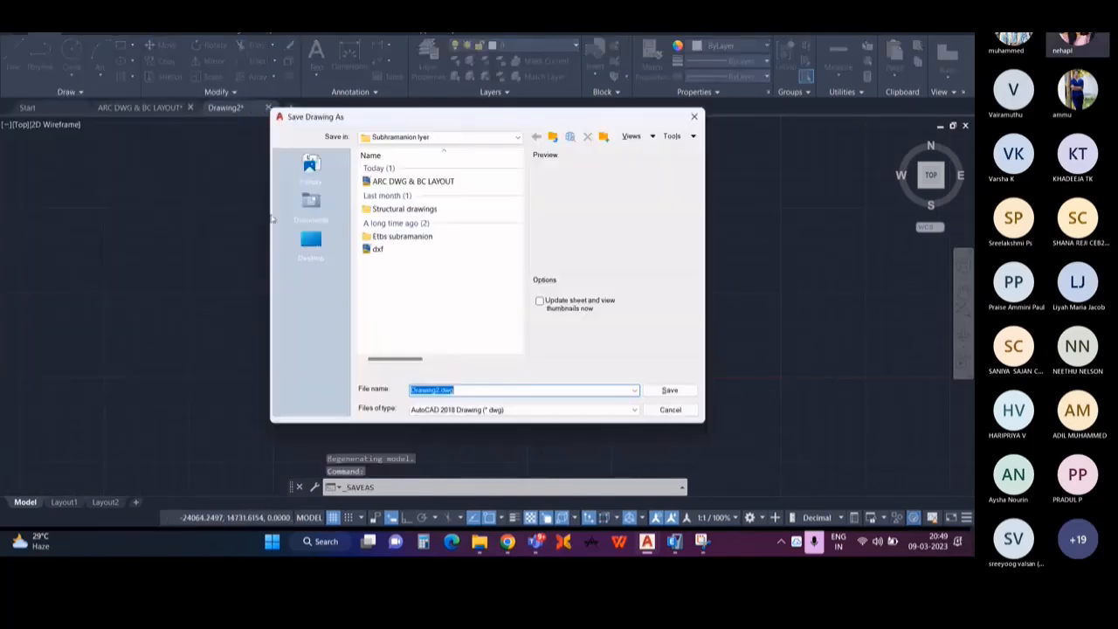
pyautogui.write('D')
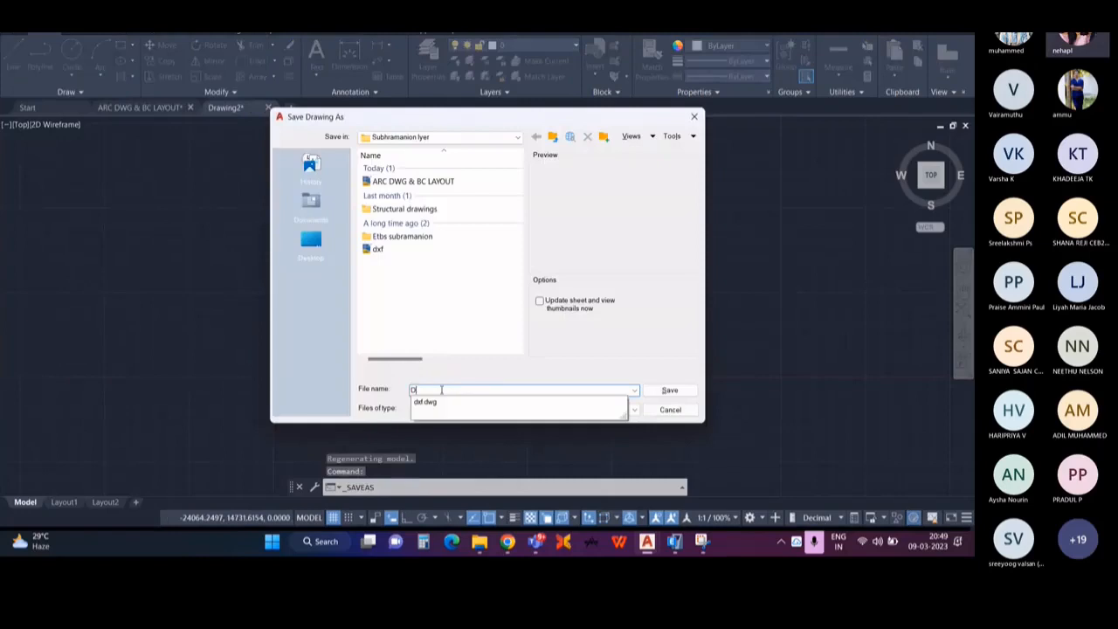
pyautogui.write('xf fo')
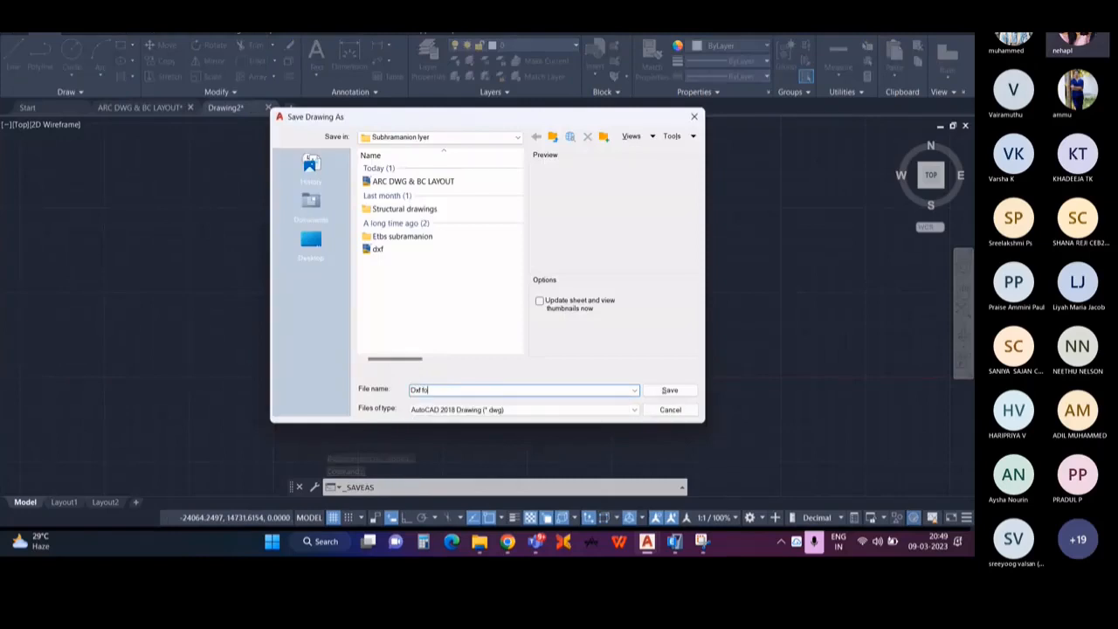
pyautogui.press('BackSpace')
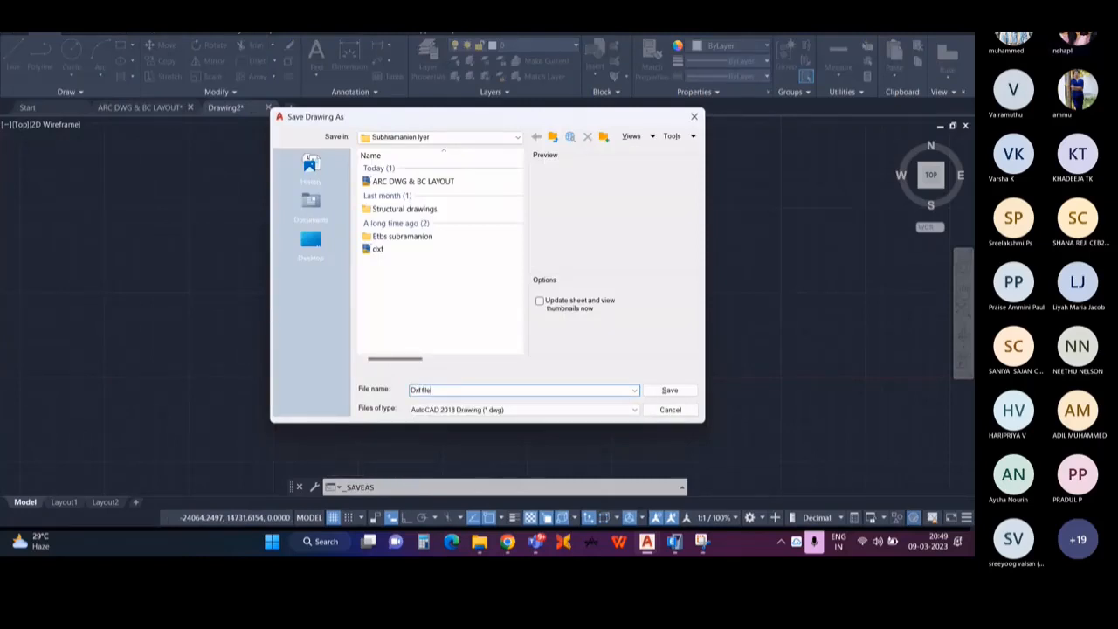
pyautogui.click(428, 410)
pyautogui.click(497, 440)
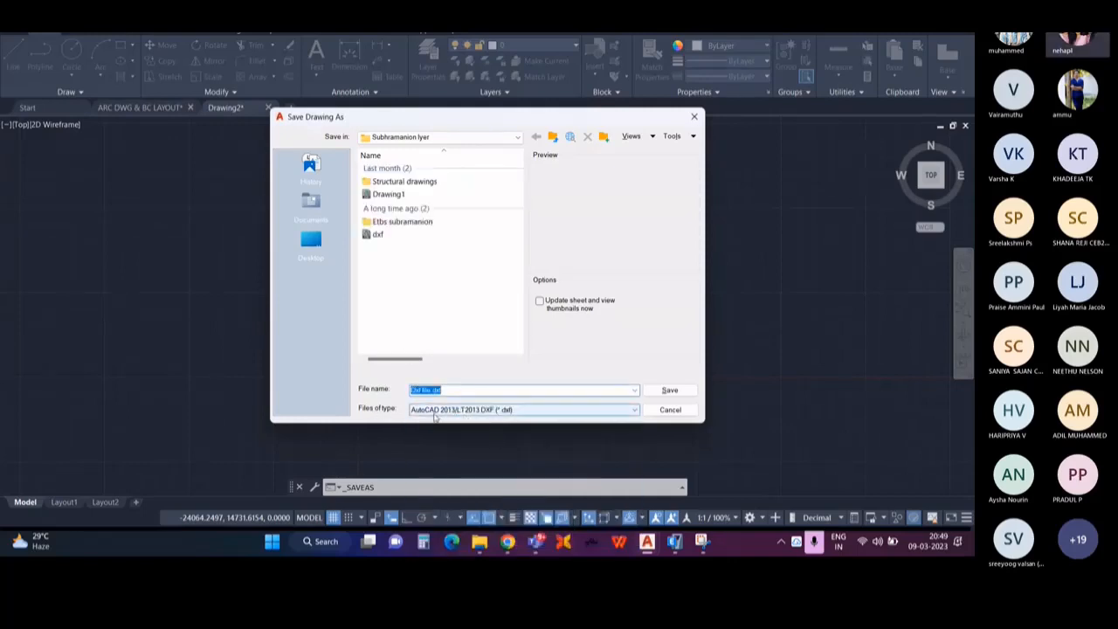
pyautogui.click(670, 391)
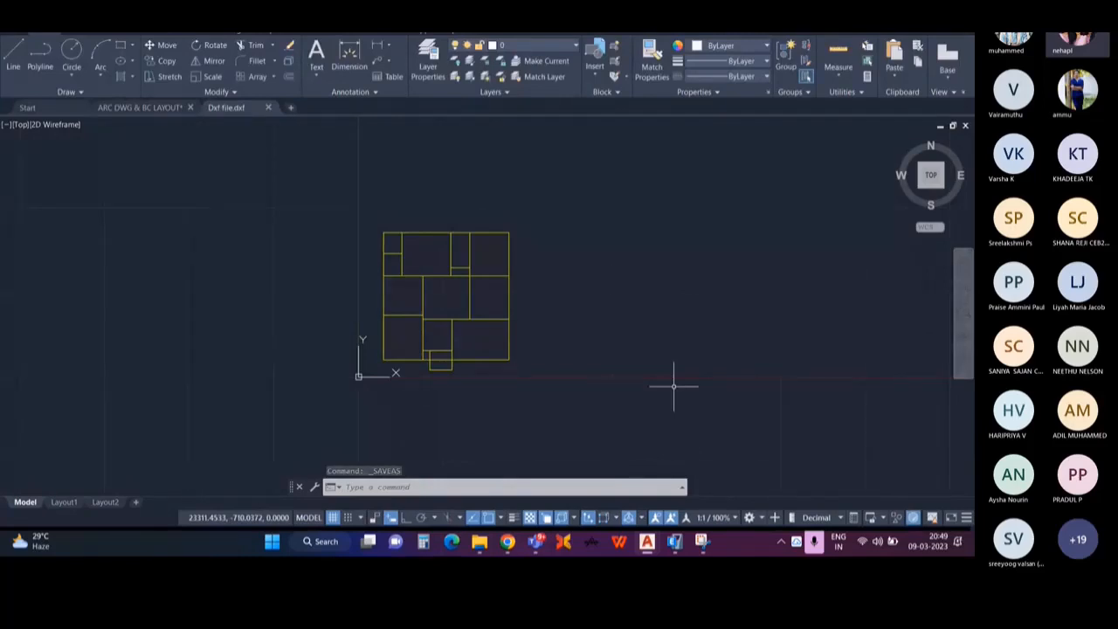
# Step: Copy the complete yellow centreline layout from ARC DWG & BC LAYOUT to the clipboard and return to the Dxf file drawing
pyautogui.click(153, 108)
pyautogui.scroll(-3, 349, 319)
pyautogui.moveTo(277, 273)
pyautogui.mouseDown(button='middle')
pyautogui.moveTo(382, 282)
pyautogui.moveTo(110, 345)
pyautogui.mouseUp(button='middle')
pyautogui.scroll(2, 356, 296)
pyautogui.moveTo(601, 250); pyautogui.dragTo(342, 312, button='middle')
pyautogui.moveTo(486, 303); pyautogui.dragTo(295, 302, button='middle')
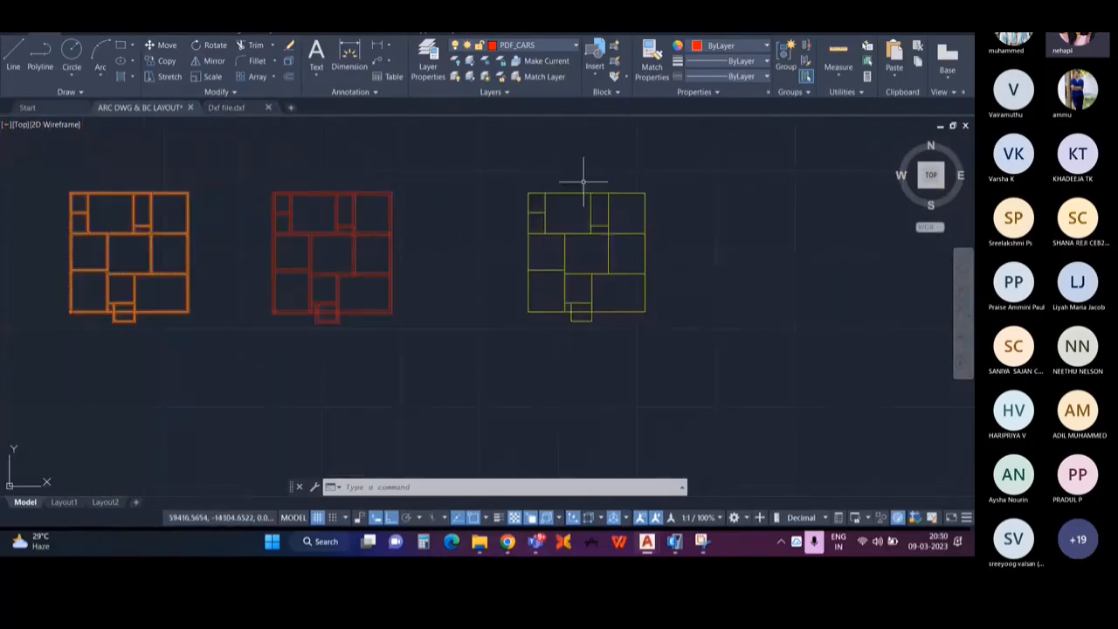
pyautogui.click(481, 162)
pyautogui.click(654, 327)
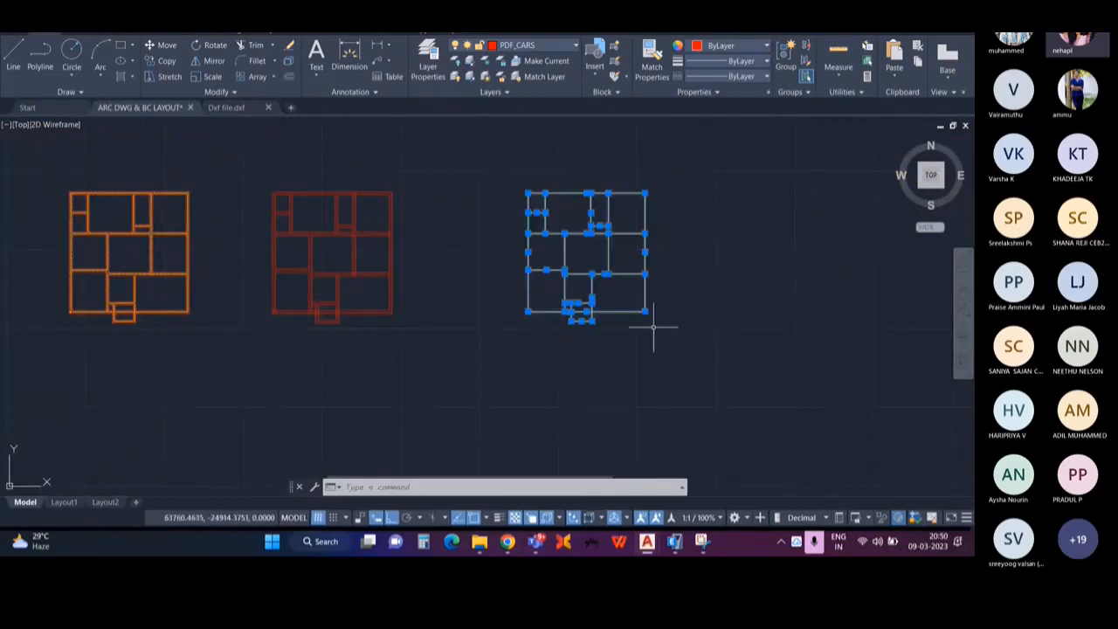
pyautogui.hotkey('ctrl', 'c')
pyautogui.click(225, 107)
pyautogui.moveTo(549, 332)
pyautogui.mouseDown(button='middle')
pyautogui.moveTo(485, 332)
pyautogui.moveTo(476, 304)
pyautogui.mouseUp(button='middle')
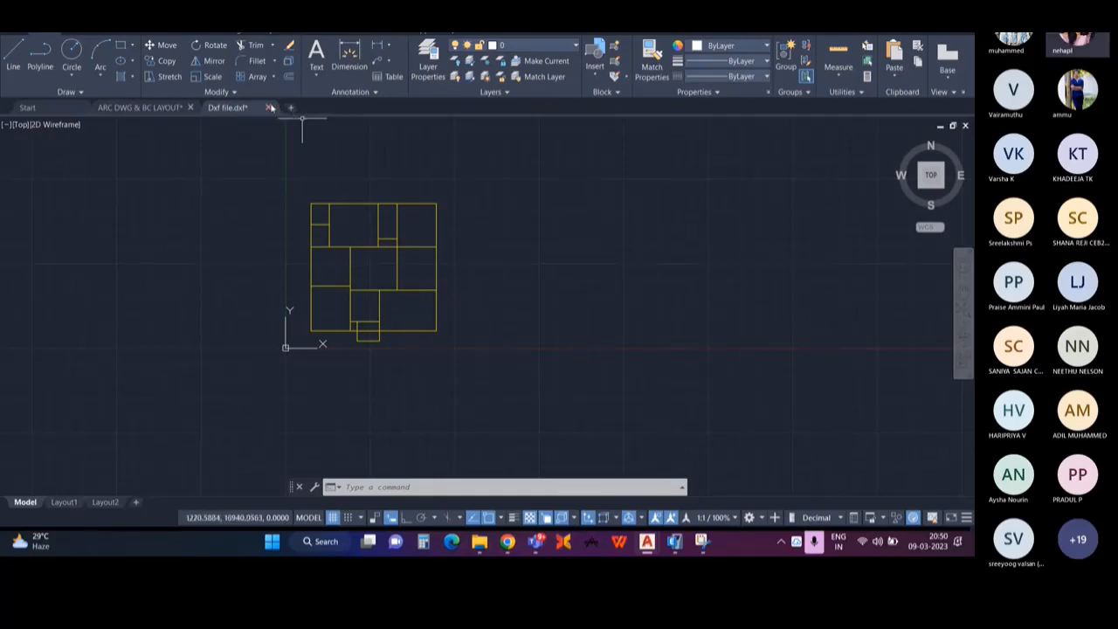
# Step: Close the Dxf file drawing and answer its closing prompts
pyautogui.click(268, 108)
pyautogui.click(528, 304)
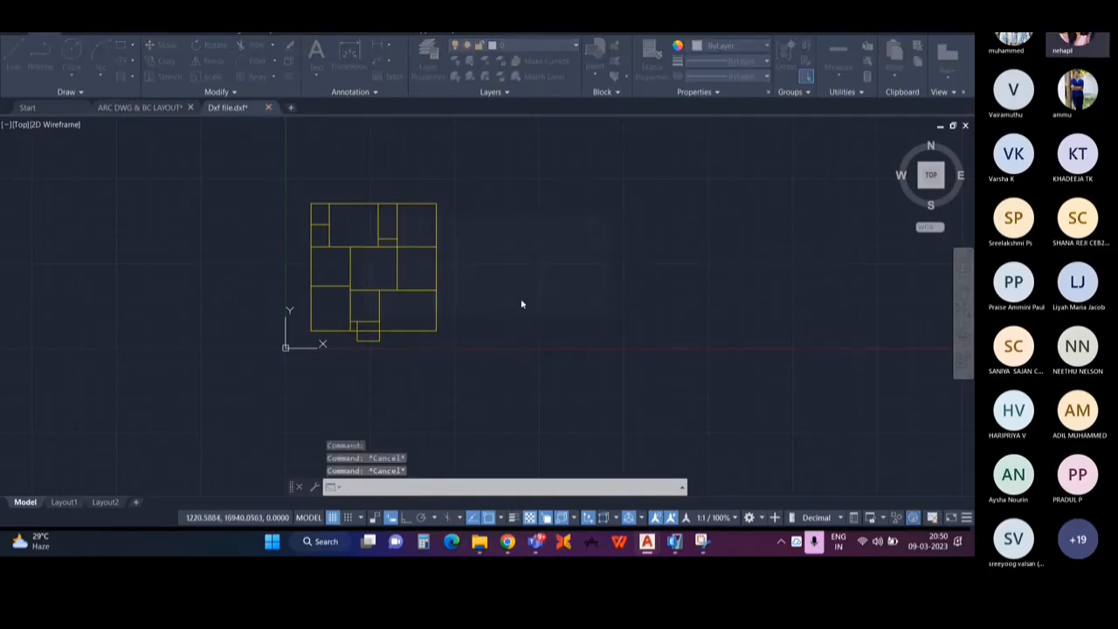
pyautogui.click(530, 307)
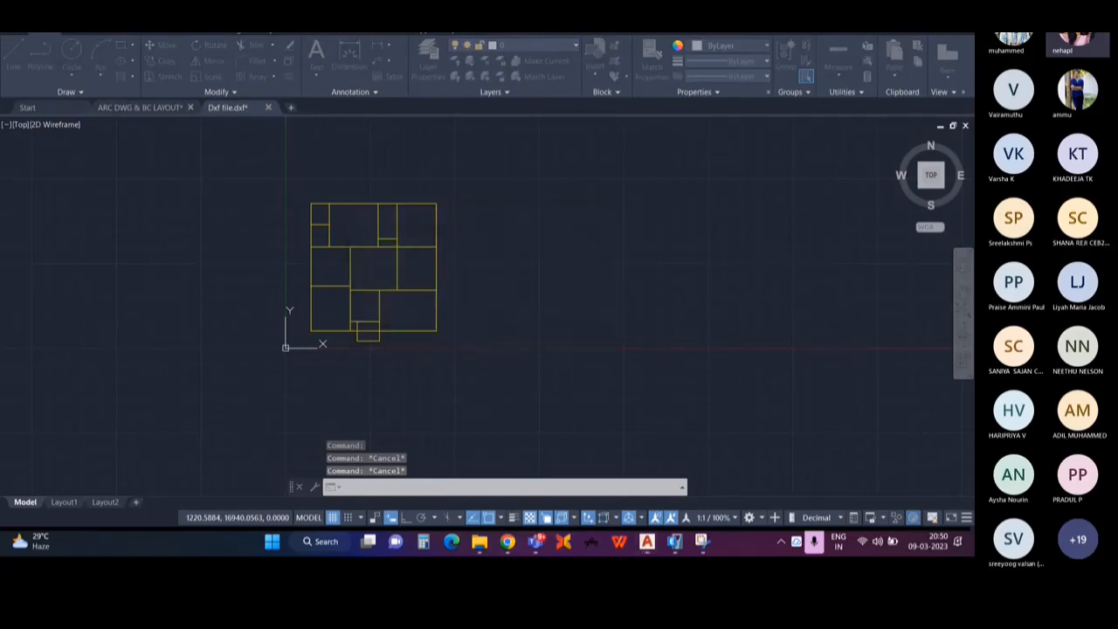
# Step: Switch to ETABS and load "Dxf file" for import as a DXF floor plan
pyautogui.click(677, 542)
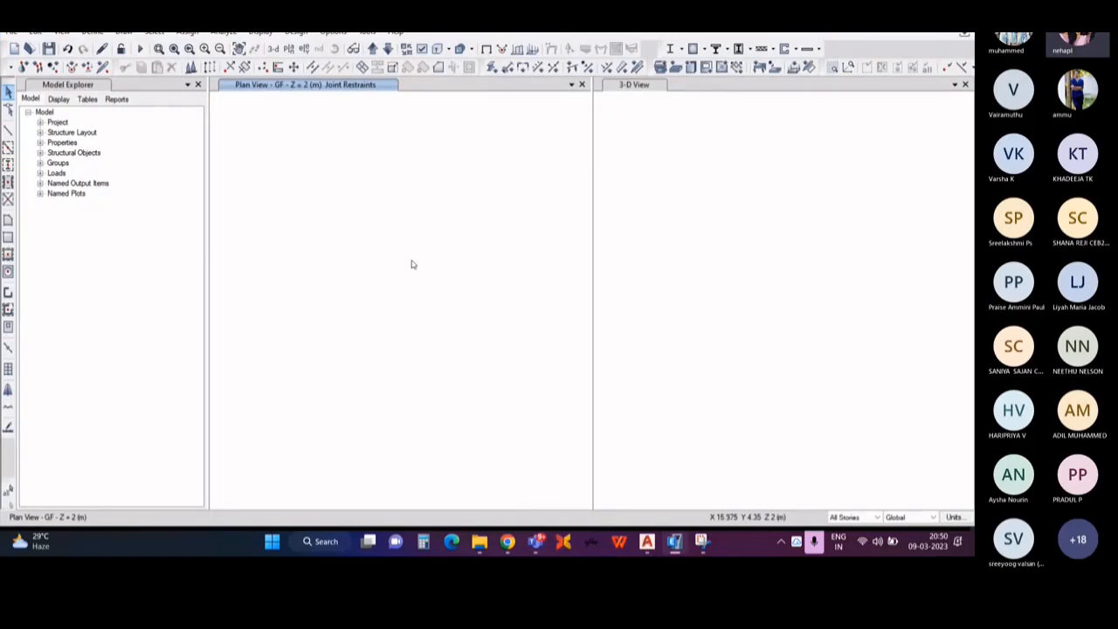
pyautogui.click(14, 33)
pyautogui.moveTo(52, 138)
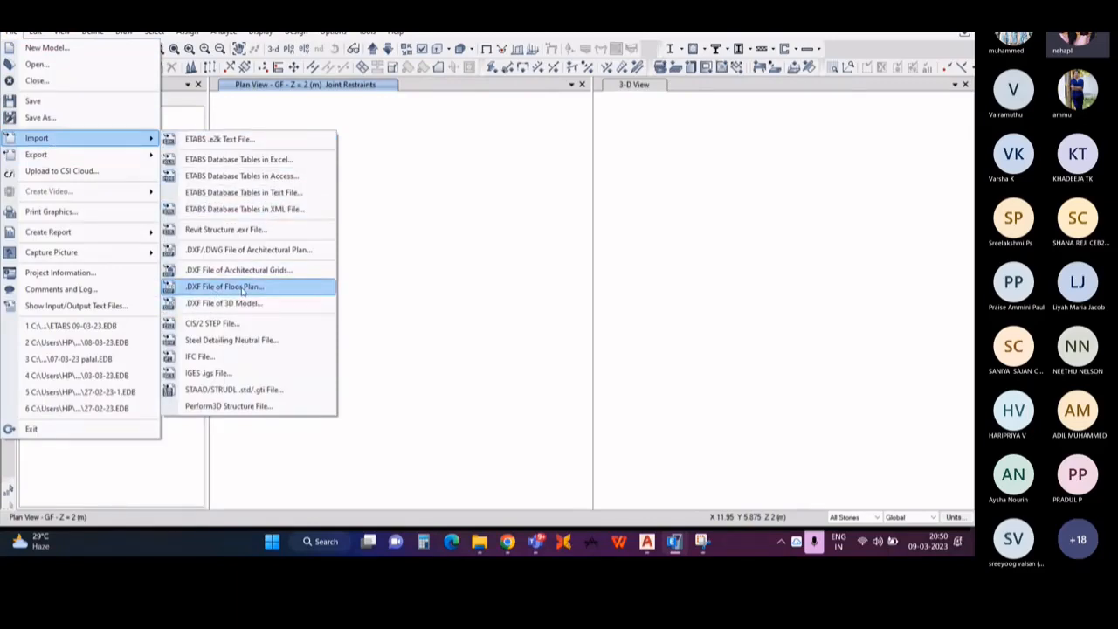
pyautogui.click(242, 287)
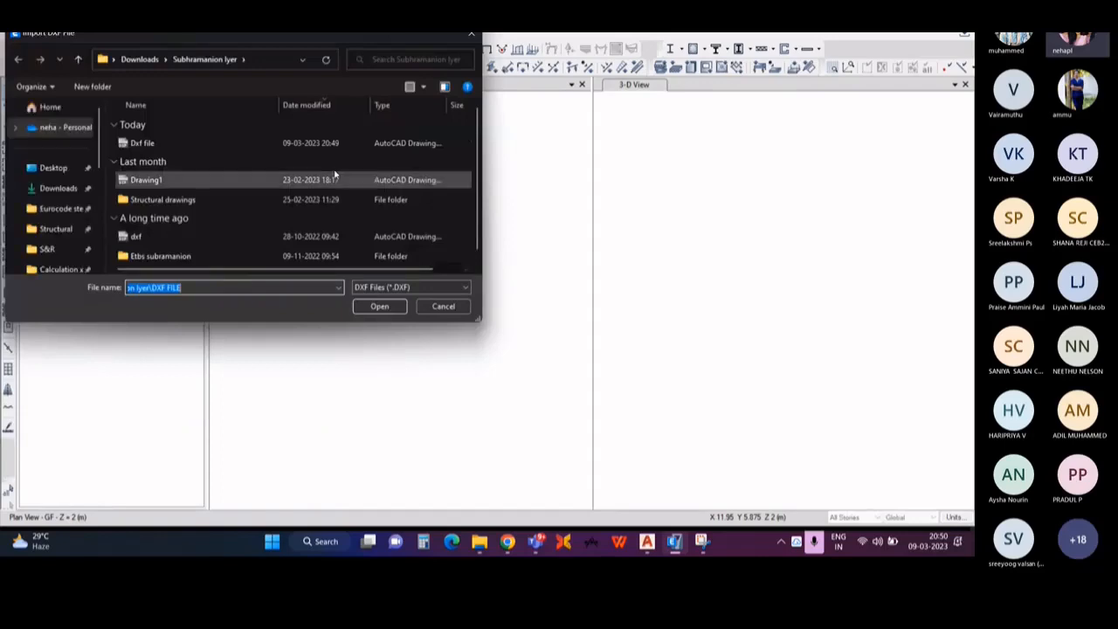
pyautogui.click(168, 145)
pyautogui.click(379, 307)
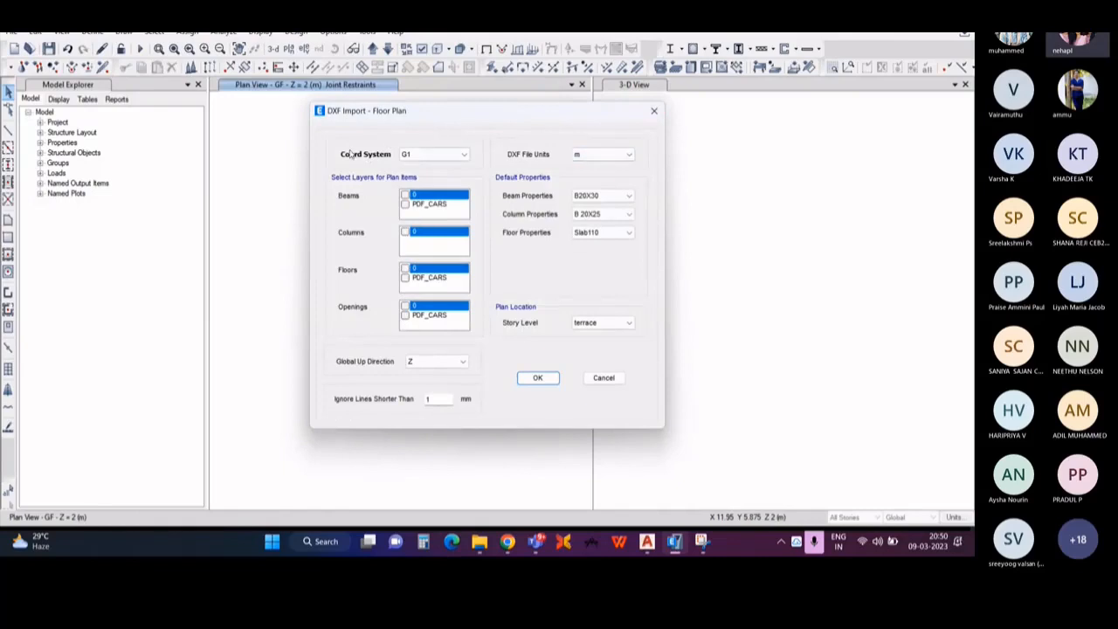
# Step: Assign the PDF_CARS layer to beams and set the DXF file units to mm
pyautogui.click(407, 206)
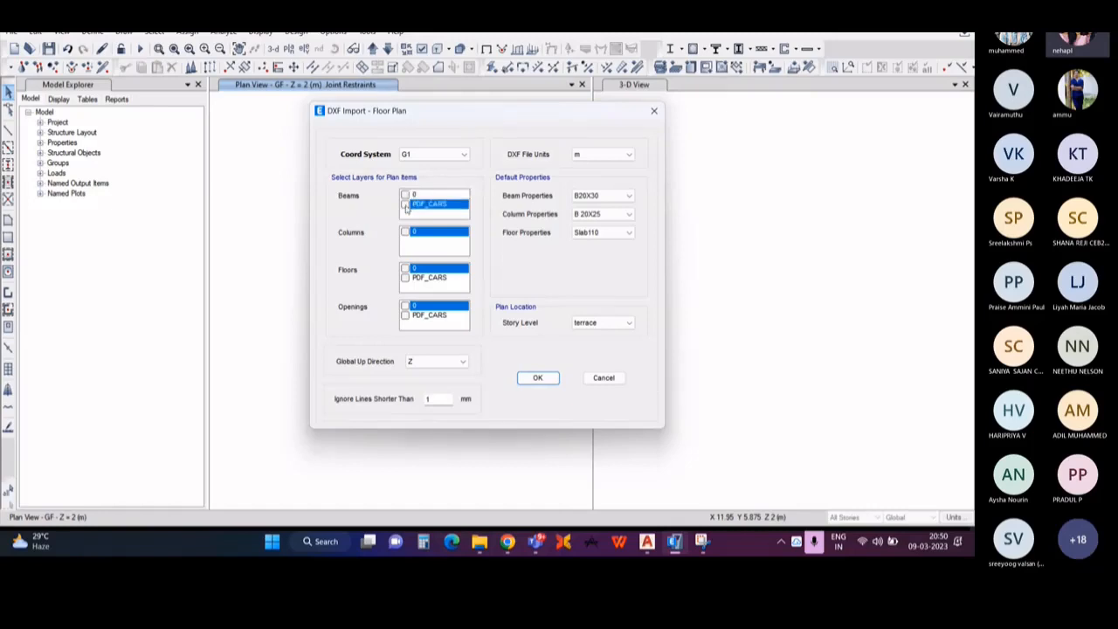
pyautogui.click(405, 205)
pyautogui.click(611, 156)
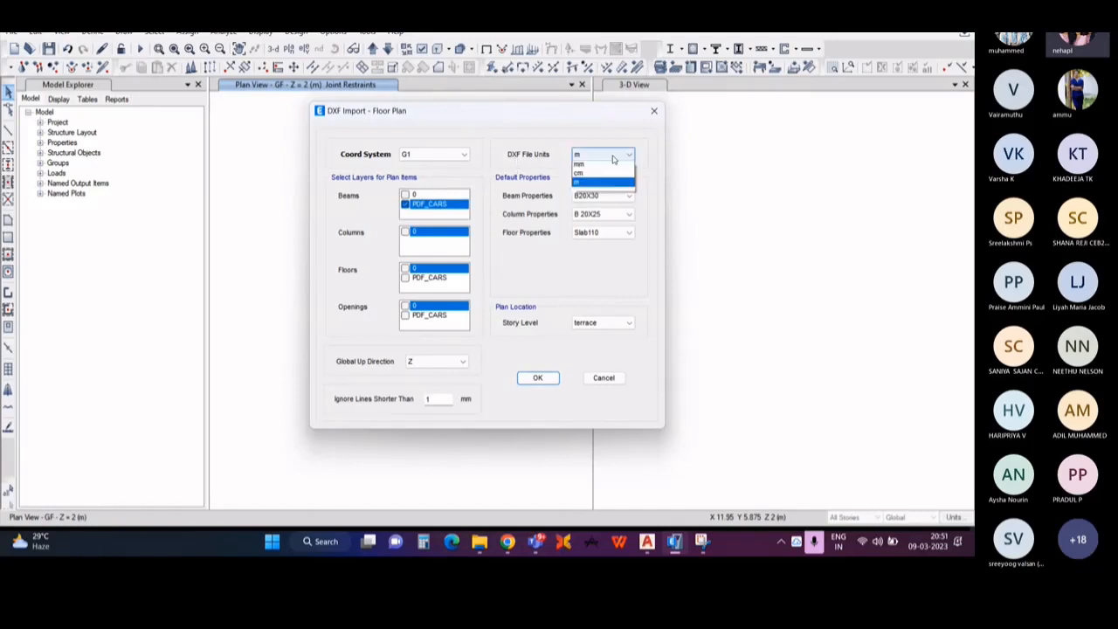
pyautogui.click(590, 164)
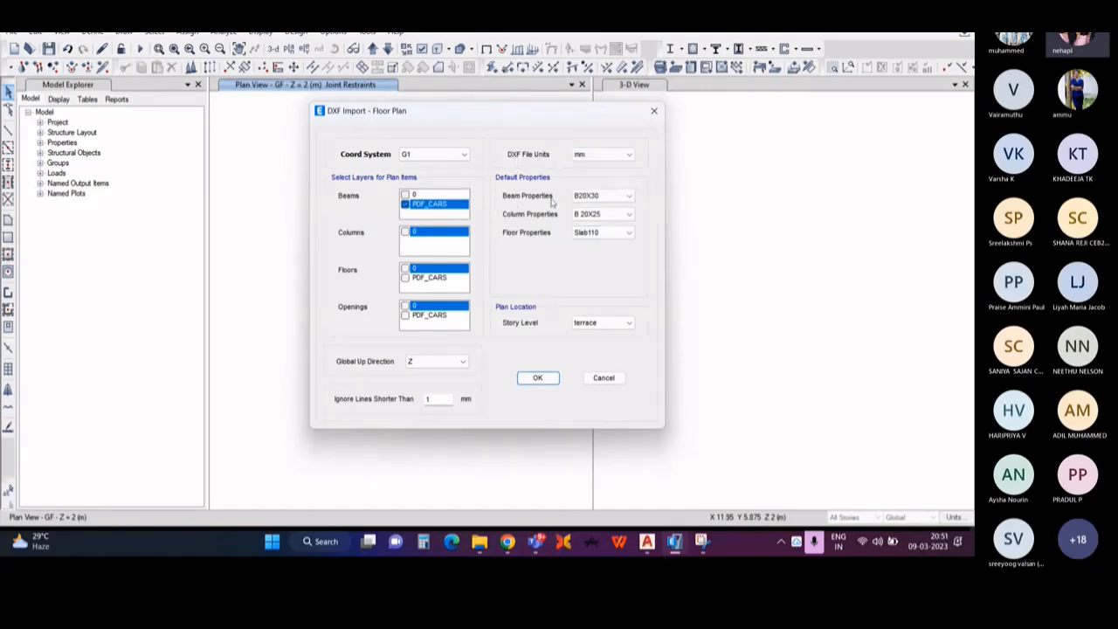
# Step: Set the import's default properties to Beam 20X40 for beams, C20x40 for columns and Slab110 for floors
pyautogui.click(611, 196)
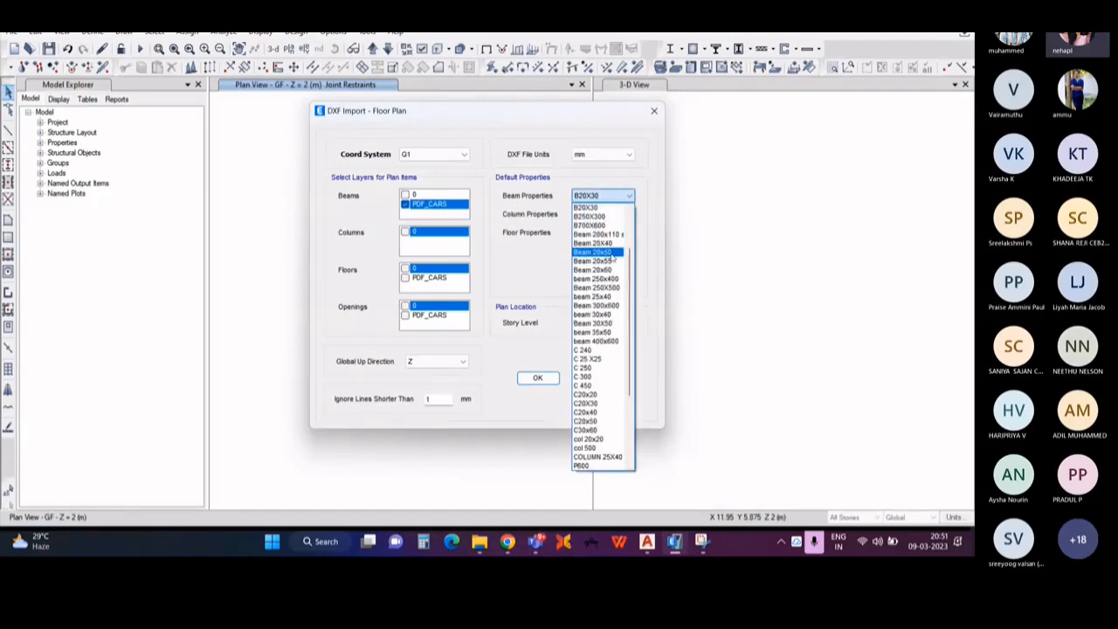
pyautogui.click(607, 244)
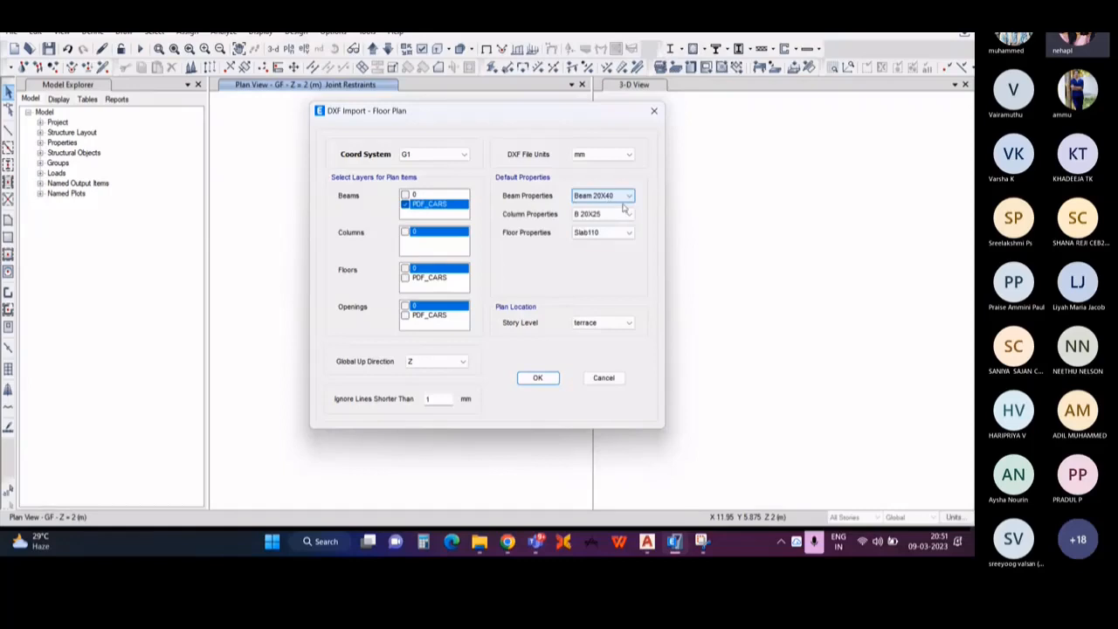
pyautogui.click(612, 214)
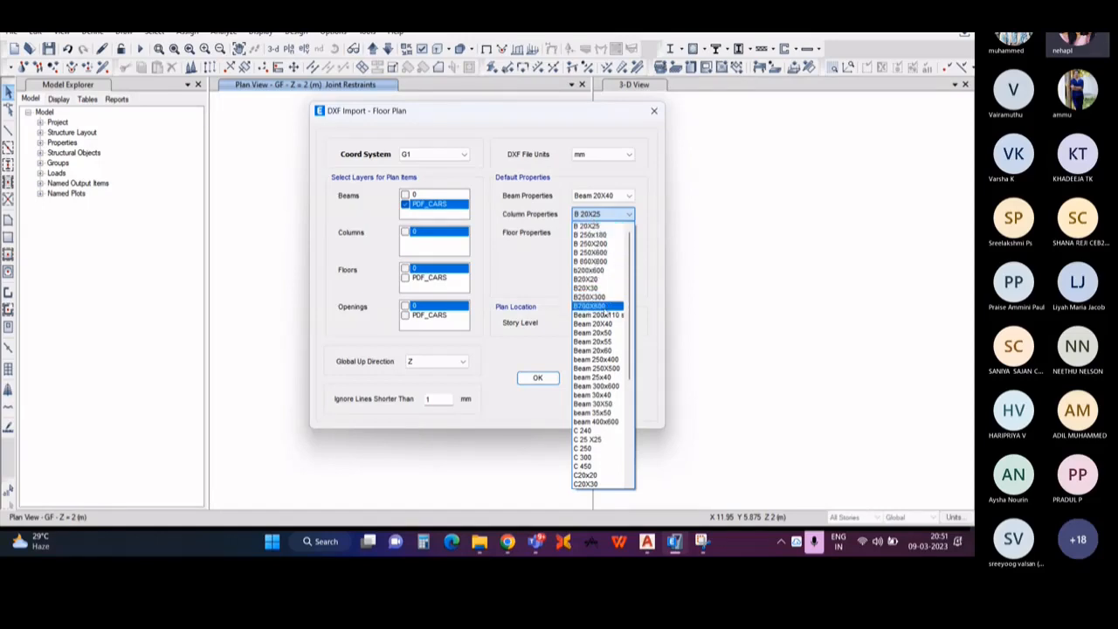
pyautogui.scroll(-3, 606, 393)
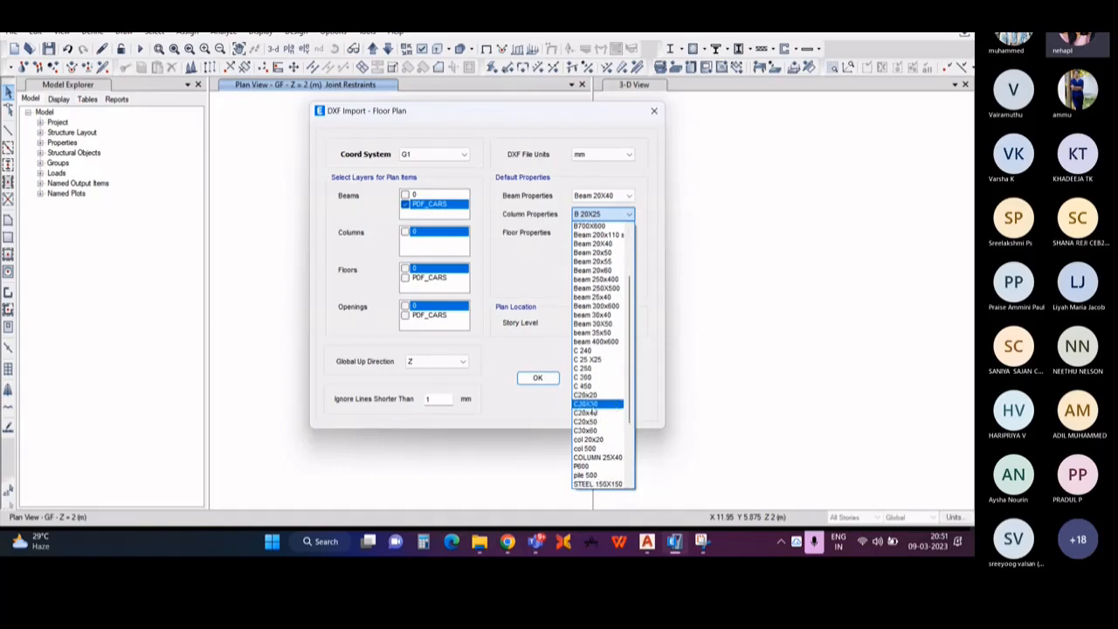
pyautogui.click(605, 412)
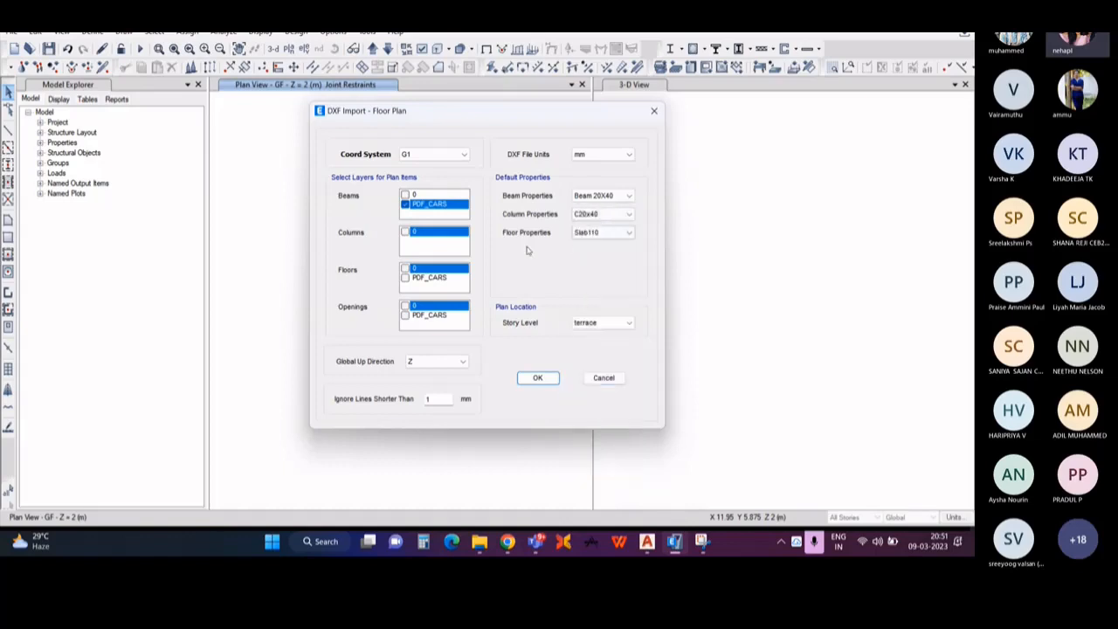
pyautogui.click(603, 233)
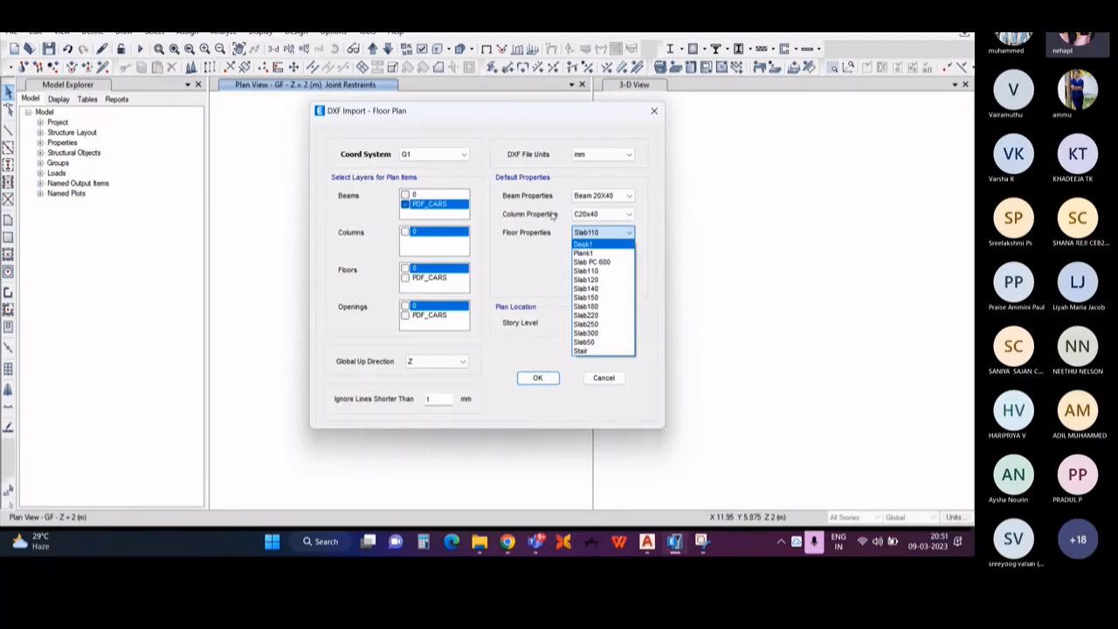
pyautogui.click(615, 272)
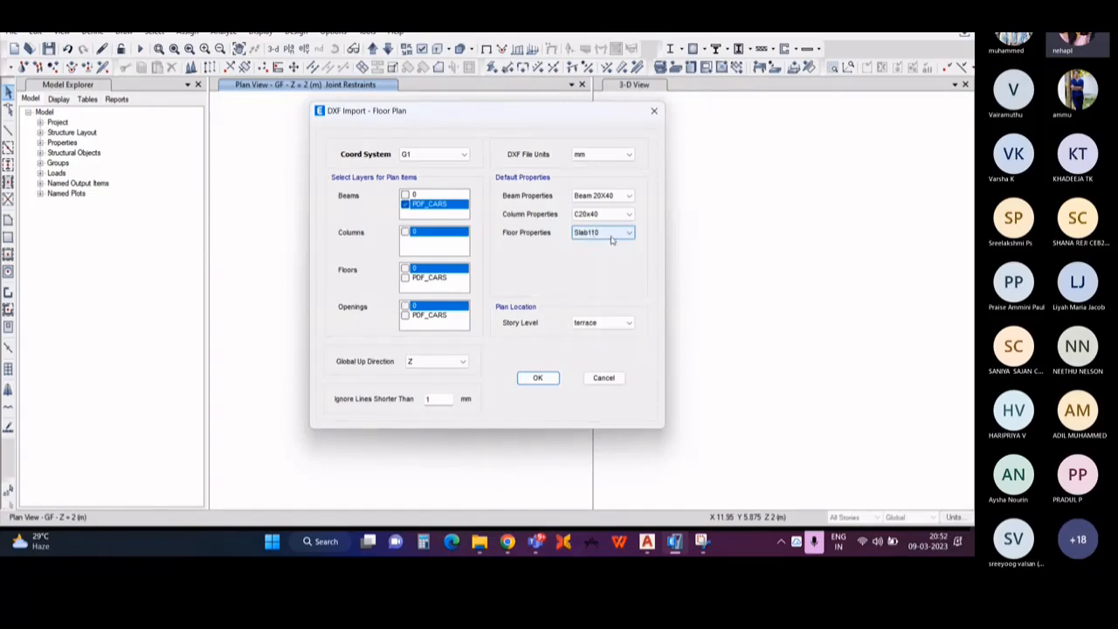
# Step: Place the plan at story level GF and run the floor plan import
pyautogui.click(587, 329)
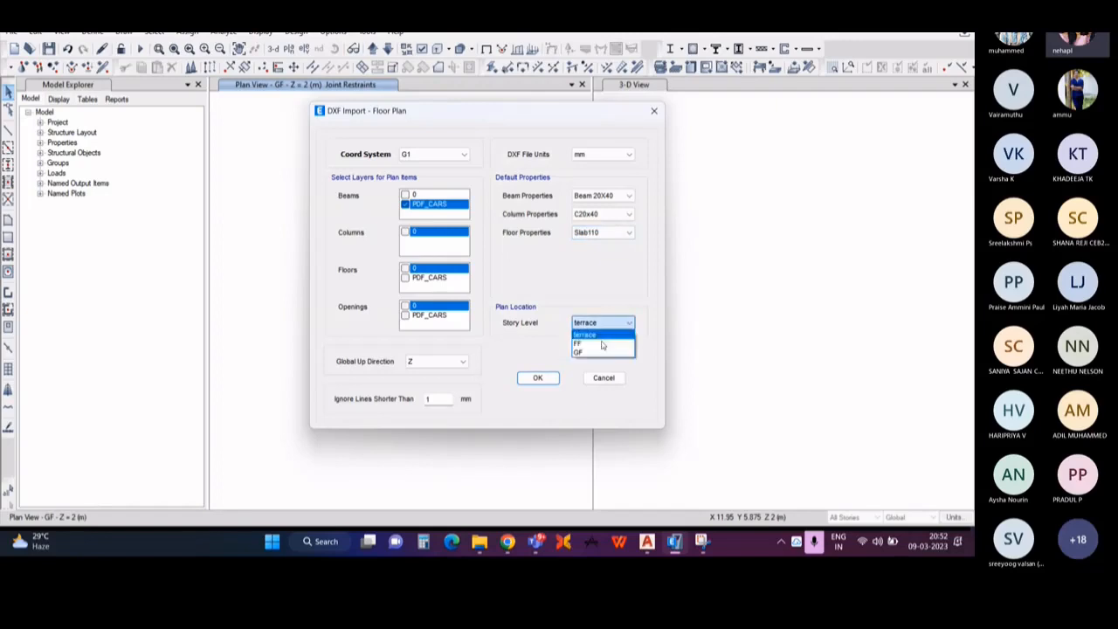
pyautogui.click(601, 347)
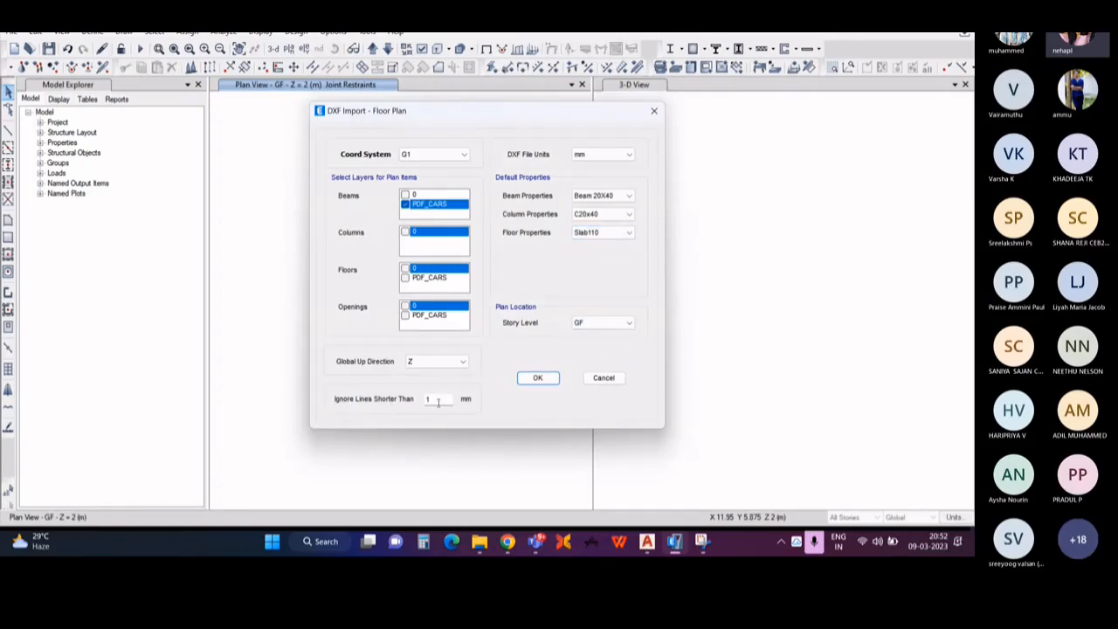
pyautogui.click(538, 377)
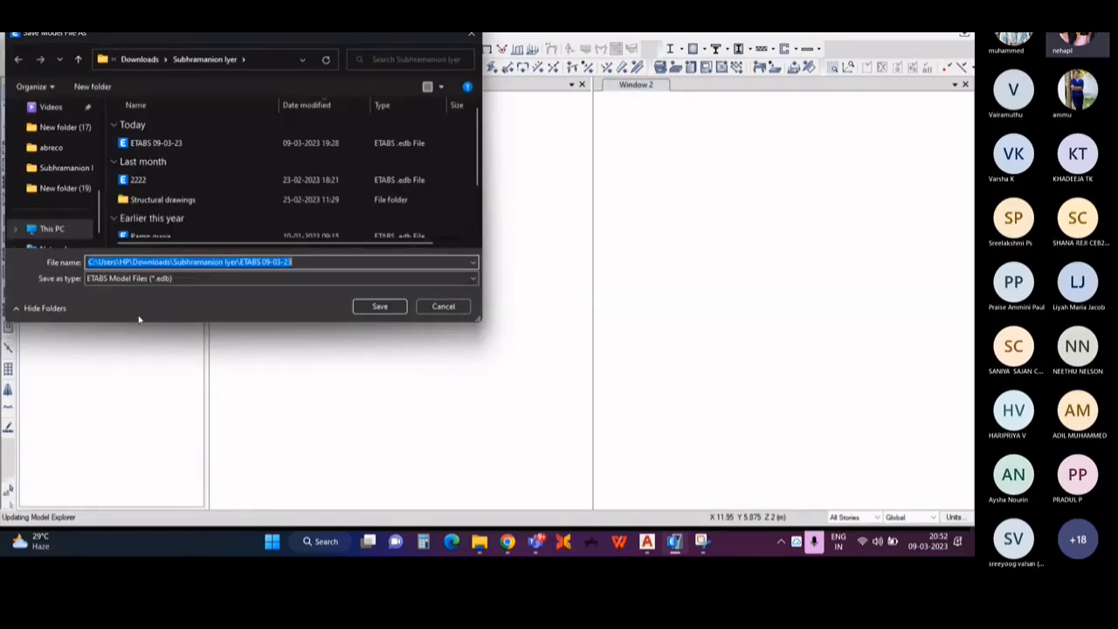
# Step: Save the ETABS model as "Etabs 123" and close the 3-D view, leaving only the GF plan view
pyautogui.write('E')
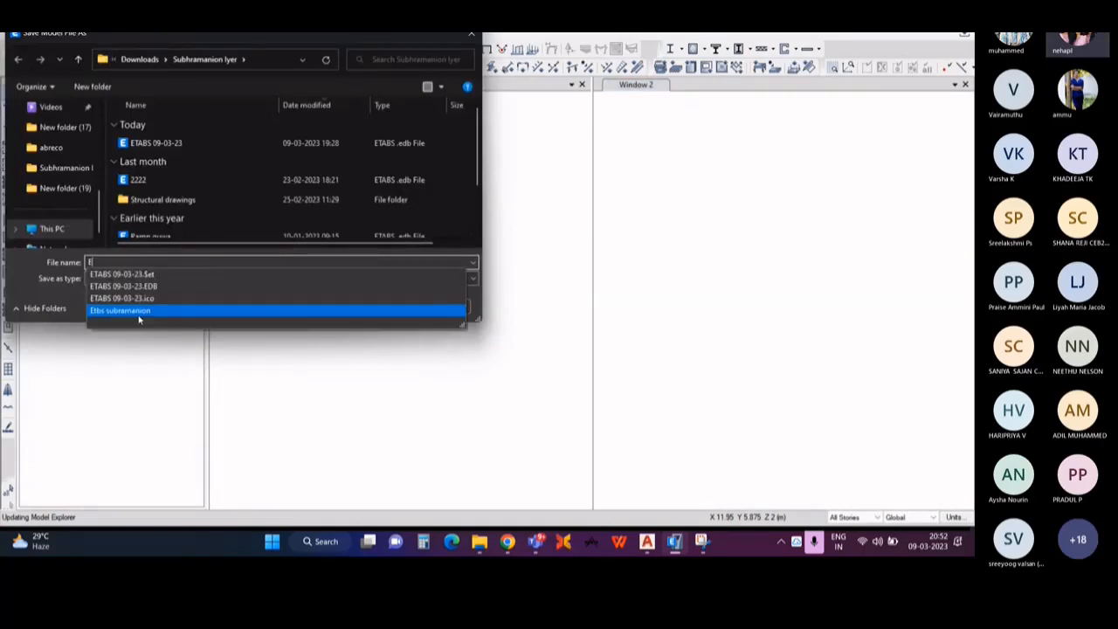
pyautogui.write('tabs')
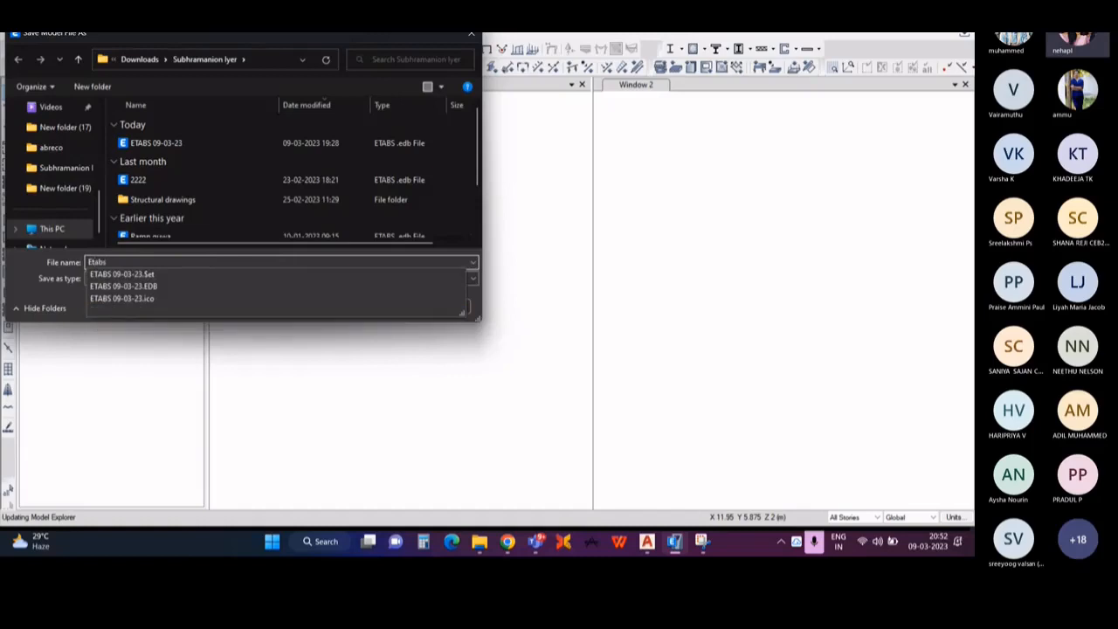
pyautogui.write(' 123')
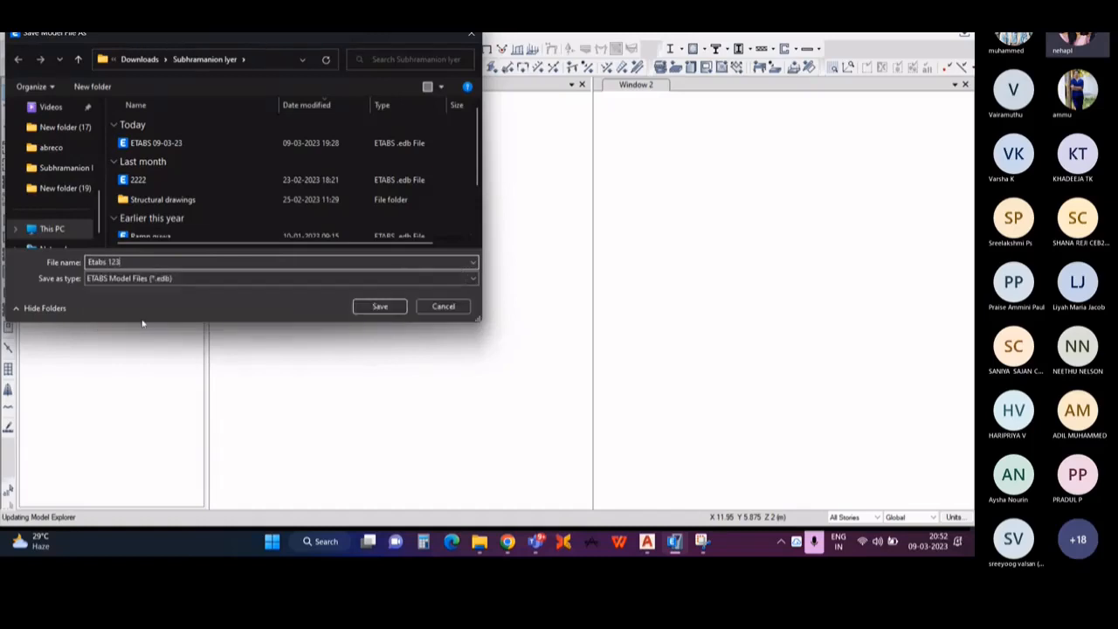
pyautogui.click(376, 308)
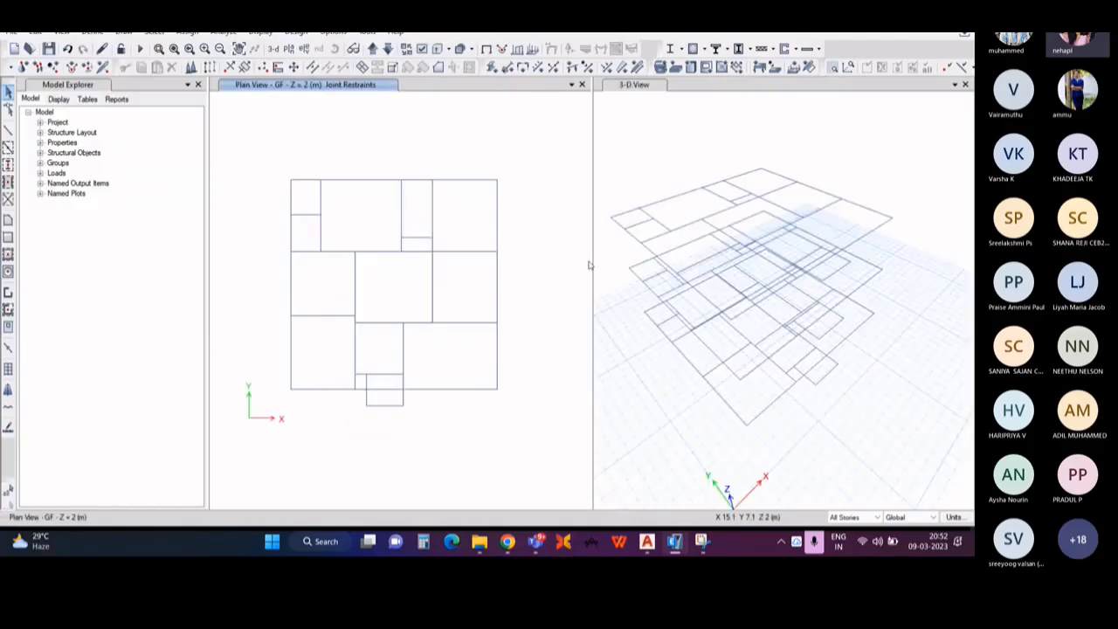
pyautogui.moveTo(644, 254); pyautogui.dragTo(700, 274, button='middle')
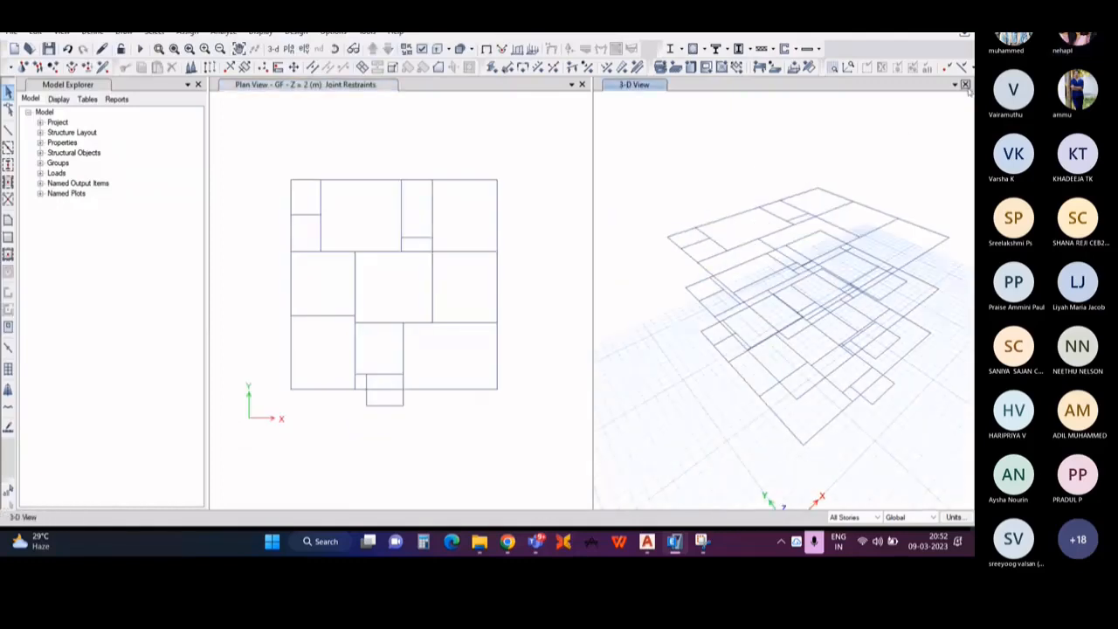
pyautogui.click(965, 85)
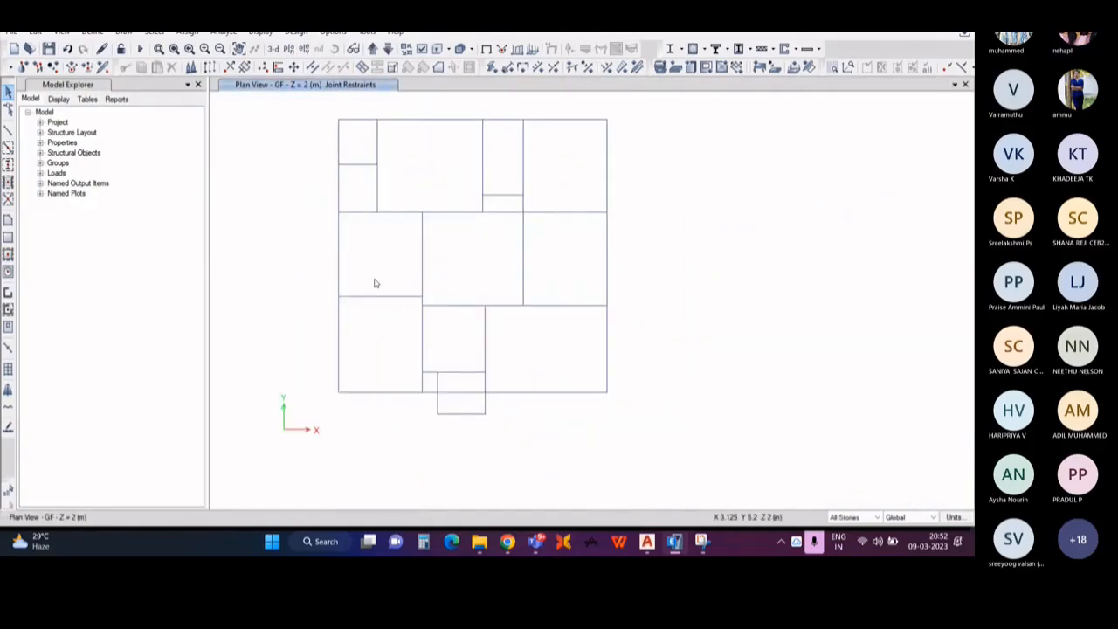
# Step: Try deleting every frame from the terrace plan with All Stories active, and undo the deletion
pyautogui.moveTo(357, 305); pyautogui.dragTo(398, 325, button='middle')
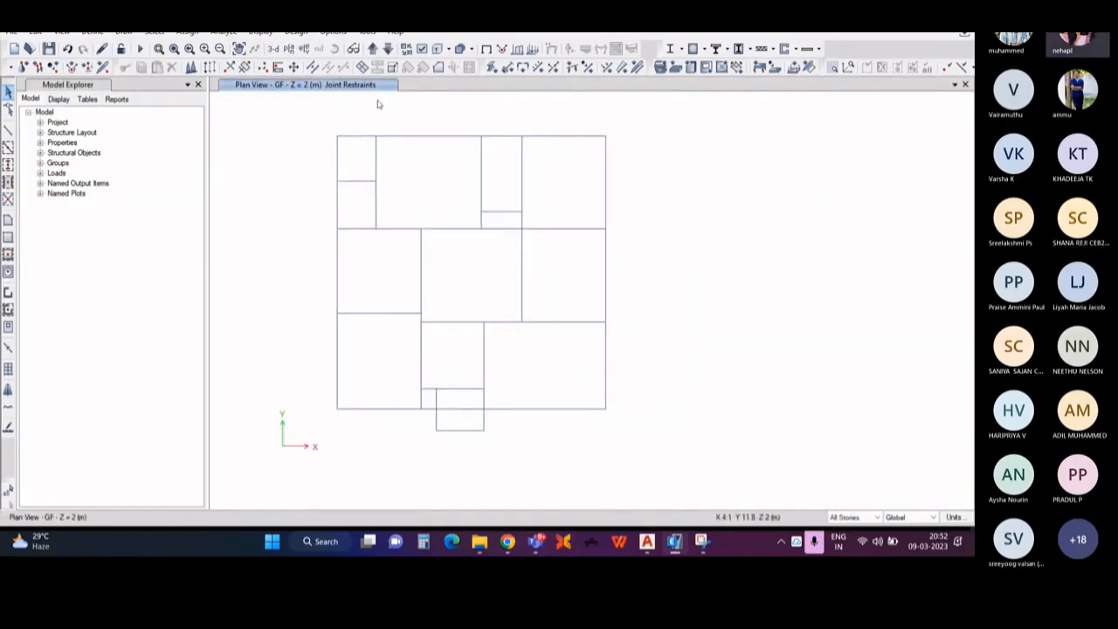
pyautogui.click(372, 49)
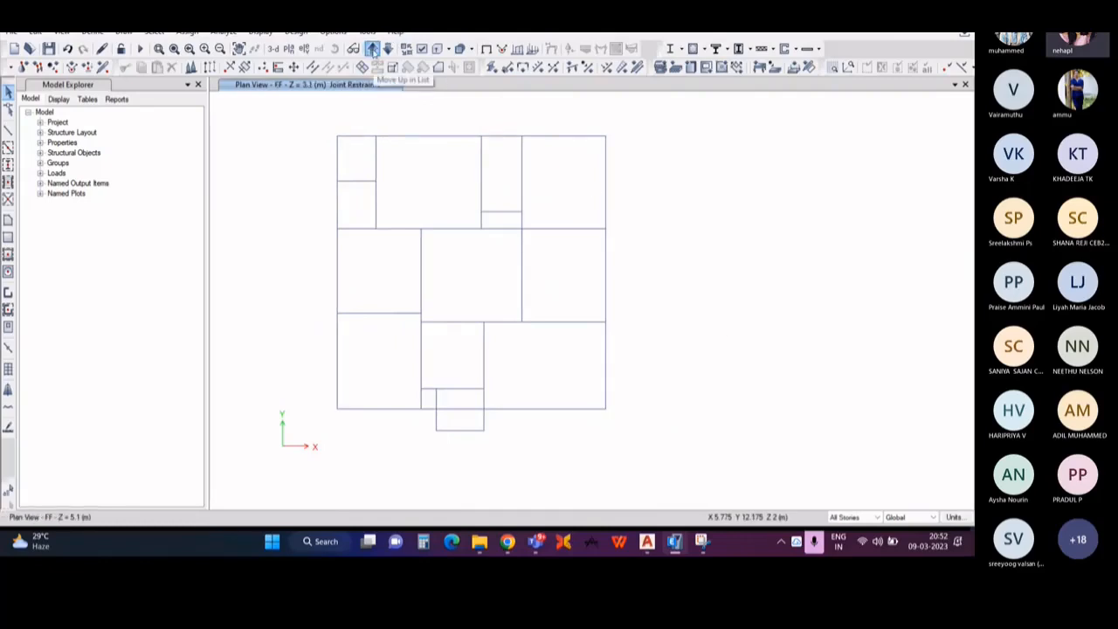
pyautogui.click(372, 48)
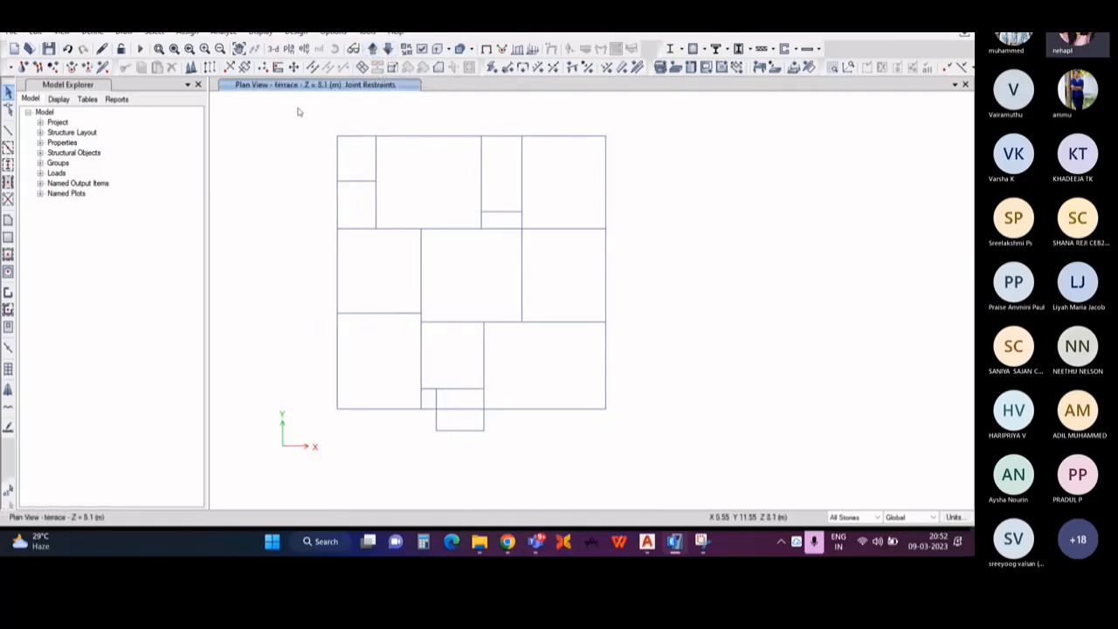
pyautogui.moveTo(297, 108); pyautogui.dragTo(703, 510)
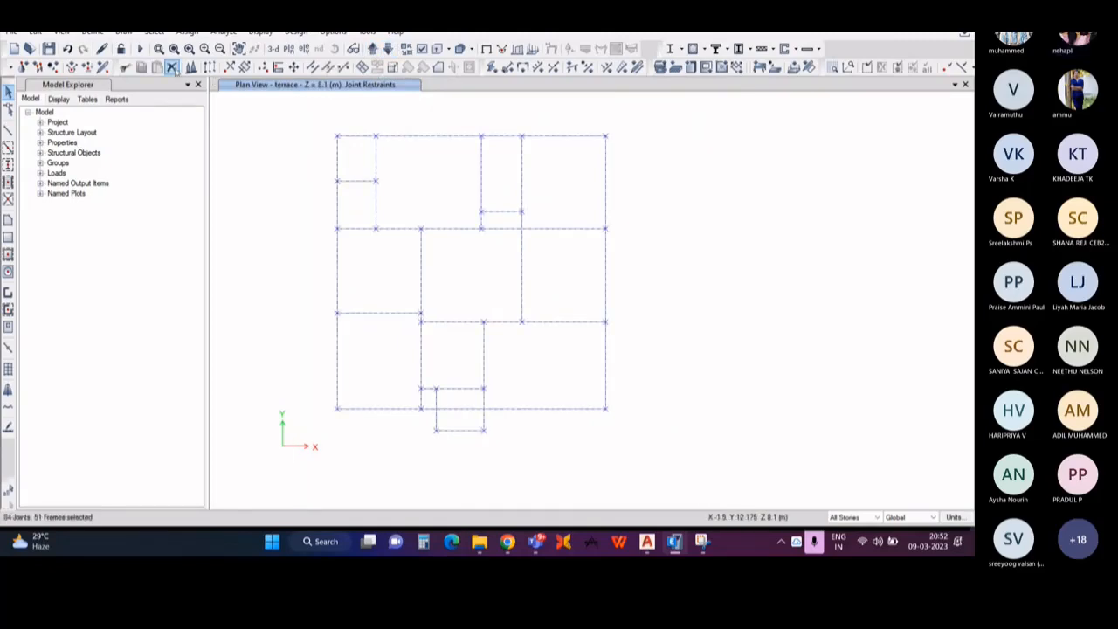
pyautogui.click(172, 67)
pyautogui.click(388, 49)
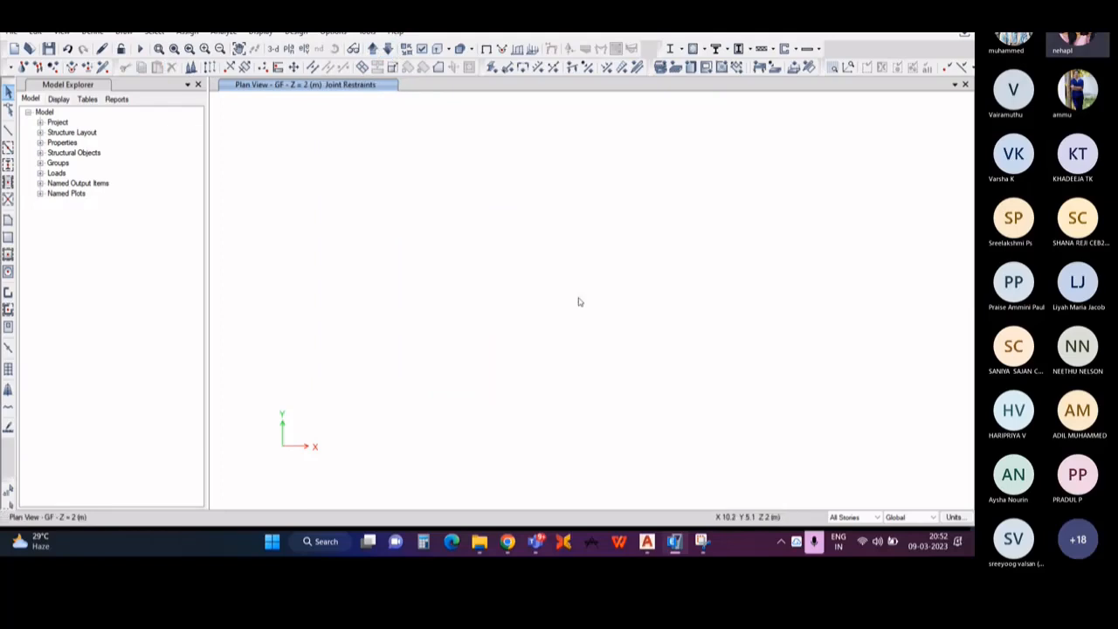
pyautogui.click(69, 50)
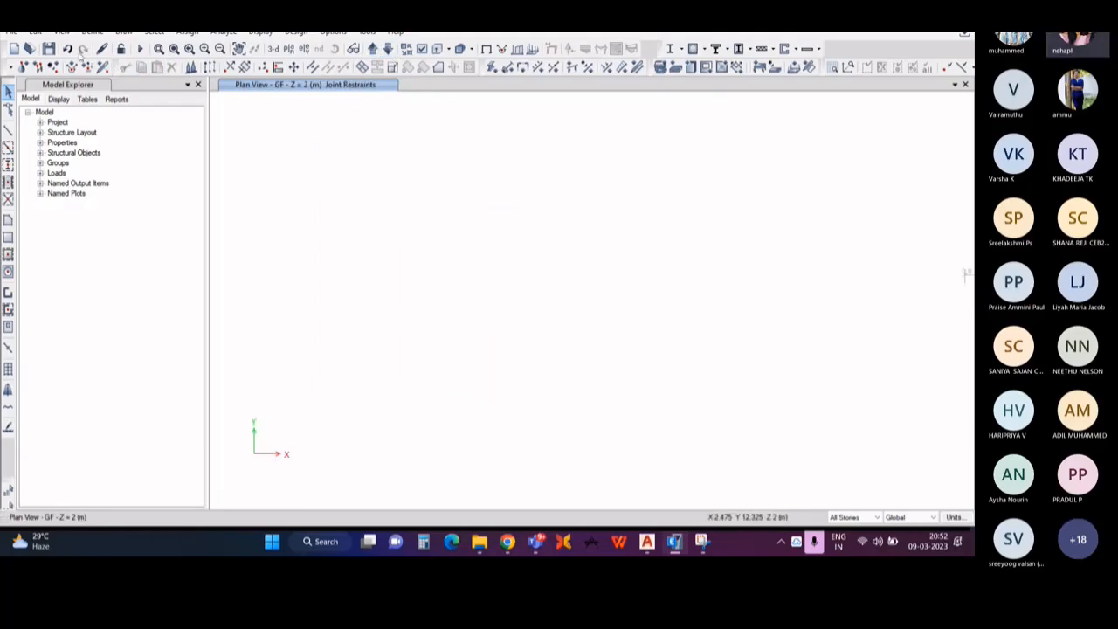
# Step: Limit editing to One Story and delete all the frames and joints on the FF plan
pyautogui.click(852, 517)
pyautogui.click(843, 529)
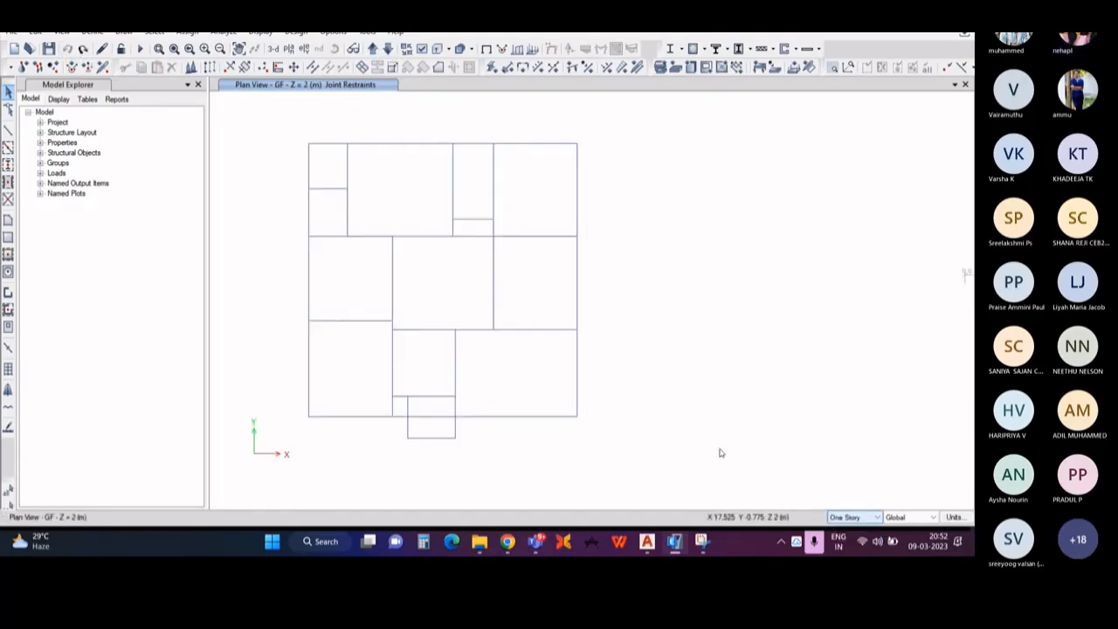
pyautogui.click(372, 48)
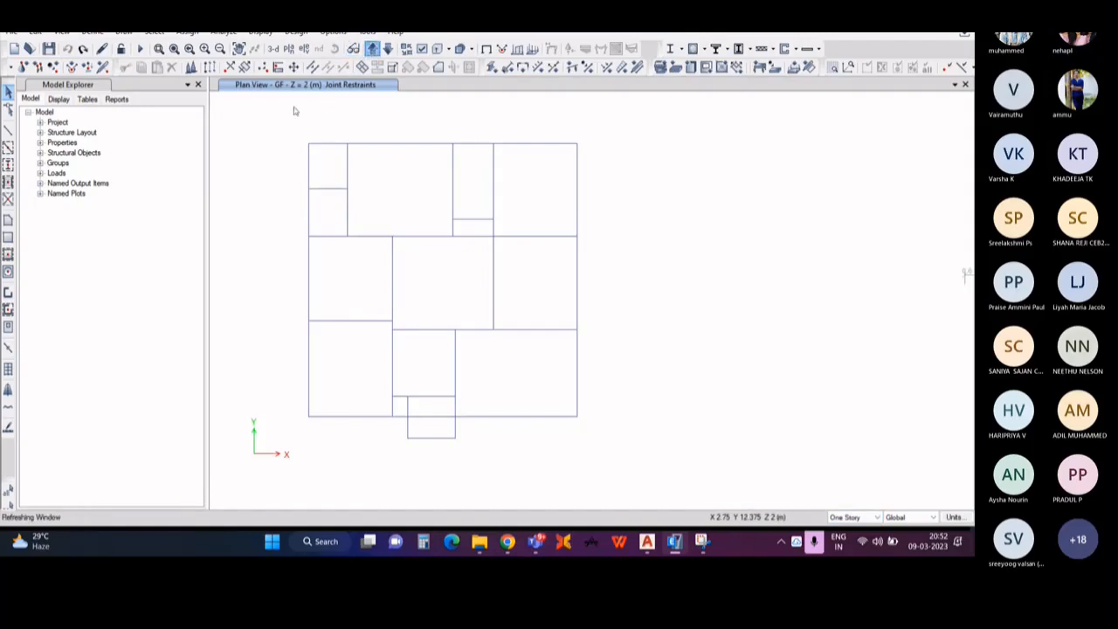
pyautogui.moveTo(278, 109); pyautogui.dragTo(634, 442)
pyautogui.moveTo(320, 304); pyautogui.dragTo(524, 481)
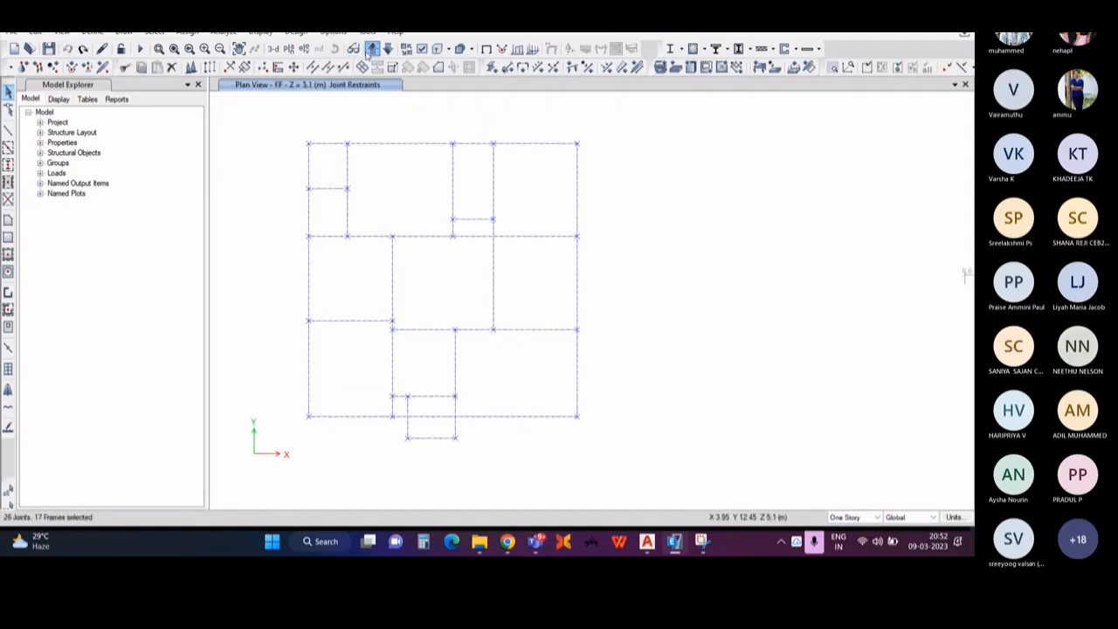
# Step: Delete all the frames and joints on the terrace plan and return to the GF plan
pyautogui.click(372, 48)
pyautogui.moveTo(281, 133); pyautogui.dragTo(687, 457)
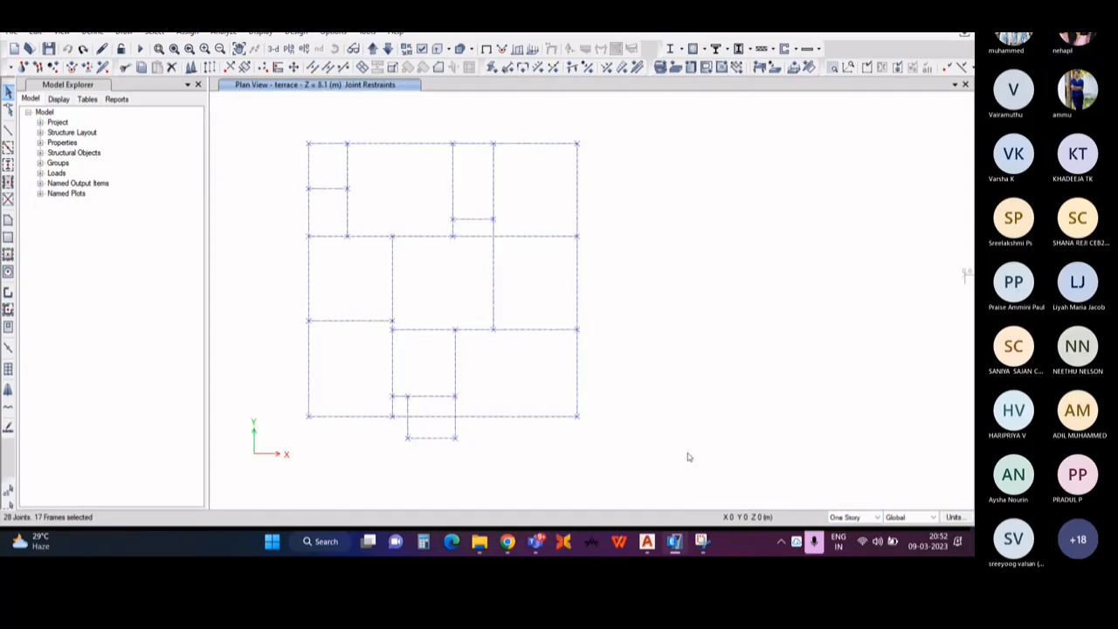
pyautogui.click(172, 67)
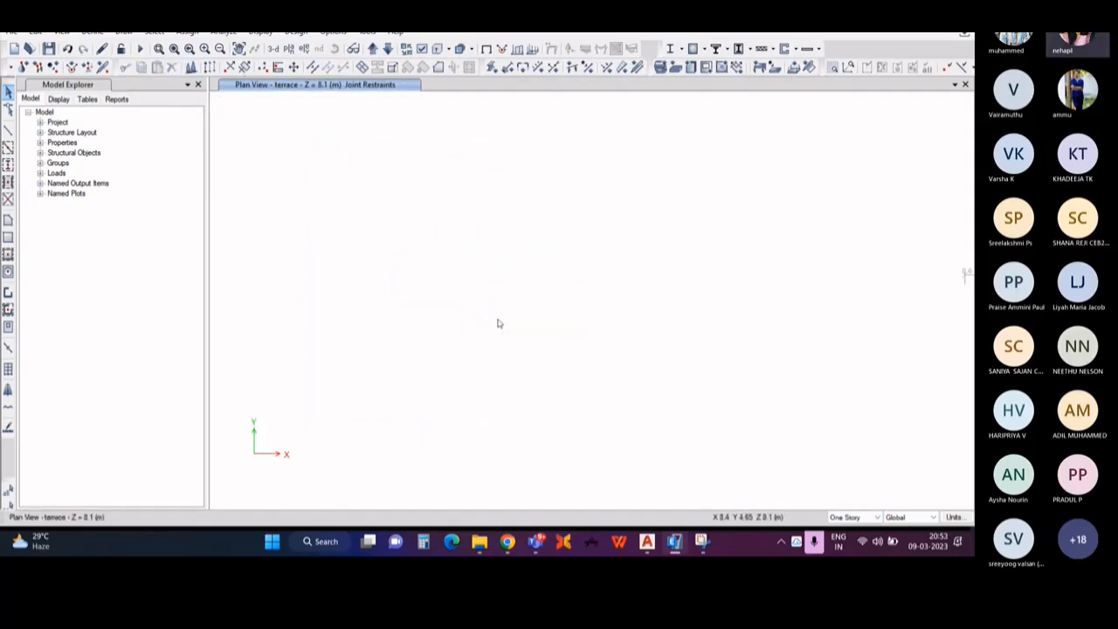
pyautogui.click(388, 48)
pyautogui.click(388, 48)
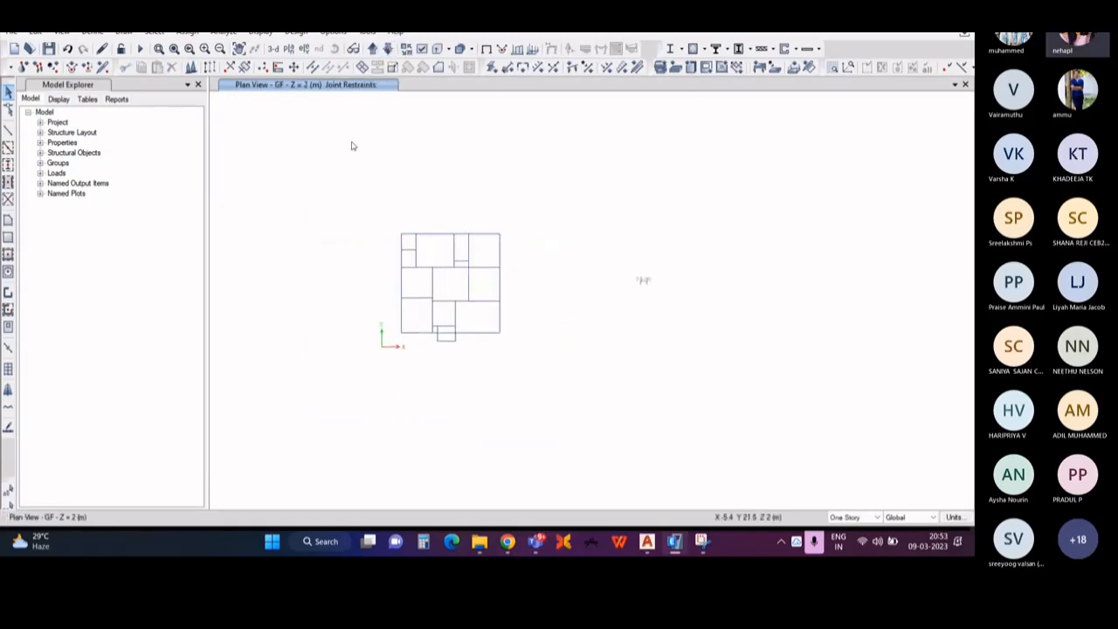
# Step: Check the FF and GF plans with All Stories active and restore the One Story setting
pyautogui.moveTo(530, 292); pyautogui.dragTo(519, 291, button='middle')
pyautogui.click(846, 518)
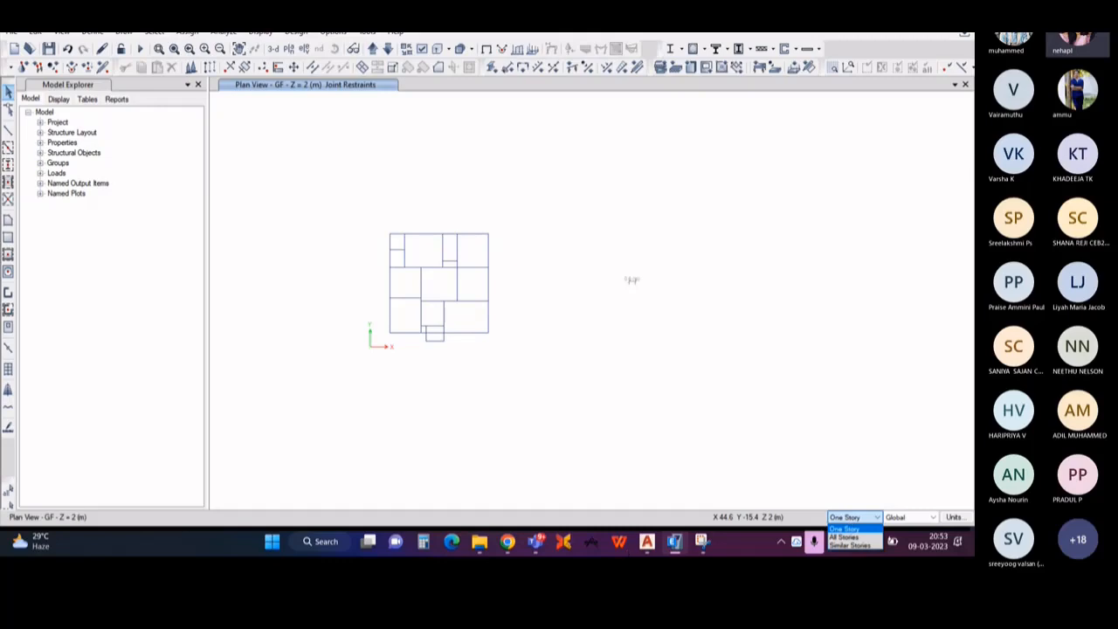
pyautogui.click(853, 536)
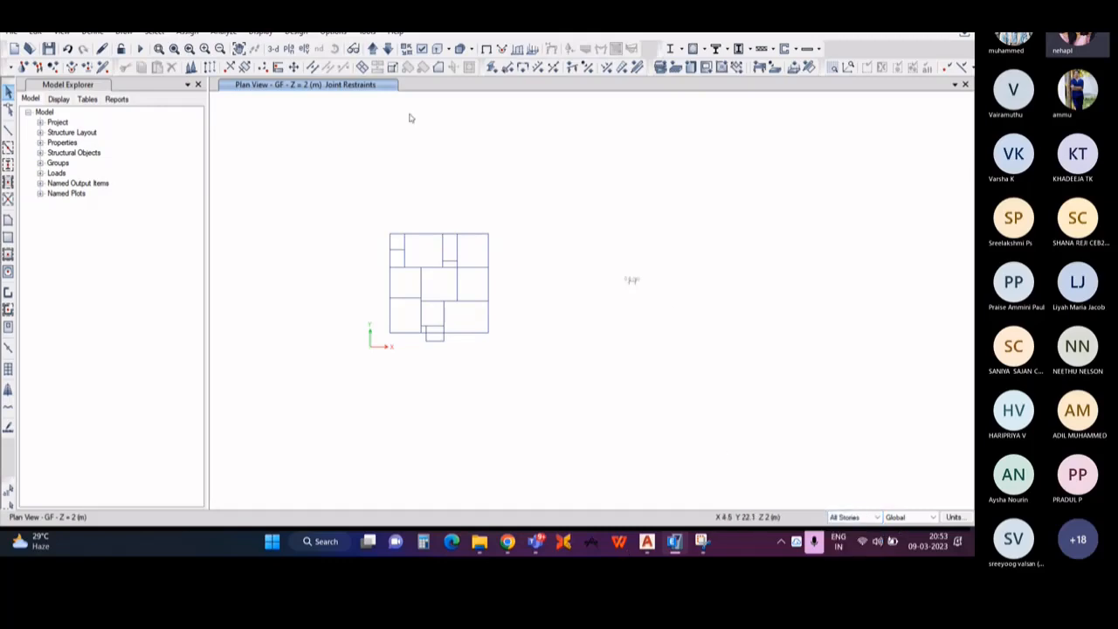
pyautogui.click(372, 48)
pyautogui.click(388, 49)
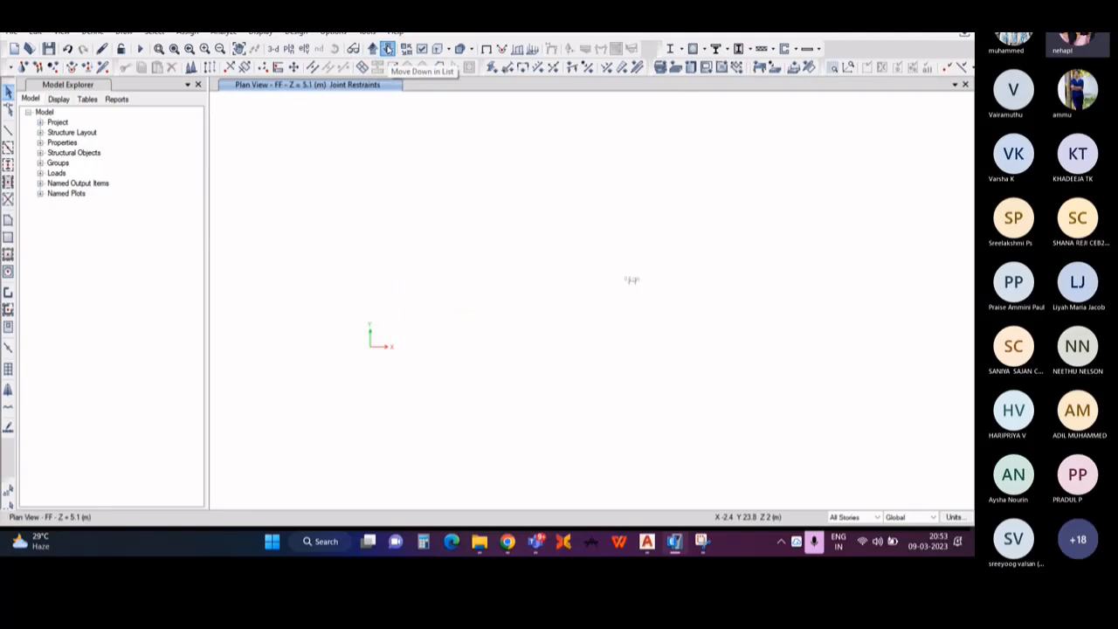
pyautogui.click(388, 49)
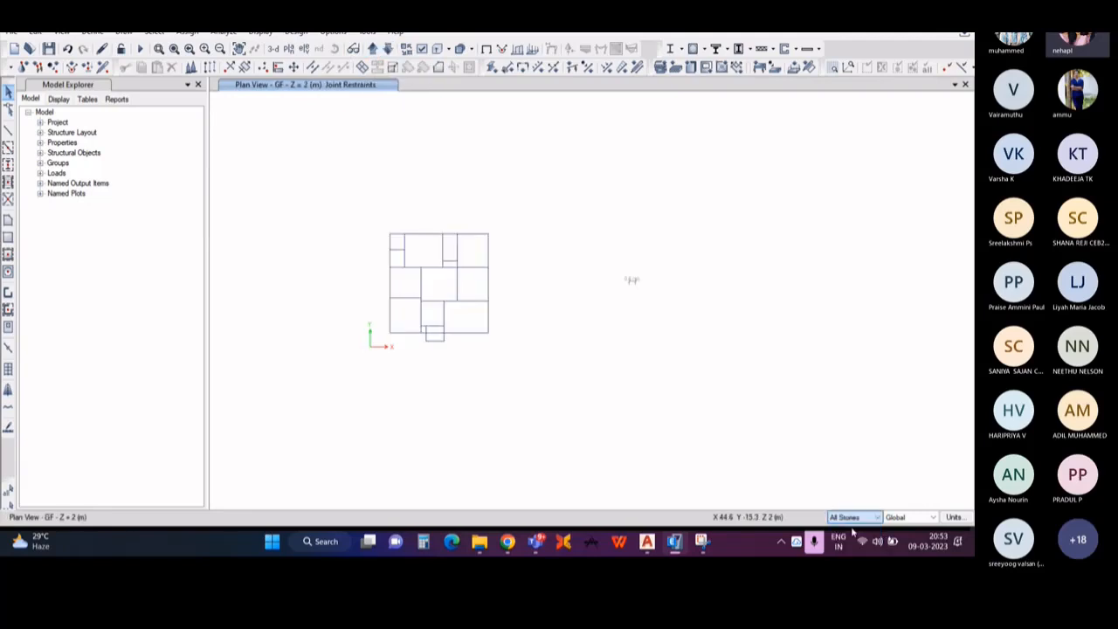
pyautogui.click(852, 529)
pyautogui.moveTo(519, 379); pyautogui.dragTo(512, 390, button='middle')
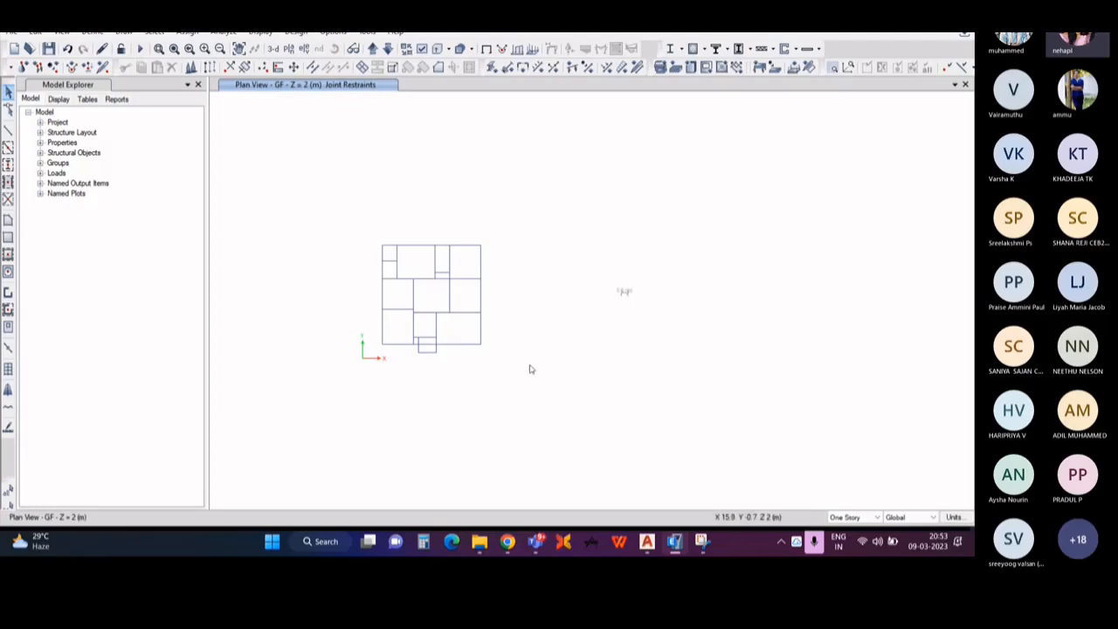
# Step: Switch to AutoCAD to examine the architectural floor plans and the column and beam layouts, and return to ETABS
pyautogui.click(646, 541)
pyautogui.scroll(-5, 472, 279)
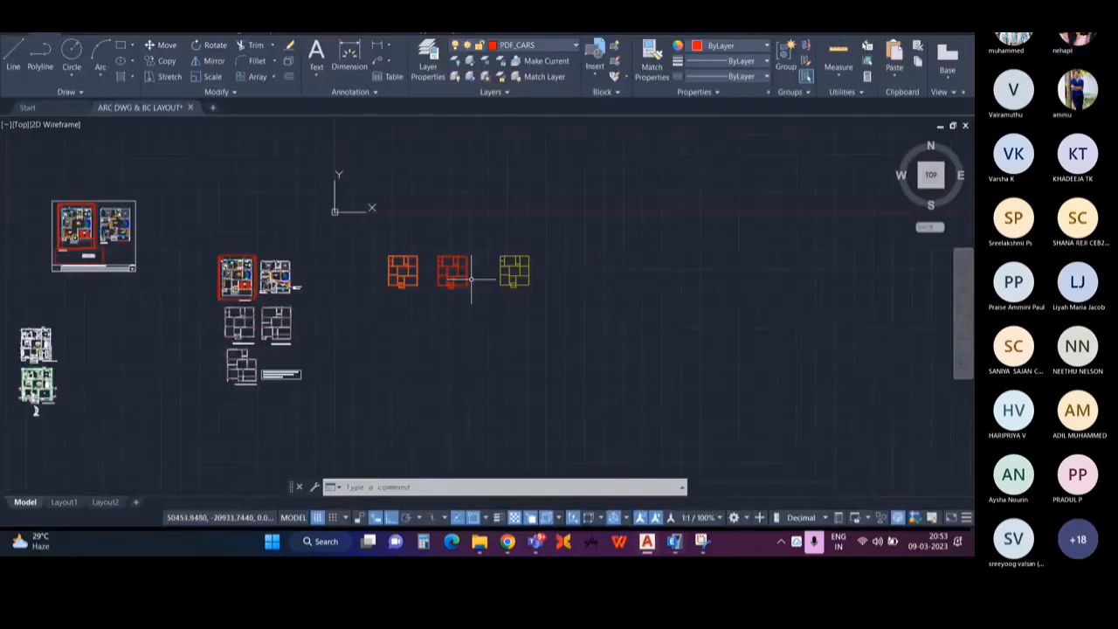
pyautogui.moveTo(292, 292)
pyautogui.mouseDown(button='middle')
pyautogui.moveTo(472, 270)
pyautogui.moveTo(488, 320)
pyautogui.mouseUp(button='middle')
pyautogui.scroll(5, 487, 320)
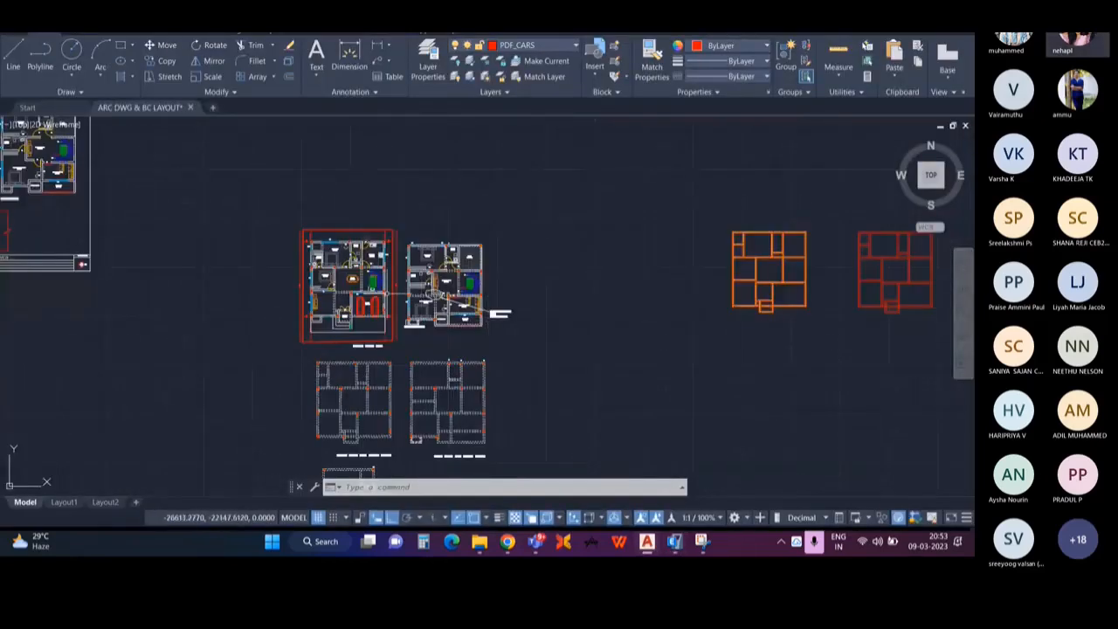
pyautogui.moveTo(387, 293)
pyautogui.mouseDown(button='middle')
pyautogui.moveTo(484, 279)
pyautogui.moveTo(493, 283)
pyautogui.moveTo(417, 291)
pyautogui.moveTo(495, 305)
pyautogui.mouseUp(button='middle')
pyautogui.click(674, 541)
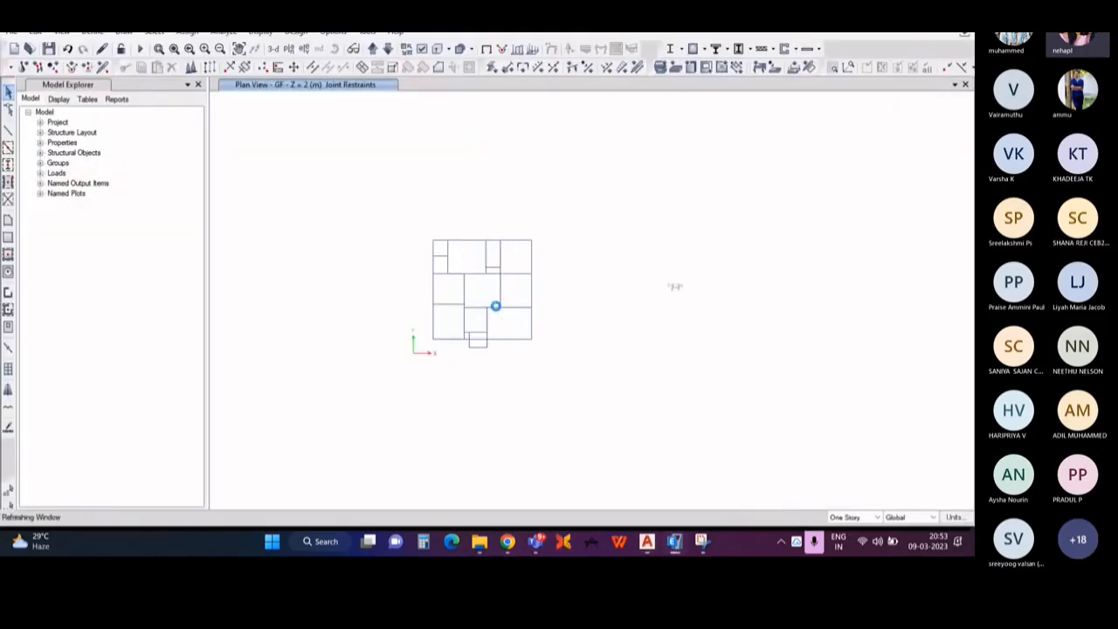
pyautogui.moveTo(559, 277); pyautogui.dragTo(508, 305, button='middle')
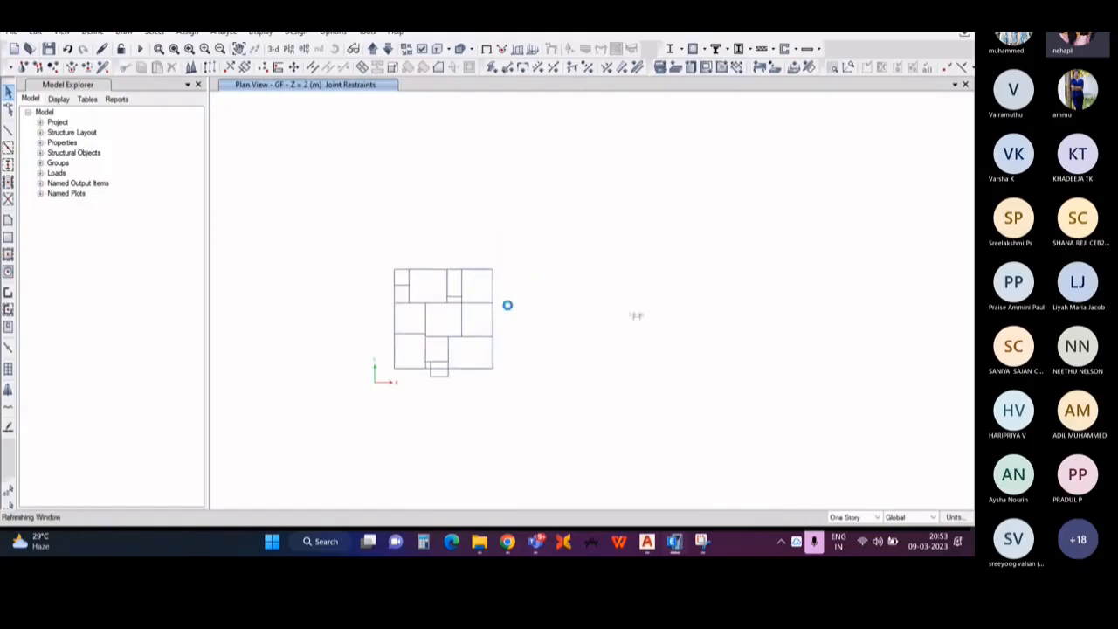
pyautogui.click(647, 542)
pyautogui.moveTo(404, 324)
pyautogui.mouseDown(button='middle')
pyautogui.moveTo(450, 326)
pyautogui.moveTo(448, 263)
pyautogui.mouseUp(button='middle')
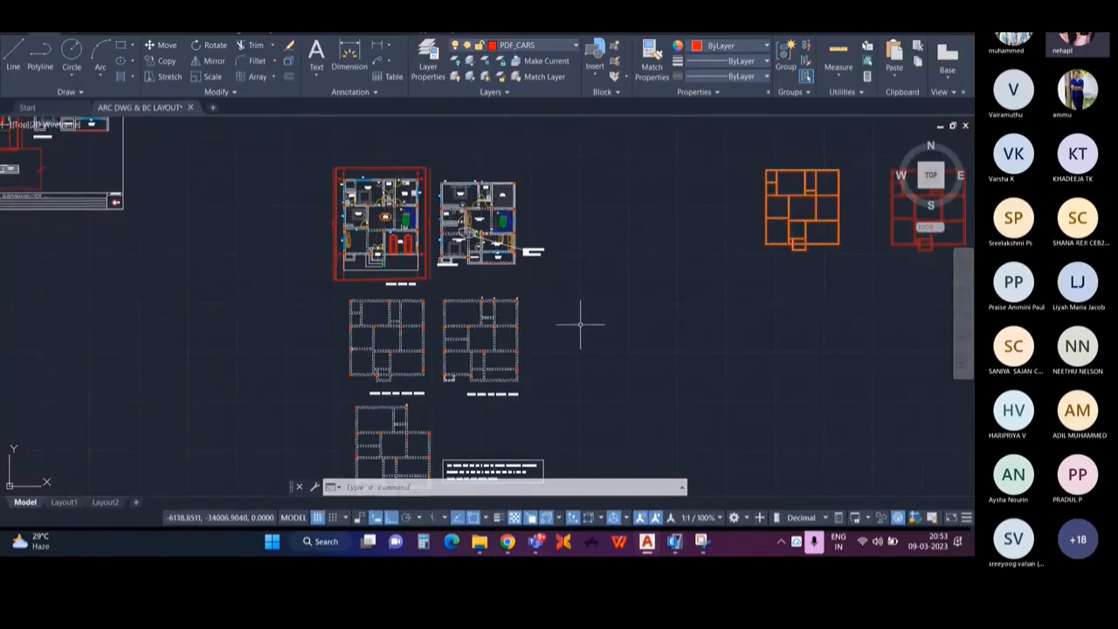
pyautogui.moveTo(580, 324); pyautogui.dragTo(543, 345, button='middle')
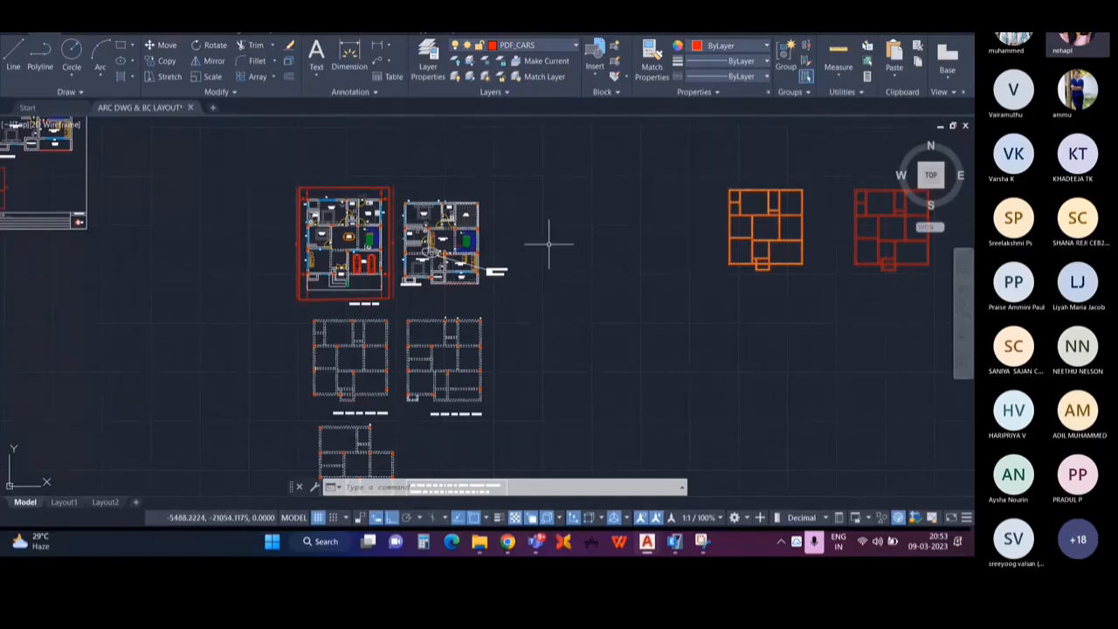
pyautogui.moveTo(549, 245); pyautogui.dragTo(540, 260, button='middle')
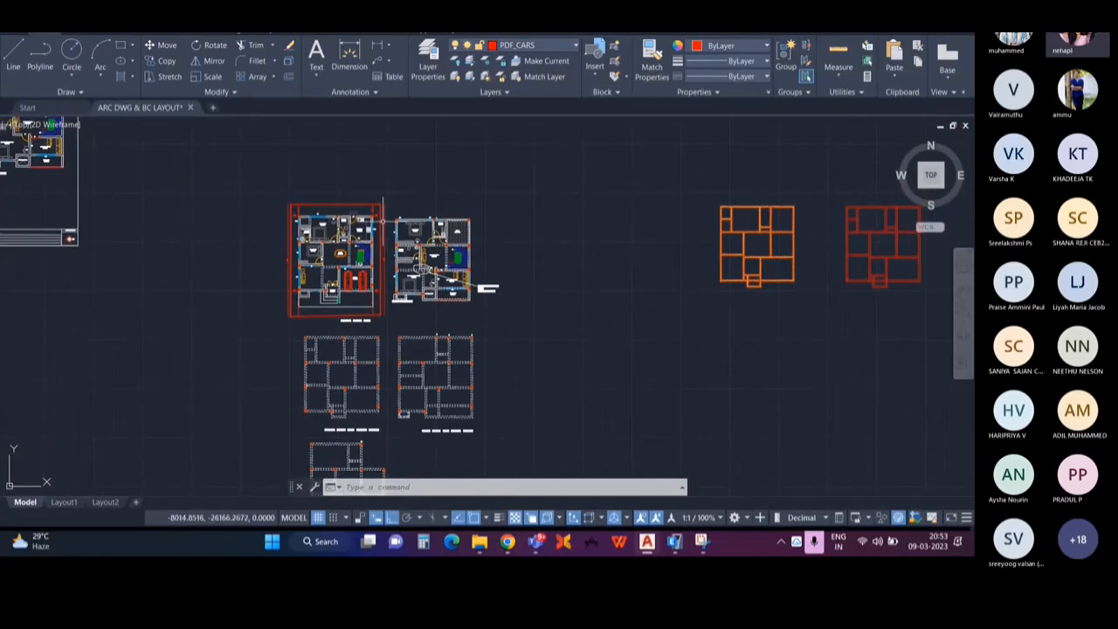
pyautogui.click(672, 548)
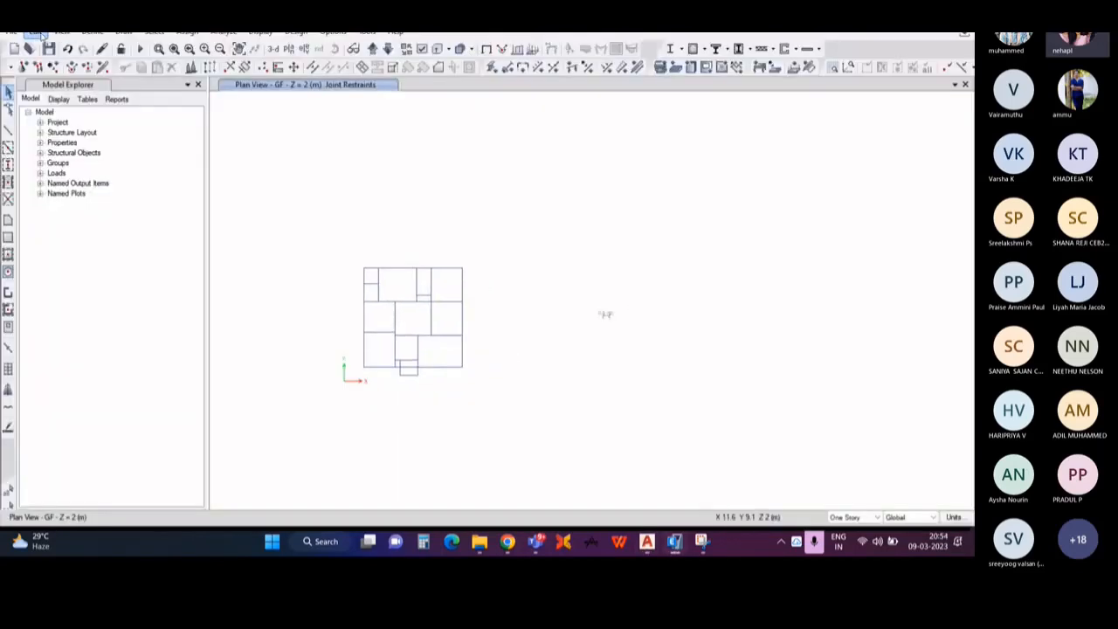
# Step: Open the story data table and review the terrace, FF, GF and Base story entries
pyautogui.click(35, 33)
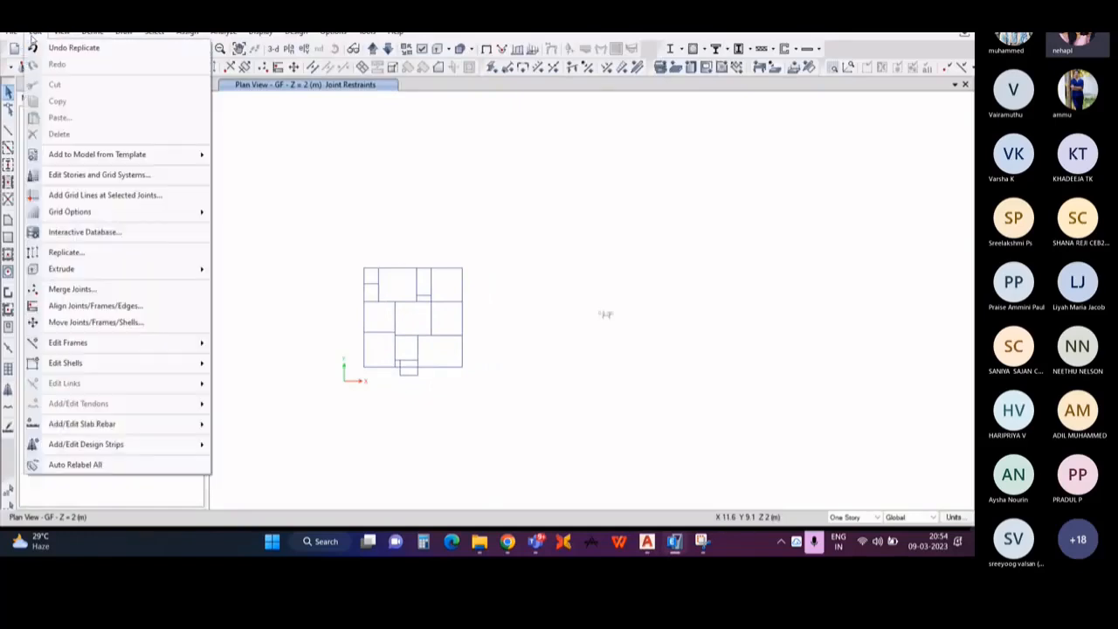
pyautogui.click(96, 173)
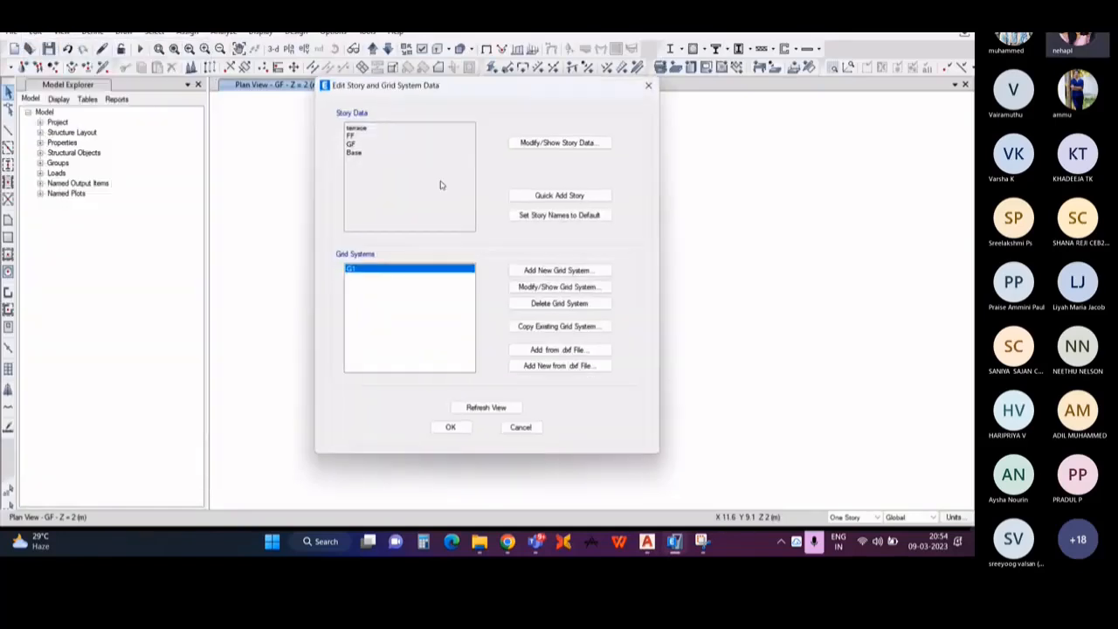
pyautogui.click(540, 145)
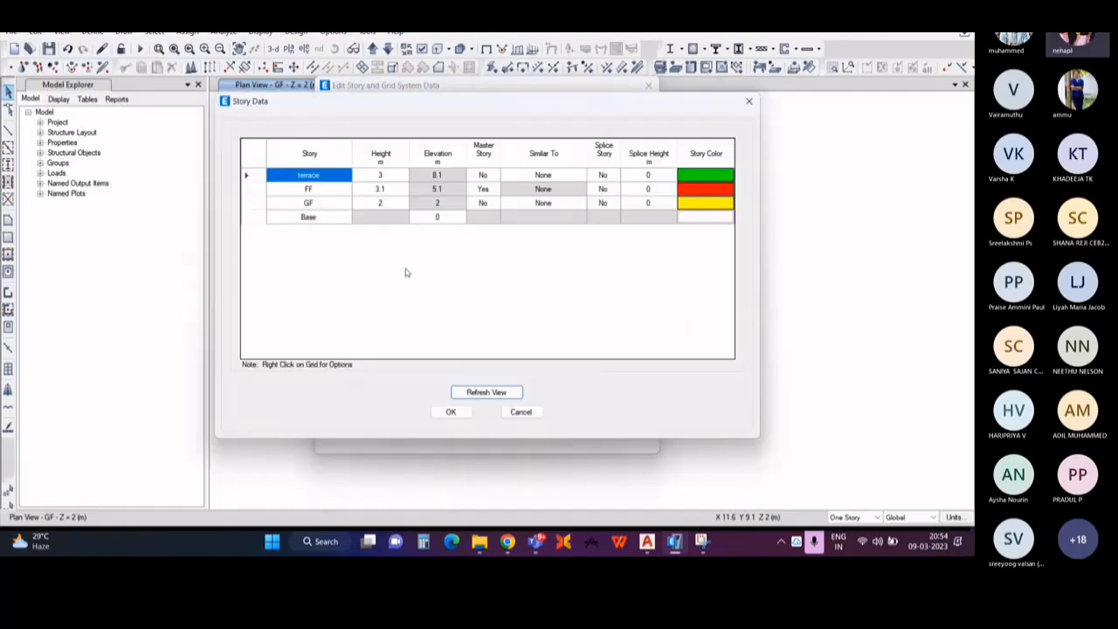
pyautogui.moveTo(453, 112); pyautogui.dragTo(491, 115)
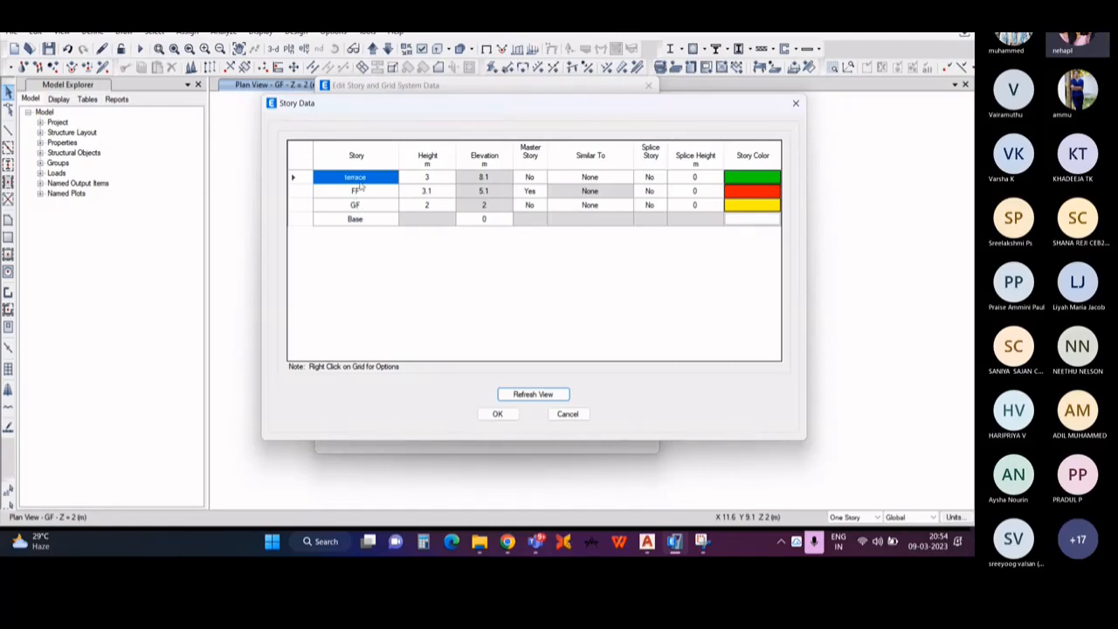
pyautogui.click(347, 206)
pyautogui.click(360, 192)
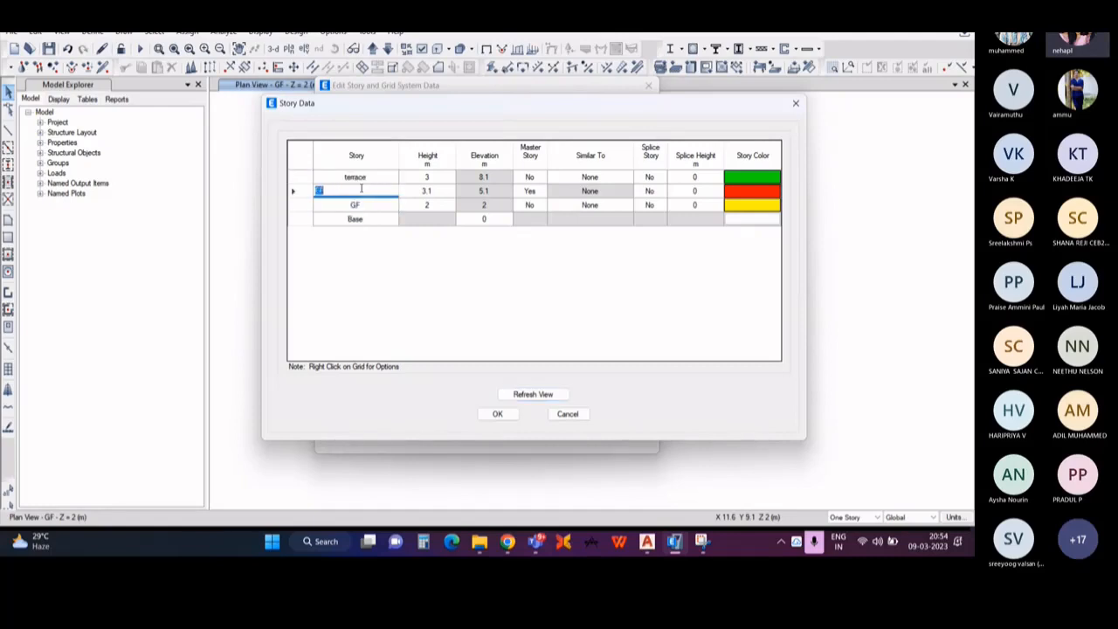
pyautogui.click(367, 178)
pyautogui.click(374, 223)
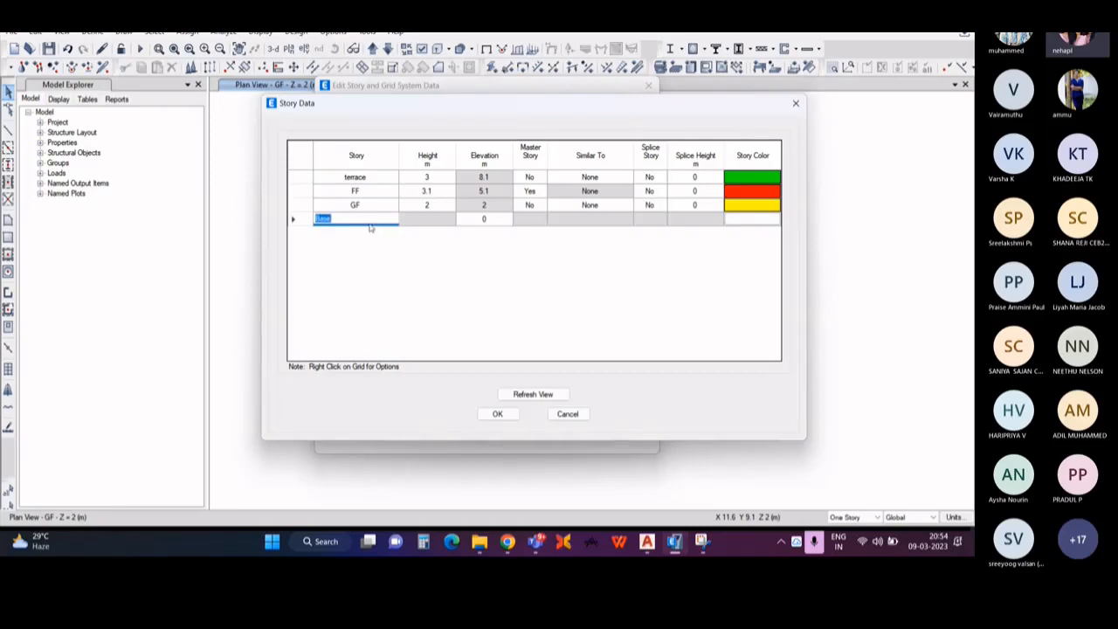
# Step: Switch to AutoCAD to check the floor plans and layouts, and return to the story data in ETABS
pyautogui.click(647, 541)
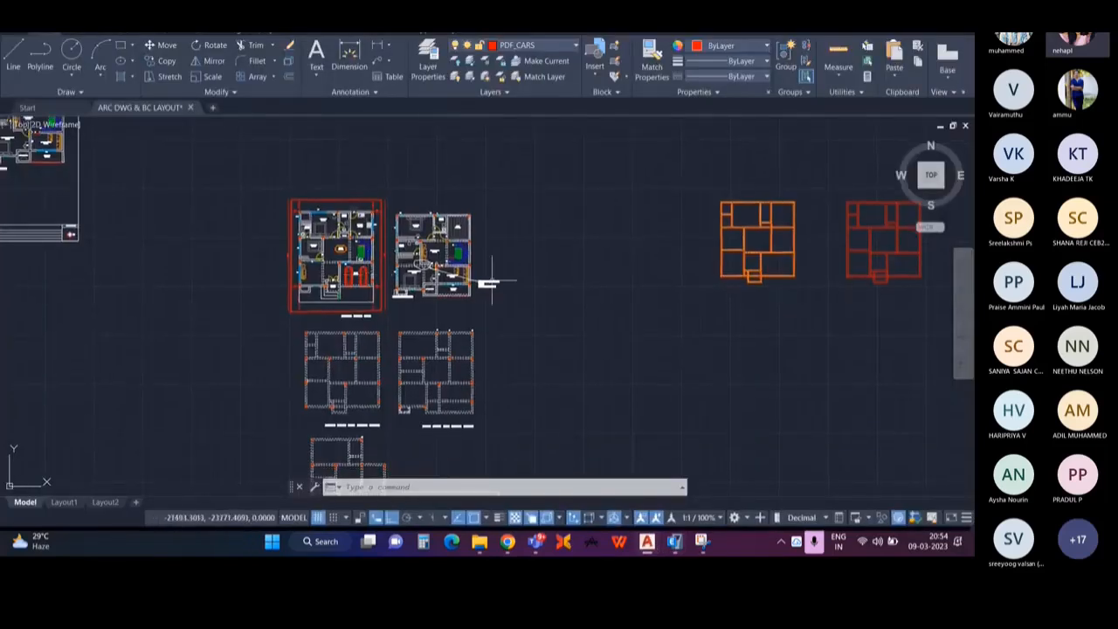
pyautogui.moveTo(511, 286); pyautogui.dragTo(491, 281, button='middle')
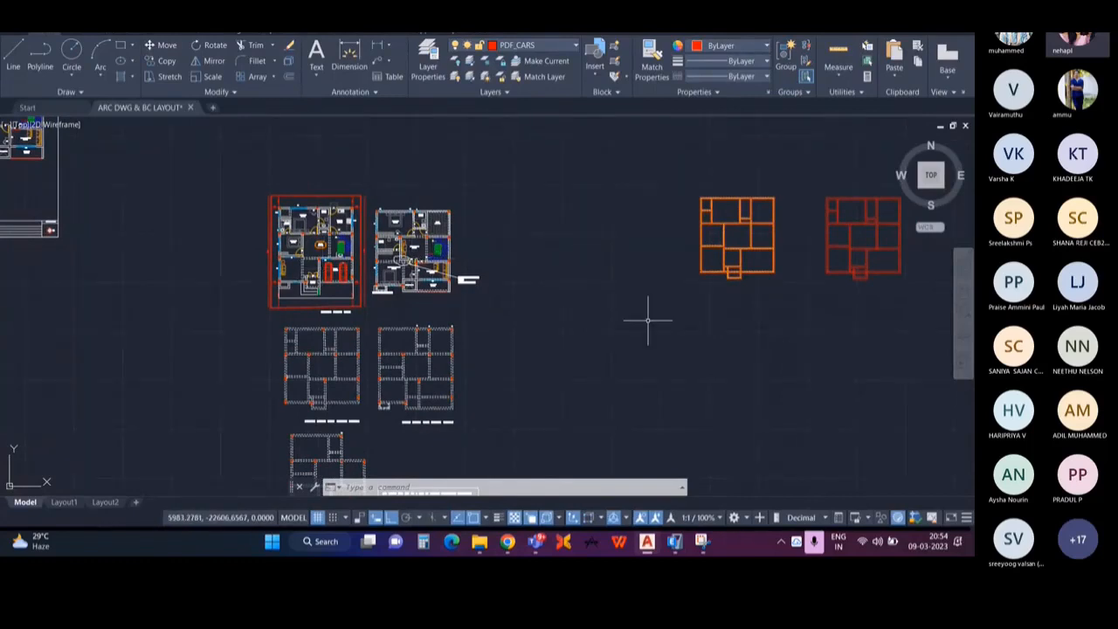
pyautogui.click(674, 542)
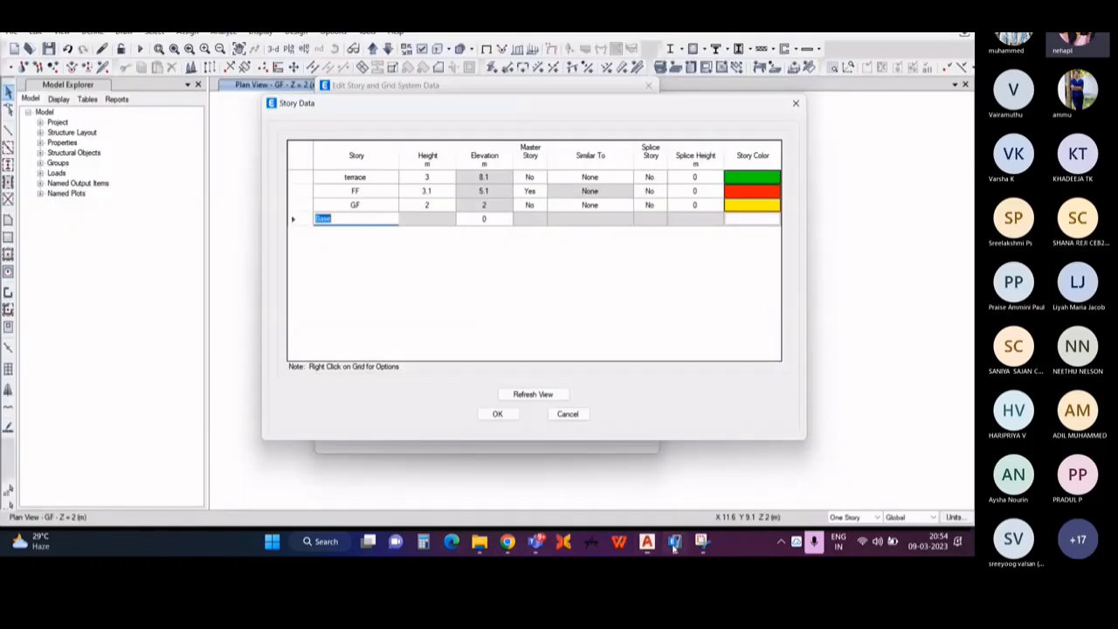
# Step: Start adding one story with a height of 3 m, using the option that keeps existing story heights
pyautogui.click(310, 192)
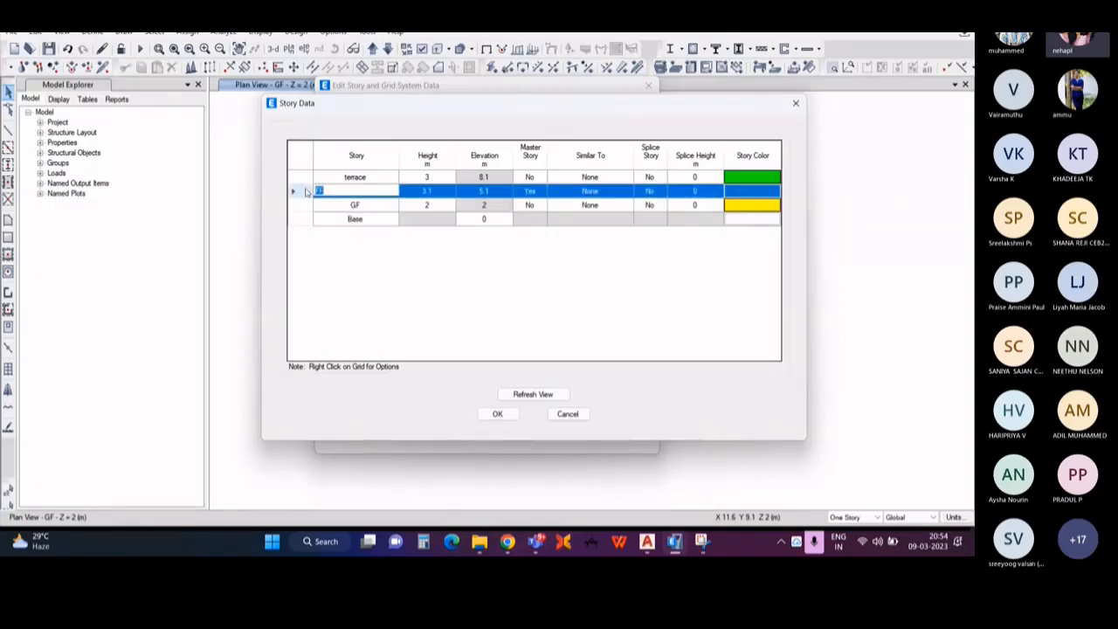
pyautogui.rightClick(306, 192)
pyautogui.click(297, 190)
pyautogui.rightClick(297, 190)
pyautogui.moveTo(323, 228)
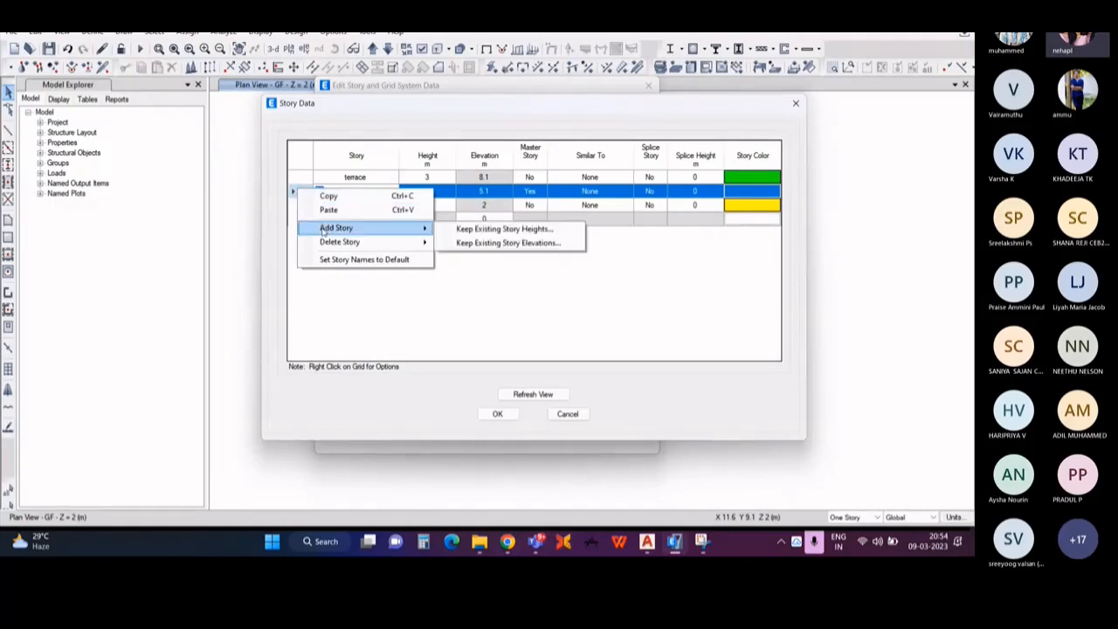
pyautogui.click(490, 229)
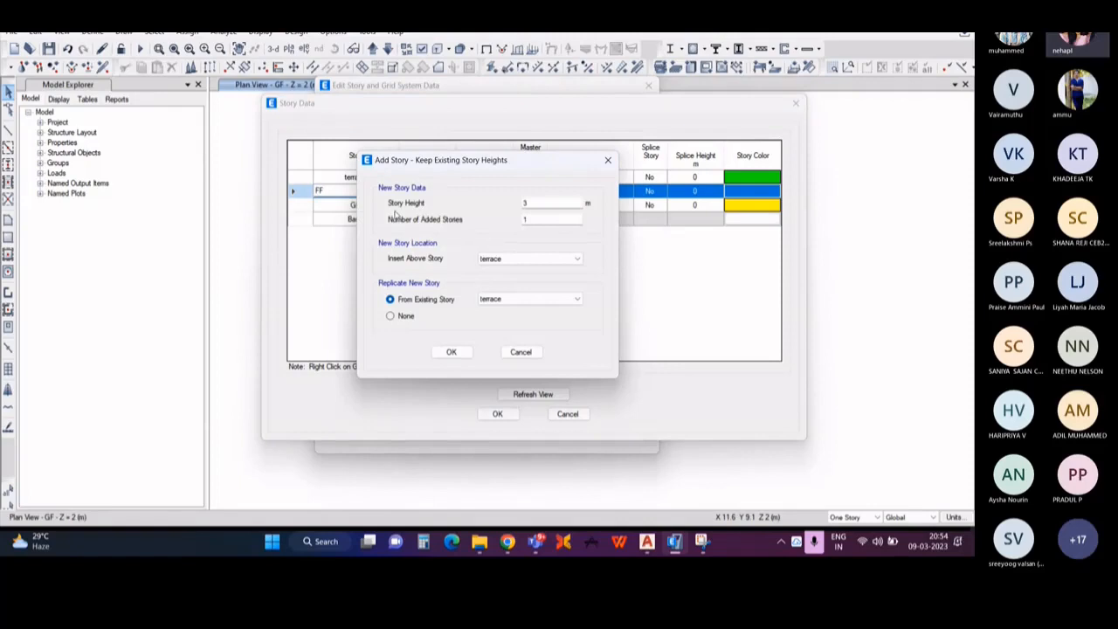
pyautogui.doubleClick(538, 203)
pyautogui.write('3')
pyautogui.click(536, 221)
pyautogui.moveTo(532, 220); pyautogui.dragTo(521, 223)
pyautogui.moveTo(471, 162); pyautogui.dragTo(716, 163)
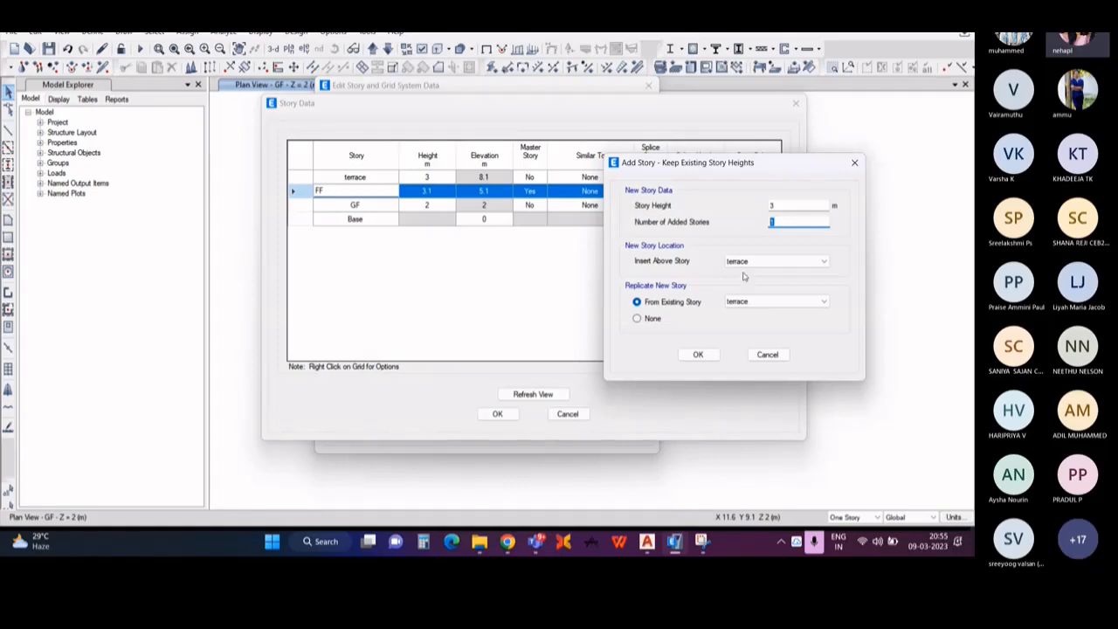
# Step: Insert the new story above FF without replicating any existing story
pyautogui.click(769, 264)
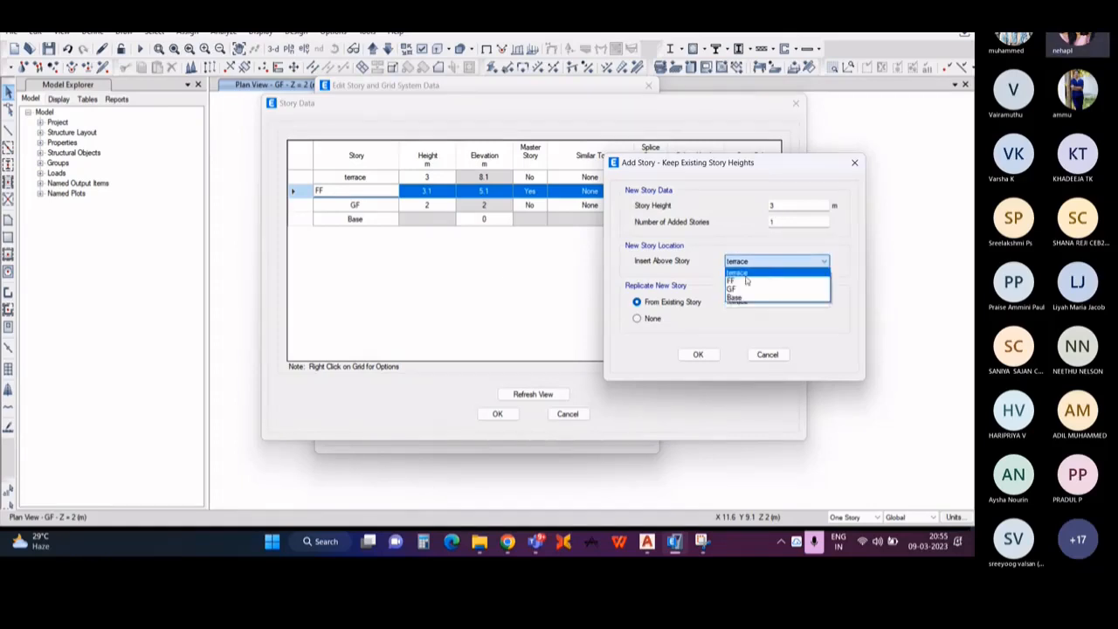
pyautogui.click(738, 284)
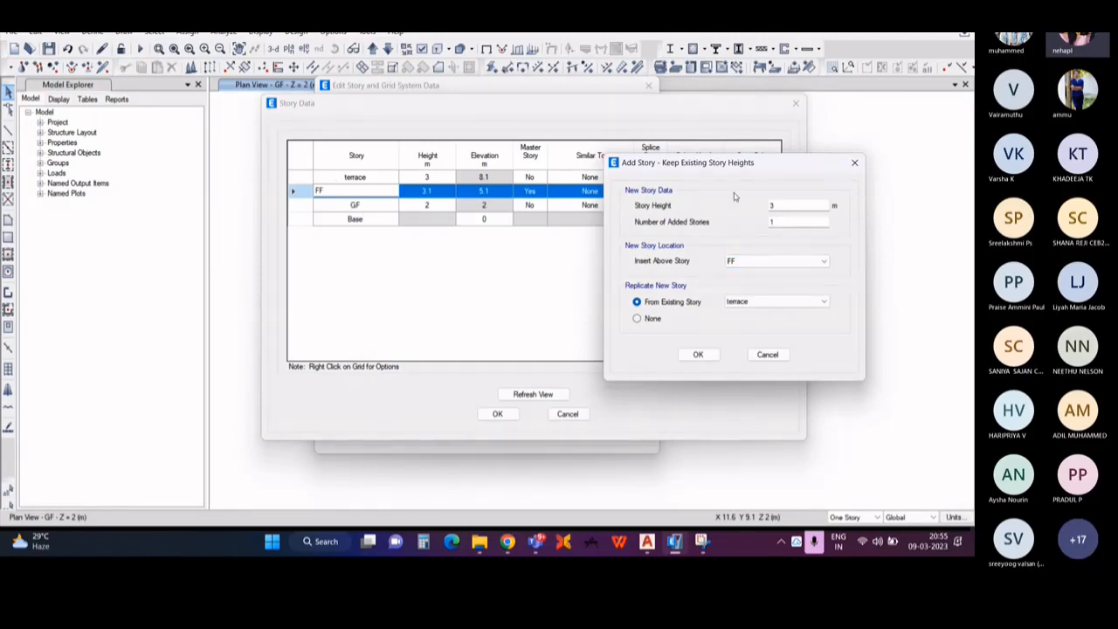
pyautogui.moveTo(713, 159); pyautogui.dragTo(712, 129)
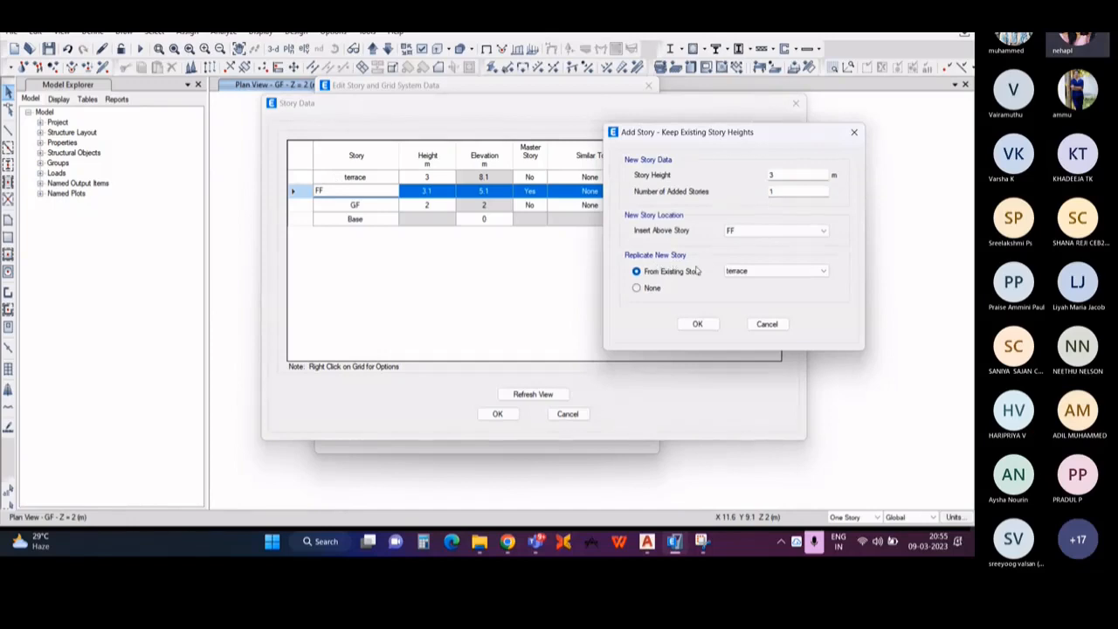
pyautogui.click(654, 289)
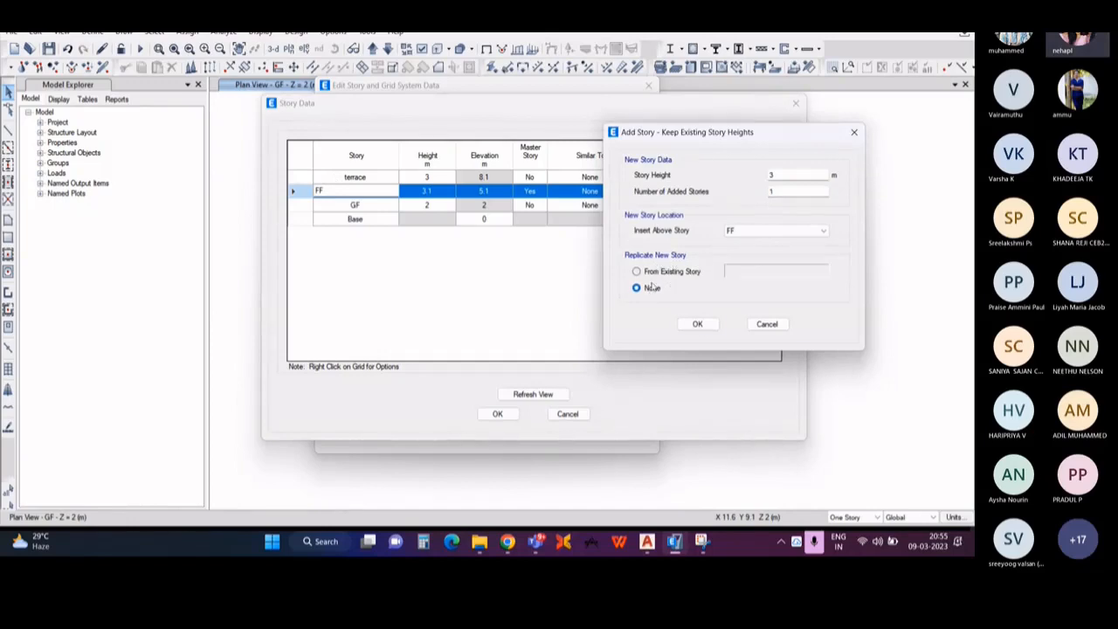
pyautogui.click(697, 323)
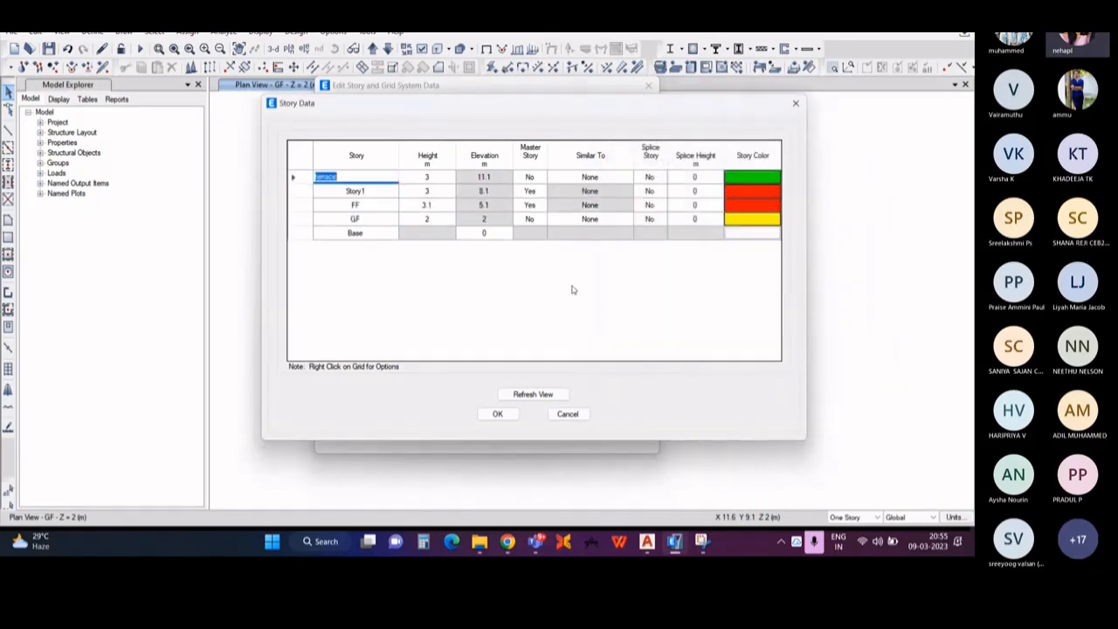
# Step: Rename the newly added story between terrace and FF as SF
pyautogui.click(376, 193)
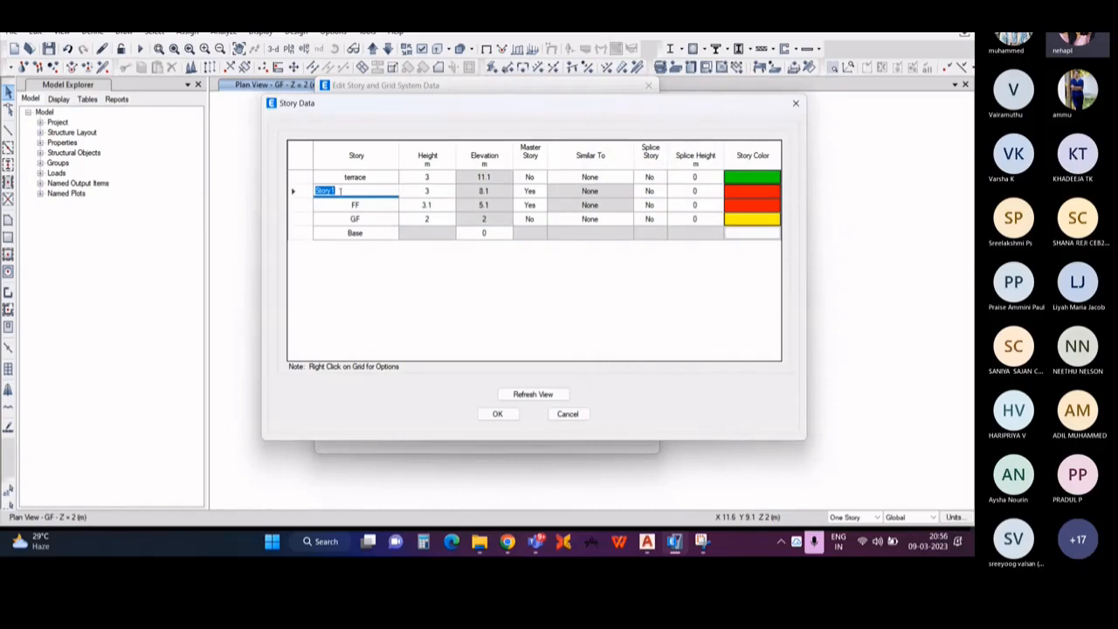
pyautogui.write('SF')
pyautogui.click(391, 285)
pyautogui.click(351, 190)
pyautogui.click(387, 285)
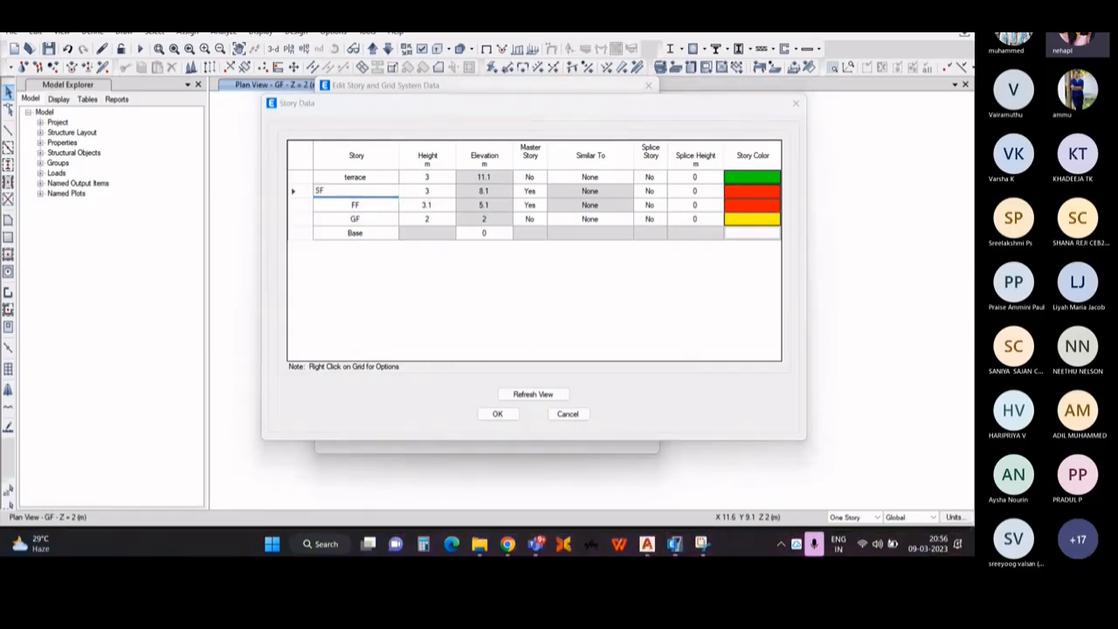
# Step: Glance at the plans in AutoCAD, return to ETABS and delete the SF story with the option to keep the existing structure
pyautogui.click(646, 541)
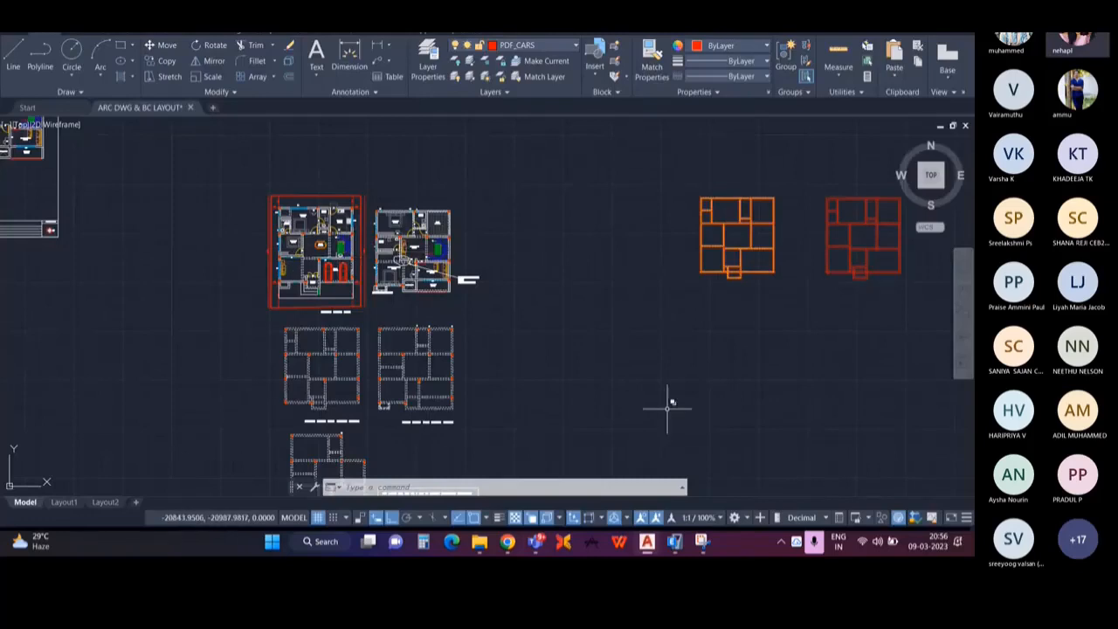
pyautogui.click(674, 542)
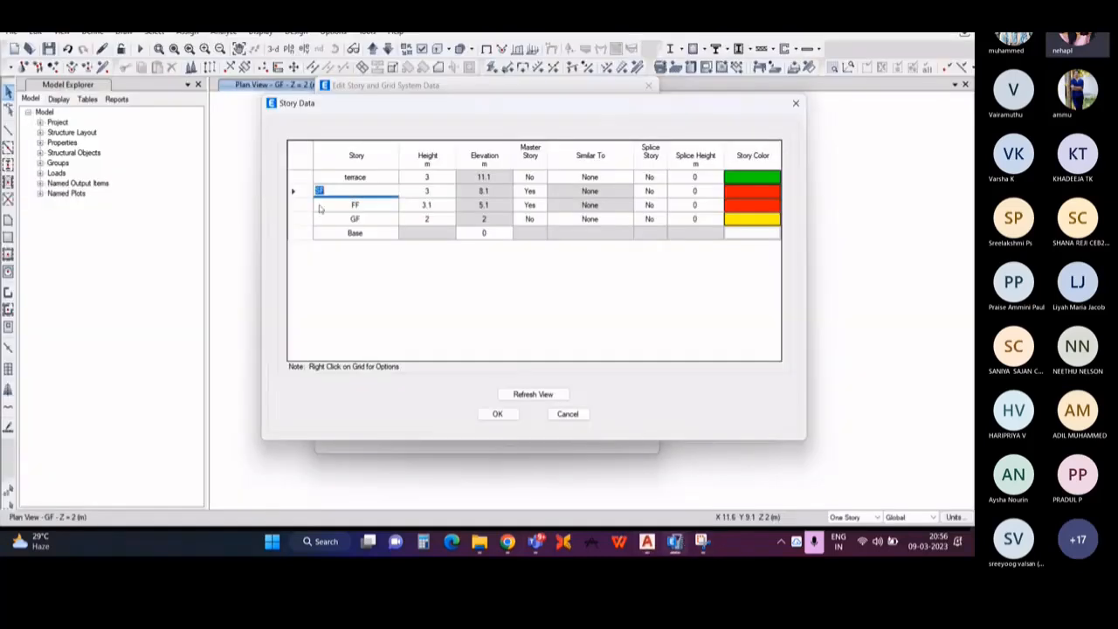
pyautogui.click(297, 191)
pyautogui.rightClick(307, 194)
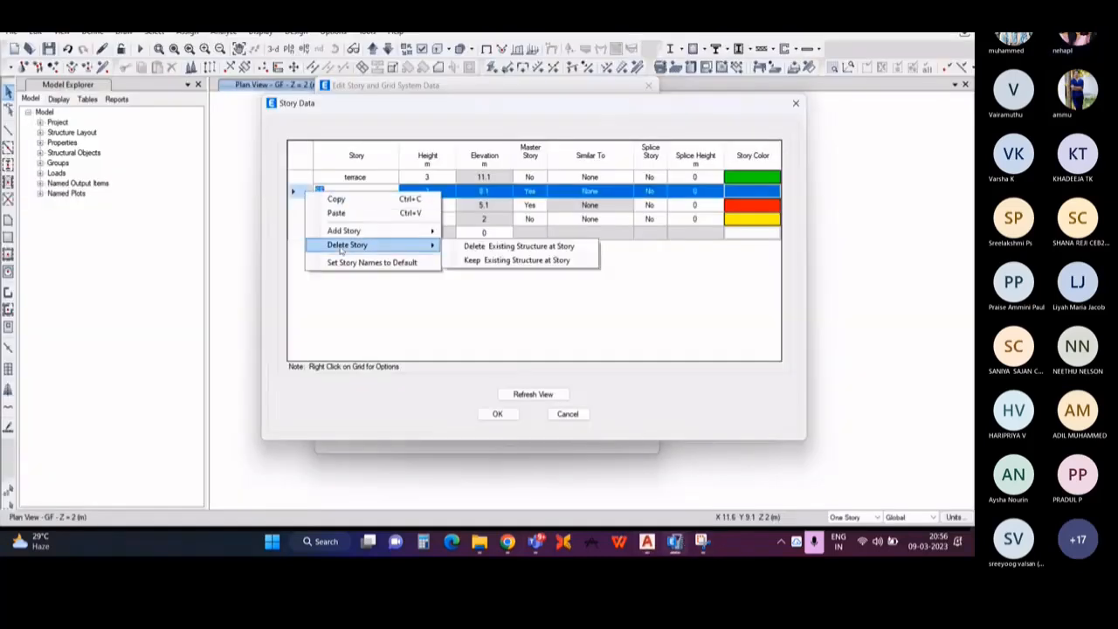
pyautogui.moveTo(334, 248)
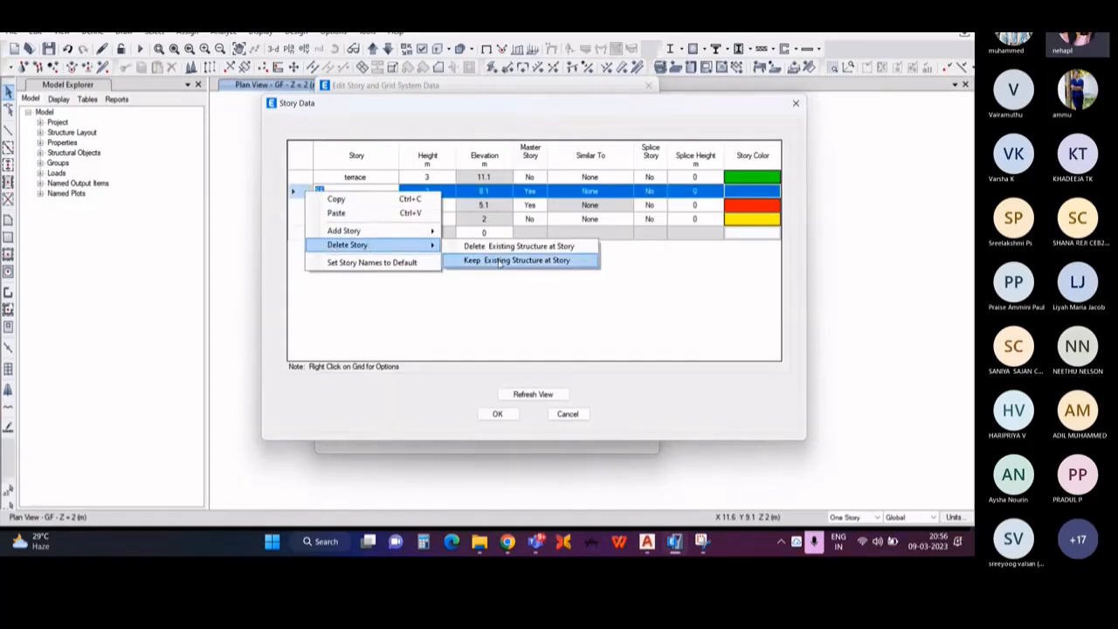
pyautogui.click(505, 259)
pyautogui.press('Return')
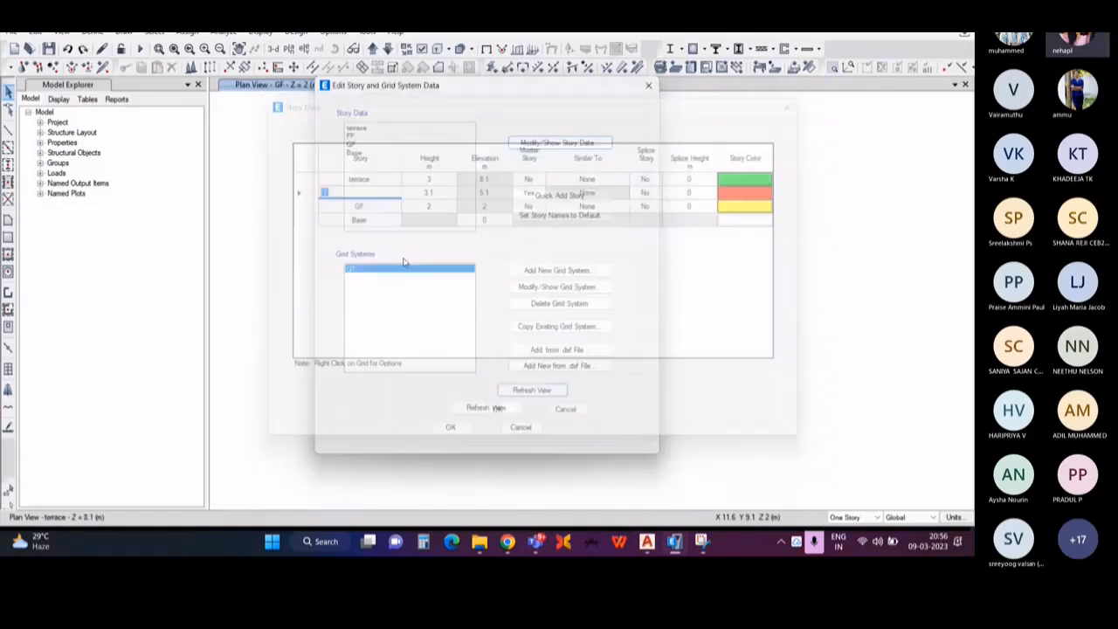
# Step: Set the FF story height to 3 m in the story data, refresh the view and accept the story and grid settings
pyautogui.click(559, 143)
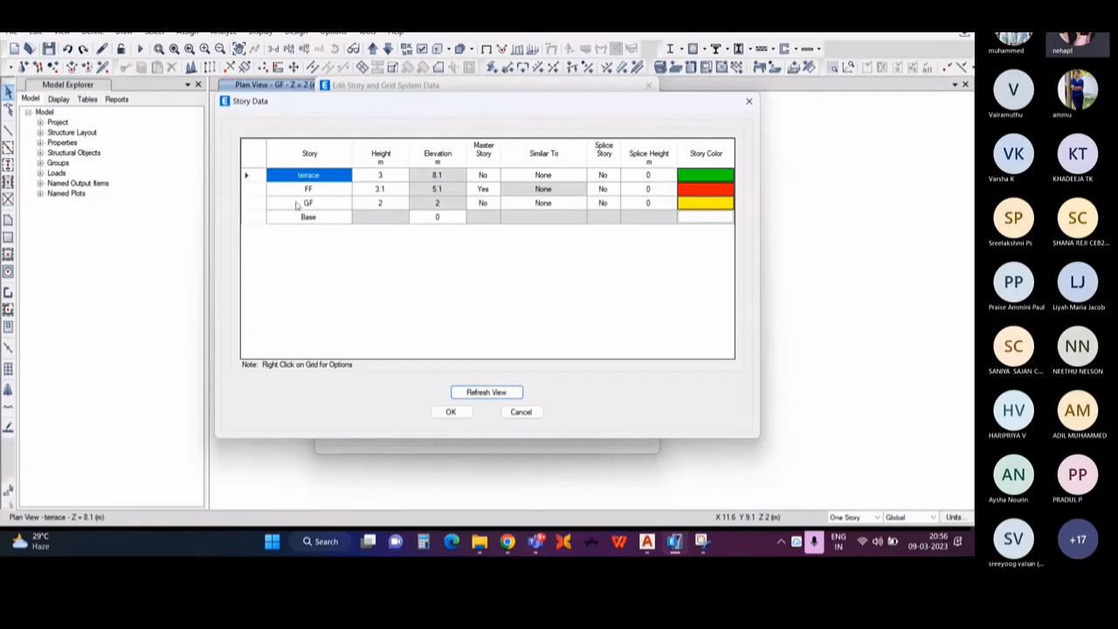
pyautogui.click(391, 204)
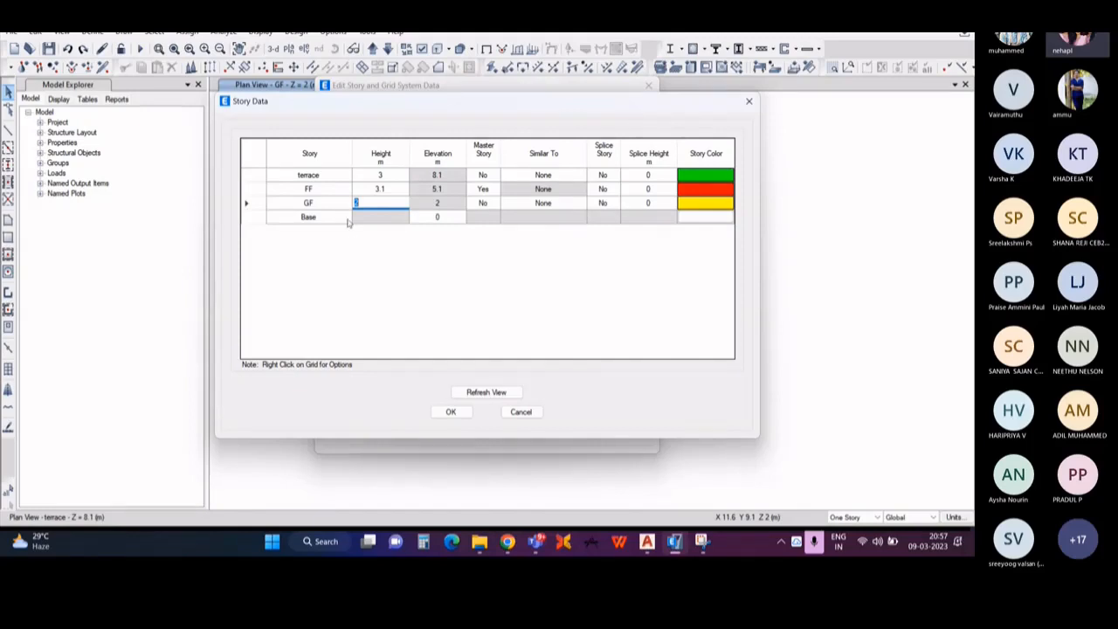
pyautogui.click(375, 199)
pyautogui.click(380, 189)
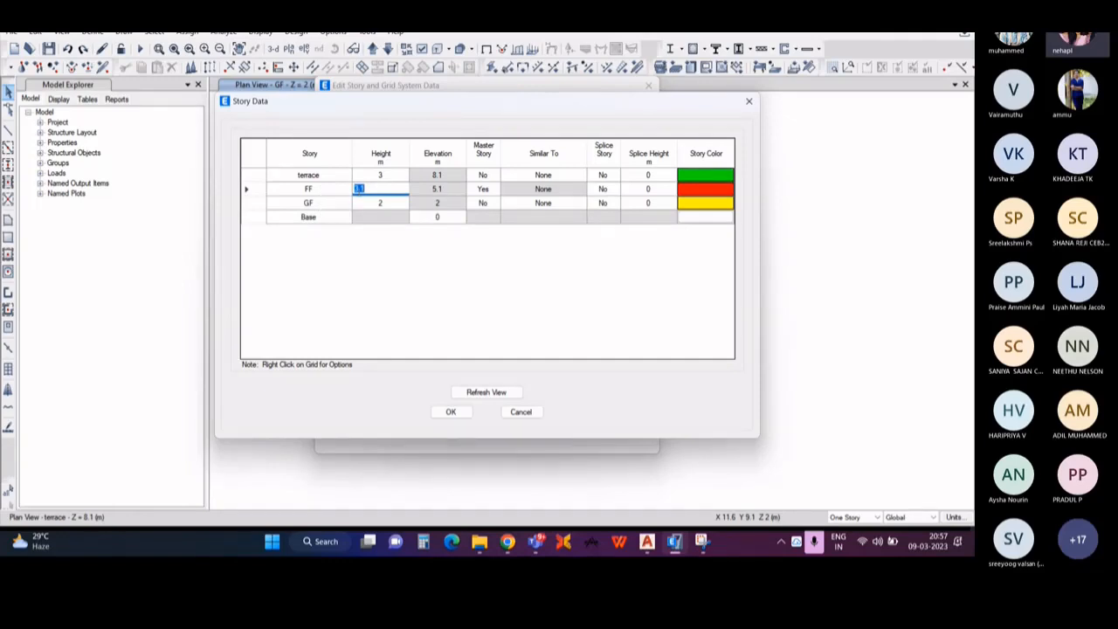
pyautogui.write('3')
pyautogui.click(389, 178)
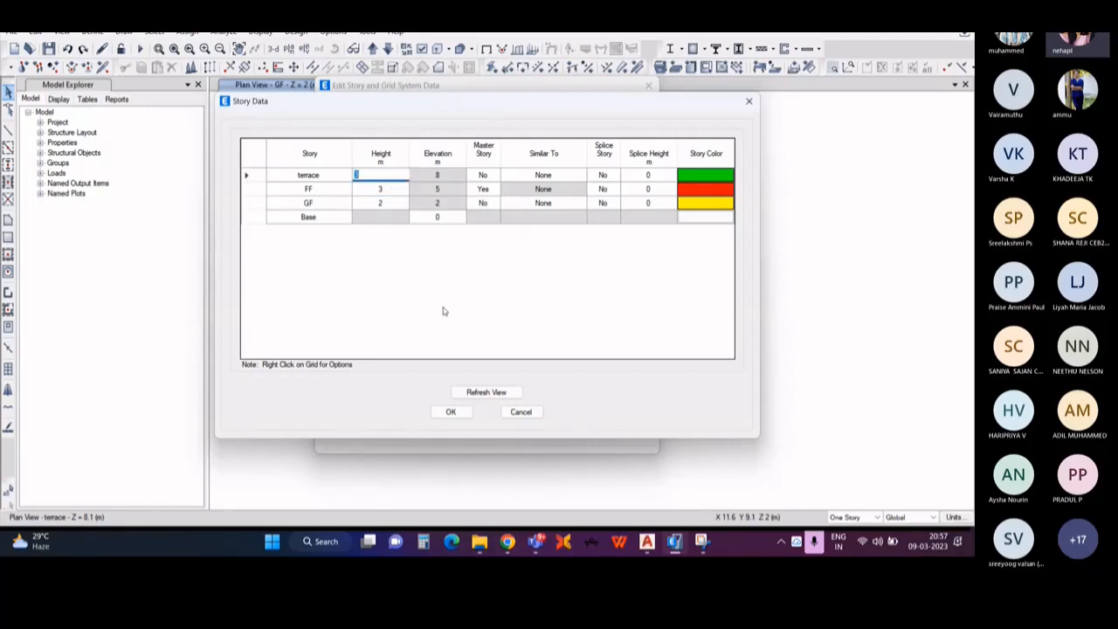
pyautogui.click(487, 392)
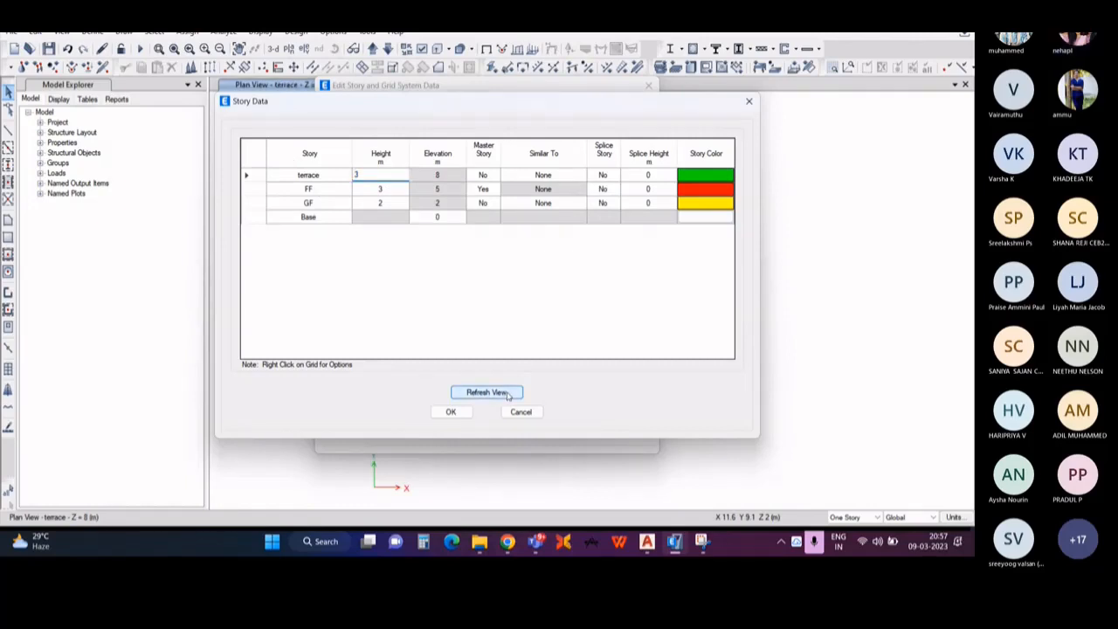
pyautogui.click(450, 411)
pyautogui.click(451, 423)
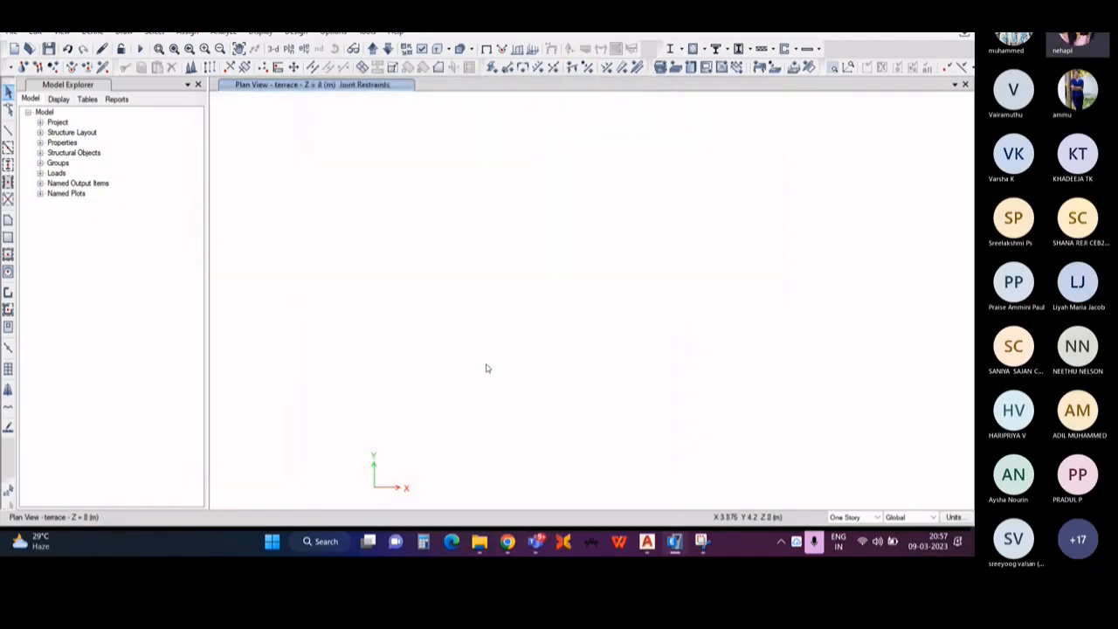
# Step: Check the GF, Base, FF and terrace plan views with their elevations and return to the GF plan
pyautogui.click(387, 48)
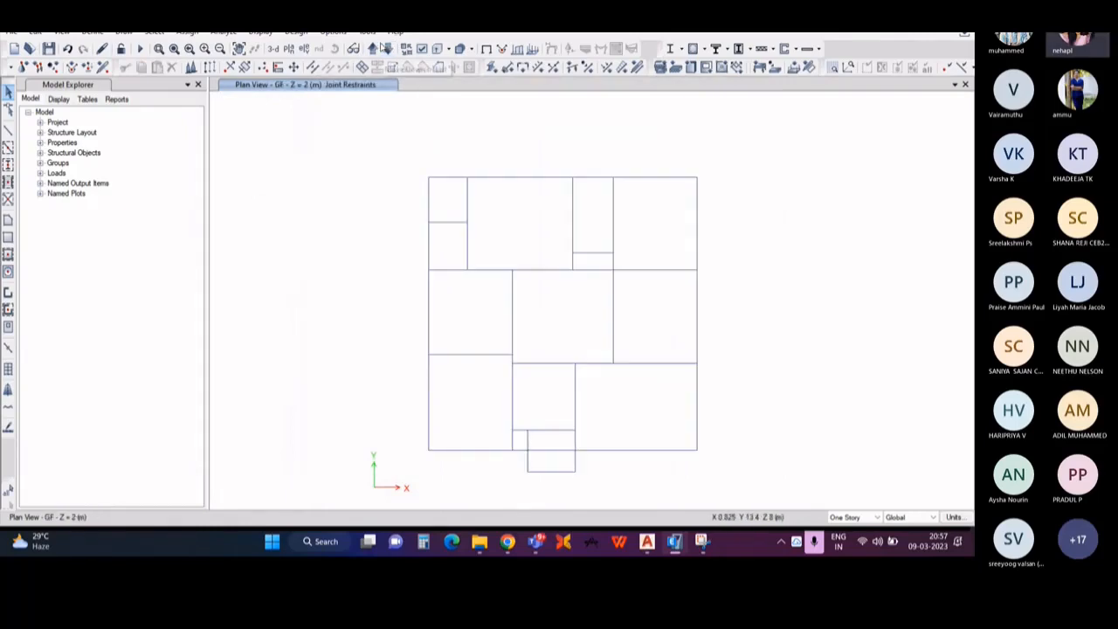
pyautogui.click(385, 48)
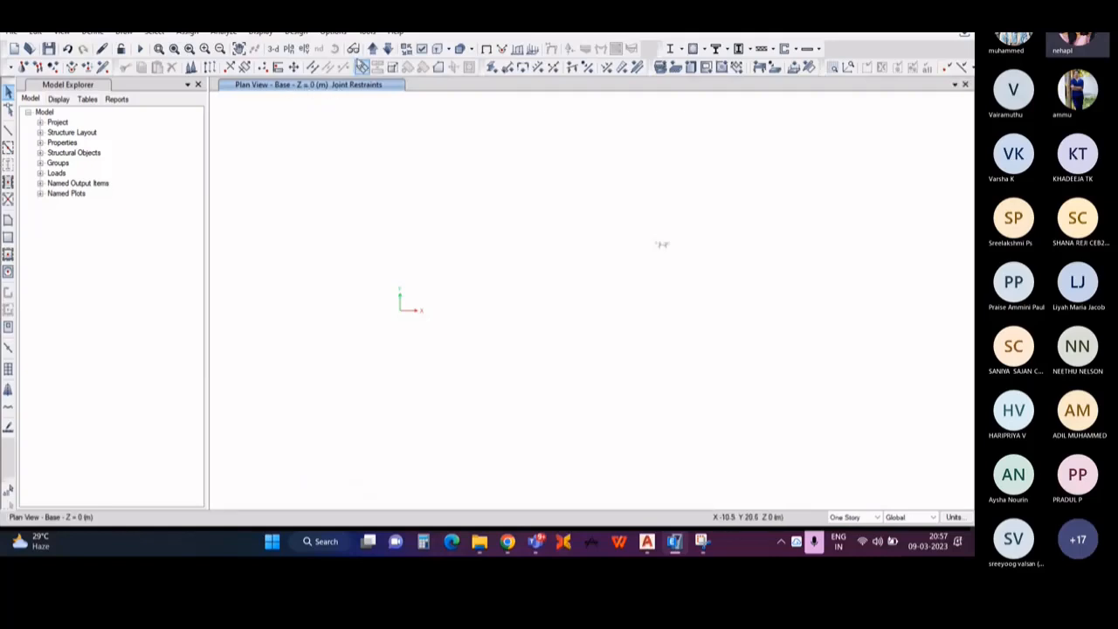
pyautogui.click(372, 48)
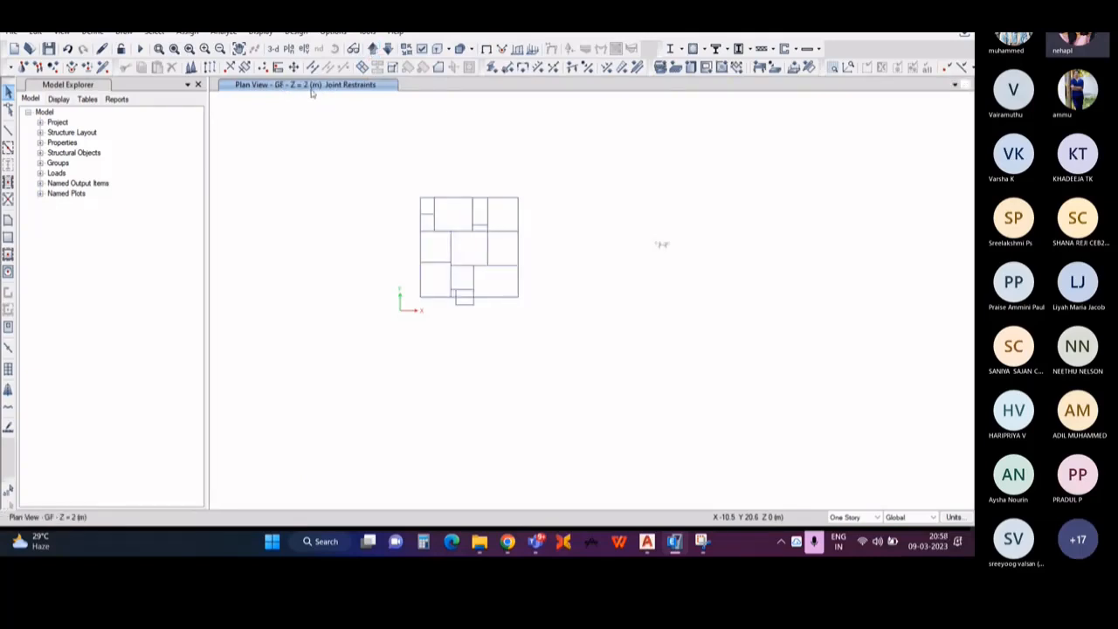
pyautogui.click(373, 48)
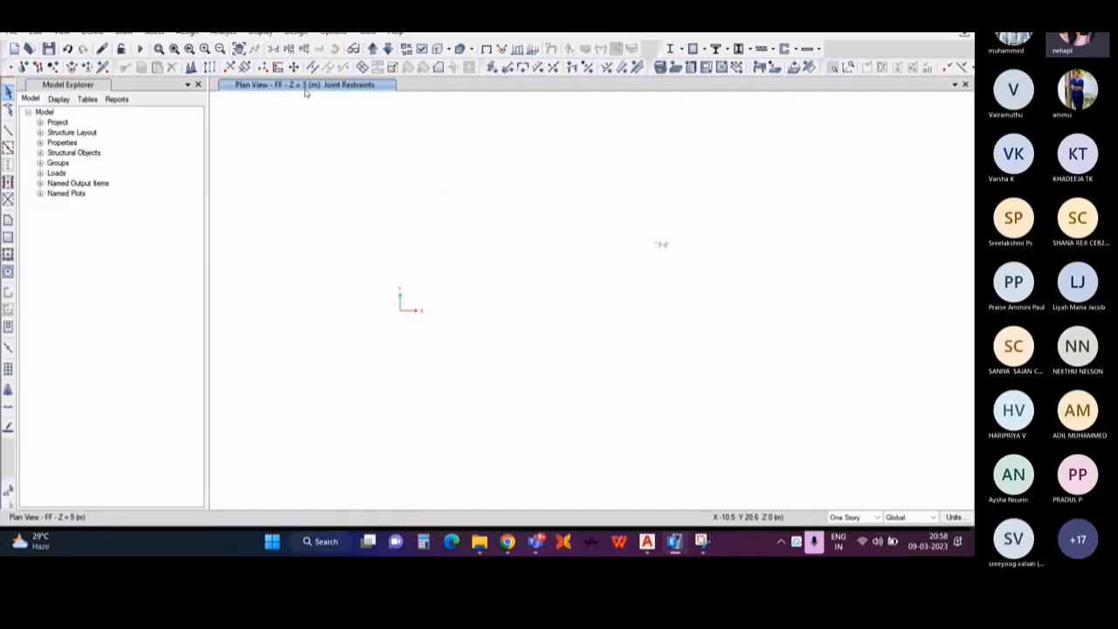
pyautogui.click(372, 48)
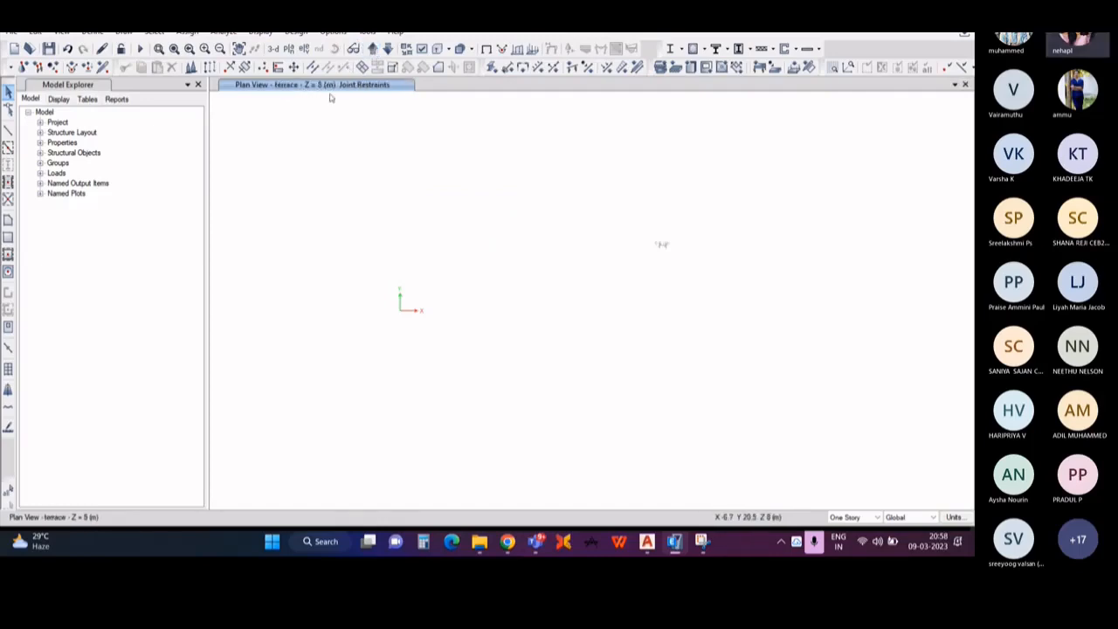
pyautogui.click(388, 48)
pyautogui.click(388, 48)
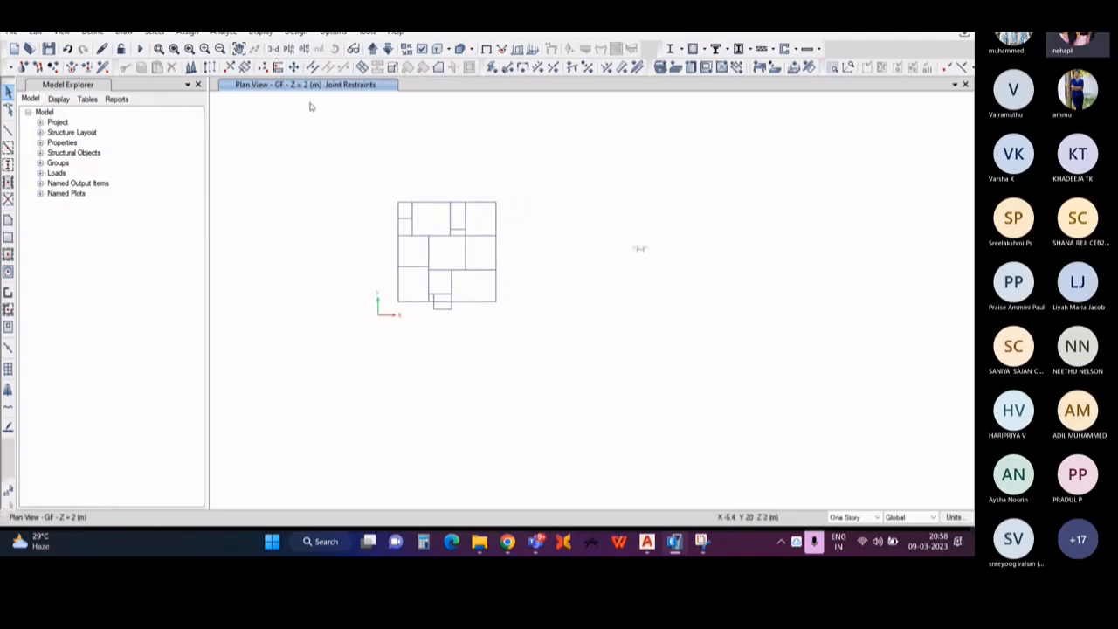
# Step: Check the terrace and FF plan views against the GF beam layout and return to the GF plan
pyautogui.moveTo(435, 237); pyautogui.dragTo(427, 247, button='middle')
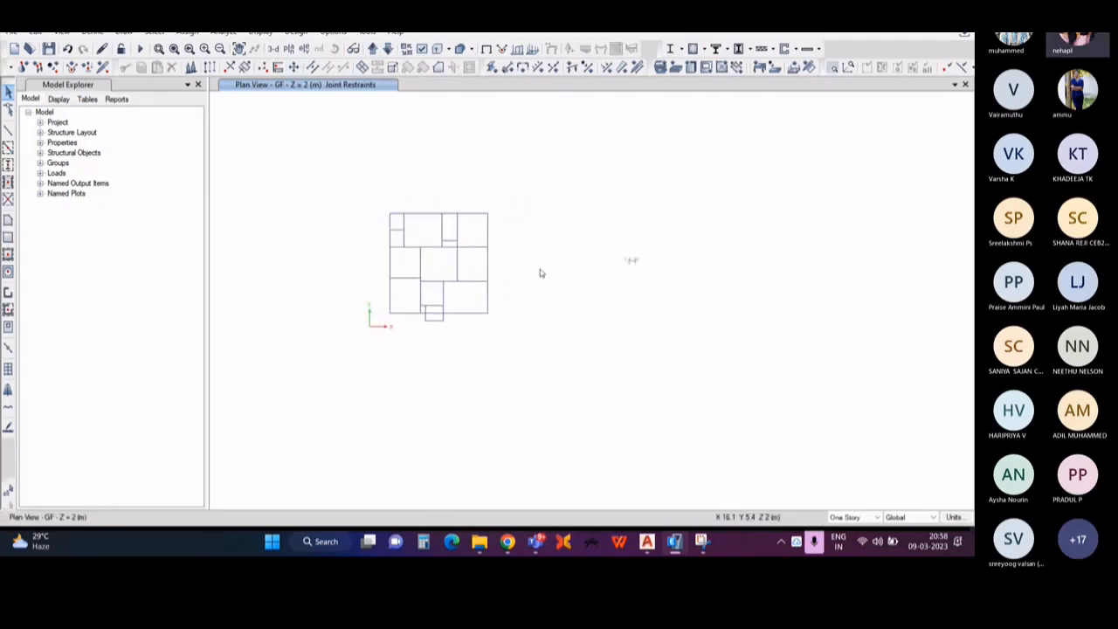
pyautogui.moveTo(546, 274); pyautogui.dragTo(533, 269, button='middle')
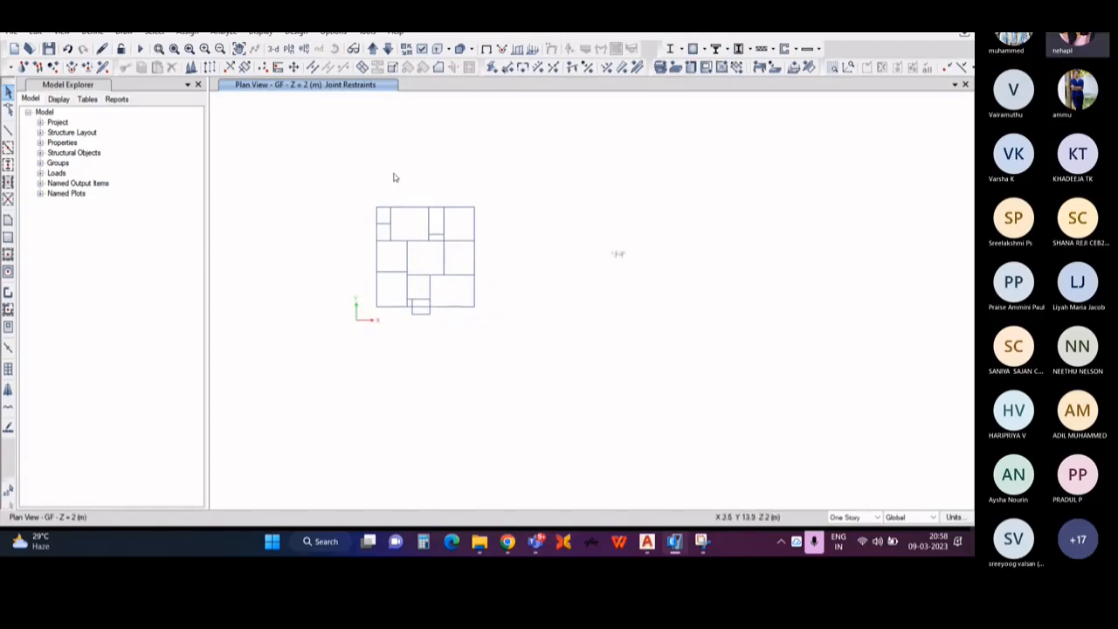
pyautogui.moveTo(409, 175); pyautogui.dragTo(409, 183, button='middle')
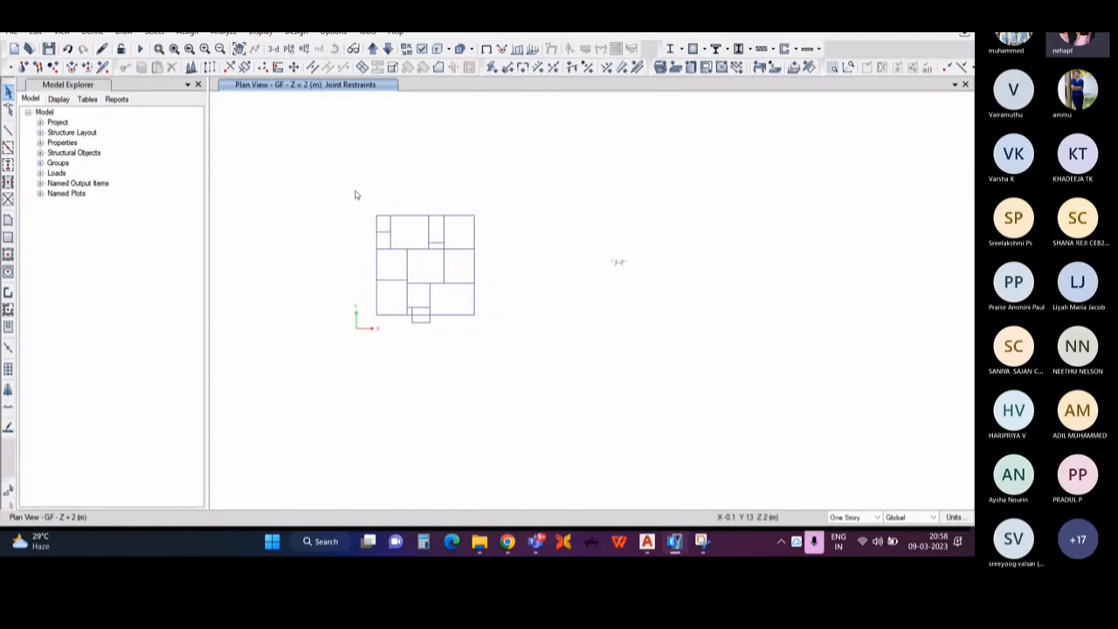
pyautogui.moveTo(355, 192); pyautogui.dragTo(503, 356)
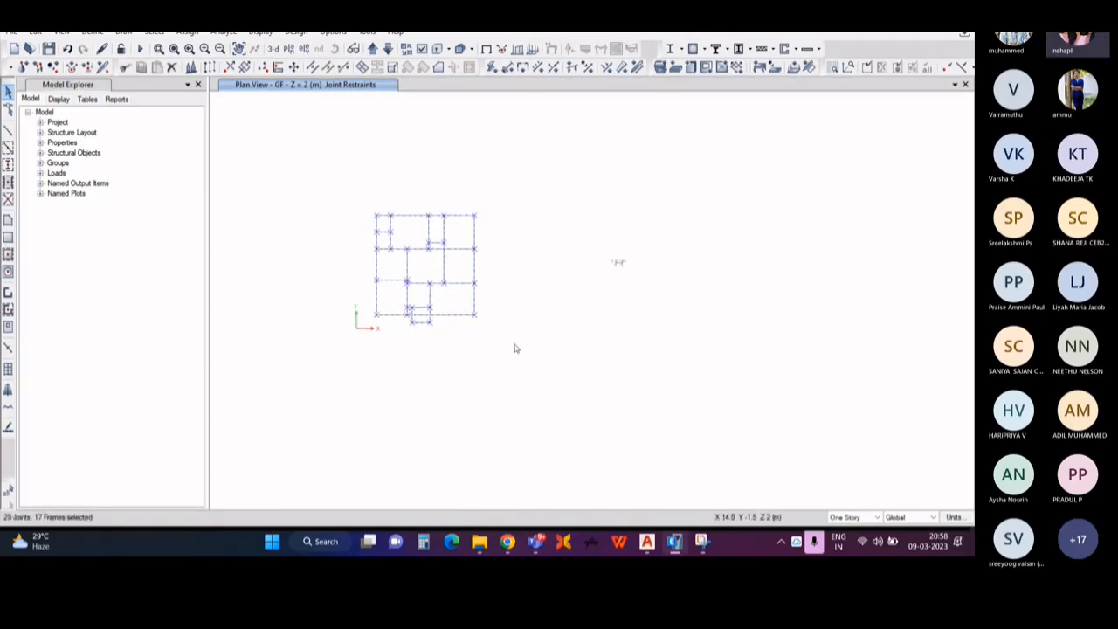
pyautogui.press('Escape')
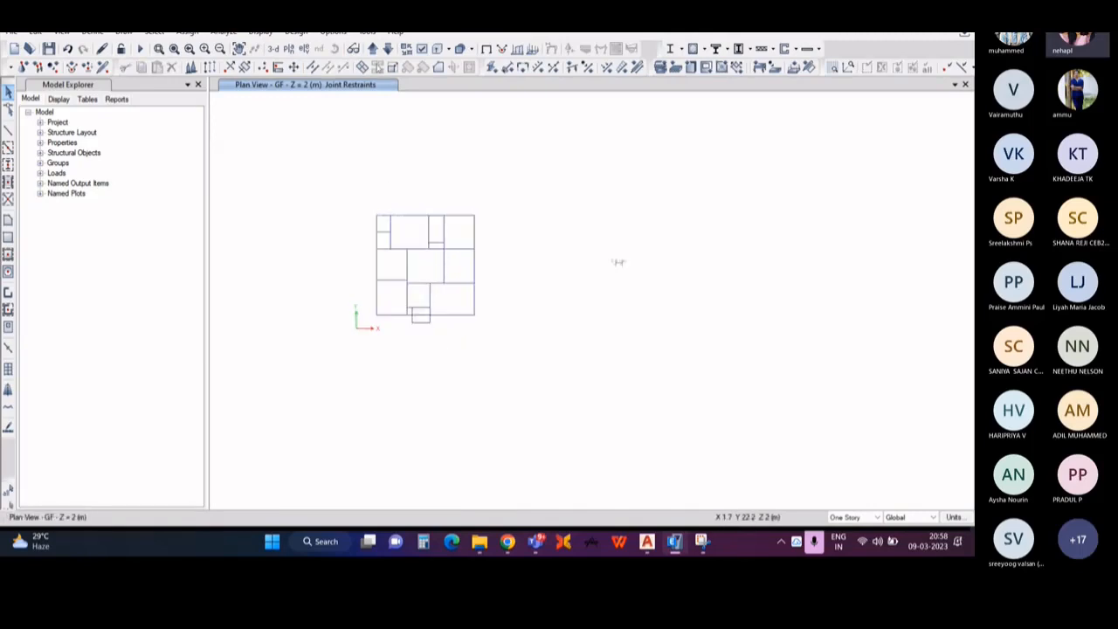
pyautogui.click(373, 49)
pyautogui.click(373, 49)
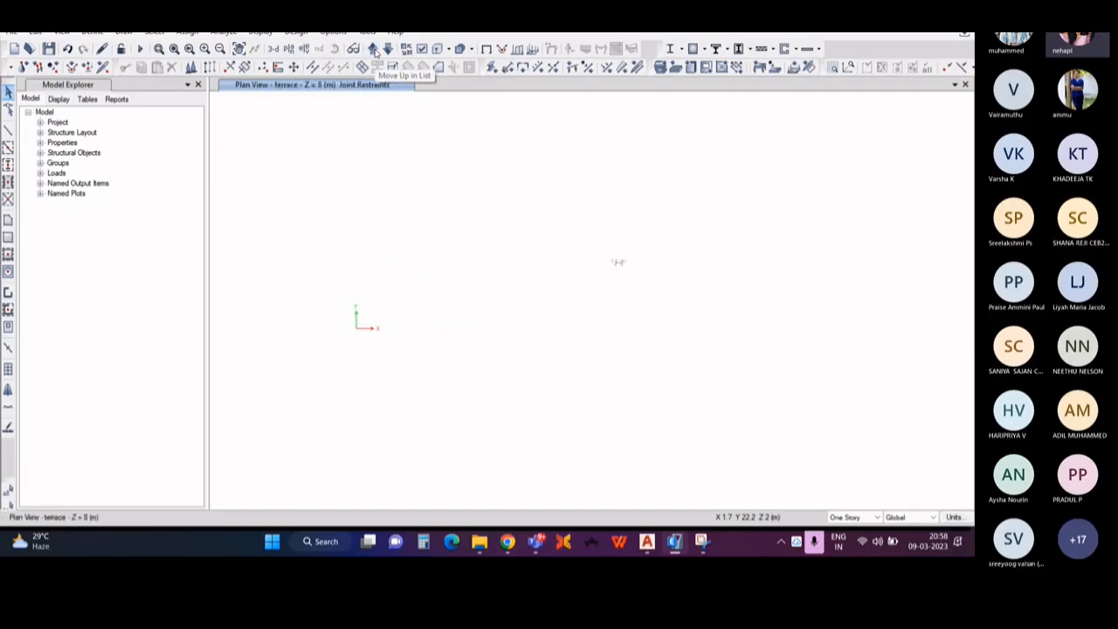
pyautogui.click(387, 49)
pyautogui.click(387, 49)
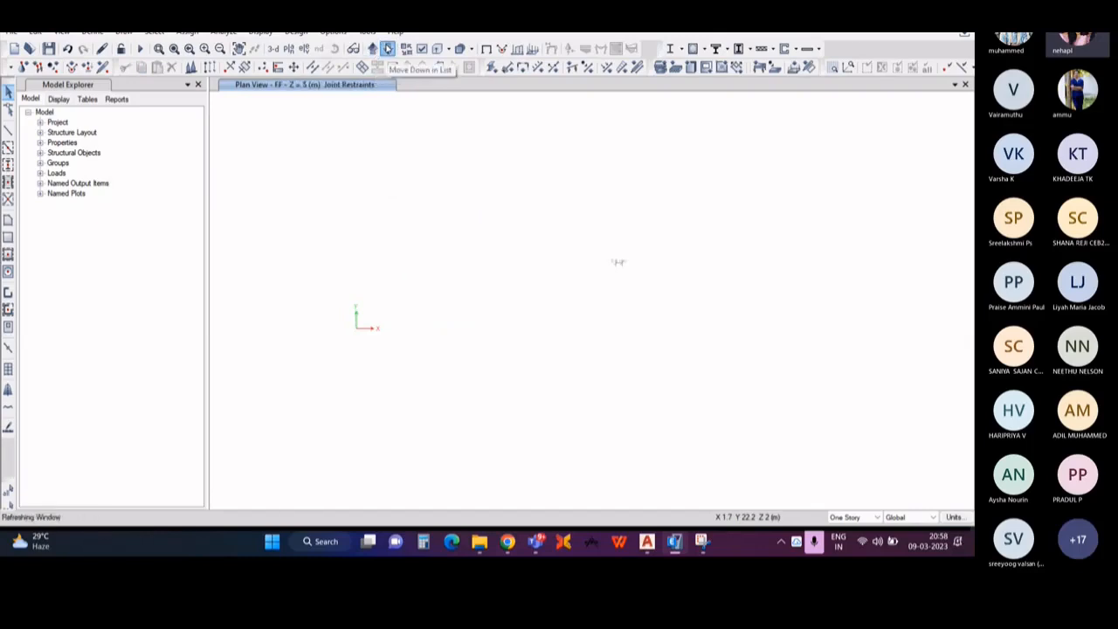
# Step: Select the entire GF beam layout and replicate it onto the FF story
pyautogui.moveTo(344, 191); pyautogui.dragTo(533, 349)
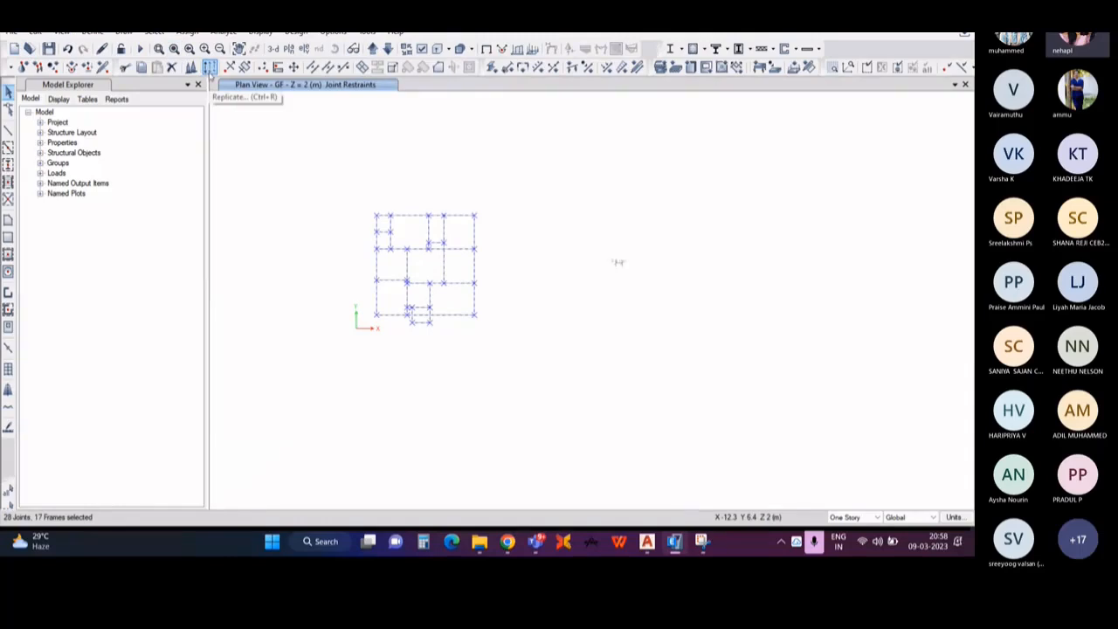
pyautogui.click(35, 31)
pyautogui.click(75, 253)
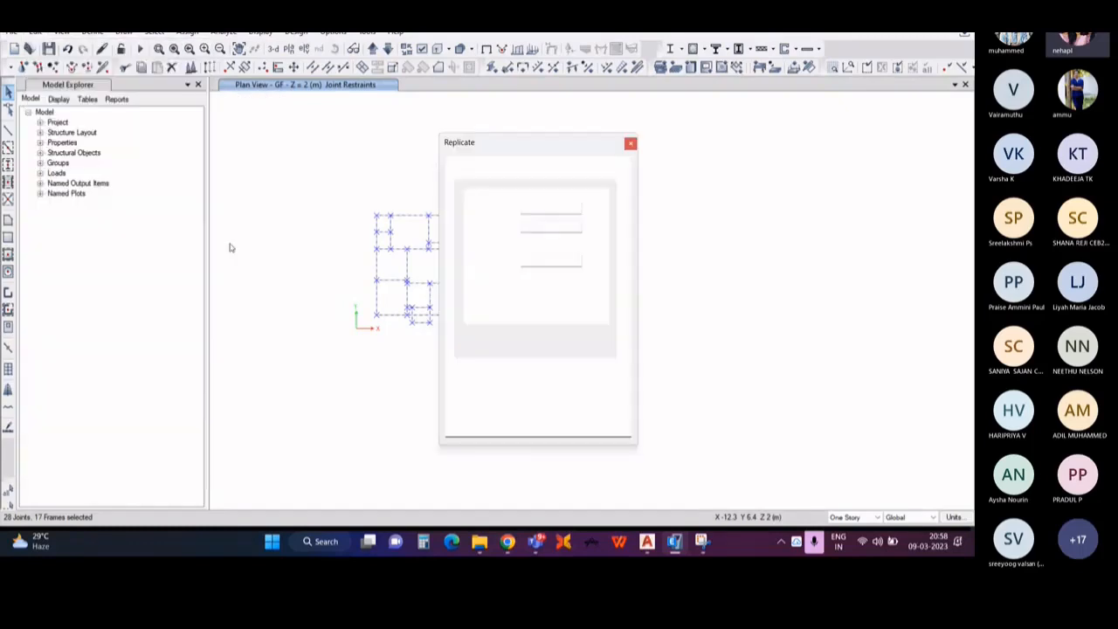
pyautogui.moveTo(509, 144); pyautogui.dragTo(651, 138)
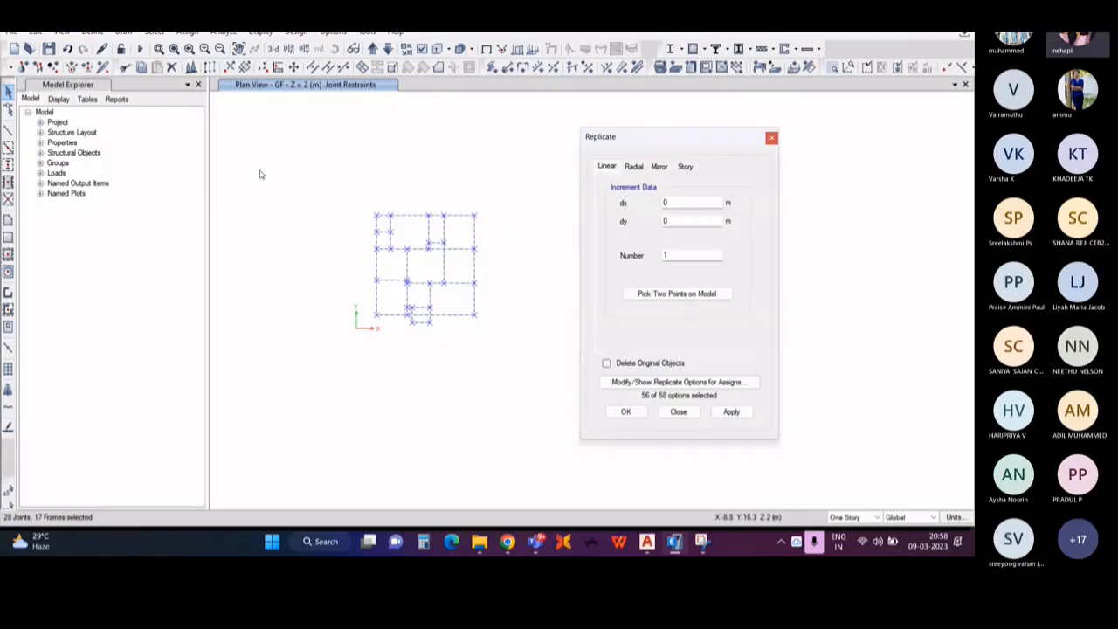
pyautogui.moveTo(329, 166); pyautogui.dragTo(466, 294)
pyautogui.click(685, 166)
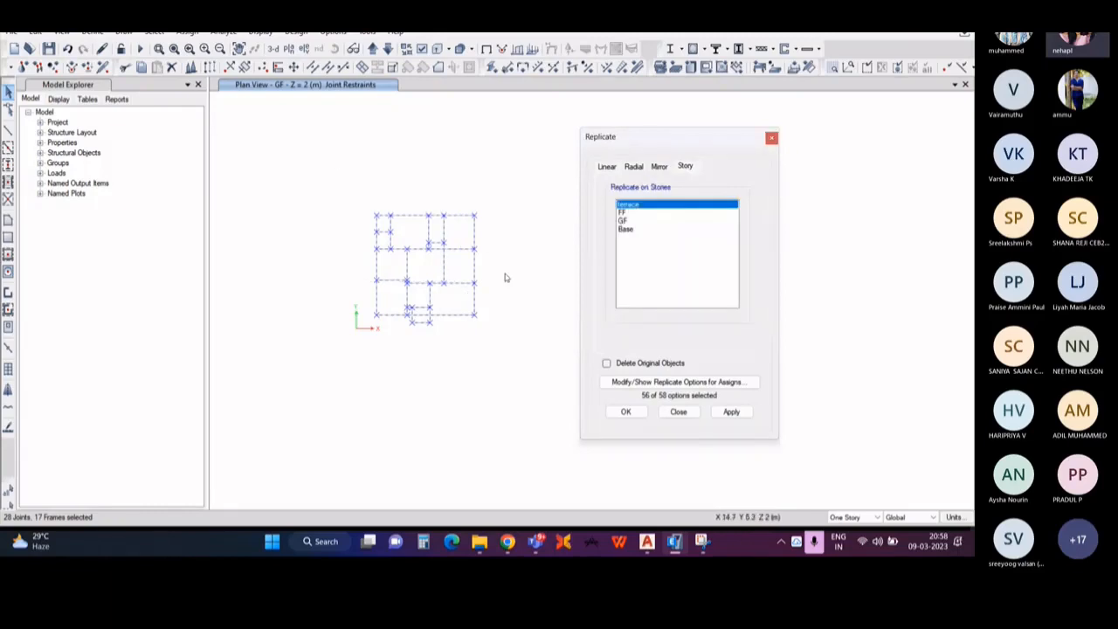
pyautogui.click(633, 213)
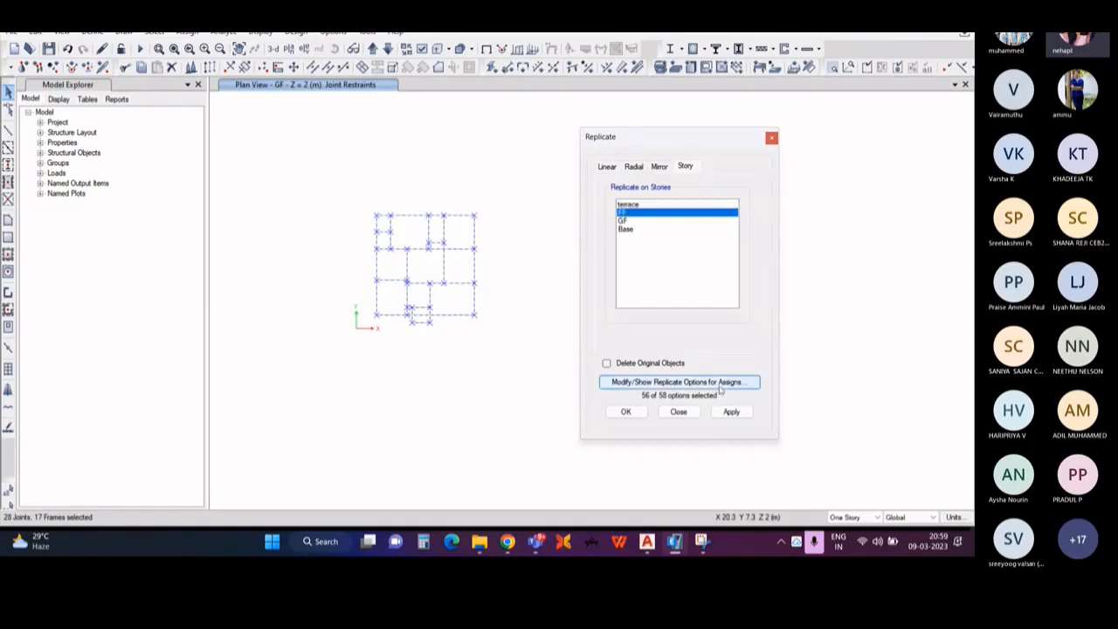
pyautogui.click(730, 411)
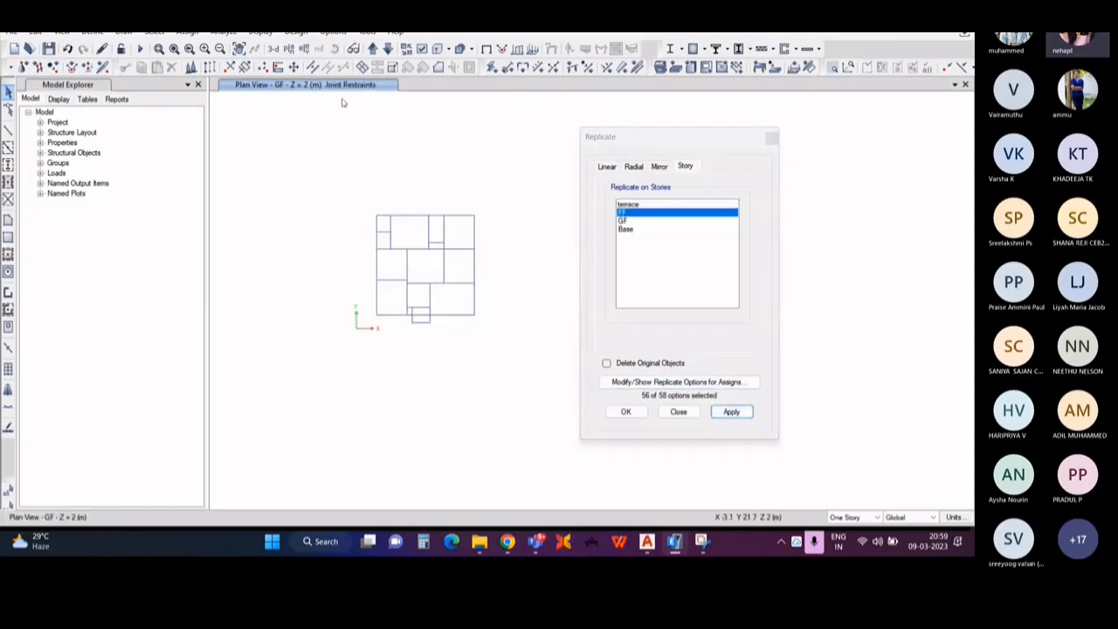
# Step: Select the entire FF beam layout, replicate it onto the terrace story and close the Replicate dialog
pyautogui.click(372, 50)
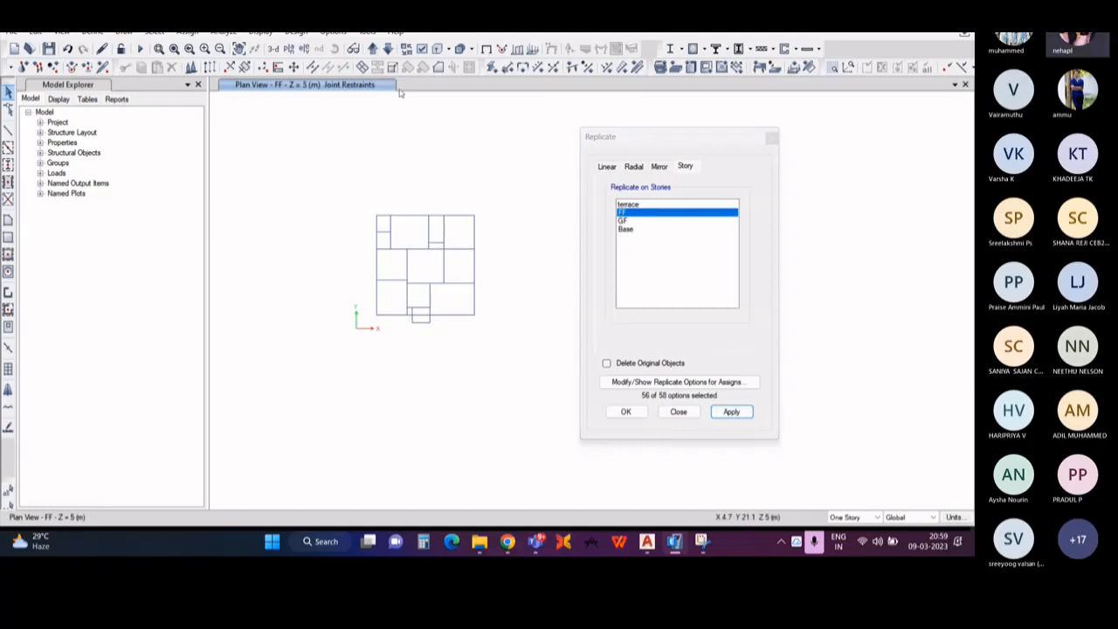
pyautogui.click(372, 50)
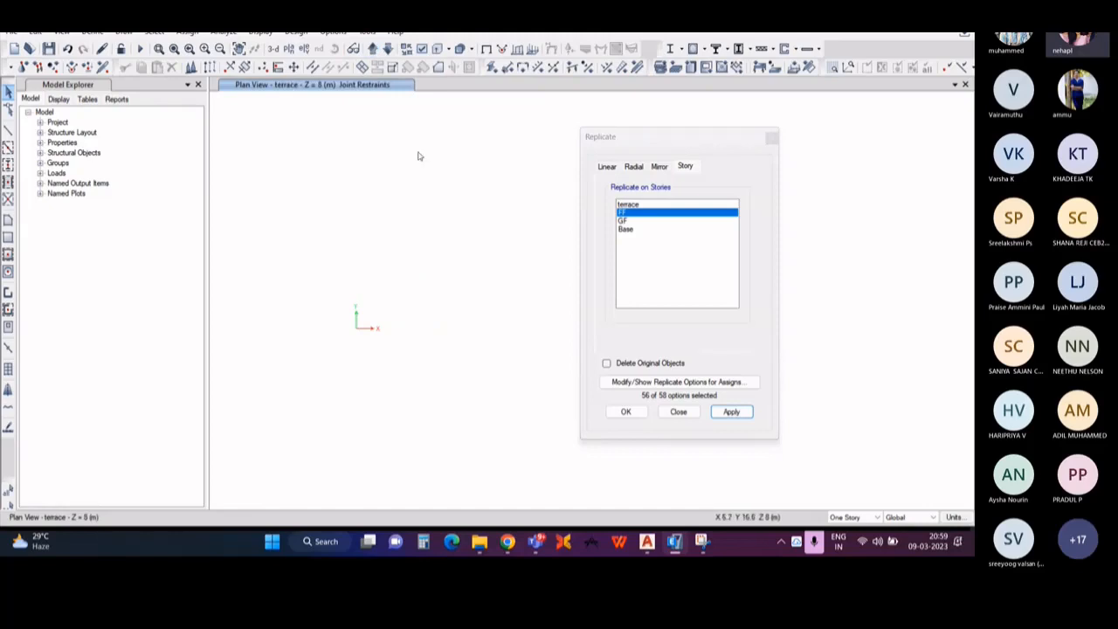
pyautogui.click(387, 48)
pyautogui.moveTo(326, 169); pyautogui.dragTo(507, 383)
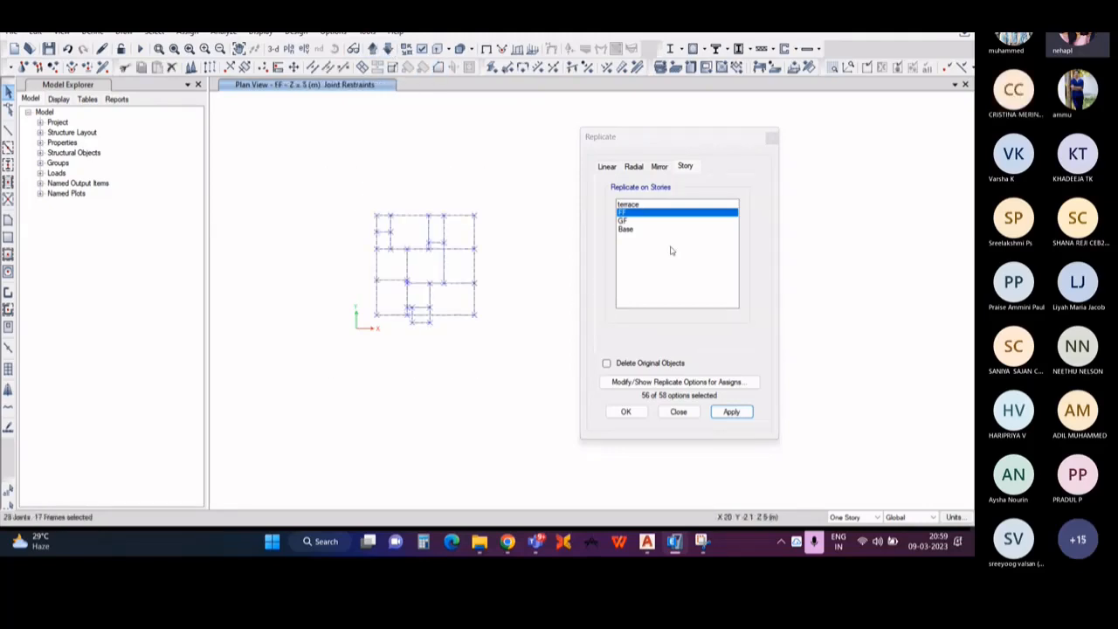
pyautogui.click(627, 204)
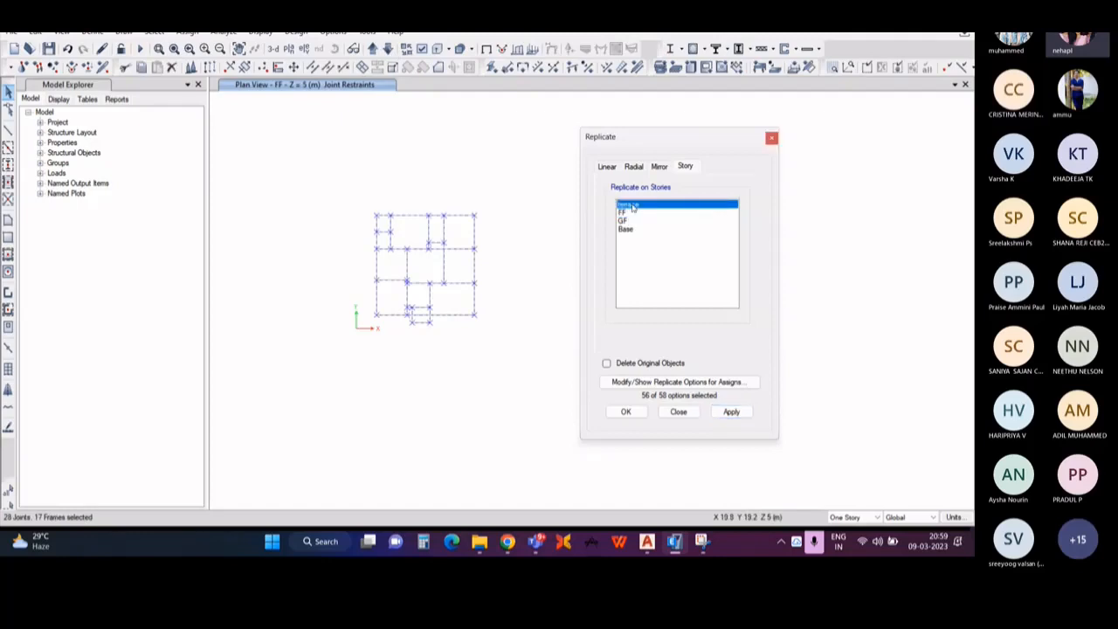
pyautogui.click(731, 412)
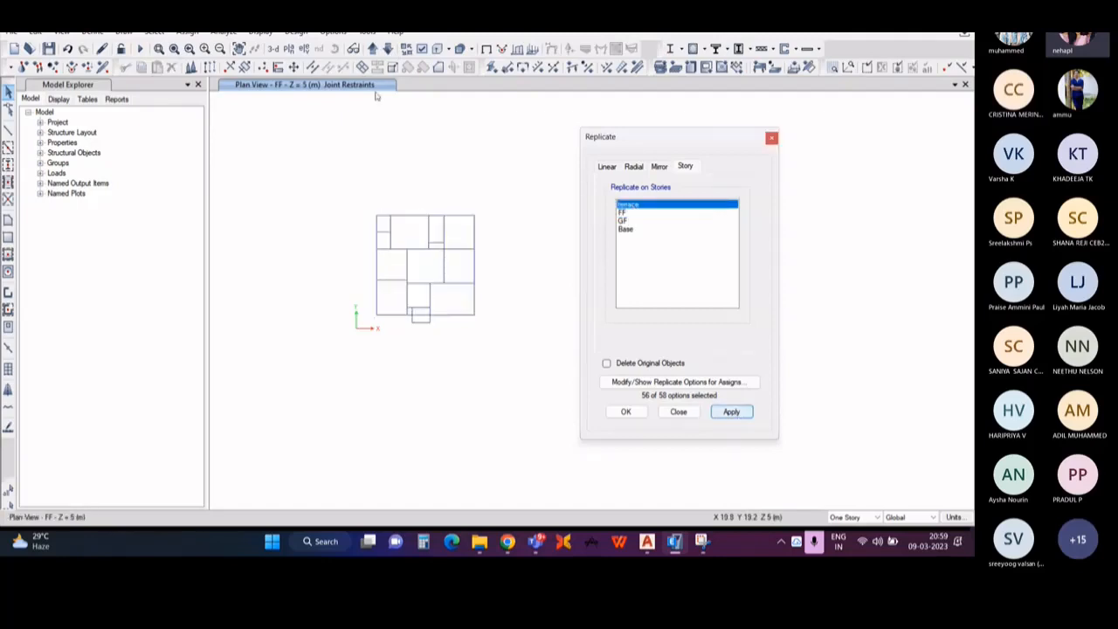
pyautogui.click(373, 48)
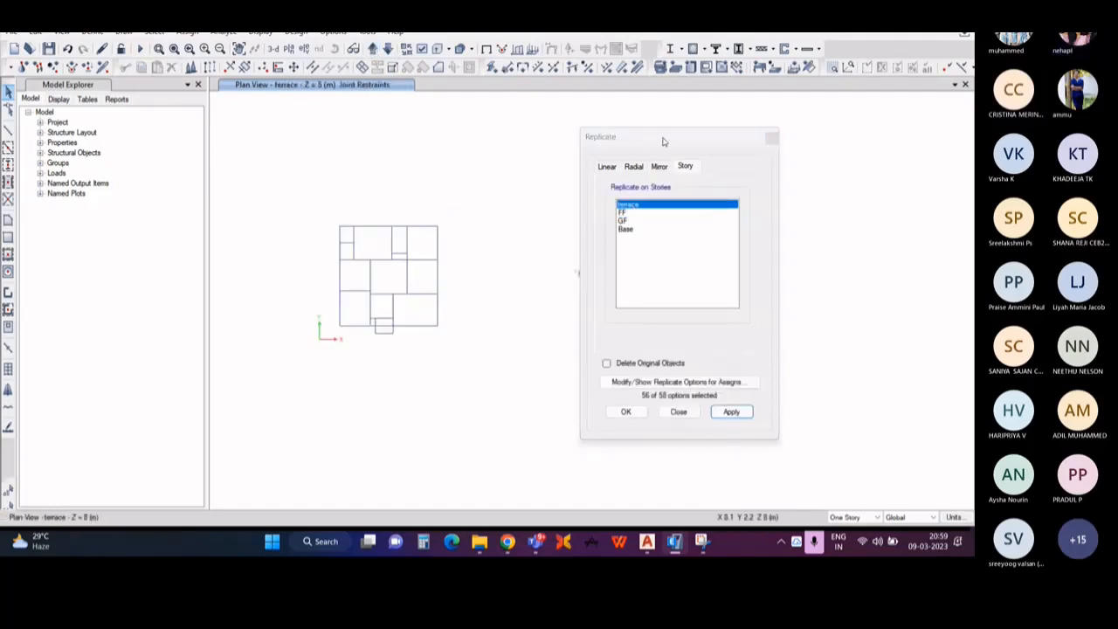
pyautogui.click(771, 137)
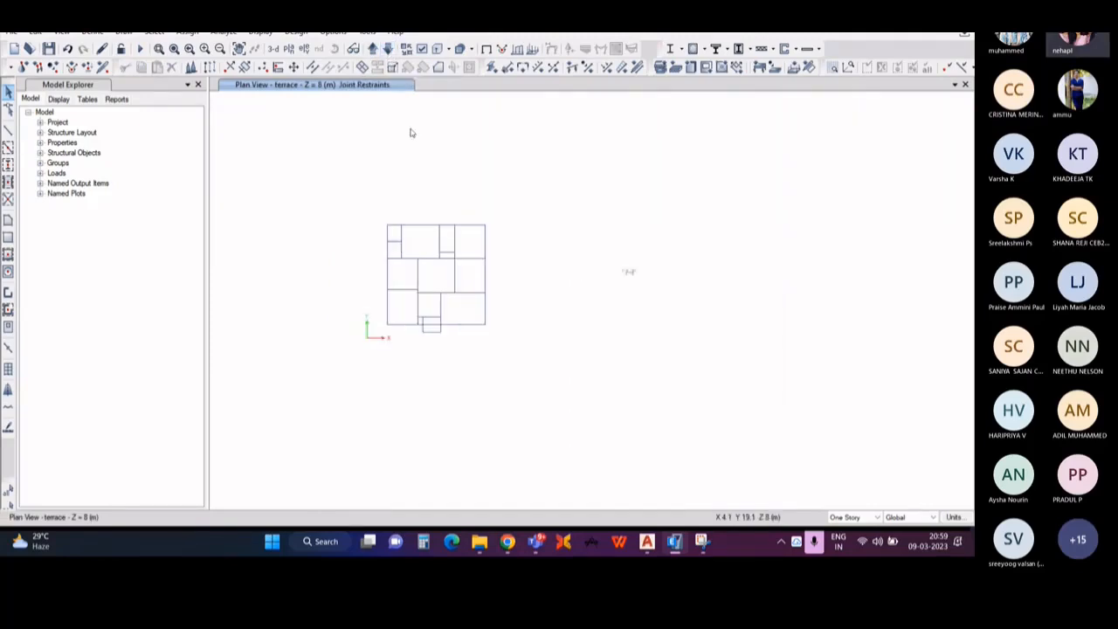
# Step: Return to the GF plan, add a new window with a 3-D view and inspect the three stacked beam layouts
pyautogui.click(388, 48)
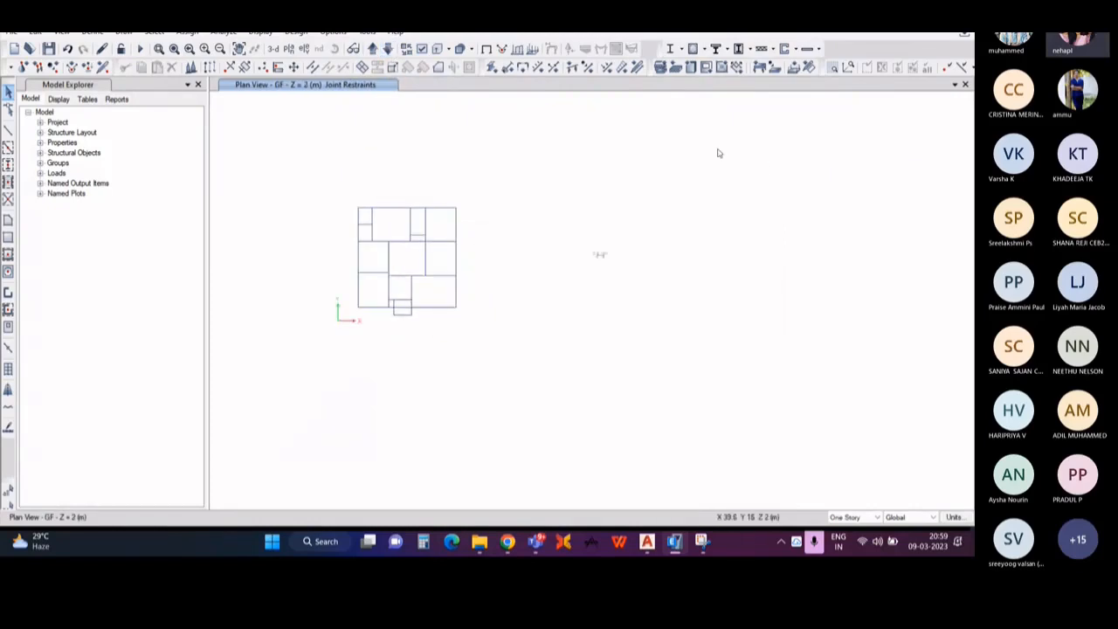
pyautogui.click(955, 83)
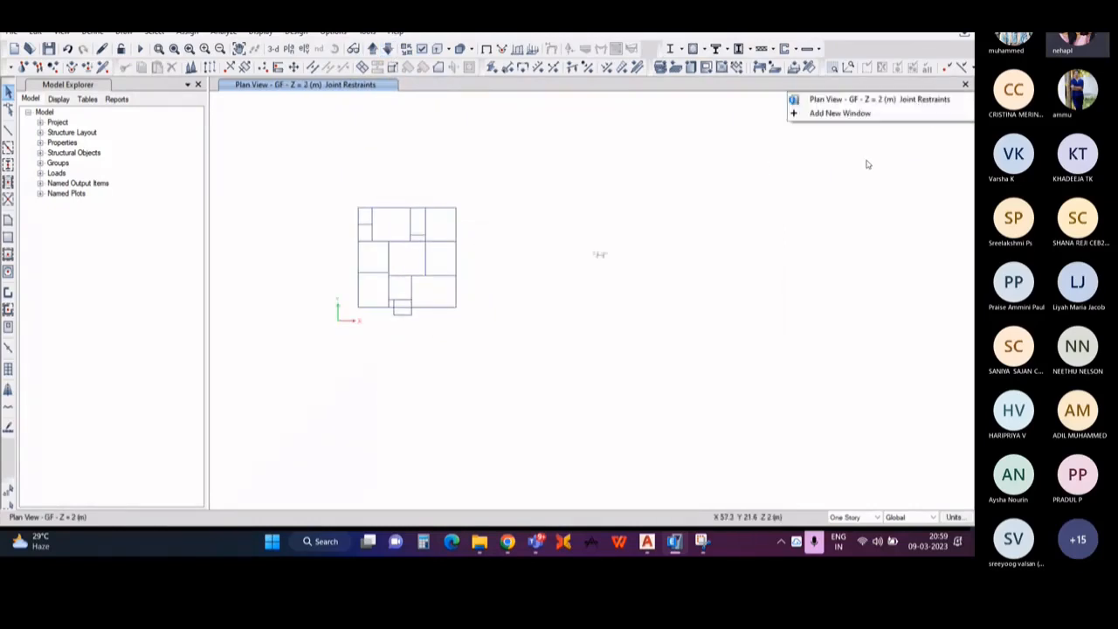
pyautogui.click(852, 115)
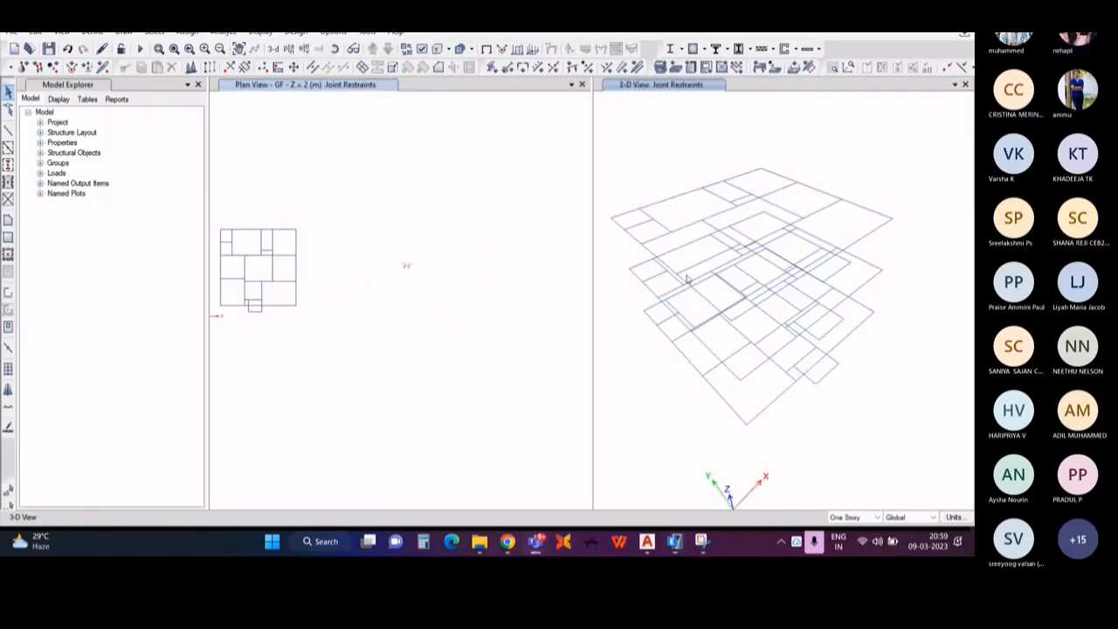
pyautogui.moveTo(807, 296); pyautogui.dragTo(819, 265, button='middle')
pyautogui.moveTo(773, 332); pyautogui.dragTo(736, 354, button='middle')
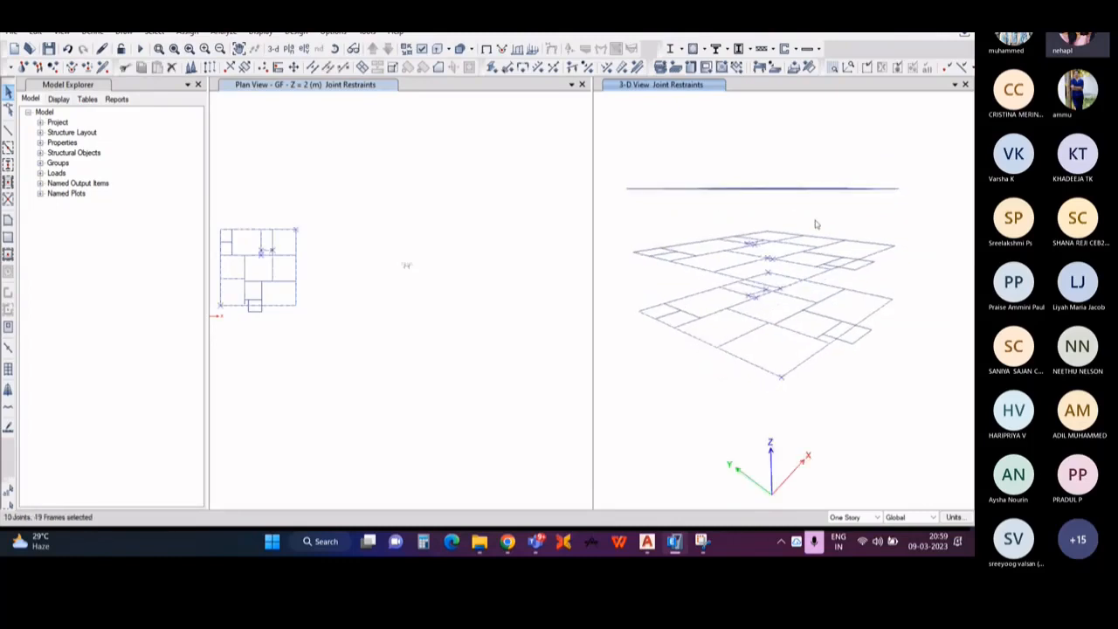
pyautogui.moveTo(352, 297); pyautogui.dragTo(496, 297, button='middle')
pyautogui.moveTo(726, 337); pyautogui.dragTo(749, 341, button='middle')
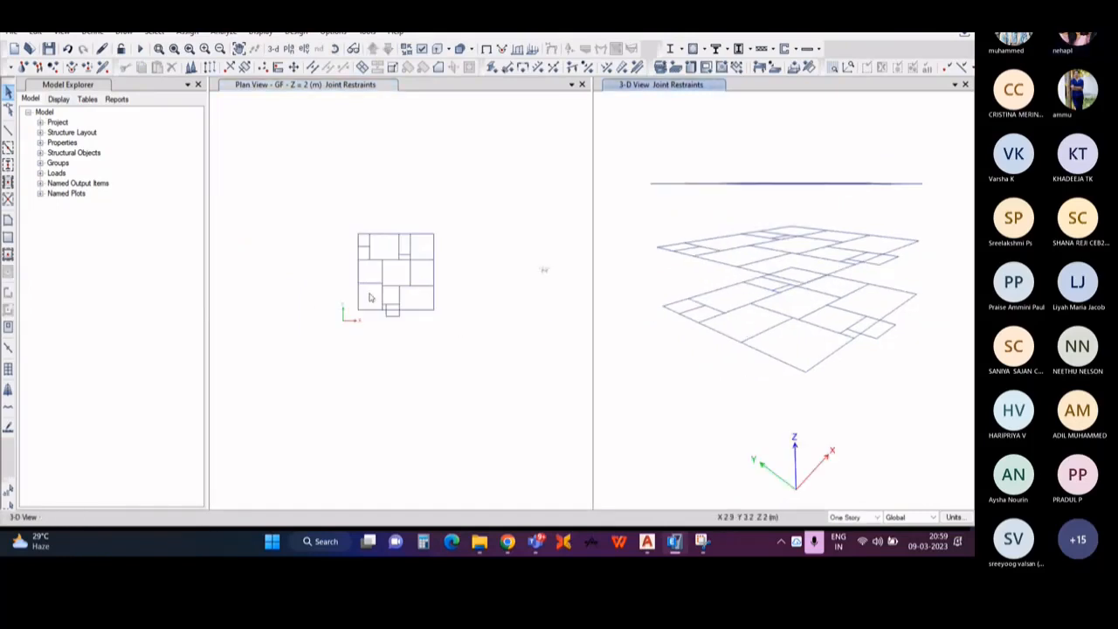
# Step: Examine the interior GF beams in plan and select the two that cross at the upper corner of the central room
pyautogui.scroll(3, 387, 270)
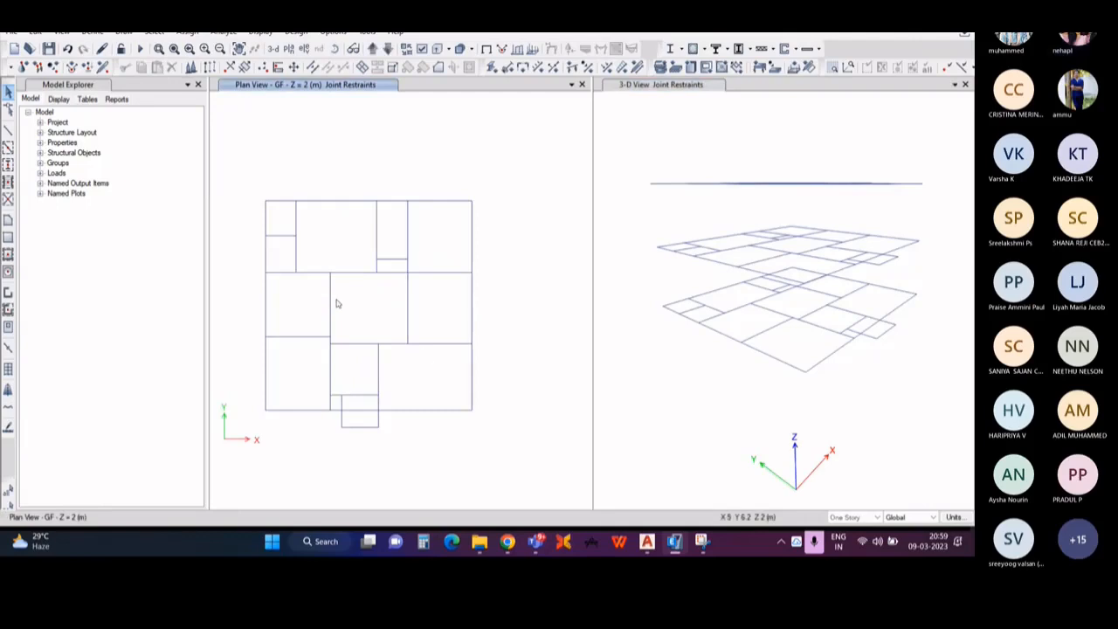
pyautogui.moveTo(429, 356); pyautogui.dragTo(474, 332, button='middle')
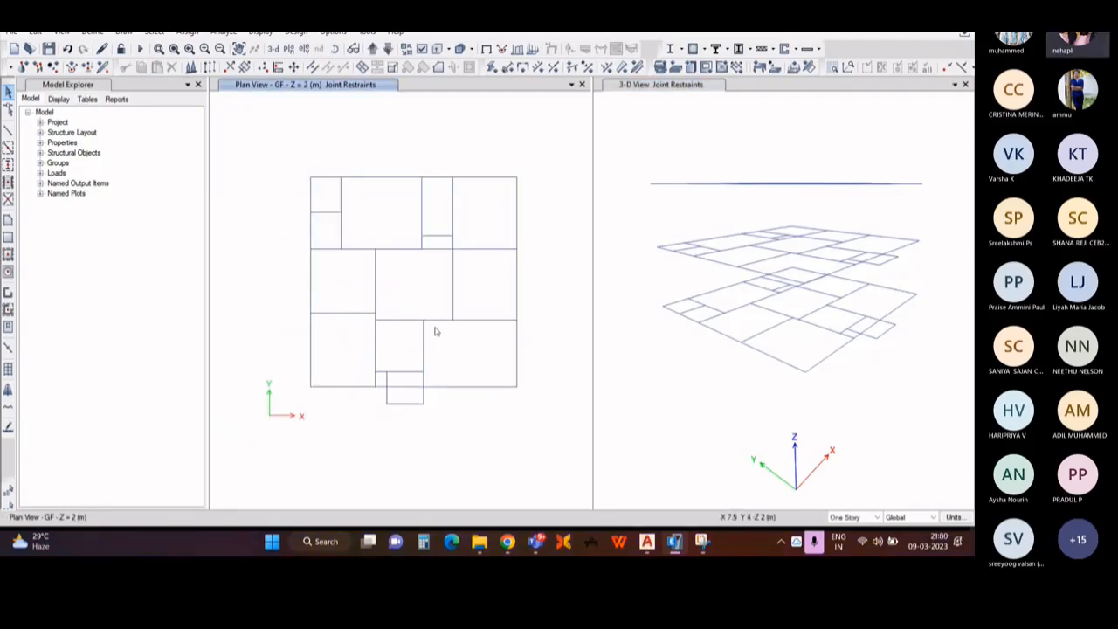
pyautogui.click(479, 322)
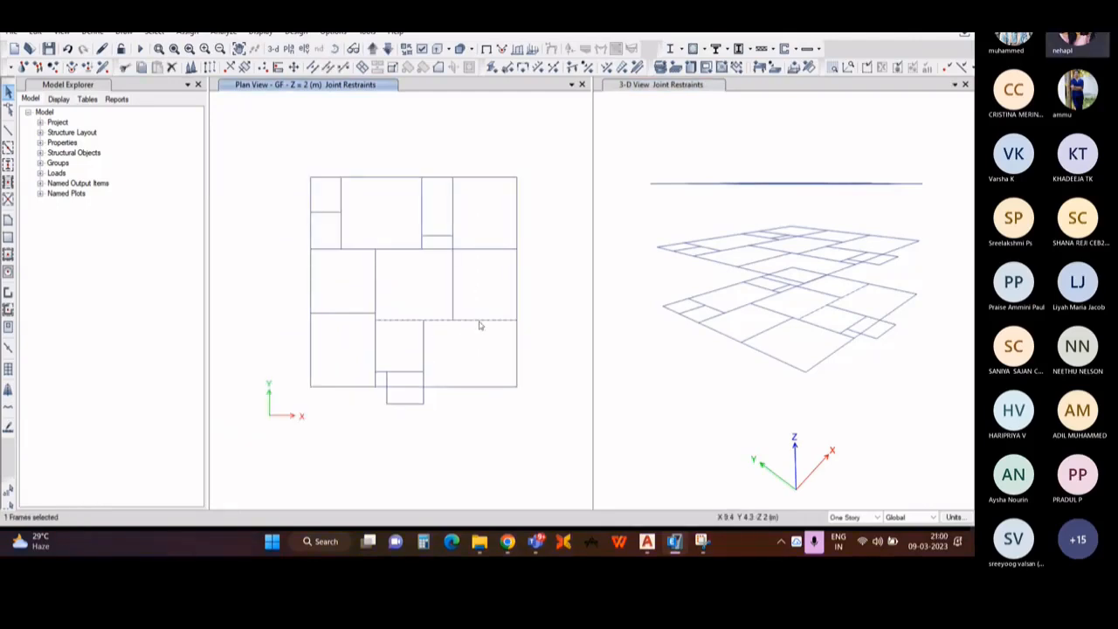
pyautogui.click(478, 321)
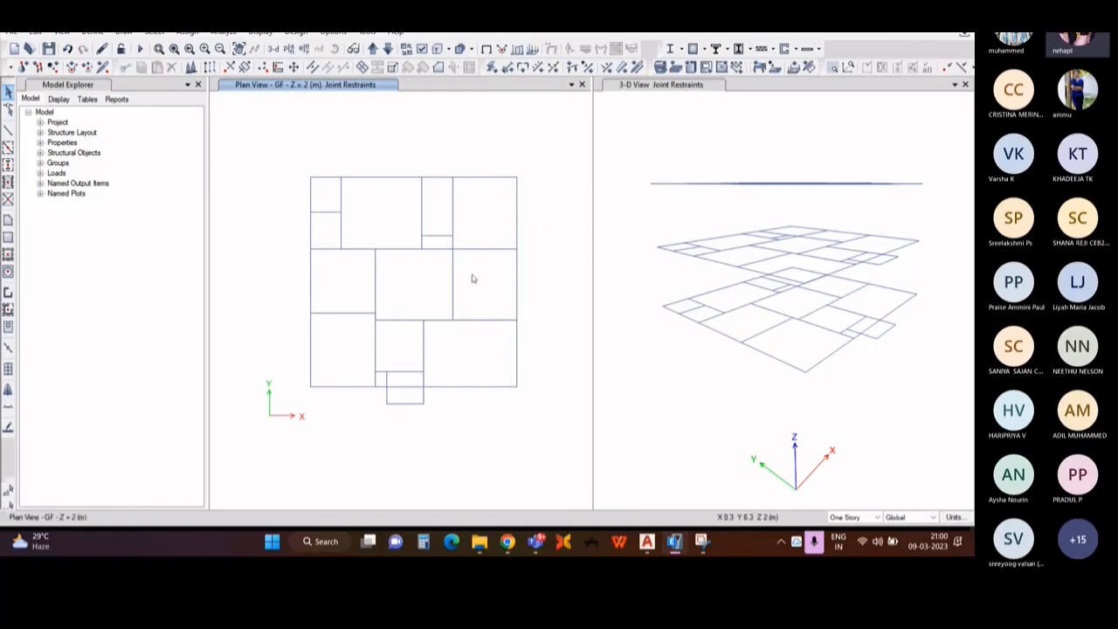
pyautogui.moveTo(469, 266); pyautogui.dragTo(448, 246)
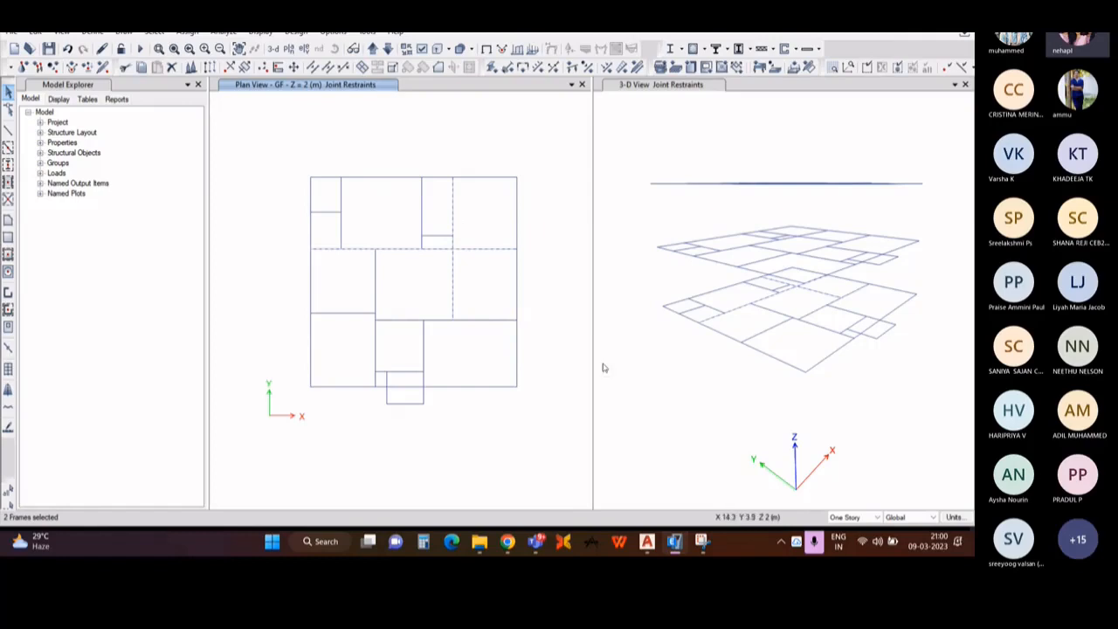
# Step: Switch to AutoCAD and examine the column positions and orientations in the GROUND FLOOR BEAM COLUMN LAYOUT
pyautogui.click(646, 542)
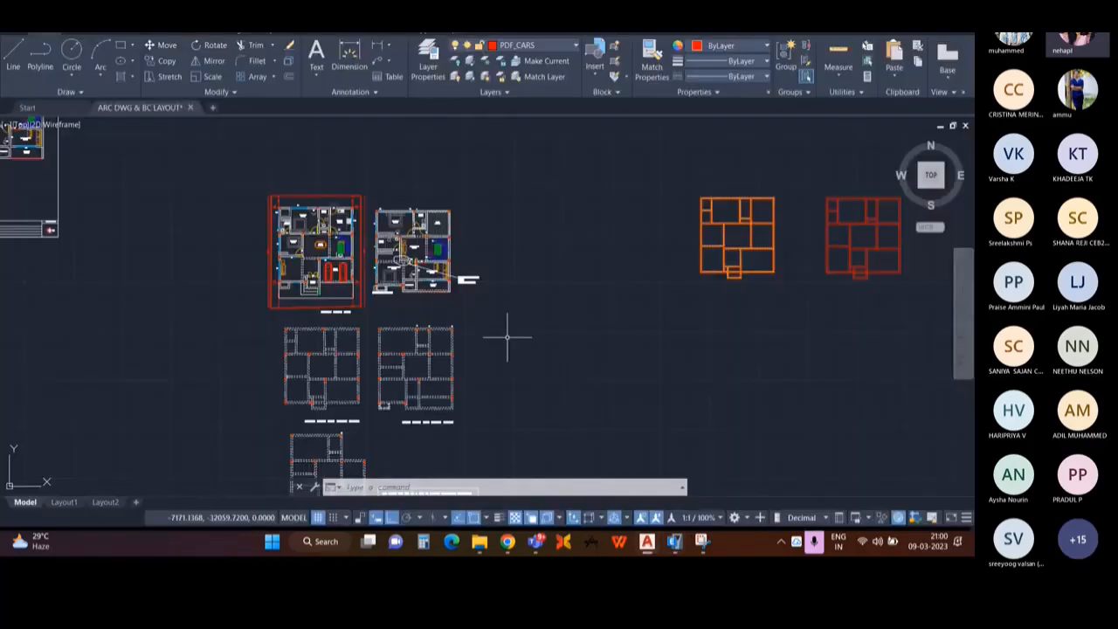
pyautogui.moveTo(506, 332); pyautogui.dragTo(581, 257, button='middle')
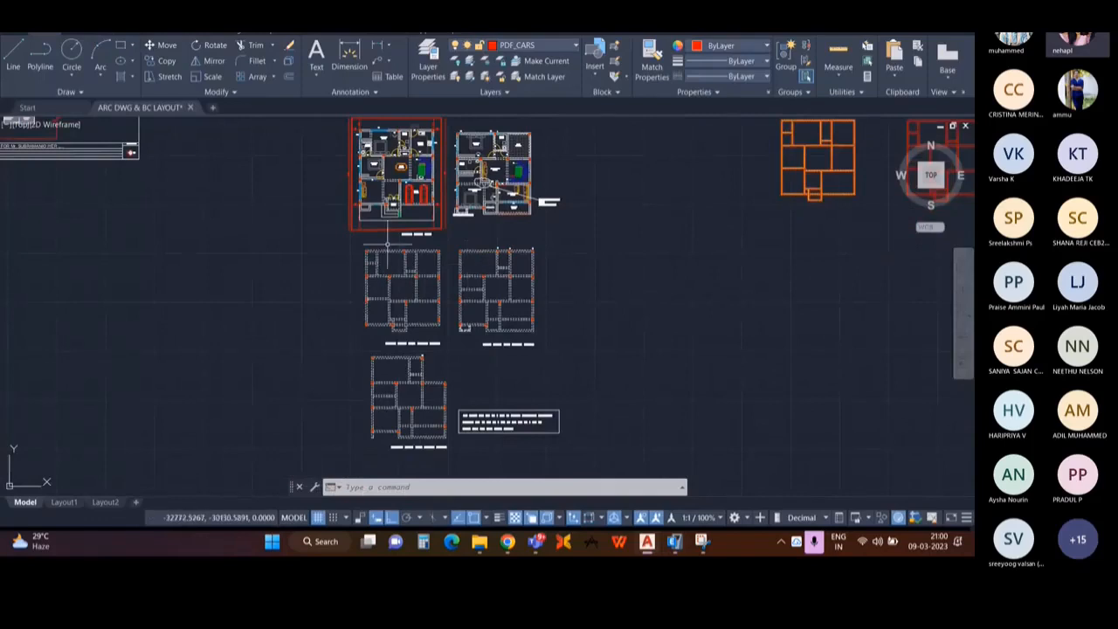
pyautogui.scroll(2, 388, 245)
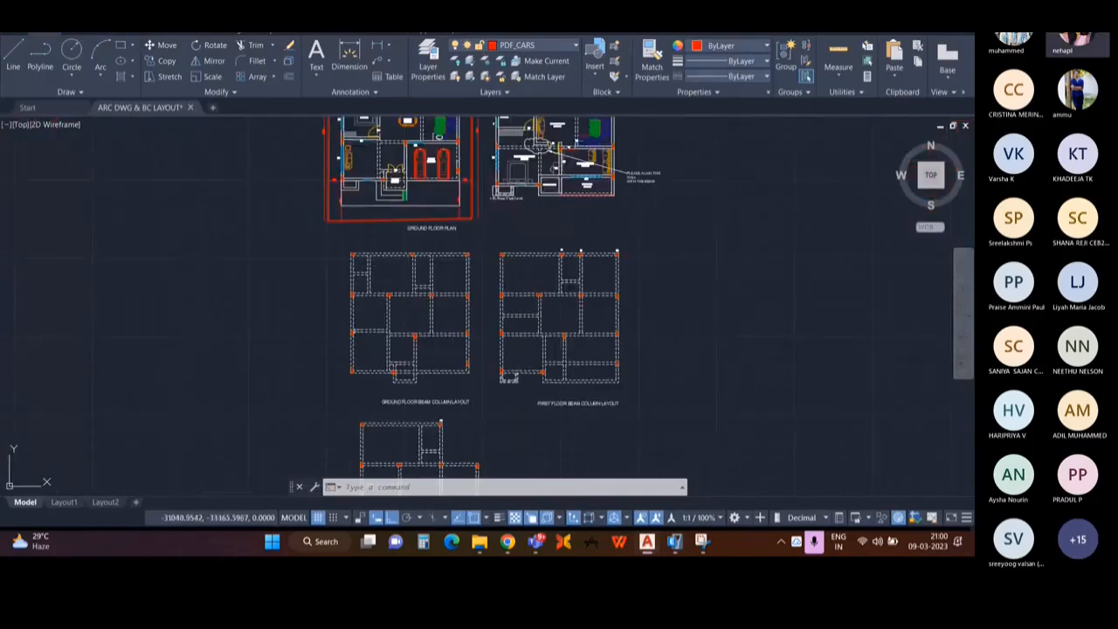
pyautogui.scroll(4, 401, 302)
pyautogui.scroll(2, 256, 213)
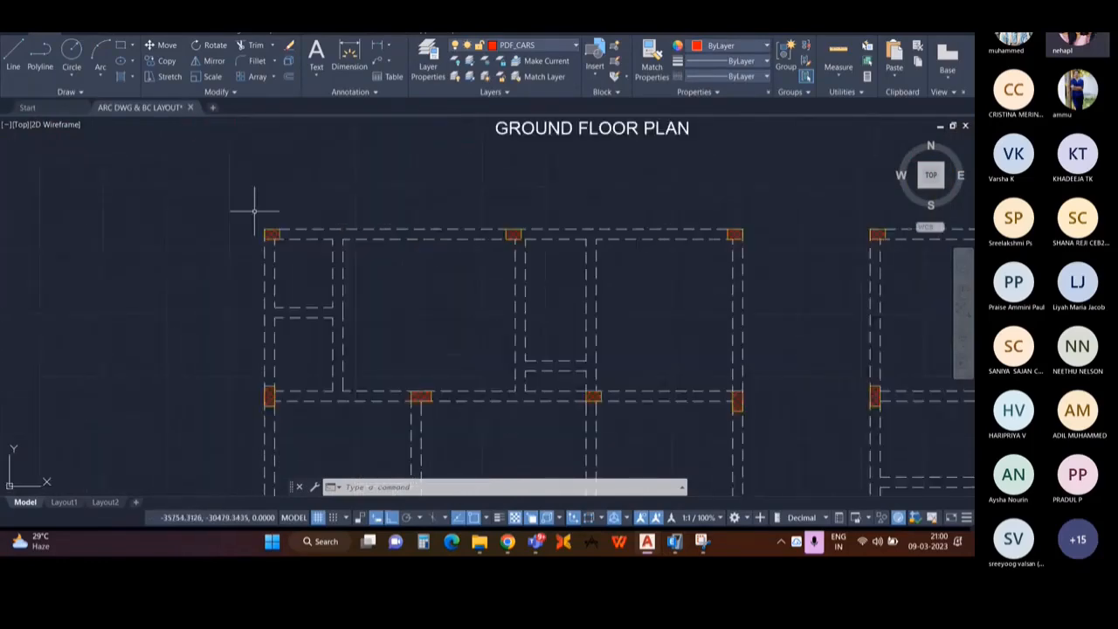
pyautogui.click(259, 219)
pyautogui.click(287, 244)
pyautogui.moveTo(494, 288); pyautogui.dragTo(443, 202, button='middle')
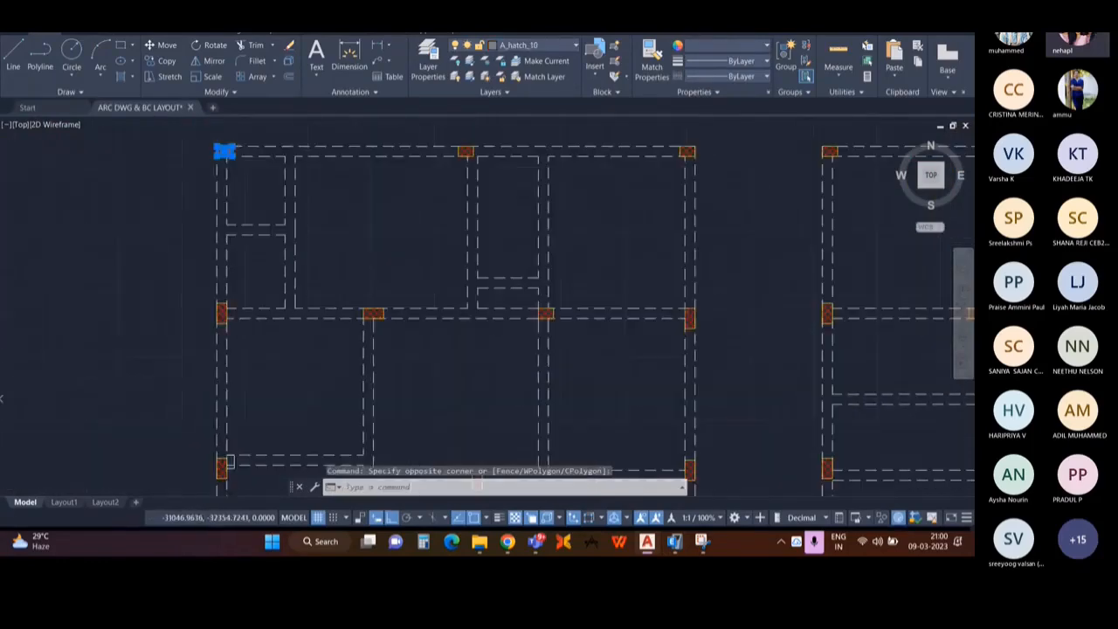
pyautogui.scroll(-2, 452, 241)
pyautogui.press('Escape')
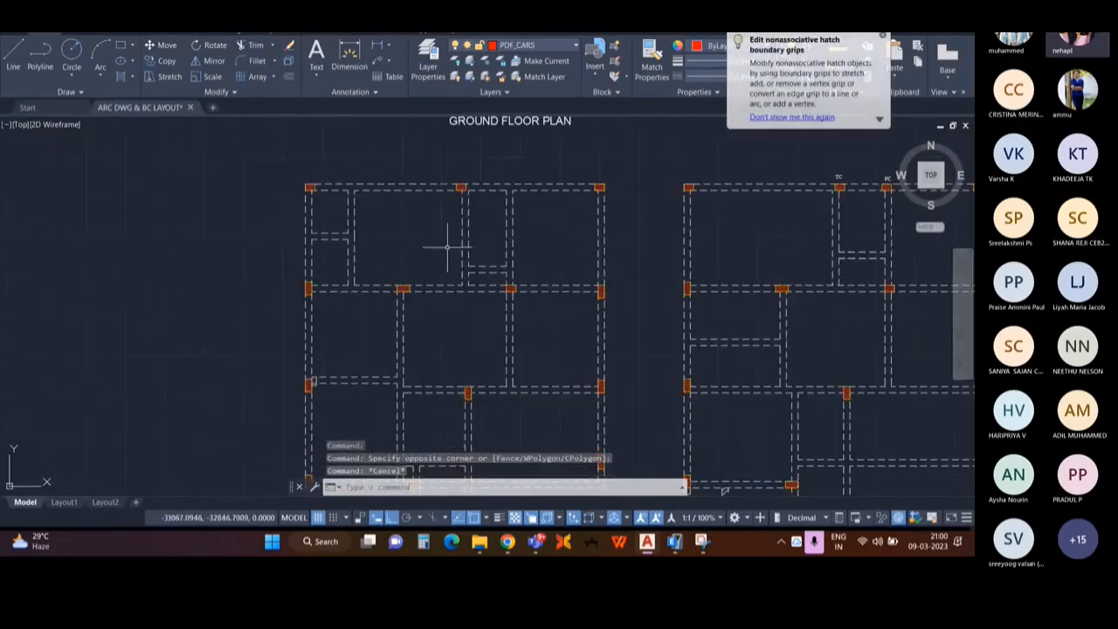
pyautogui.moveTo(447, 247)
pyautogui.mouseDown(button='middle')
pyautogui.moveTo(449, 235)
pyautogui.moveTo(393, 261)
pyautogui.moveTo(347, 212)
pyautogui.mouseUp(button='middle')
pyautogui.scroll(-2, 450, 234)
pyautogui.scroll(2, 321, 210)
pyautogui.scroll(-2, 356, 218)
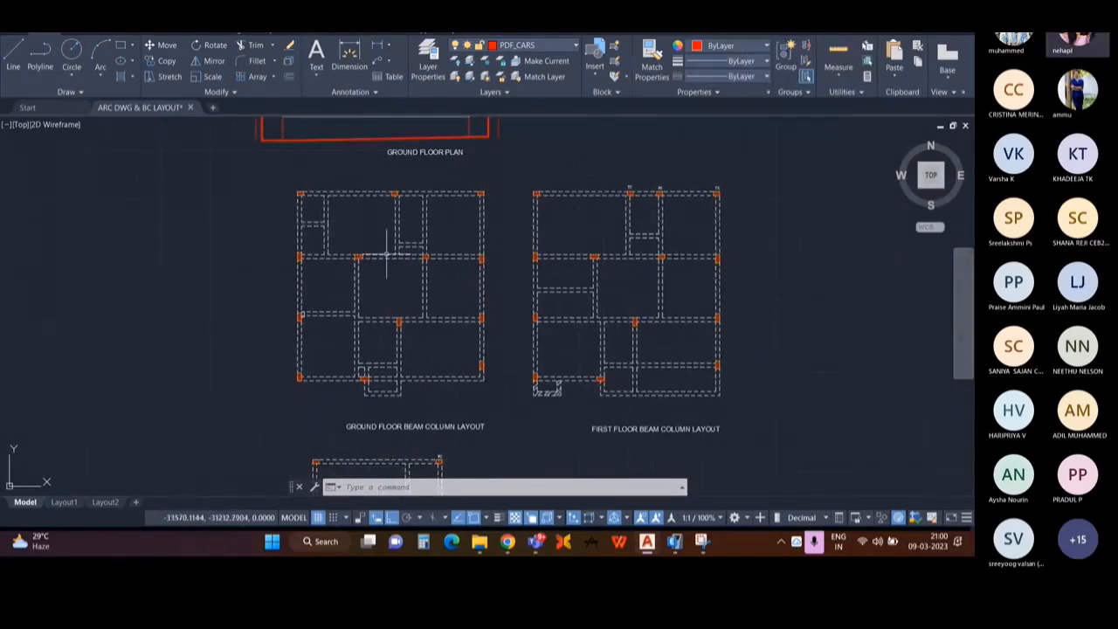
# Step: Return to ETABS, clear the beam selection, show the terrace plan and apply drawing to All Stories
pyautogui.click(678, 543)
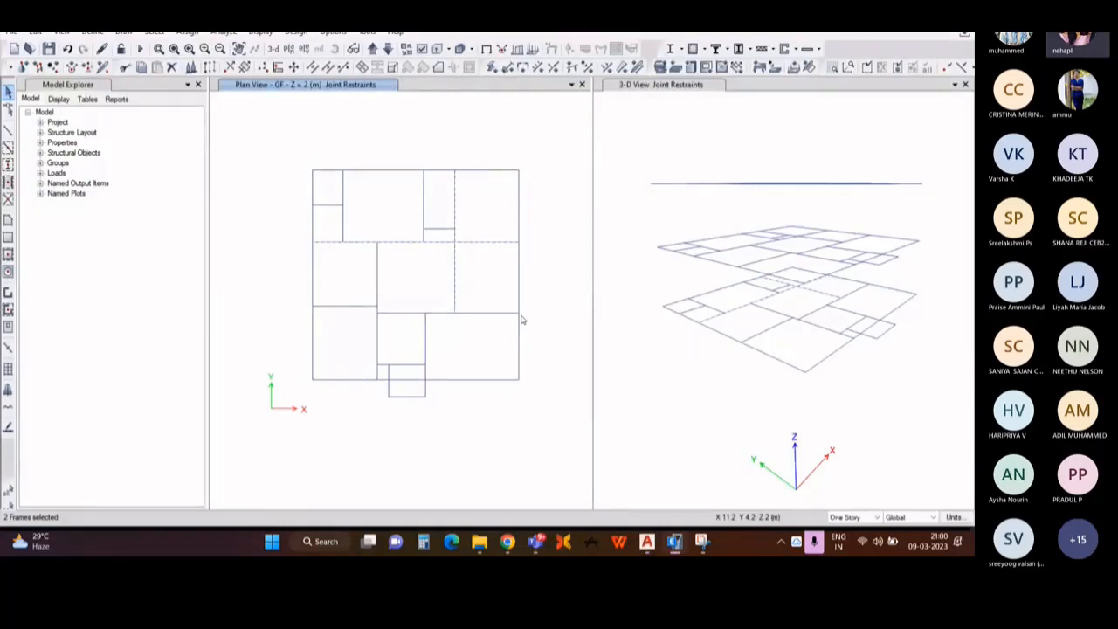
pyautogui.press('Escape')
pyautogui.click(388, 48)
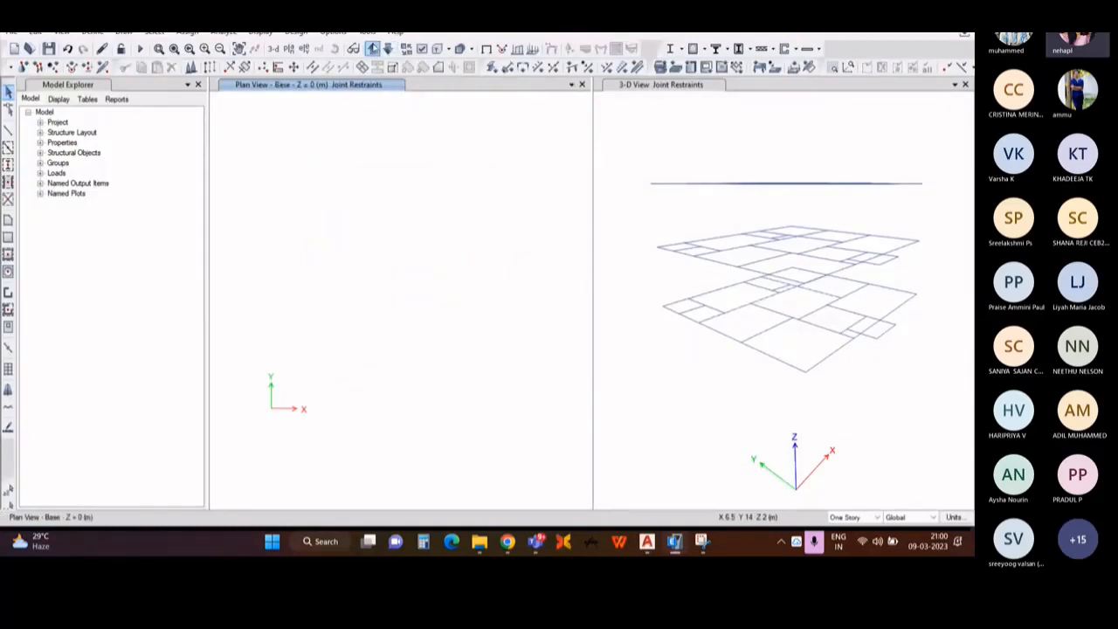
pyautogui.click(373, 48)
pyautogui.click(373, 48)
pyautogui.click(373, 48)
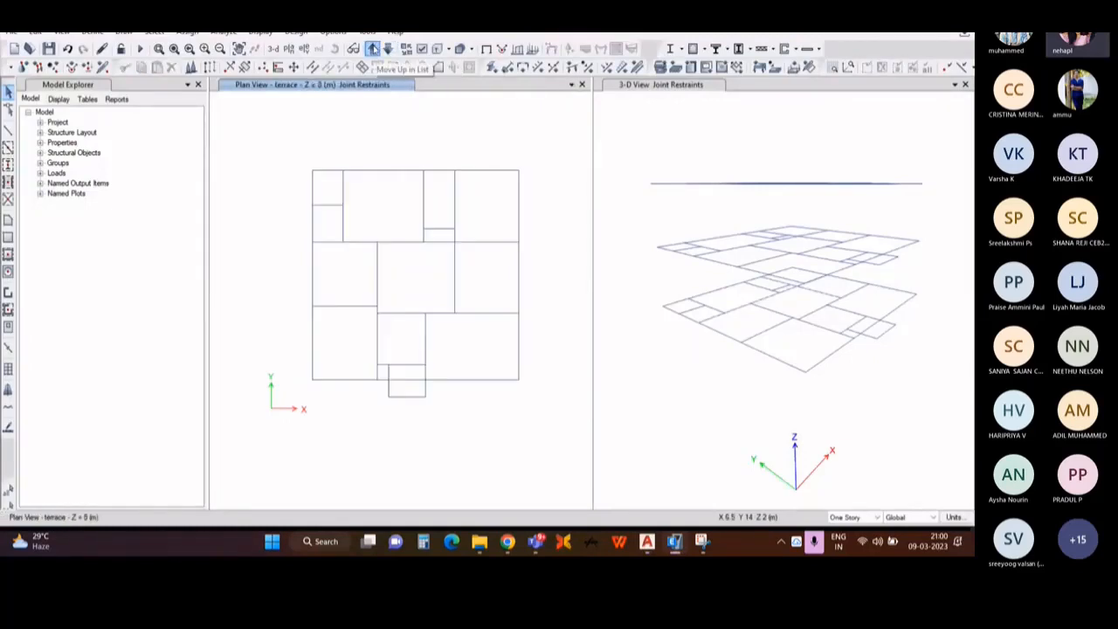
pyautogui.click(852, 517)
pyautogui.click(852, 533)
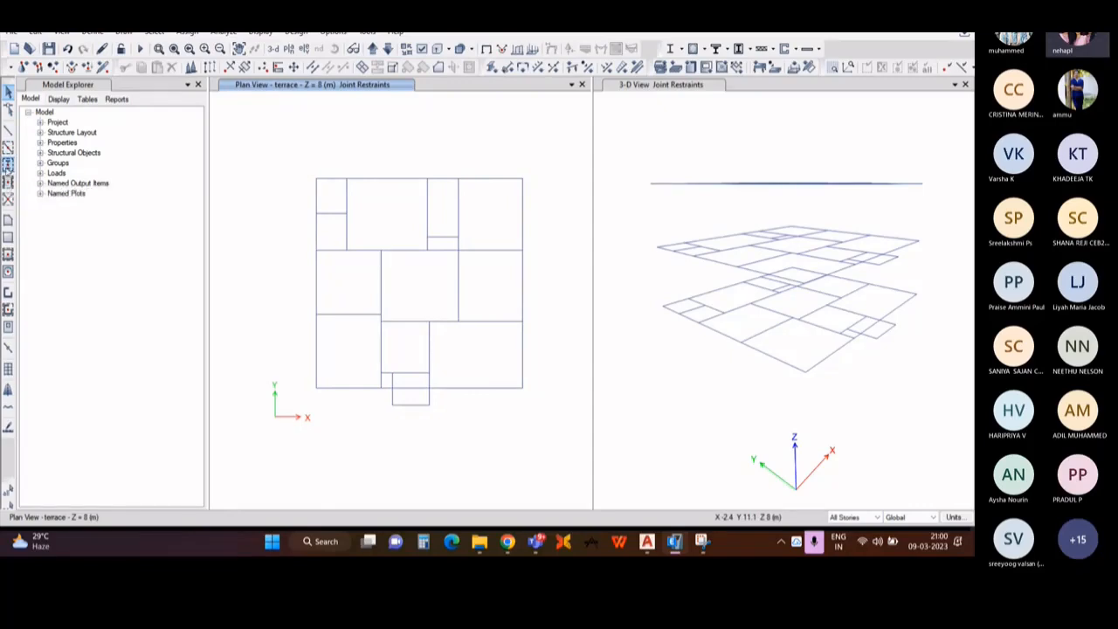
# Step: Draw C20x40 columns at both upper corners of the terrace plan and at the intermediate upper-edge joint left of the narrow room
pyautogui.click(8, 166)
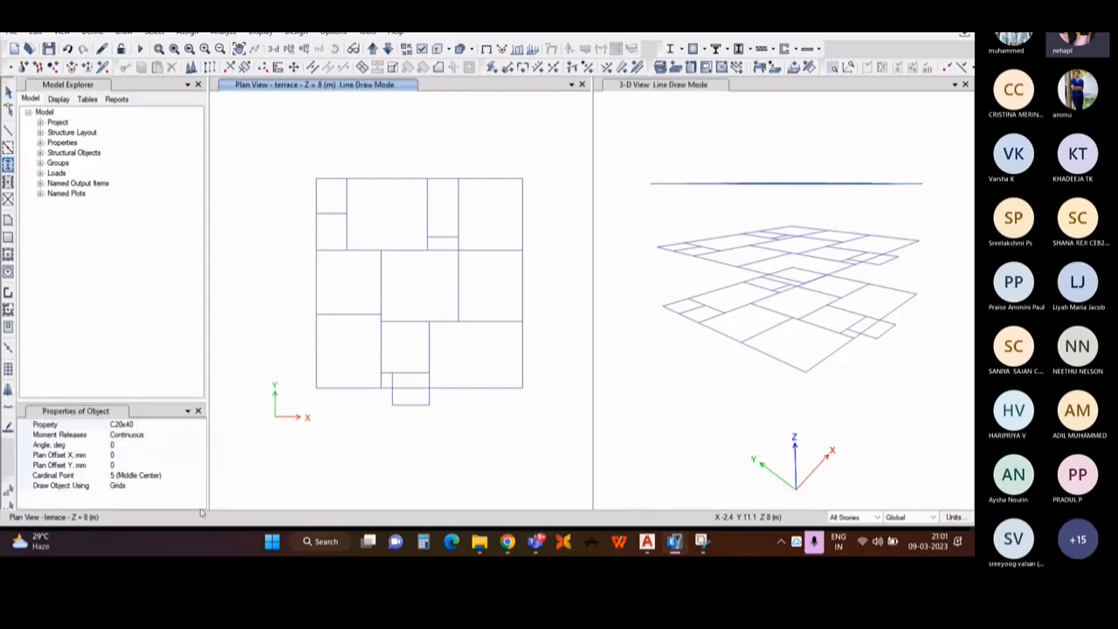
pyautogui.click(158, 426)
pyautogui.click(157, 425)
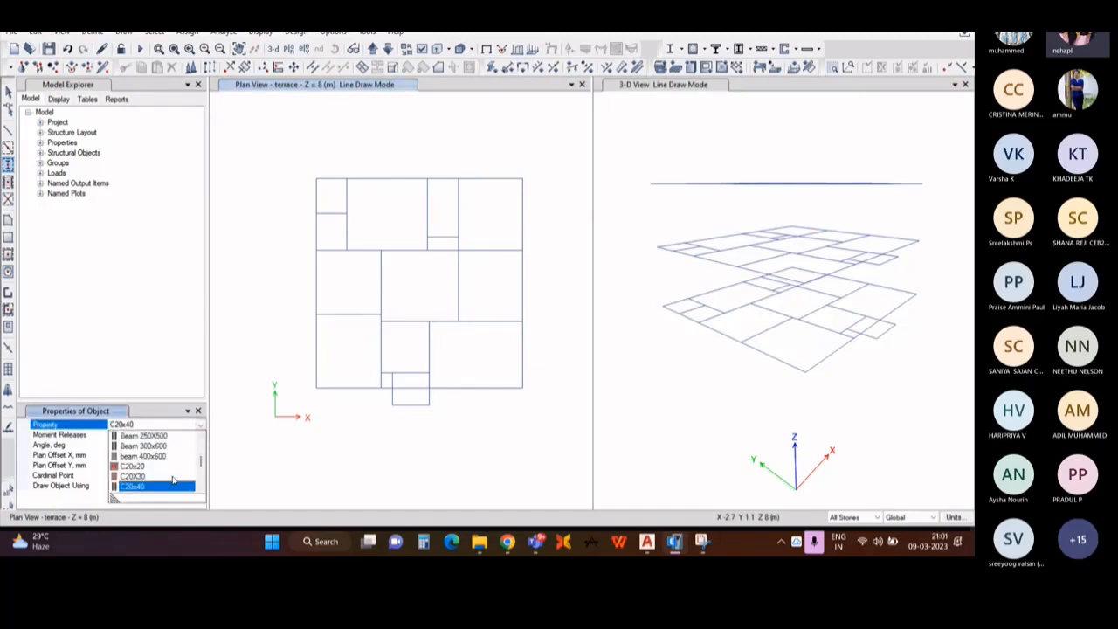
pyautogui.scroll(1, 172, 479)
pyautogui.scroll(-3, 161, 477)
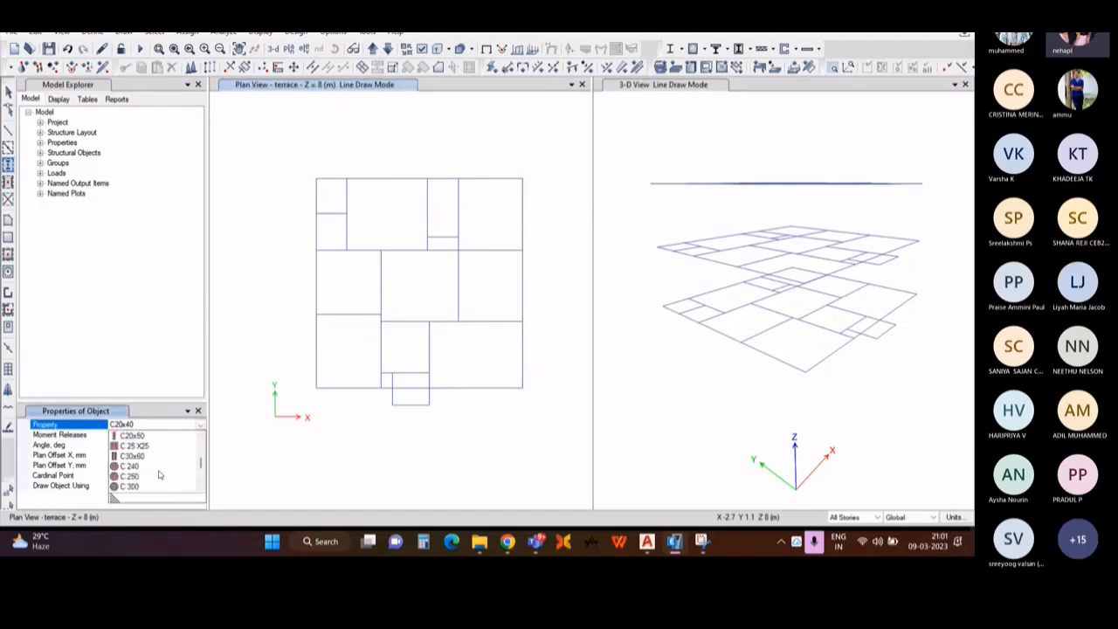
pyautogui.scroll(1, 140, 470)
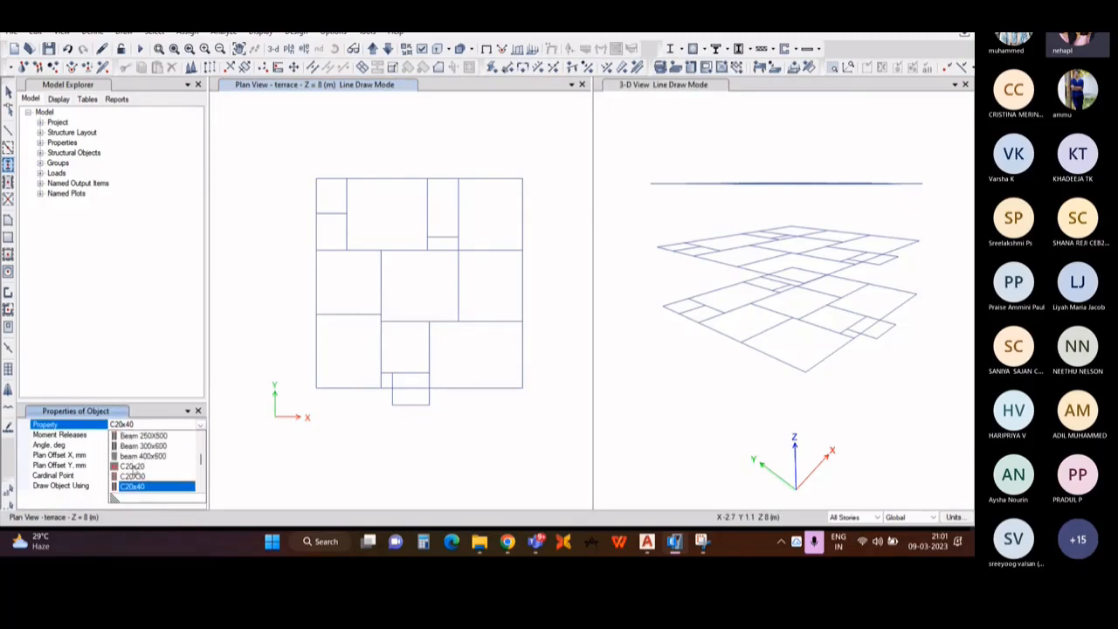
pyautogui.scroll(-2, 133, 469)
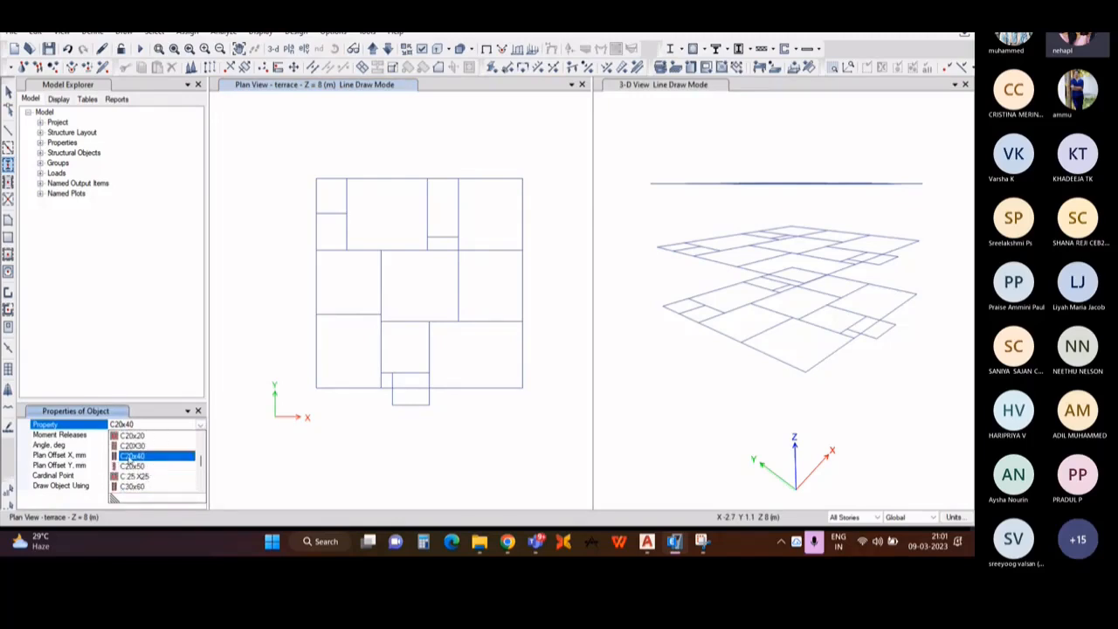
pyautogui.click(146, 457)
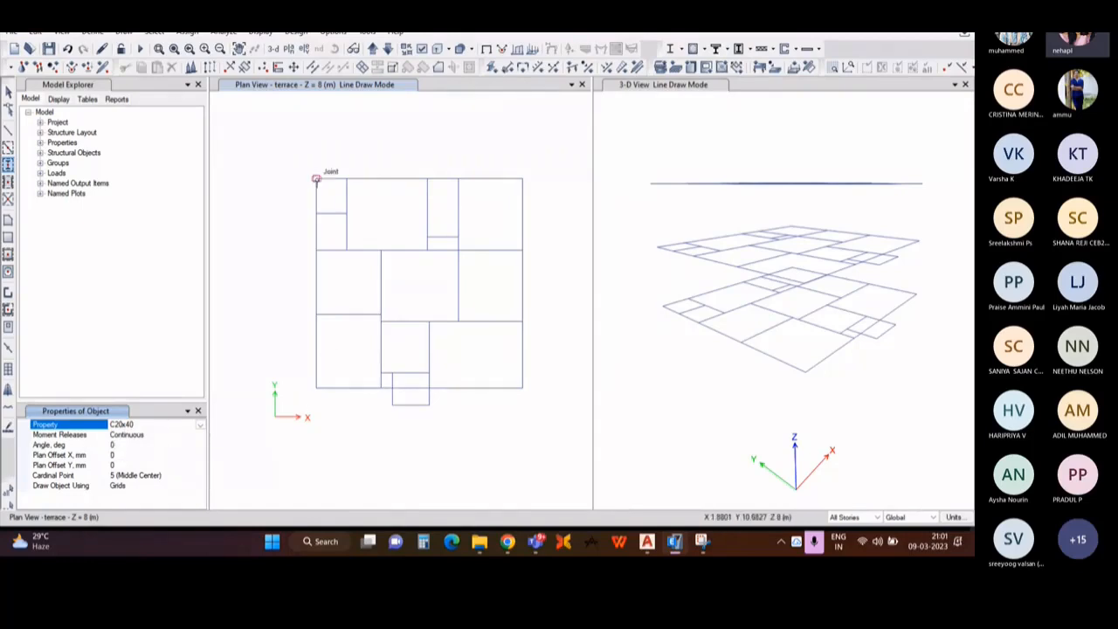
pyautogui.click(316, 179)
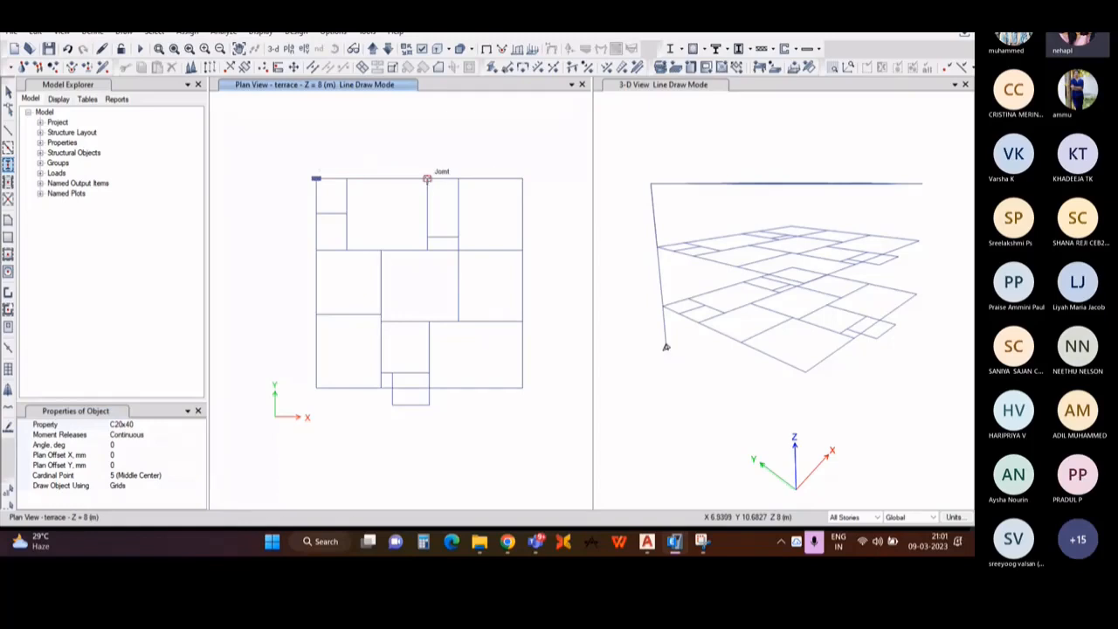
pyautogui.click(427, 179)
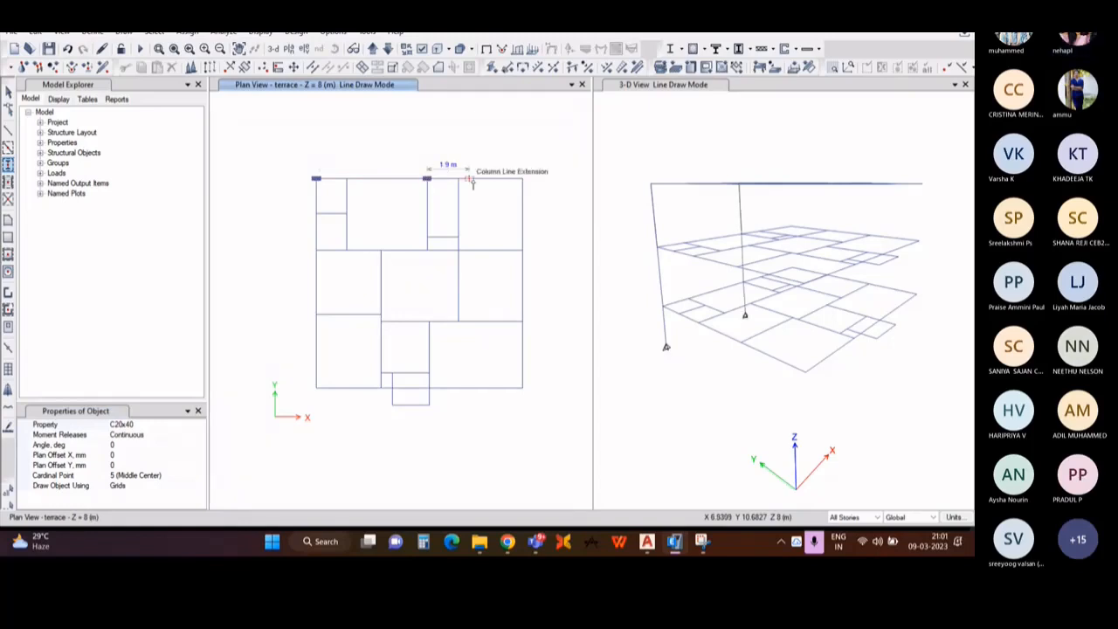
pyautogui.click(522, 179)
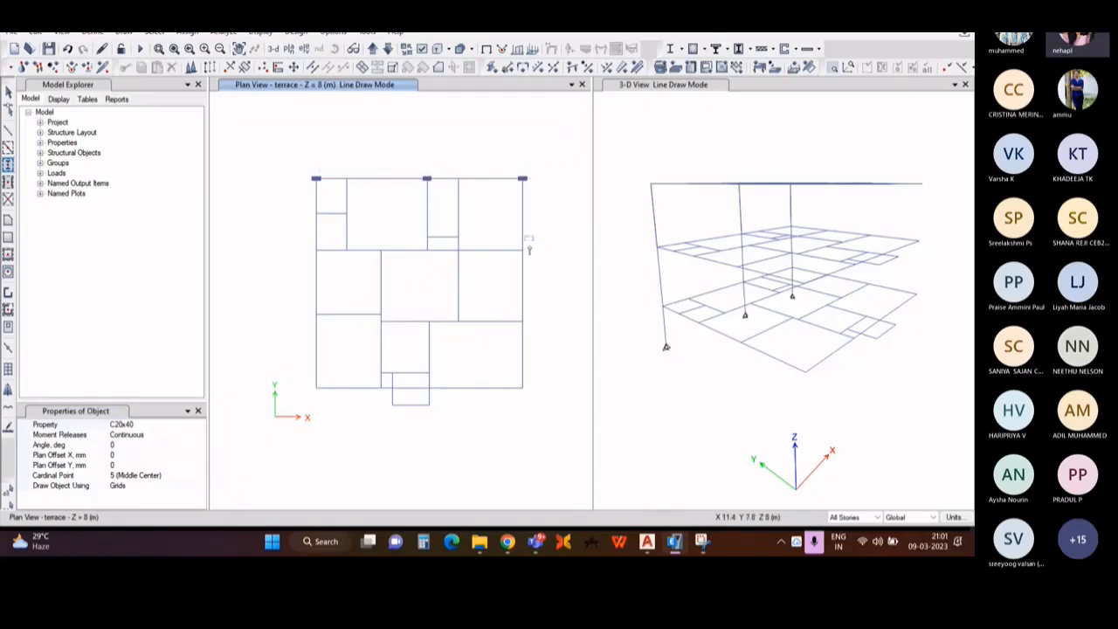
# Step: Draw unrotated C20x40 columns at the central room's upper-left corner and at the lower-edge joint beside the porch projection
pyautogui.click(381, 252)
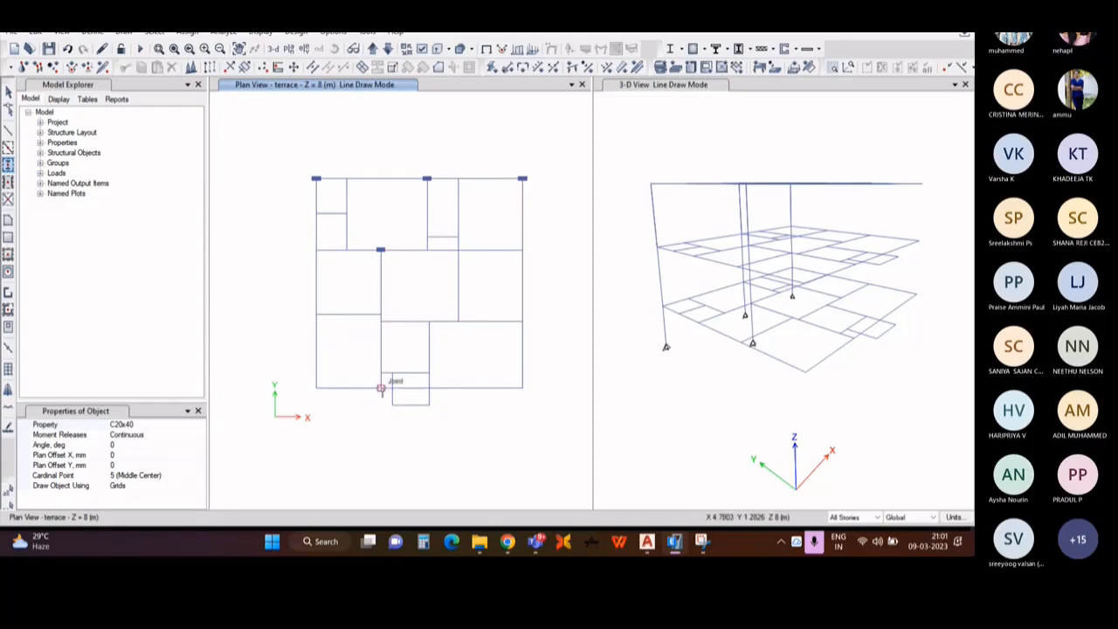
pyautogui.click(381, 389)
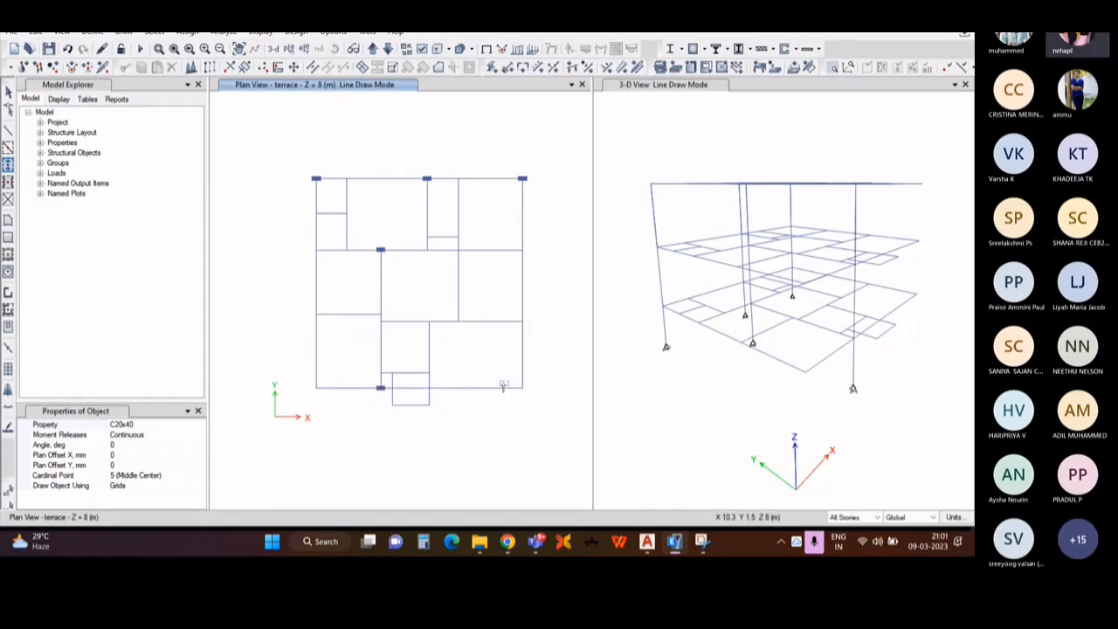
pyautogui.press('Escape')
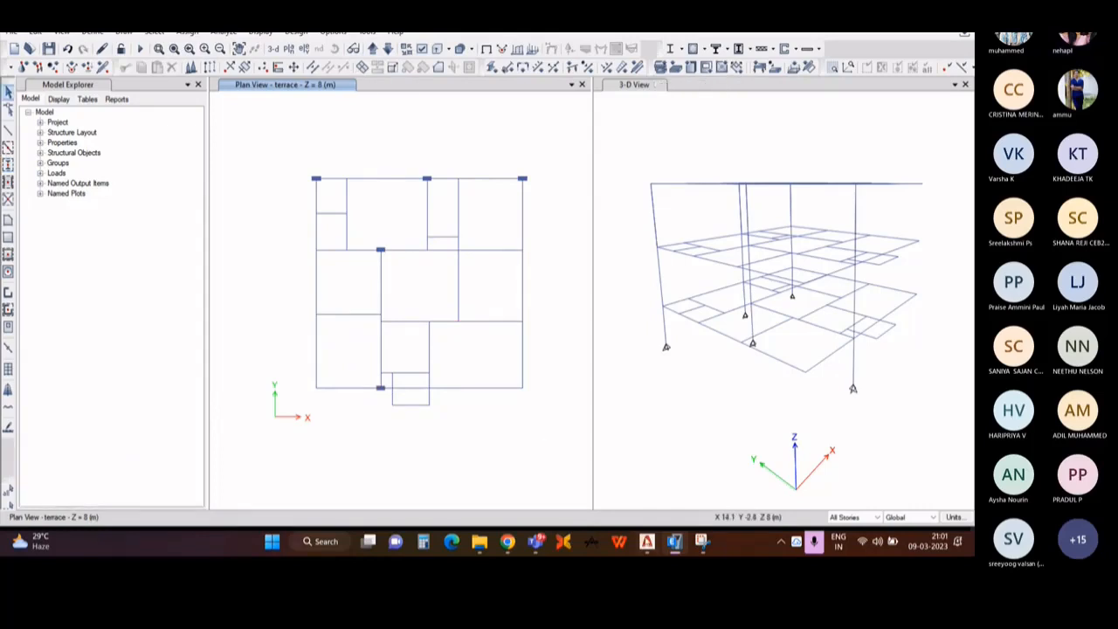
# Step: Switch to AutoCAD and check which ground floor columns are oriented vertically along the plan's outer edges
pyautogui.click(647, 542)
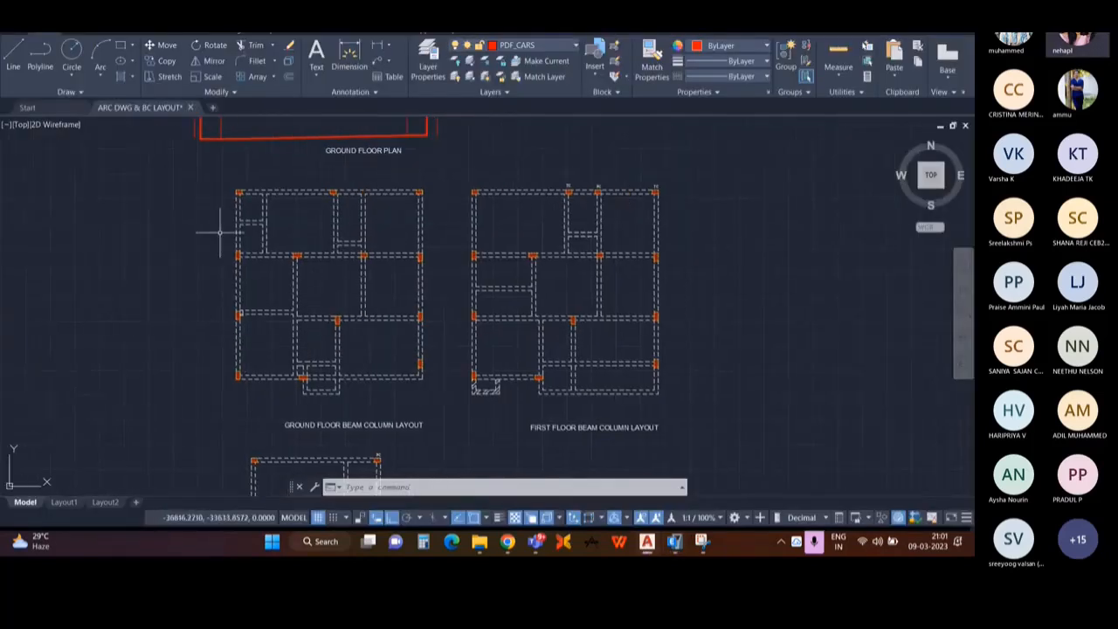
pyautogui.scroll(5, 223, 244)
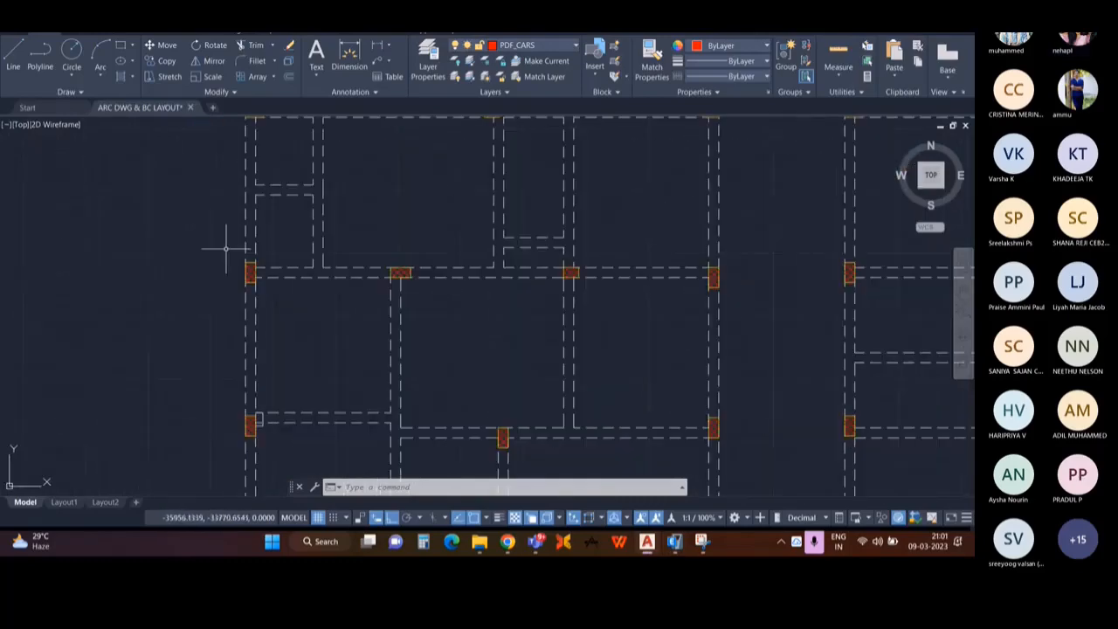
pyautogui.click(230, 247)
pyautogui.click(285, 311)
pyautogui.moveTo(285, 311); pyautogui.dragTo(282, 348, button='middle')
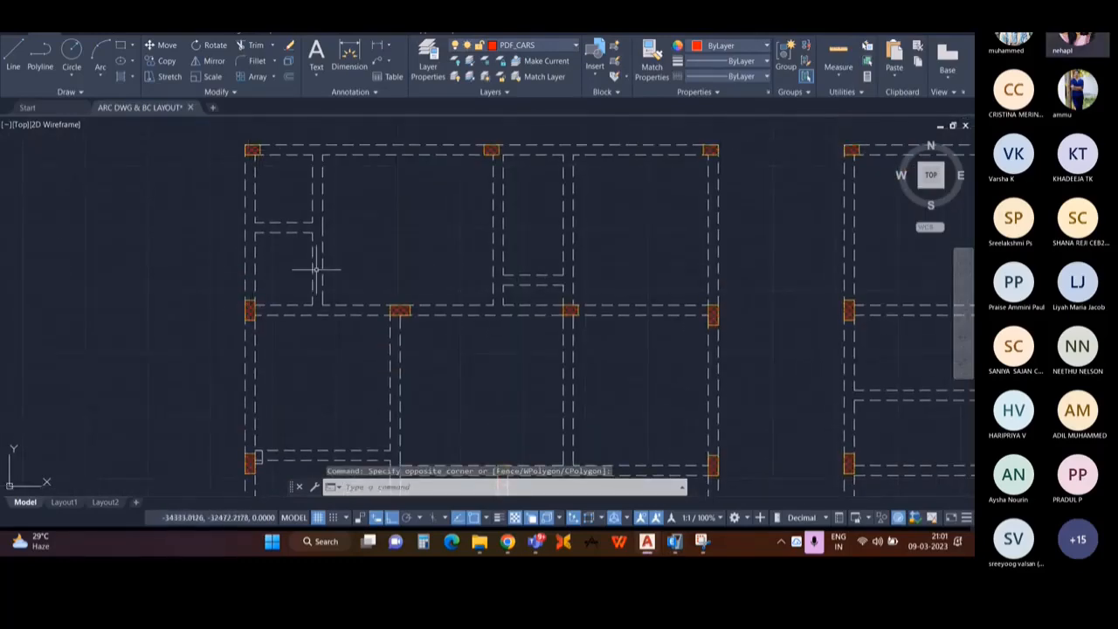
pyautogui.moveTo(316, 269); pyautogui.dragTo(323, 245, button='middle')
pyautogui.scroll(-3, 366, 271)
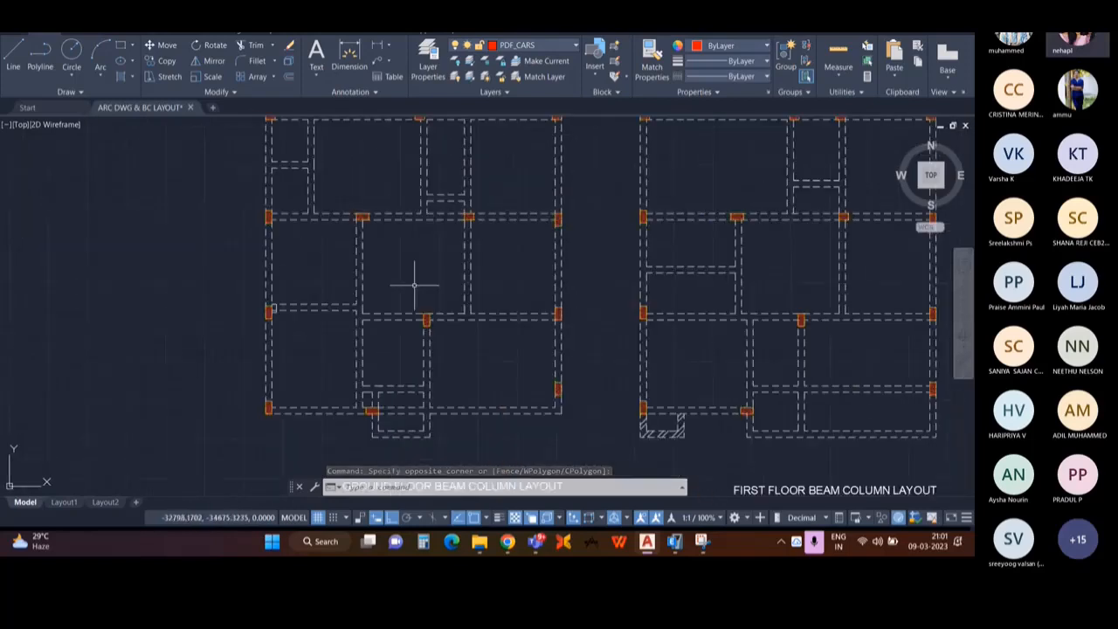
# Step: Back in ETABS, draw C20x40 columns at a 90° angle at three lower left-edge joints, the right-edge beam joint and right-edge Y 1.982 m
pyautogui.click(678, 543)
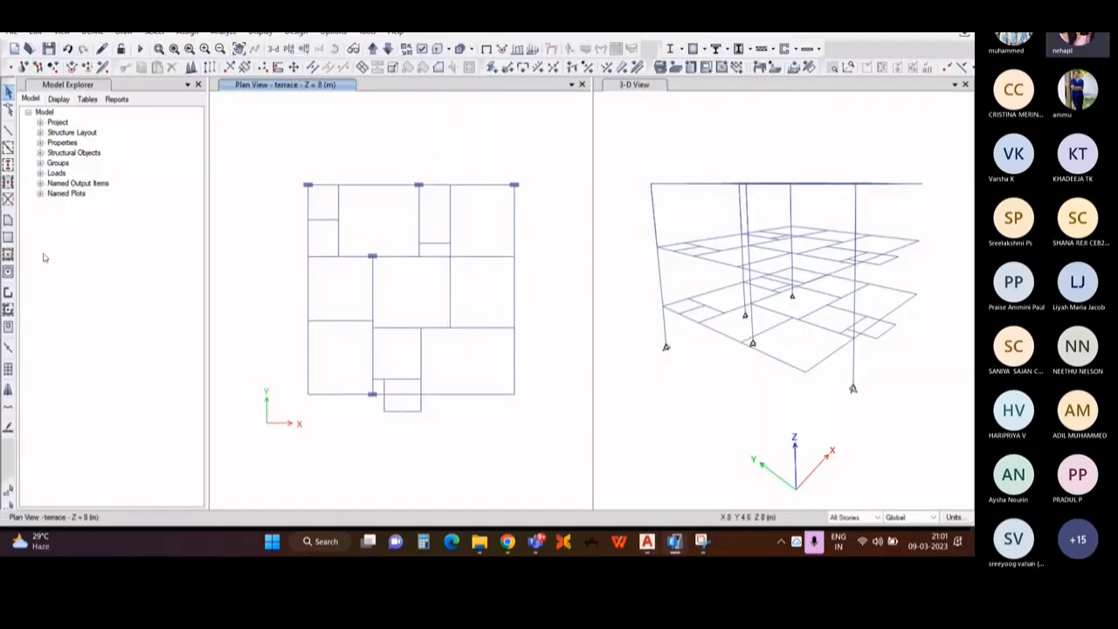
pyautogui.click(8, 163)
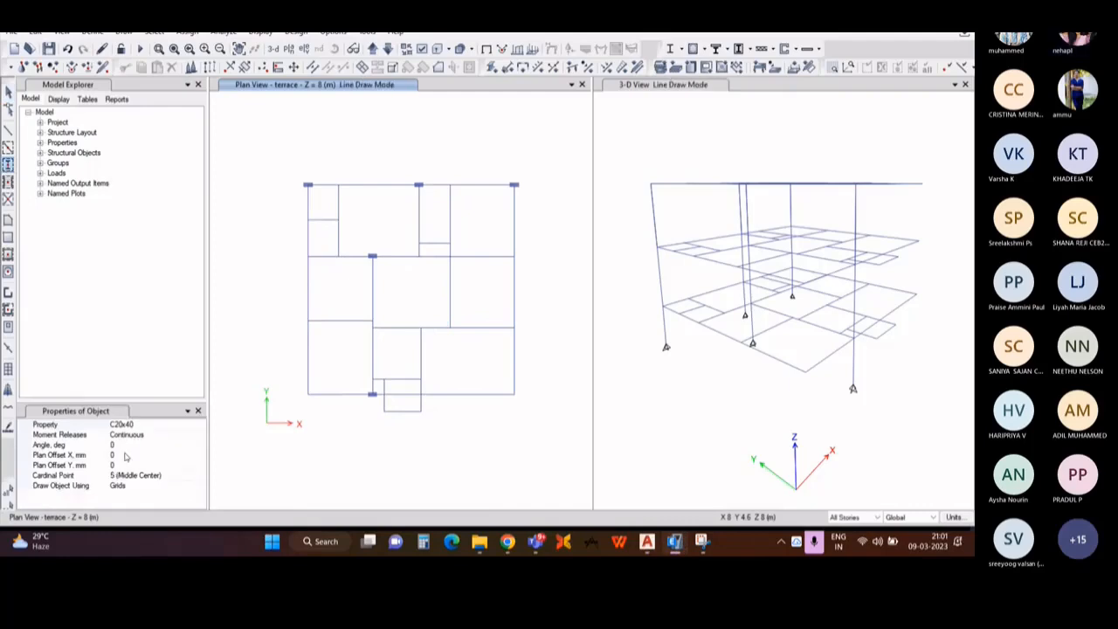
pyautogui.click(123, 446)
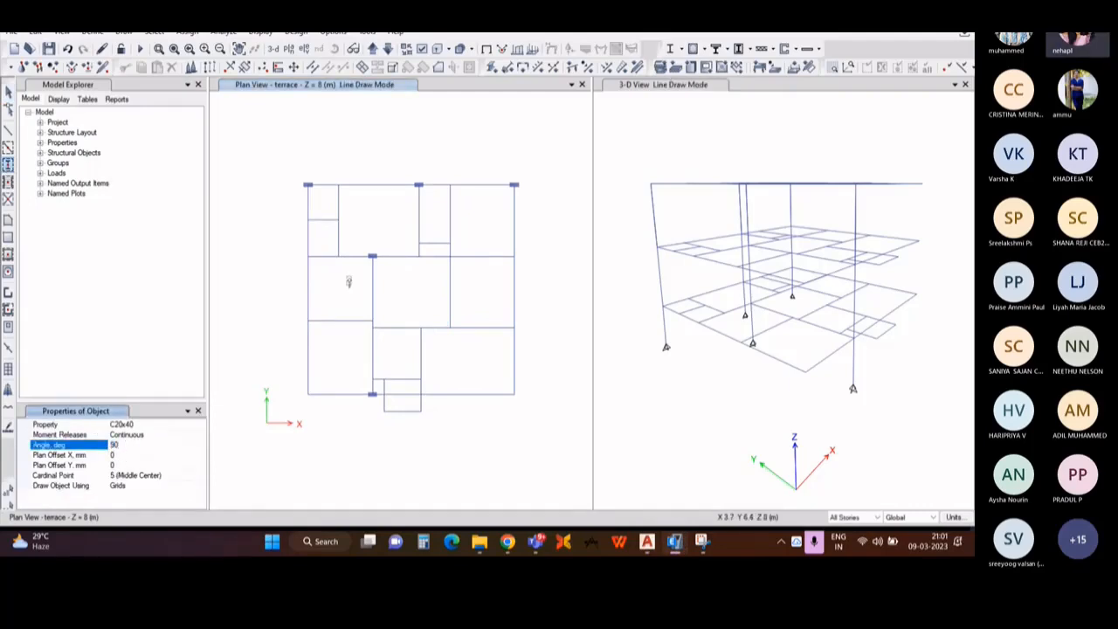
pyautogui.click(308, 257)
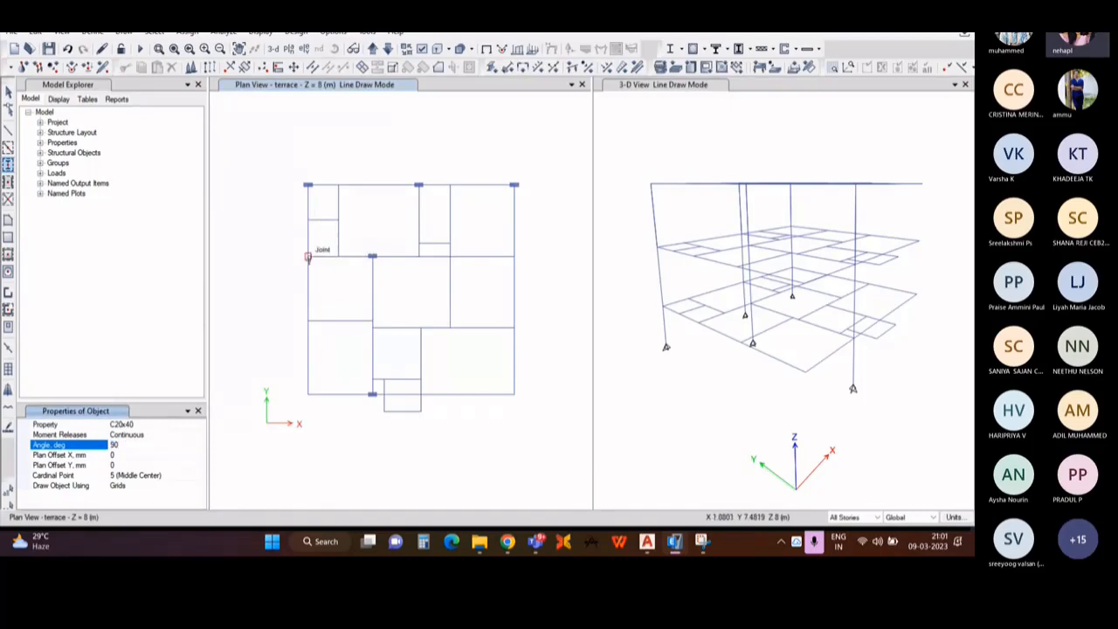
pyautogui.click(308, 320)
pyautogui.click(307, 395)
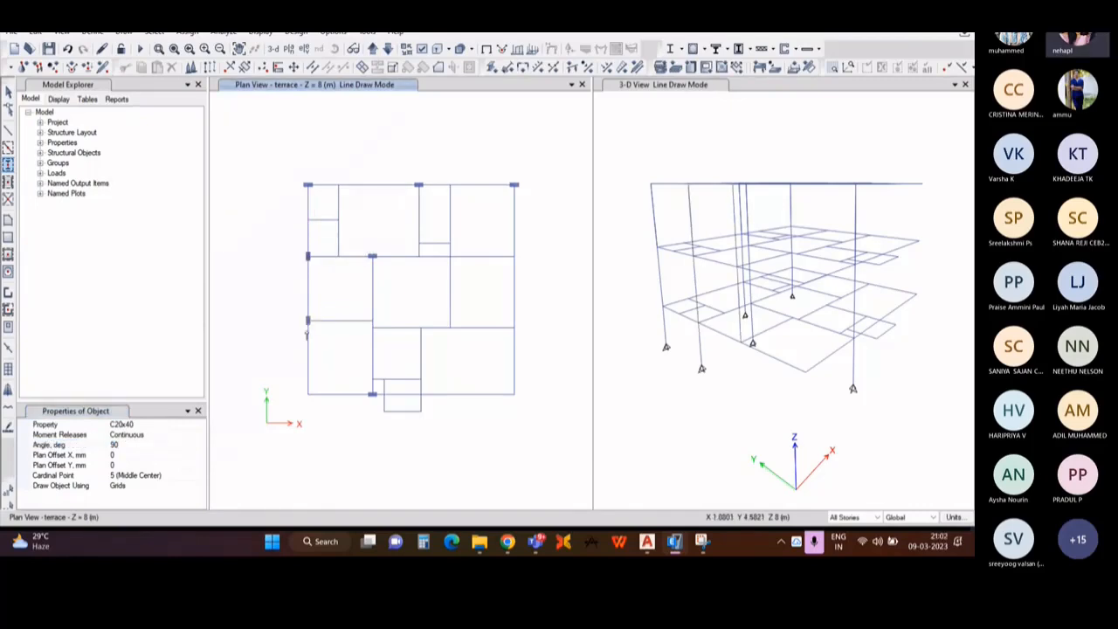
pyautogui.click(307, 395)
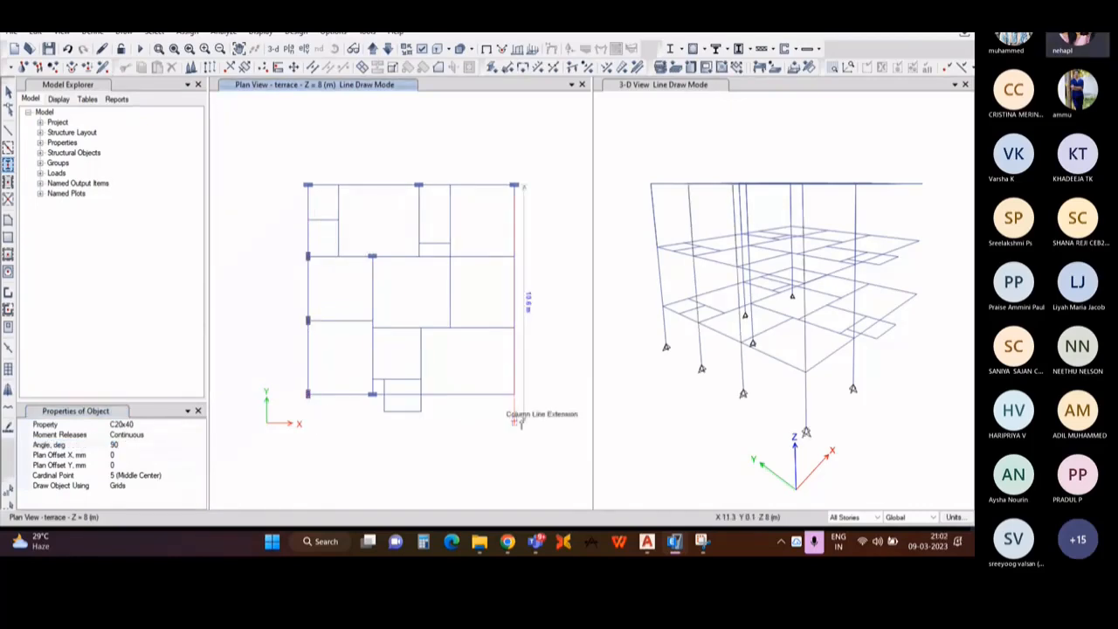
pyautogui.click(514, 327)
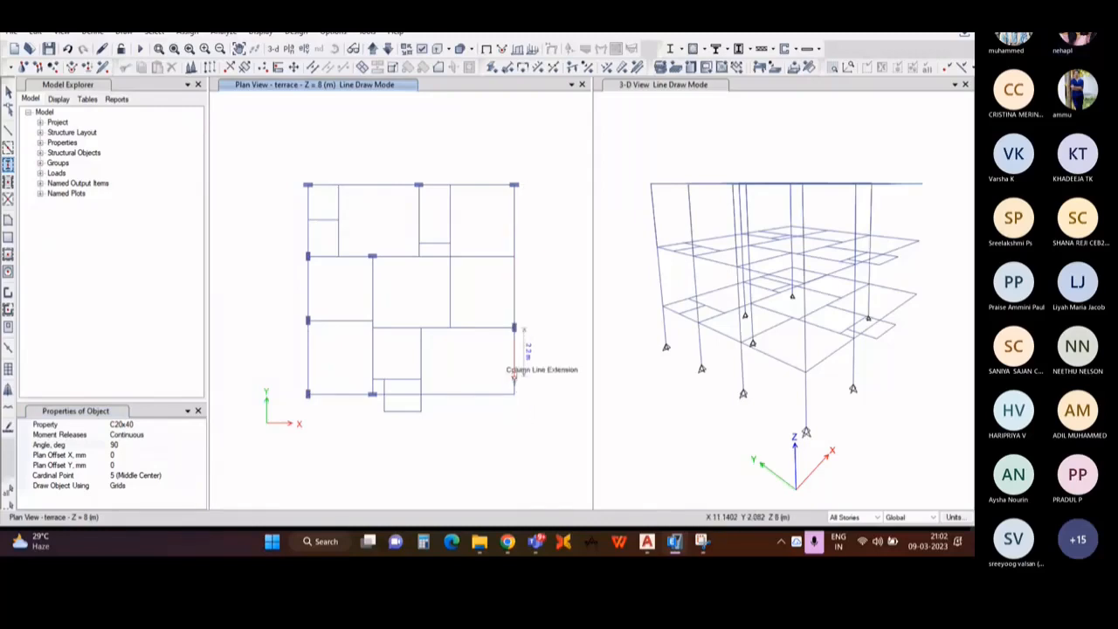
pyautogui.click(514, 378)
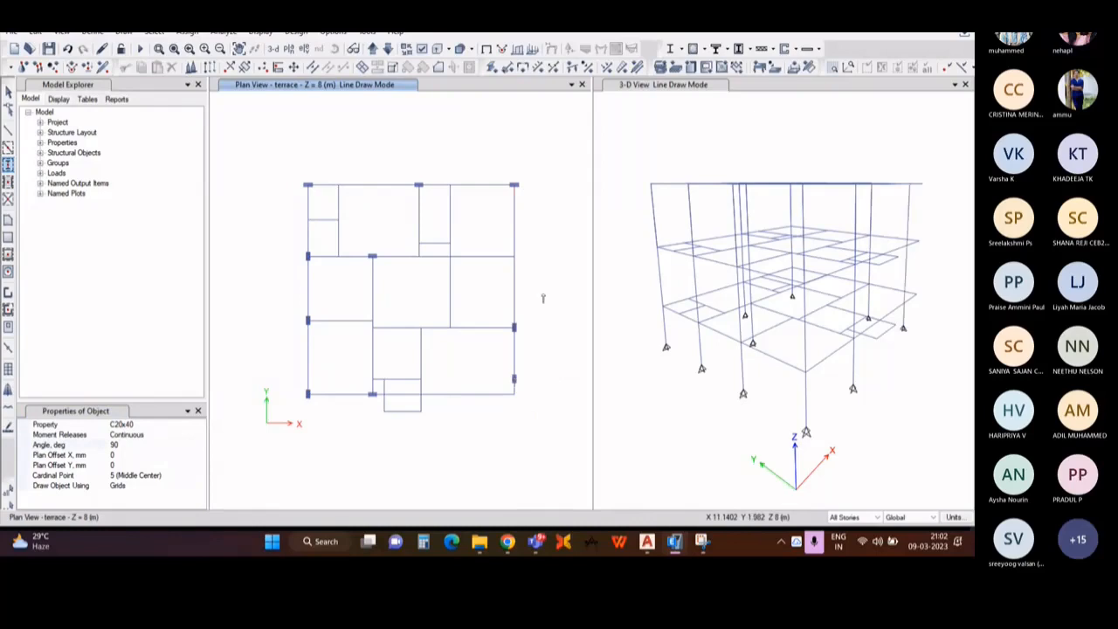
# Step: Draw C20x40 columns at a 90° angle at the upper intermediate right-edge joint and the interior joint below the central room
pyautogui.click(512, 255)
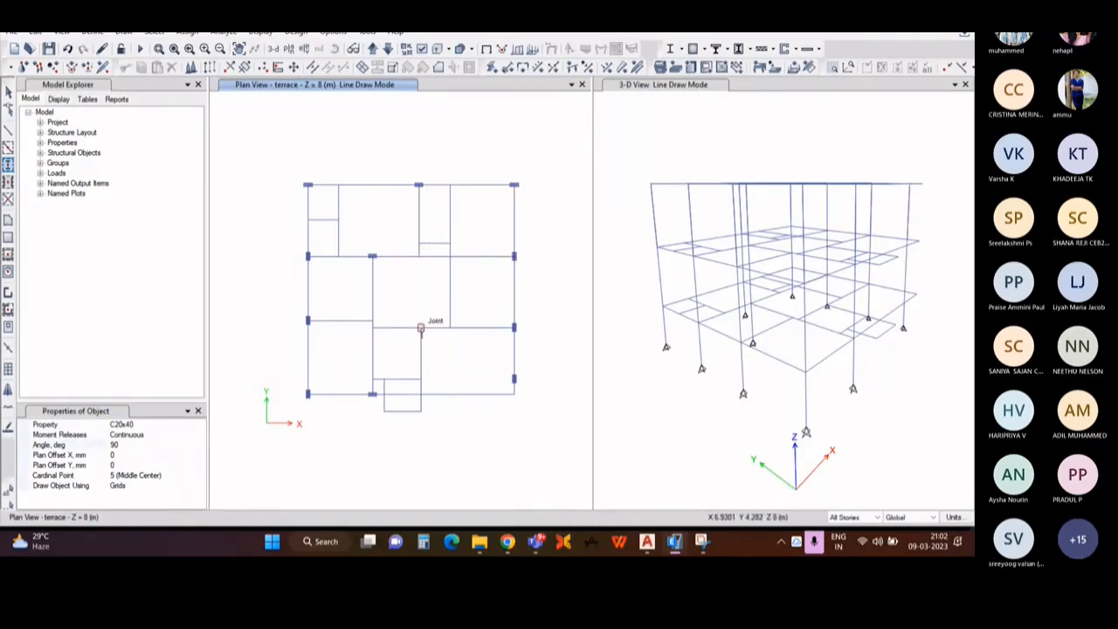
pyautogui.click(421, 329)
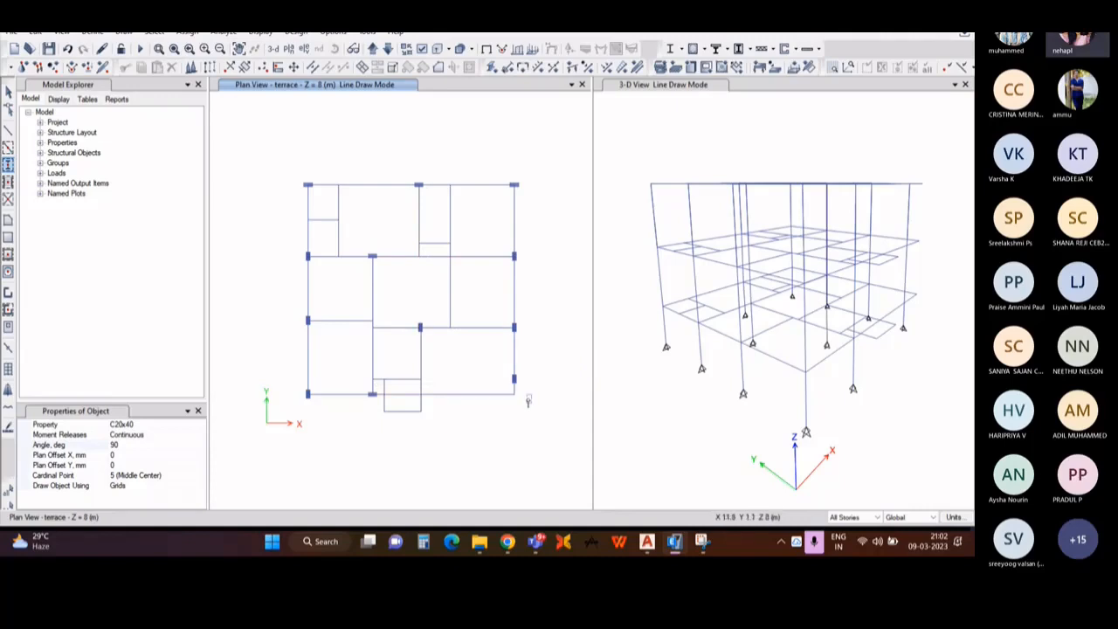
pyautogui.press('Escape')
# Step: Examine the column layout across all stories in the 3-D view and compare it with the terrace plan
pyautogui.moveTo(711, 379); pyautogui.dragTo(694, 357, button='middle')
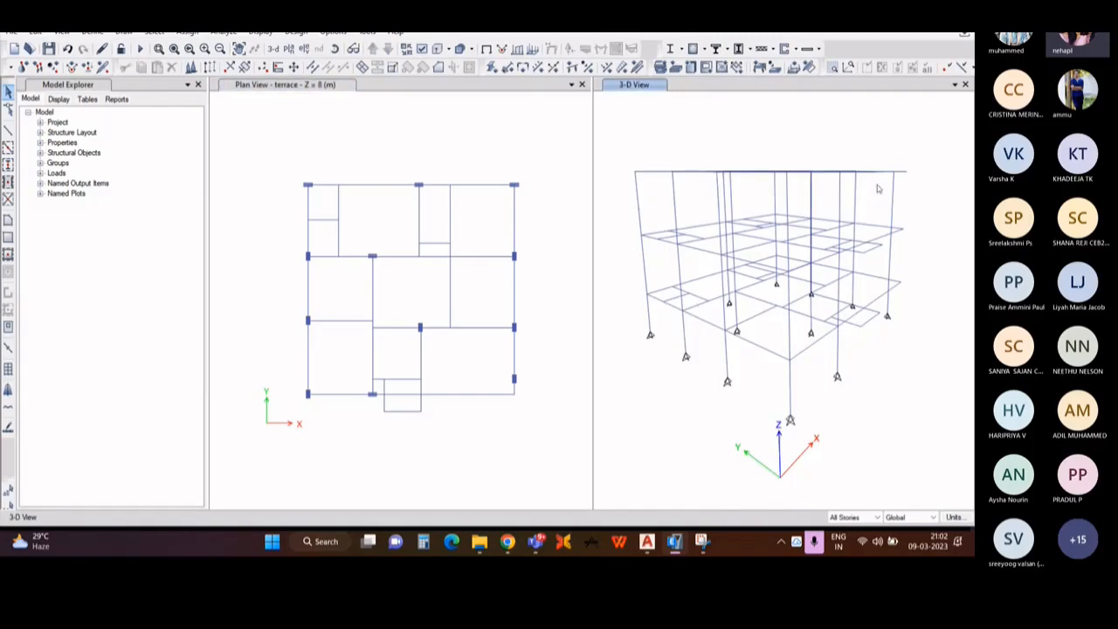
pyautogui.moveTo(817, 414)
pyautogui.mouseDown(button='middle')
pyautogui.moveTo(802, 405)
pyautogui.moveTo(776, 449)
pyautogui.moveTo(804, 432)
pyautogui.mouseUp(button='middle')
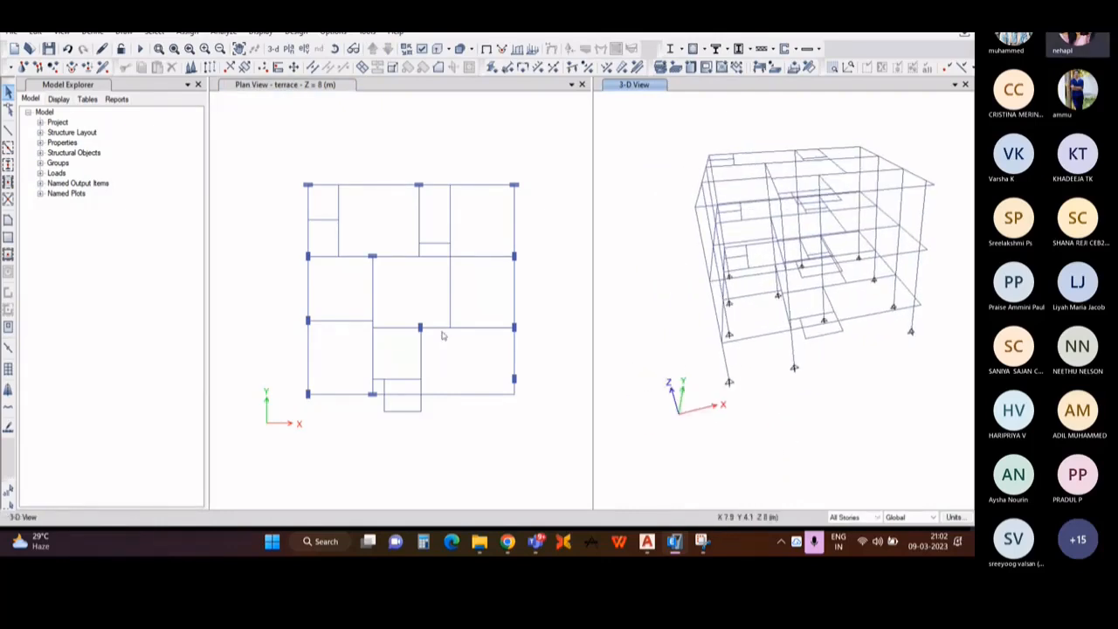
pyautogui.moveTo(442, 336)
pyautogui.mouseDown(button='middle')
pyautogui.moveTo(418, 325)
pyautogui.moveTo(418, 346)
pyautogui.mouseUp(button='middle')
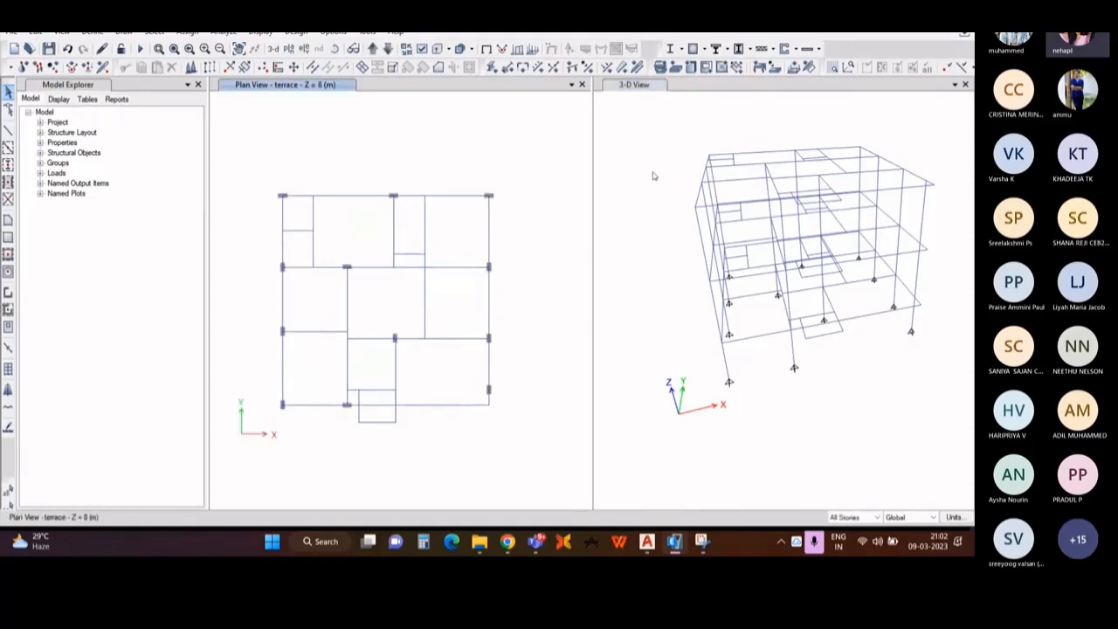
pyautogui.moveTo(762, 378); pyautogui.dragTo(745, 401, button='middle')
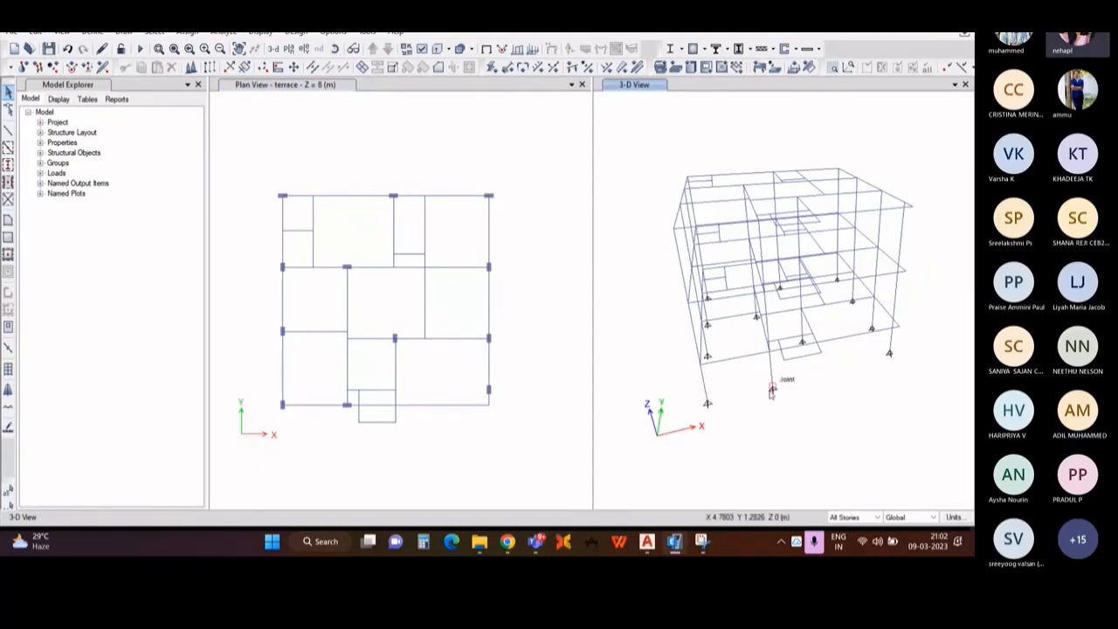
pyautogui.moveTo(772, 391); pyautogui.dragTo(760, 396, button='middle')
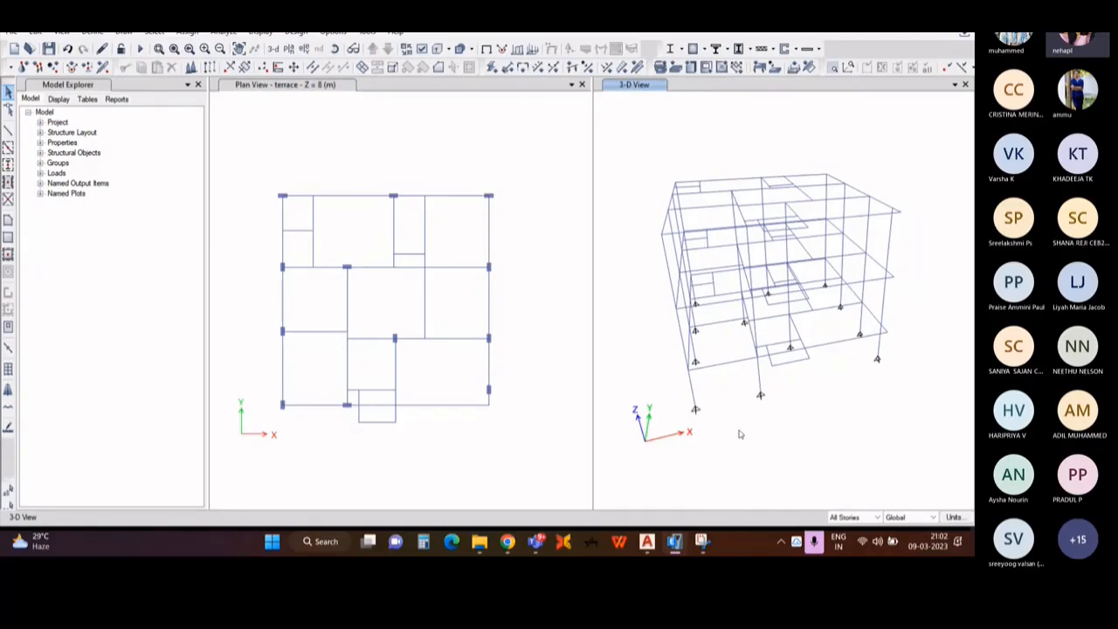
pyautogui.moveTo(739, 433); pyautogui.dragTo(749, 426, button='middle')
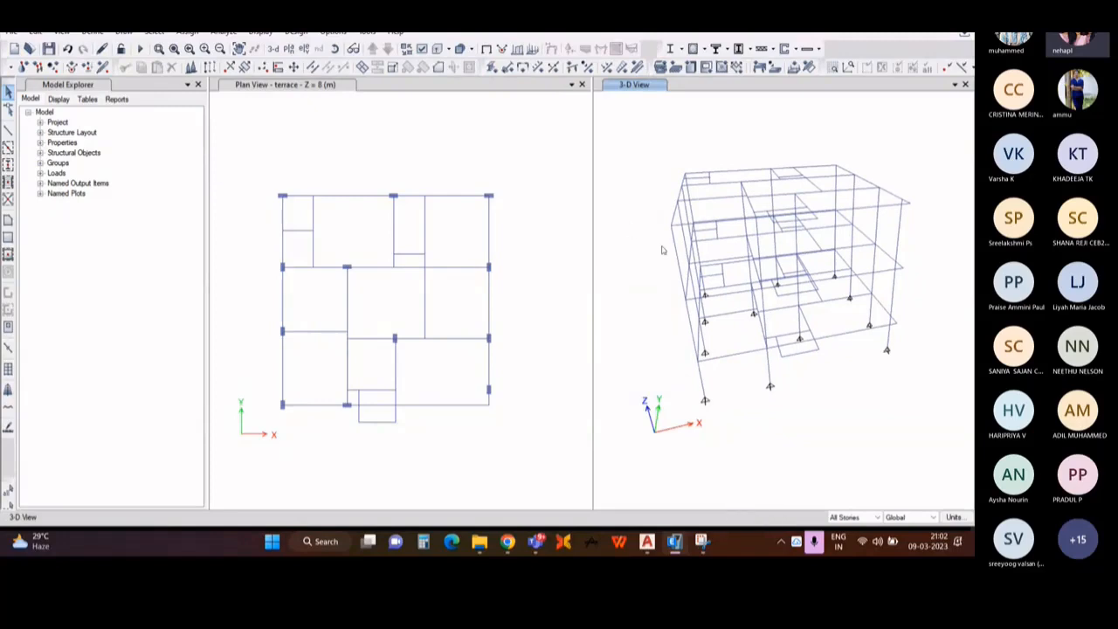
pyautogui.moveTo(662, 250); pyautogui.dragTo(652, 275, button='middle')
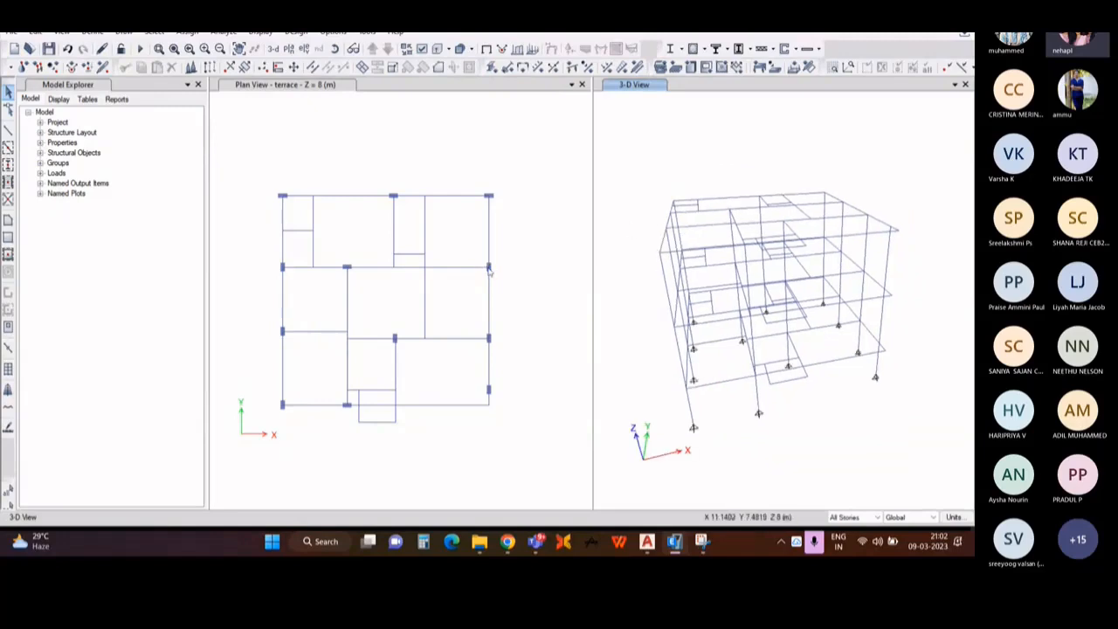
pyautogui.click(519, 291)
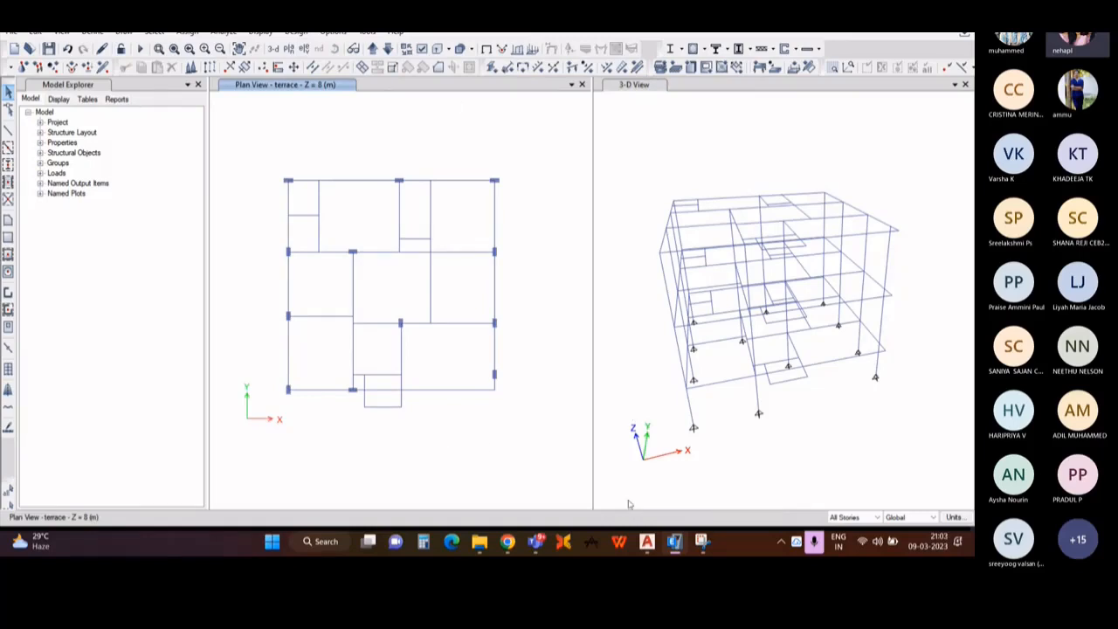
# Step: Switch to the Microsoft Teams meeting and stop sharing the screen
pyautogui.moveTo(536, 541)
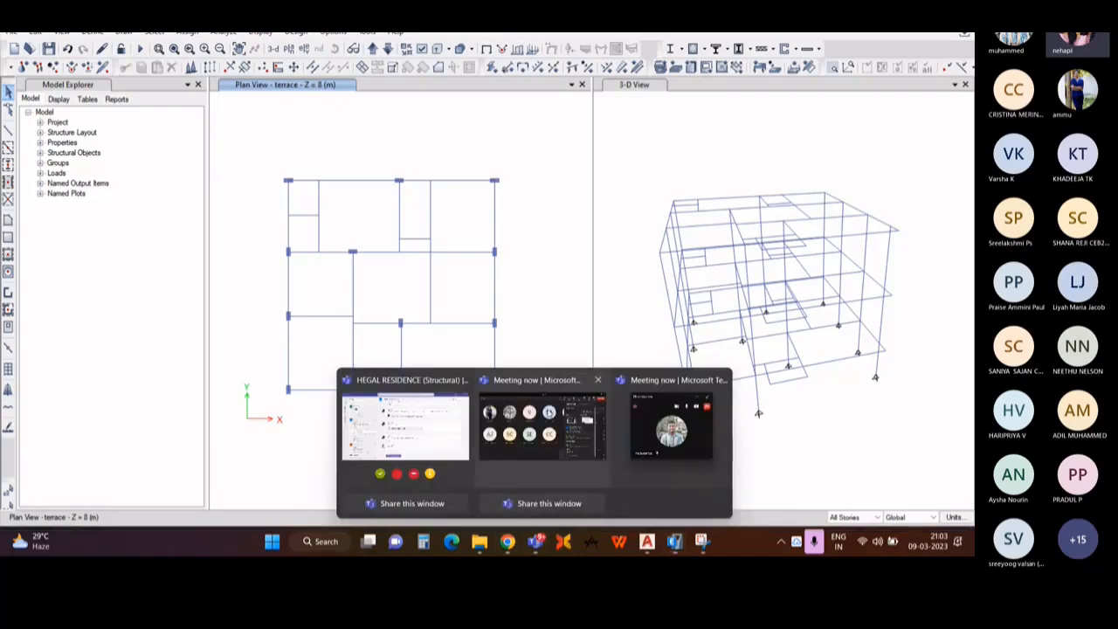
pyautogui.click(547, 416)
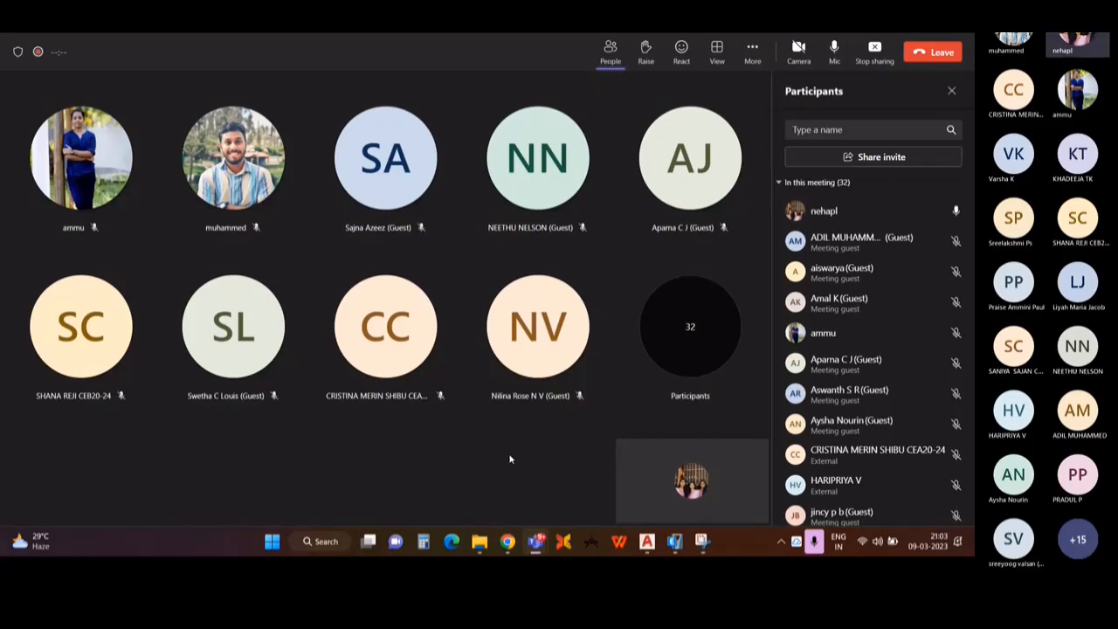
pyautogui.click(869, 53)
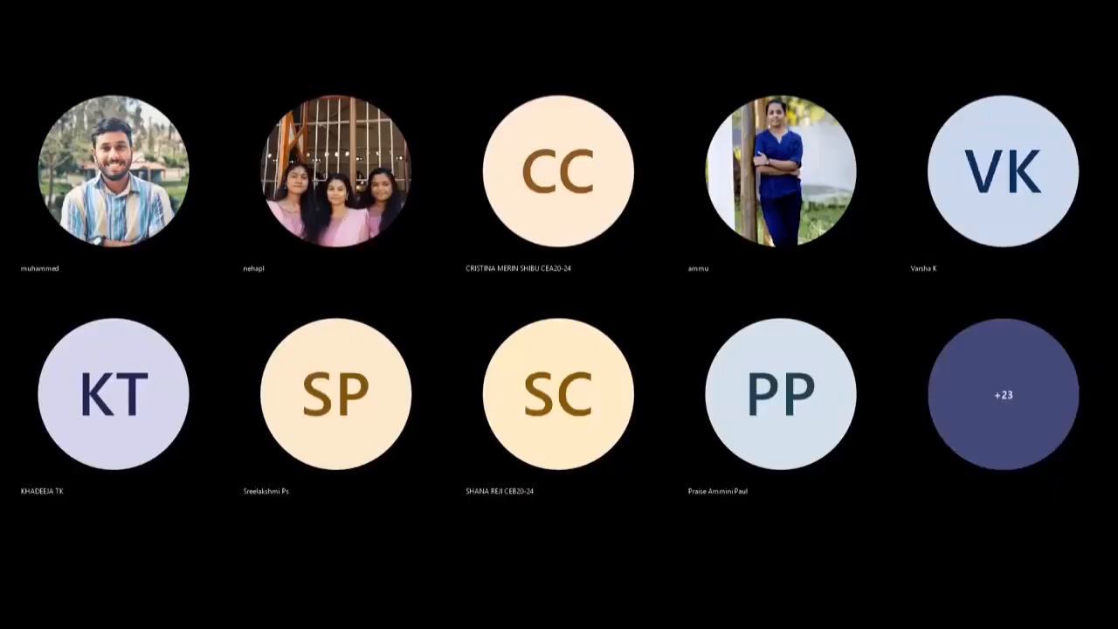